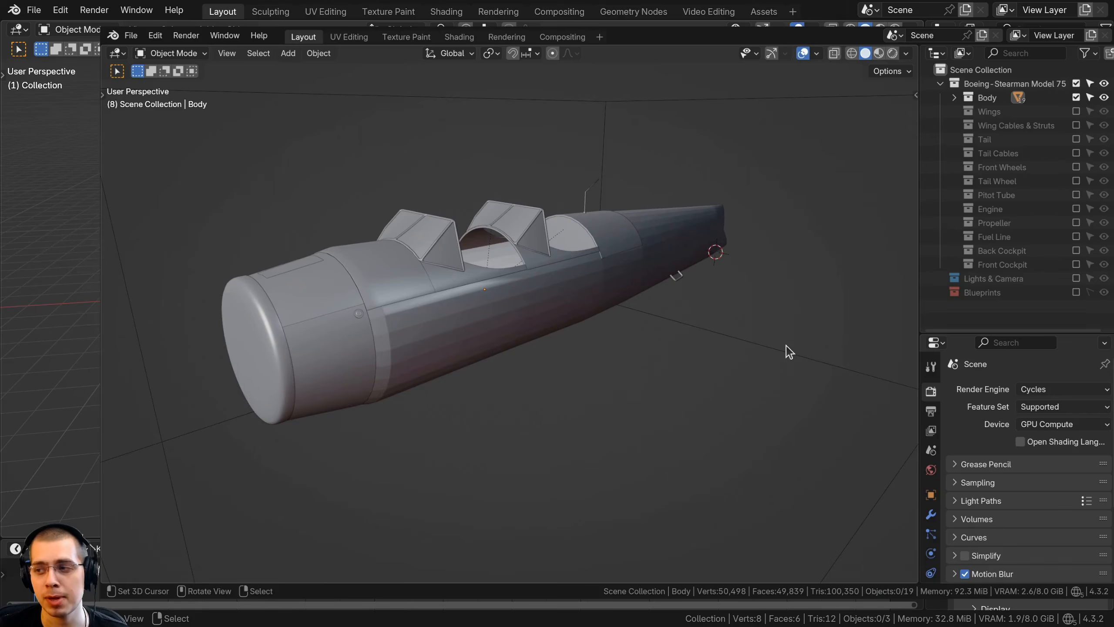
# Show the Wings collection with the Body and examine the untextured fuselage, wings, struts and tail from several sides.
pyautogui.moveTo(786, 345); pyautogui.dragTo(170, 385, button='middle')
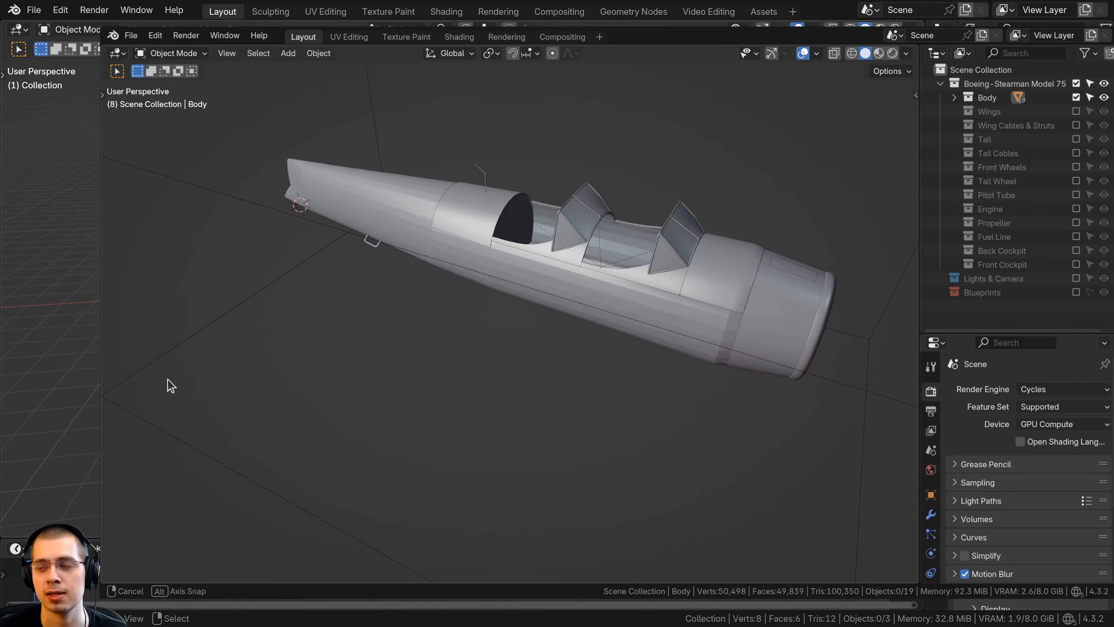
pyautogui.click(1075, 112)
pyautogui.moveTo(745, 290); pyautogui.dragTo(458, 331, button='middle')
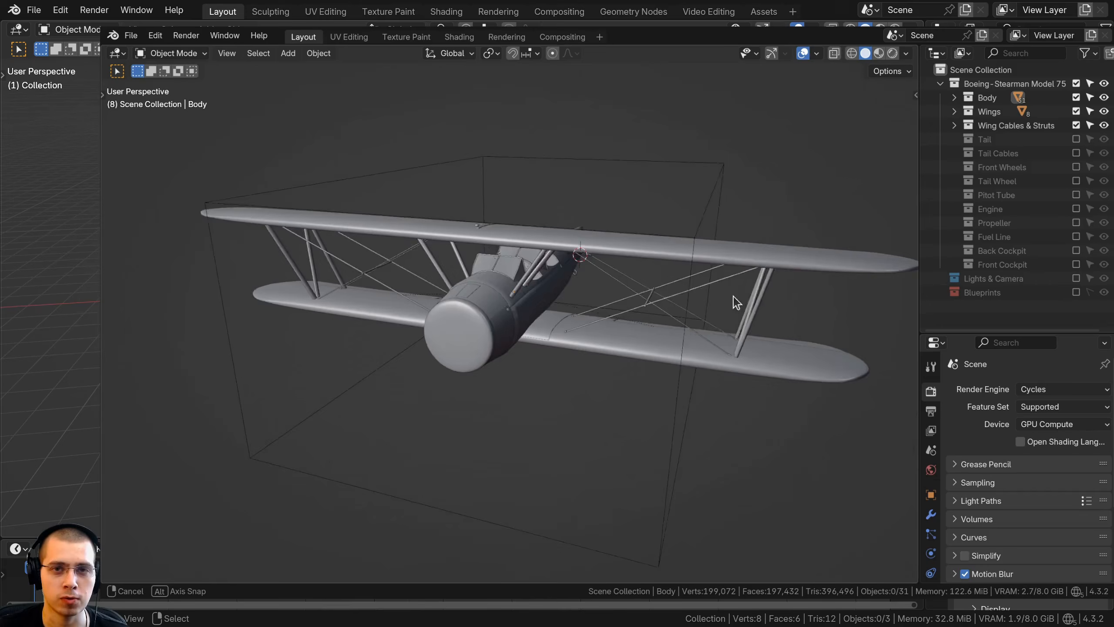
pyautogui.moveTo(733, 299); pyautogui.dragTo(478, 293, button='middle')
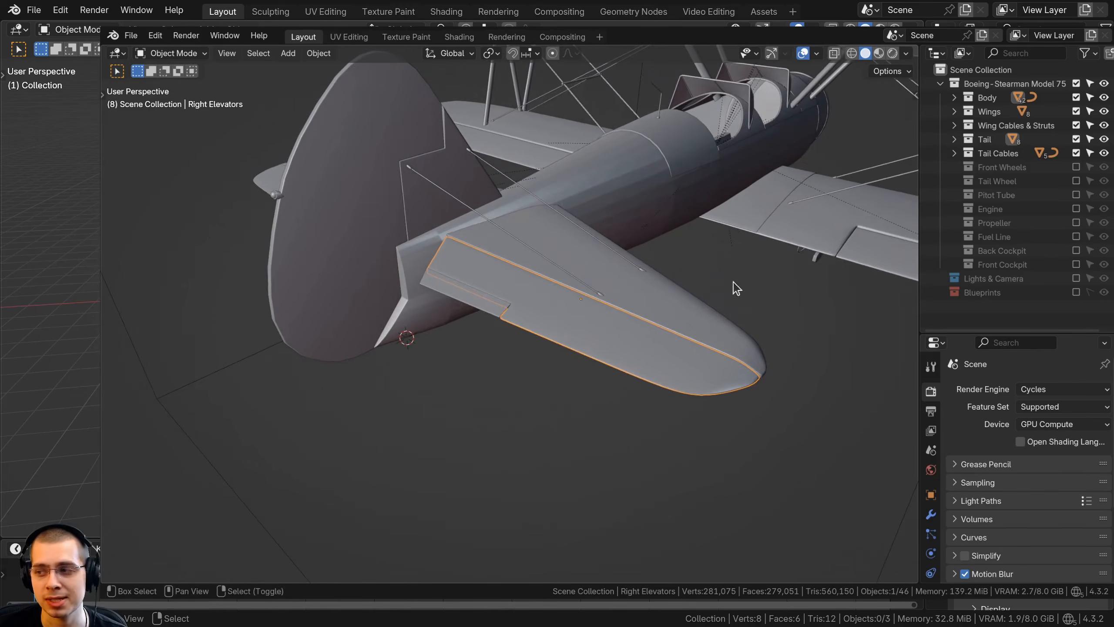
pyautogui.moveTo(734, 286); pyautogui.dragTo(600, 433, button='middle')
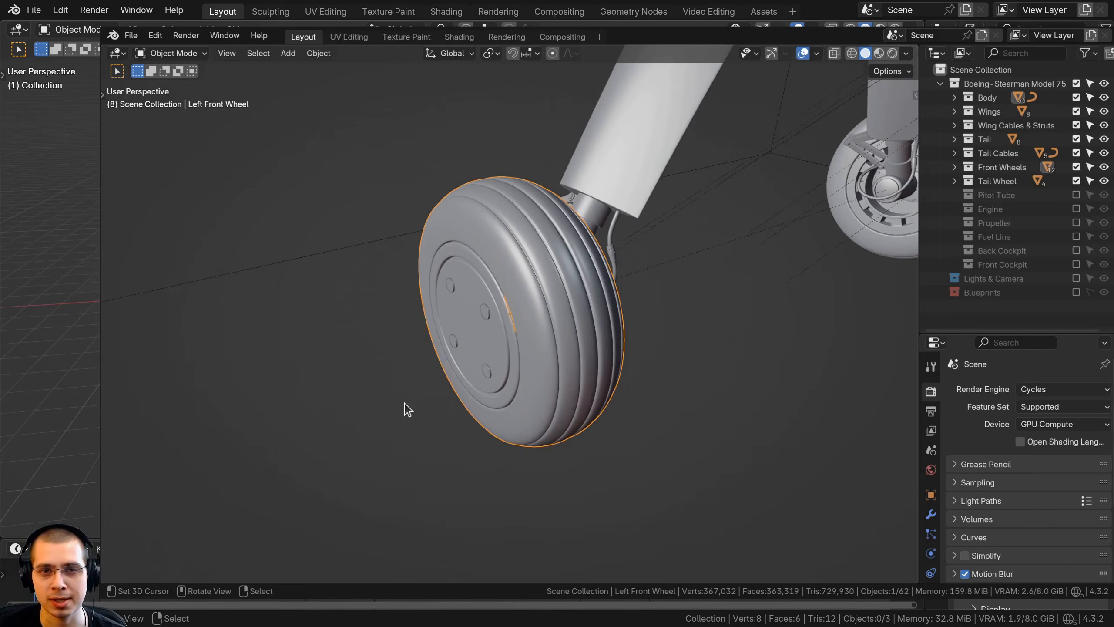
# Examine the untextured left front wheel, tail wheel, radial engine, propeller, fuel line and back cockpit up close.
pyautogui.moveTo(406, 405); pyautogui.dragTo(717, 342, button='middle')
pyautogui.scroll(-4, 717, 342)
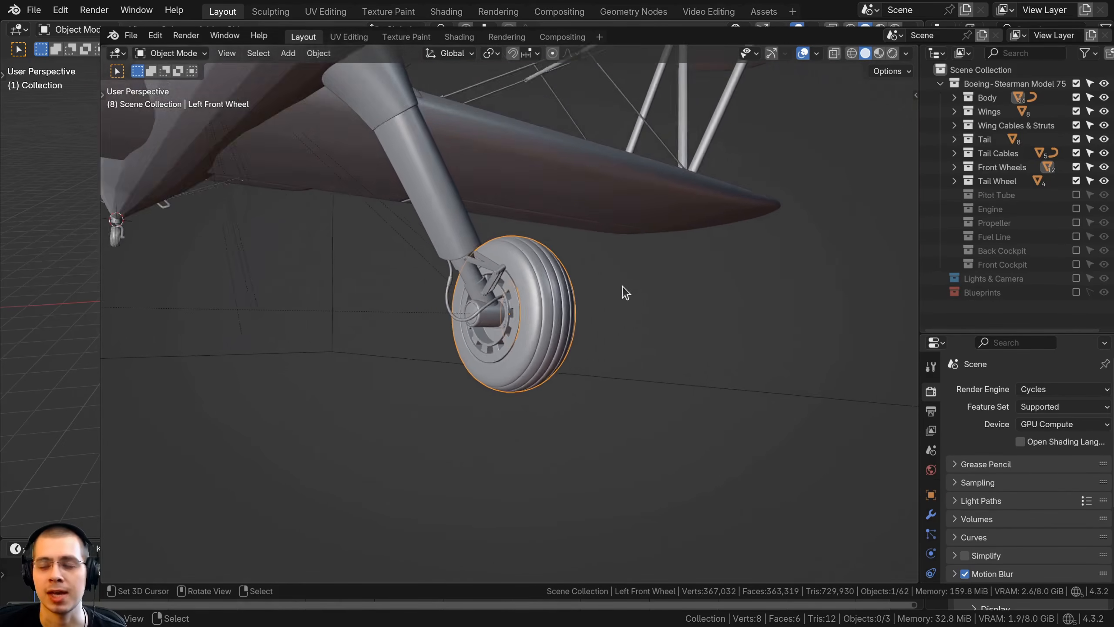
pyautogui.keyDown('shift'); pyautogui.moveTo(623, 290); pyautogui.dragTo(524, 334, button='middle'); pyautogui.keyUp('shift')
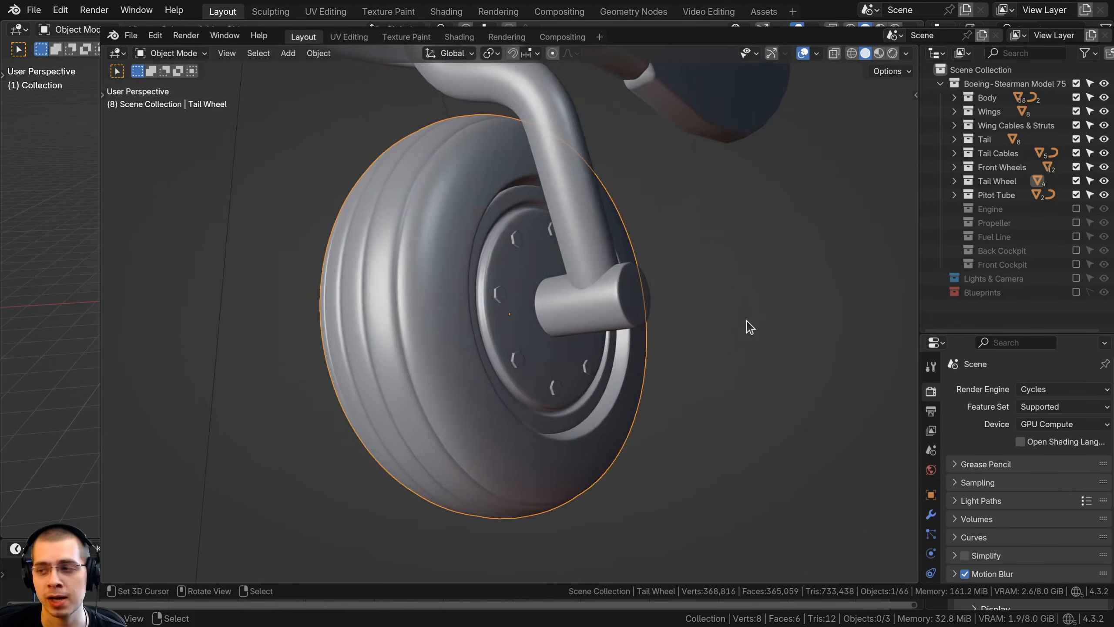
pyautogui.scroll(-3, 746, 323)
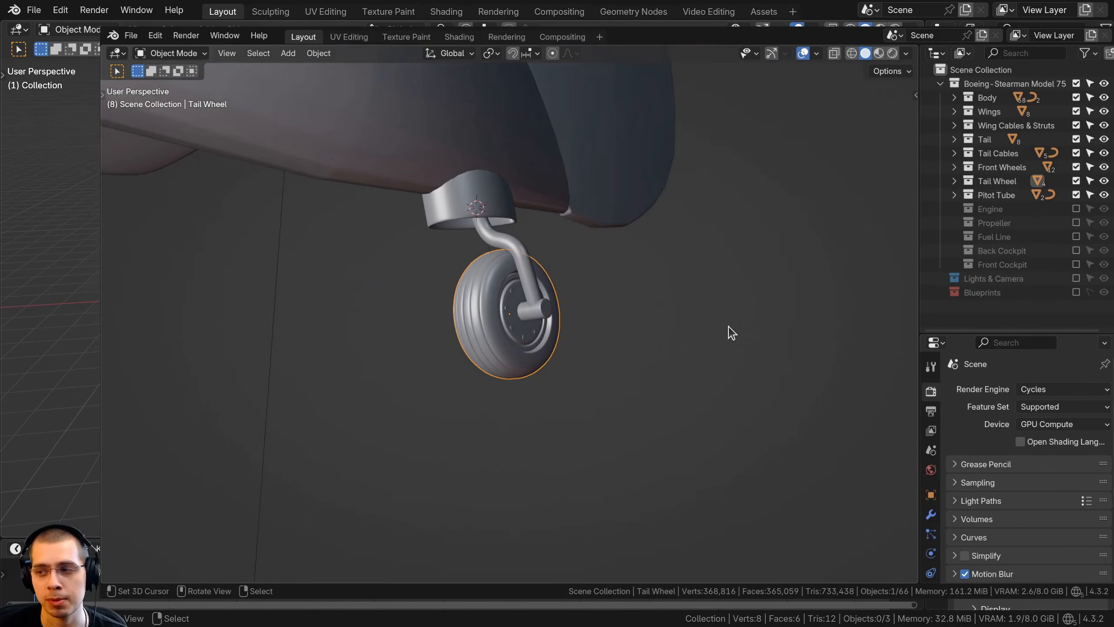
pyautogui.moveTo(605, 354); pyautogui.dragTo(476, 301, button='middle')
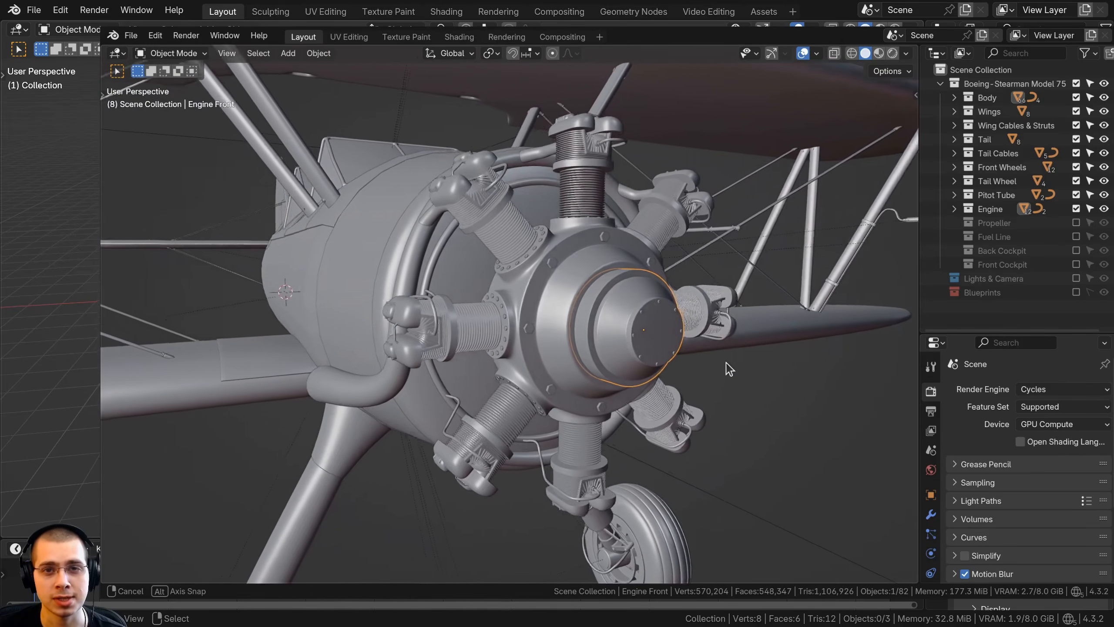
pyautogui.moveTo(726, 368); pyautogui.dragTo(585, 362, button='middle')
pyautogui.scroll(-5, 623, 377)
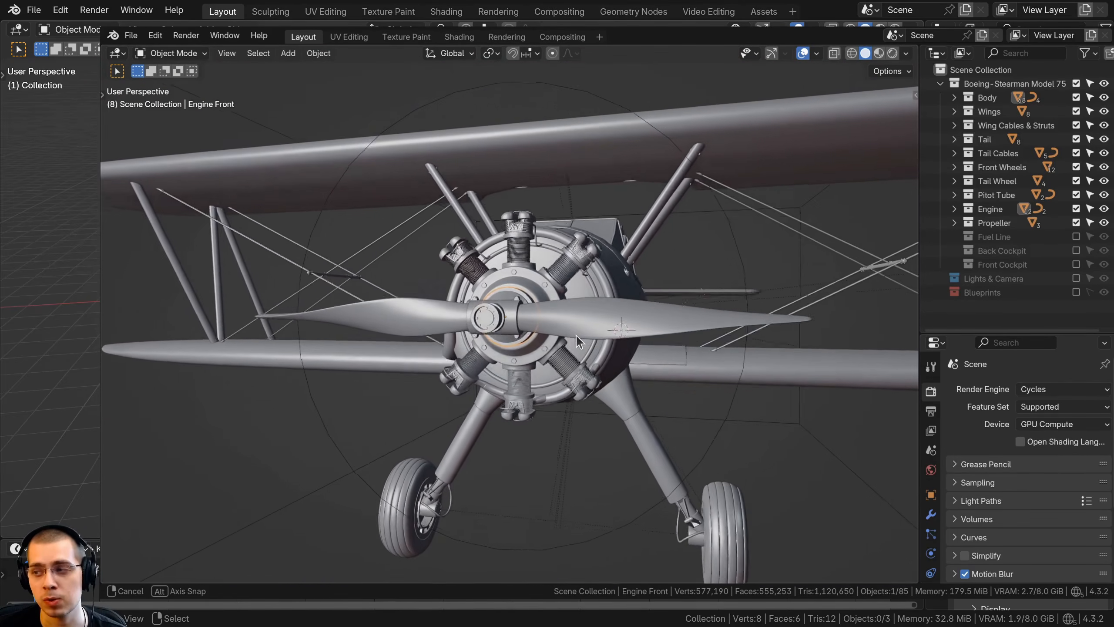
pyautogui.moveTo(576, 334); pyautogui.dragTo(665, 303, button='middle')
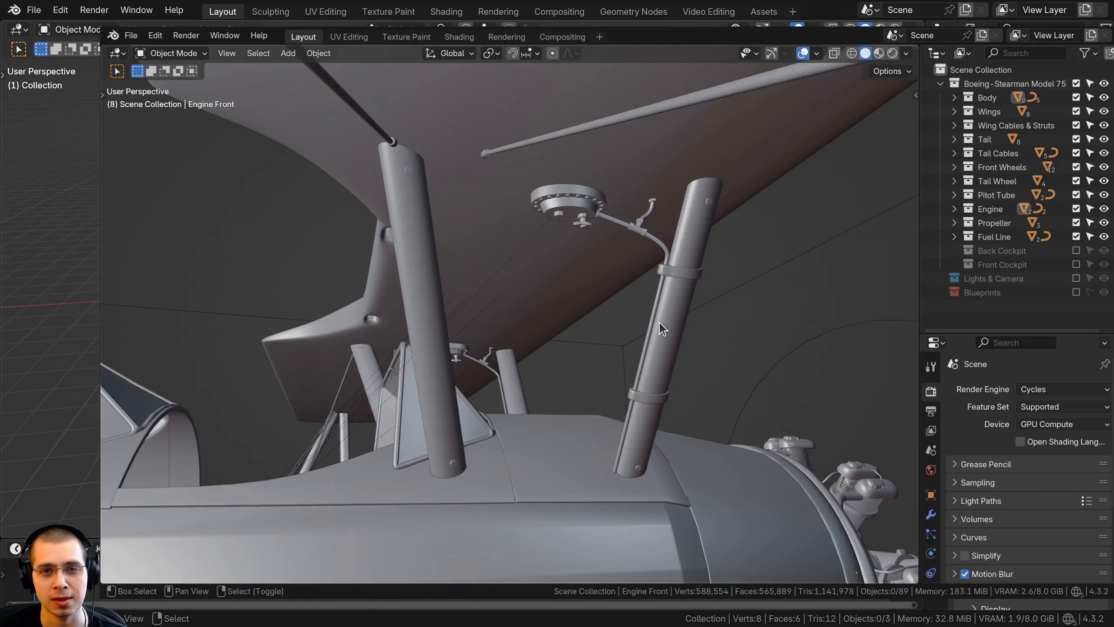
pyautogui.moveTo(660, 322); pyautogui.dragTo(606, 289, button='middle')
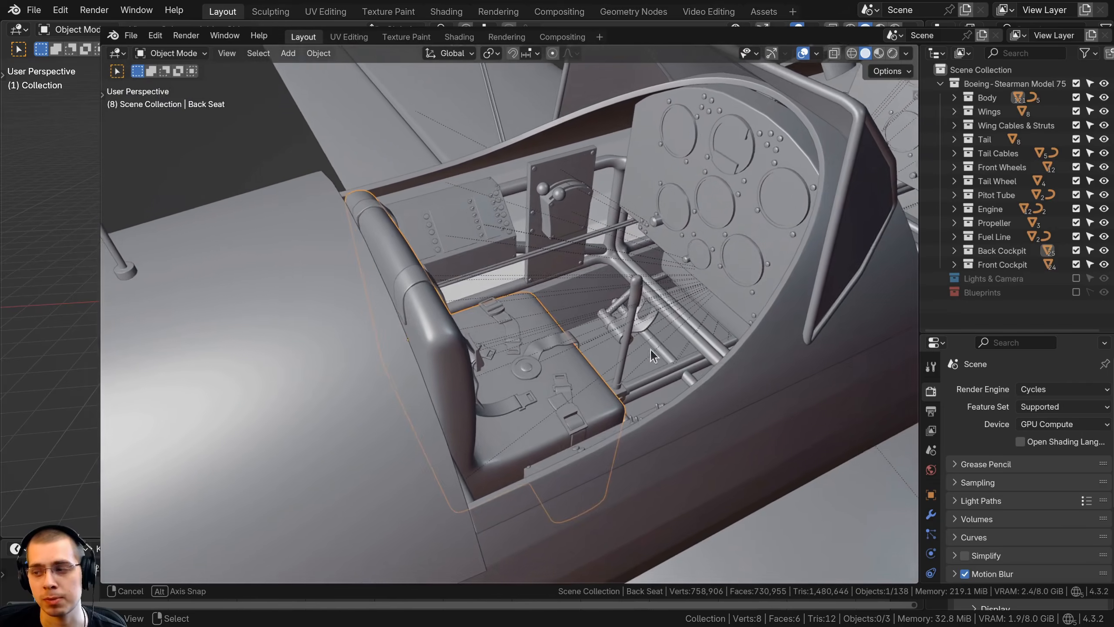
pyautogui.moveTo(651, 349); pyautogui.dragTo(634, 365, button='middle')
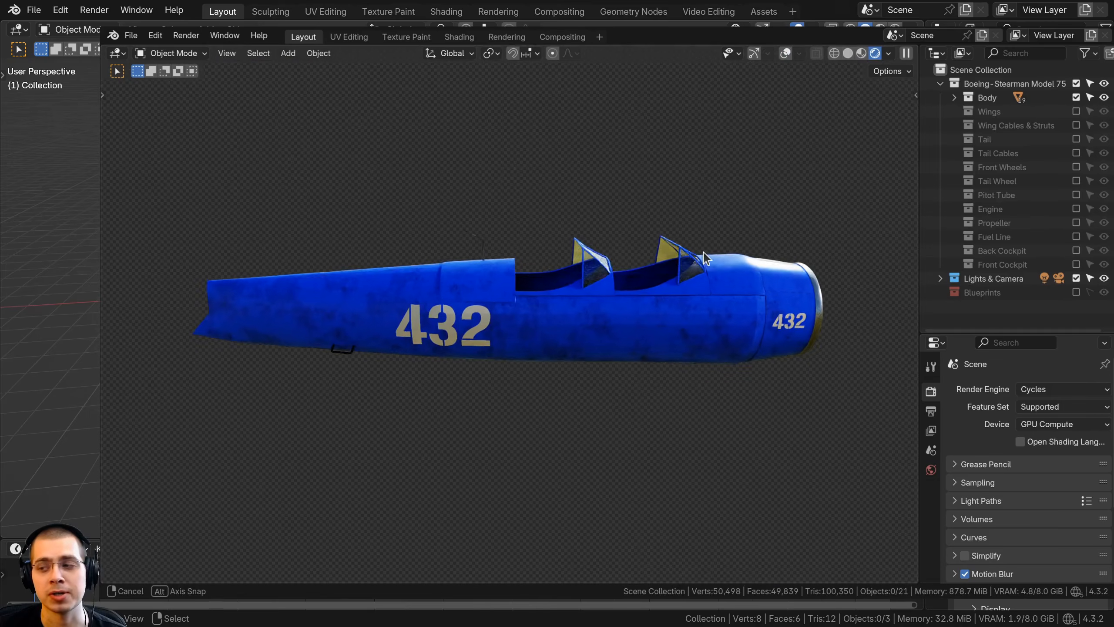
# Inspect the fuselage with its rendered materials and include the Wings collection alongside the Body.
pyautogui.moveTo(636, 253); pyautogui.dragTo(518, 347, button='middle')
pyautogui.moveTo(693, 383); pyautogui.dragTo(707, 386, button='middle')
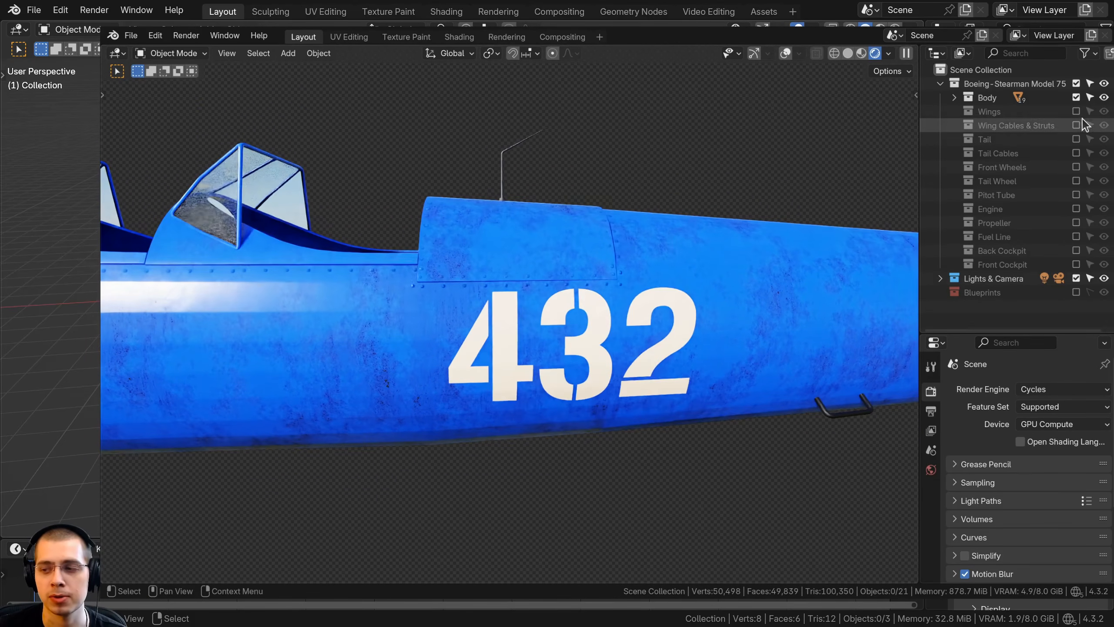
pyautogui.click(1076, 111)
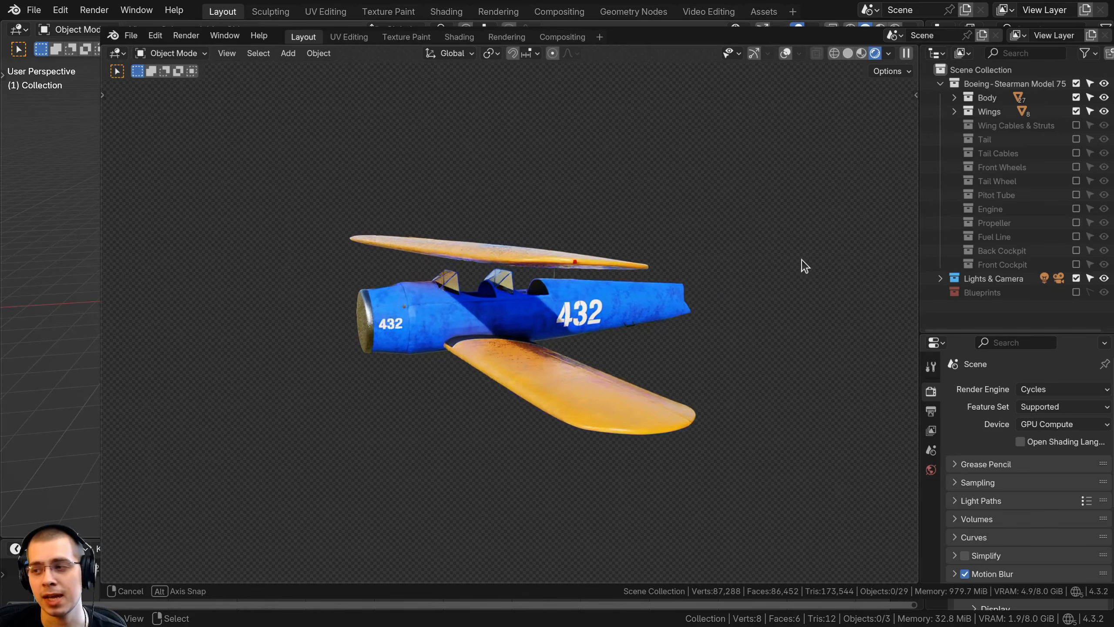
pyautogui.moveTo(801, 266); pyautogui.dragTo(829, 267, button='middle')
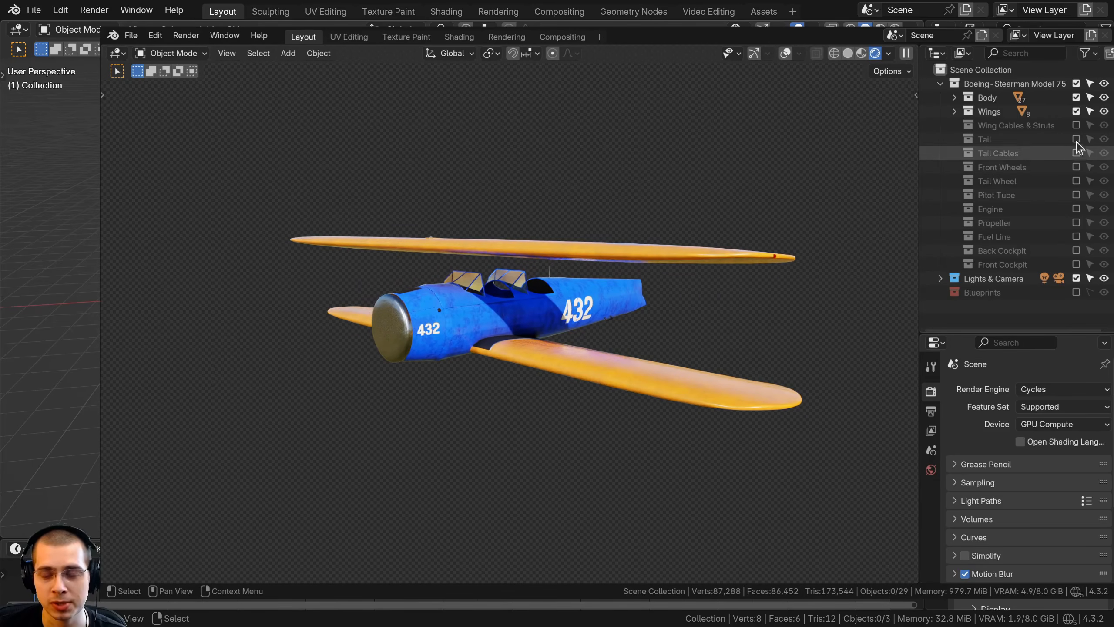
# Examine the rendered wings and the striped tail with its cables from both sides of the airplane.
pyautogui.moveTo(608, 292); pyautogui.dragTo(634, 335, button='middle')
pyautogui.scroll(4, 549, 402)
pyautogui.moveTo(551, 405); pyautogui.dragTo(518, 382, button='middle')
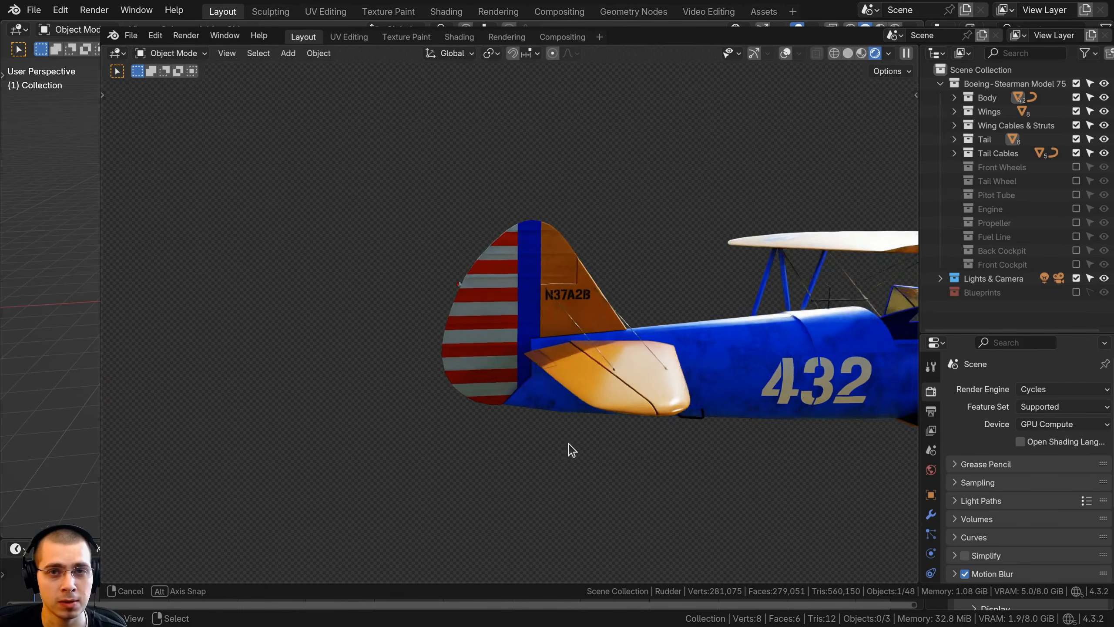
pyautogui.moveTo(571, 450); pyautogui.dragTo(822, 443, button='middle')
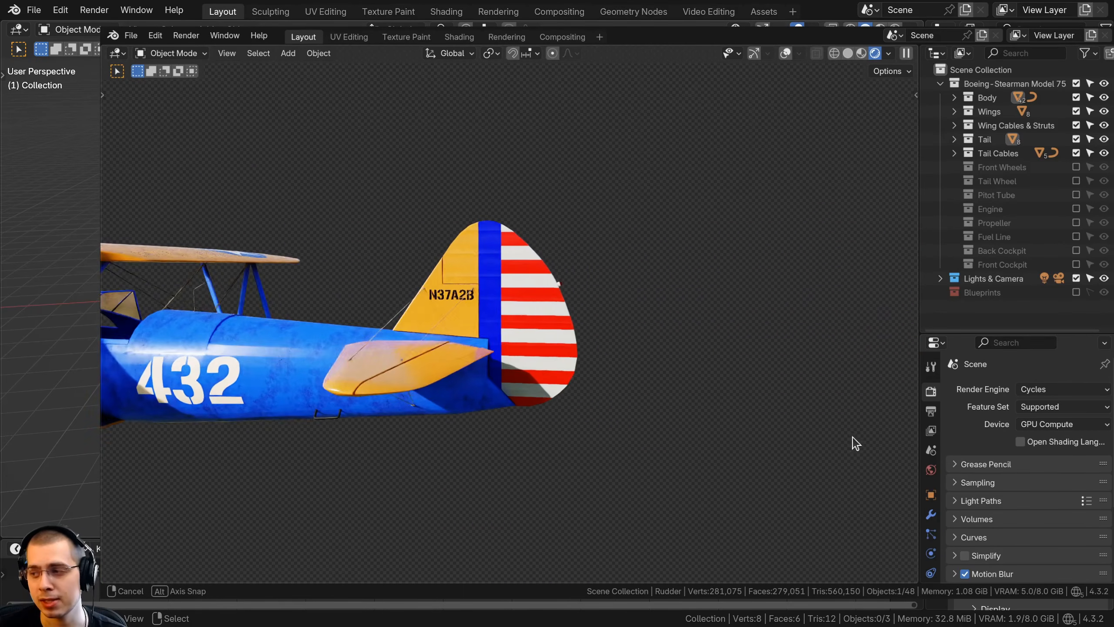
pyautogui.moveTo(617, 383); pyautogui.dragTo(642, 390, button='middle')
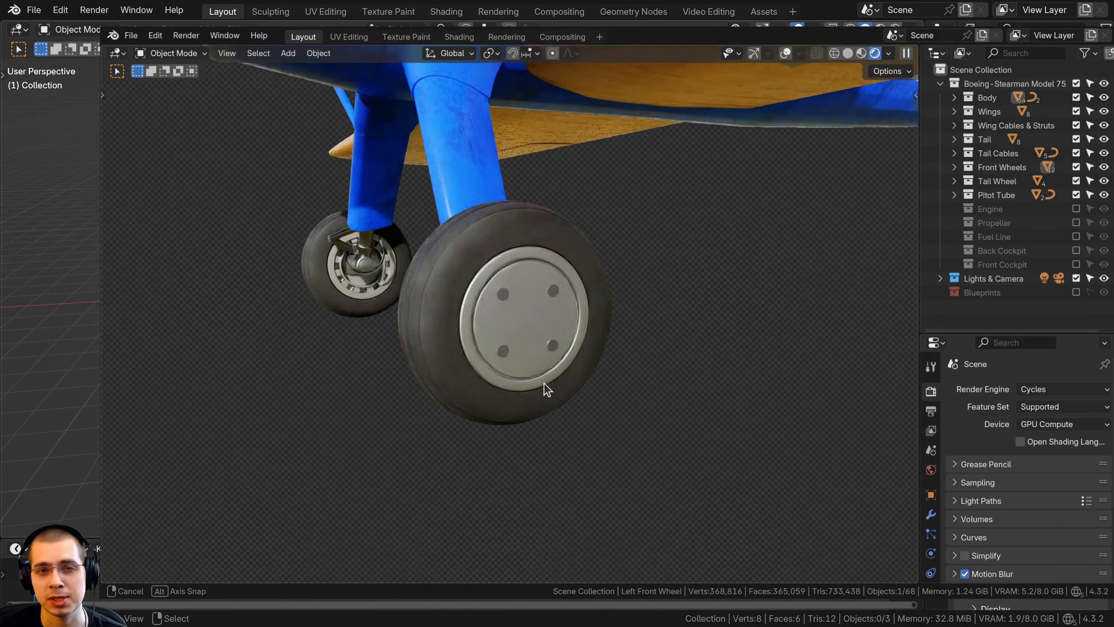
# Examine the rendered front wheels, engine, propeller, cockpit interior, and the rivets and panel seams on the blue fuselage.
pyautogui.moveTo(543, 386); pyautogui.dragTo(592, 391, button='middle')
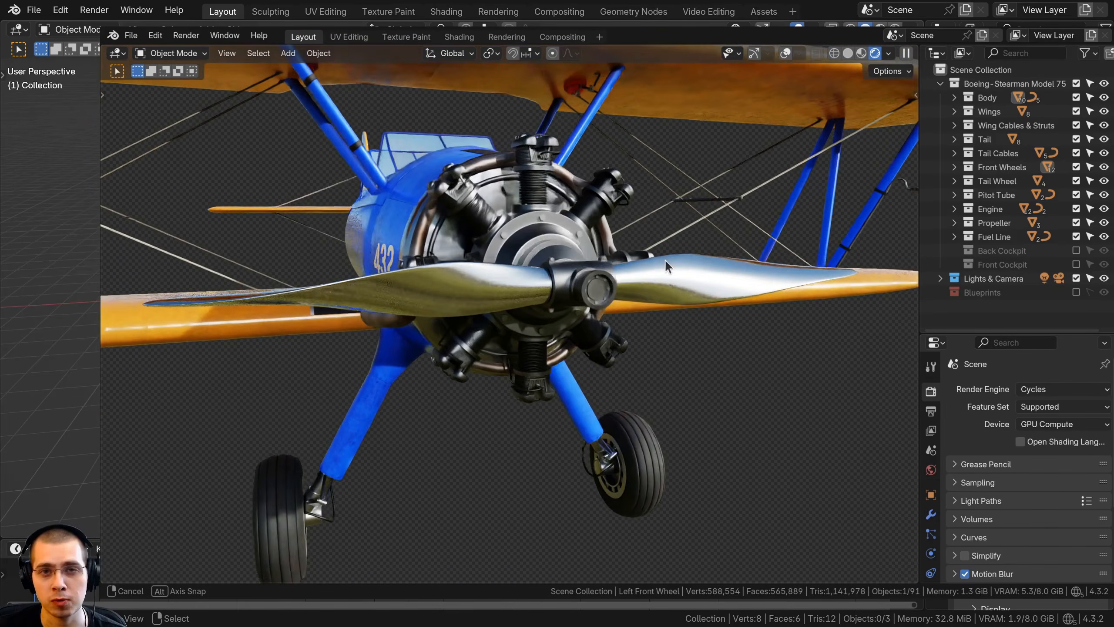
pyautogui.moveTo(665, 260); pyautogui.dragTo(566, 244, button='middle')
pyautogui.scroll(3, 566, 212)
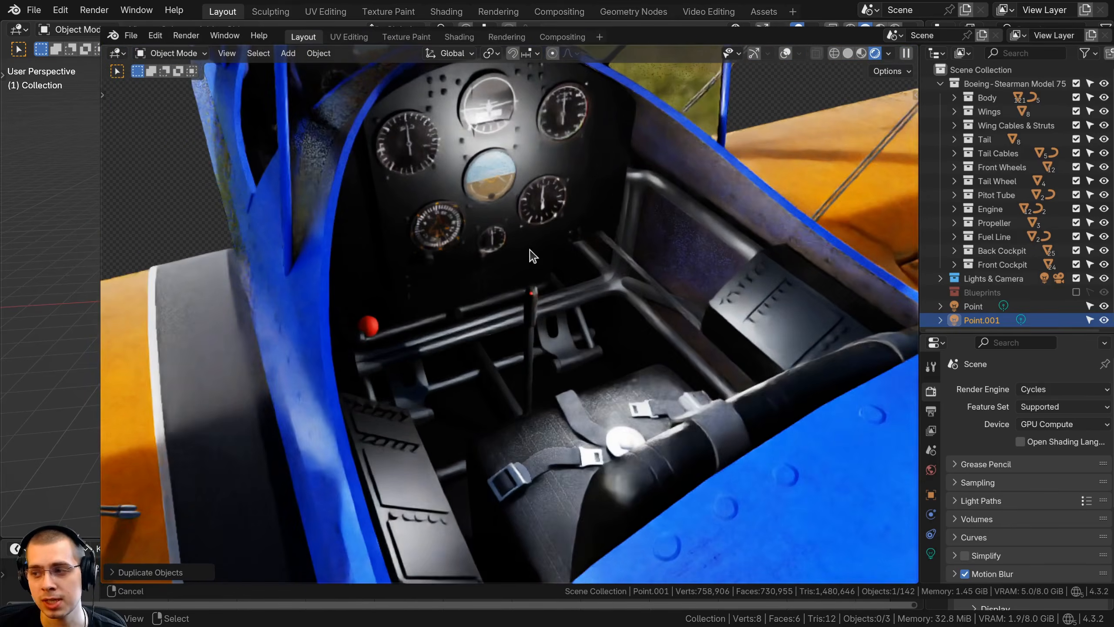
pyautogui.moveTo(530, 249); pyautogui.dragTo(719, 378, button='middle')
pyautogui.scroll(4, 564, 288)
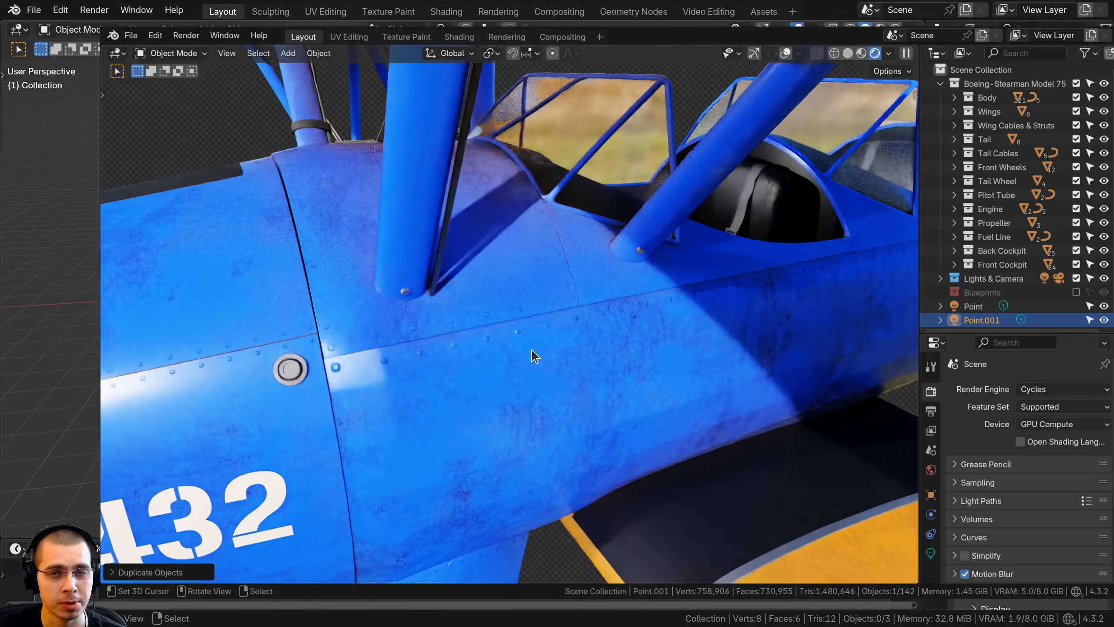
pyautogui.keyDown('ctrl'); pyautogui.moveTo(532, 351); pyautogui.dragTo(729, 289, button='middle'); pyautogui.keyUp('ctrl')
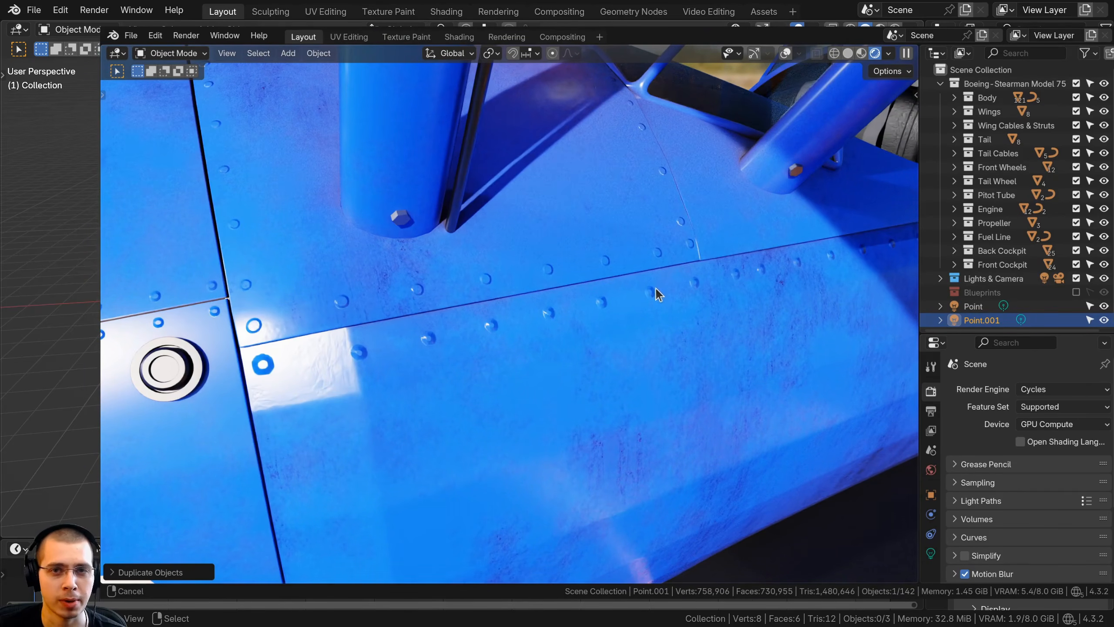
pyautogui.scroll(-6, 656, 289)
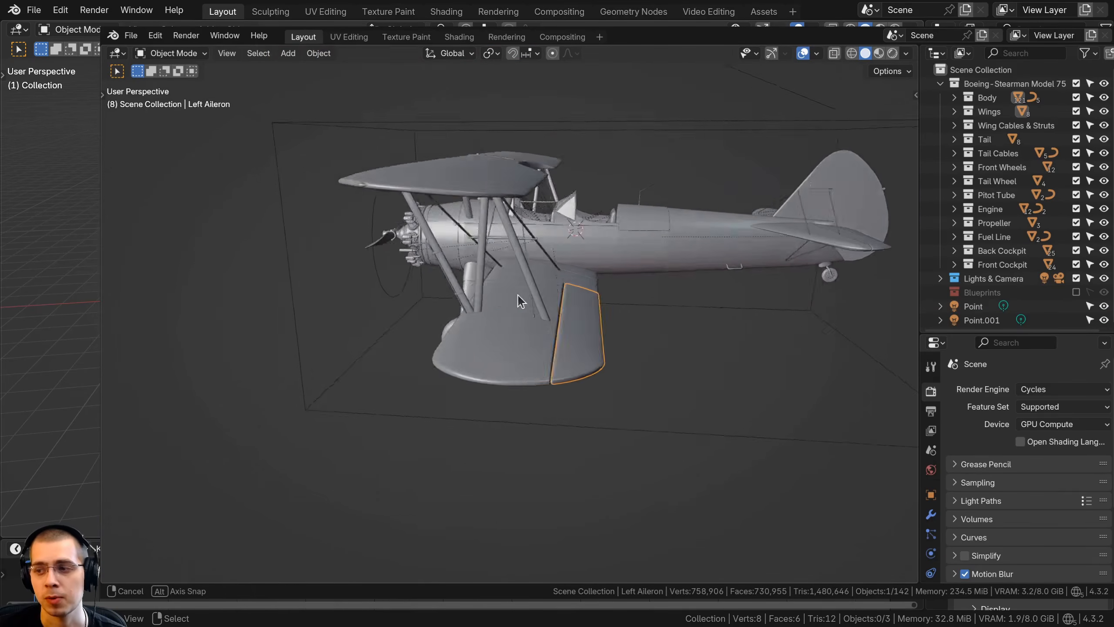
# Rotate movable parts of the airplane freehand in solid view, including the tail wheel assembly beneath the tail.
pyautogui.moveTo(571, 308); pyautogui.dragTo(632, 316, button='middle')
pyautogui.scroll(3, 602, 328)
pyautogui.click(597, 289)
pyautogui.press('r')
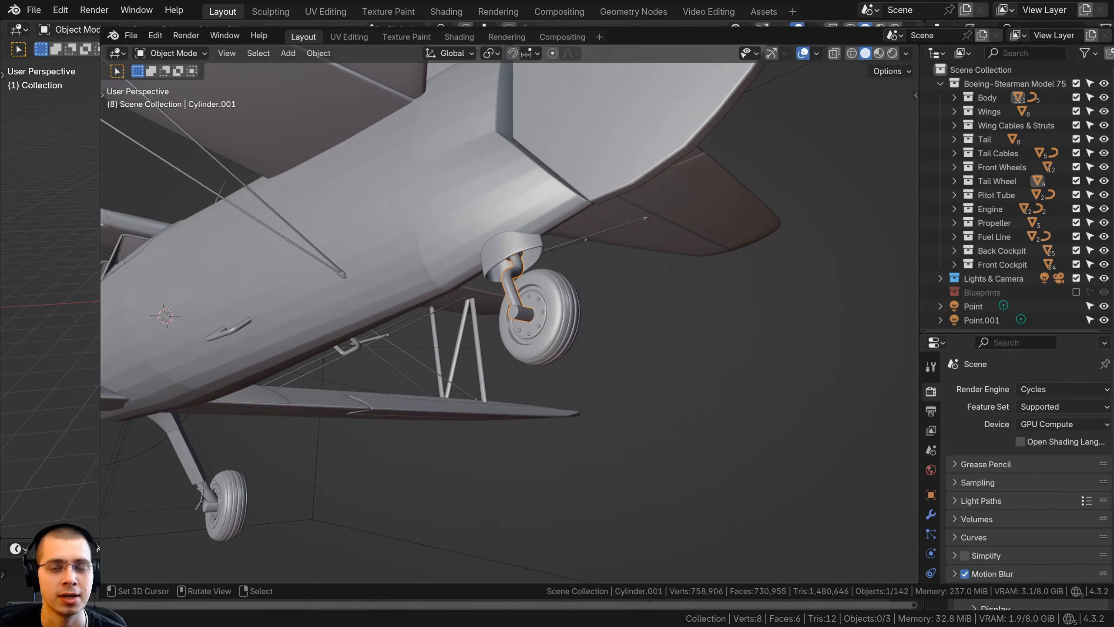
pyautogui.press('r')
pyautogui.click(612, 412)
pyautogui.press('r')
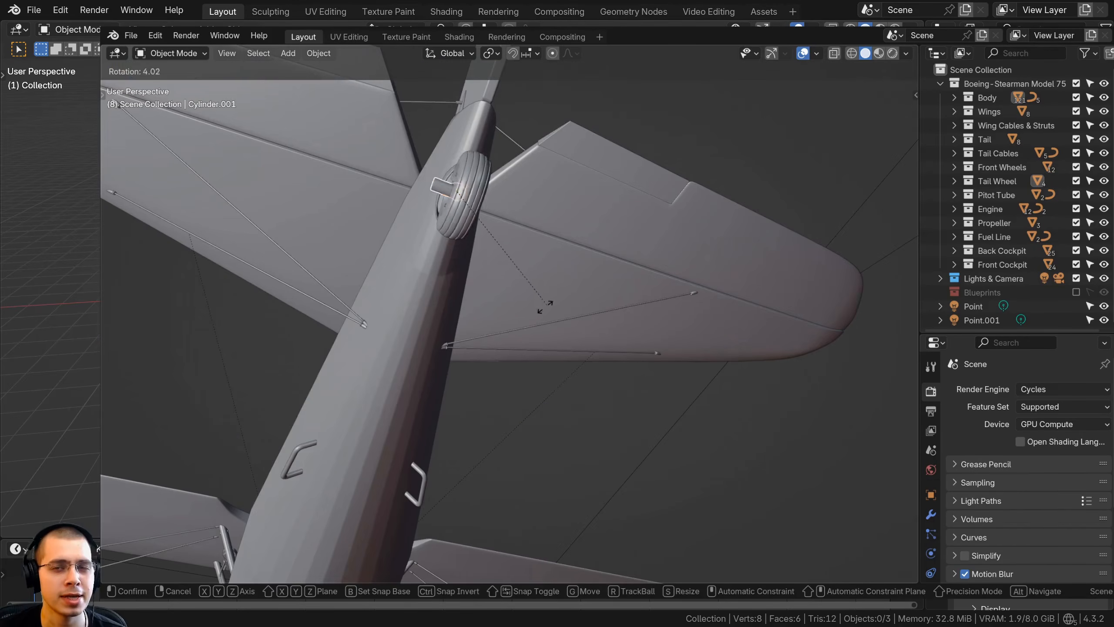
pyautogui.click(610, 277)
pyautogui.moveTo(612, 281); pyautogui.dragTo(724, 382, button='middle')
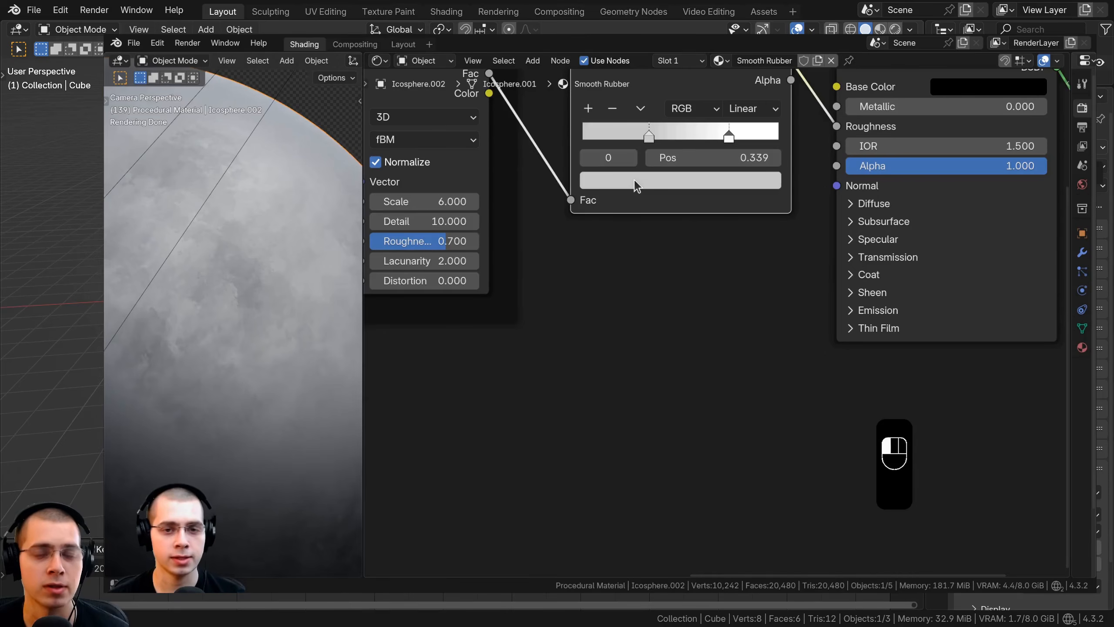
# Open the color of the first stop in the Smooth Rubber Color Ramp and examine the material on the sphere.
pyautogui.click(634, 180)
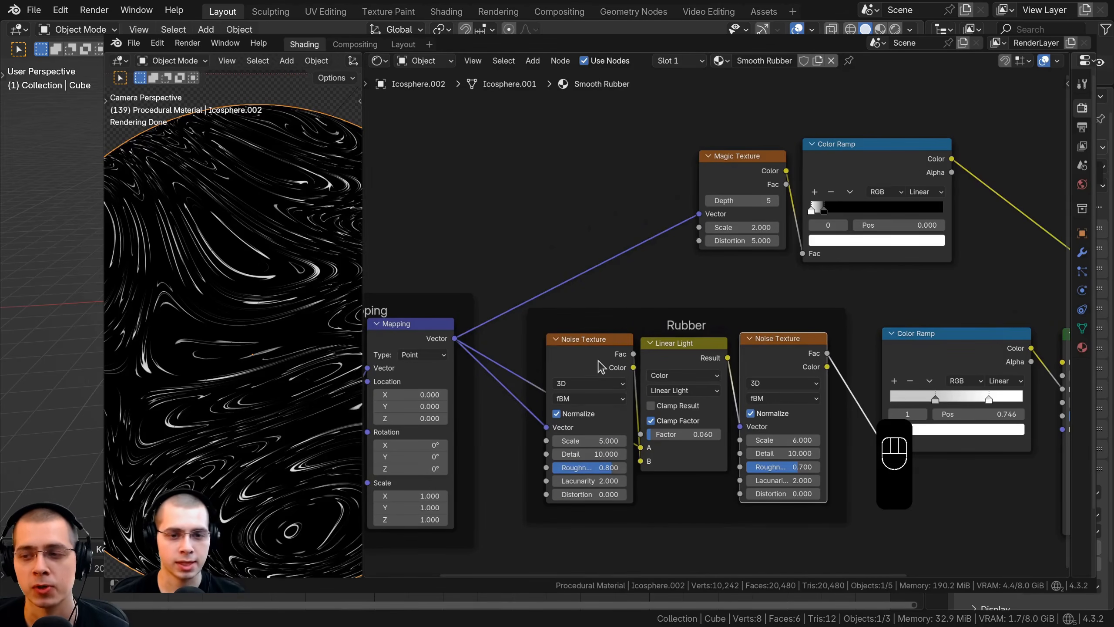
pyautogui.keyDown('shift'); pyautogui.click(687, 359); pyautogui.keyUp('shift')
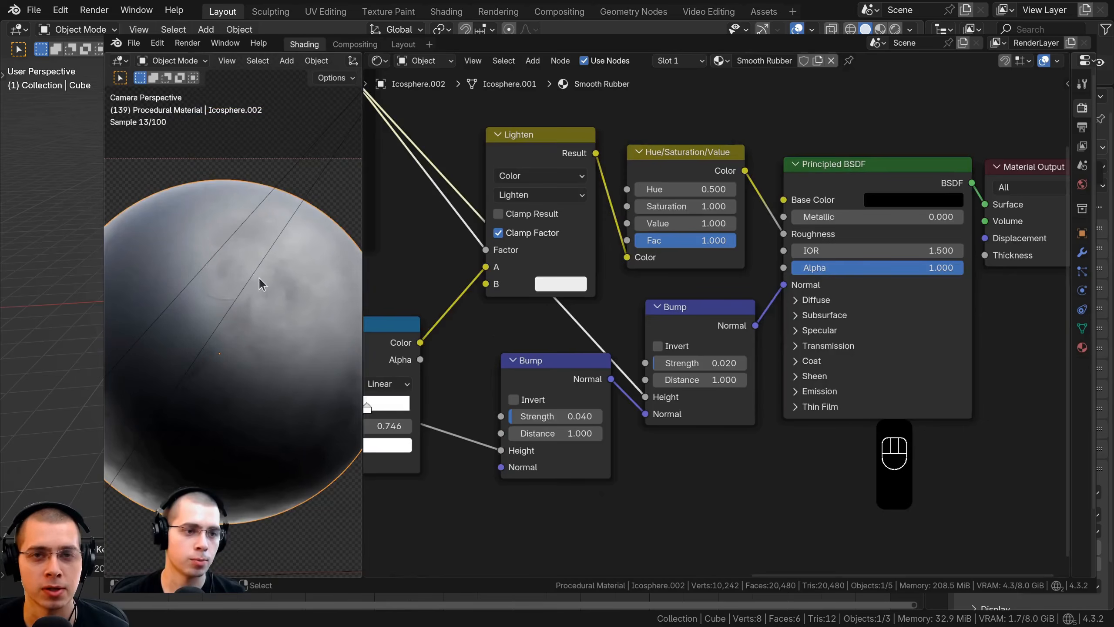
pyautogui.moveTo(259, 277); pyautogui.dragTo(226, 315, button='middle')
pyautogui.scroll(7, 245, 292)
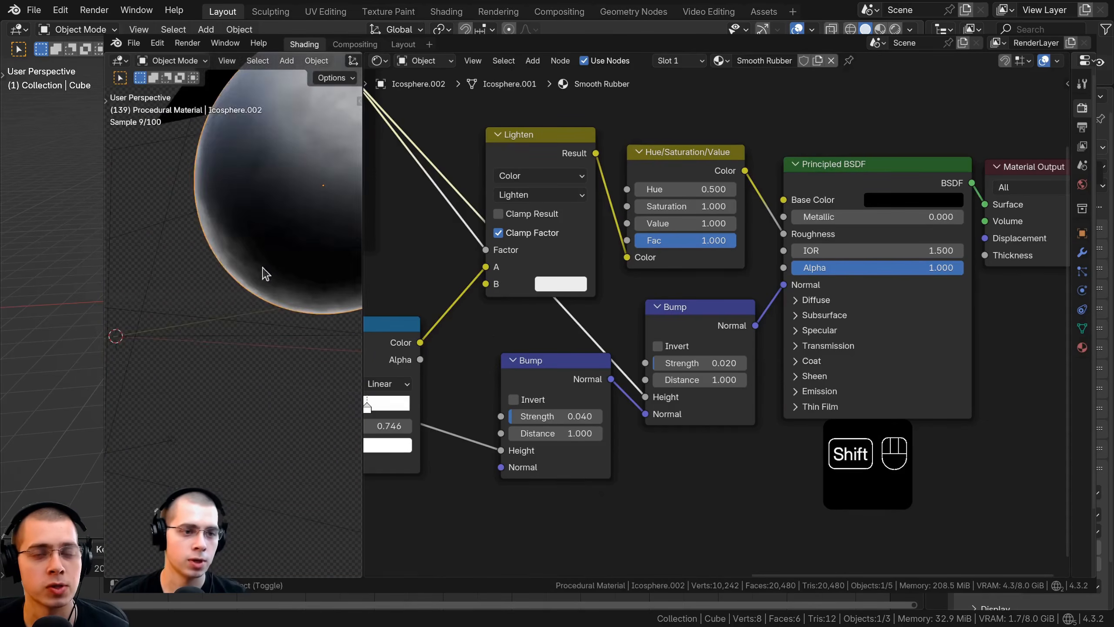
pyautogui.scroll(4, 230, 354)
pyautogui.keyDown('shift'); pyautogui.moveTo(263, 271); pyautogui.dragTo(224, 307, button='middle'); pyautogui.keyUp('shift')
pyautogui.scroll(-3, 305, 325)
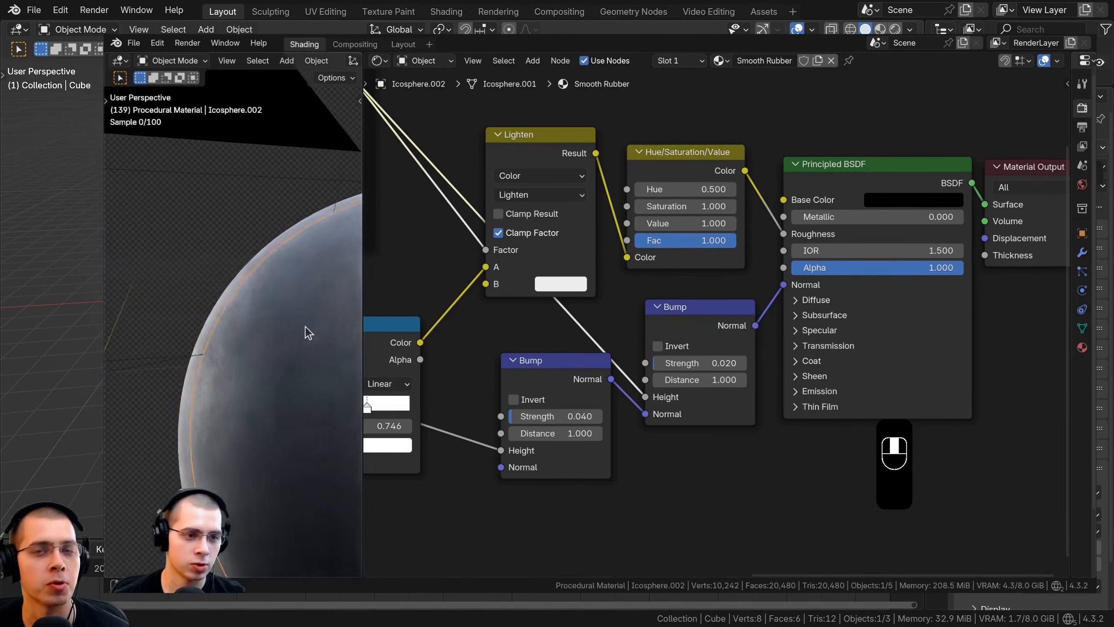
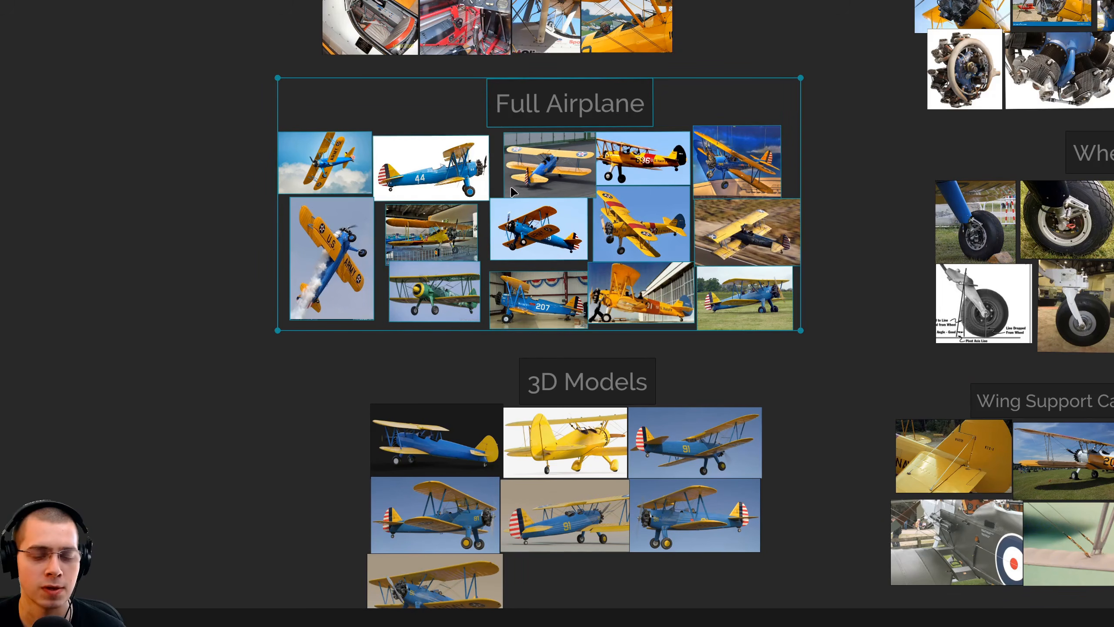
# Switch to the reference image board and look over the Full Airplane, Cockpit, Engine and Wheels photo groups.
pyautogui.moveTo(550, 606); pyautogui.dragTo(536, 548, button='middle')
pyautogui.scroll(2, 574, 548)
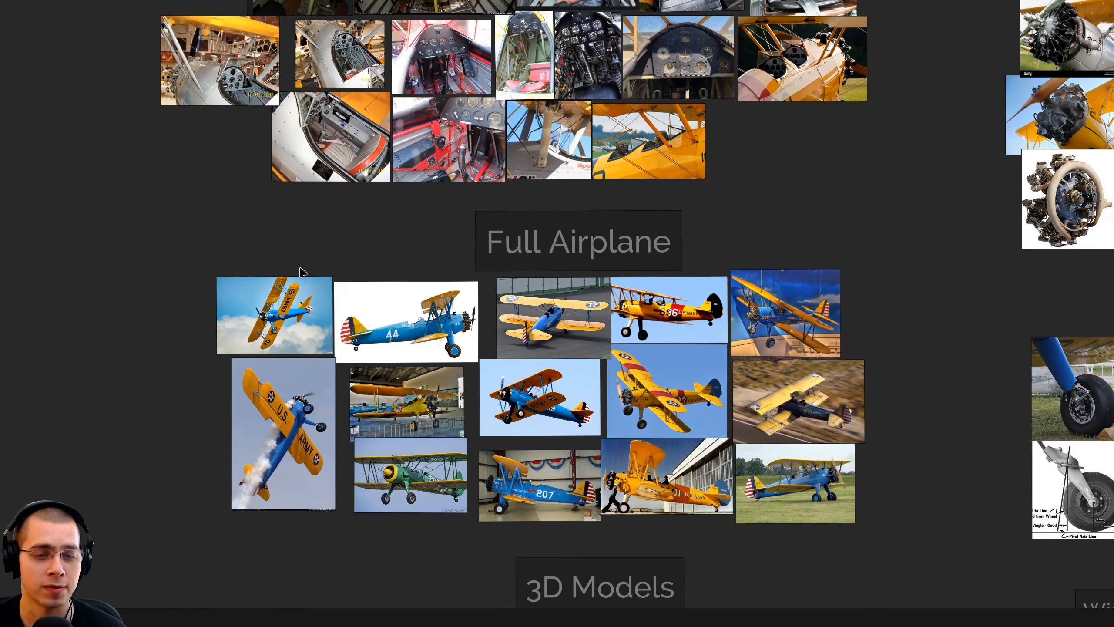
pyautogui.moveTo(398, 233); pyautogui.dragTo(397, 501, button='middle')
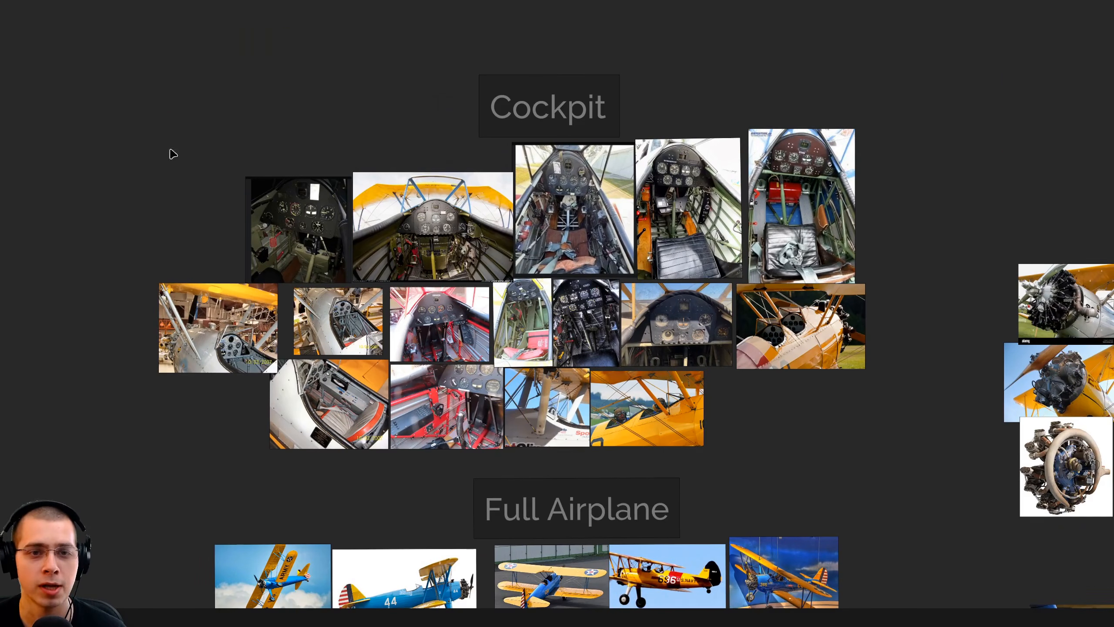
pyautogui.scroll(-4, 622, 217)
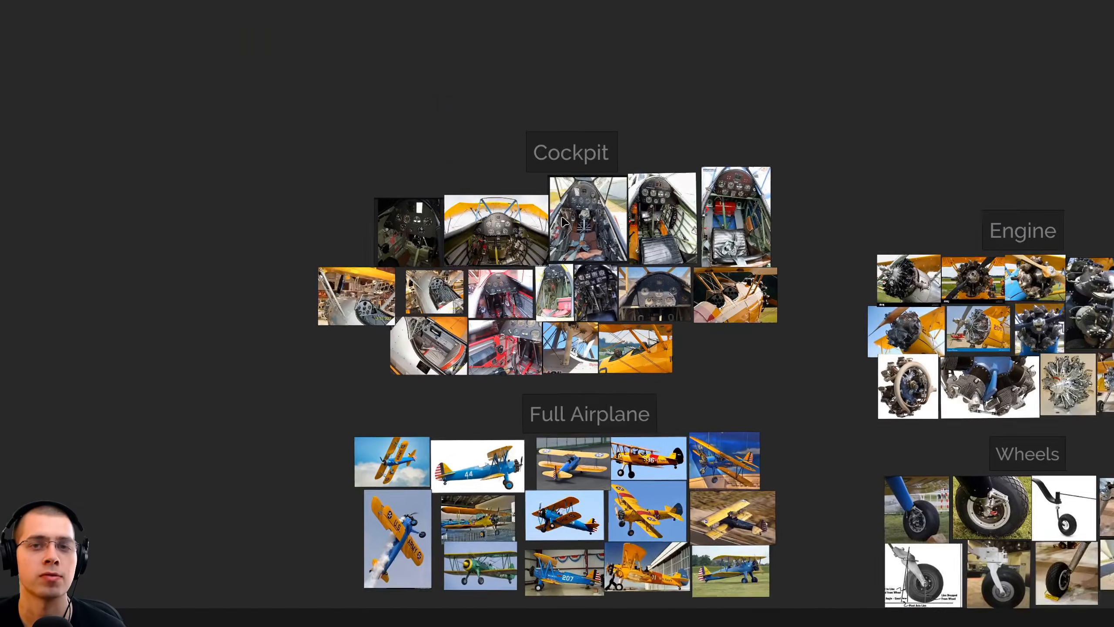
pyautogui.moveTo(989, 549); pyautogui.dragTo(780, 472, button='middle')
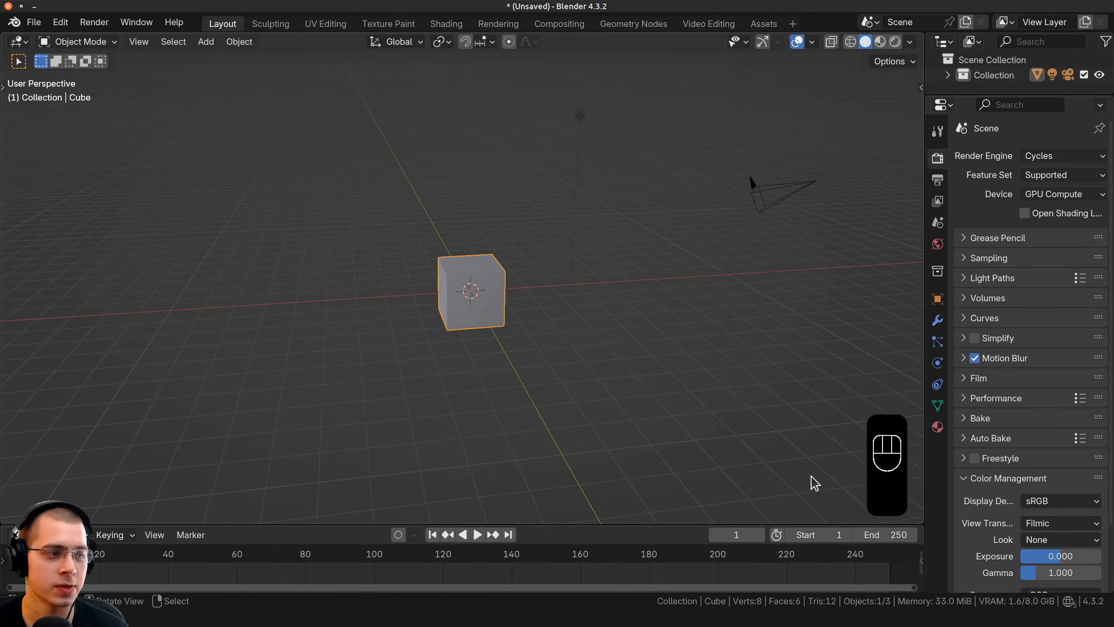
# Delete the default cube, camera and light from the scene.
pyautogui.moveTo(889, 449); pyautogui.dragTo(632, 102, button='middle')
pyautogui.press('a')
pyautogui.press('a')
pyautogui.press('x')
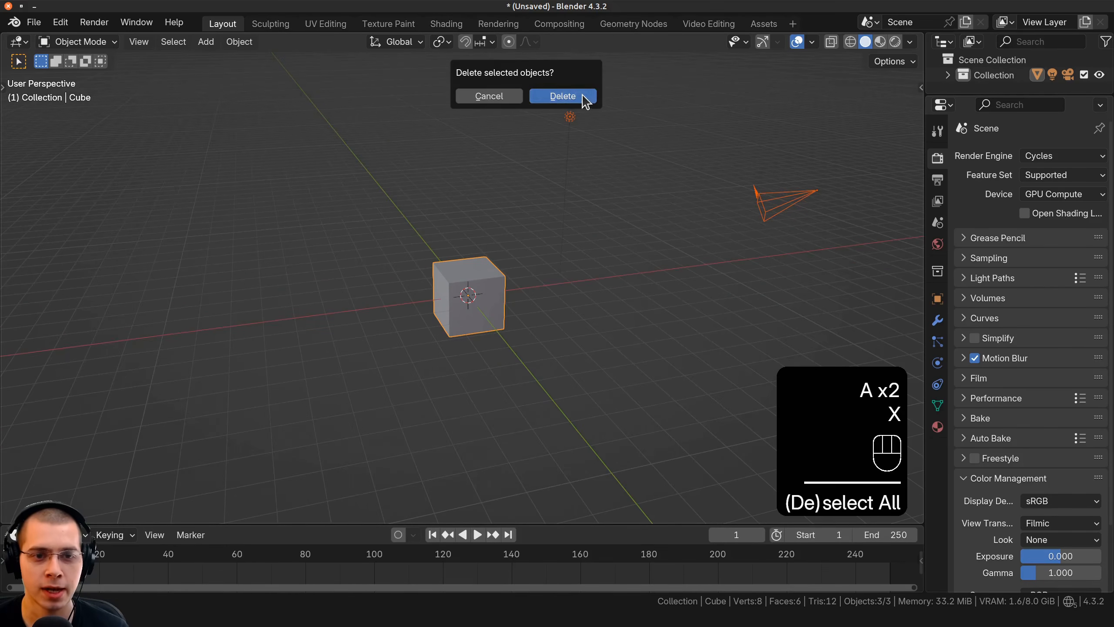
pyautogui.click(586, 100)
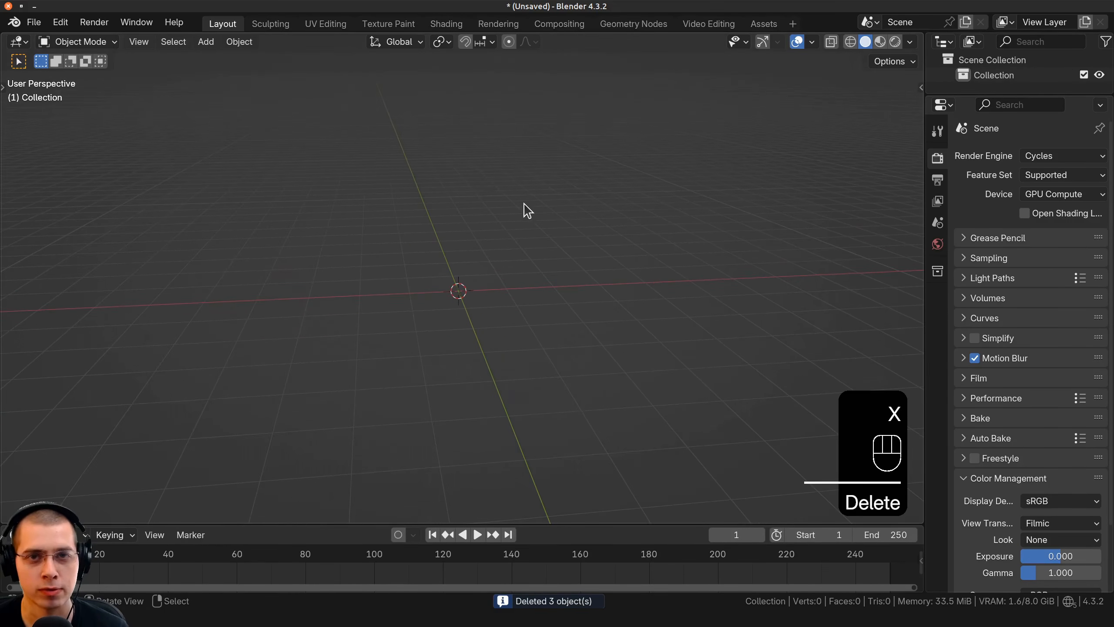
# Add the Boeing N2S-3 three-view line drawing as a reference image in right orthographic view and lower it over the origin.
pyautogui.press('KP_3')
pyautogui.press('KP_3')
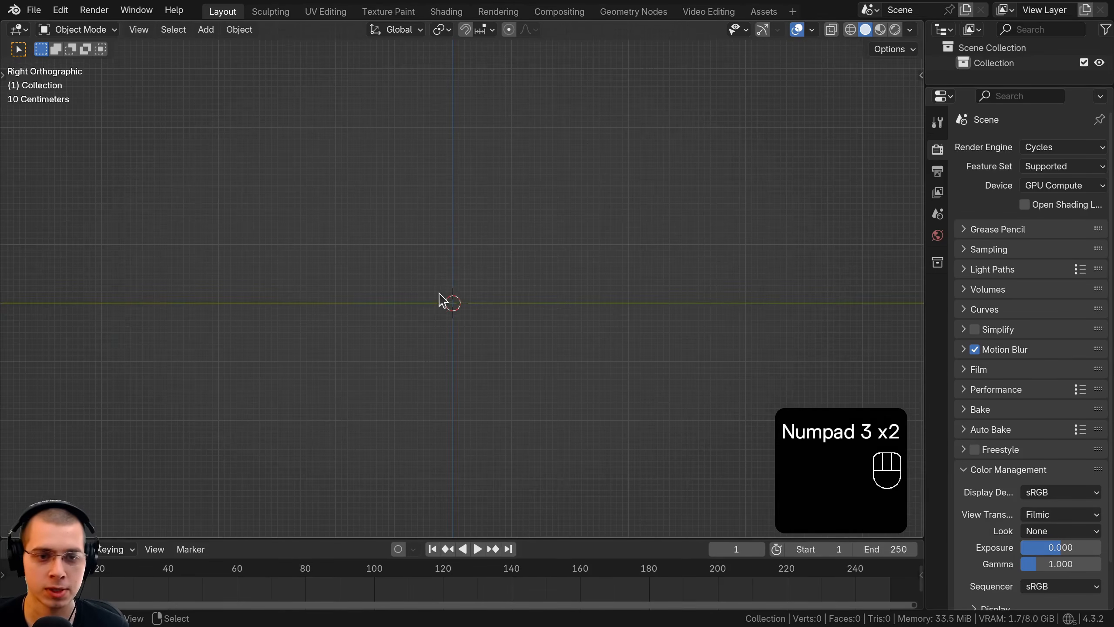
pyautogui.keyDown('shift'); pyautogui.moveTo(540, 291); pyautogui.dragTo(556, 282, button='middle'); pyautogui.keyUp('shift')
pyautogui.moveTo(1110, 189); pyautogui.dragTo(542, 231)
pyautogui.press('g')
pyautogui.press('g')
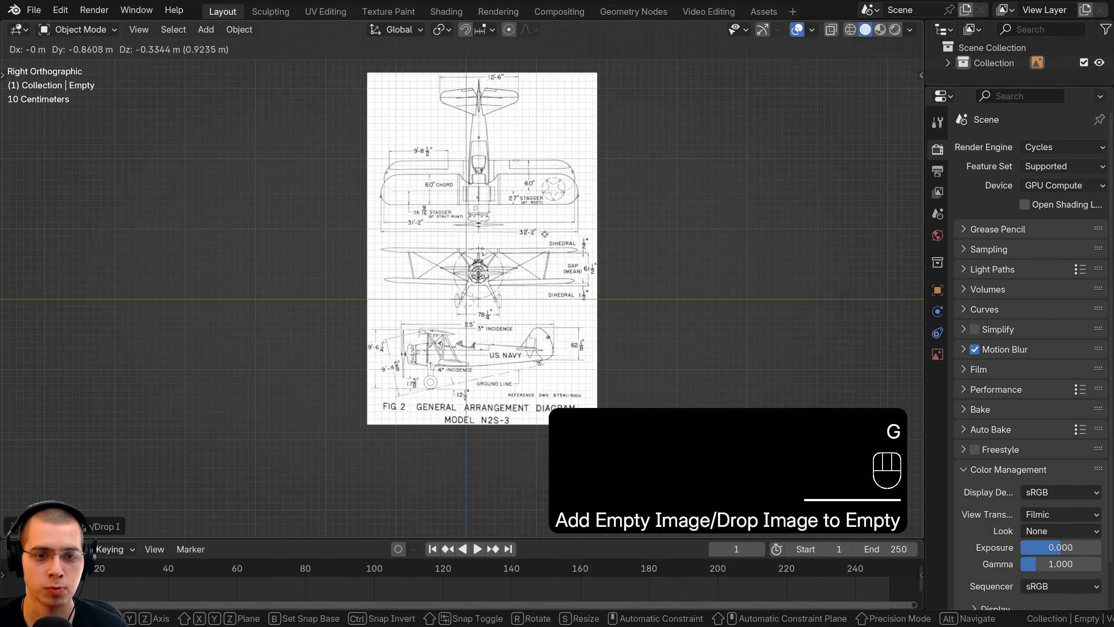
pyautogui.click(537, 324)
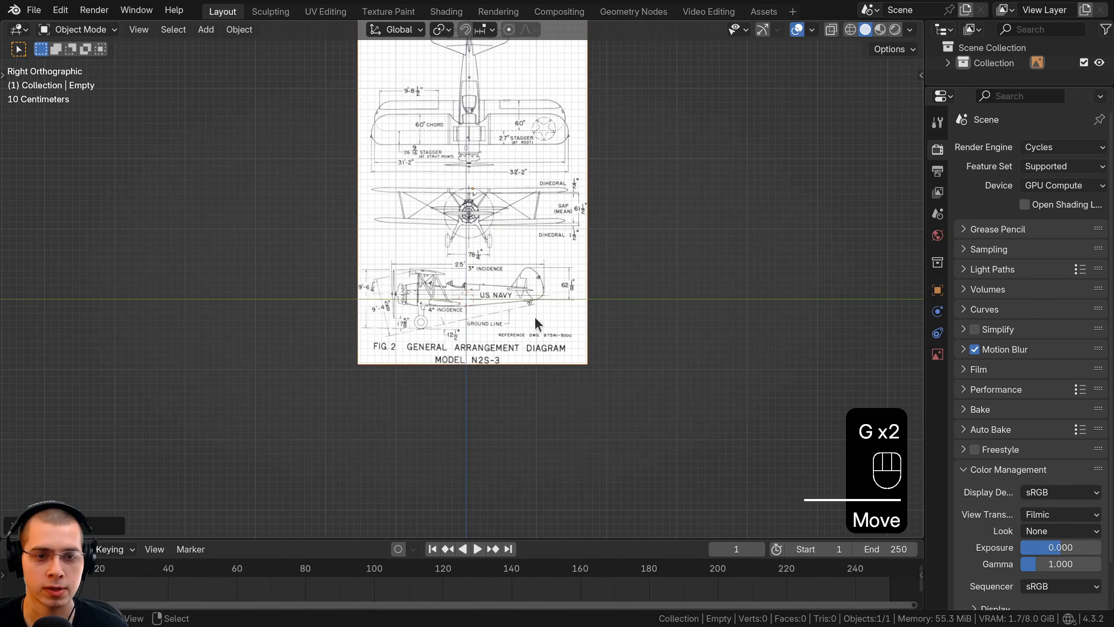
# Move the reference drawing so the side view's fuselage sits over the world origin.
pyautogui.scroll(5, 499, 333)
pyautogui.keyDown('shift'); pyautogui.moveTo(478, 326); pyautogui.dragTo(468, 282, button='middle'); pyautogui.keyUp('shift')
pyautogui.press('g')
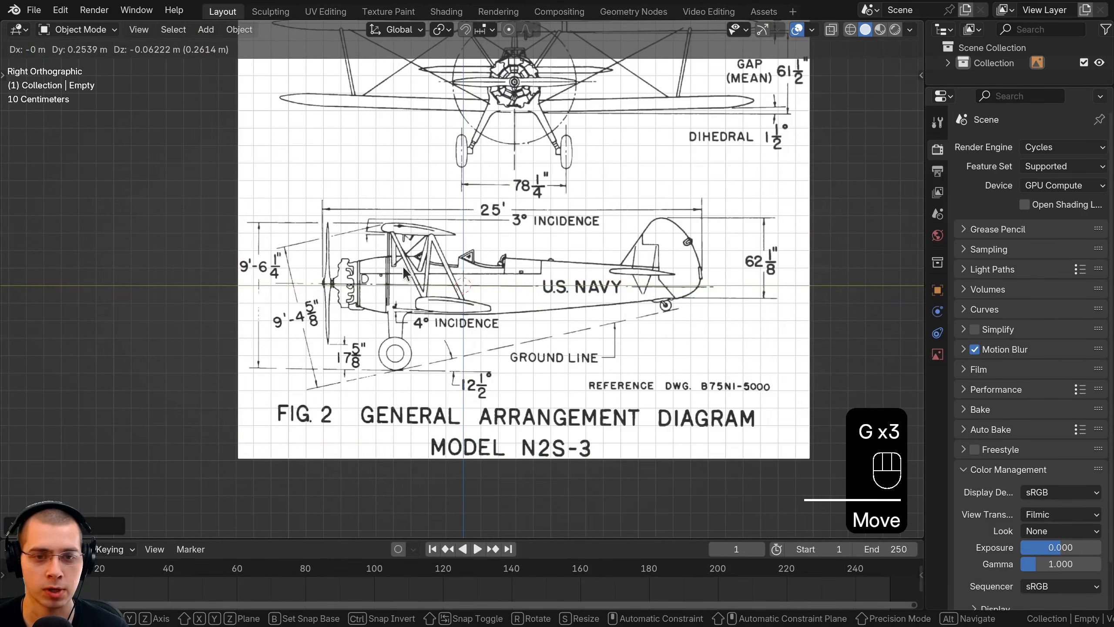
pyautogui.click(401, 266)
pyautogui.press('g')
pyautogui.click(582, 336)
pyautogui.press('g')
pyautogui.click(581, 337)
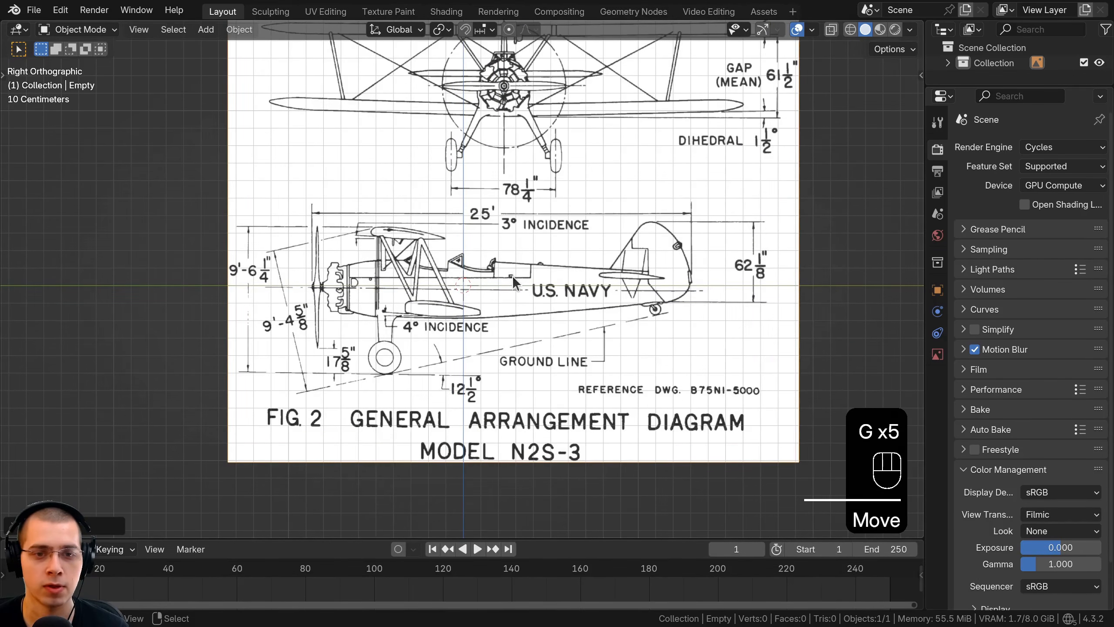
pyautogui.scroll(2, 512, 277)
pyautogui.keyDown('shift'); pyautogui.moveTo(512, 277); pyautogui.dragTo(502, 279, button='middle'); pyautogui.keyUp('shift')
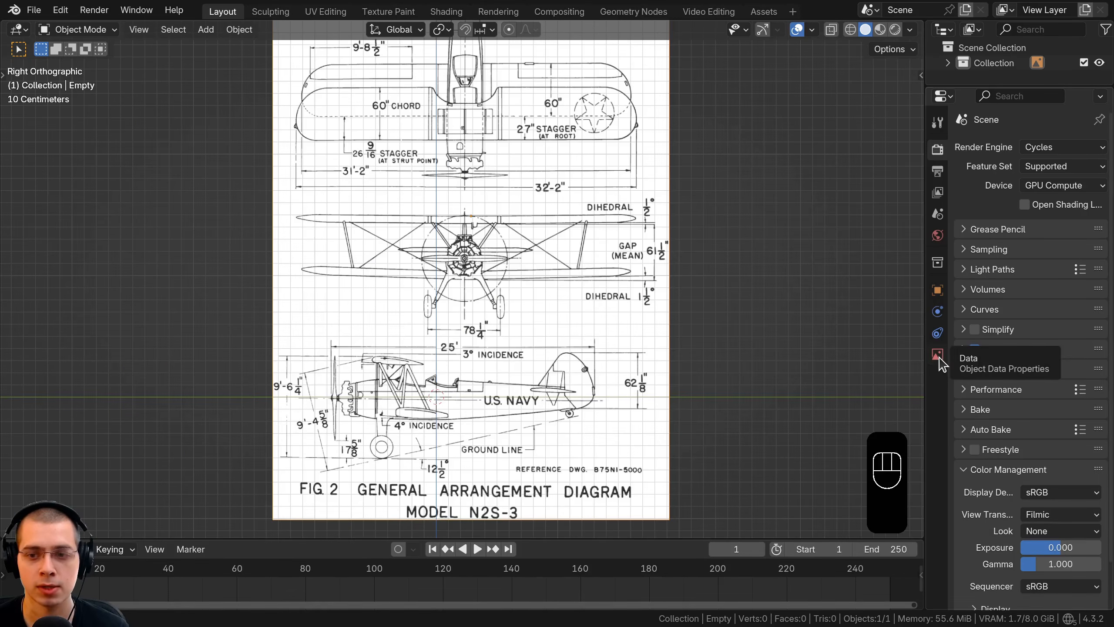
# Enable opacity for the reference image and lower it to 0.100.
pyautogui.click(938, 355)
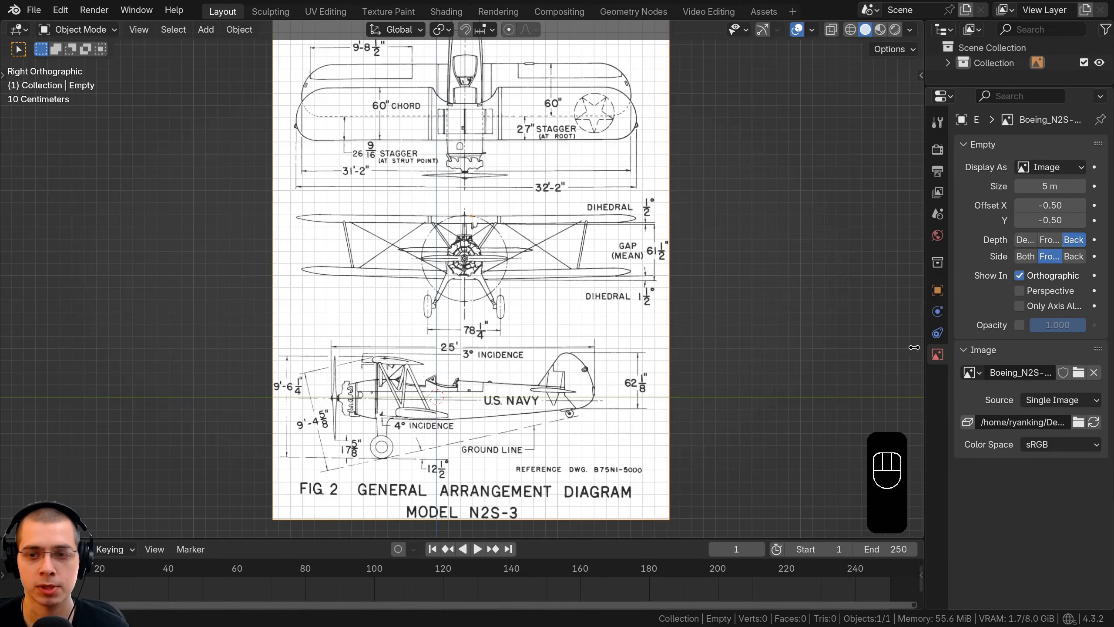
pyautogui.moveTo(925, 349); pyautogui.dragTo(767, 321)
pyautogui.keyDown('shift'); pyautogui.moveTo(482, 222); pyautogui.dragTo(480, 236, button='middle'); pyautogui.keyUp('shift')
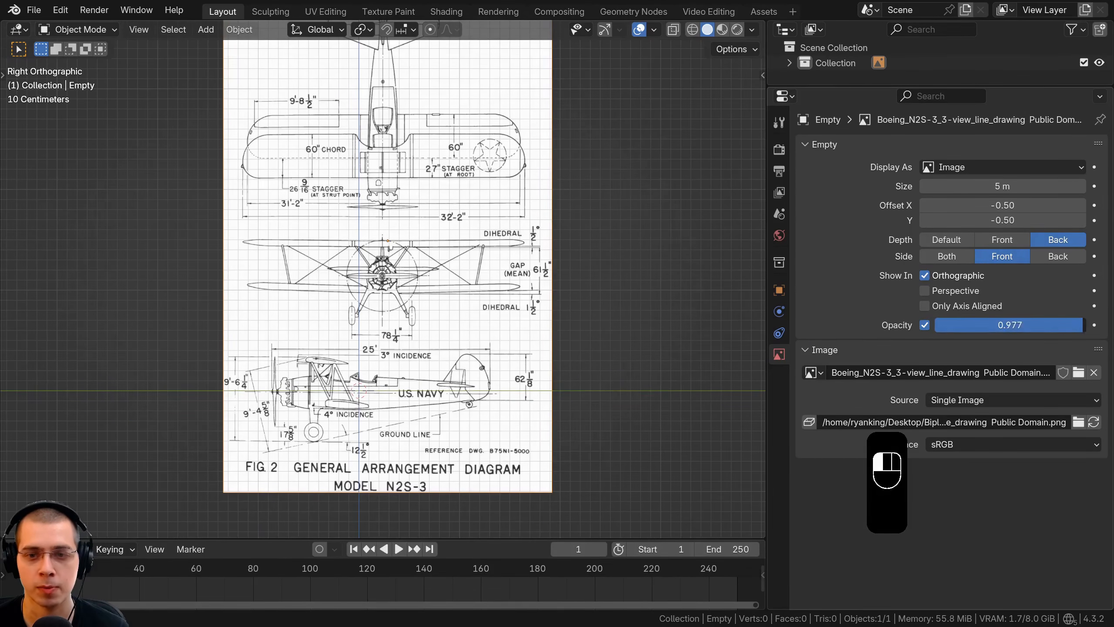
pyautogui.moveTo(1082, 325); pyautogui.dragTo(954, 324)
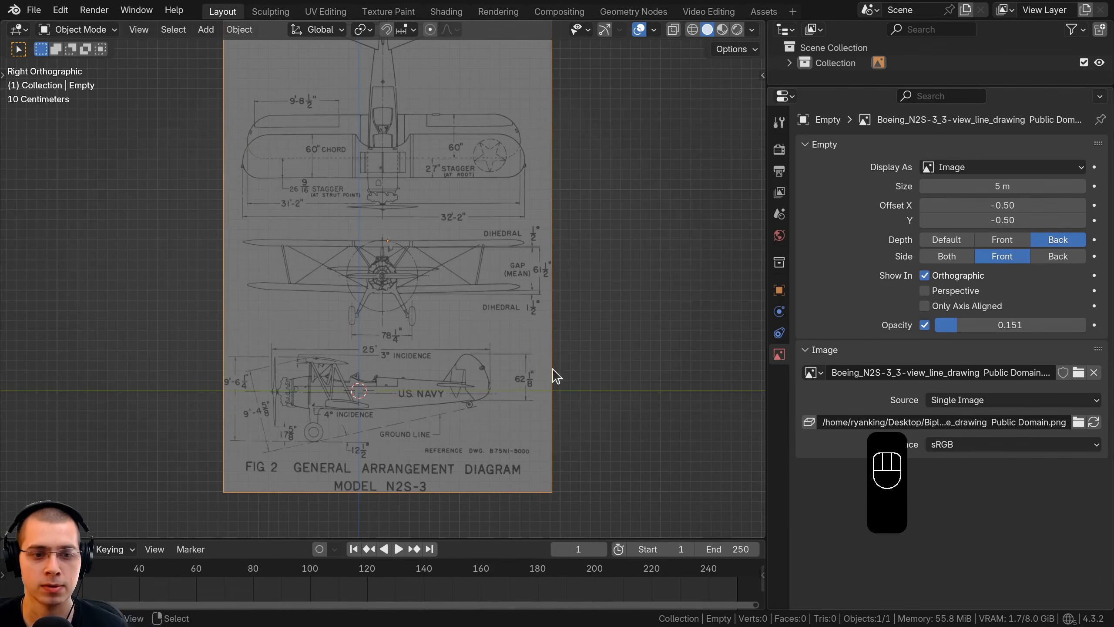
pyautogui.keyDown('shift'); pyautogui.moveTo(553, 375); pyautogui.dragTo(585, 244, button='middle'); pyautogui.keyUp('shift')
pyautogui.scroll(3, 585, 245)
pyautogui.moveTo(958, 325); pyautogui.dragTo(948, 325)
pyautogui.scroll(2, 522, 309)
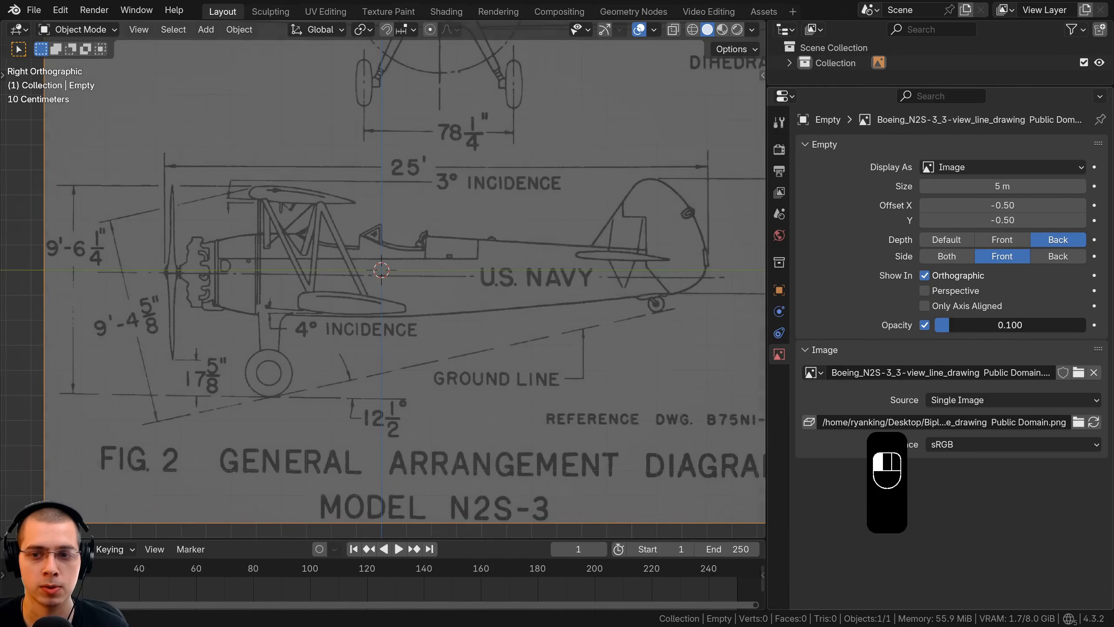
# Reposition the reference drawing to line up the side view's propeller centerline with the Y axis.
pyautogui.keyDown('shift'); pyautogui.moveTo(524, 251); pyautogui.dragTo(527, 277, button='middle'); pyautogui.keyUp('shift')
pyautogui.scroll(-4, 531, 272)
pyautogui.keyDown('shift'); pyautogui.moveTo(460, 173); pyautogui.dragTo(375, 212, button='middle'); pyautogui.keyUp('shift')
pyautogui.press('g')
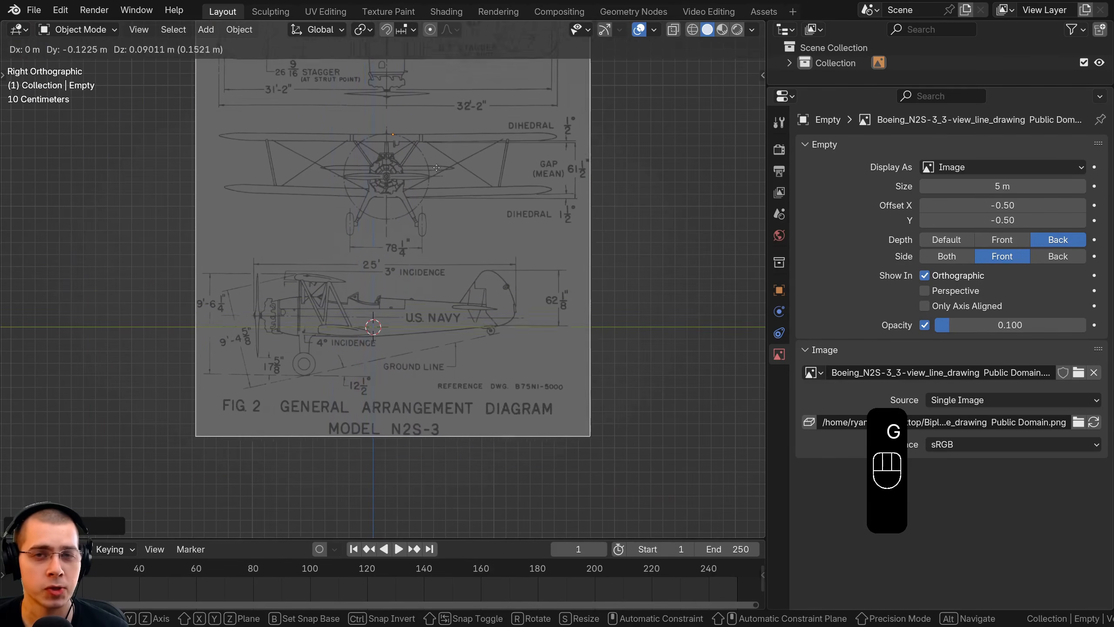
pyautogui.click(451, 178)
pyautogui.keyDown('shift'); pyautogui.moveTo(357, 283); pyautogui.dragTo(355, 265, button='middle'); pyautogui.keyUp('shift')
pyautogui.scroll(2, 355, 266)
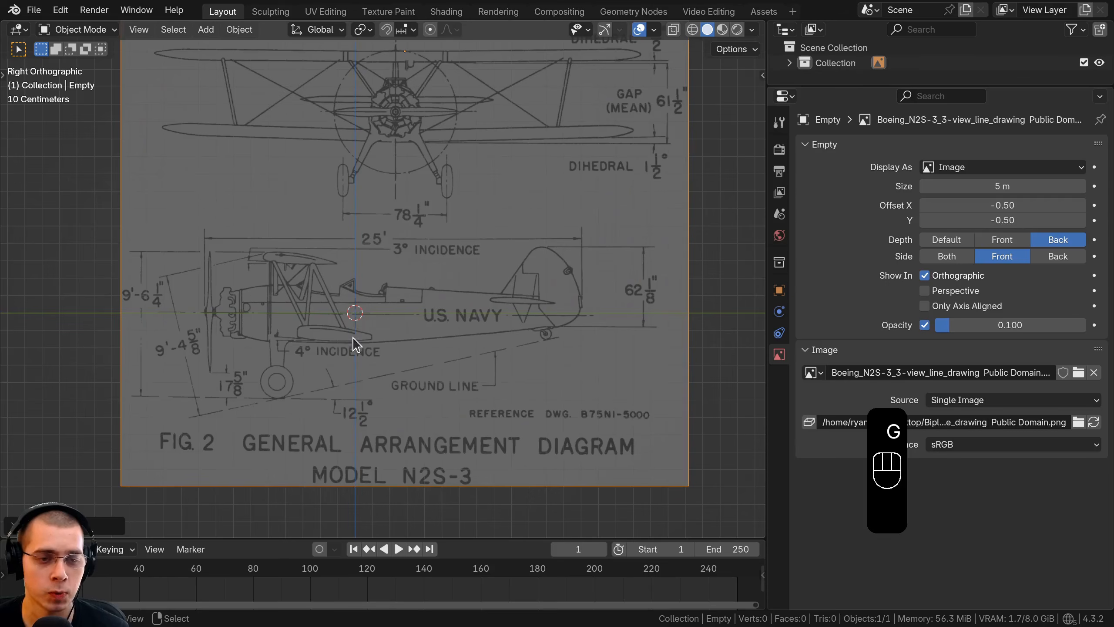
# Examine the length, height, tail and wingspan dimensions marked on the side, front and top views of the drawing.
pyautogui.scroll(1, 385, 358)
pyautogui.keyDown('shift'); pyautogui.moveTo(362, 327); pyautogui.dragTo(157, 209, button='middle'); pyautogui.keyUp('shift')
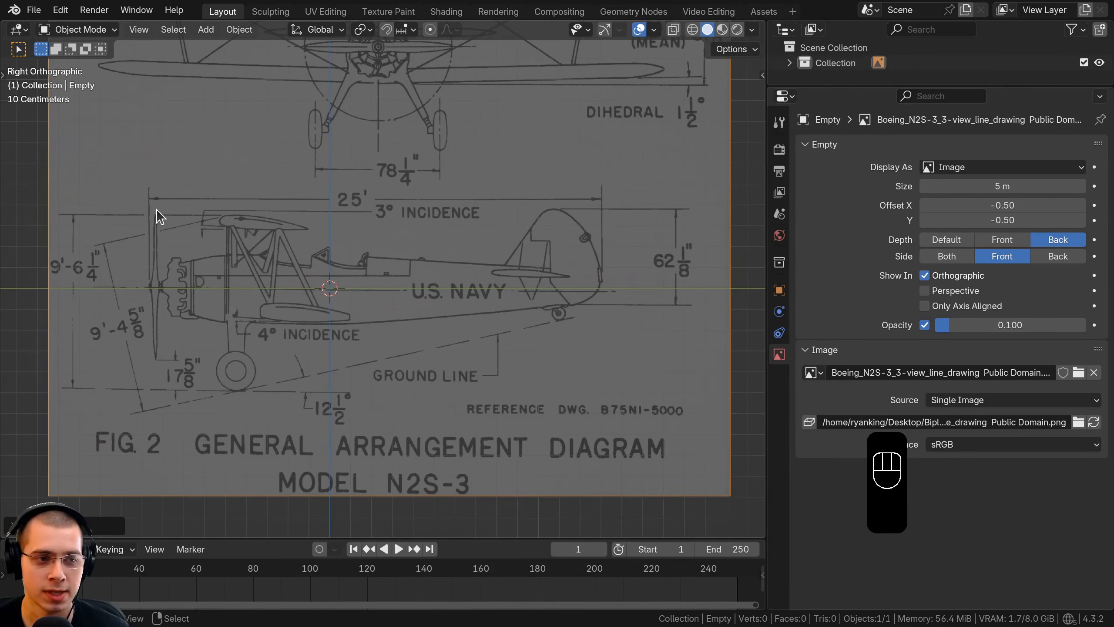
pyautogui.scroll(1, 619, 202)
pyautogui.keyDown('shift'); pyautogui.moveTo(644, 200); pyautogui.dragTo(582, 227, button='middle'); pyautogui.keyUp('shift')
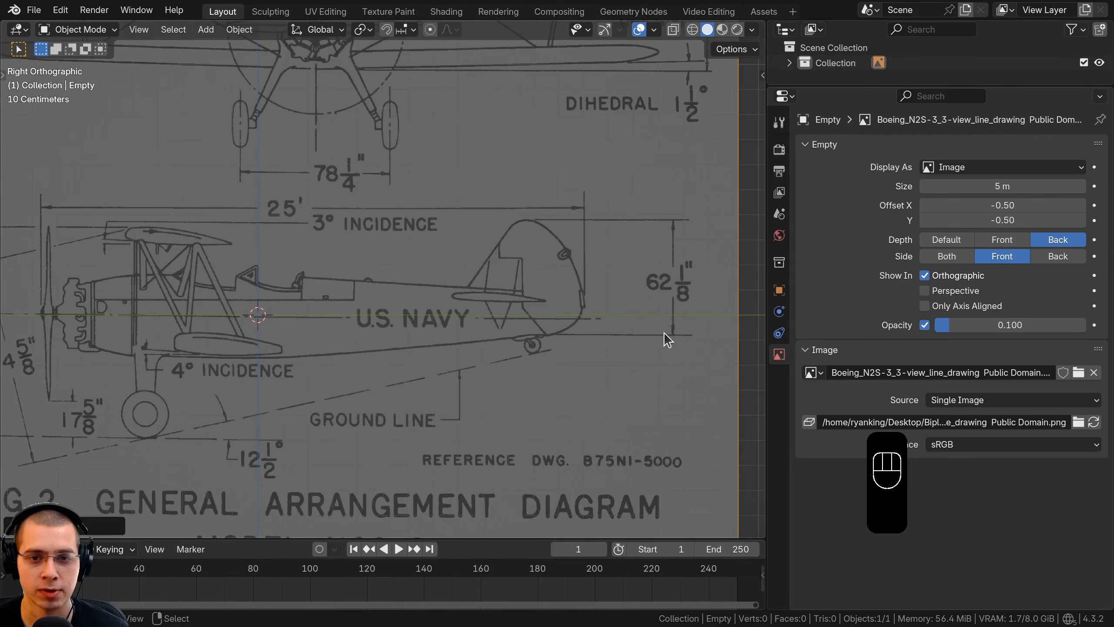
pyautogui.keyDown('shift'); pyautogui.moveTo(585, 304); pyautogui.dragTo(625, 319, button='middle'); pyautogui.keyUp('shift')
pyautogui.keyDown('shift'); pyautogui.moveTo(469, 241); pyautogui.dragTo(624, 280, button='middle'); pyautogui.keyUp('shift')
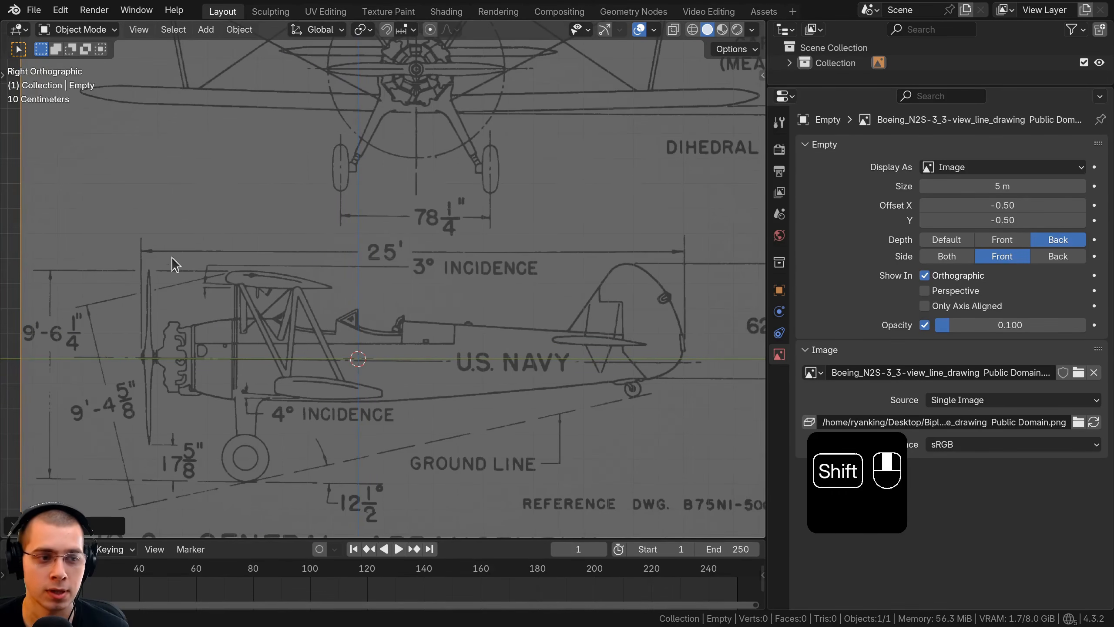
pyautogui.keyDown('shift'); pyautogui.moveTo(171, 261); pyautogui.dragTo(323, 190, button='middle'); pyautogui.keyUp('shift')
pyautogui.scroll(2, 323, 190)
pyautogui.scroll(-2, 616, 100)
pyautogui.moveTo(581, 116)
pyautogui.keyDown('shift'); pyautogui.mouseDown(button='middle')
pyautogui.moveTo(340, 389)
pyautogui.moveTo(292, 425)
pyautogui.mouseUp(button='middle'); pyautogui.keyUp('shift')
pyautogui.keyDown('shift'); pyautogui.moveTo(321, 233); pyautogui.dragTo(280, 266, button='middle'); pyautogui.keyUp('shift')
pyautogui.keyDown('shift'); pyautogui.moveTo(526, 203); pyautogui.dragTo(546, 246, button='middle'); pyautogui.keyUp('shift')
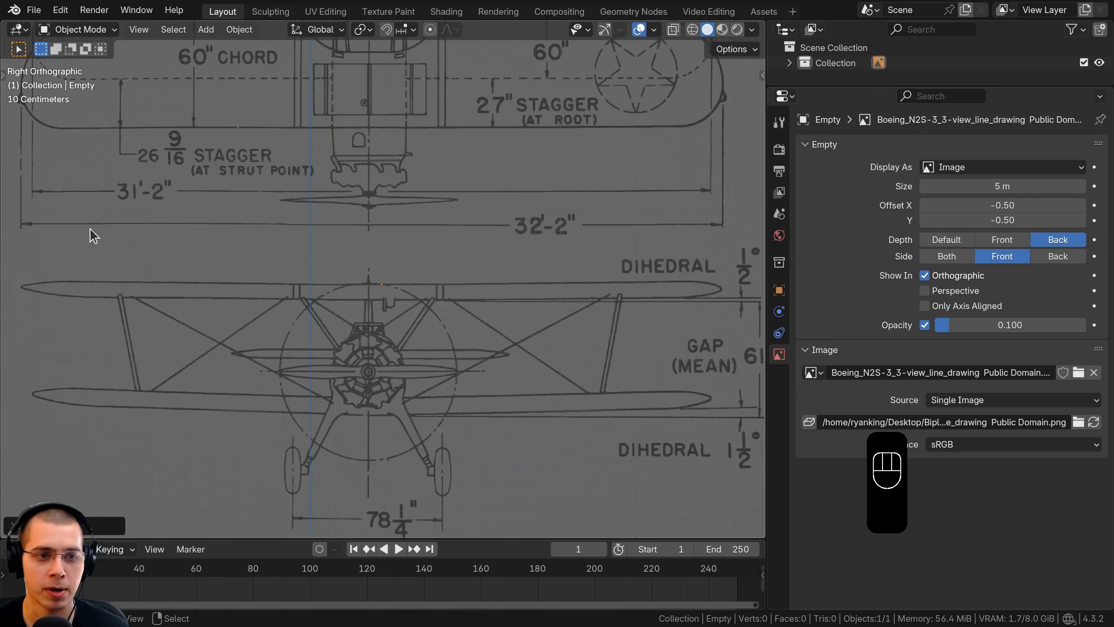
pyautogui.scroll(-1, 408, 233)
pyautogui.keyDown('shift'); pyautogui.moveTo(410, 243); pyautogui.dragTo(426, 234, button='middle'); pyautogui.keyUp('shift')
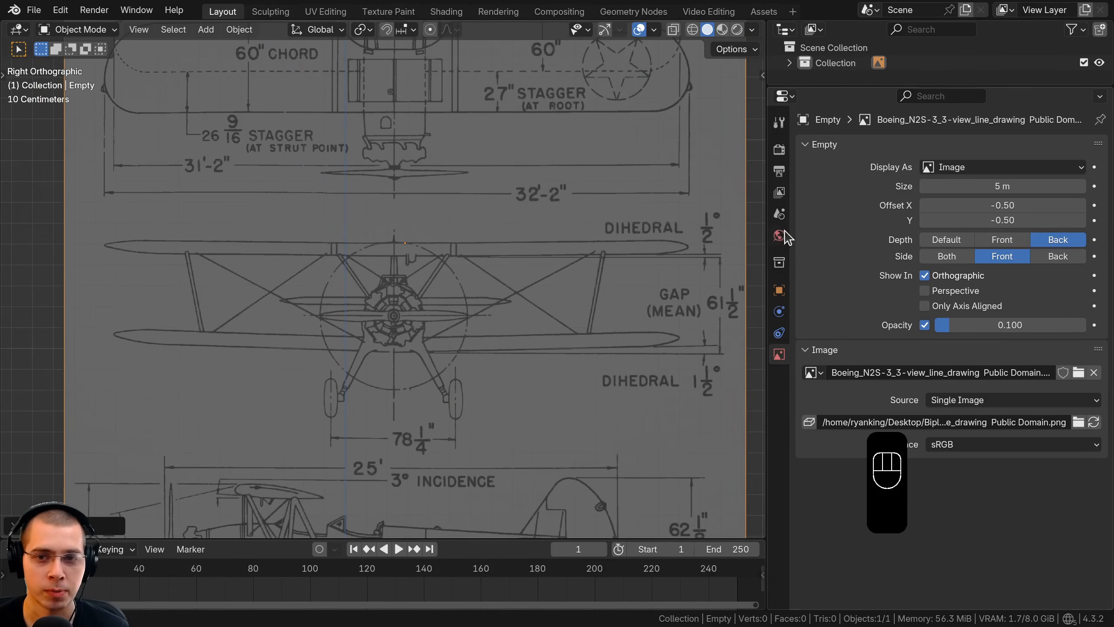
# Open the scene's settings and widen the viewport slightly.
pyautogui.click(780, 215)
pyautogui.moveTo(767, 213); pyautogui.dragTo(784, 210)
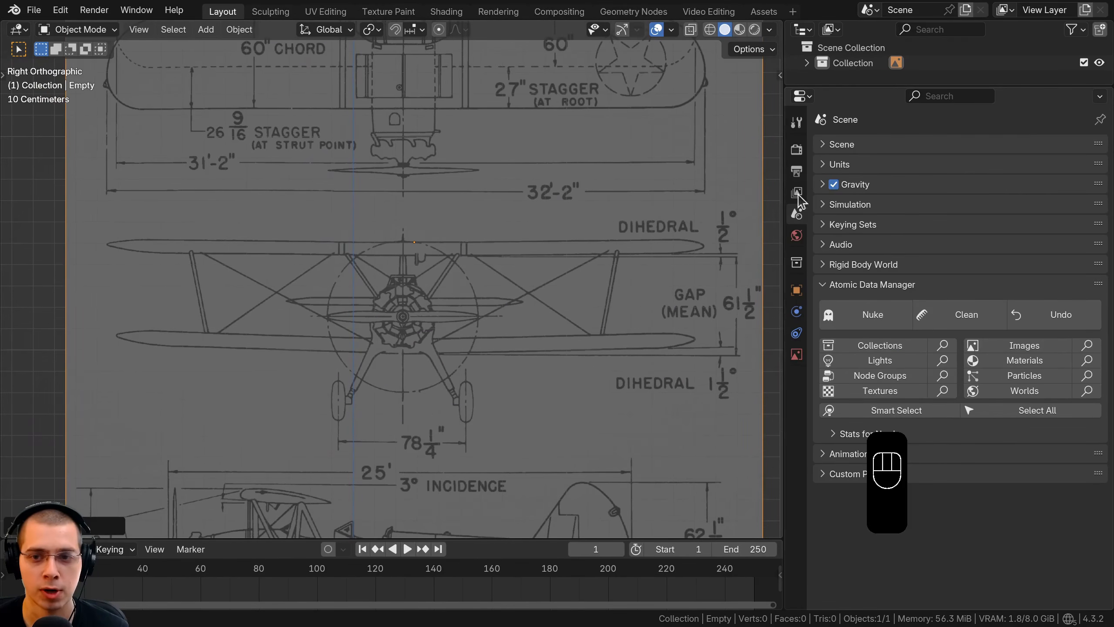
pyautogui.press('r')
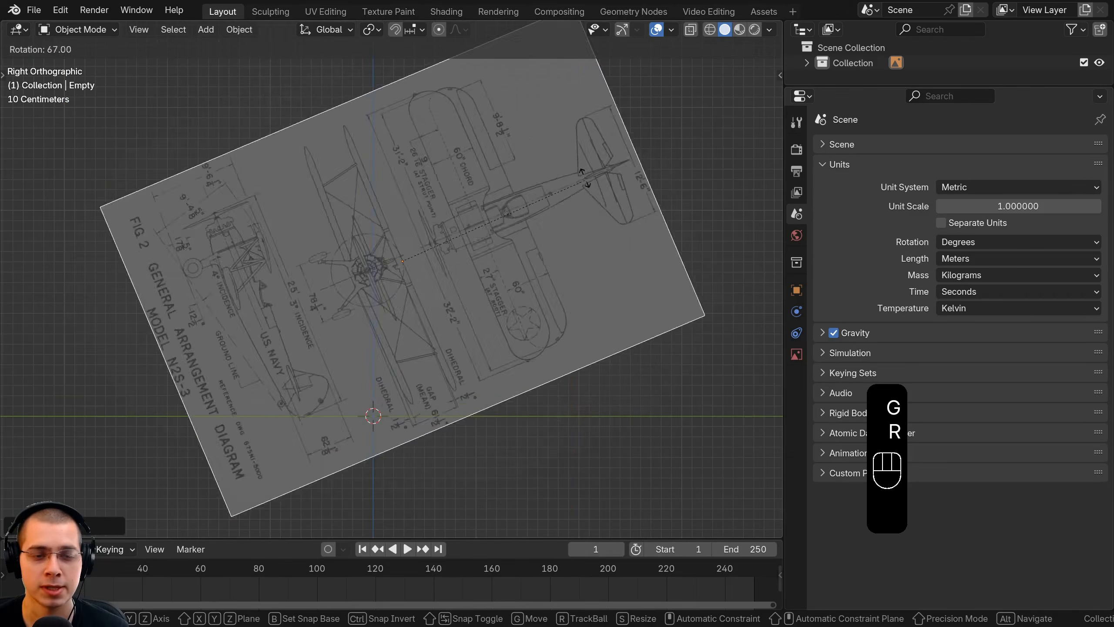
pyautogui.rightClick(365, 194)
pyautogui.press('g')
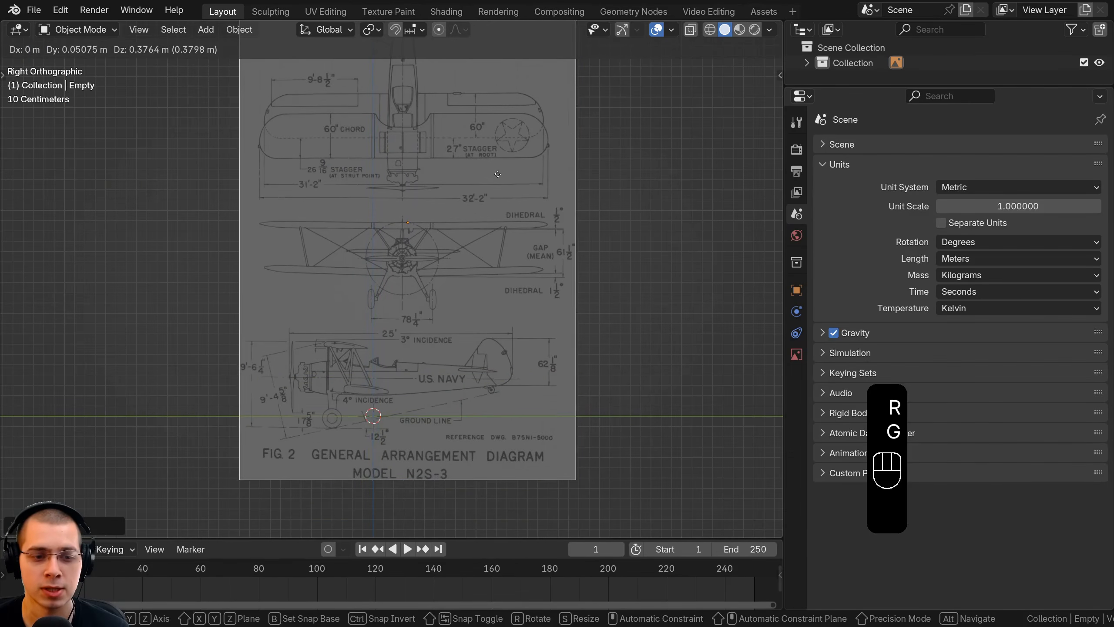
pyautogui.rightClick(497, 173)
# Set the scene's unit system to Imperial.
pyautogui.scroll(2, 416, 266)
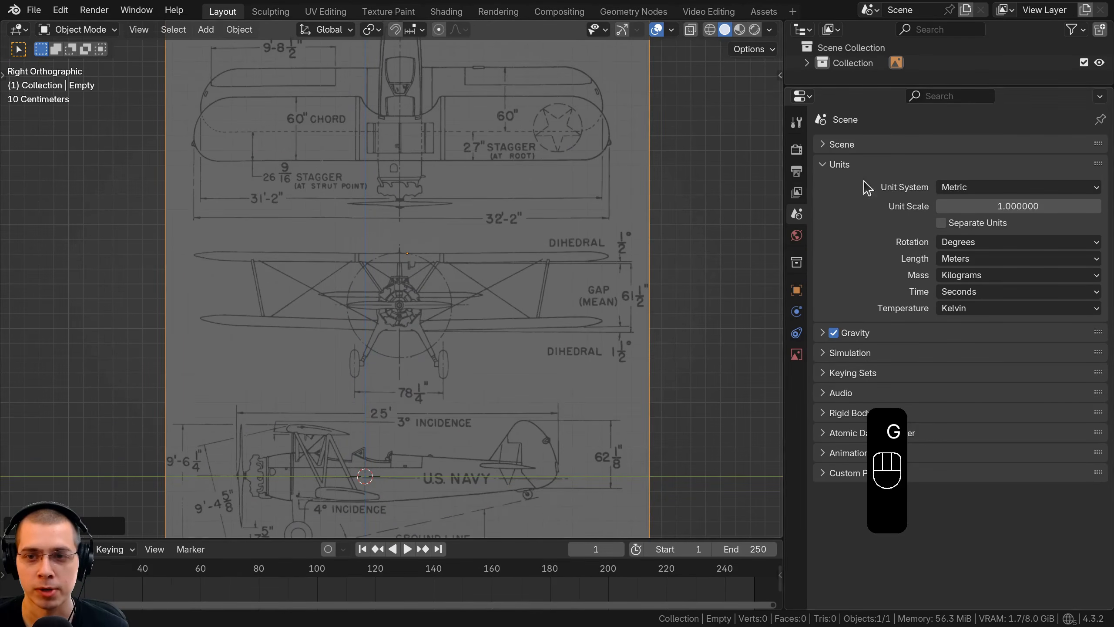
pyautogui.click(968, 191)
pyautogui.click(976, 240)
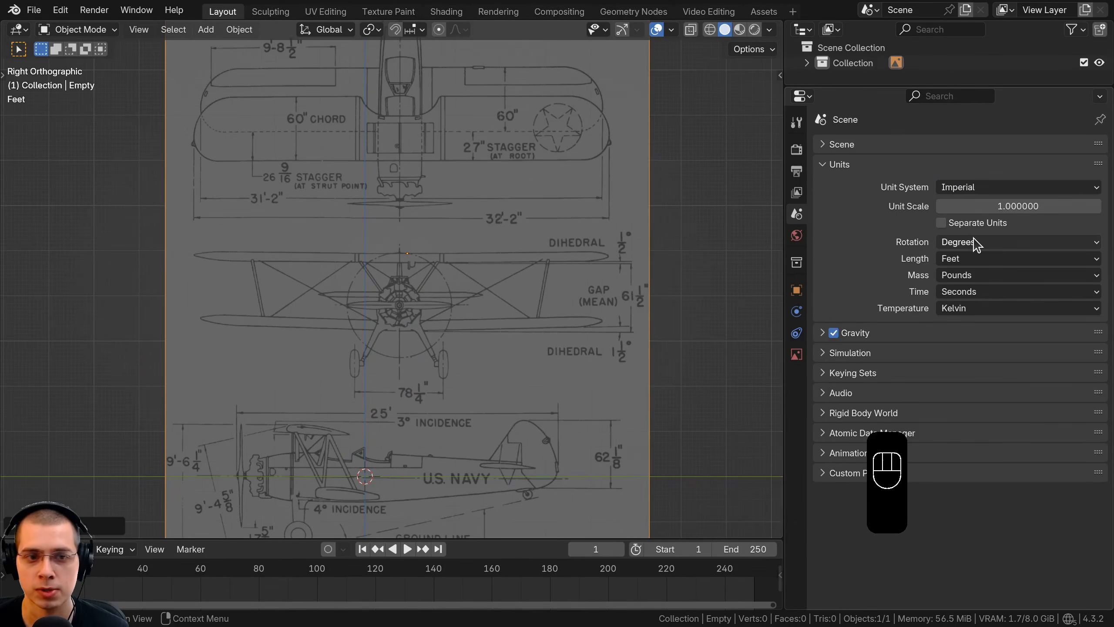
pyautogui.click(977, 191)
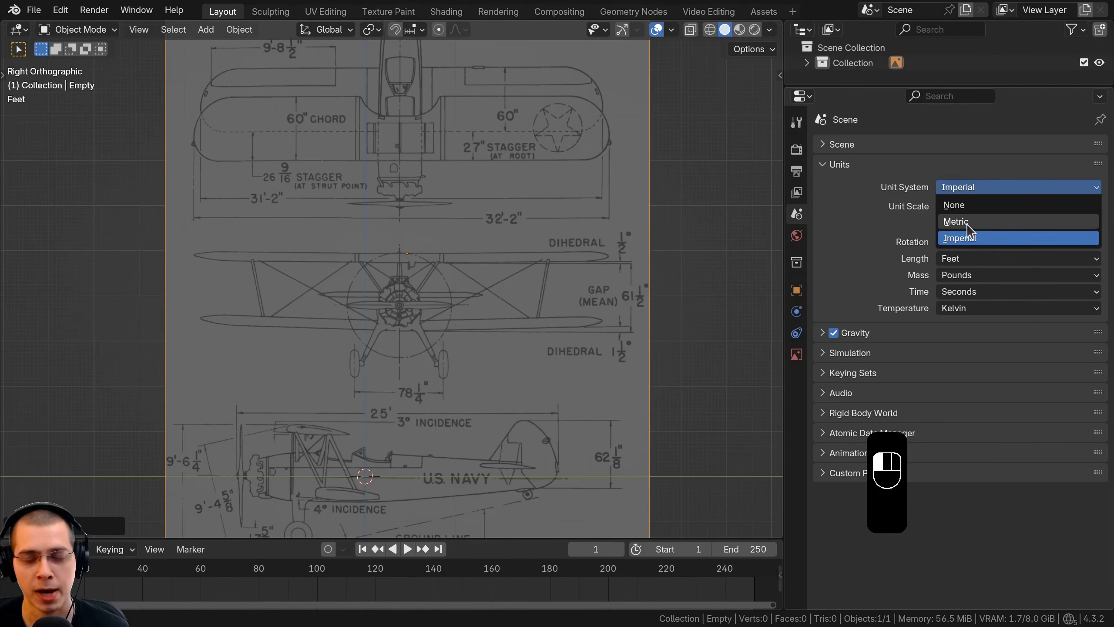
pyautogui.click(950, 240)
pyautogui.scroll(1, 428, 266)
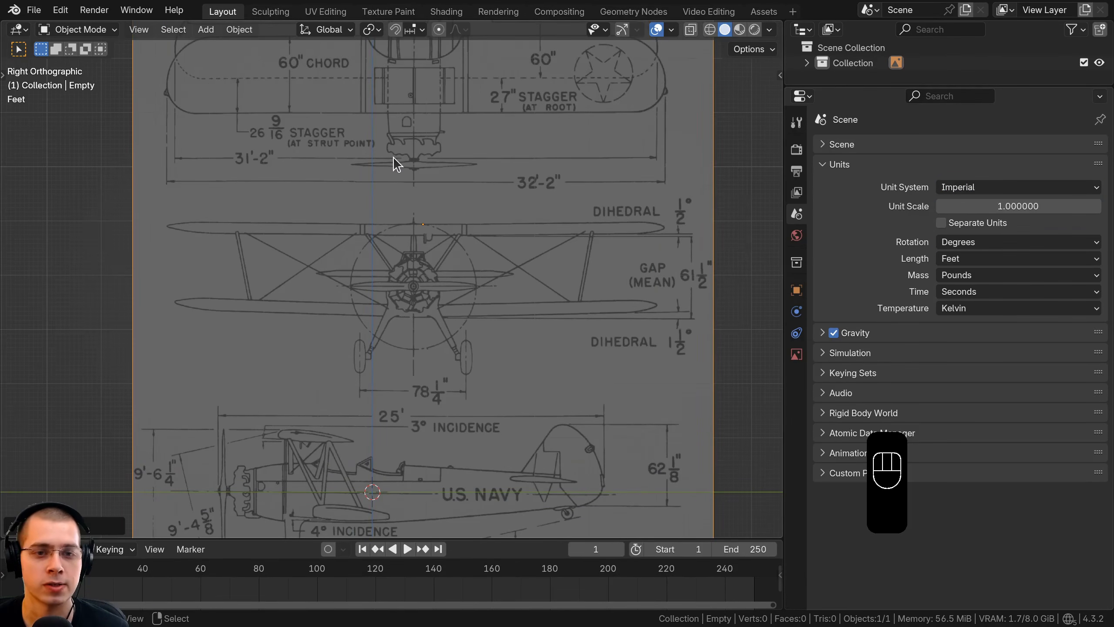
# Add a cube mesh at the world origin over the side view.
pyautogui.hotkey('shift', 'a')
pyautogui.moveTo(381, 175)
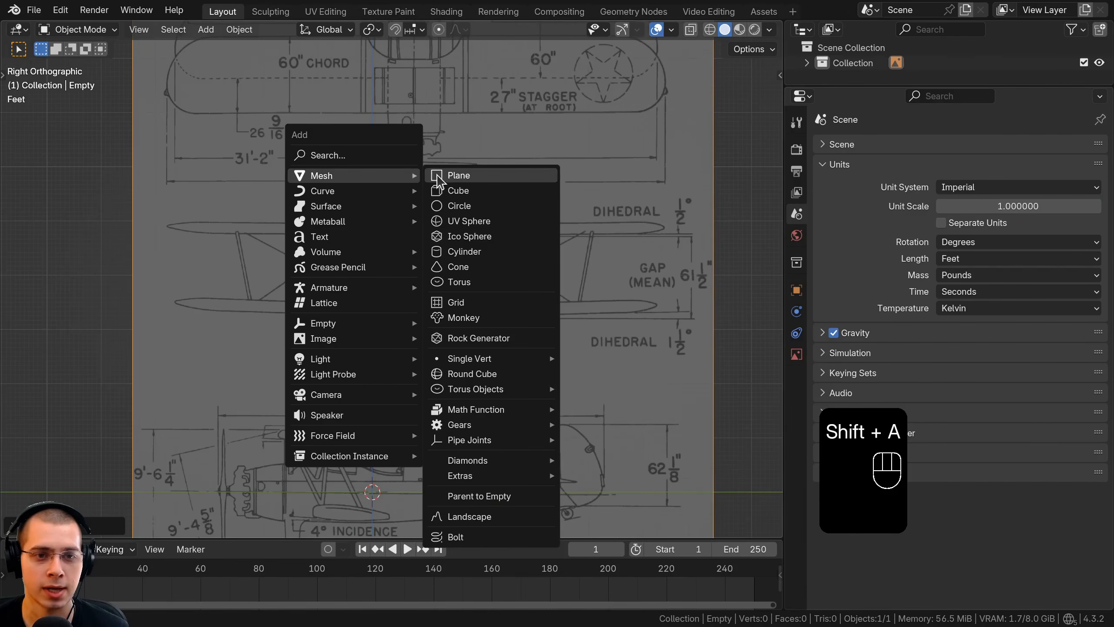
pyautogui.click(451, 195)
pyautogui.scroll(-4, 456, 290)
pyautogui.scroll(5, 461, 275)
pyautogui.keyDown('shift'); pyautogui.moveTo(464, 412); pyautogui.dragTo(416, 415, button='middle'); pyautogui.keyUp('shift')
# Stretch the cube's mesh along the Y axis into a long box in Edit Mode.
pyautogui.press('Tab')
pyautogui.scroll(1, 417, 386)
pyautogui.press('s')
pyautogui.press('y')
pyautogui.click(702, 360)
pyautogui.press('Tab')
pyautogui.scroll(-2, 606, 340)
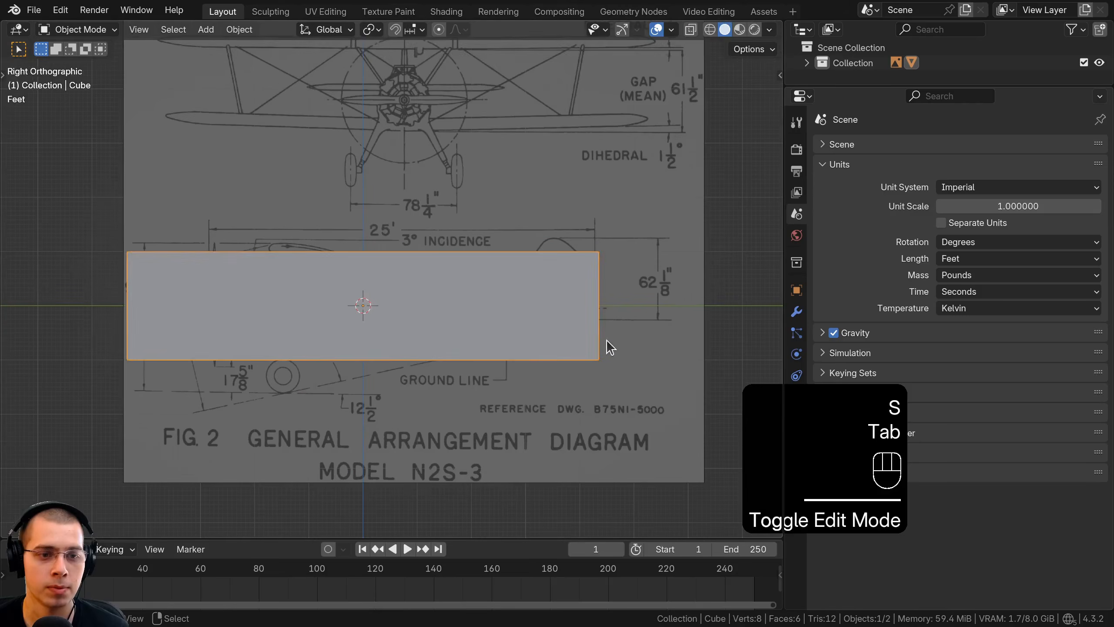
# Scale the box down and move it above the side view near the 25' dimension.
pyautogui.press('s')
pyautogui.click(548, 337)
pyautogui.press('g')
pyautogui.click(596, 218)
# Flatten the box's mesh along Z and place the box just above the 25' dimension line.
pyautogui.press('Tab')
pyautogui.press('s')
pyautogui.moveTo(465, 303); pyautogui.dragTo(460, 277, button='middle')
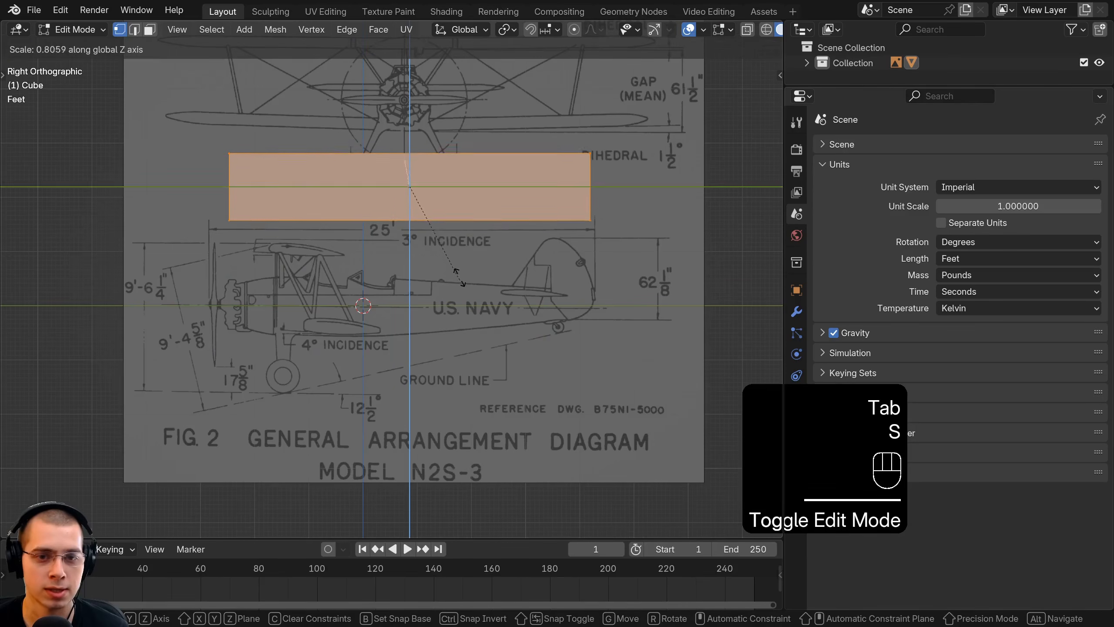
pyautogui.click(458, 275)
pyautogui.press('Tab')
pyautogui.press('g')
pyautogui.press('g')
pyautogui.click(482, 255)
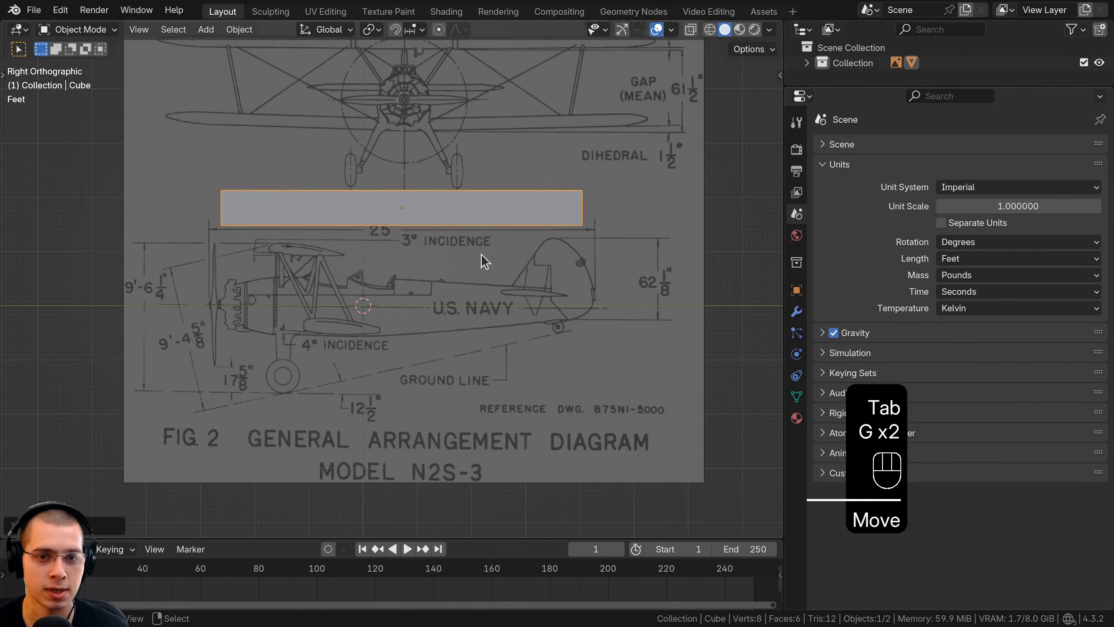
# Scale and shift the box's mesh along Y so its ends match the extents of the 25' dimension.
pyautogui.press('Tab')
pyautogui.press('s')
pyautogui.press('s')
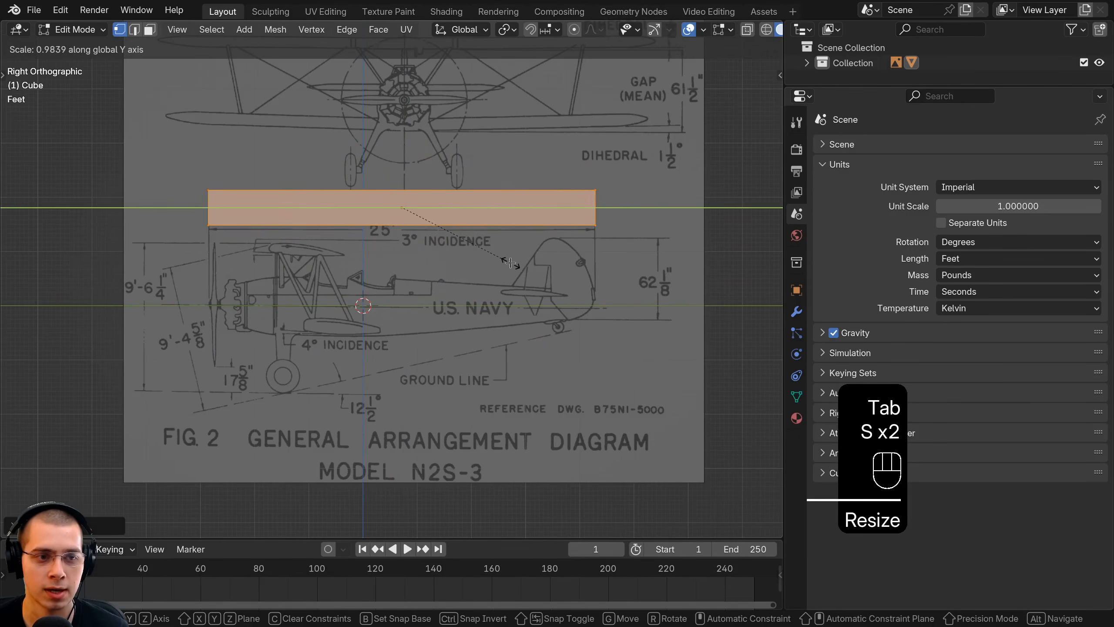
pyautogui.click(511, 264)
pyautogui.press('g')
pyautogui.keyDown('shift'); pyautogui.click(509, 262); pyautogui.keyUp('shift')
pyautogui.press('Tab')
# Apply the box's scale in Object Mode.
pyautogui.scroll(1, 390, 217)
pyautogui.hotkey('ctrl', 'a')
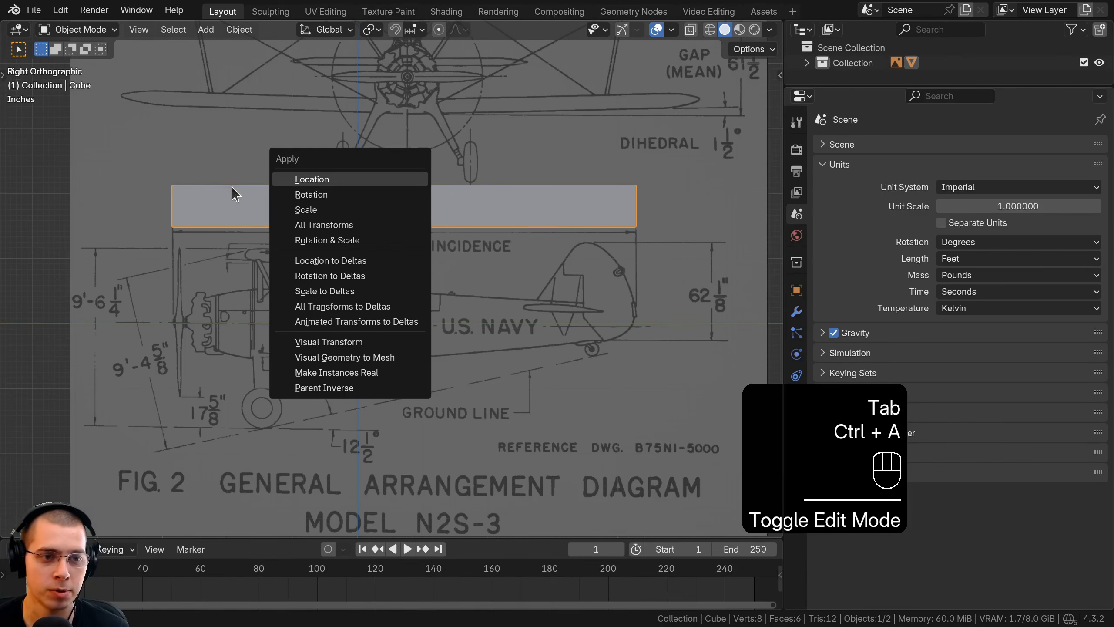
pyautogui.click(332, 211)
# Turn on the Edge Length measurement overlay for the box in Edit Mode.
pyautogui.keyDown('shift'); pyautogui.moveTo(471, 113); pyautogui.dragTo(470, 141, button='middle'); pyautogui.keyUp('shift')
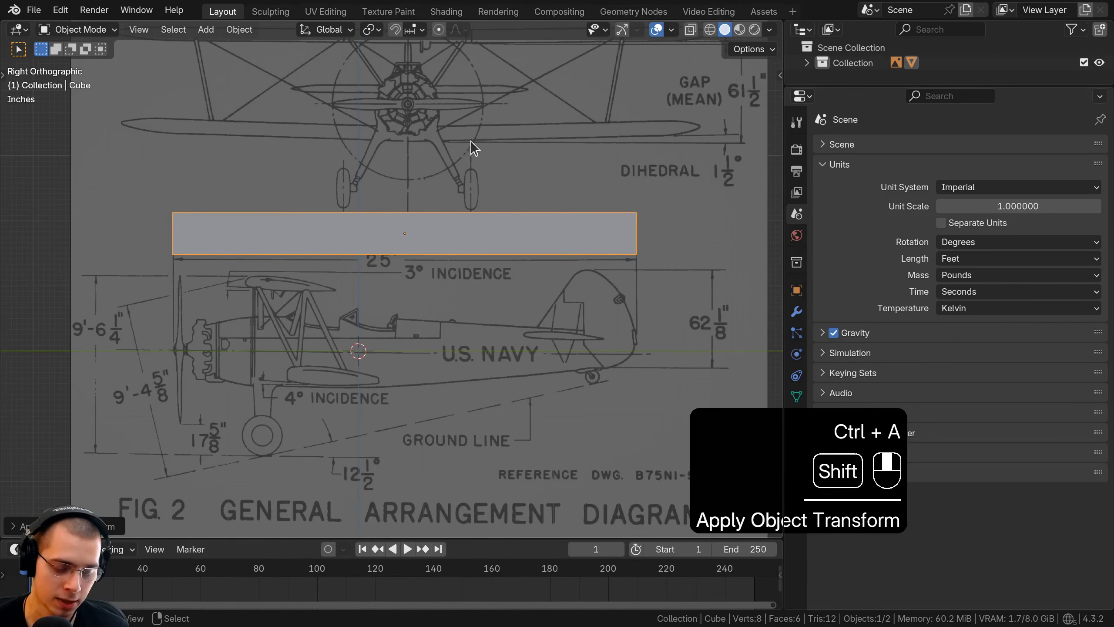
pyautogui.press('Tab')
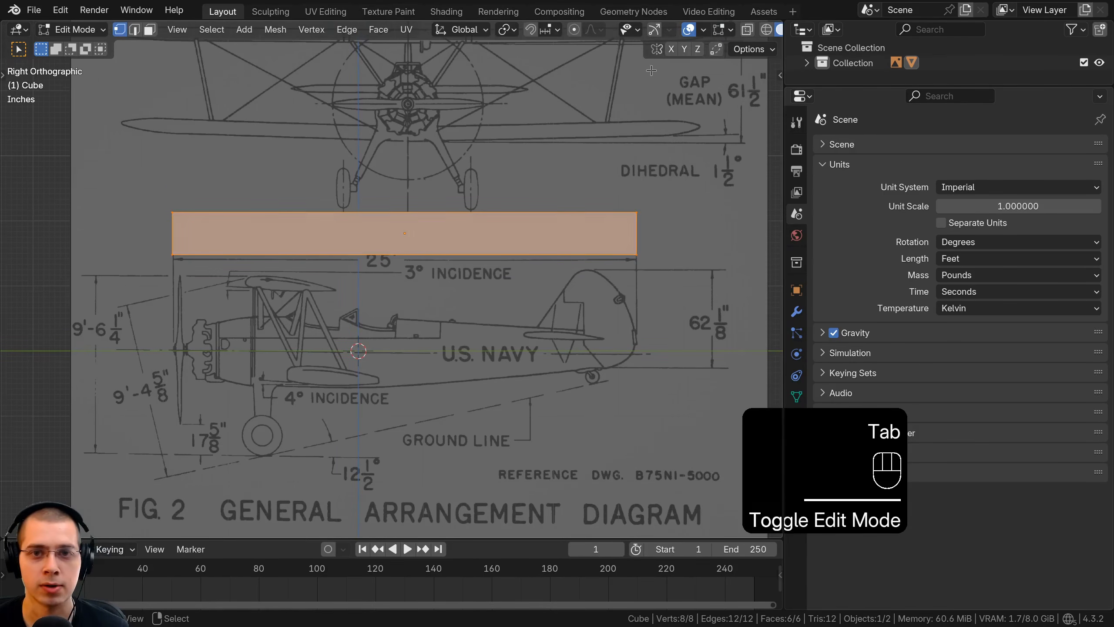
pyautogui.click(720, 32)
pyautogui.moveTo(703, 30)
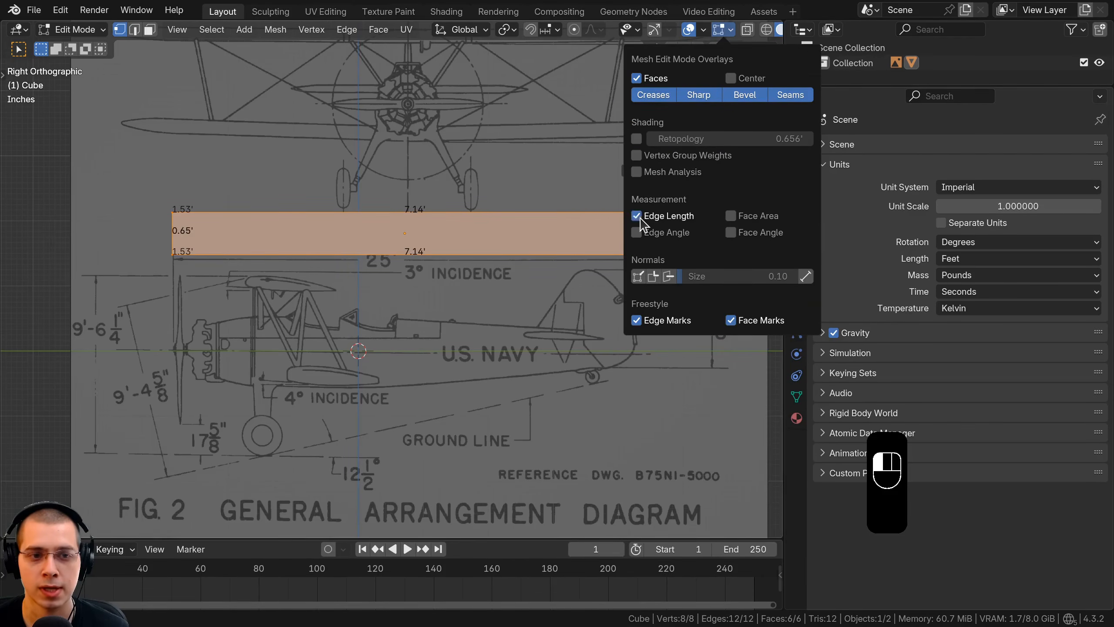
# Scale the measuring box's entire mesh uniformly in Edit Mode until its long edges measure 25'.
pyautogui.keyDown('shift'); pyautogui.moveTo(222, 182); pyautogui.dragTo(220, 194); pyautogui.keyUp('shift')
pyautogui.scroll(1, 219, 194)
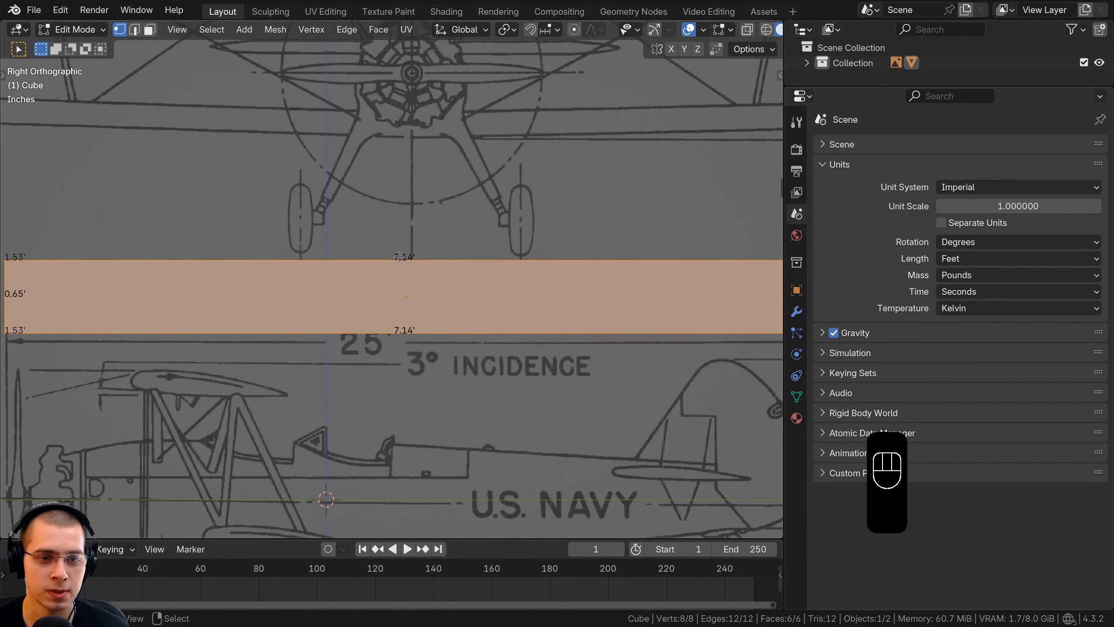
pyautogui.press('Tab')
pyautogui.scroll(-8, 399, 258)
pyautogui.keyDown('shift'); pyautogui.moveTo(417, 329); pyautogui.dragTo(407, 298, button='middle'); pyautogui.keyUp('shift')
pyautogui.press('Tab')
pyautogui.press('a')
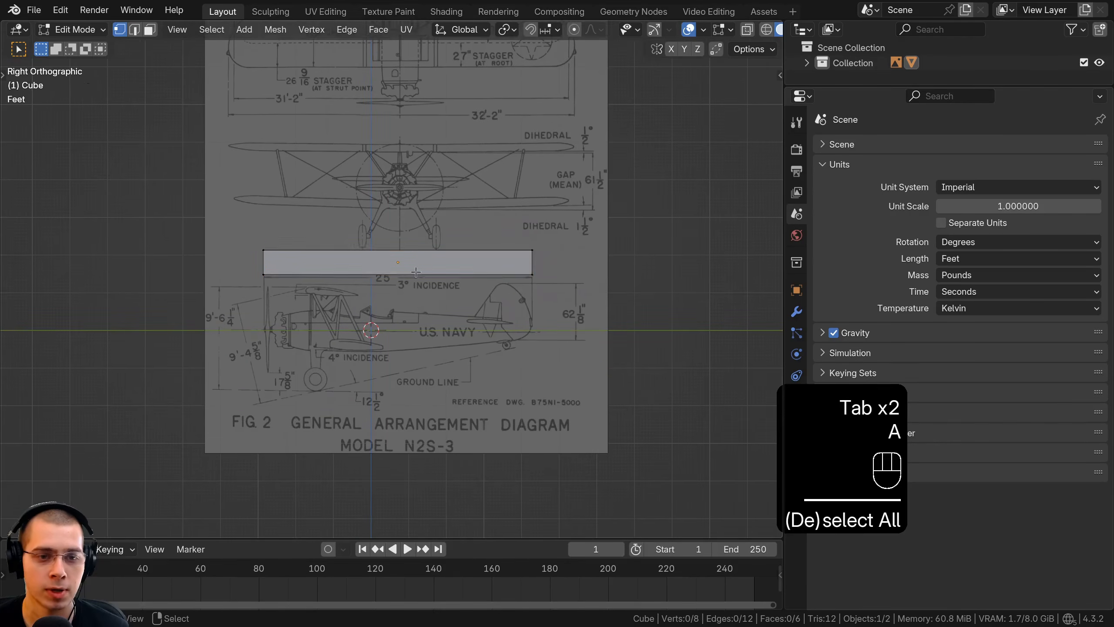
pyautogui.press('a')
pyautogui.press('s')
pyautogui.click(467, 331)
pyautogui.press('s')
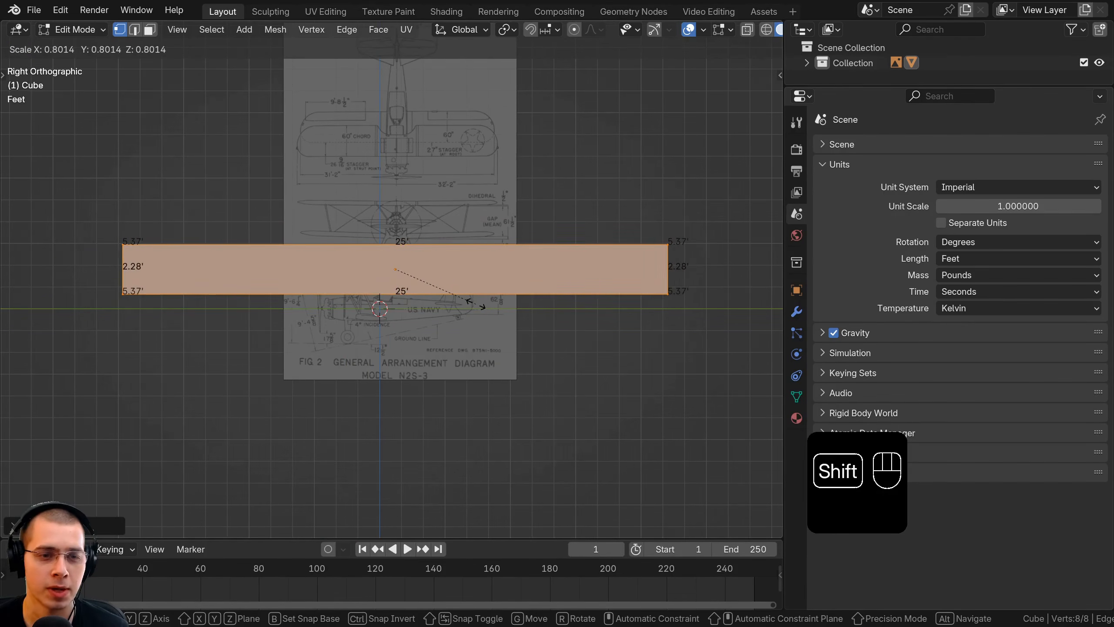
pyautogui.keyDown('shift'); pyautogui.click(476, 304); pyautogui.keyUp('shift')
pyautogui.scroll(1, 350, 234)
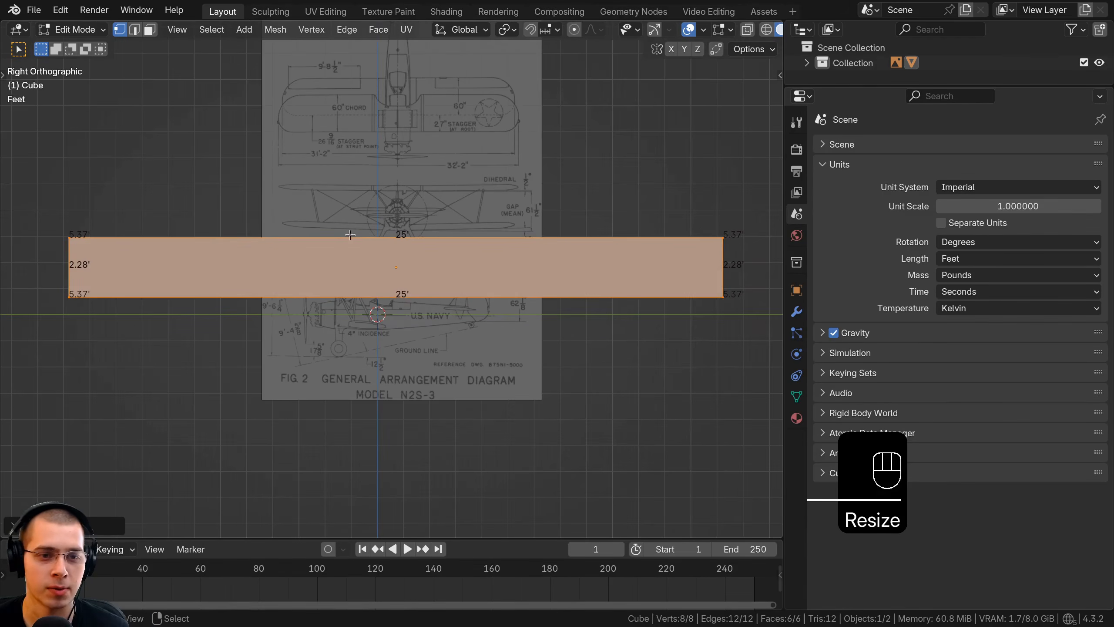
# Enlarge the blueprint image in Object Mode and move it so the side view's 25' dimension lies around the box.
pyautogui.press('Tab')
pyautogui.scroll(-3, 420, 175)
pyautogui.click(419, 194)
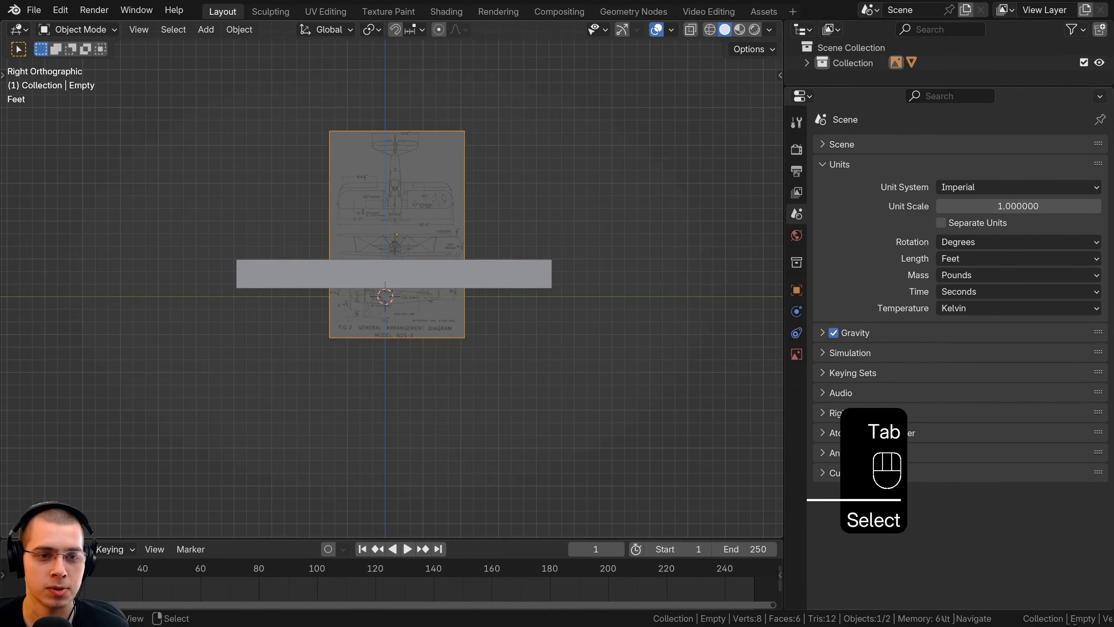
pyautogui.press('s')
pyautogui.click(530, 385)
pyautogui.press('g')
pyautogui.press('z')
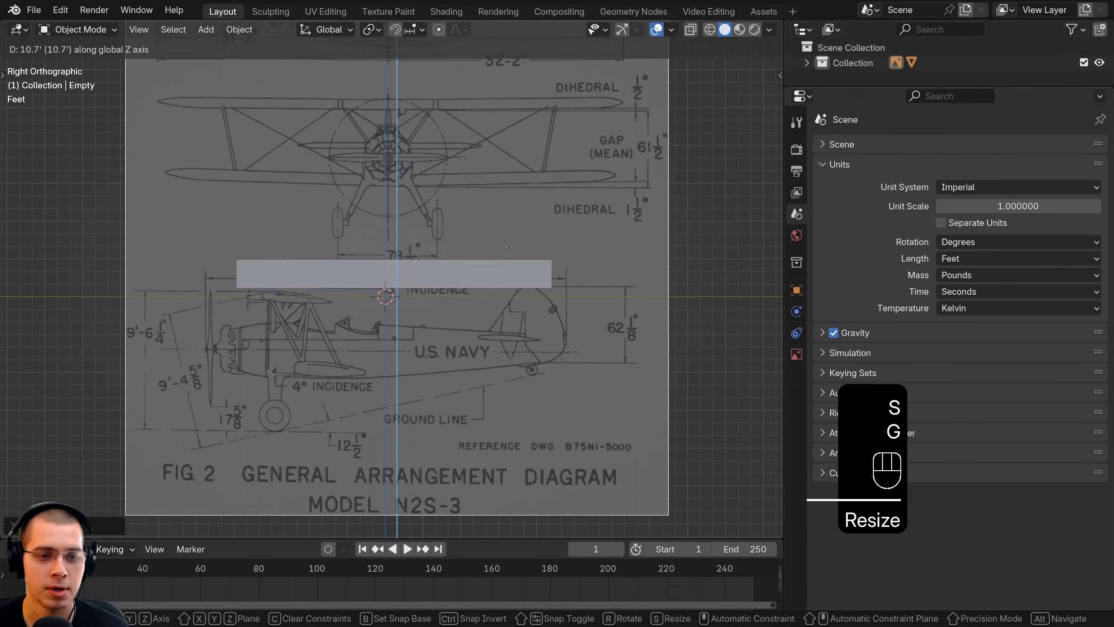
pyautogui.click(509, 241)
pyautogui.press('g')
pyautogui.click(528, 220)
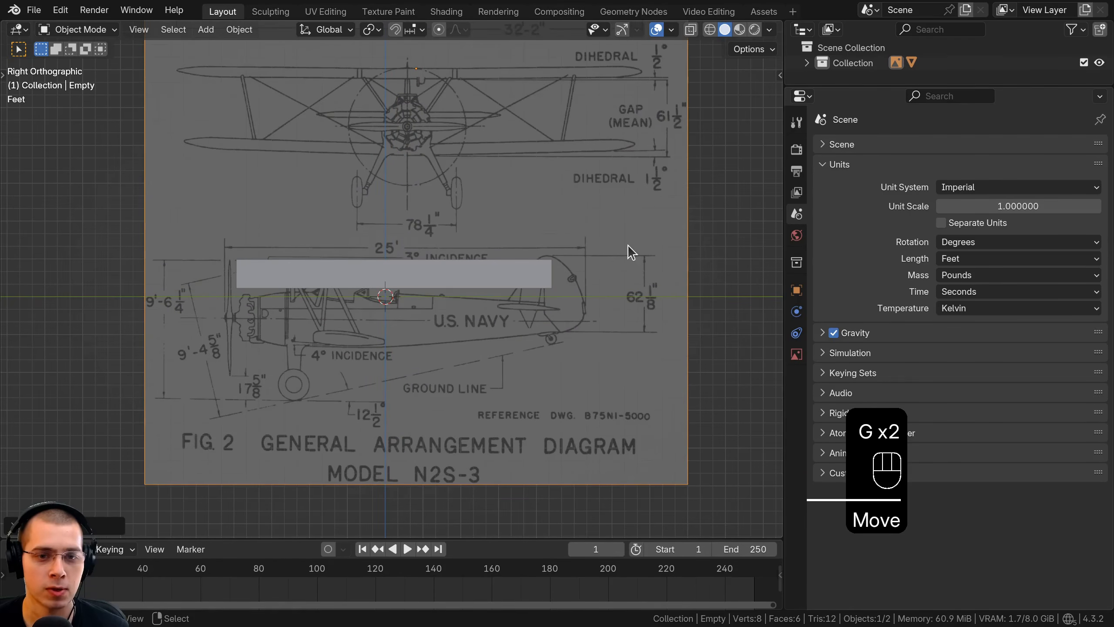
# Fine-tune the blueprint's scale and position until the ends of its 25' dimension line up with the box's ends.
pyautogui.press('s')
pyautogui.press('g')
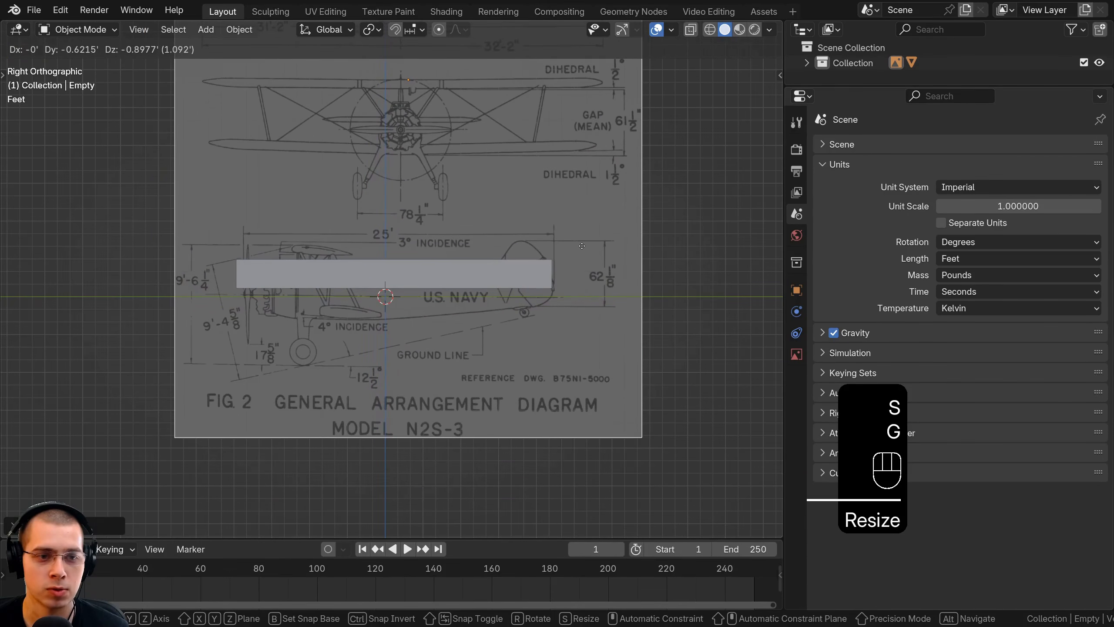
pyautogui.click(581, 246)
pyautogui.press('s')
pyautogui.click(579, 244)
pyautogui.press('g')
pyautogui.click(562, 256)
pyautogui.keyDown('shift'); pyautogui.moveTo(544, 282); pyautogui.dragTo(547, 295, button='middle'); pyautogui.keyUp('shift')
pyautogui.scroll(2, 548, 294)
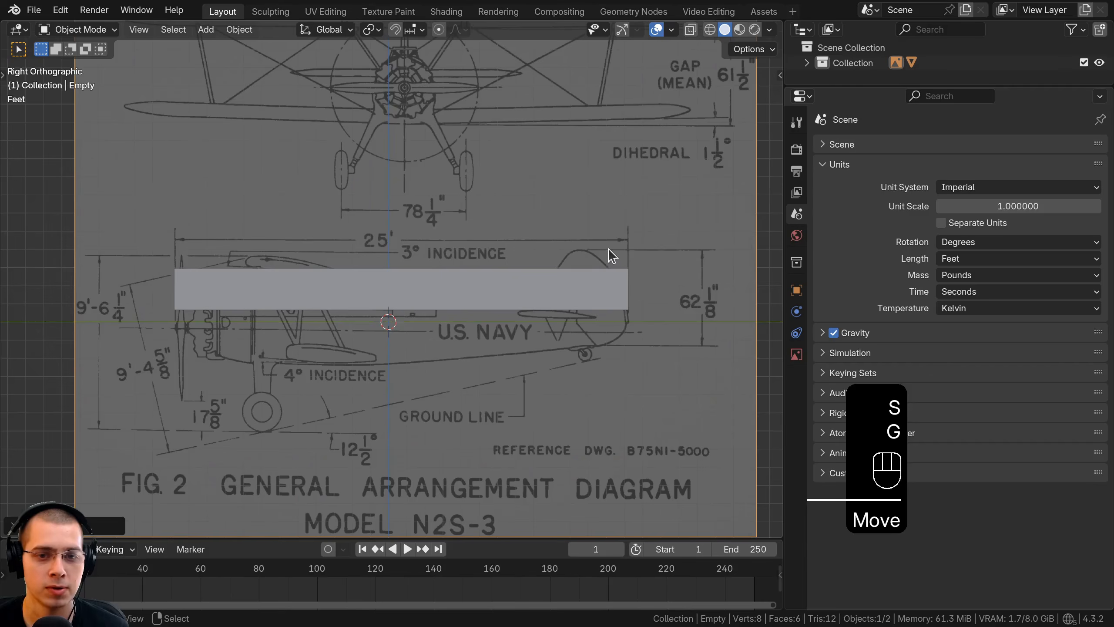
# Apply the measuring box's scale and check its edge lengths against the blueprint's 25' dimension in Edit Mode.
pyautogui.click(214, 279)
pyautogui.press('Tab')
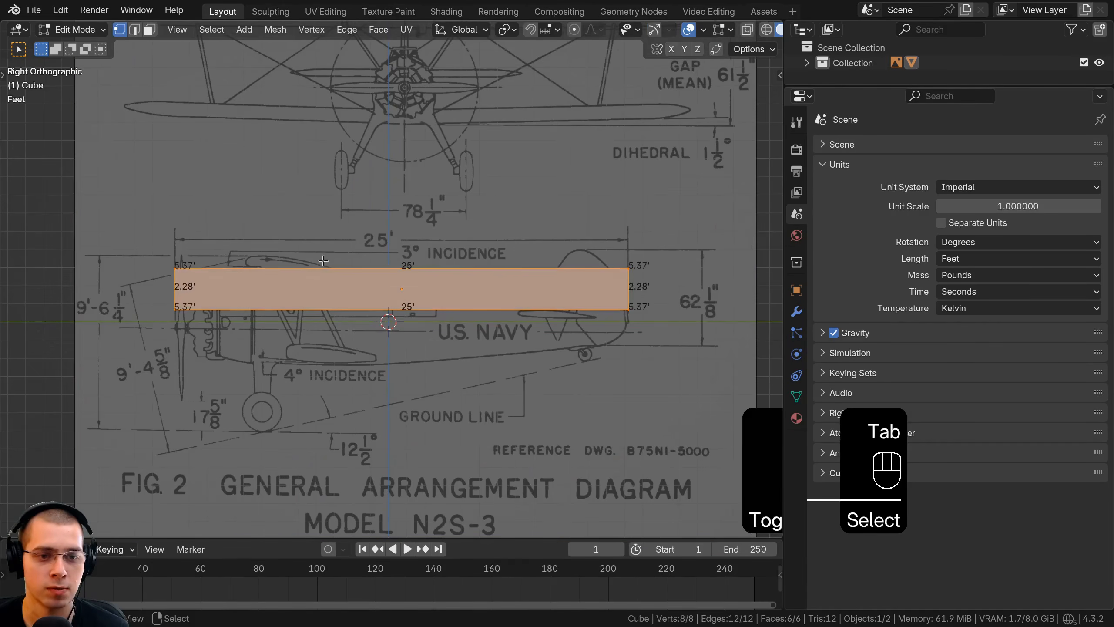
pyautogui.scroll(2, 471, 264)
pyautogui.scroll(4, 415, 263)
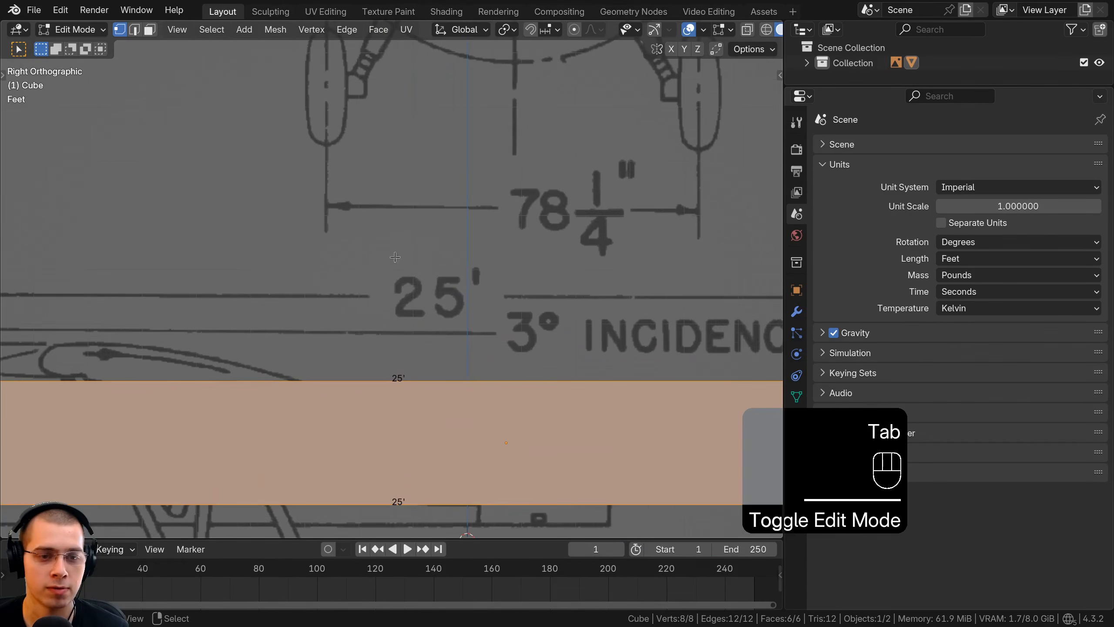
pyautogui.scroll(-6, 416, 297)
pyautogui.press('Tab')
pyautogui.hotkey('ctrl', 'a')
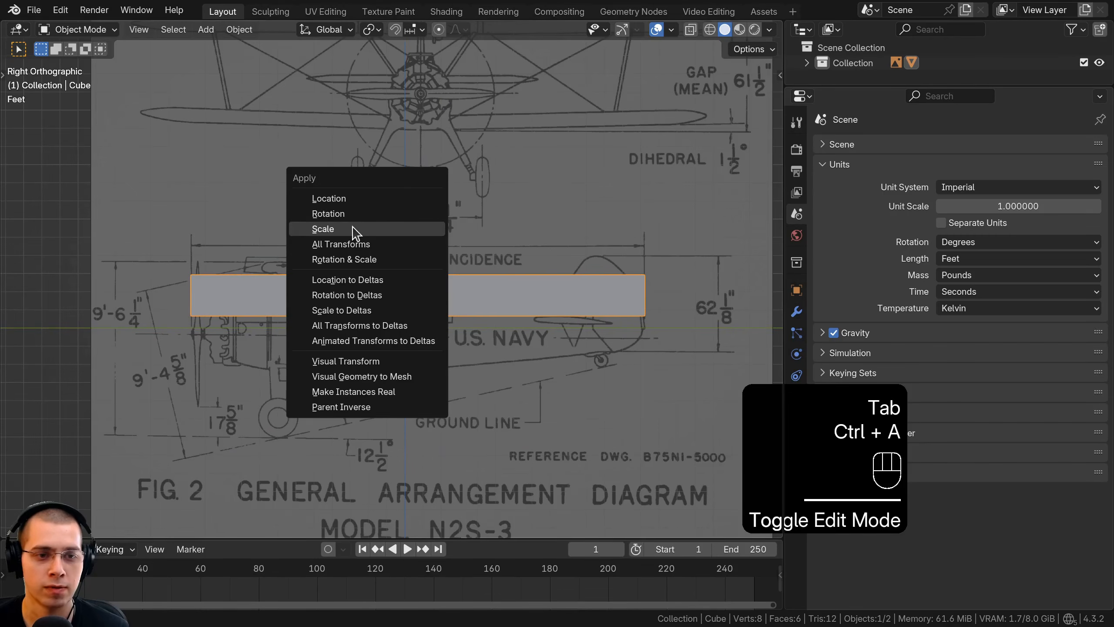
pyautogui.click(353, 229)
pyautogui.press('Tab')
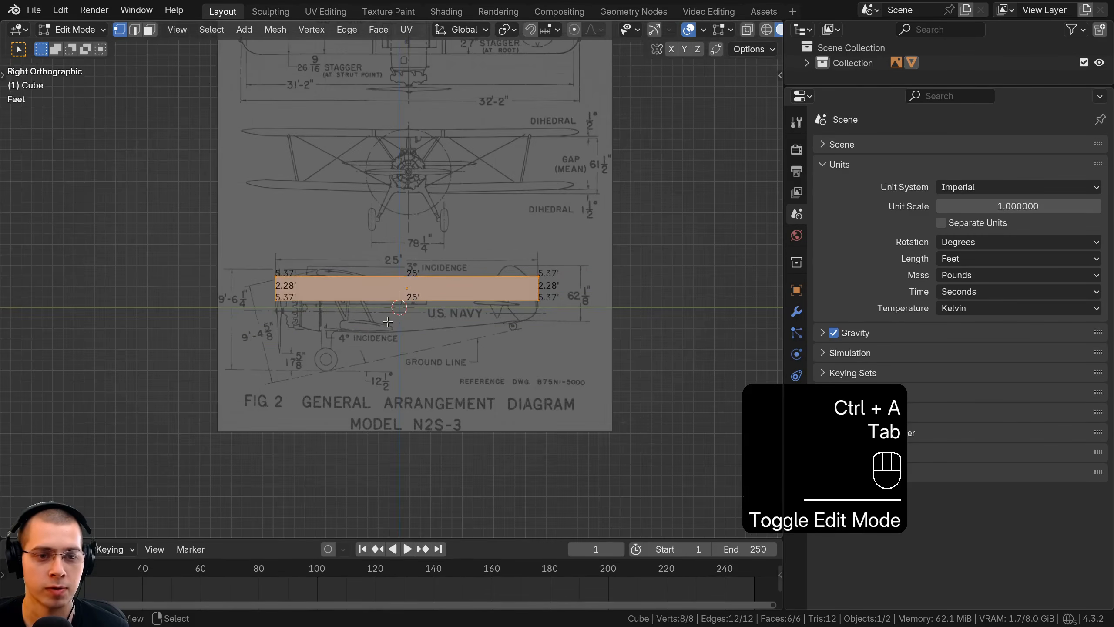
# Delete the measuring box in Object Mode, leaving only the blueprint image.
pyautogui.press('Tab')
pyautogui.moveTo(379, 324); pyautogui.dragTo(456, 354, button='middle')
pyautogui.press('KP_1')
pyautogui.press('KP_3')
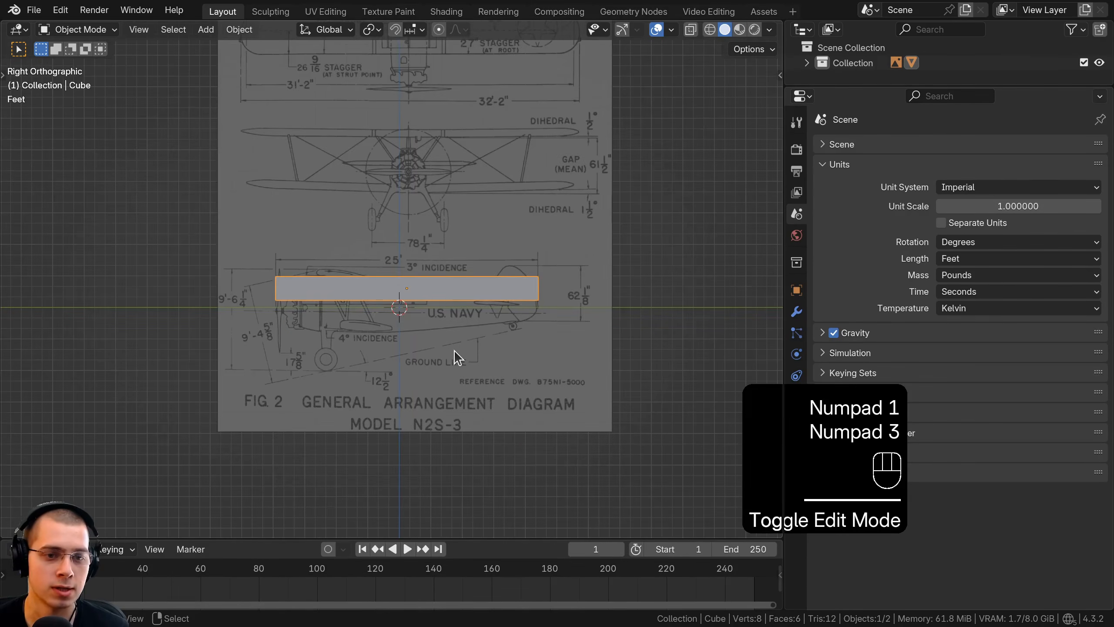
pyautogui.scroll(5, 460, 342)
pyautogui.click(447, 237)
pyautogui.scroll(-2, 439, 272)
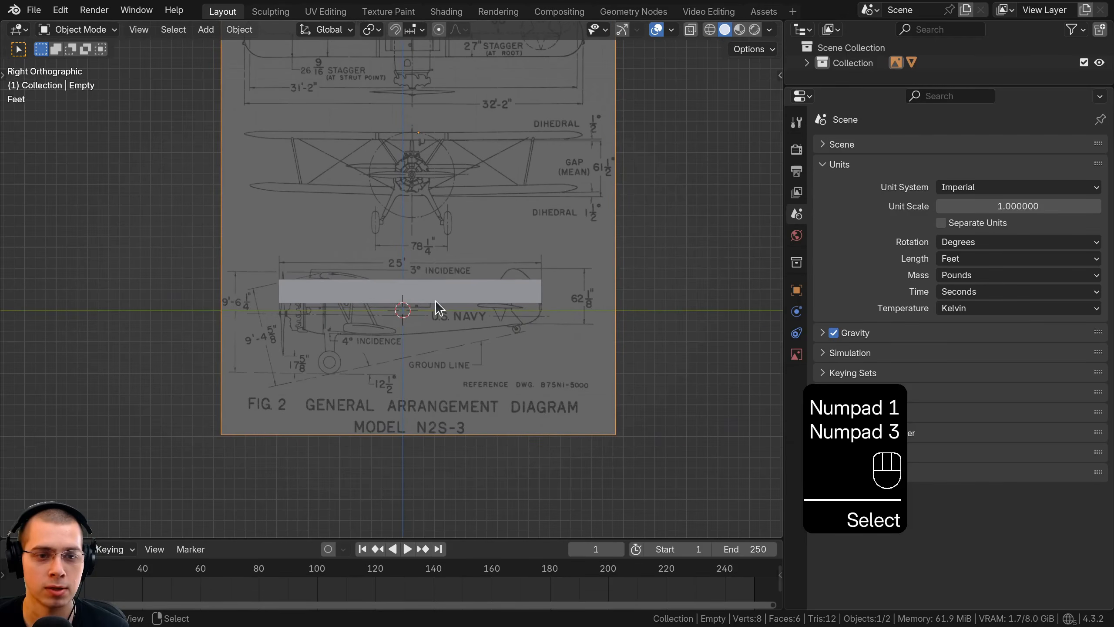
pyautogui.click(436, 295)
pyautogui.press('g')
pyautogui.rightClick(427, 132)
pyautogui.press('x')
pyautogui.click(426, 131)
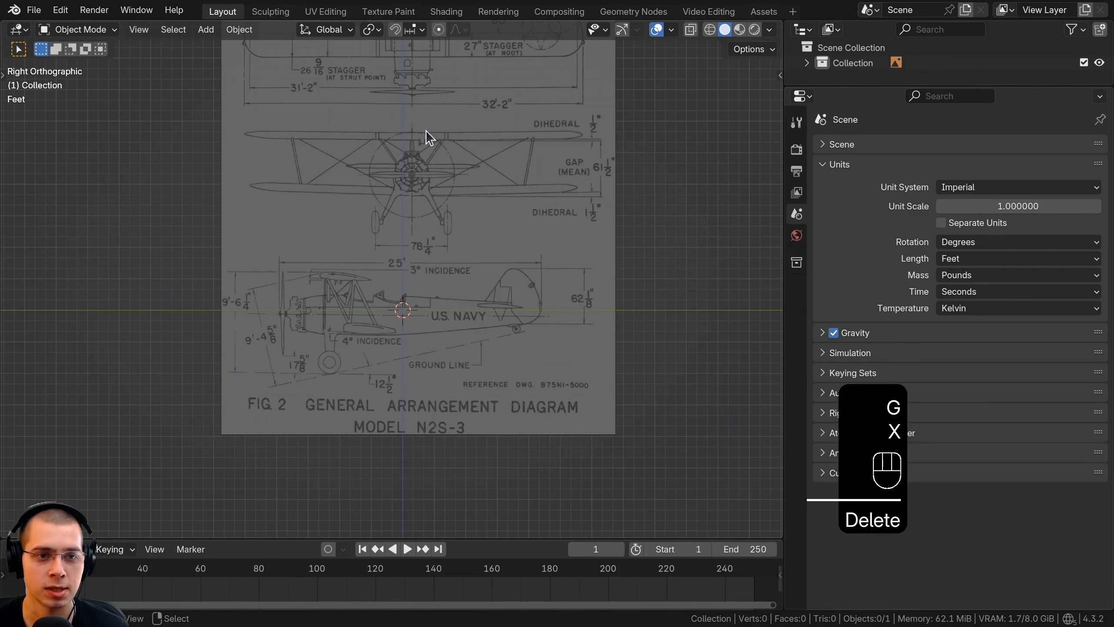
pyautogui.scroll(-3, 426, 131)
pyautogui.click(416, 156)
pyautogui.press('g')
pyautogui.rightClick(466, 149)
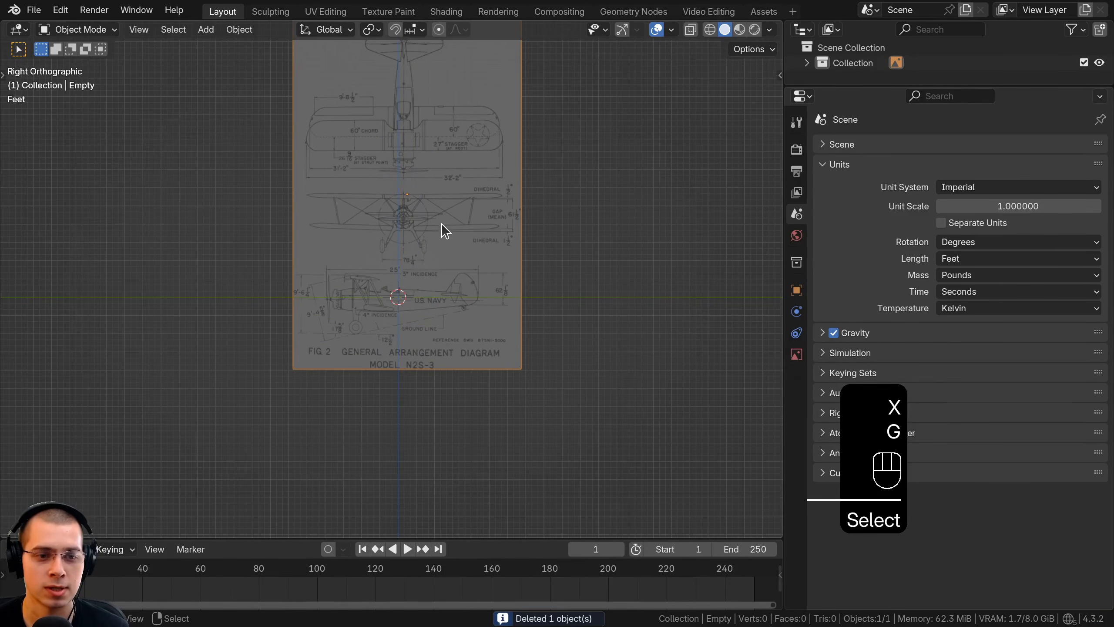
pyautogui.scroll(3, 442, 223)
pyautogui.press('s')
pyautogui.rightClick(422, 237)
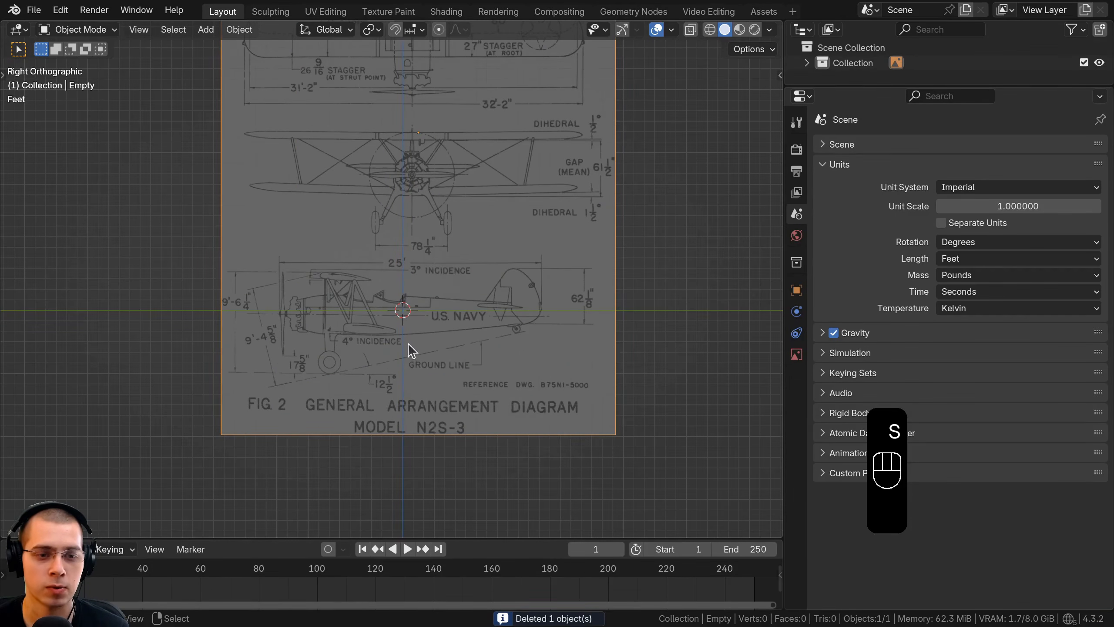
# Move the blueprint along Z so the side view's horizontal centerline sits near the world Y axis.
pyautogui.scroll(2, 419, 242)
pyautogui.press('g')
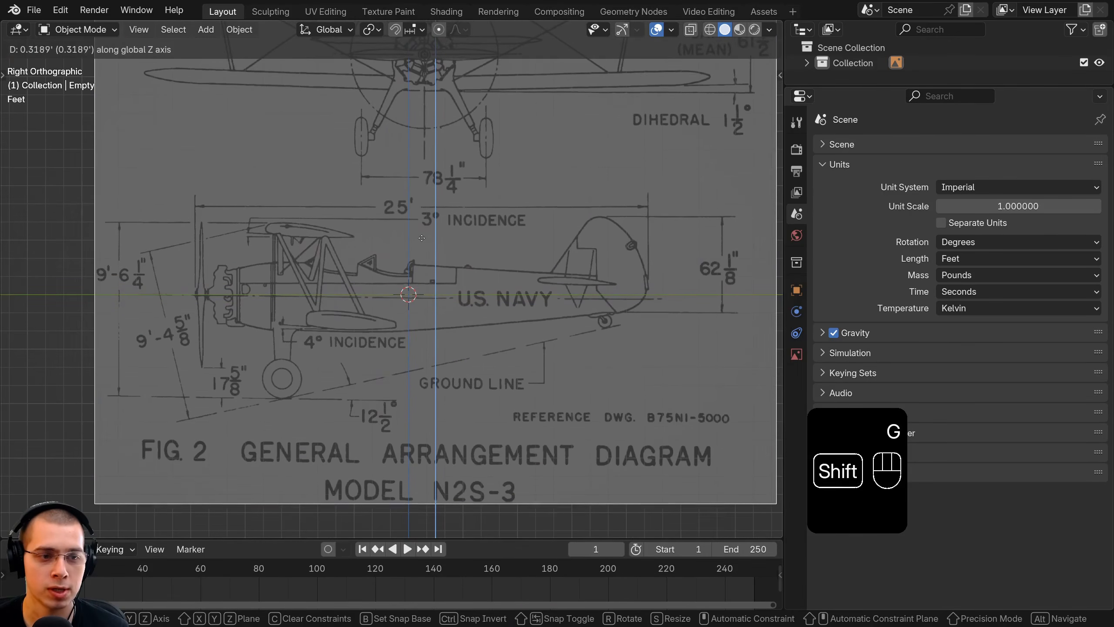
pyautogui.click(422, 233)
pyautogui.keyDown('shift'); pyautogui.moveTo(376, 315); pyautogui.dragTo(400, 279, button='middle'); pyautogui.keyUp('shift')
pyautogui.scroll(5, 419, 288)
pyautogui.scroll(-6, 403, 288)
pyautogui.scroll(-3, 390, 311)
# Save the Blender file as Biplane 1.blend in the Biplane/V2 folder.
pyautogui.click(35, 10)
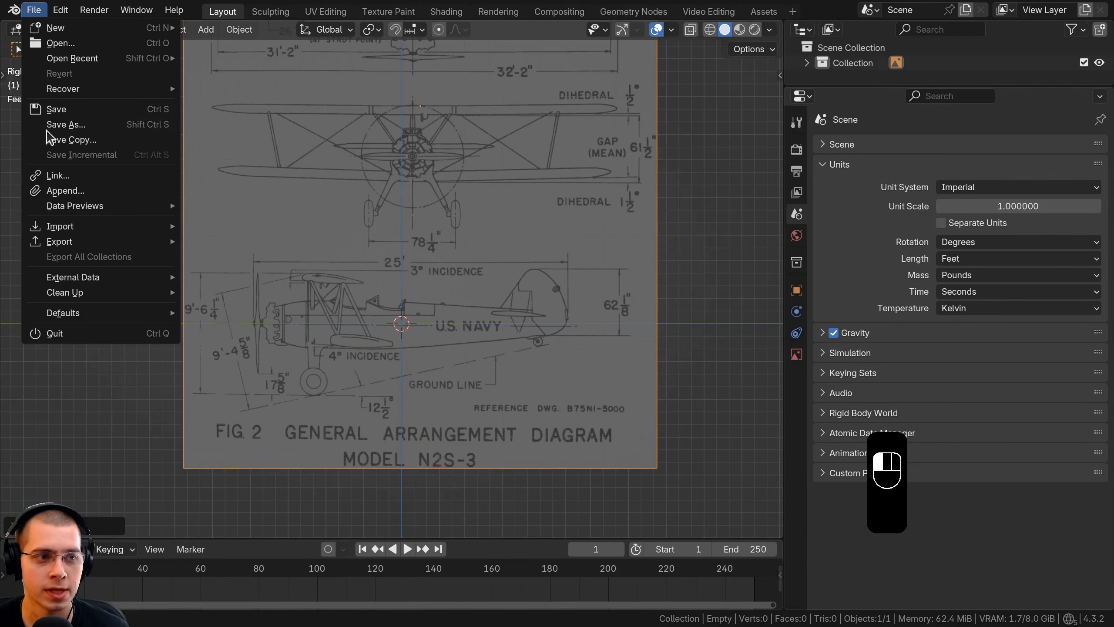
pyautogui.click(100, 113)
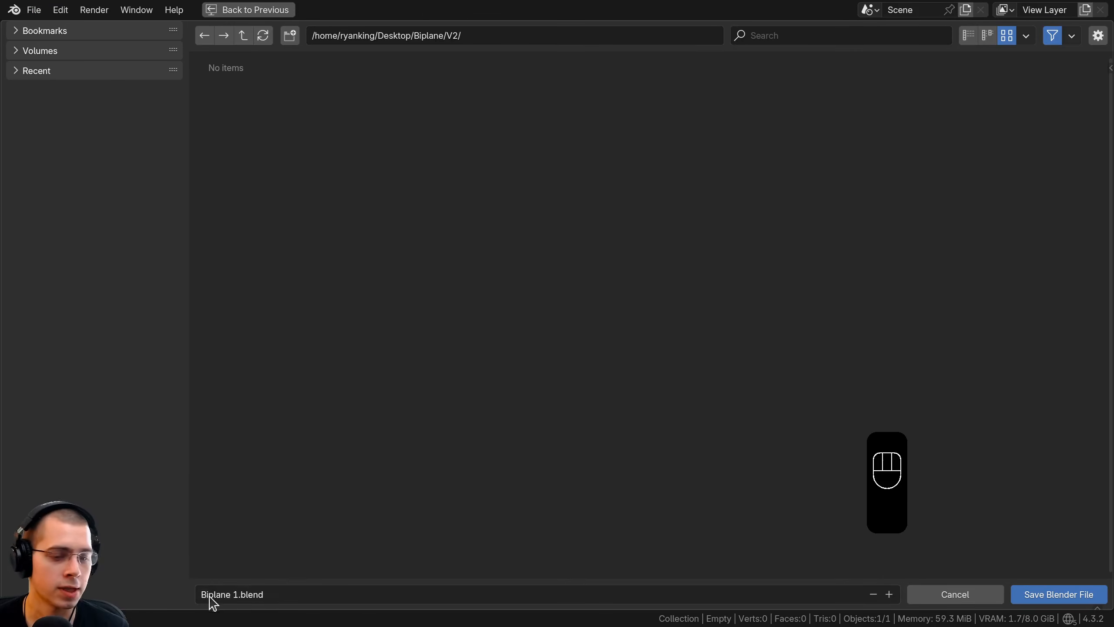
pyautogui.click(1051, 595)
# Duplicate the blueprint image in place and rotate the copy 90° about the global Z axis.
pyautogui.keyDown('shift'); pyautogui.moveTo(506, 306); pyautogui.dragTo(460, 210, button='middle'); pyautogui.keyUp('shift')
pyautogui.scroll(-2, 593, 281)
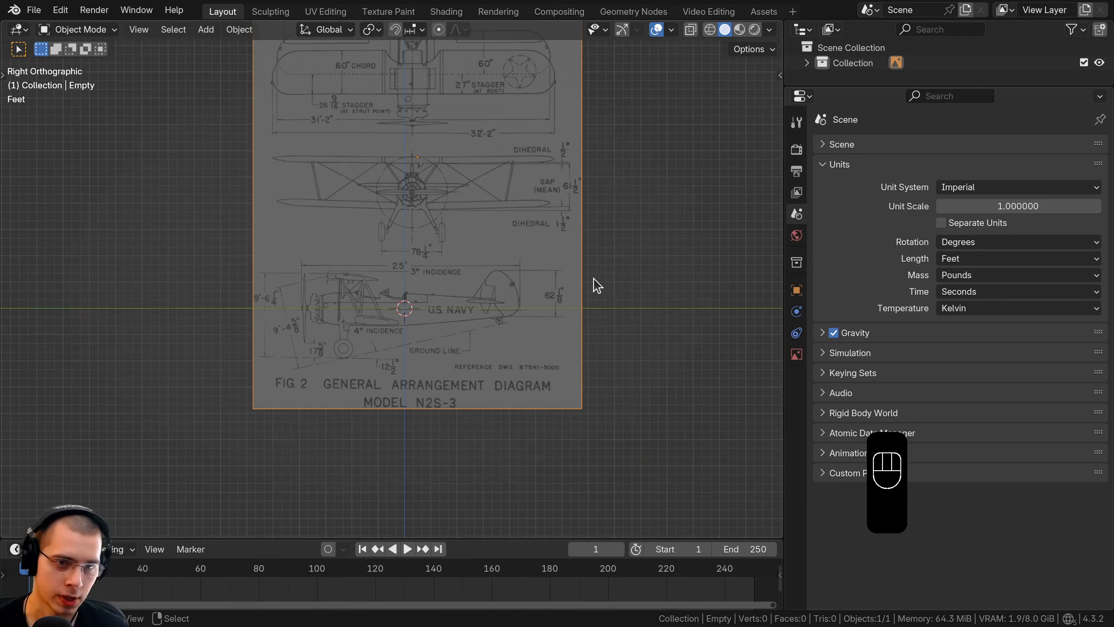
pyautogui.hotkey('shift', 'd')
pyautogui.write('r')
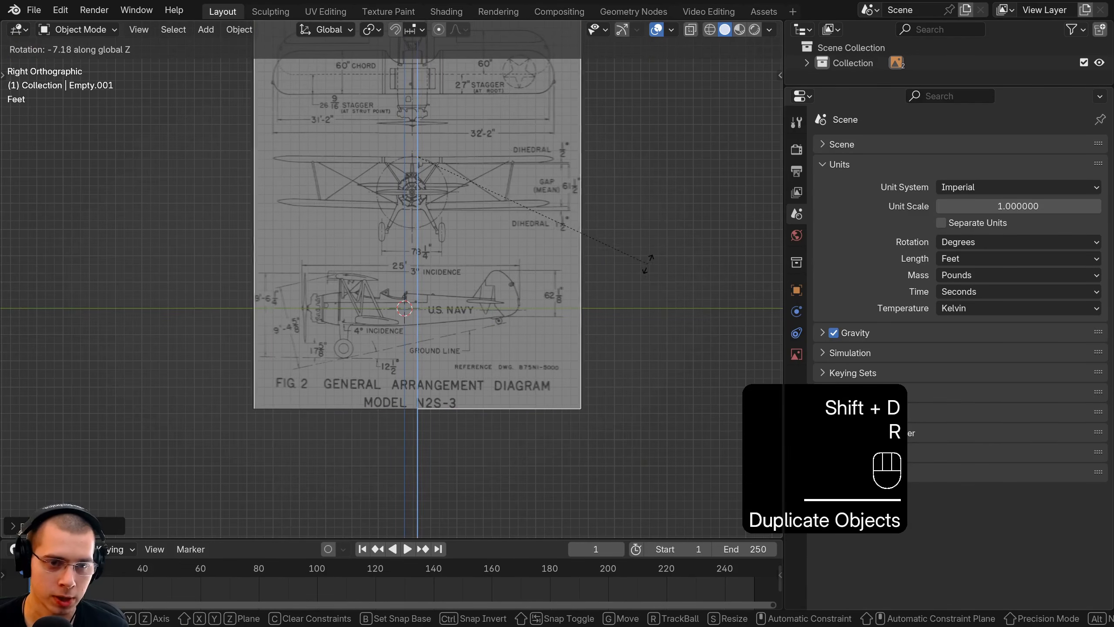
pyautogui.write('90')
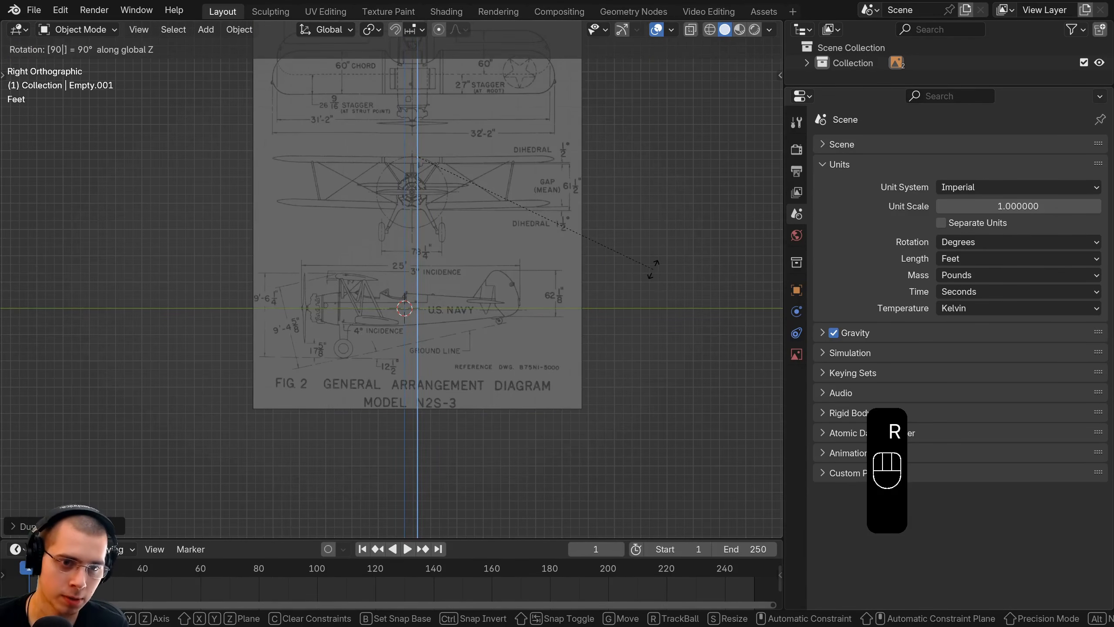
pyautogui.click(653, 269)
# Rotate the duplicated blueprint 180° about the global Z axis so its drawing faces the front view.
pyautogui.press('KP_1')
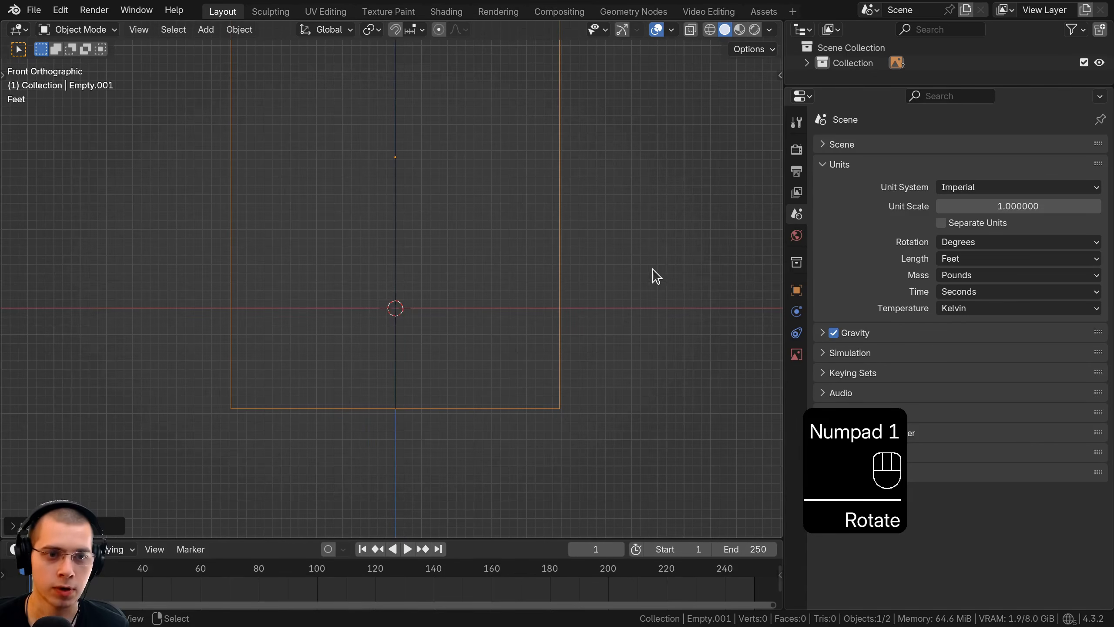
pyautogui.keyDown('shift'); pyautogui.moveTo(528, 127); pyautogui.dragTo(538, 137, button='middle'); pyautogui.keyUp('shift')
pyautogui.keyDown('shift'); pyautogui.moveTo(617, 180); pyautogui.dragTo(622, 271, button='middle'); pyautogui.keyUp('shift')
pyautogui.write('rz')
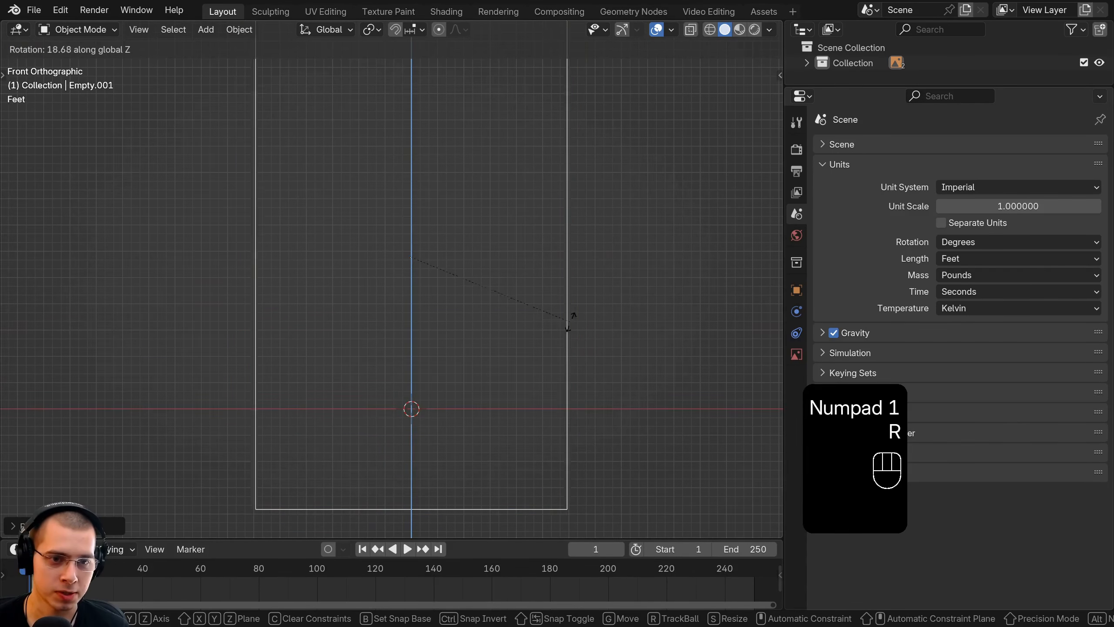
pyautogui.write('180')
pyautogui.click(592, 303)
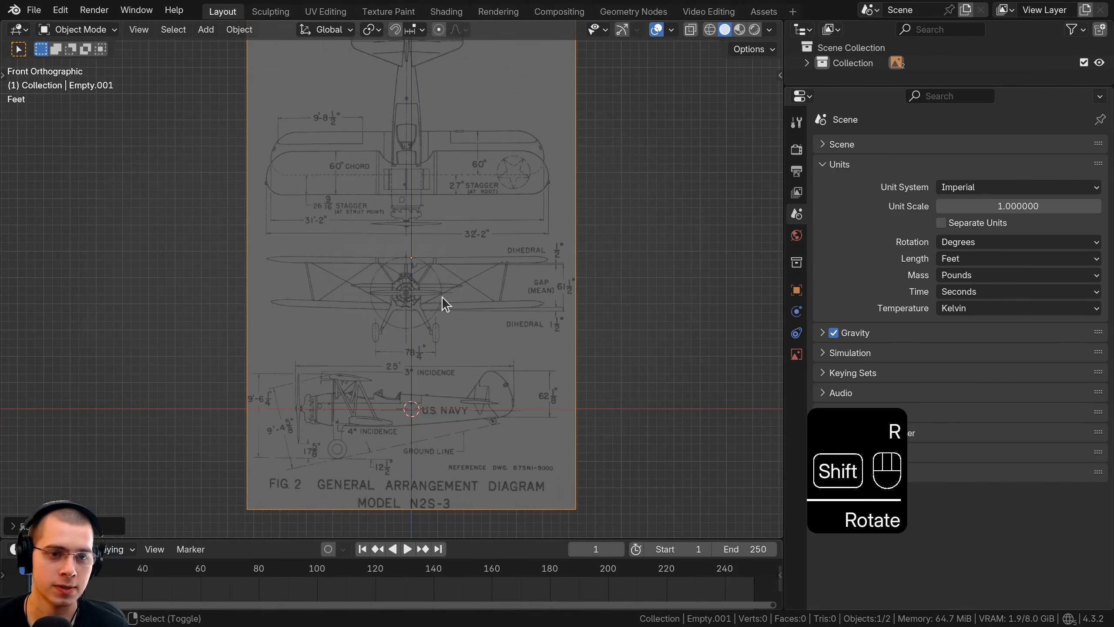
# Move the front blueprint so the propeller hub of the airplane's front view sits at the world origin.
pyautogui.keyDown('shift'); pyautogui.moveTo(434, 327); pyautogui.dragTo(441, 181, button='middle'); pyautogui.keyUp('shift')
pyautogui.scroll(4, 461, 179)
pyautogui.press('g')
pyautogui.press('z')
pyautogui.click(468, 364)
pyautogui.scroll(6, 458, 349)
pyautogui.keyDown('shift'); pyautogui.moveTo(468, 364); pyautogui.dragTo(419, 234, button='middle'); pyautogui.keyUp('shift')
pyautogui.press('g')
pyautogui.click(453, 267)
pyautogui.keyDown('shift'); pyautogui.moveTo(453, 289); pyautogui.dragTo(453, 294, button='middle'); pyautogui.keyUp('shift')
pyautogui.scroll(5, 487, 280)
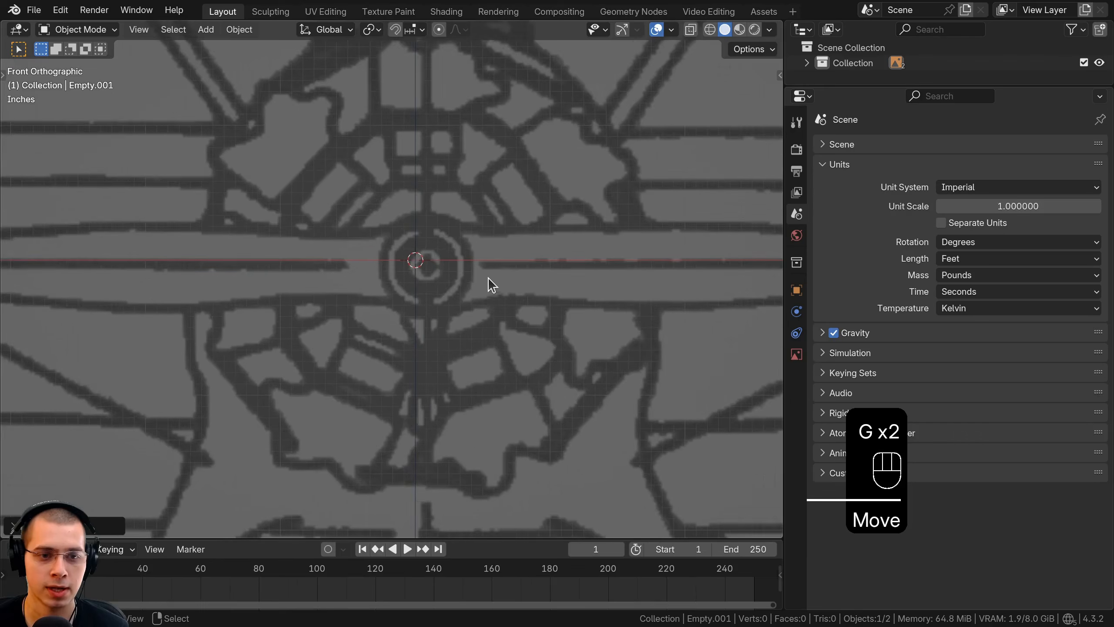
# Duplicate the front blueprint in place and rotate the copy 90° about the global X axis.
pyautogui.scroll(-15, 488, 279)
pyautogui.keyDown('shift'); pyautogui.moveTo(464, 241); pyautogui.dragTo(463, 261, button='middle'); pyautogui.keyUp('shift')
pyautogui.hotkey('shift', 'd')
pyautogui.rightClick(555, 228)
pyautogui.press('r')
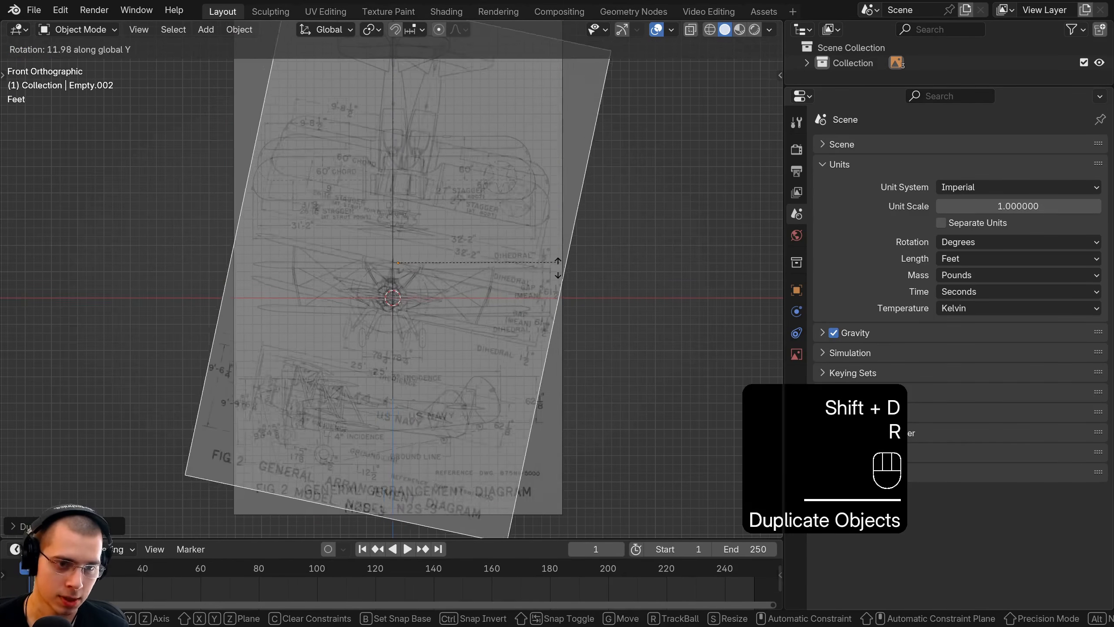
pyautogui.press('x')
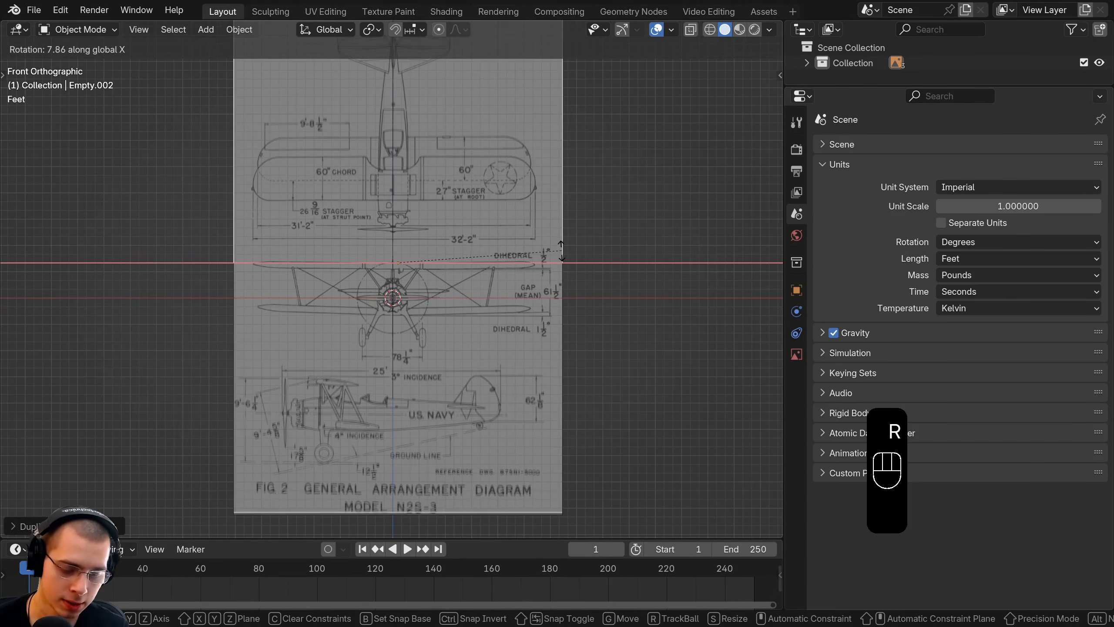
pyautogui.write('90')
pyautogui.press('Return')
# Flip the new blueprint copy over about the global X axis so its drawing faces the top view.
pyautogui.press('KP_7')
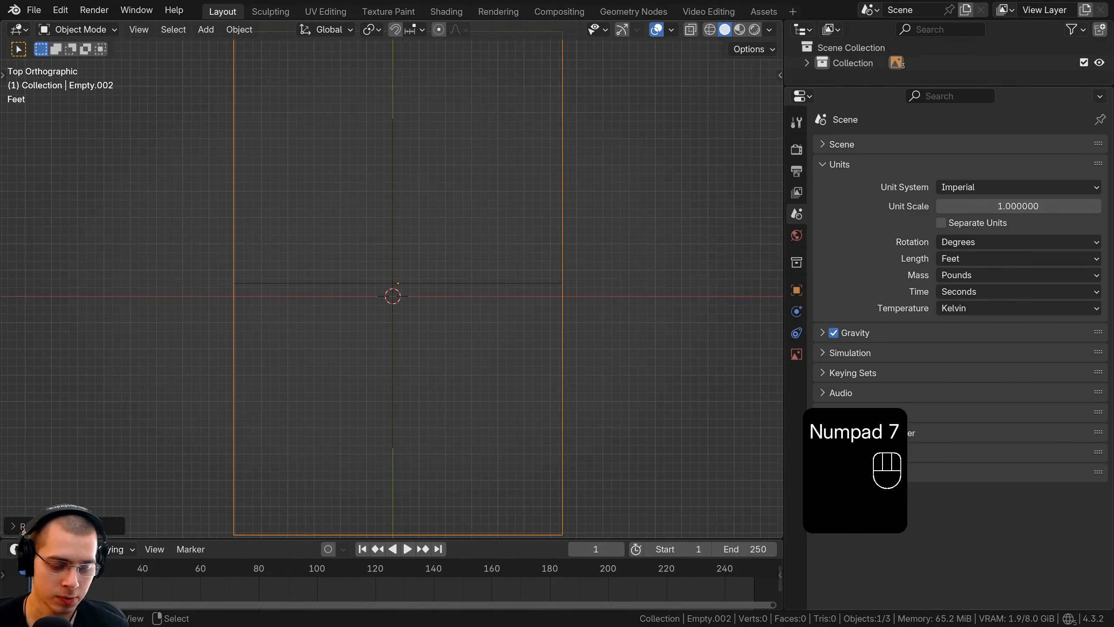
pyautogui.press('r')
pyautogui.press('x')
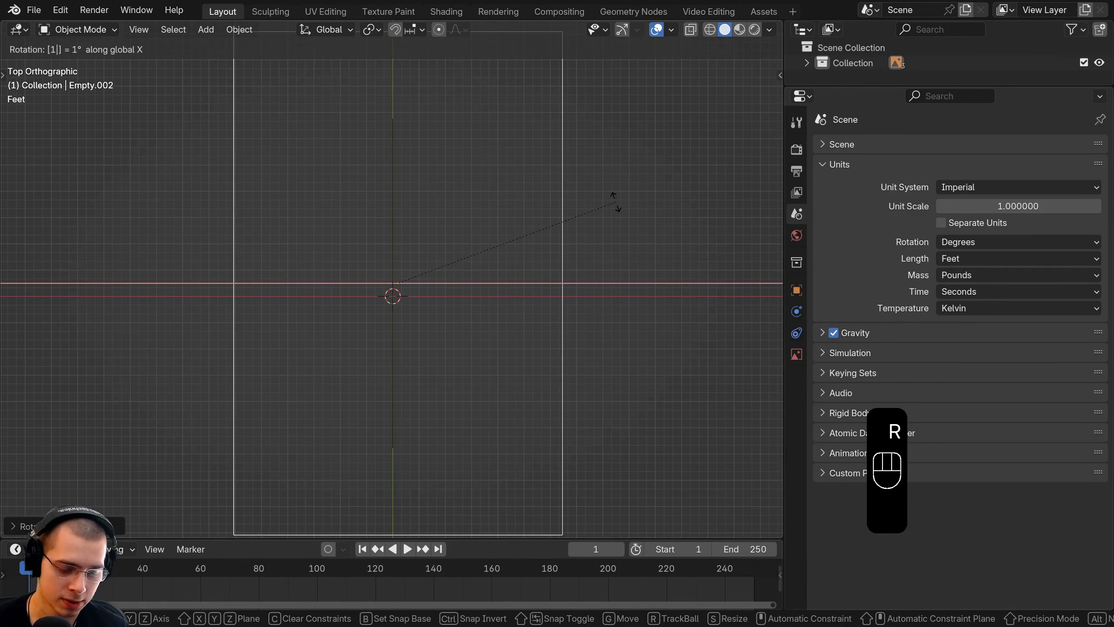
pyautogui.rightClick(616, 201)
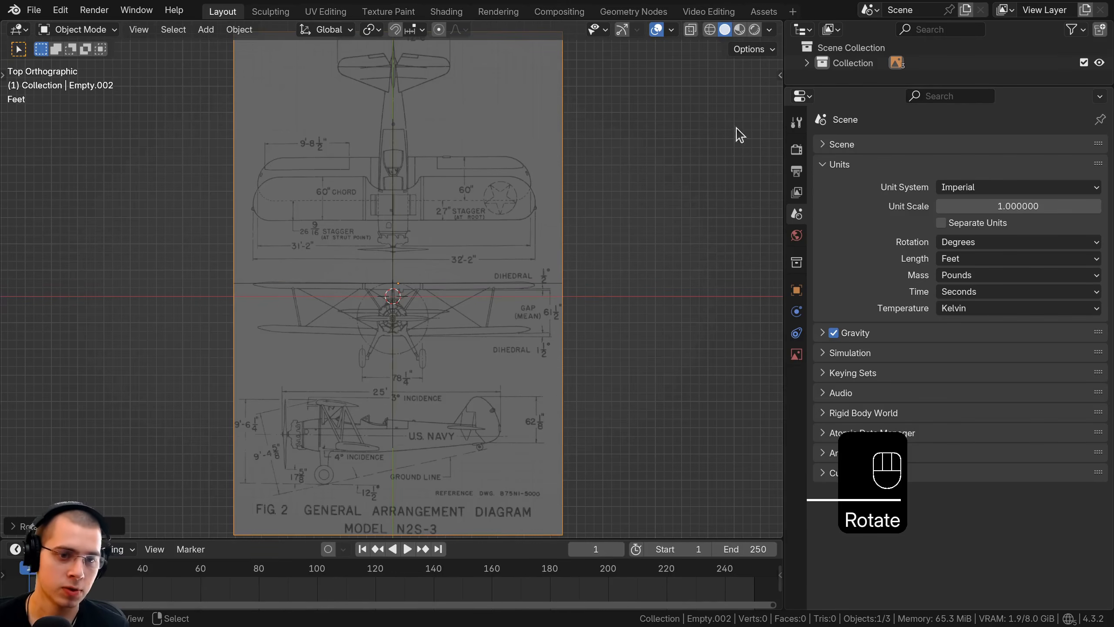
# Move the top blueprint along Y and X to place the plan view's fuselage over the origin, centered on the Y axis.
pyautogui.press('g')
pyautogui.press('y')
pyautogui.click(376, 238)
pyautogui.keyDown('shift'); pyautogui.moveTo(386, 311); pyautogui.dragTo(447, 267, button='middle'); pyautogui.keyUp('shift')
pyautogui.scroll(7, 386, 240)
pyautogui.press('g')
pyautogui.press('y')
pyautogui.click(420, 274)
pyautogui.press('g')
pyautogui.press('x')
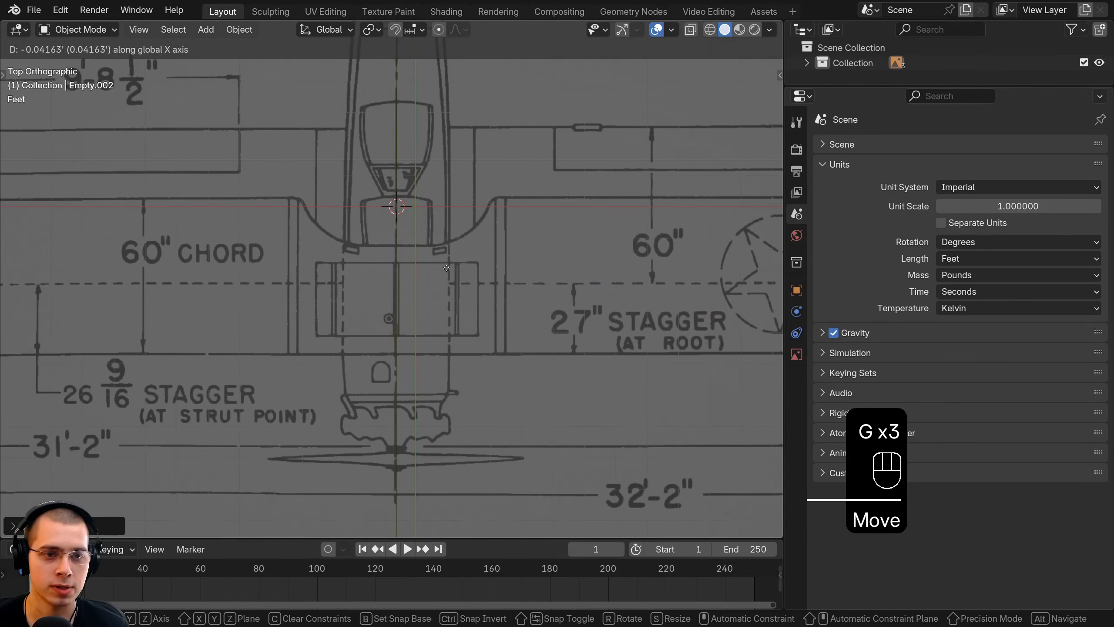
pyautogui.click(447, 267)
# Move the top blueprint along Y until the upper wing's trailing edge lies on the world X axis.
pyautogui.scroll(-5, 417, 307)
pyautogui.press('g')
pyautogui.press('y')
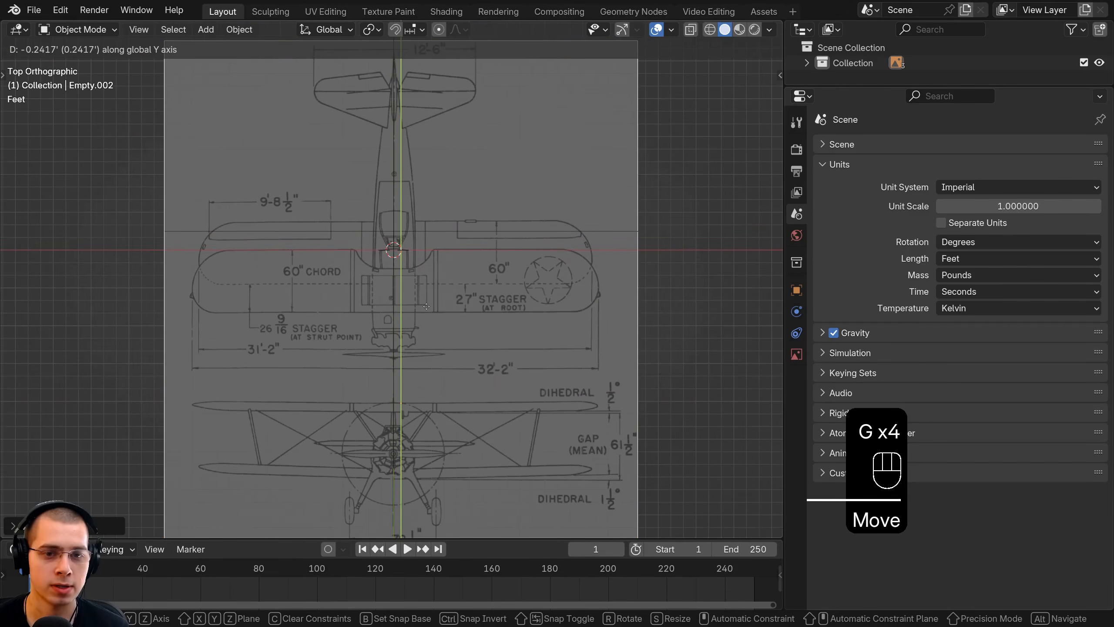
pyautogui.click(426, 307)
pyautogui.scroll(6, 439, 298)
pyautogui.keyDown('shift'); pyautogui.moveTo(566, 231); pyautogui.dragTo(401, 283, button='middle'); pyautogui.keyUp('shift')
pyautogui.scroll(5, 402, 284)
pyautogui.press('g')
pyautogui.press('y')
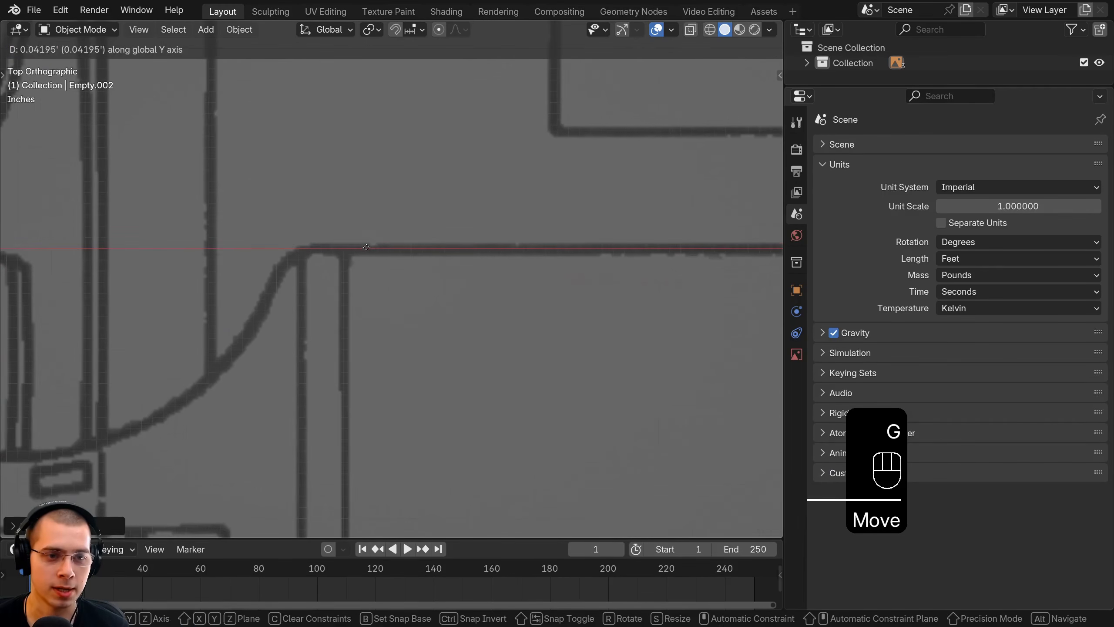
pyautogui.click(358, 250)
pyautogui.scroll(-5, 389, 266)
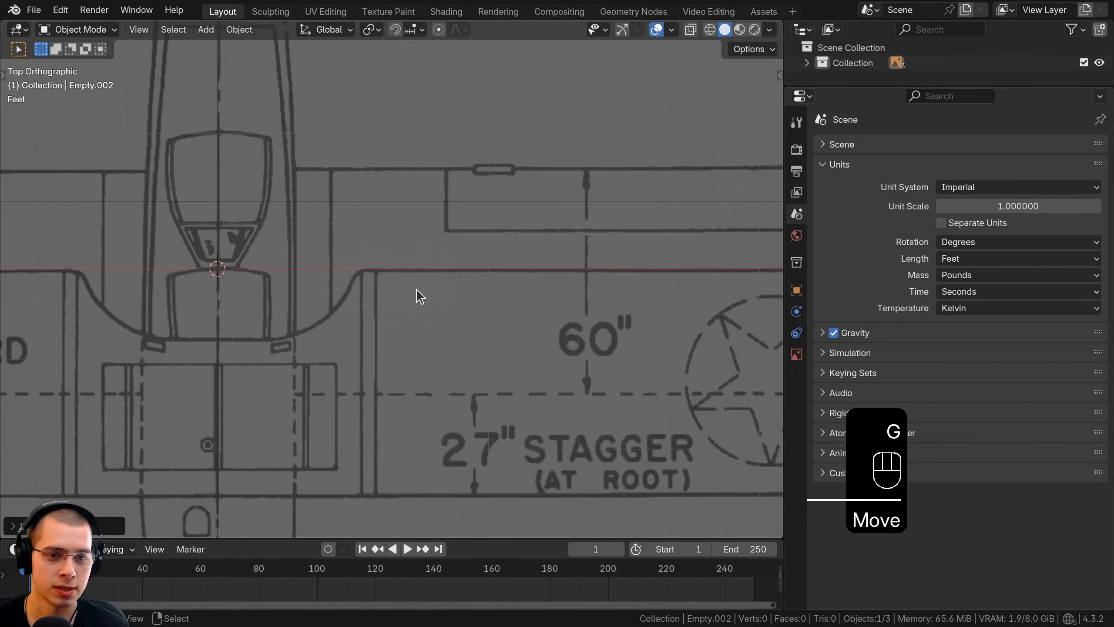
pyautogui.scroll(-3, 416, 289)
pyautogui.keyDown('shift'); pyautogui.scroll(-2, 470, 246); pyautogui.keyUp('shift')
# Try moving the front blueprint vertically along the global Z axis, and undo the move.
pyautogui.press('KP_1')
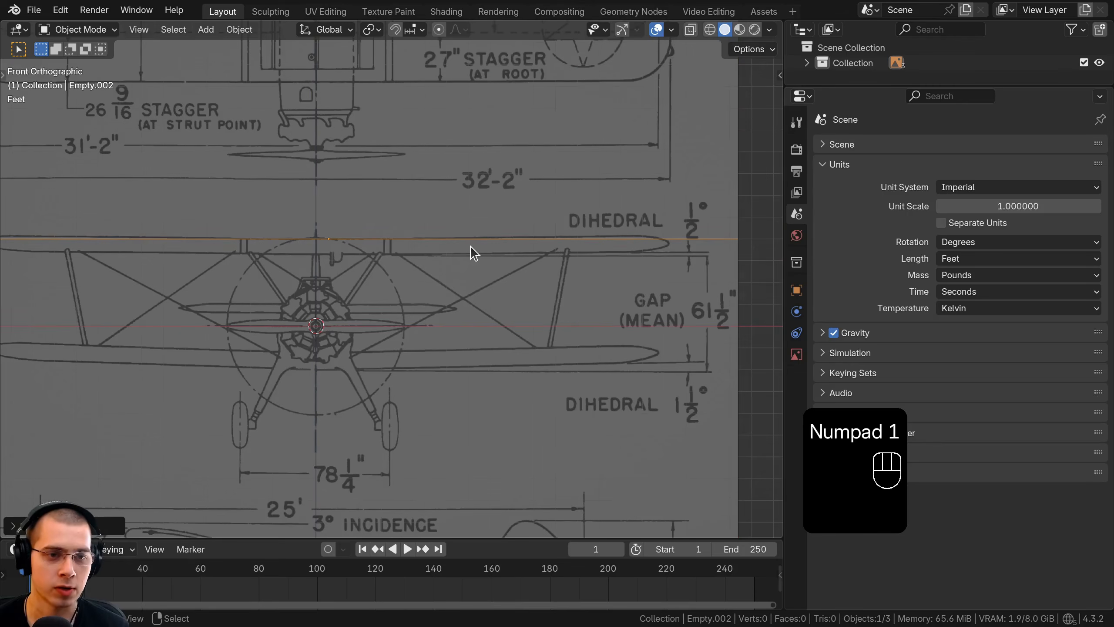
pyautogui.keyDown('shift'); pyautogui.moveTo(470, 246); pyautogui.dragTo(475, 278, button='middle'); pyautogui.keyUp('shift')
pyautogui.keyDown('shift'); pyautogui.moveTo(378, 332); pyautogui.dragTo(397, 352, button='middle'); pyautogui.keyUp('shift')
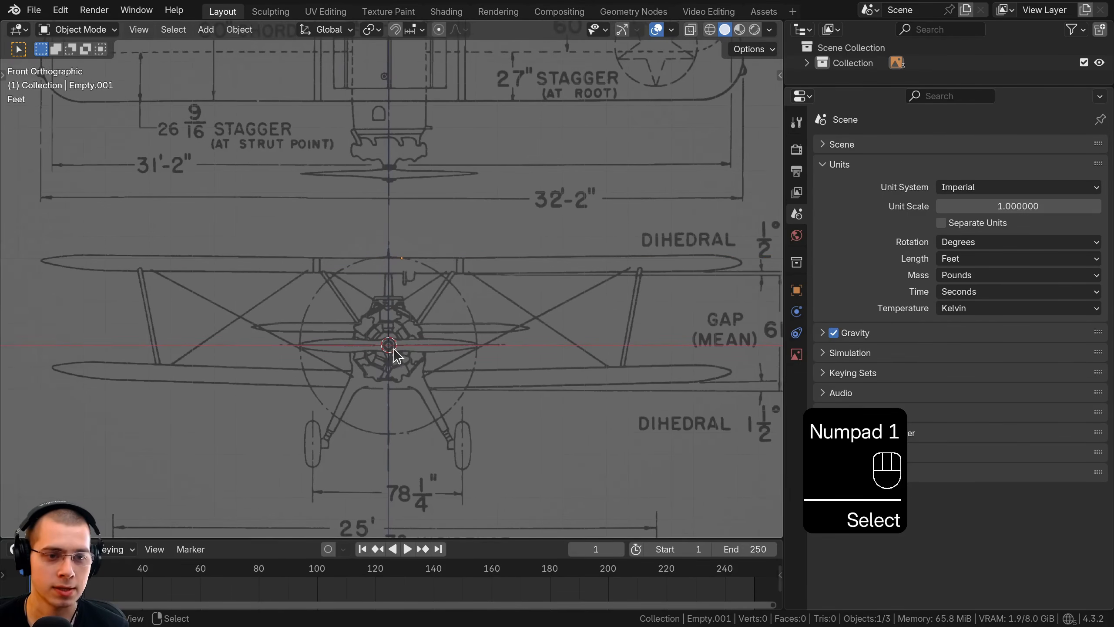
pyautogui.press('g')
pyautogui.rightClick(402, 329)
pyautogui.press('g')
pyautogui.press('z')
pyautogui.click(414, 242)
pyautogui.moveTo(414, 254)
pyautogui.keyDown('shift'); pyautogui.mouseDown(button='middle')
pyautogui.moveTo(412, 265)
pyautogui.moveTo(426, 244)
pyautogui.mouseUp(button='middle'); pyautogui.keyUp('shift')
pyautogui.scroll(-1, 412, 246)
pyautogui.hotkey('ctrl', 'z')
# Move the side blueprint along Y until the upper wing's trailing edge lines up vertically with the world origin.
pyautogui.keyDown('shift'); pyautogui.moveTo(442, 293); pyautogui.dragTo(439, 270, button='middle'); pyautogui.keyUp('shift')
pyautogui.press('KP_7')
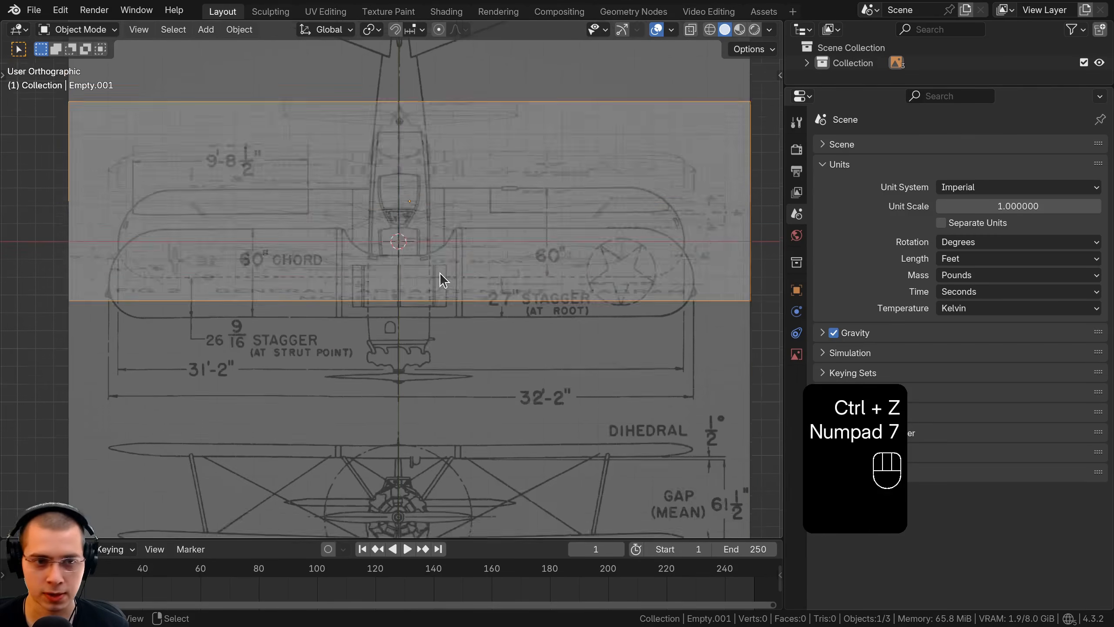
pyautogui.press('KP_1')
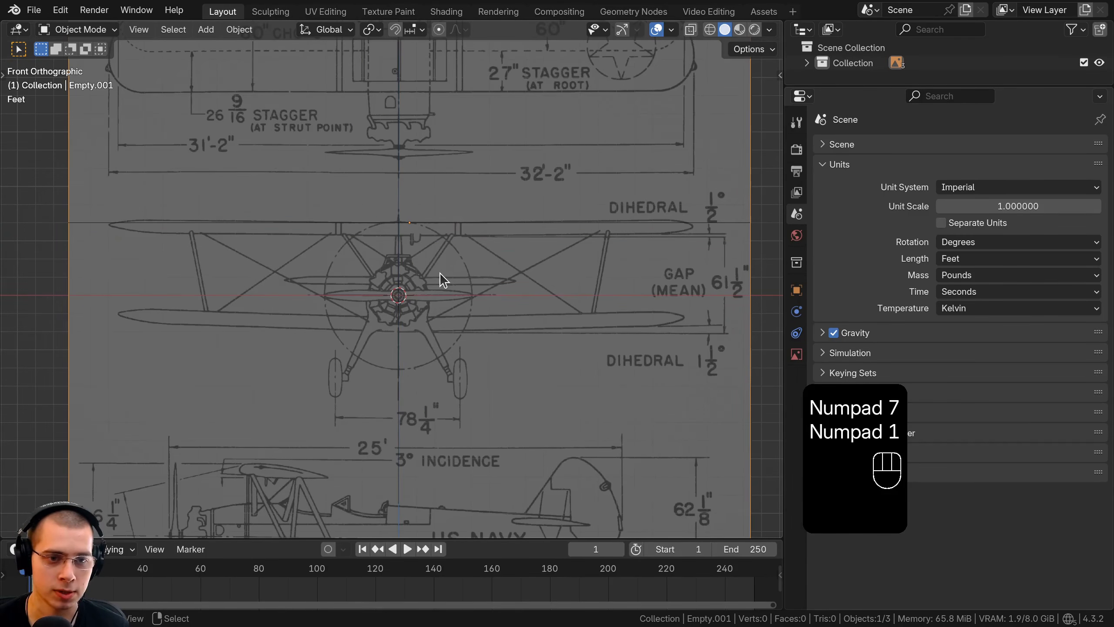
pyautogui.press('KP_3')
pyautogui.scroll(-3, 426, 274)
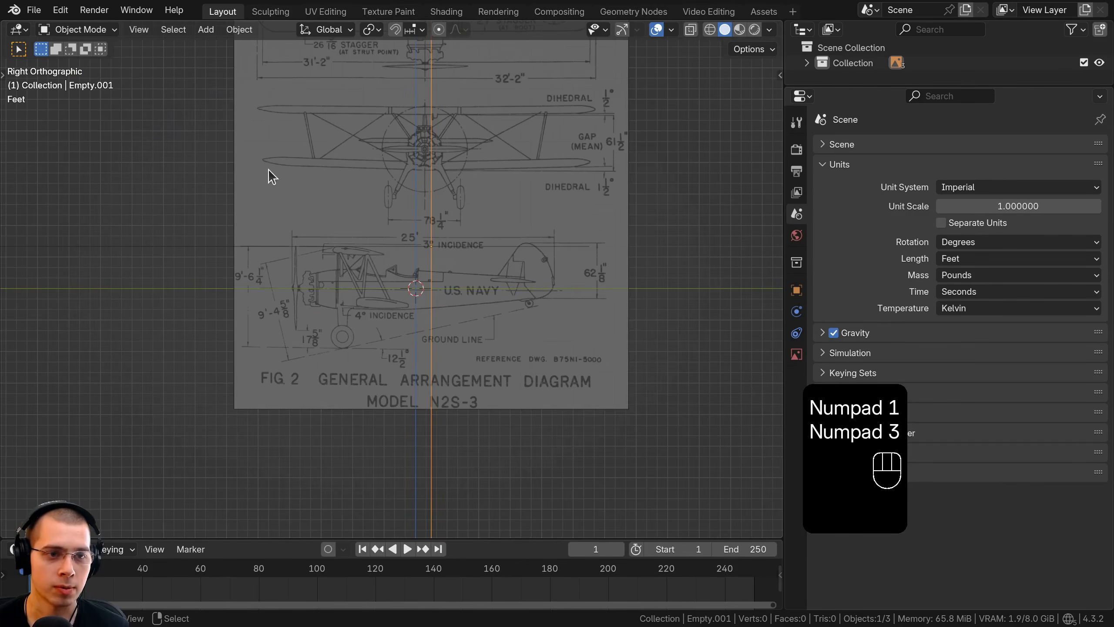
pyautogui.click(236, 157)
pyautogui.scroll(5, 329, 228)
pyautogui.press('g')
pyautogui.press('y')
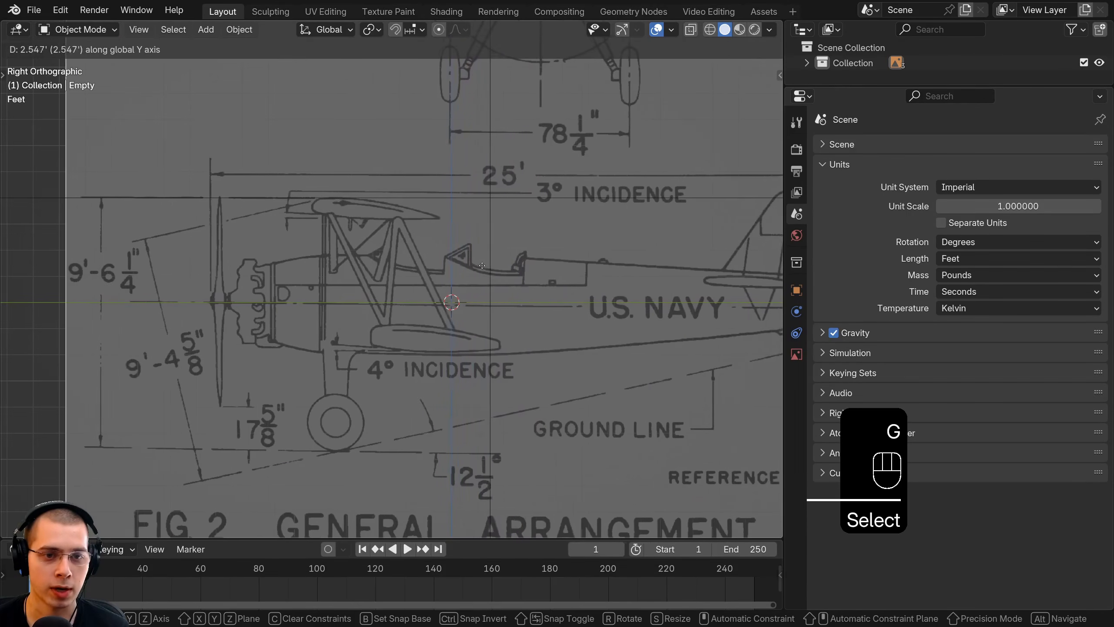
pyautogui.click(436, 263)
pyautogui.scroll(4, 436, 263)
pyautogui.press('g')
pyautogui.press('y')
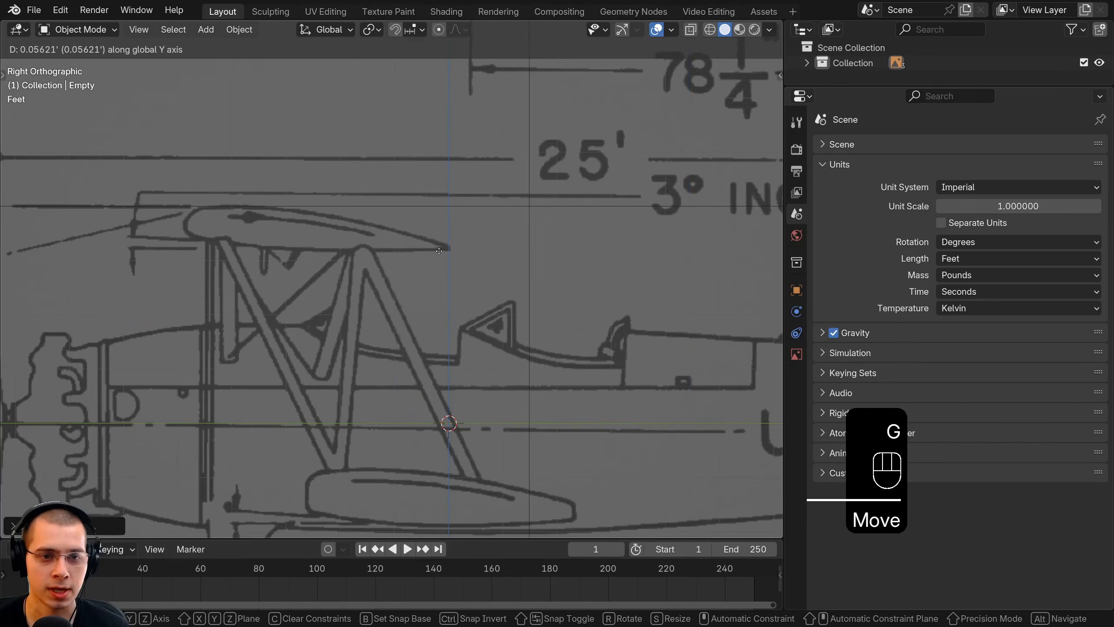
pyautogui.keyDown('shift'); pyautogui.click(462, 174); pyautogui.keyUp('shift')
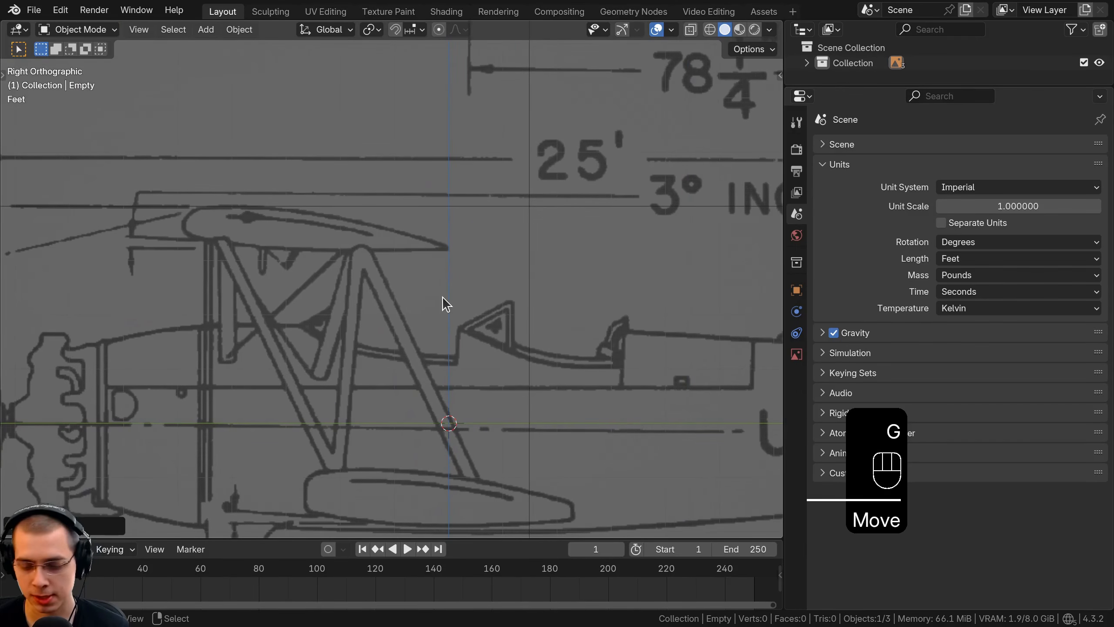
# Compare the upper wing's trailing edge with the world origin in the top and side views.
pyautogui.press('KP_7')
pyautogui.keyDown('shift'); pyautogui.moveTo(455, 245); pyautogui.dragTo(561, 242, button='middle'); pyautogui.keyUp('shift')
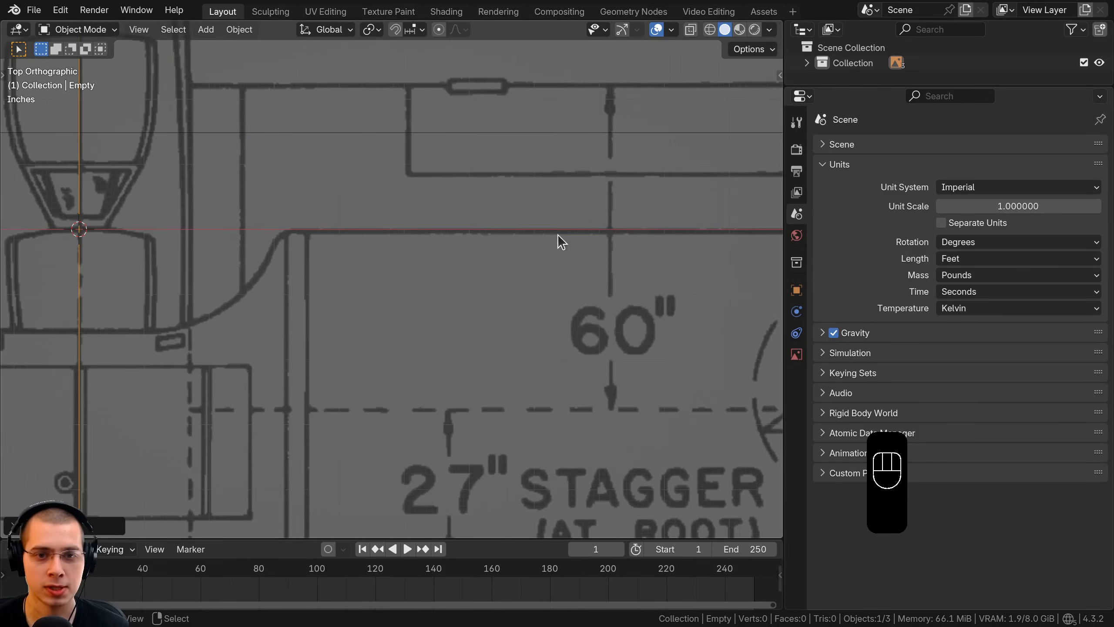
pyautogui.keyDown('shift'); pyautogui.moveTo(333, 249); pyautogui.dragTo(281, 260, button='middle'); pyautogui.keyUp('shift')
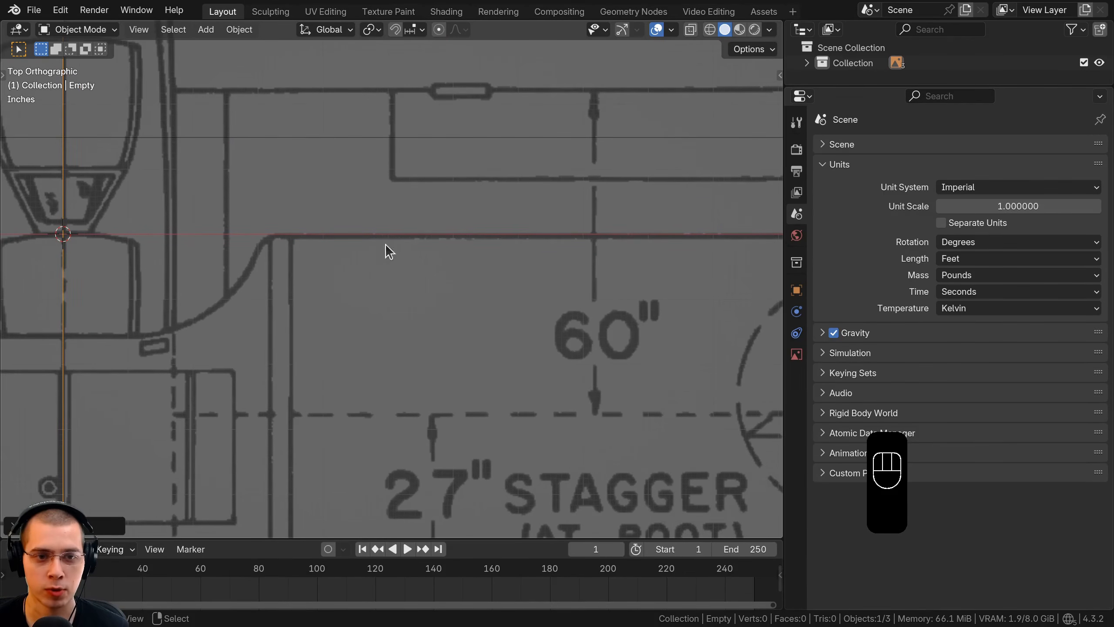
pyautogui.moveTo(428, 243); pyautogui.dragTo(496, 282, button='middle')
pyautogui.press('KP_3')
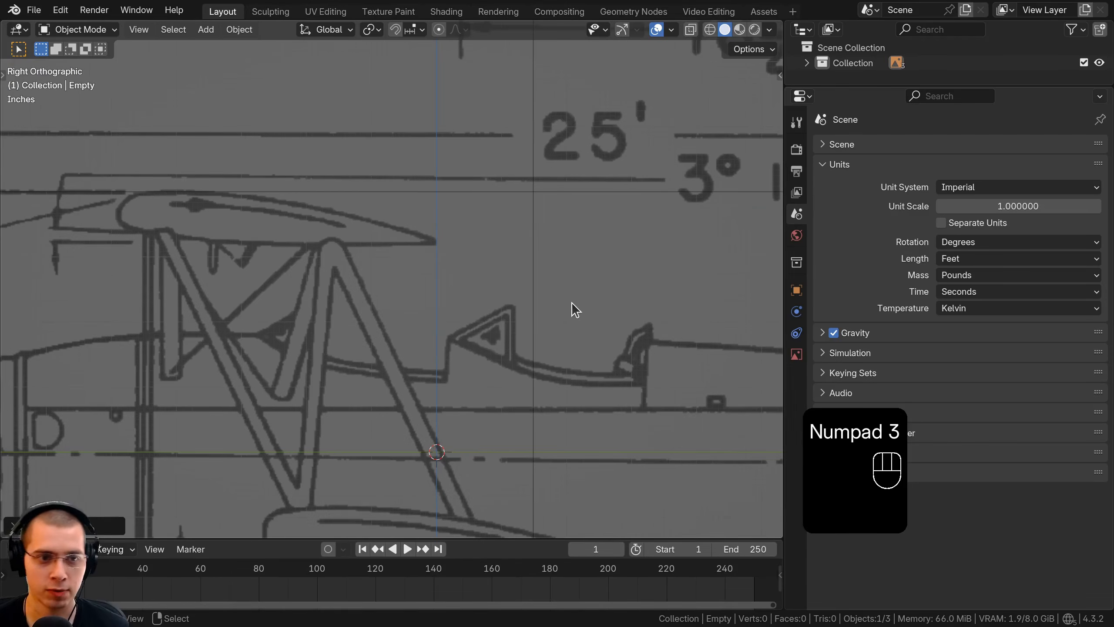
pyautogui.scroll(-6, 490, 209)
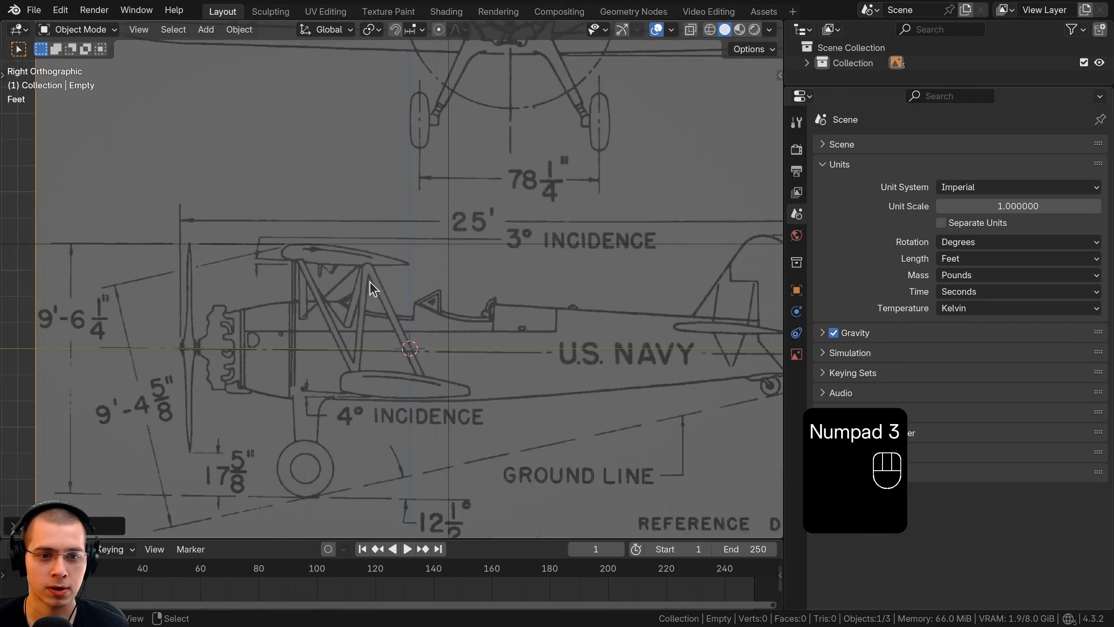
pyautogui.moveTo(369, 286); pyautogui.dragTo(408, 290, button='middle')
pyautogui.press('KP_3')
# Add a cylinder mesh and rotate it in the side view so its axis runs along the fuselage.
pyautogui.press('a')
pyautogui.press('a')
pyautogui.press('a')
pyautogui.hotkey('shift', 'a')
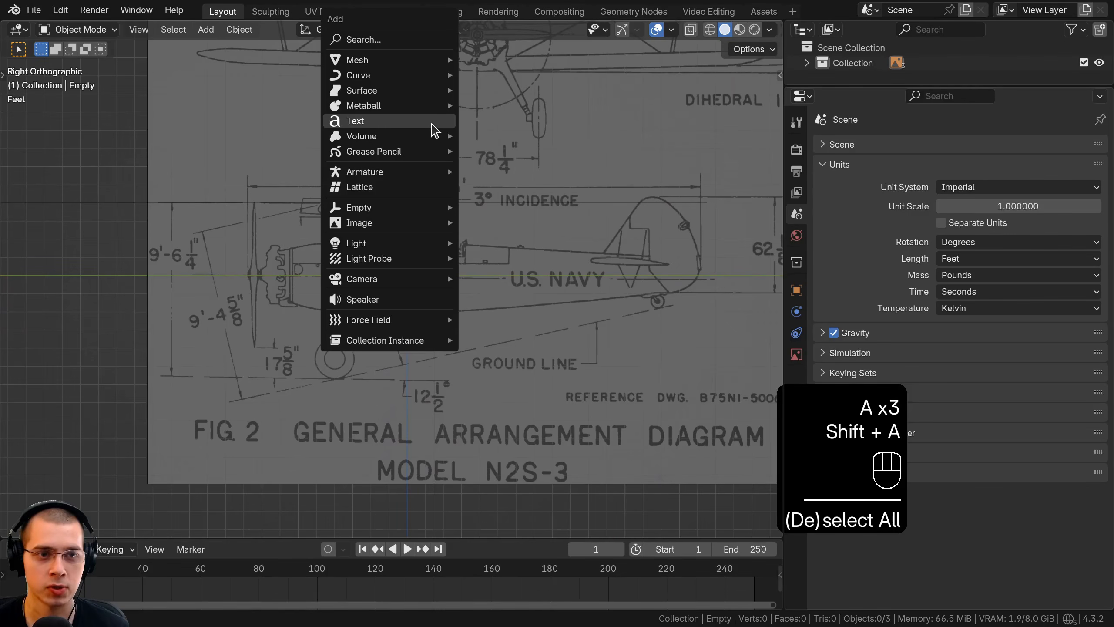
pyautogui.moveTo(393, 60)
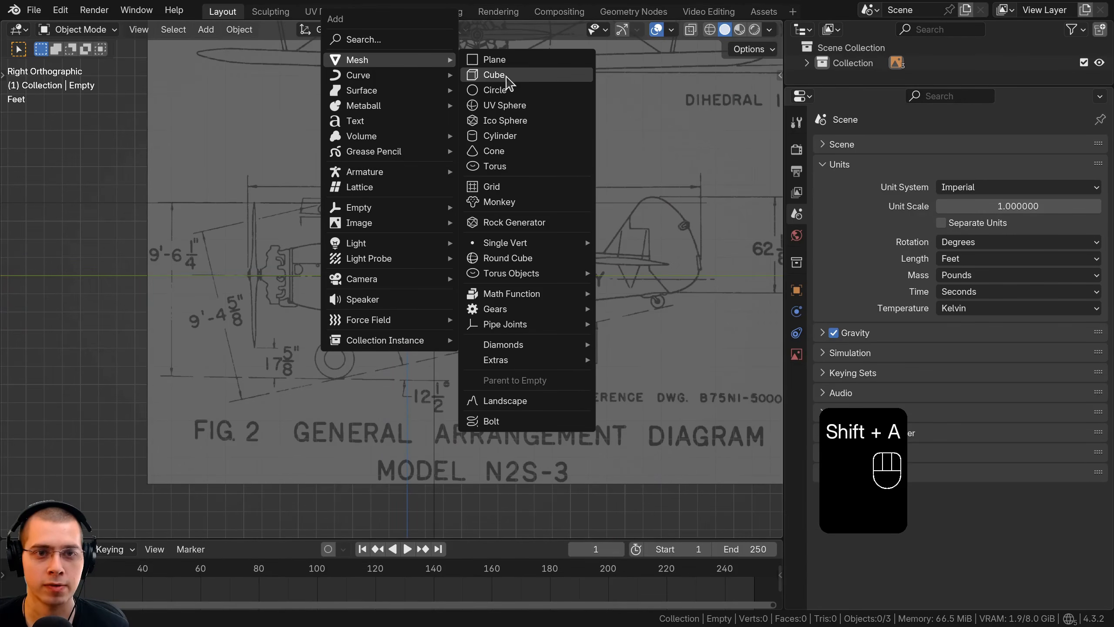
pyautogui.click(513, 137)
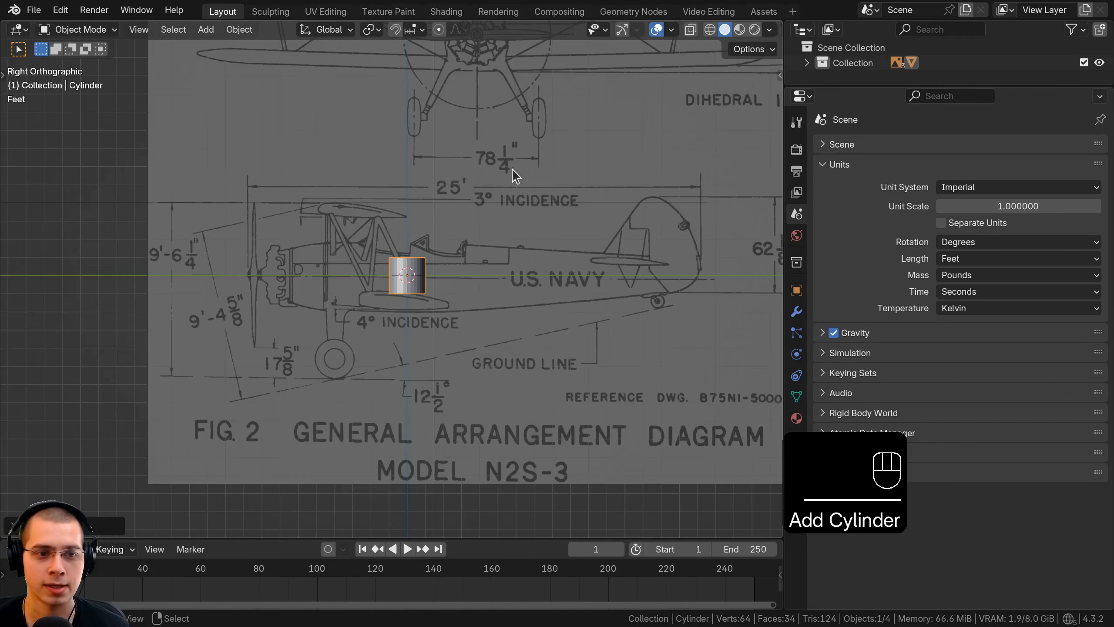
pyautogui.press('r')
pyautogui.click(494, 206)
# Start editing the cylinder's mesh in wireframe shading and hide its measurement labels.
pyautogui.scroll(3, 485, 236)
pyautogui.press('Tab')
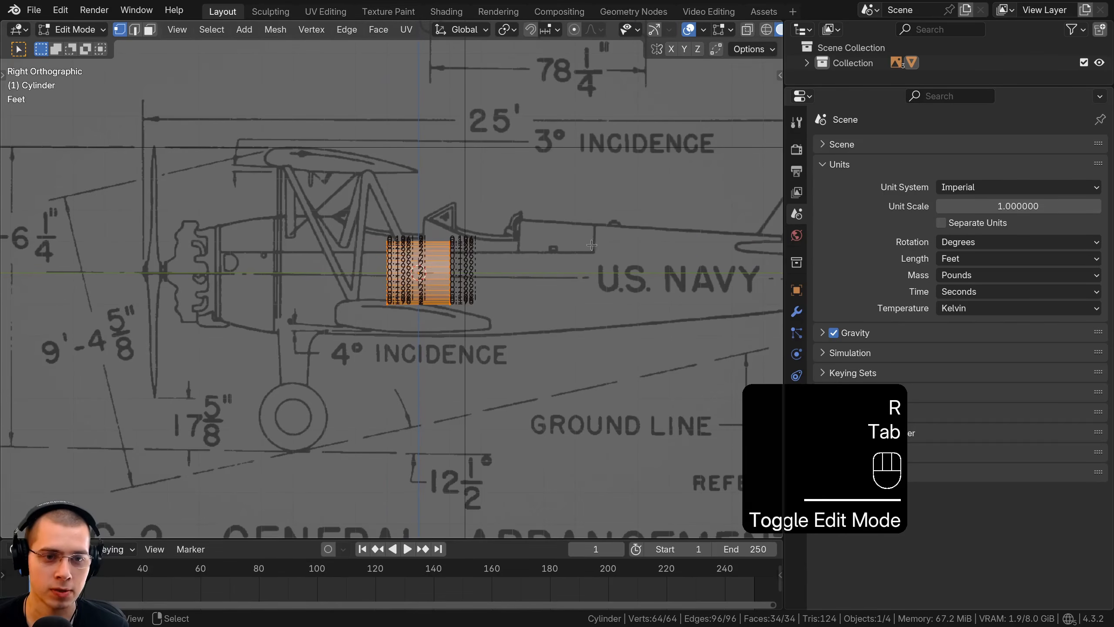
pyautogui.press('z')
pyautogui.keyDown('shift'); pyautogui.moveTo(456, 214); pyautogui.dragTo(420, 231, button='middle'); pyautogui.keyUp('shift')
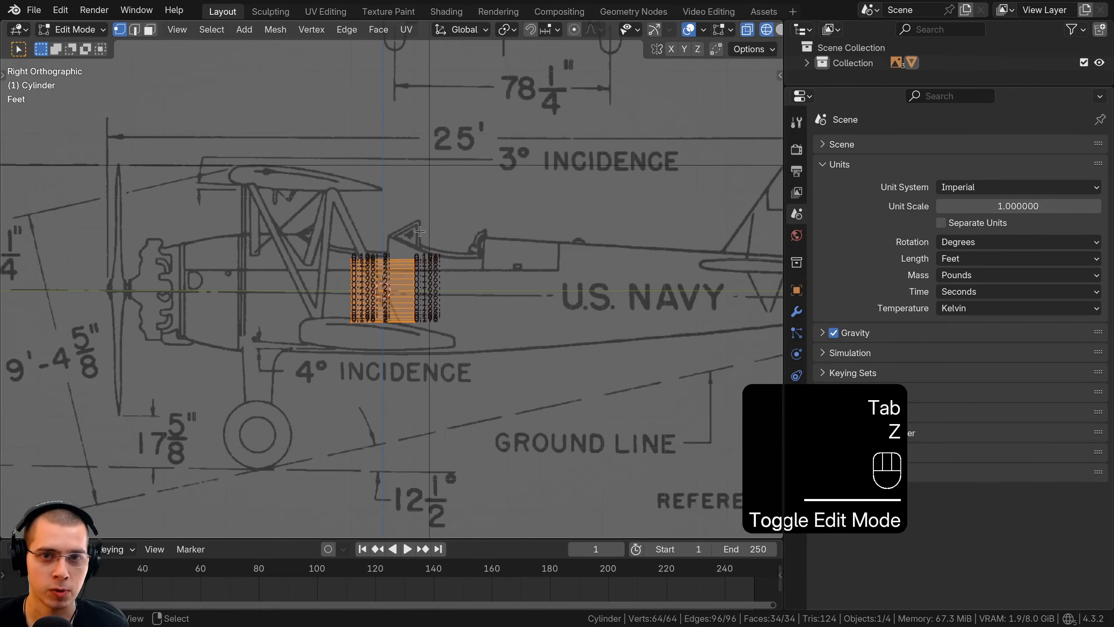
pyautogui.click(729, 30)
pyautogui.click(645, 214)
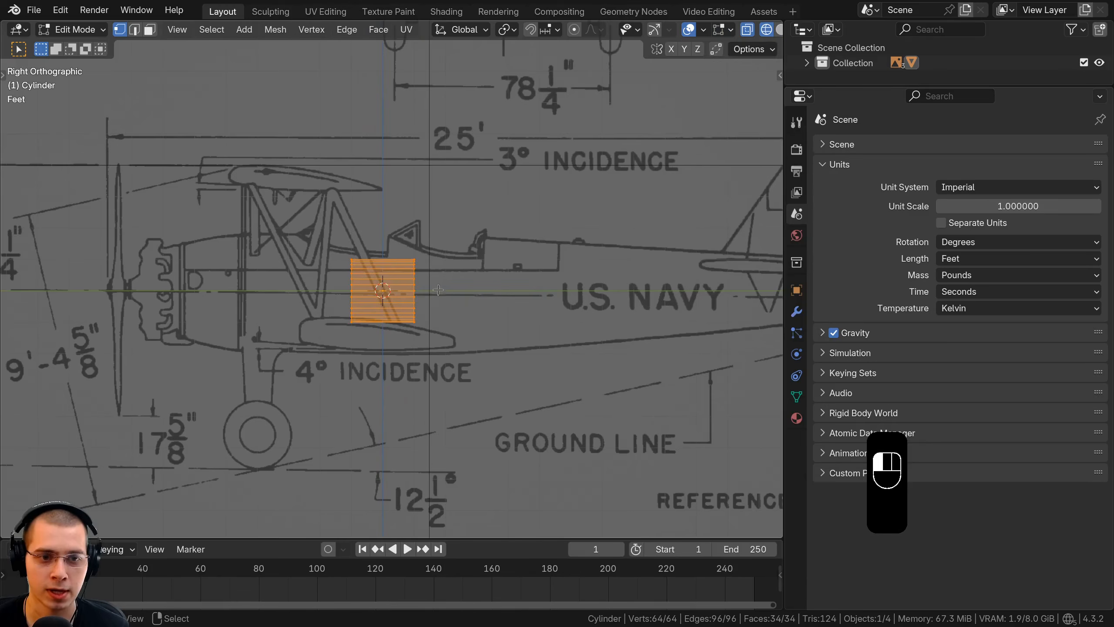
# Stretch the cylinder's rear end along Y to the tail area of the side blueprint and adjust that end's size.
pyautogui.keyDown('shift'); pyautogui.moveTo(395, 211); pyautogui.dragTo(380, 170, button='middle'); pyautogui.keyUp('shift')
pyautogui.press('a')
pyautogui.moveTo(372, 164); pyautogui.dragTo(441, 325)
pyautogui.keyDown('shift'); pyautogui.moveTo(418, 252); pyautogui.dragTo(283, 253, button='middle'); pyautogui.keyUp('shift')
pyautogui.press('g')
pyautogui.press('y')
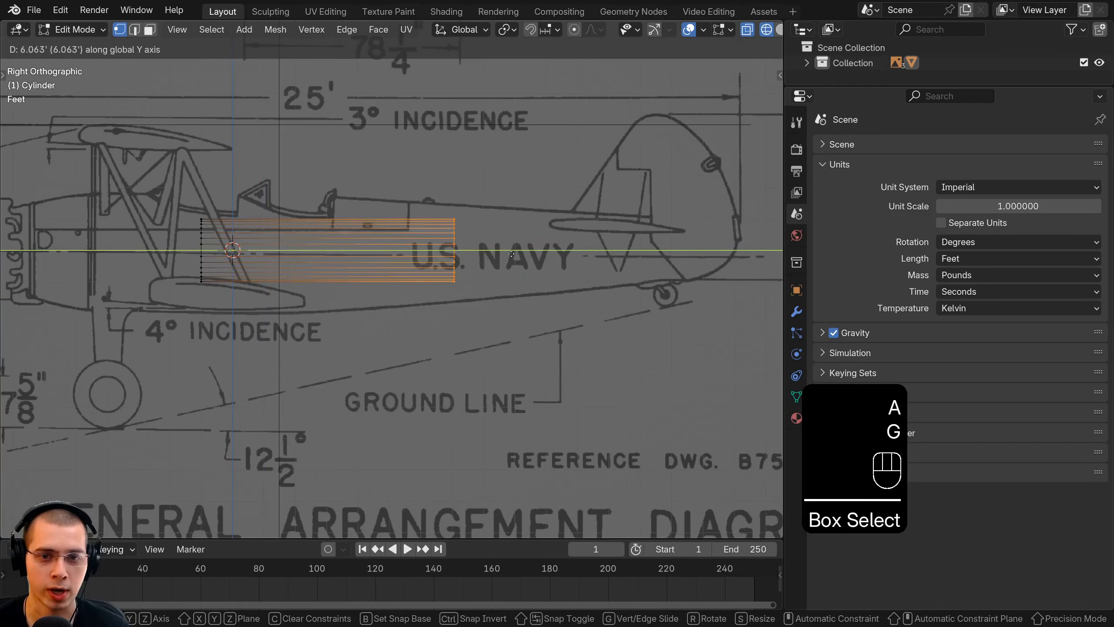
pyautogui.click(623, 250)
pyautogui.press('s')
pyautogui.click(618, 248)
# Extend the cylinder's front end along Y to just behind the engine, enlarge it to about the fuselage height, and finish mesh editing.
pyautogui.keyDown('shift'); pyautogui.moveTo(382, 246); pyautogui.dragTo(575, 243, button='middle'); pyautogui.keyUp('shift')
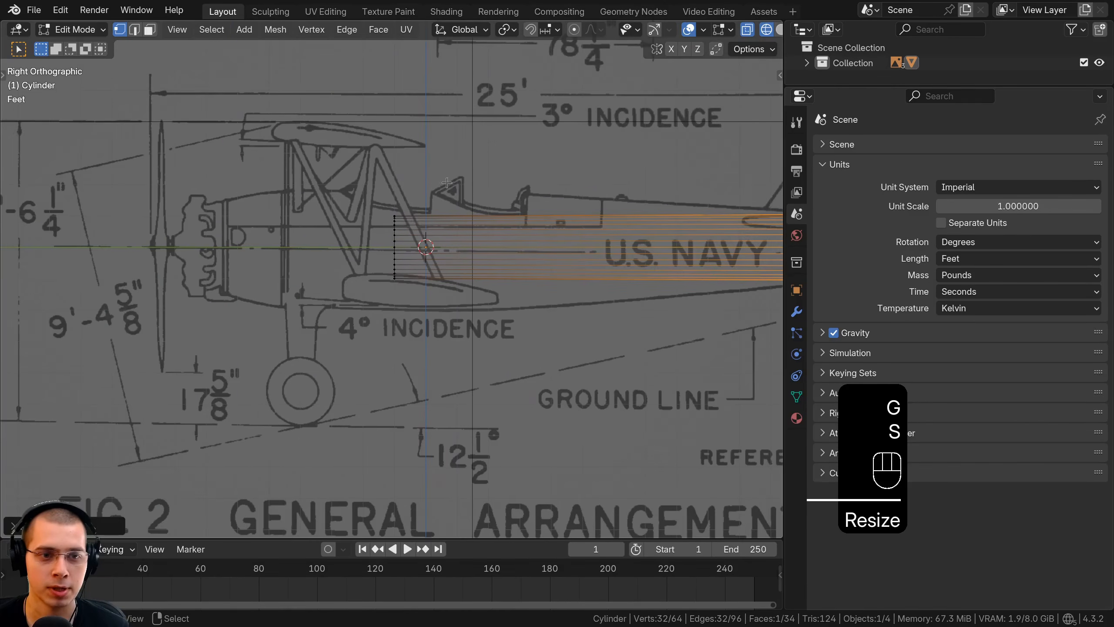
pyautogui.moveTo(361, 187); pyautogui.dragTo(448, 311)
pyautogui.press('g')
pyautogui.press('y')
pyautogui.click(289, 301)
pyautogui.press('s')
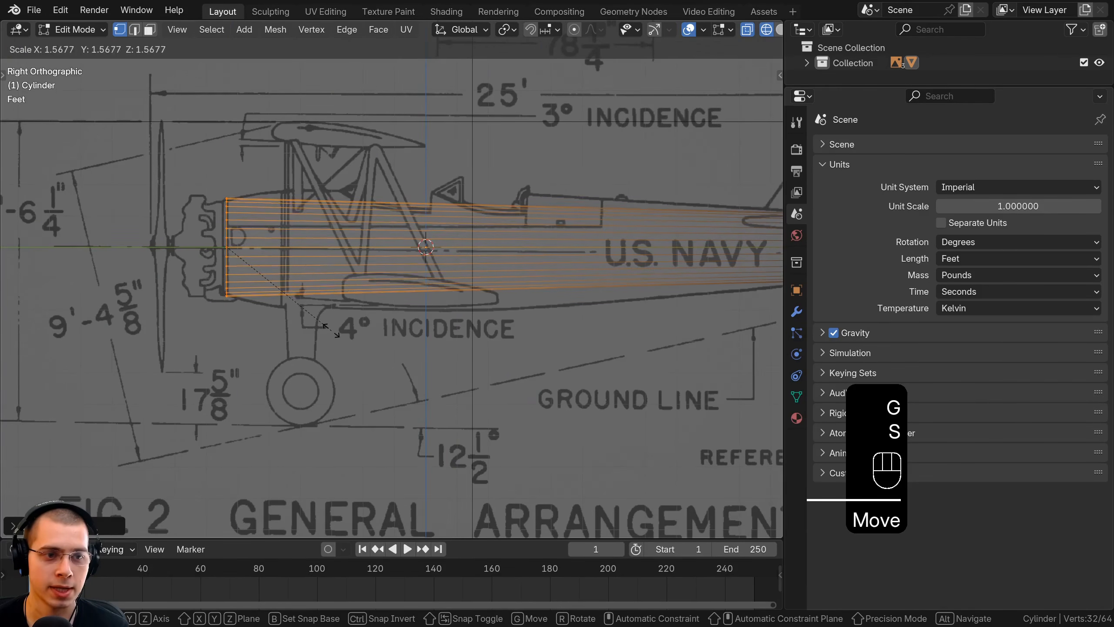
pyautogui.click(332, 332)
pyautogui.press('Tab')
# Examine the cylinder's circular outline against the engine and propeller hub in the front view.
pyautogui.press('KP_1')
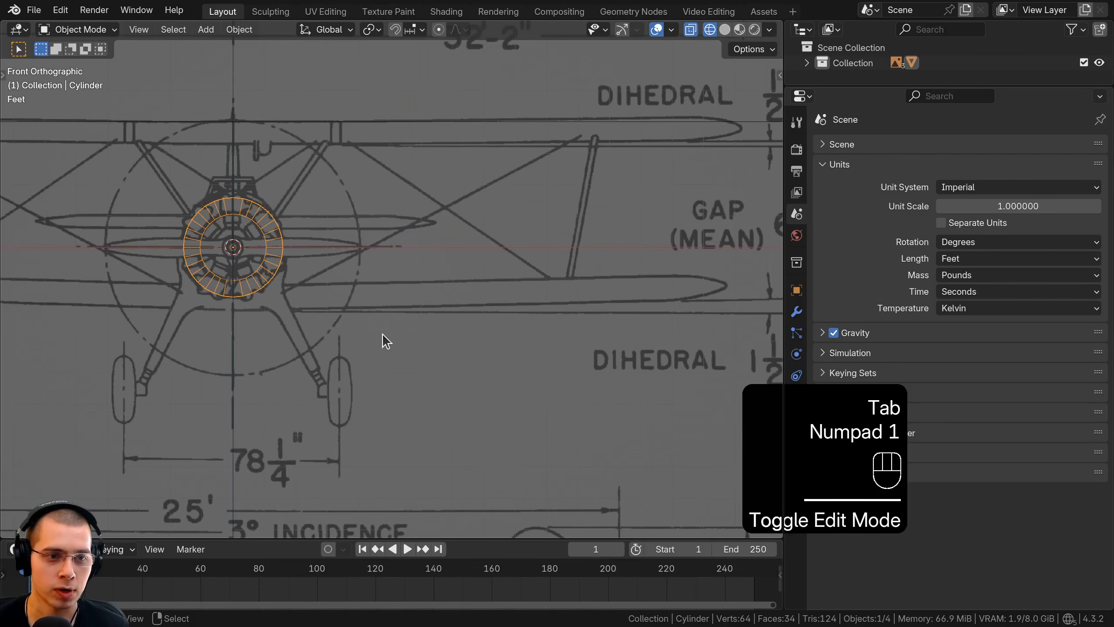
pyautogui.keyDown('shift'); pyautogui.moveTo(446, 337); pyautogui.dragTo(690, 387, button='middle'); pyautogui.keyUp('shift')
pyautogui.scroll(4, 507, 343)
pyautogui.keyDown('shift'); pyautogui.moveTo(508, 344); pyautogui.dragTo(394, 329, button='middle'); pyautogui.keyUp('shift')
pyautogui.scroll(2, 408, 246)
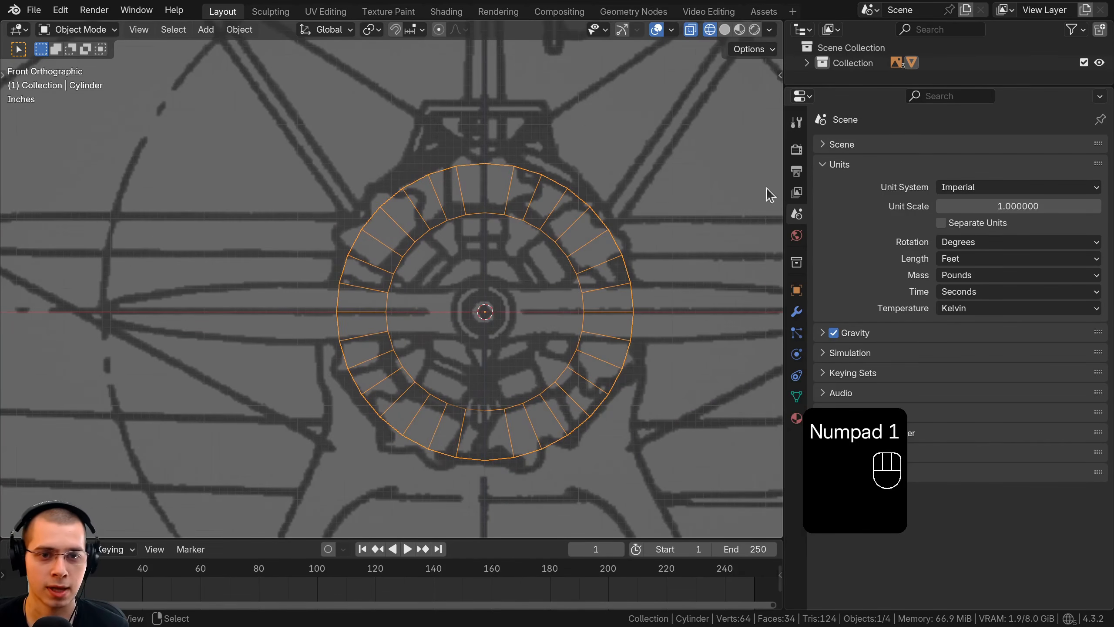
pyautogui.scroll(-5, 544, 274)
pyautogui.press('g')
pyautogui.rightClick(574, 258)
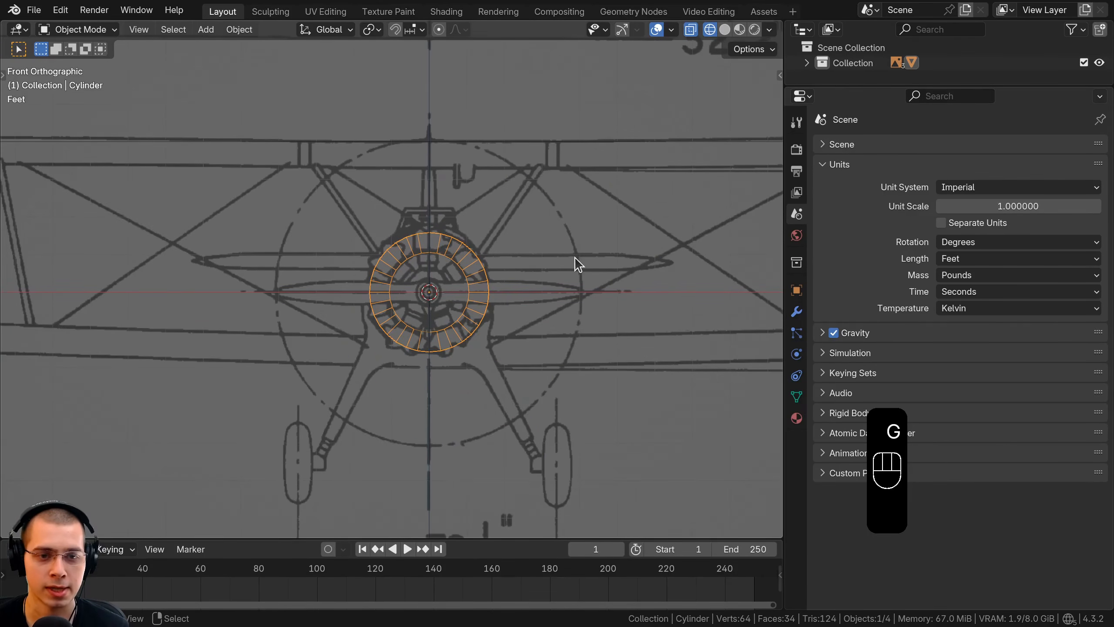
# Compare the cylinder's length and width with the drawn fuselage in the side and top views.
pyautogui.press('KP_3')
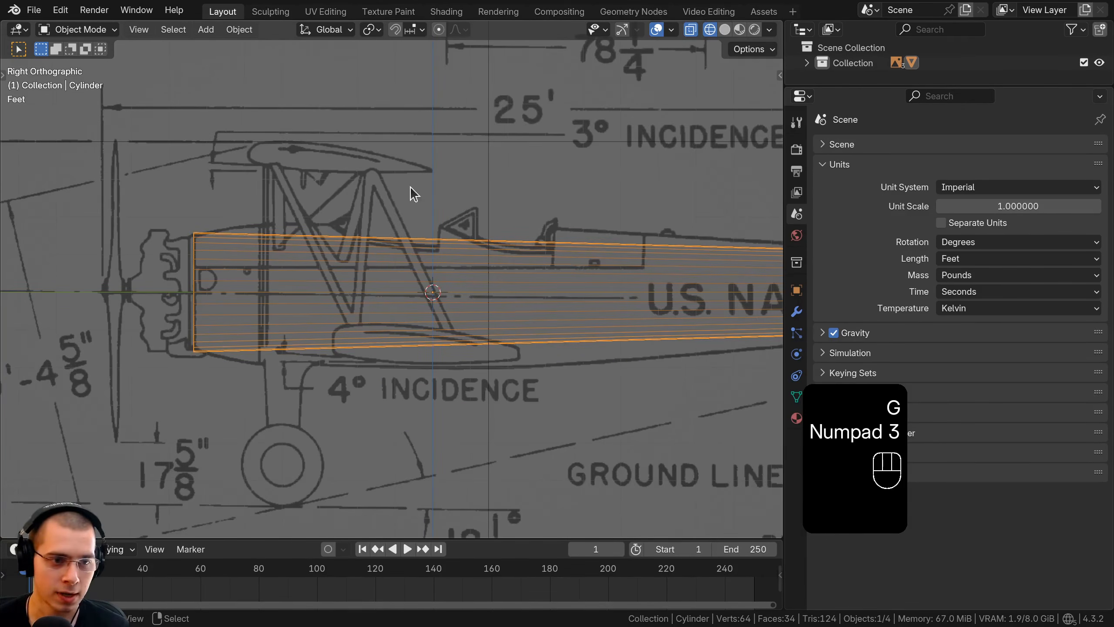
pyautogui.press('g')
pyautogui.rightClick(338, 241)
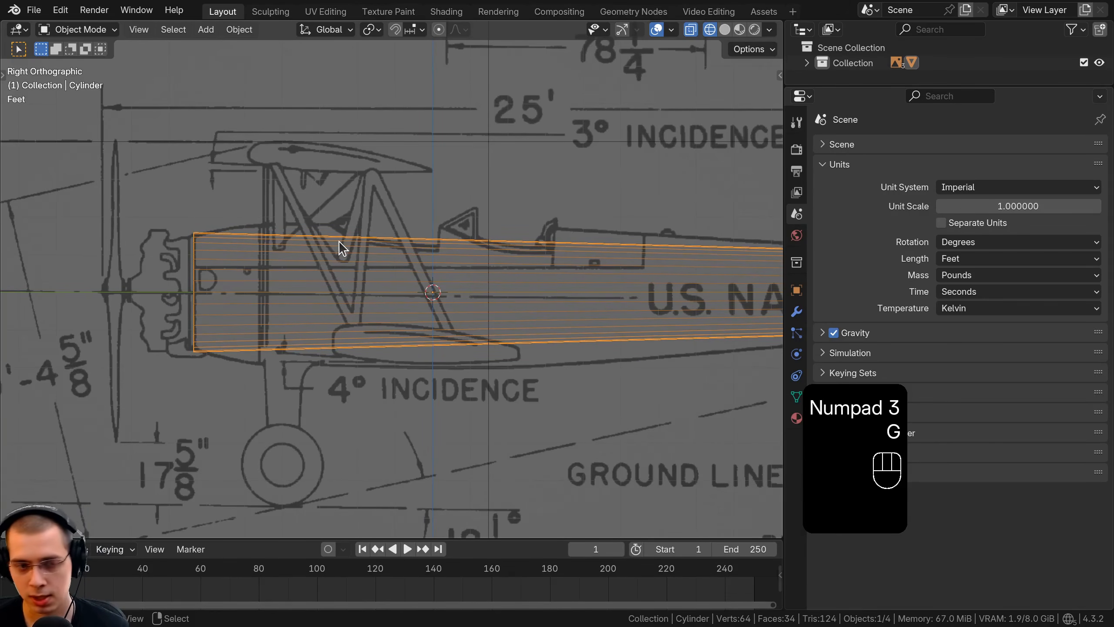
pyautogui.press('KP_7')
pyautogui.keyDown('shift'); pyautogui.moveTo(358, 294); pyautogui.dragTo(407, 382, button='middle'); pyautogui.keyUp('shift')
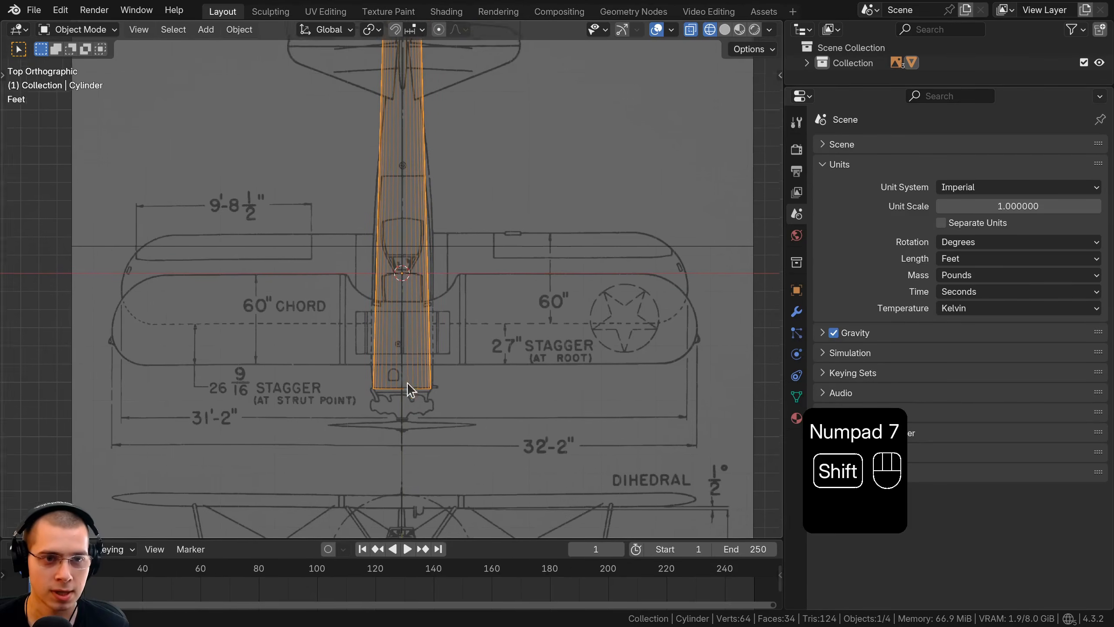
pyautogui.scroll(3, 408, 383)
pyautogui.keyDown('shift'); pyautogui.moveTo(429, 110); pyautogui.dragTo(391, 410, button='middle'); pyautogui.keyUp('shift')
pyautogui.scroll(-3, 432, 459)
pyautogui.keyDown('shift'); pyautogui.moveTo(431, 459); pyautogui.dragTo(442, 291, button='middle'); pyautogui.keyUp('shift')
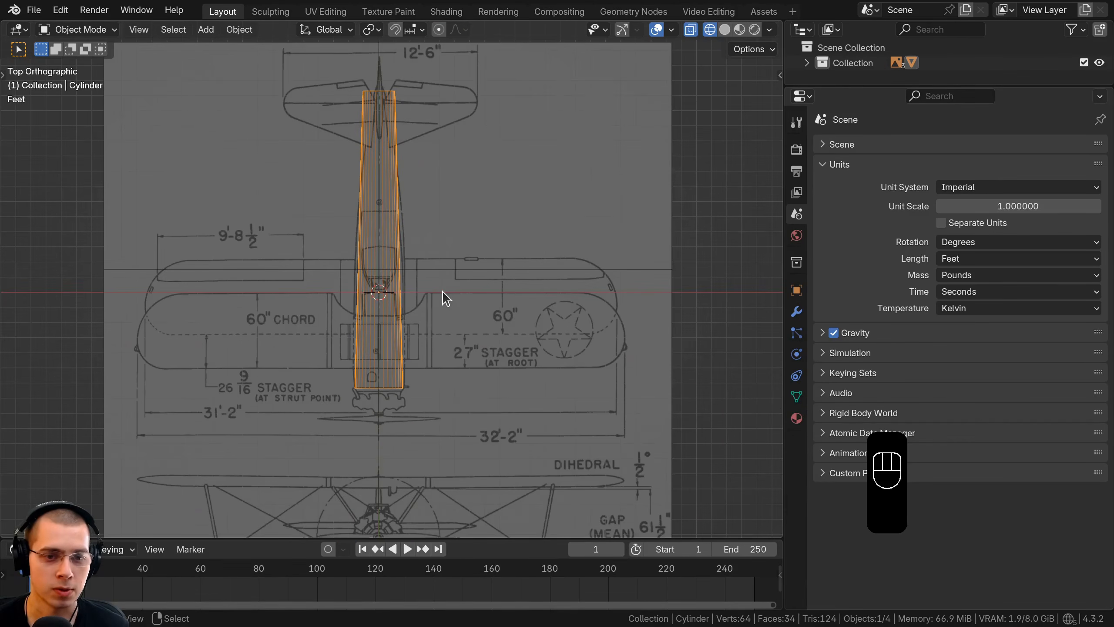
# Switch repeatedly between the front, side and top views to check that the cylinder matches all three blueprints.
pyautogui.press('KP_1')
pyautogui.press('KP_3')
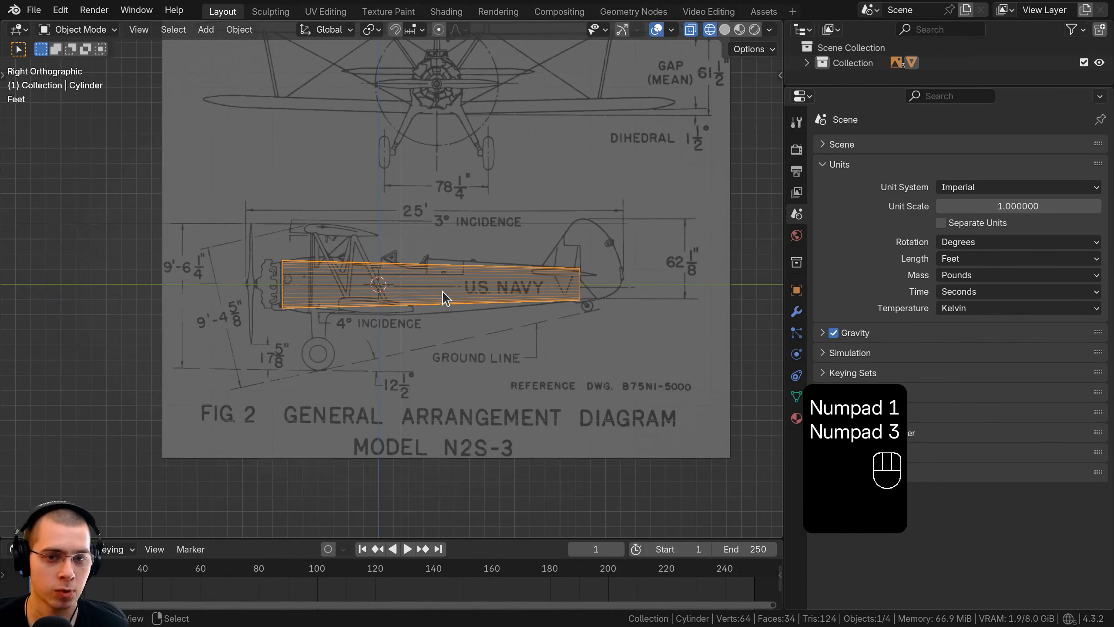
pyautogui.press('KP_7')
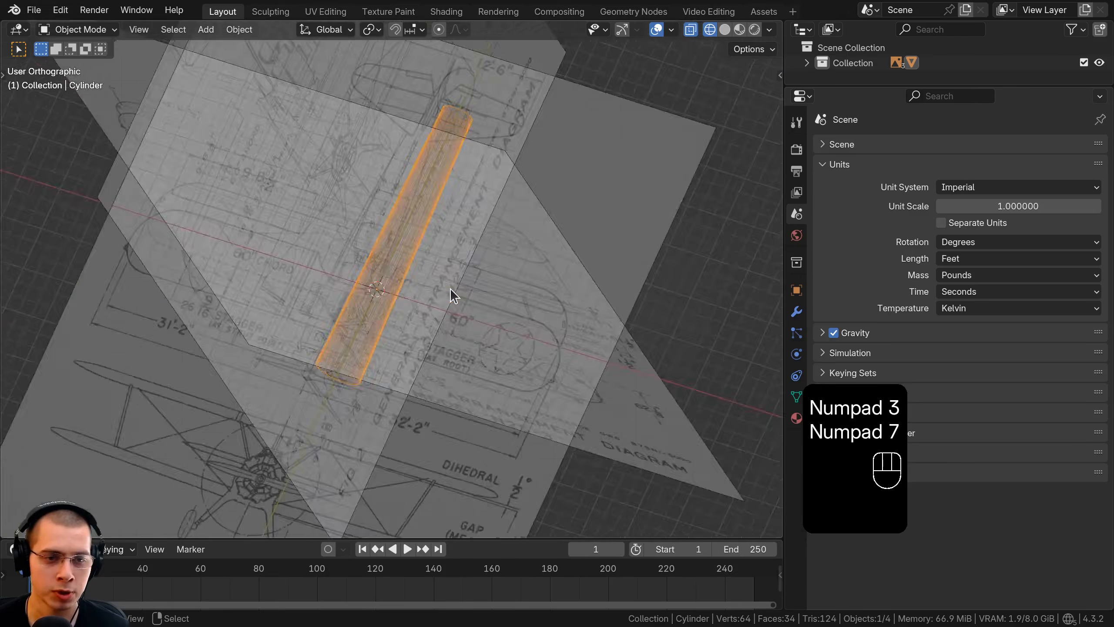
pyautogui.press('KP_3')
pyautogui.scroll(4, 450, 289)
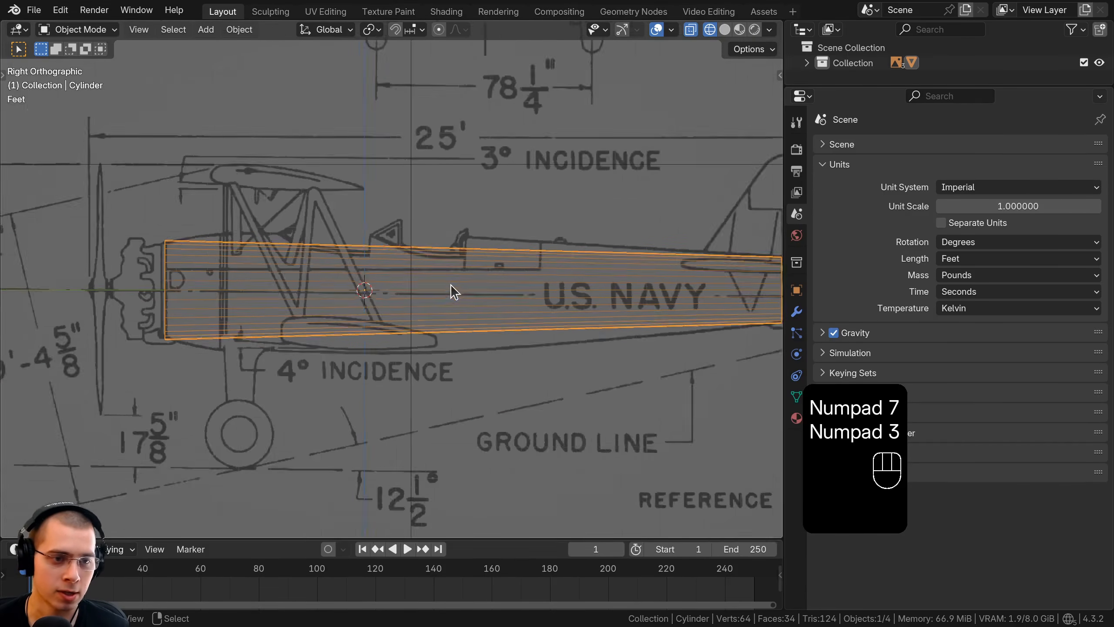
pyautogui.press('KP_7')
pyautogui.press('KP_1')
pyautogui.press('KP_3')
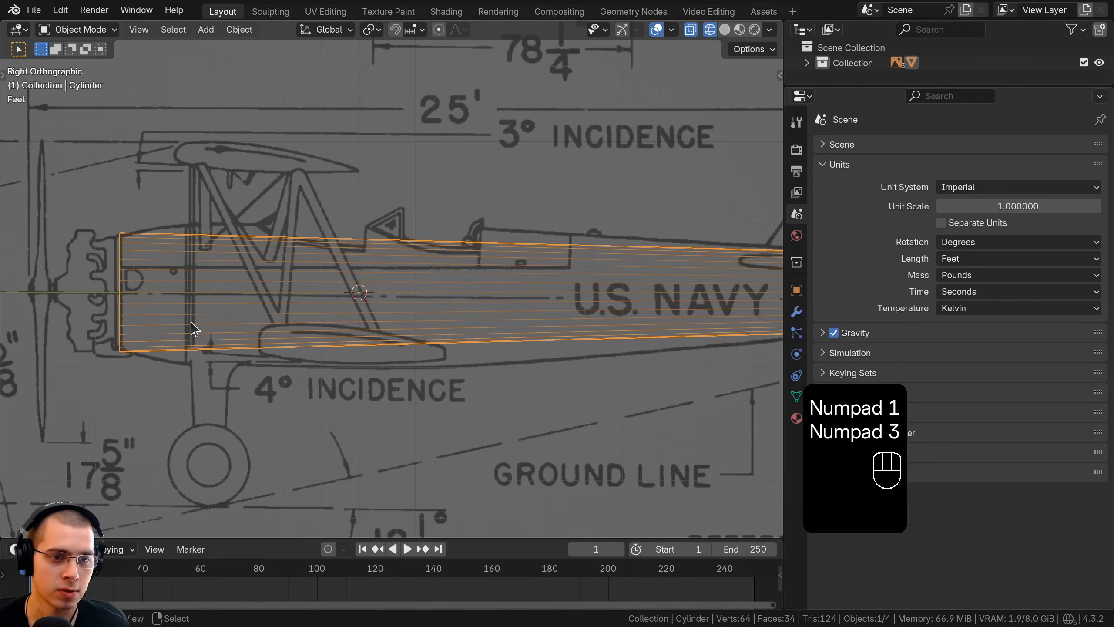
# Add a test cube over the upper wing in the top view and stretch it along X to about the drawn wingspan.
pyautogui.keyDown('shift'); pyautogui.moveTo(190, 321); pyautogui.dragTo(225, 342, button='middle'); pyautogui.keyUp('shift')
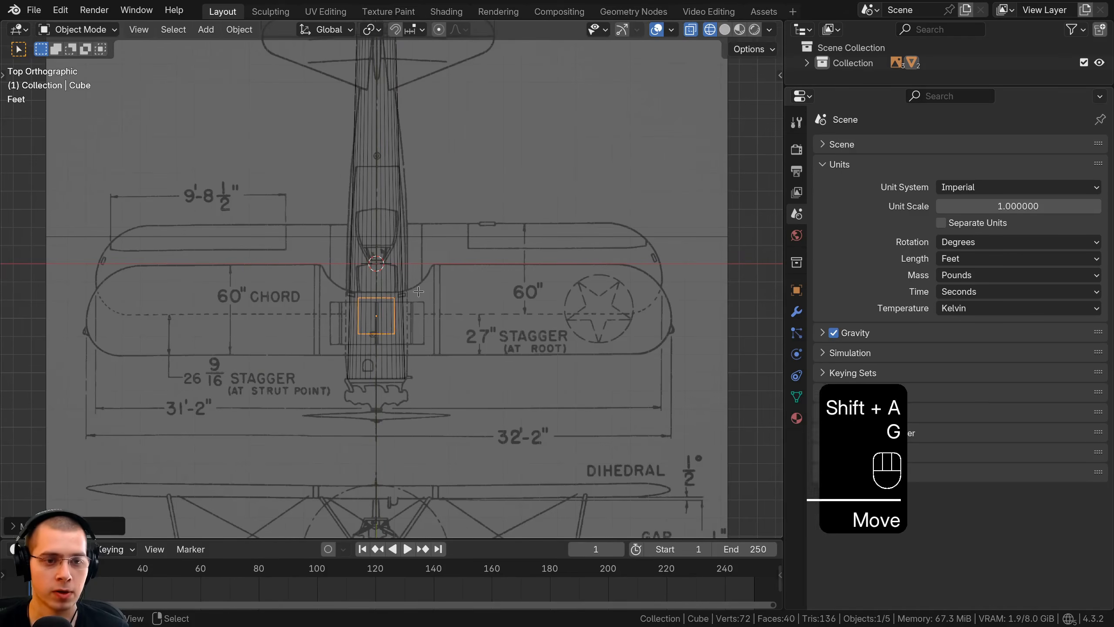
pyautogui.press('Tab')
pyautogui.press('s')
pyautogui.press('x')
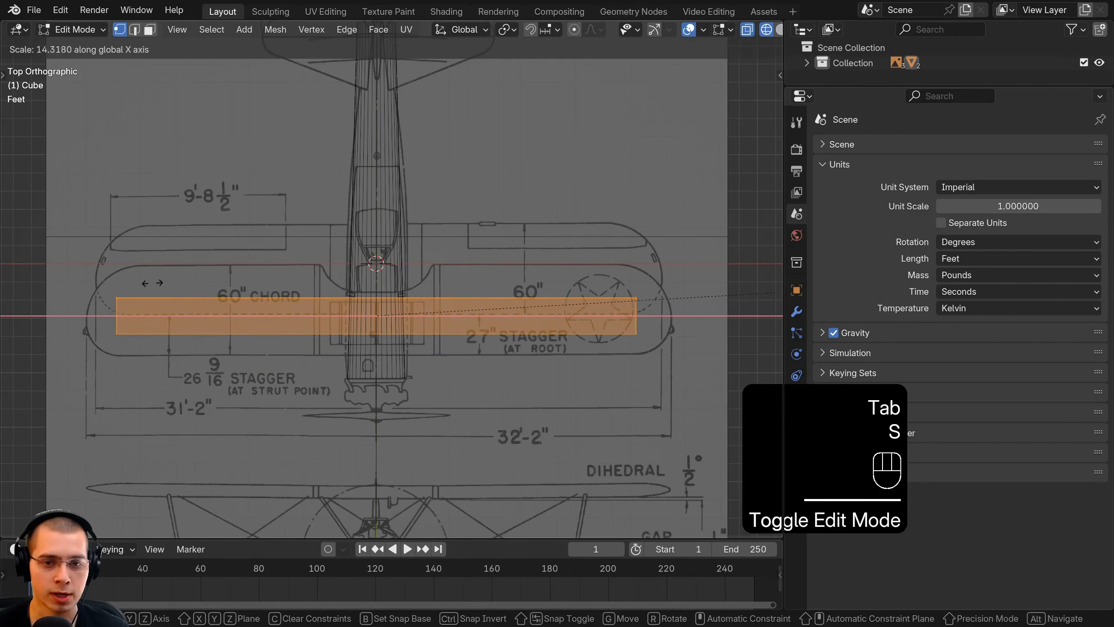
pyautogui.click(205, 282)
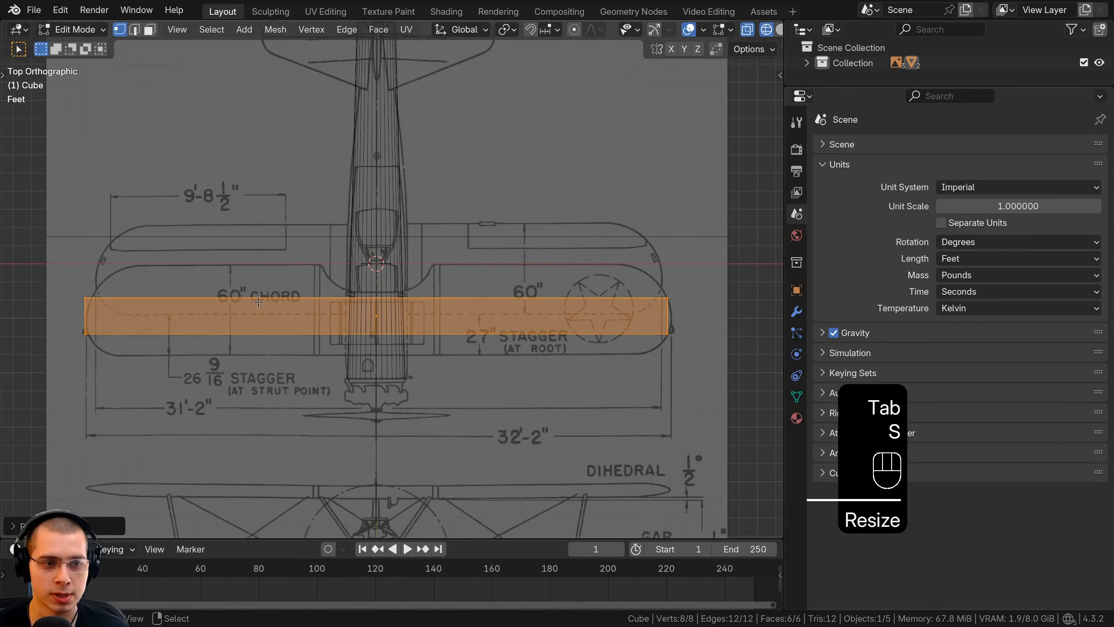
pyautogui.press('g')
pyautogui.press('s')
pyautogui.click(305, 301)
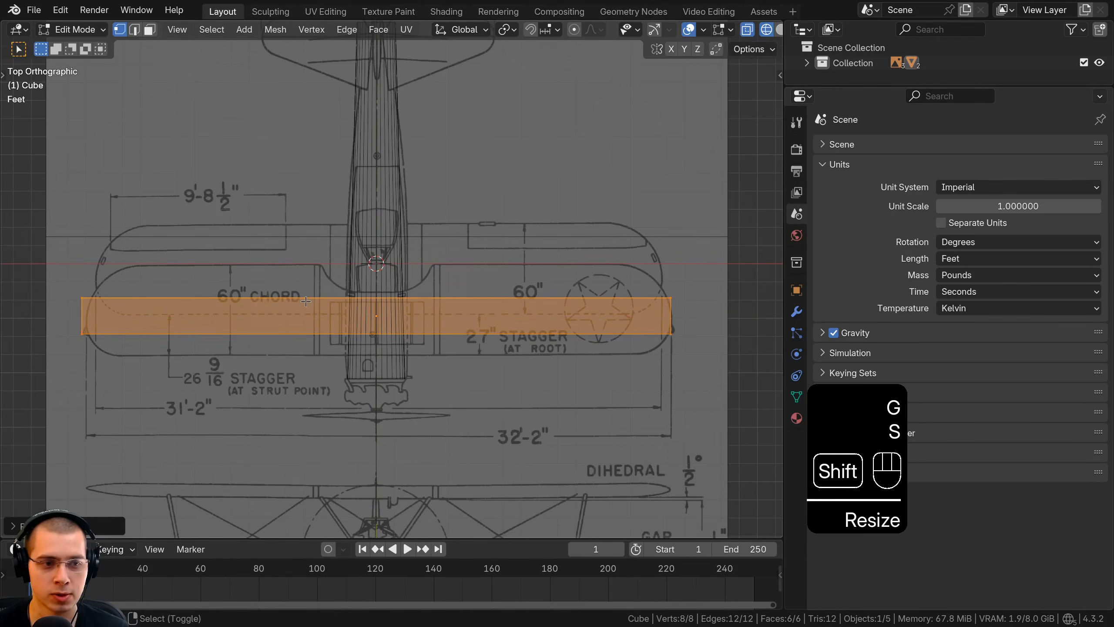
# Flatten the cube along Z in the side view and raise it to the height of the upper wing.
pyautogui.press('KP_3')
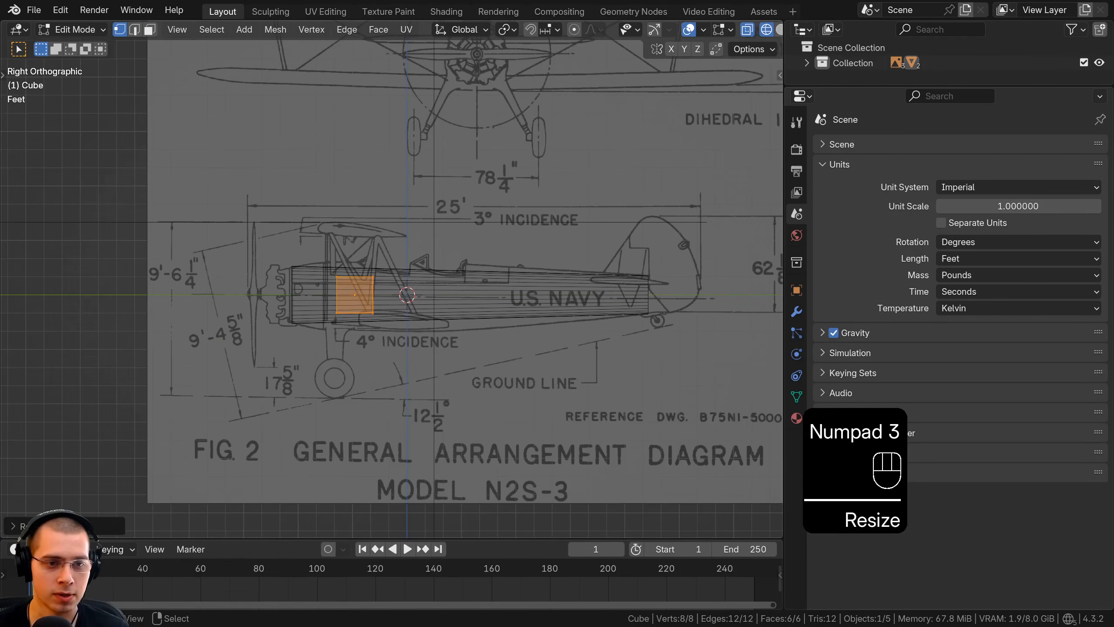
pyautogui.press('s')
pyautogui.press('z')
pyautogui.click(365, 280)
pyautogui.press('g')
pyautogui.press('z')
pyautogui.click(364, 207)
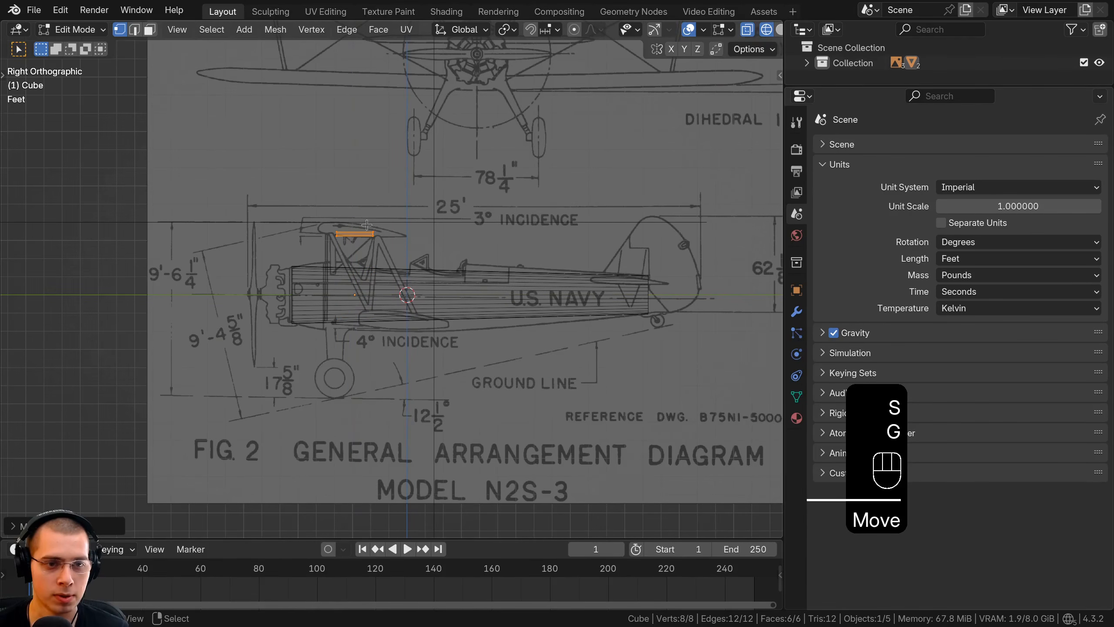
pyautogui.press('g')
pyautogui.press('z')
pyautogui.click(367, 221)
# Scale the flattened cube along Y to about the upper wing's chord and finish mesh editing.
pyautogui.press('s')
pyautogui.press('y')
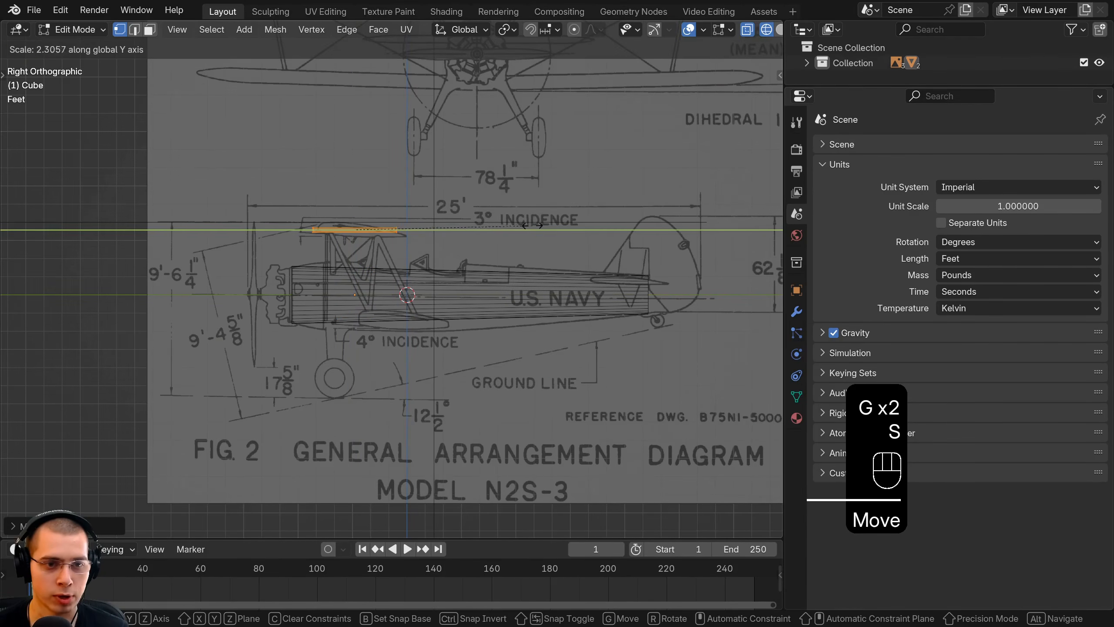
pyautogui.click(336, 201)
pyautogui.press('Tab')
# Compare the flat wing box with the drawn upper wing in the side, top and front views.
pyautogui.scroll(3, 336, 200)
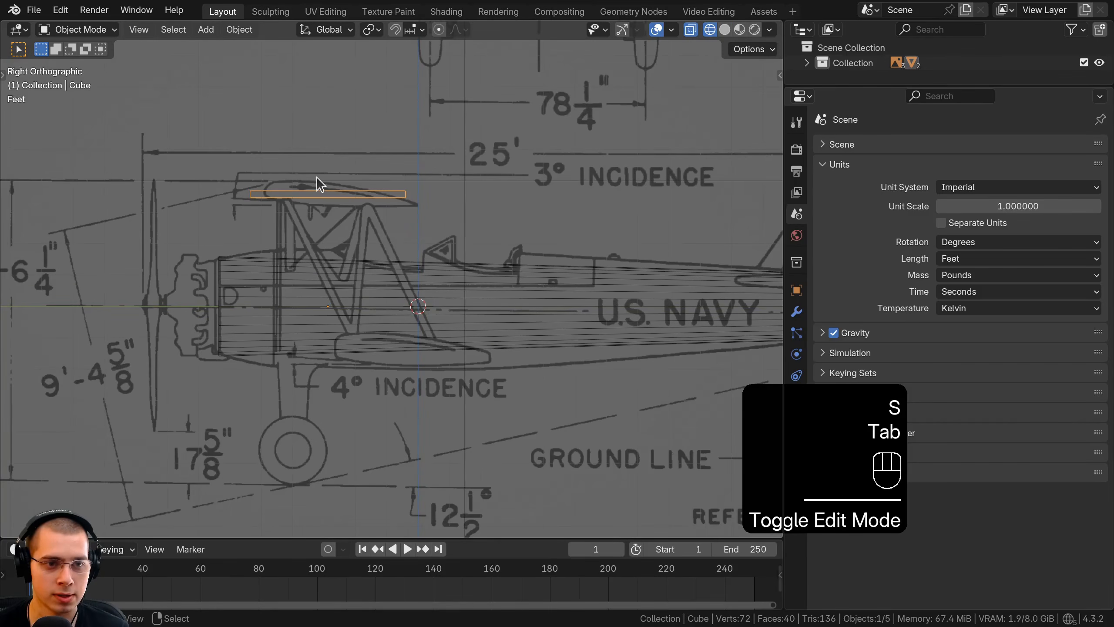
pyautogui.press('KP_7')
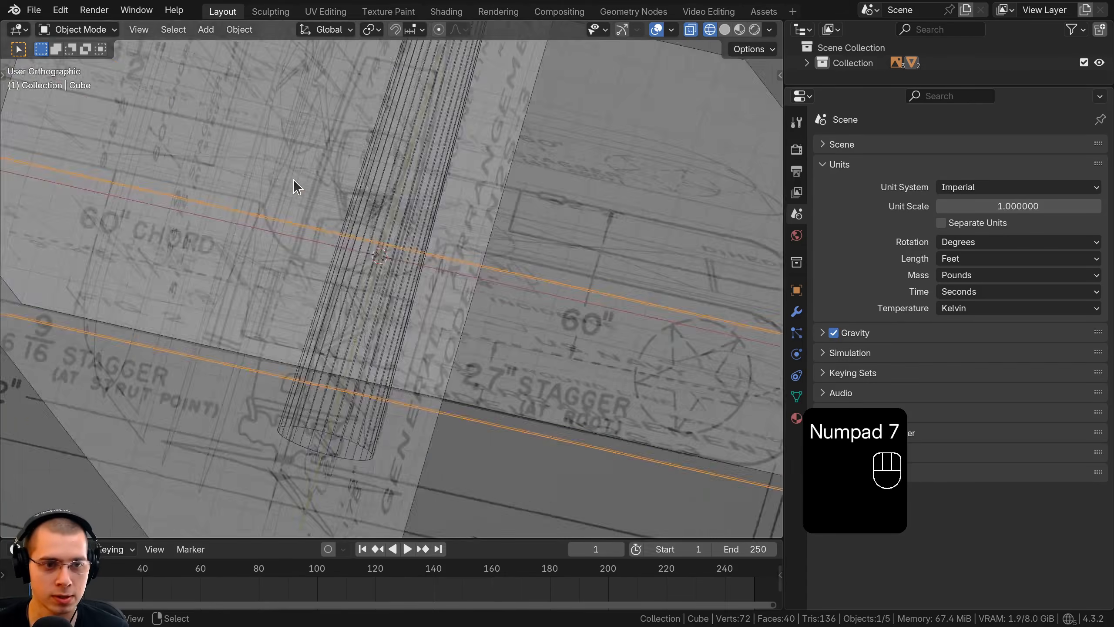
pyautogui.scroll(-2, 451, 288)
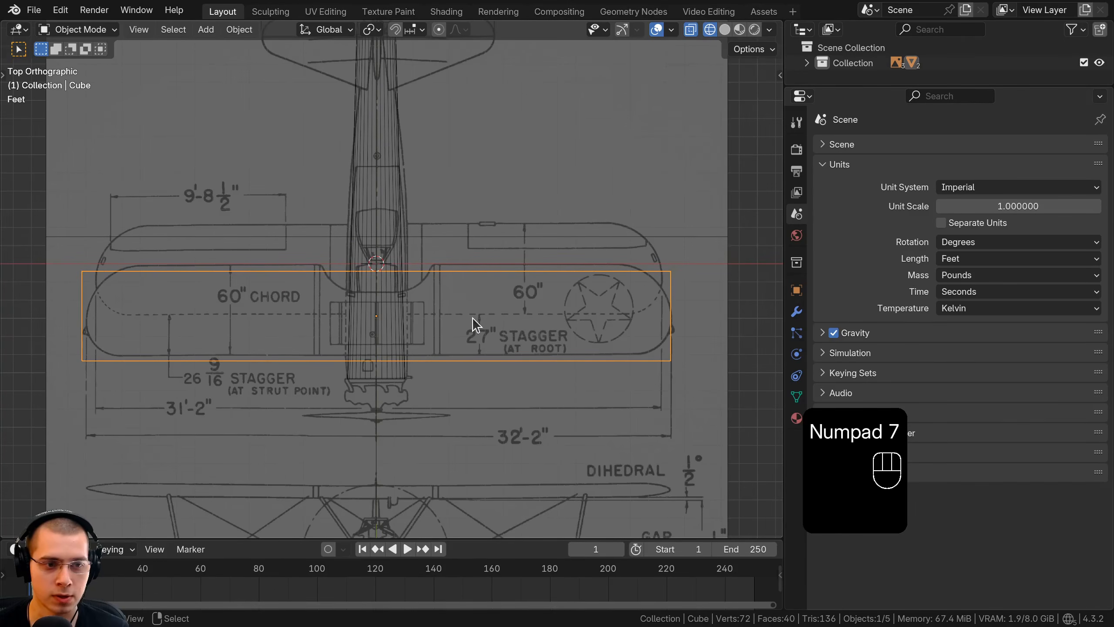
pyautogui.press('KP_1')
pyautogui.keyDown('shift'); pyautogui.moveTo(469, 321); pyautogui.dragTo(479, 298, button='middle'); pyautogui.keyUp('shift')
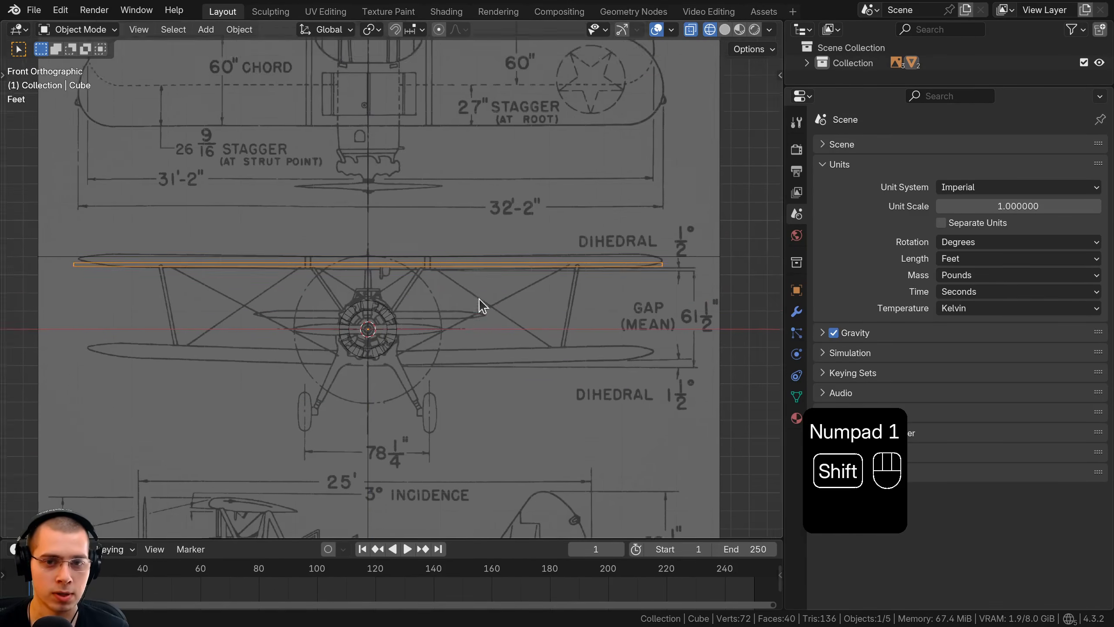
pyautogui.scroll(4, 488, 227)
pyautogui.scroll(-5, 310, 244)
pyautogui.moveTo(345, 248); pyautogui.dragTo(421, 289, button='middle')
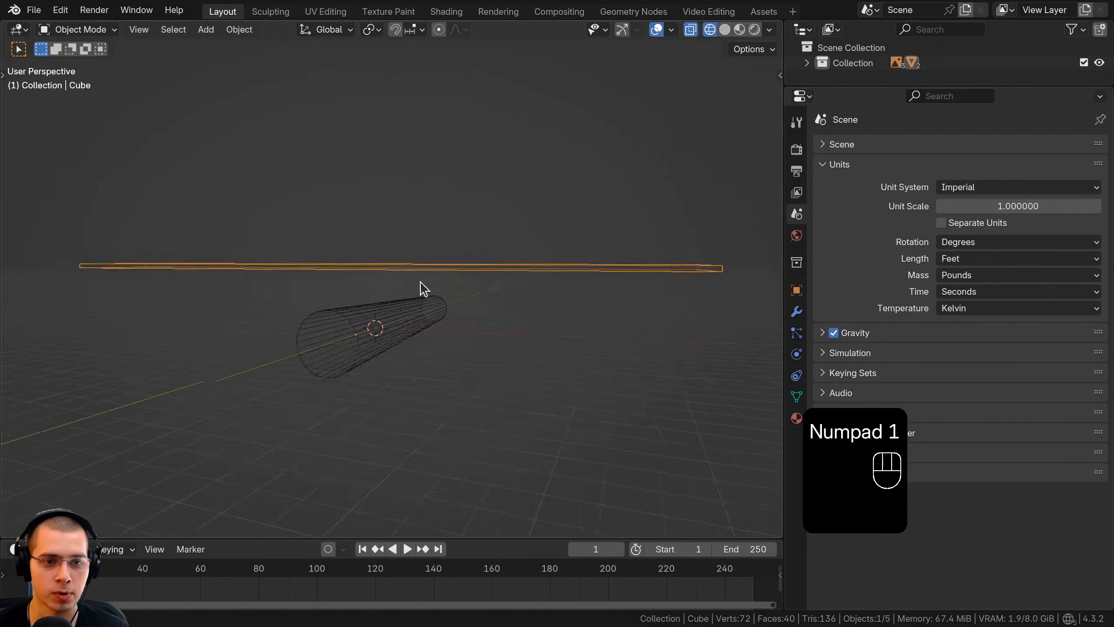
# Display the test shapes in solid shading and delete both the wing box and the fuselage cylinder.
pyautogui.press('z')
pyautogui.click(528, 300)
pyautogui.moveTo(527, 300)
pyautogui.mouseDown(button='middle')
pyautogui.moveTo(461, 303)
pyautogui.moveTo(471, 328)
pyautogui.mouseUp(button='middle')
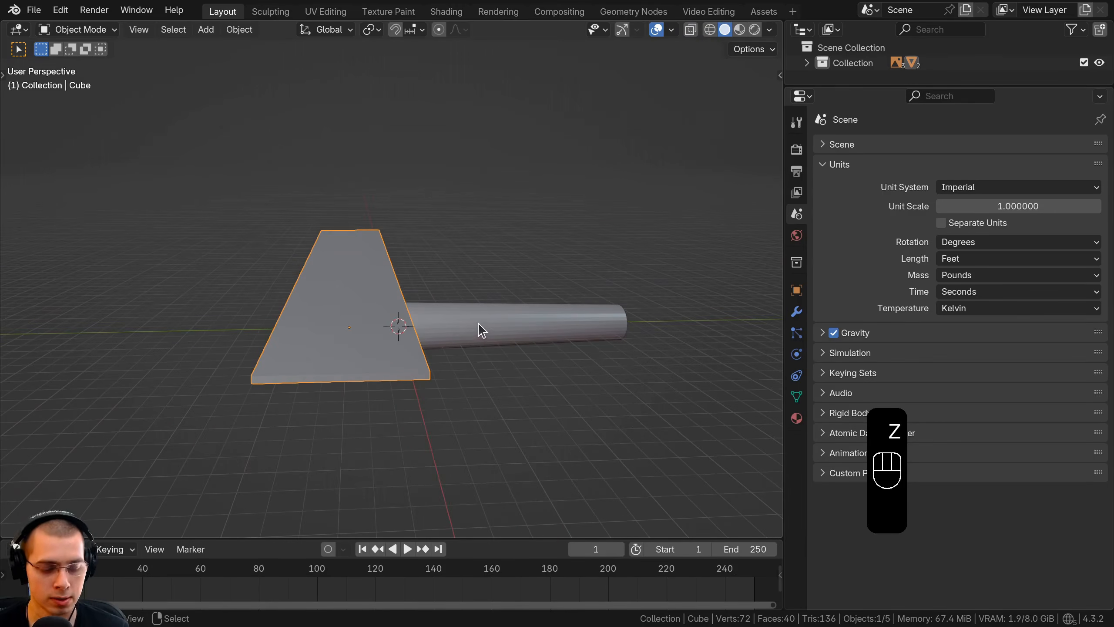
pyautogui.keyDown('shift'); pyautogui.click(466, 317); pyautogui.keyUp('shift')
pyautogui.press('x')
pyautogui.click(377, 169)
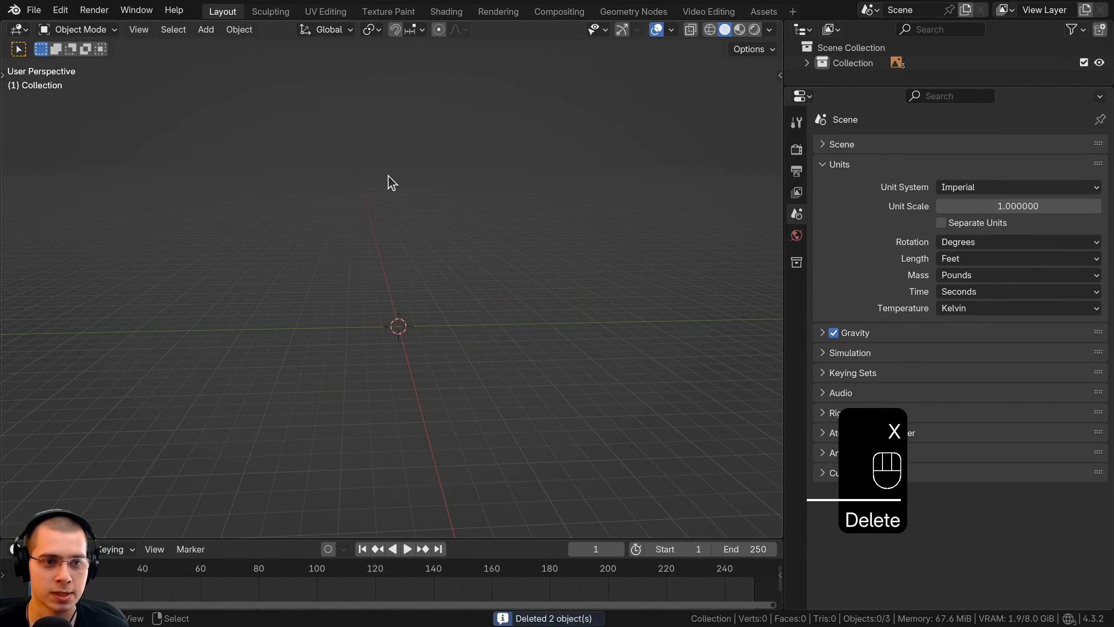
# Rename the collection that holds the reference images as Blueprints.
pyautogui.press('KP_1')
pyautogui.scroll(-2, 353, 173)
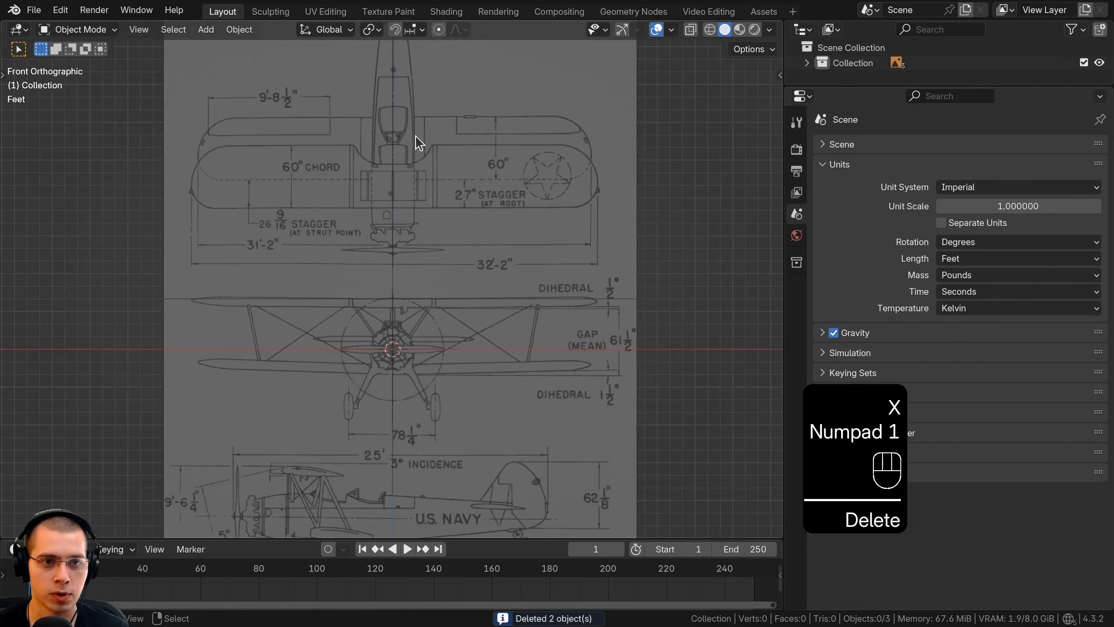
pyautogui.click(416, 136)
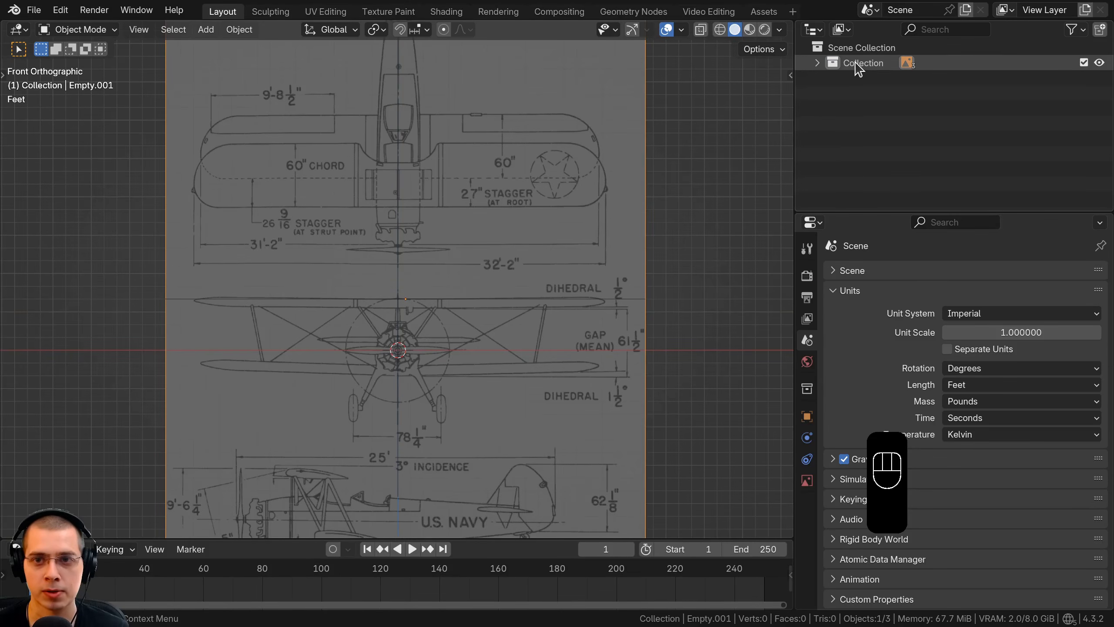
pyautogui.doubleClick(860, 64)
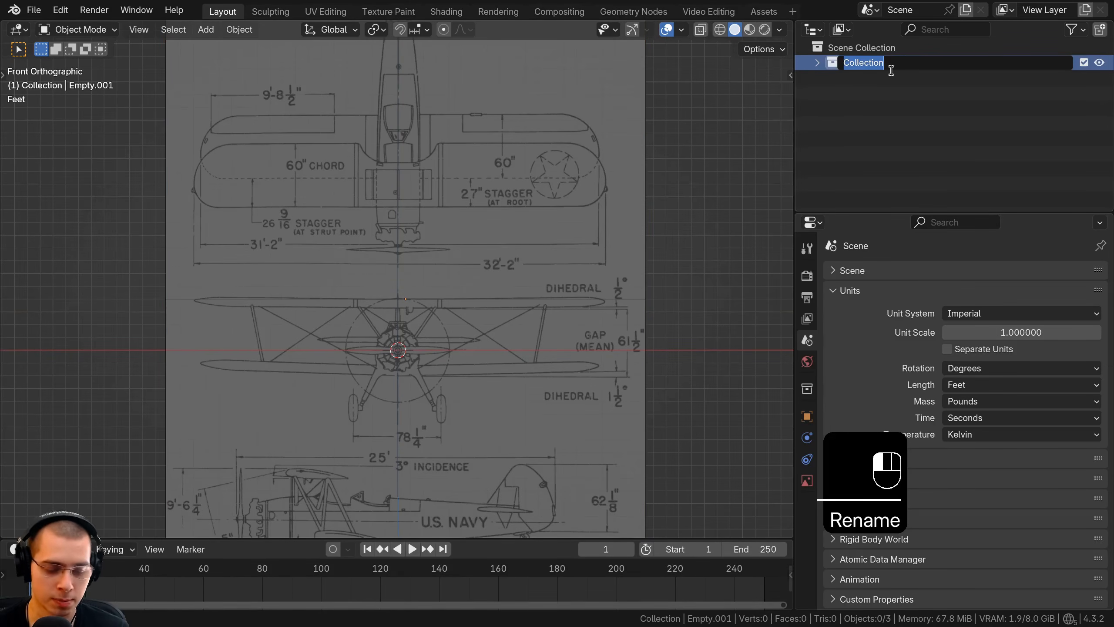
pyautogui.write('R')
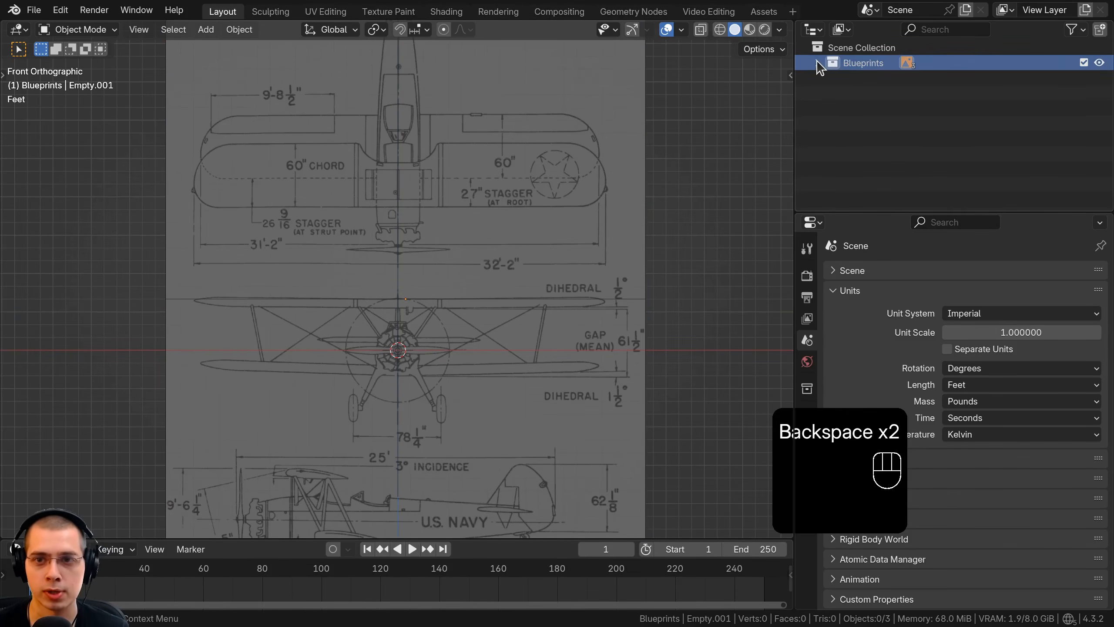
# Show the selectability restriction toggles for the scene's collections and make the Blueprints collection unselectable.
pyautogui.click(818, 64)
pyautogui.keyDown('shift'); pyautogui.moveTo(373, 170); pyautogui.dragTo(373, 174, button='middle'); pyautogui.keyUp('shift')
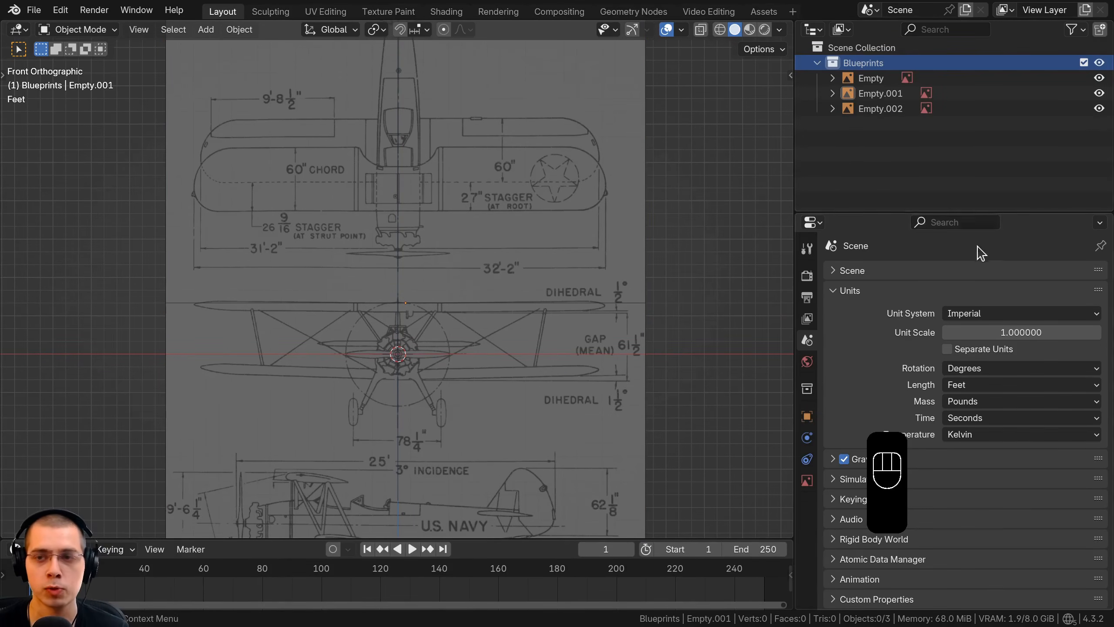
pyautogui.click(1078, 30)
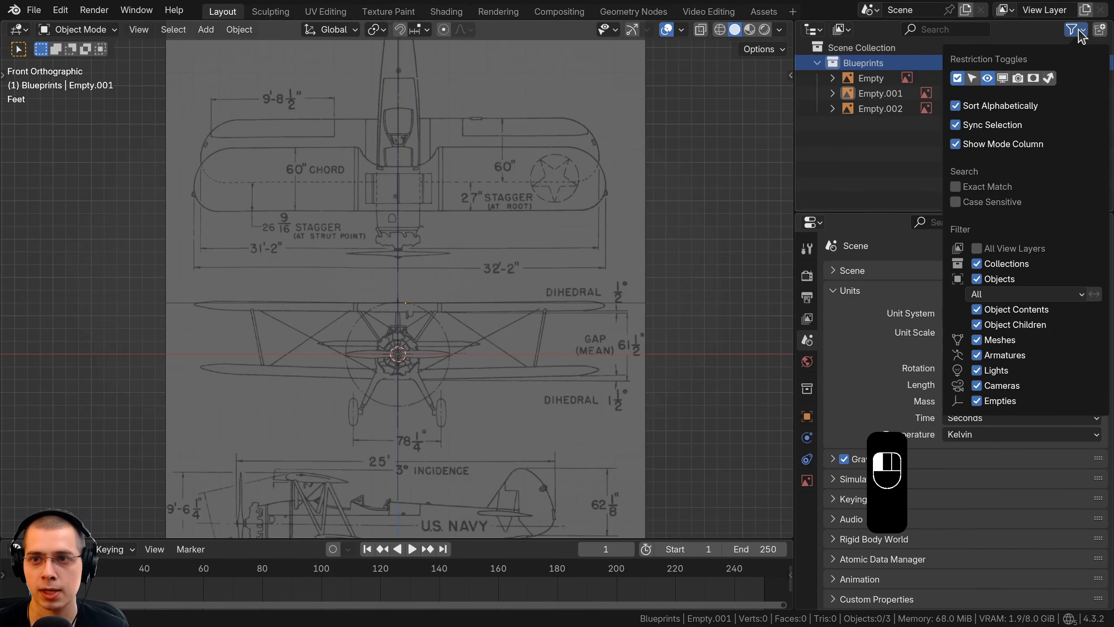
pyautogui.click(972, 80)
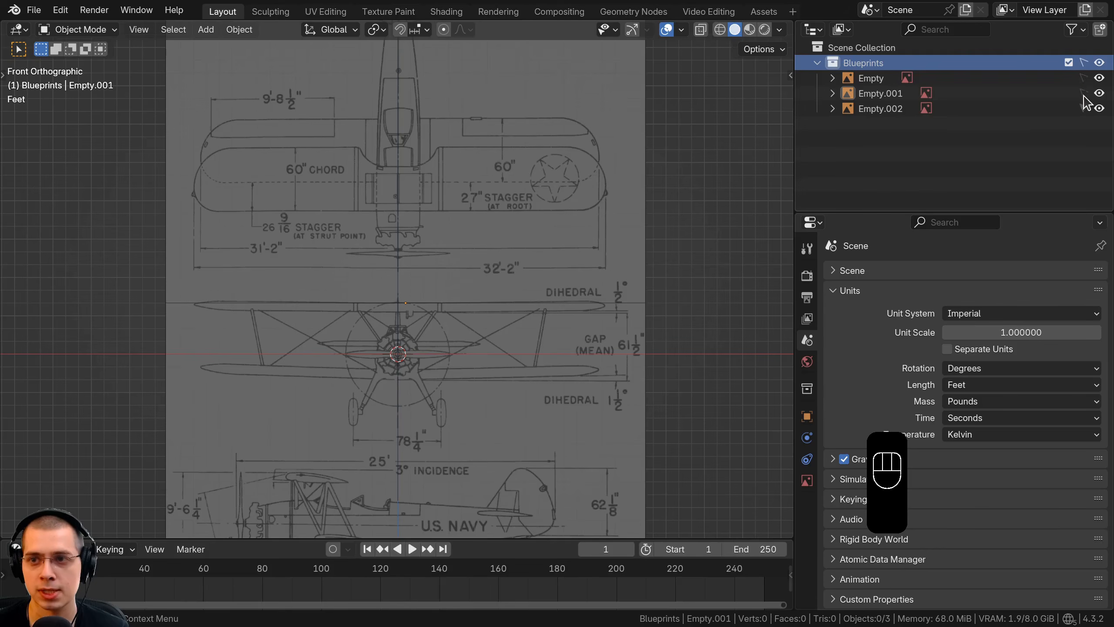
pyautogui.click(1083, 63)
# Check from the front and side views whether the blueprint images can still be selected or moved in the viewport.
pyautogui.scroll(-5, 423, 185)
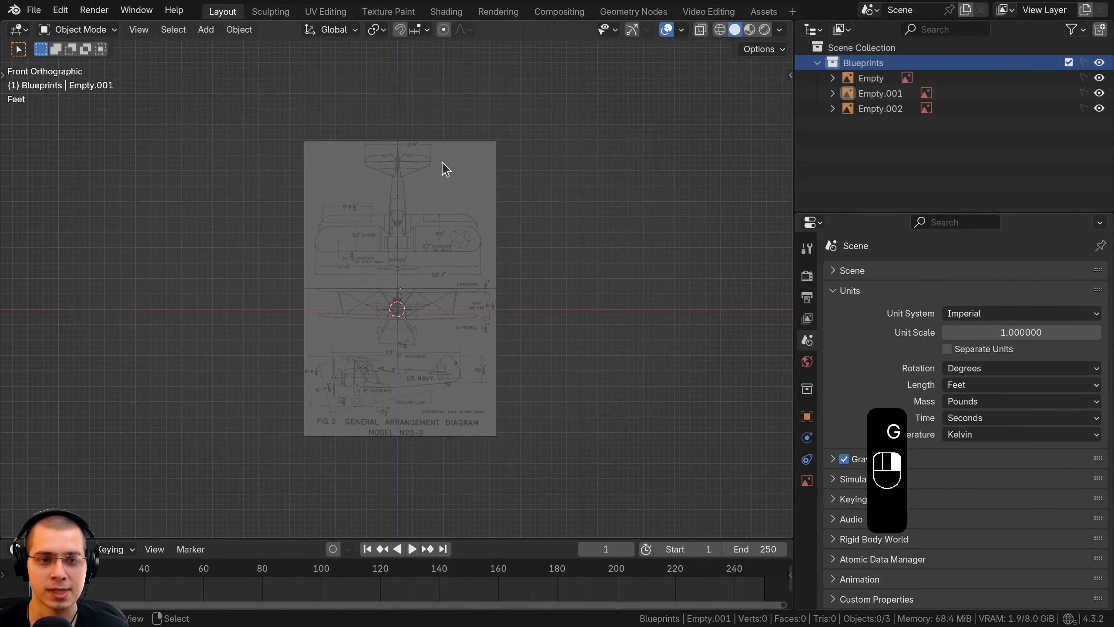
pyautogui.rightClick(883, 95)
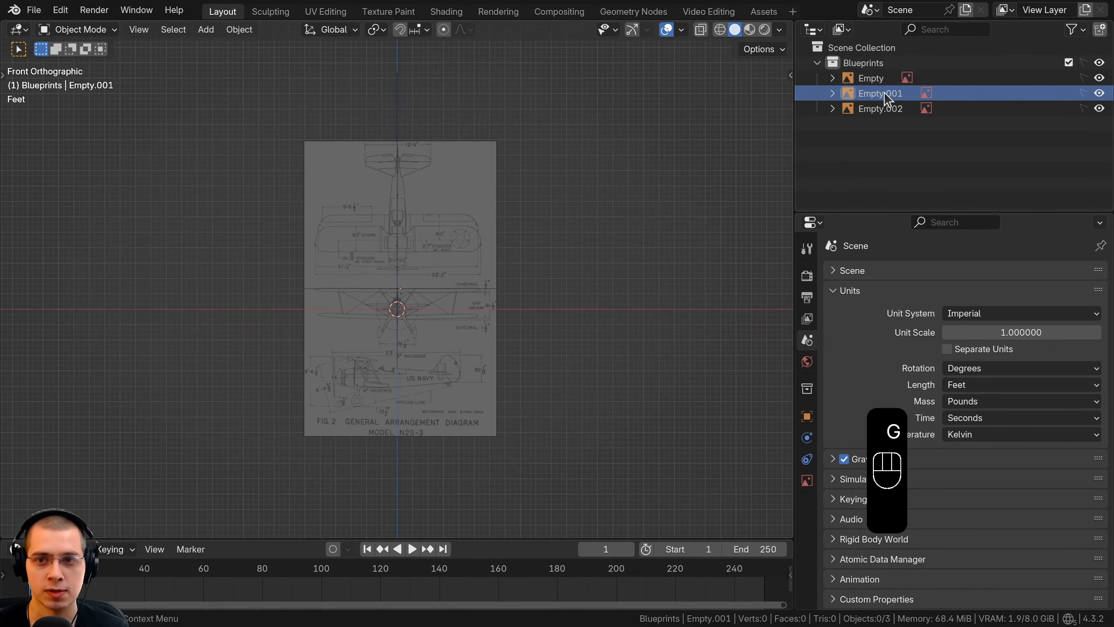
pyautogui.click(883, 92)
pyautogui.press('KP_3')
pyautogui.press('KP_6')
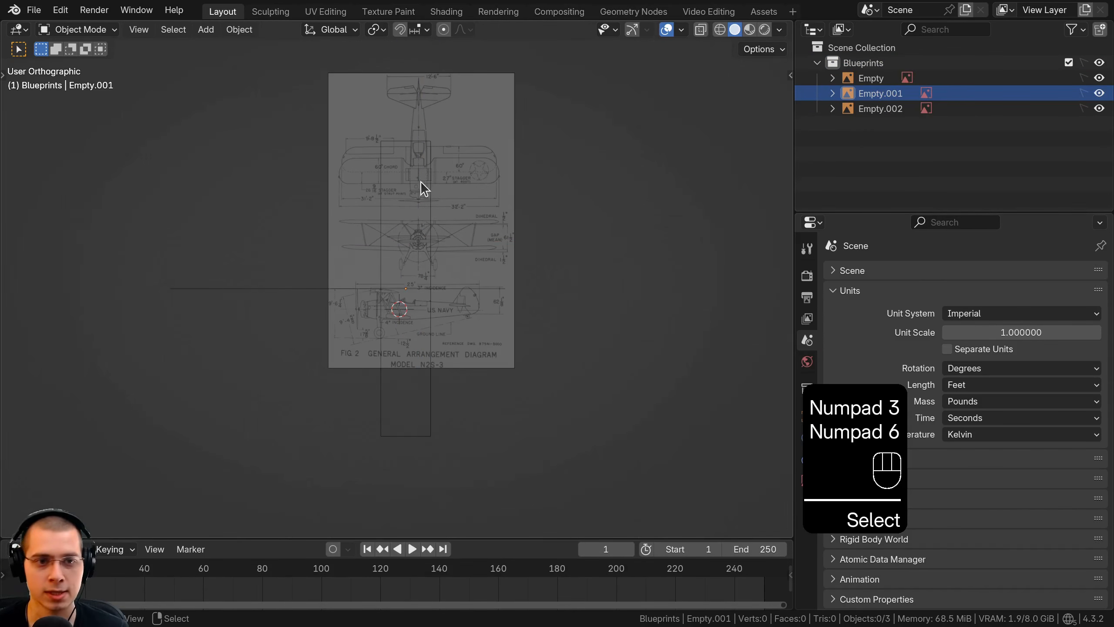
pyautogui.press('KP_4')
pyautogui.press('KP_1')
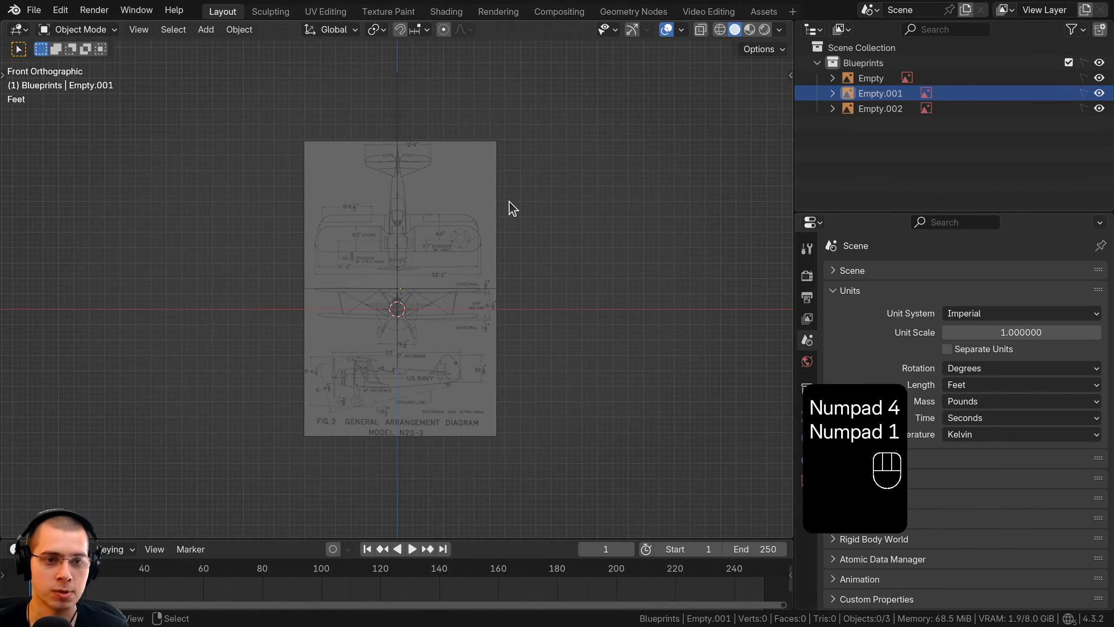
pyautogui.press('KP_3')
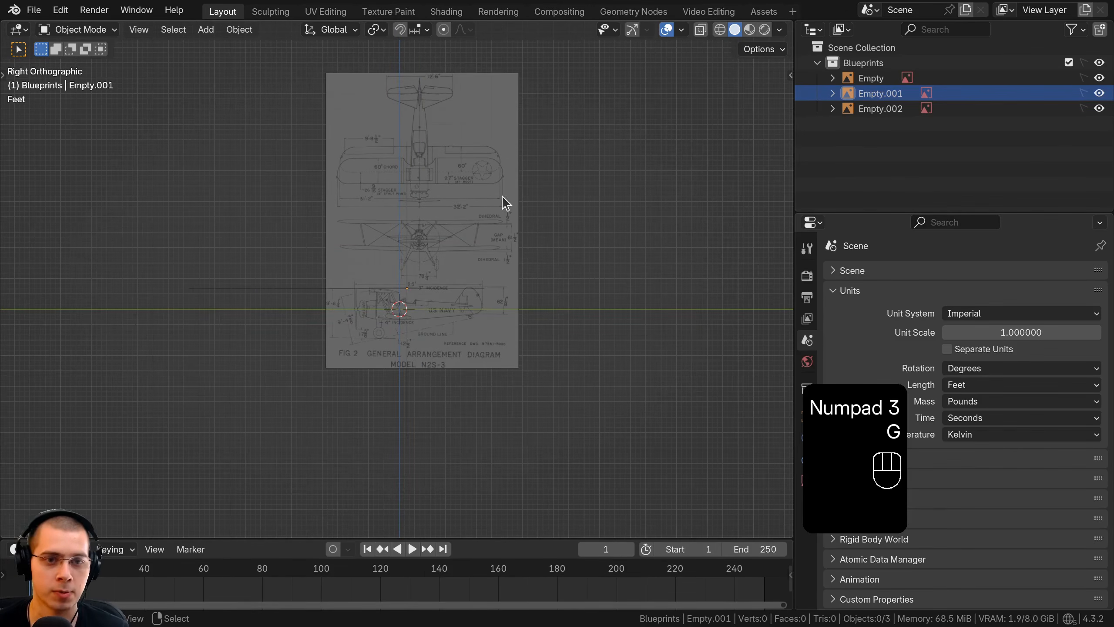
pyautogui.keyDown('shift'); pyautogui.moveTo(502, 196); pyautogui.dragTo(529, 186, button='middle'); pyautogui.keyUp('shift')
pyautogui.scroll(3, 529, 186)
pyautogui.keyDown('shift'); pyautogui.moveTo(357, 367); pyautogui.dragTo(373, 326, button='middle'); pyautogui.keyUp('shift')
pyautogui.press('KP_1')
# Collapse the Blueprints collection and give it a red color tag.
pyautogui.click(818, 63)
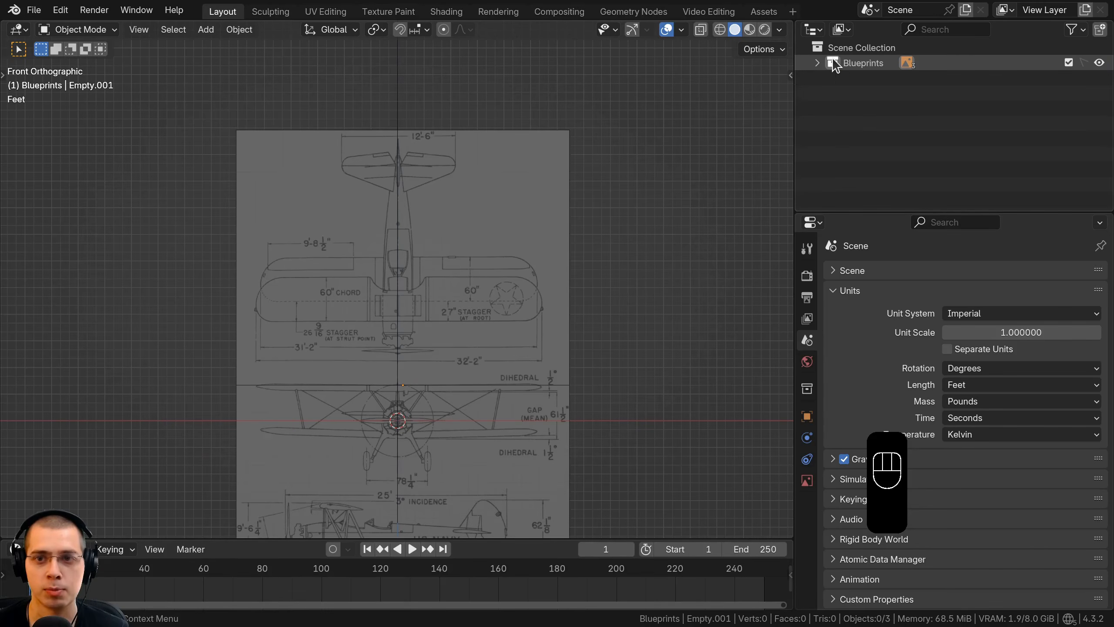
pyautogui.rightClick(833, 62)
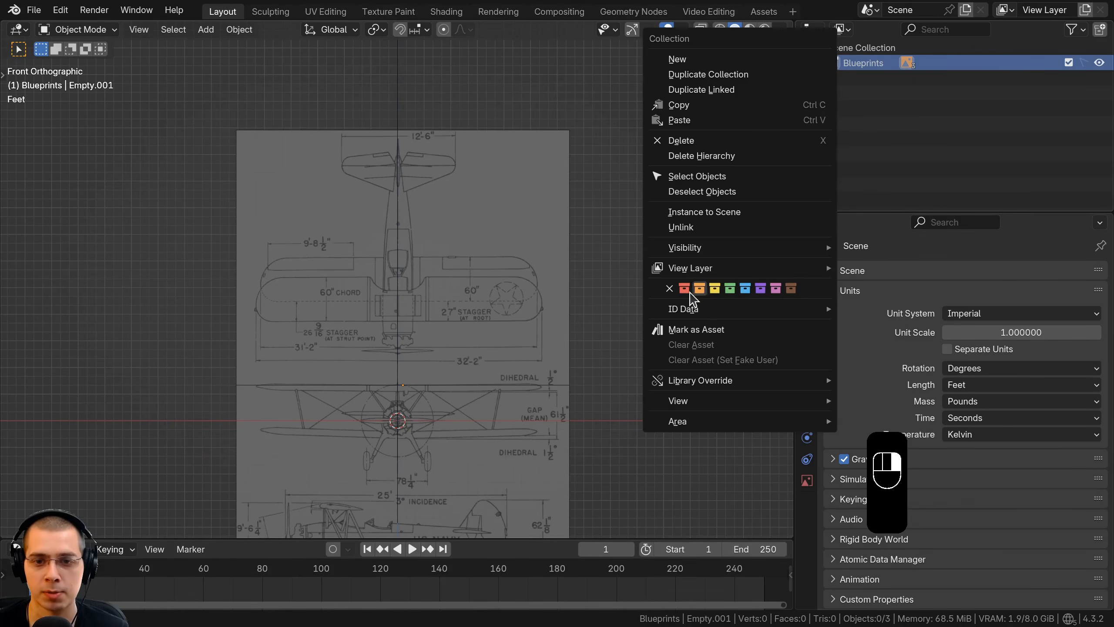
pyautogui.click(685, 287)
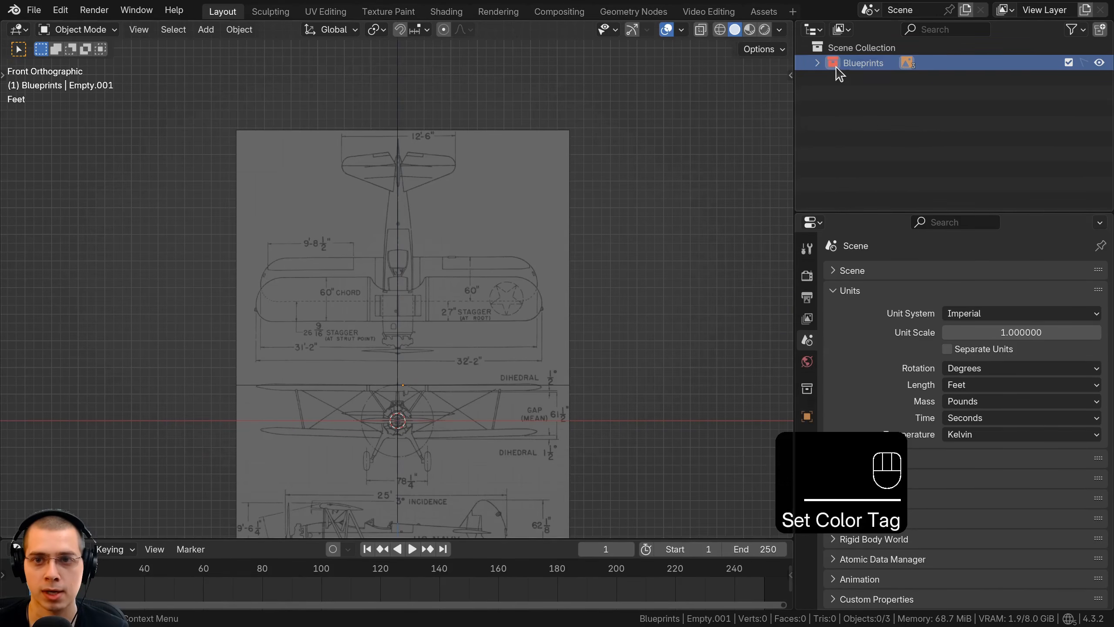
pyautogui.rightClick(836, 66)
pyautogui.press('Escape')
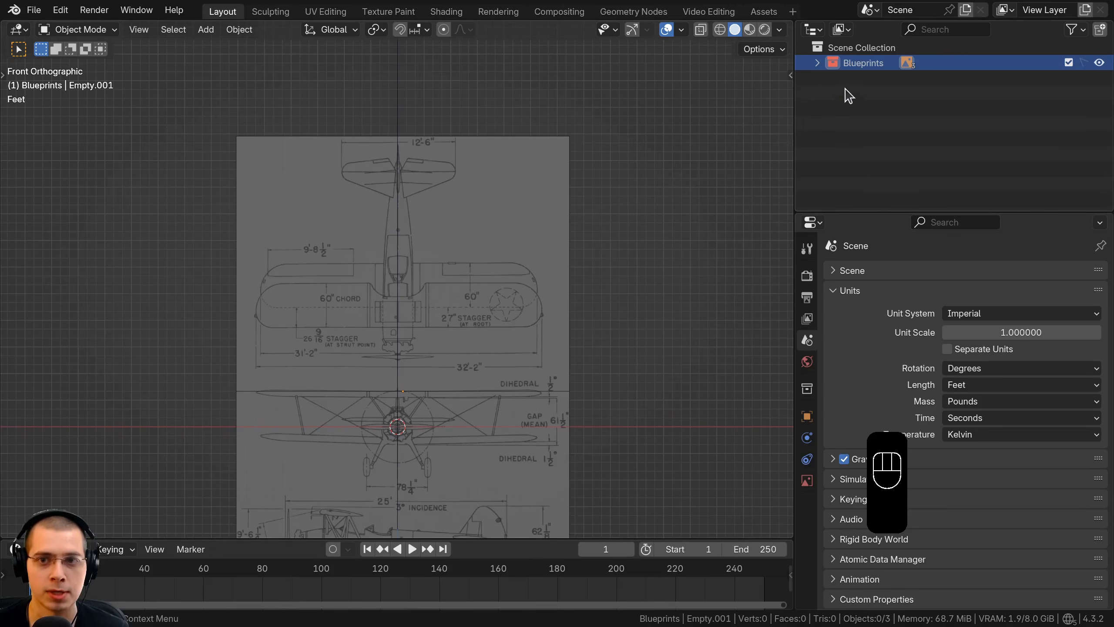
# Rename the three reference images as Blueprints 1, Blueprints 2 and Blueprints 3.
pyautogui.click(818, 62)
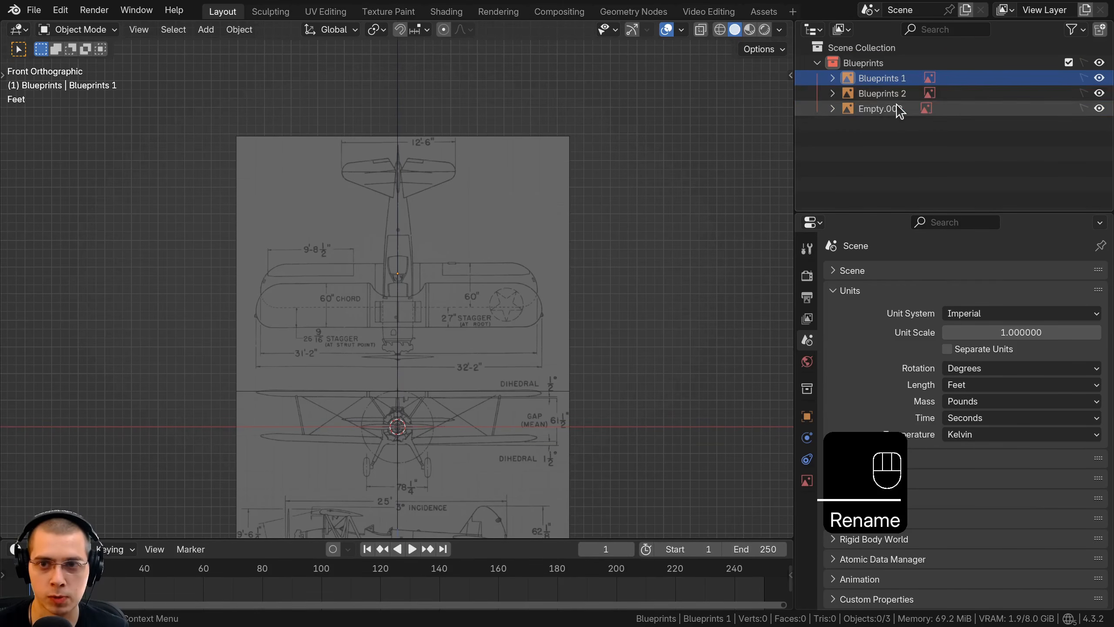
pyautogui.doubleClick(905, 105)
pyautogui.write('Blueprints 1')
pyautogui.press('BackSpace')
pyautogui.write('3')
pyautogui.press('Return')
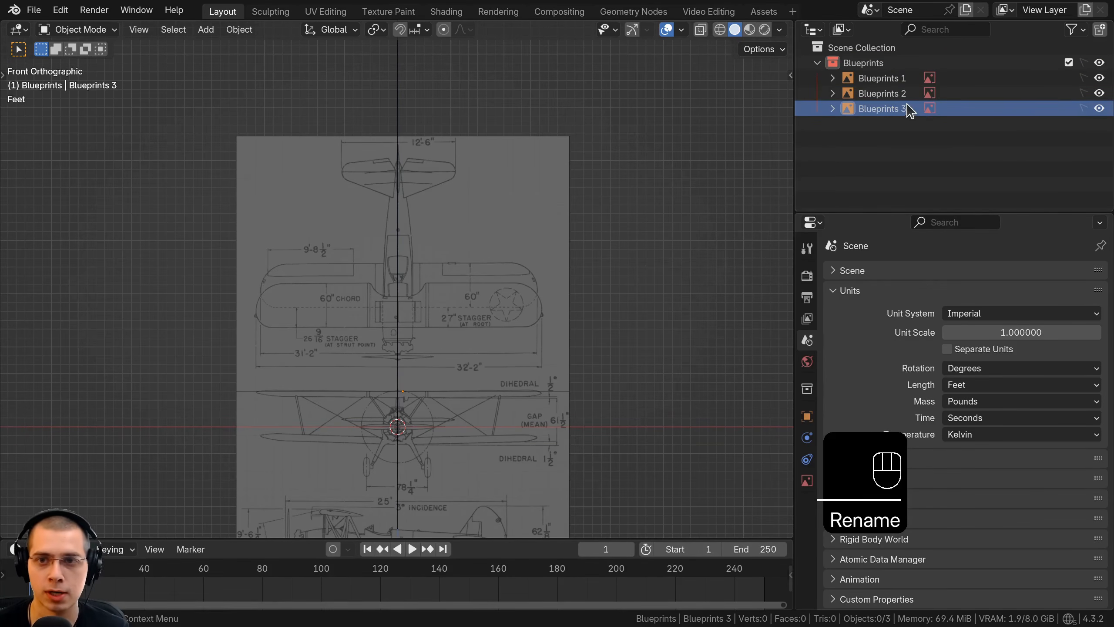
# Collapse the Blueprints collection and create a new collection named Boeing-Stearman Model 75.
pyautogui.click(818, 63)
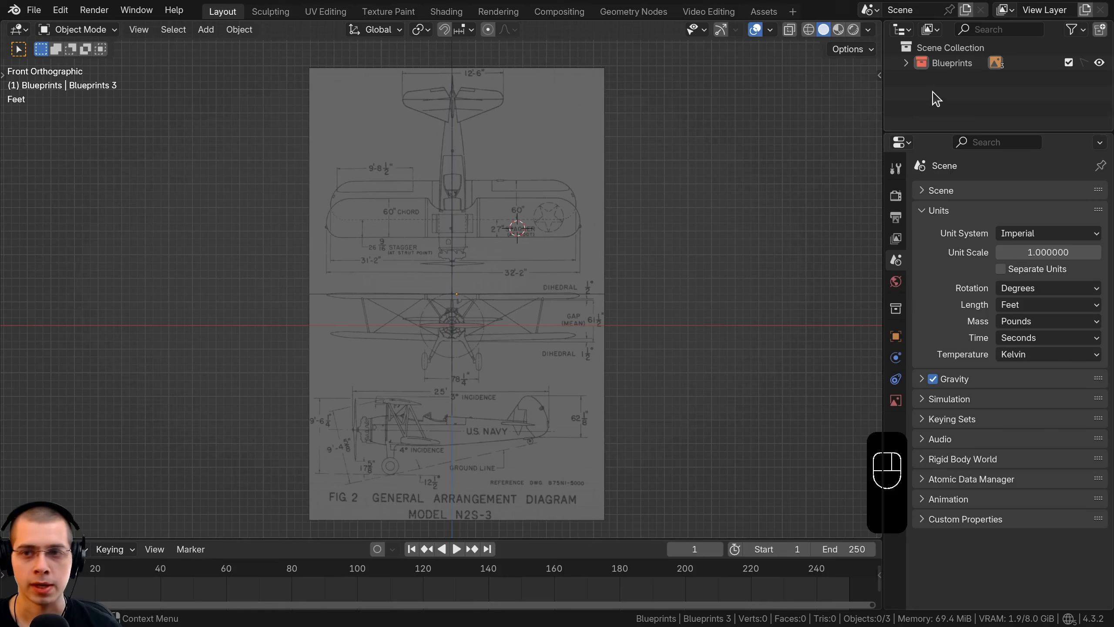
pyautogui.rightClick(933, 92)
pyautogui.click(868, 93)
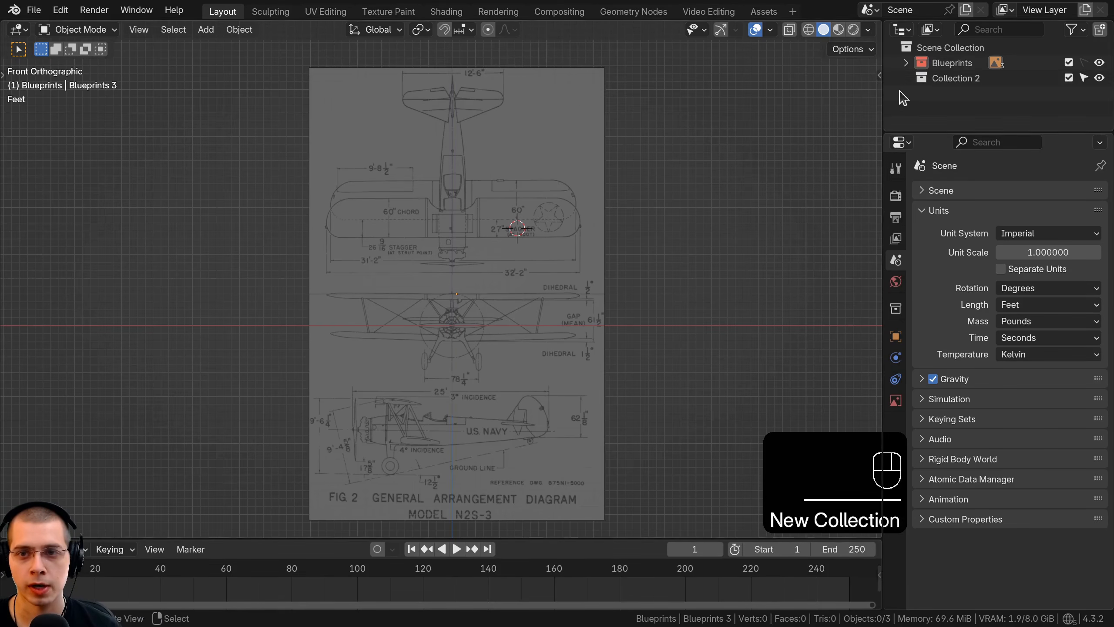
pyautogui.doubleClick(963, 79)
pyautogui.write('Boeing-Stearman Model 75')
pyautogui.press('Return')
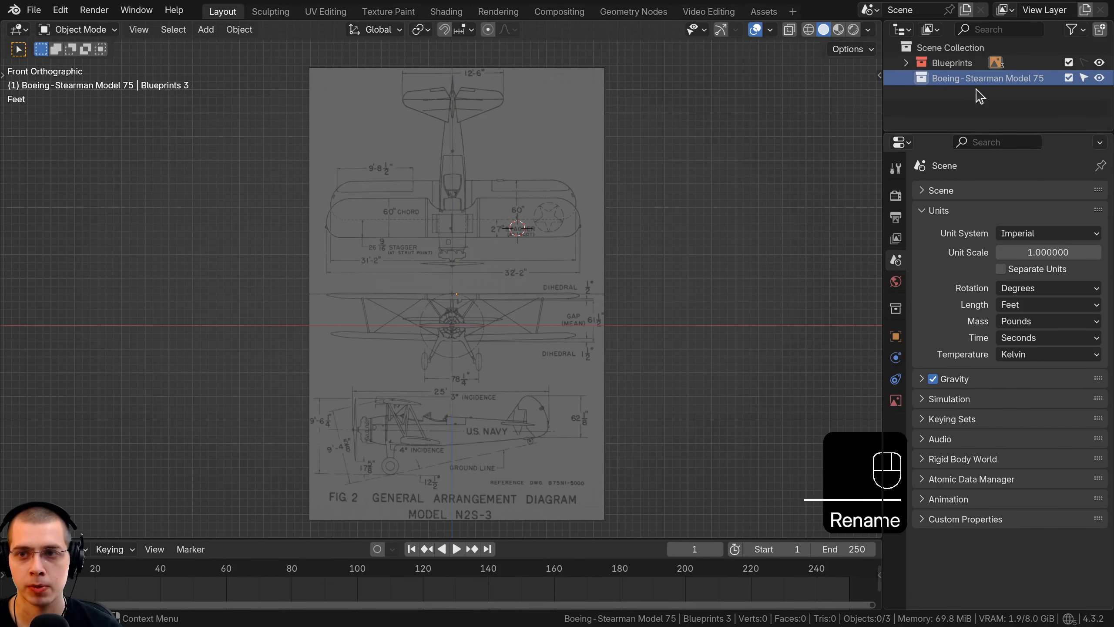
# Move the Boeing-Stearman Model 75 collection above Blueprints and nest a new collection named Body inside it.
pyautogui.moveTo(963, 80); pyautogui.dragTo(950, 62)
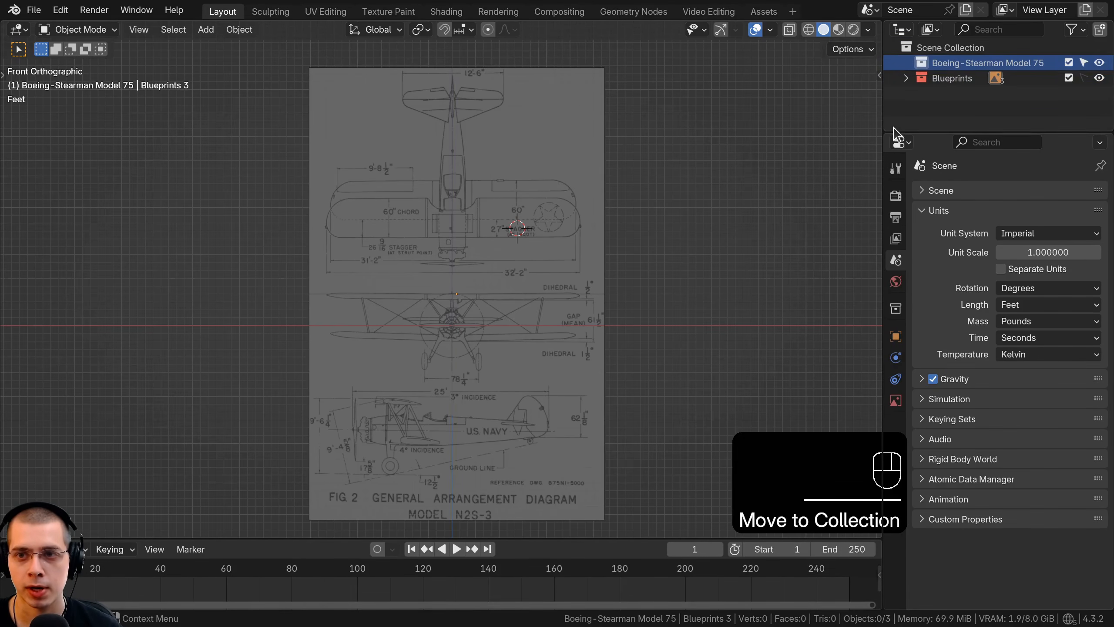
pyautogui.rightClick(927, 113)
pyautogui.click(912, 112)
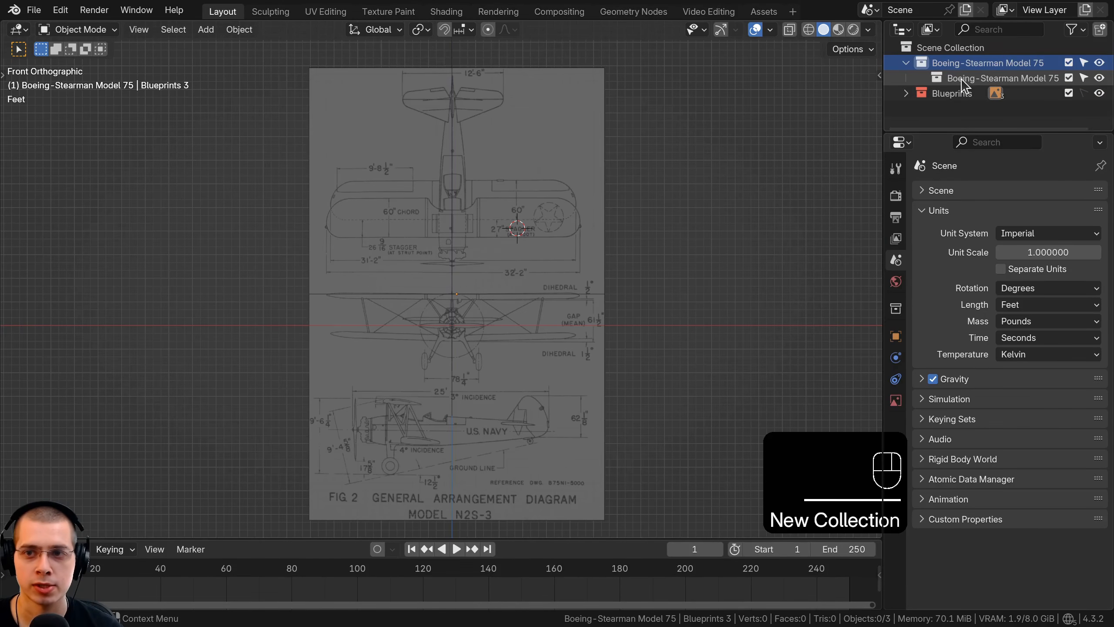
pyautogui.doubleClick(962, 81)
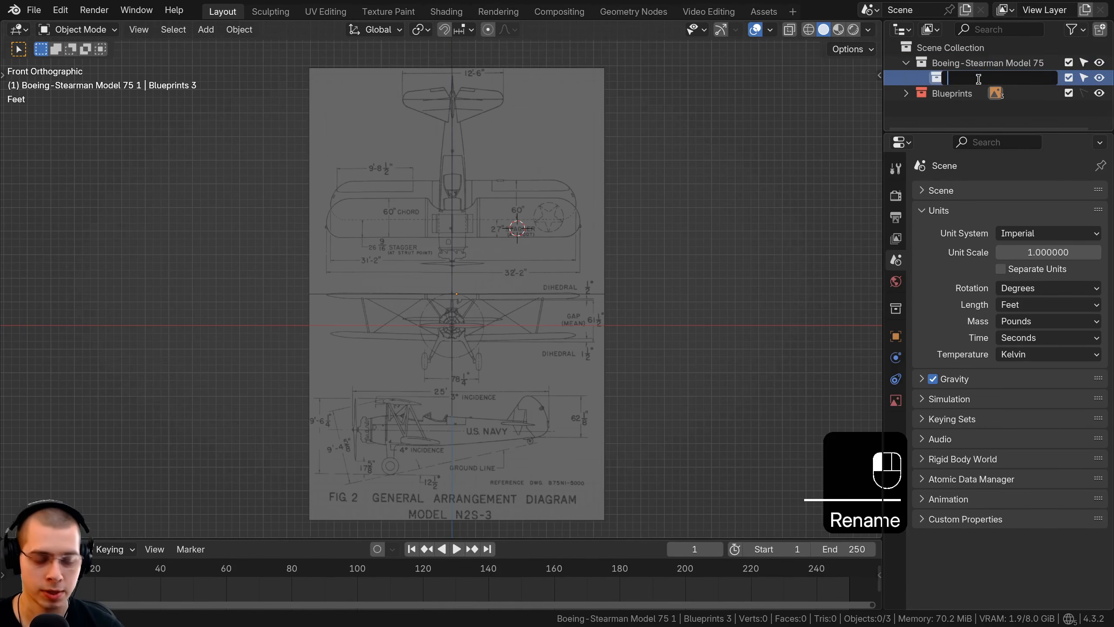
pyautogui.write('Body')
pyautogui.press('Return')
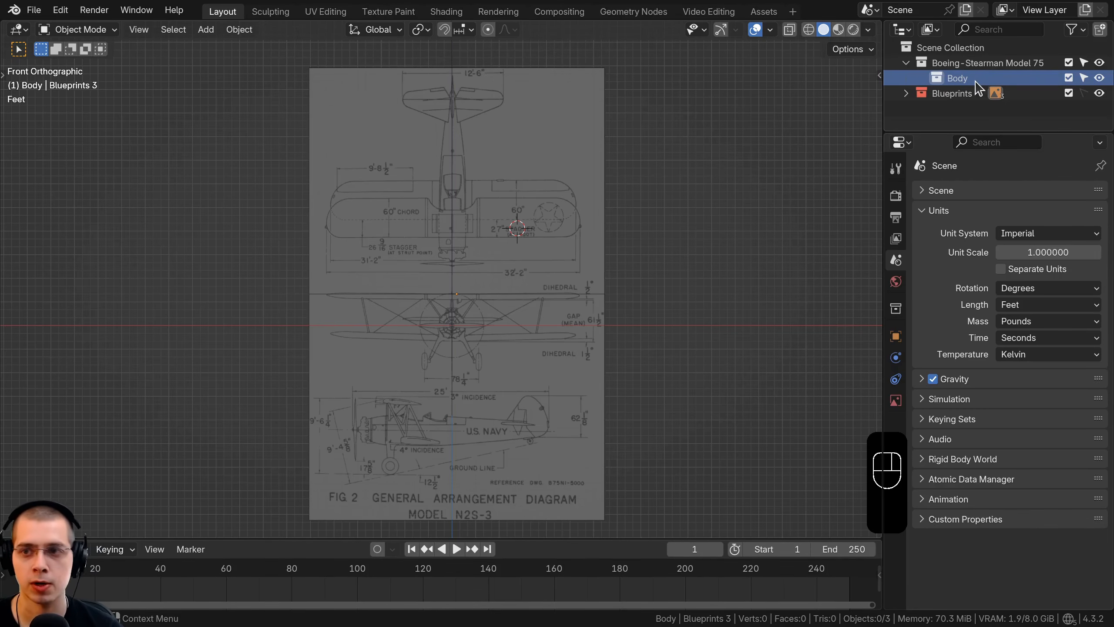
# Save the file and add a cylinder mesh at the world origin inside the Body collection.
pyautogui.moveTo(949, 133); pyautogui.dragTo(950, 197)
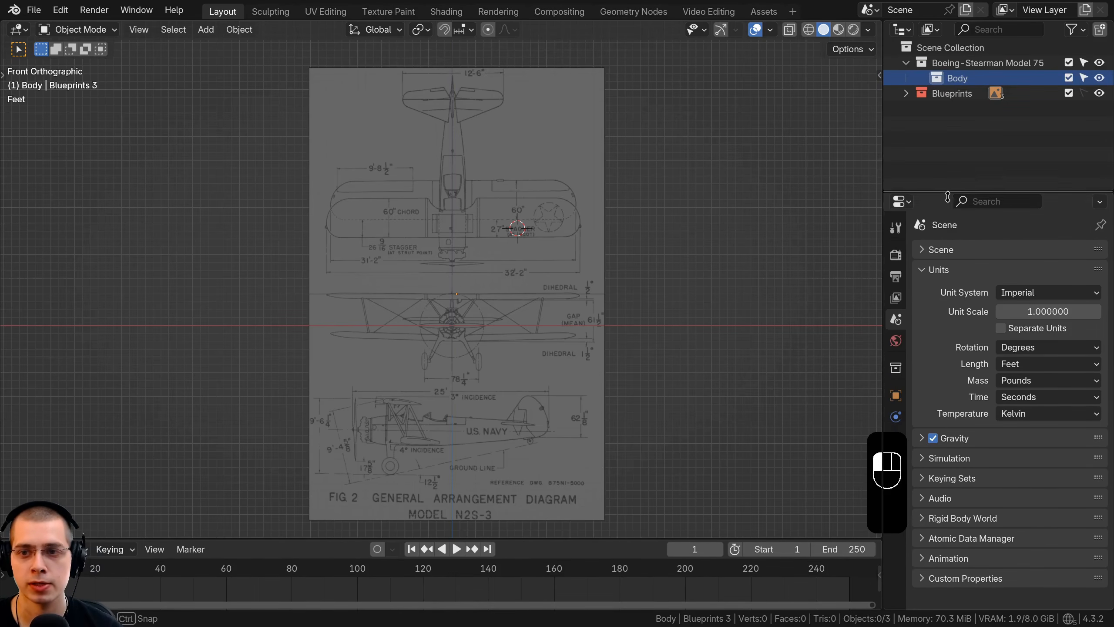
pyautogui.hotkey('ctrl', 's')
pyautogui.hotkey('shift', 'c')
pyautogui.hotkey('shift', 'a')
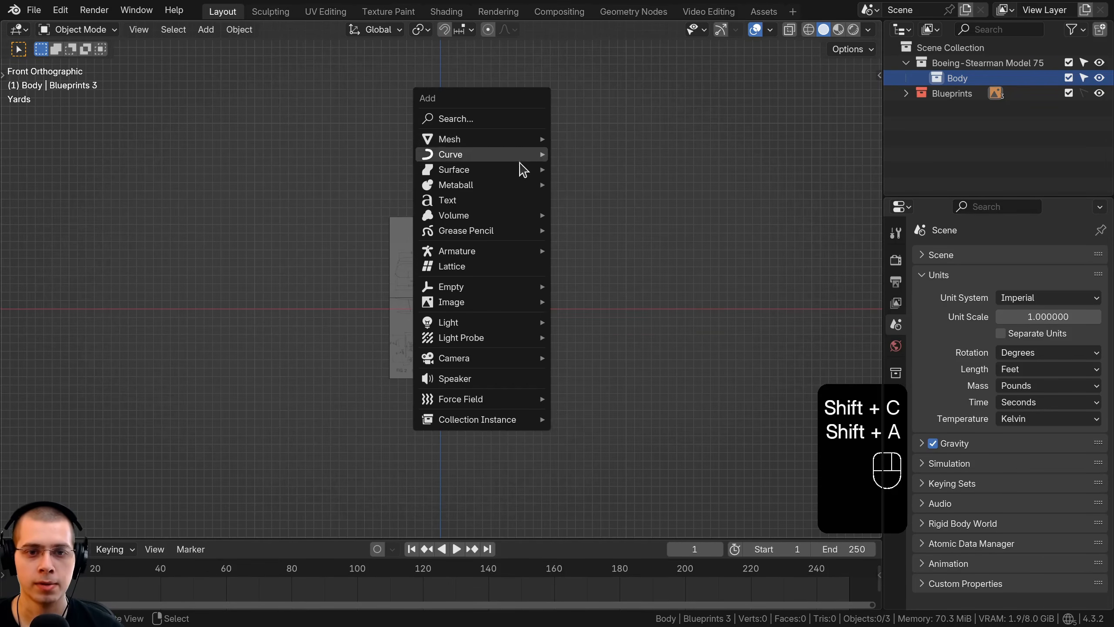
pyautogui.hotkey('shift', 'a')
pyautogui.moveTo(441, 129)
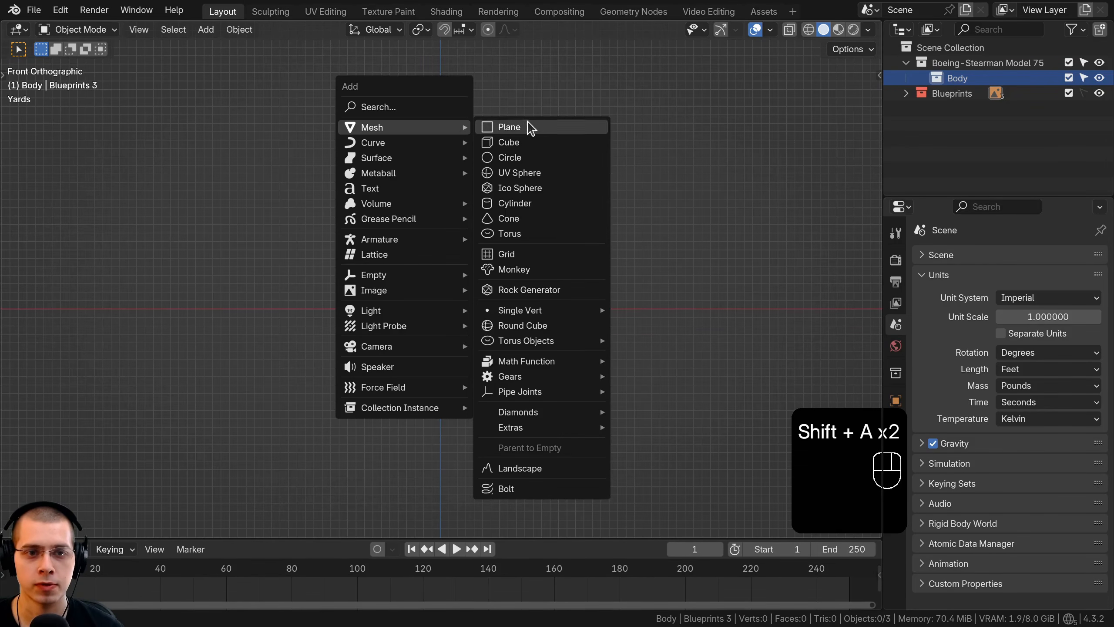
pyautogui.click(531, 203)
pyautogui.scroll(5, 539, 236)
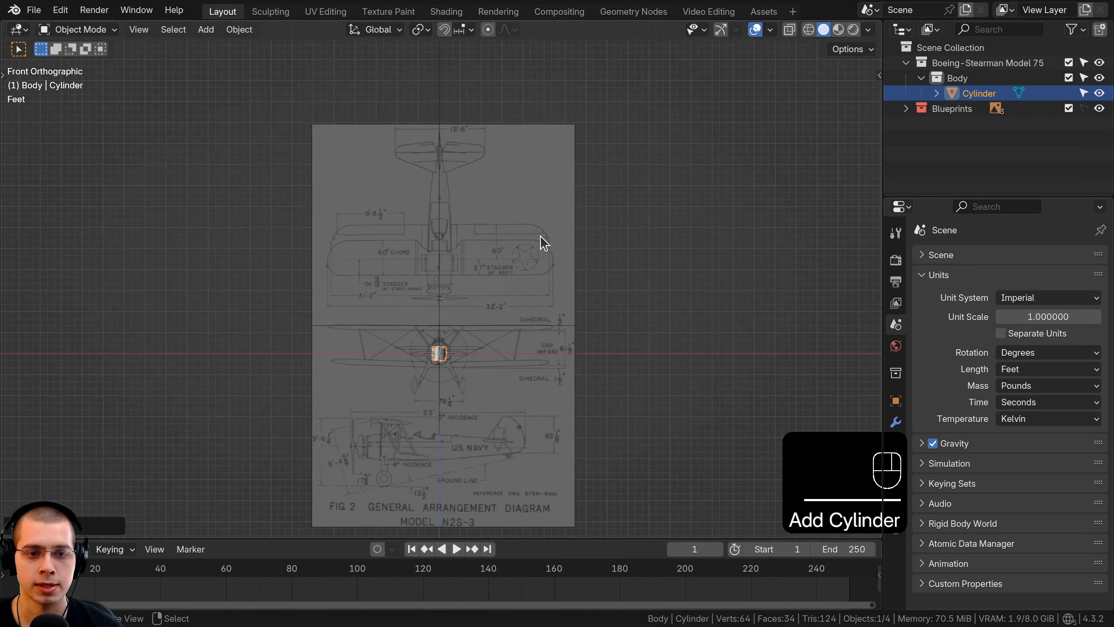
# From the right view, scale the cylinder's geometry up to roughly the fuselage height and rotate it 90 degrees in Edit Mode.
pyautogui.press('KP_3')
pyautogui.scroll(2, 563, 399)
pyautogui.scroll(6, 559, 394)
pyautogui.keyDown('shift'); pyautogui.moveTo(517, 386); pyautogui.dragTo(425, 98, button='middle'); pyautogui.keyUp('shift')
pyautogui.keyDown('shift'); pyautogui.moveTo(488, 302); pyautogui.dragTo(446, 269, button='middle'); pyautogui.keyUp('shift')
pyautogui.press('Tab')
pyautogui.scroll(1, 446, 269)
pyautogui.press('s')
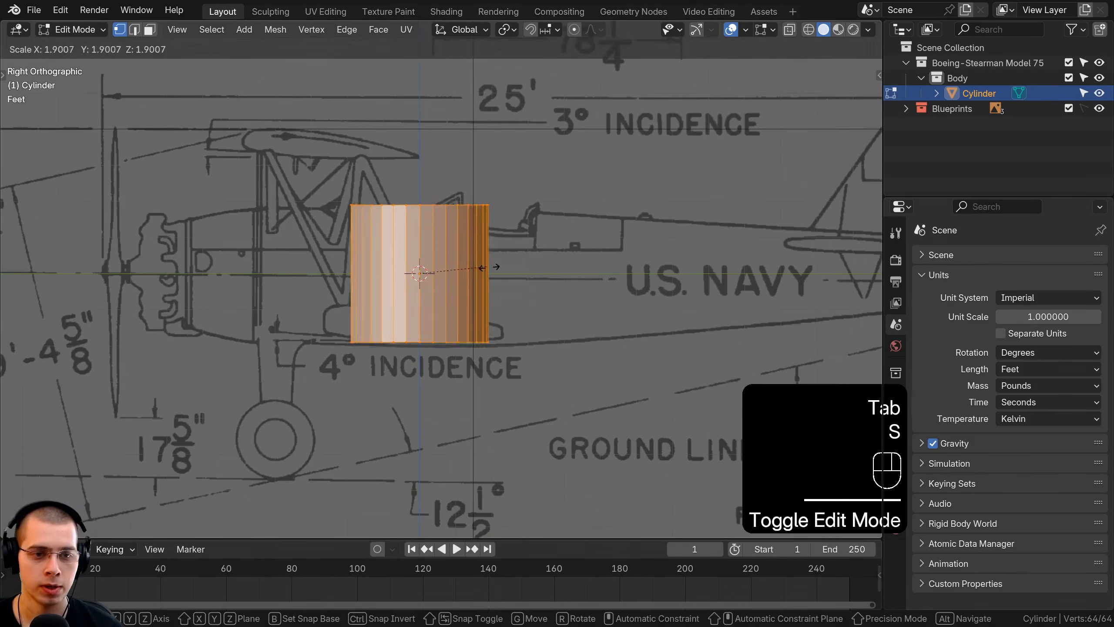
pyautogui.click(490, 270)
pyautogui.write('r90')
pyautogui.press('Return')
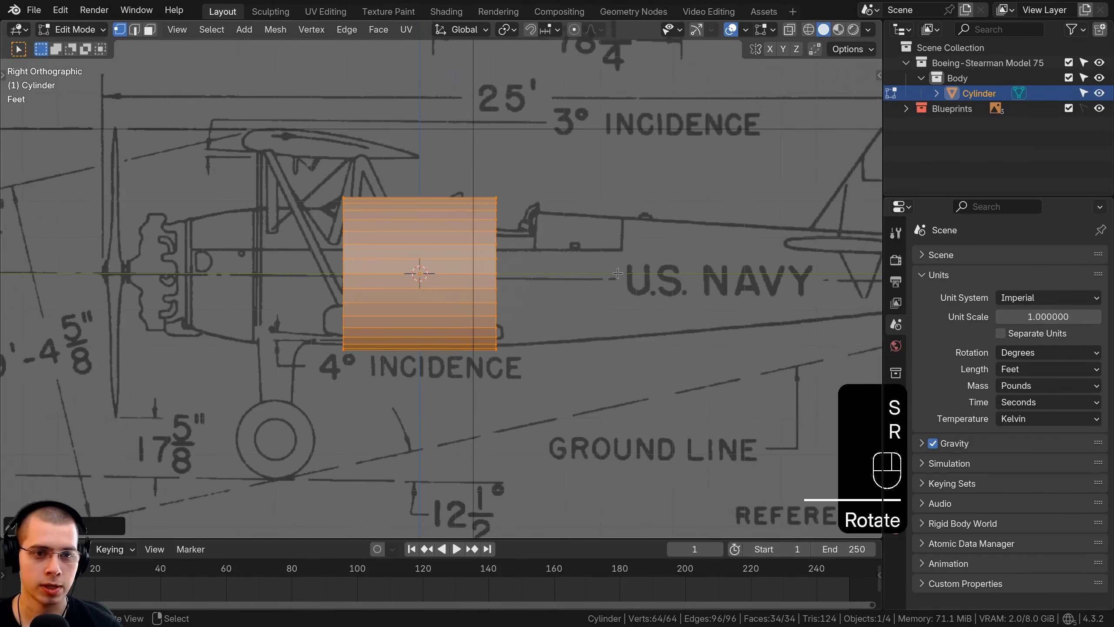
# Show the cylinder in wireframe, adjust its scale against the side blueprint and move it forward along Y beneath the upper wing.
pyautogui.hotkey('shift', 'z')
pyautogui.scroll(2, 564, 250)
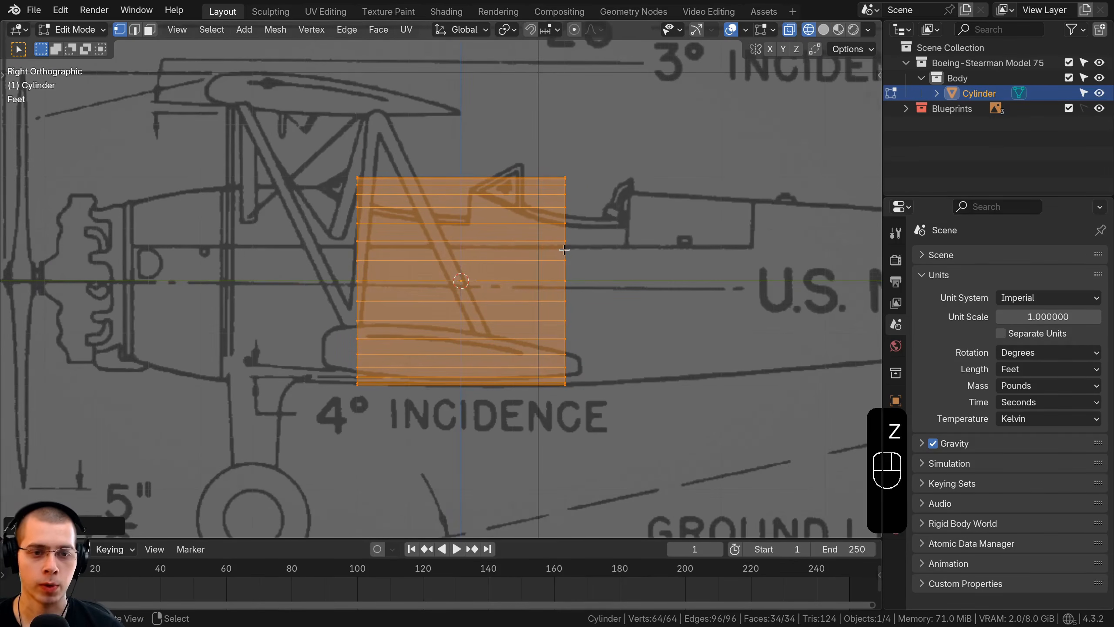
pyautogui.press('s')
pyautogui.click(628, 228)
pyautogui.press('g')
pyautogui.press('y')
pyautogui.click(493, 240)
# Fine-tune the cylinder's scale and position so its upper and lower edges match the fuselage outline.
pyautogui.keyDown('shift'); pyautogui.moveTo(496, 242); pyautogui.dragTo(713, 239, button='middle'); pyautogui.keyUp('shift')
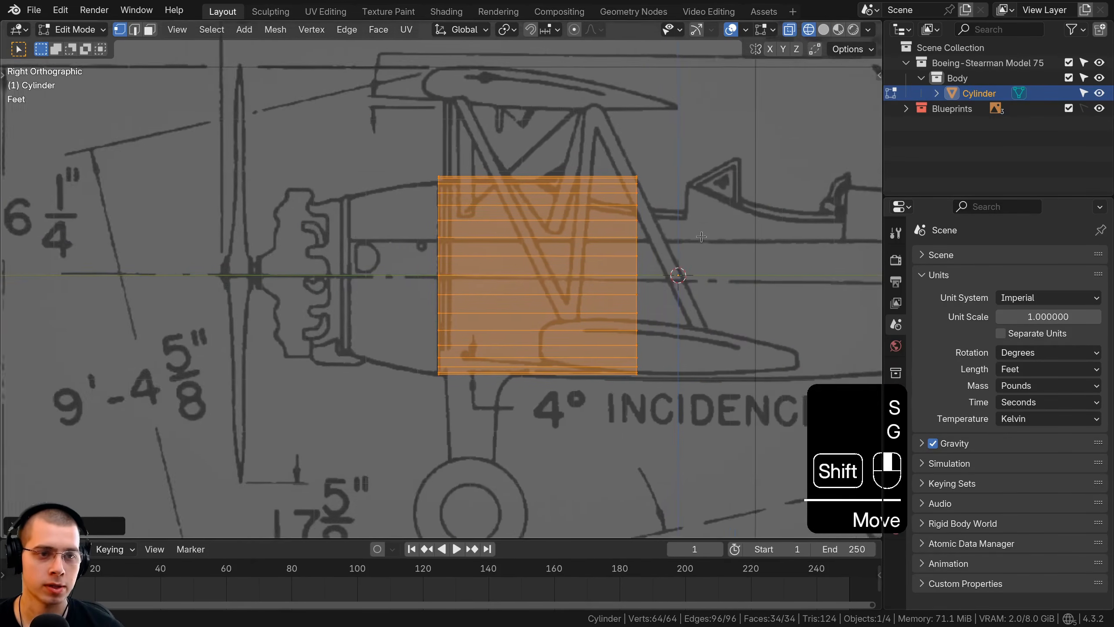
pyautogui.scroll(1, 724, 243)
pyautogui.press('s')
pyautogui.click(724, 244)
pyautogui.press('g')
pyautogui.click(718, 246)
# Select the cylinder's front vertex ring and align it along Y with the fuselage section at the front wing struts.
pyautogui.press('a')
pyautogui.moveTo(519, 85); pyautogui.dragTo(428, 435)
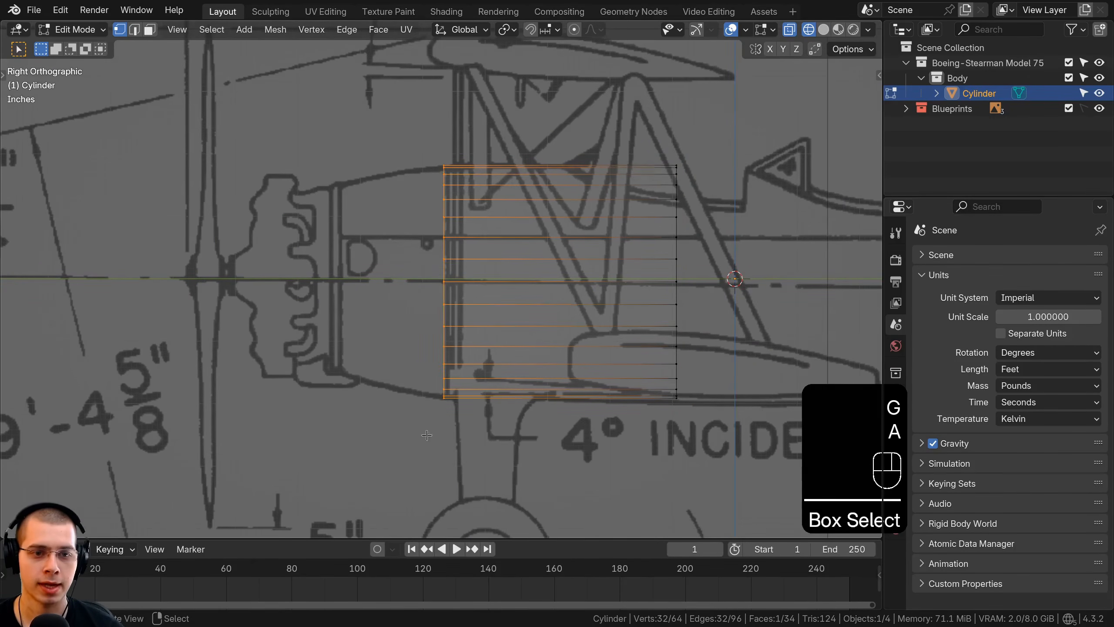
pyautogui.press('g')
pyautogui.press('y')
pyautogui.click(433, 437)
pyautogui.keyDown('shift'); pyautogui.moveTo(433, 434); pyautogui.dragTo(421, 436, button='middle'); pyautogui.keyUp('shift')
pyautogui.press('a')
pyautogui.moveTo(492, 101); pyautogui.dragTo(412, 432)
pyautogui.press('g')
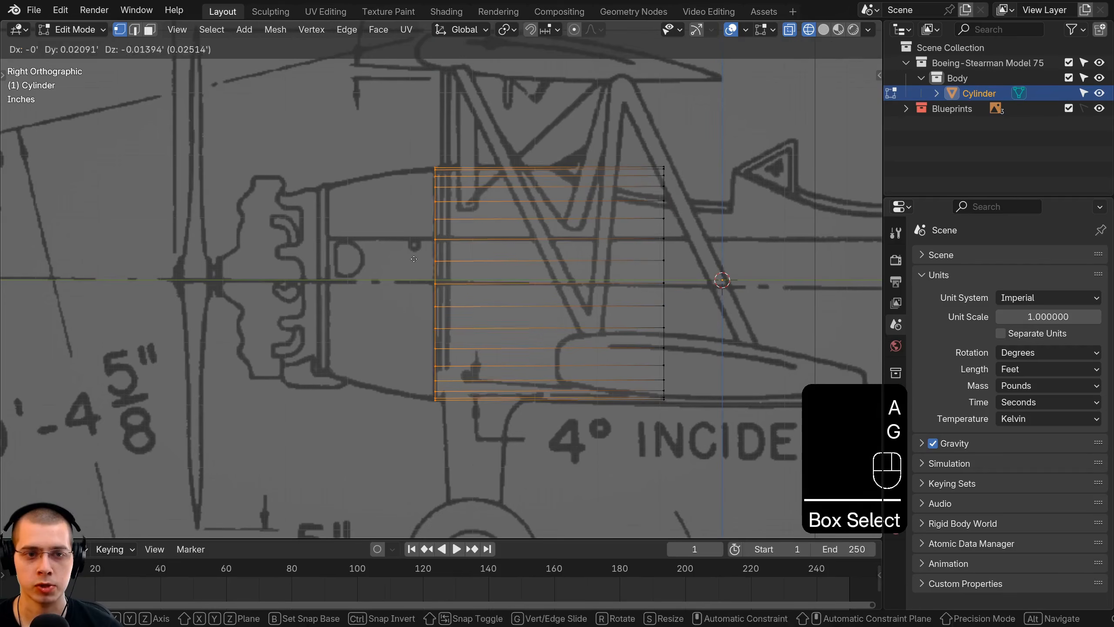
pyautogui.press('y')
pyautogui.click(432, 260)
# Extrude the front ring about 0.37 ft forward along Y and scale it to about 0.94 to follow the nose taper.
pyautogui.scroll(1, 544, 254)
pyautogui.press('e')
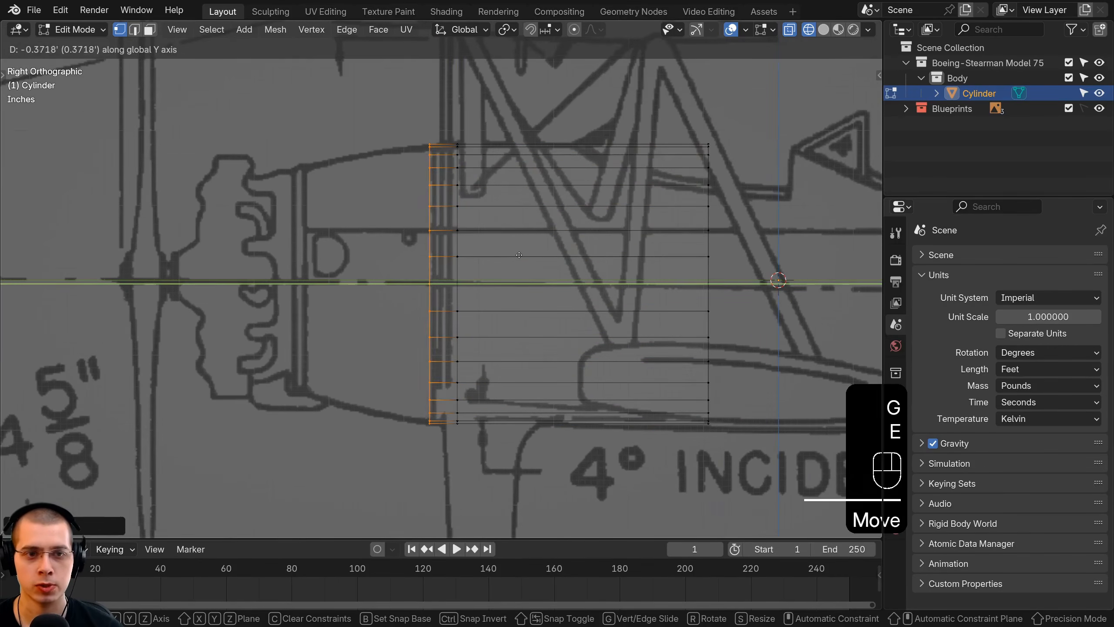
pyautogui.click(553, 256)
pyautogui.press('s')
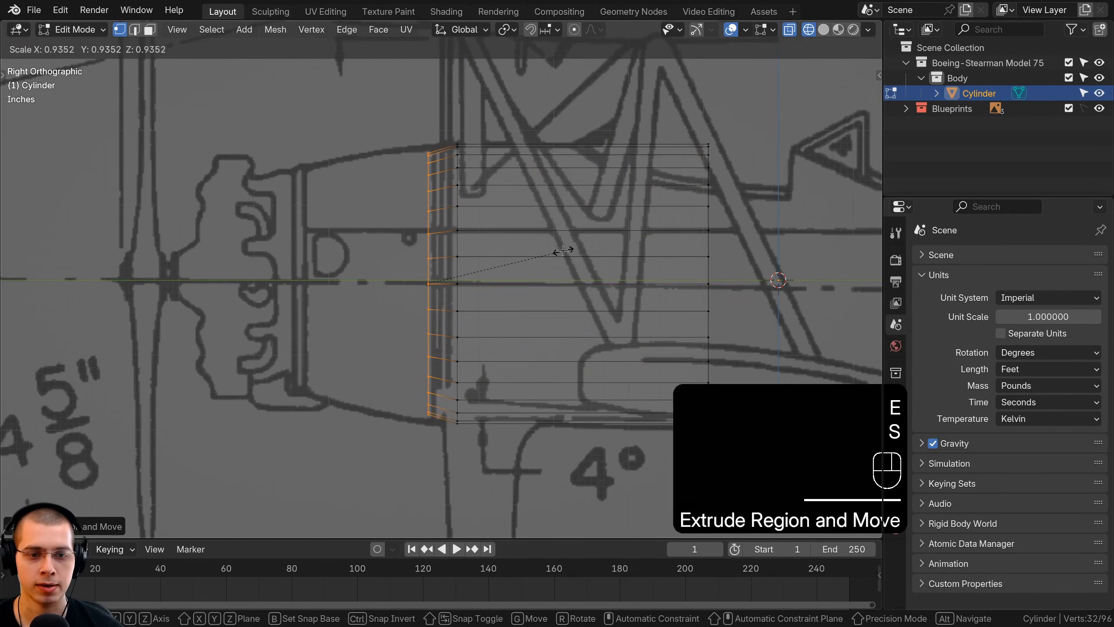
pyautogui.click(563, 250)
# Move the cylinder's rear vertex ring about 4.24 ft back along Y to the rear cockpit and scale it to about 0.96.
pyautogui.scroll(-2, 333, 281)
pyautogui.press('a')
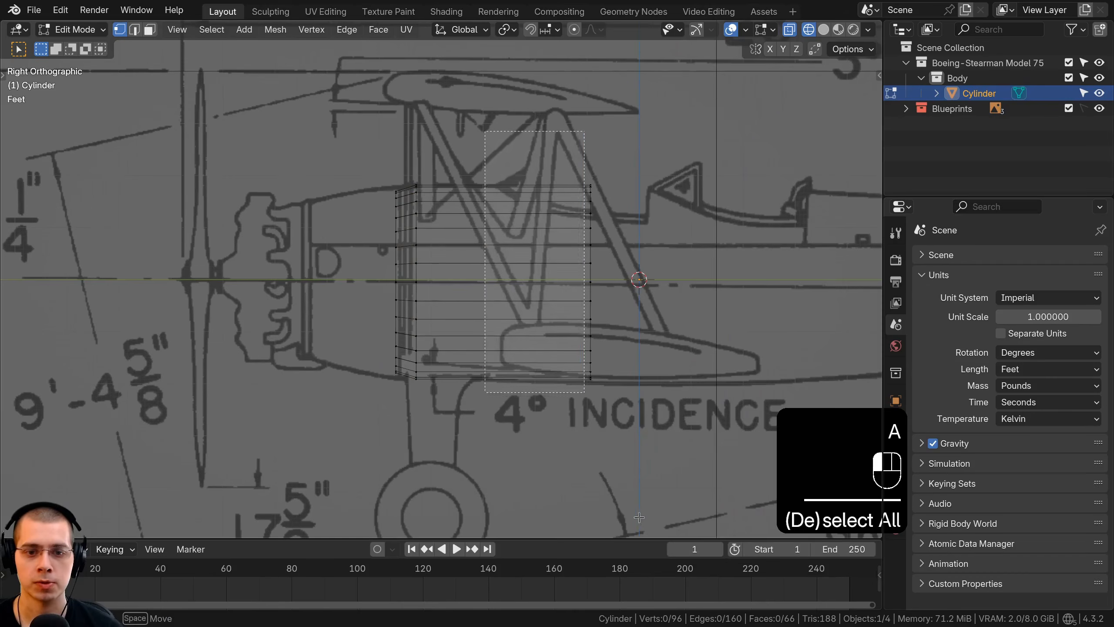
pyautogui.moveTo(496, 133); pyautogui.dragTo(600, 392)
pyautogui.keyDown('shift'); pyautogui.moveTo(591, 279); pyautogui.dragTo(386, 278, button='middle'); pyautogui.keyUp('shift')
pyautogui.press('g')
pyautogui.press('y')
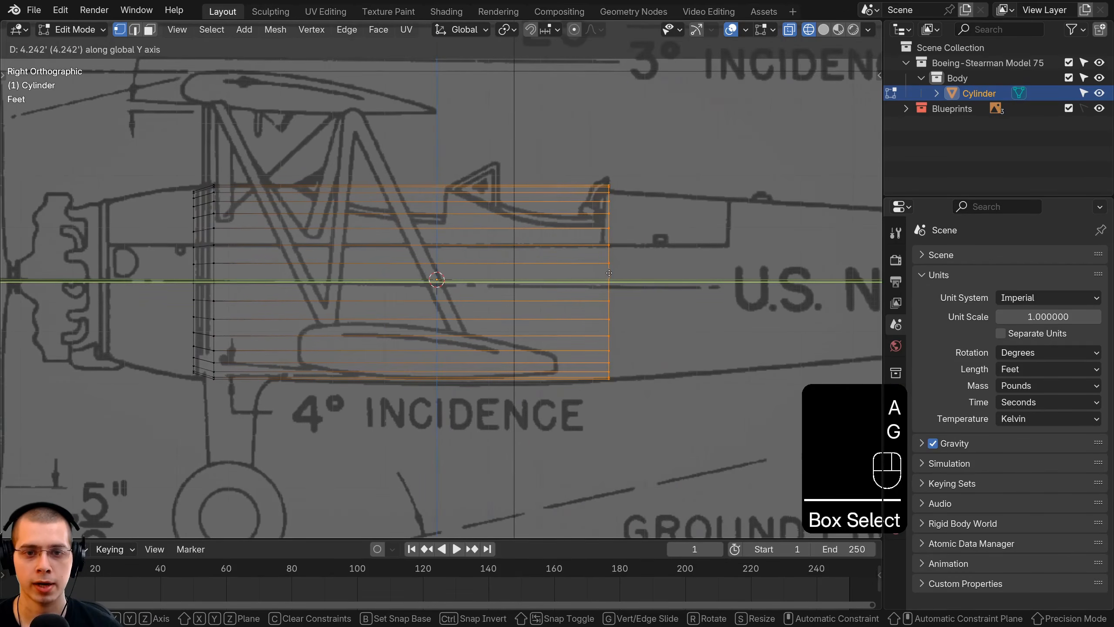
pyautogui.click(609, 273)
pyautogui.press('s')
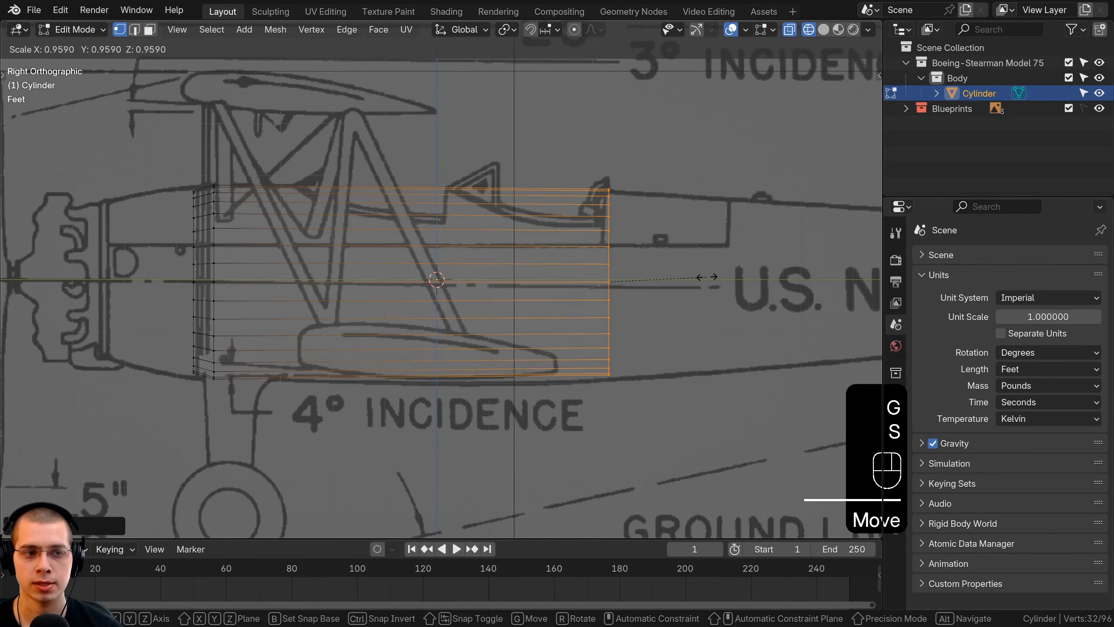
pyautogui.click(707, 277)
# Extrude the rear ring about 2.33 ft further back along Y and scale it to about 0.92 to match the fuselage outline.
pyautogui.keyDown('shift'); pyautogui.moveTo(715, 263); pyautogui.dragTo(544, 265, button='middle'); pyautogui.keyUp('shift')
pyautogui.press('e')
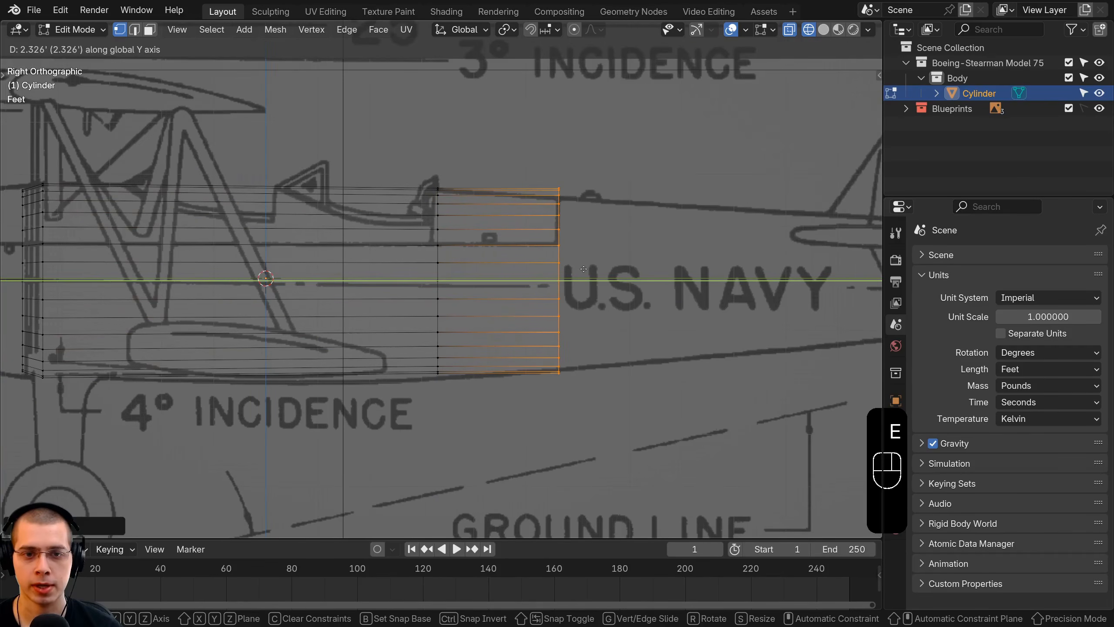
pyautogui.click(584, 269)
pyautogui.press('s')
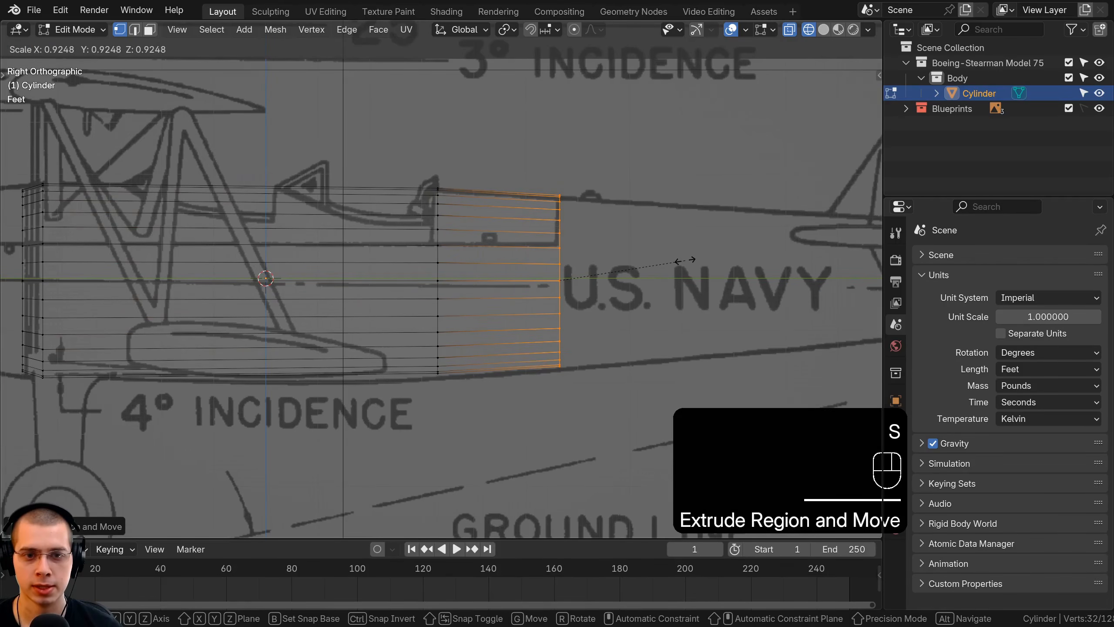
pyautogui.click(684, 260)
# Extrude the rear ring back along Y from behind the cockpit toward the tail.
pyautogui.keyDown('shift'); pyautogui.moveTo(676, 262); pyautogui.dragTo(561, 270, button='middle'); pyautogui.keyUp('shift')
pyautogui.press('e')
pyautogui.middleClick(597, 274)
pyautogui.click(825, 289)
# Position the tail-end ring at the rudder line and shrink it to match the fuselage height in the side blueprint.
pyautogui.keyDown('shift'); pyautogui.moveTo(821, 290); pyautogui.dragTo(575, 297, button='middle'); pyautogui.keyUp('shift')
pyautogui.scroll(1, 575, 298)
pyautogui.press('g')
pyautogui.click(692, 295)
pyautogui.press('s')
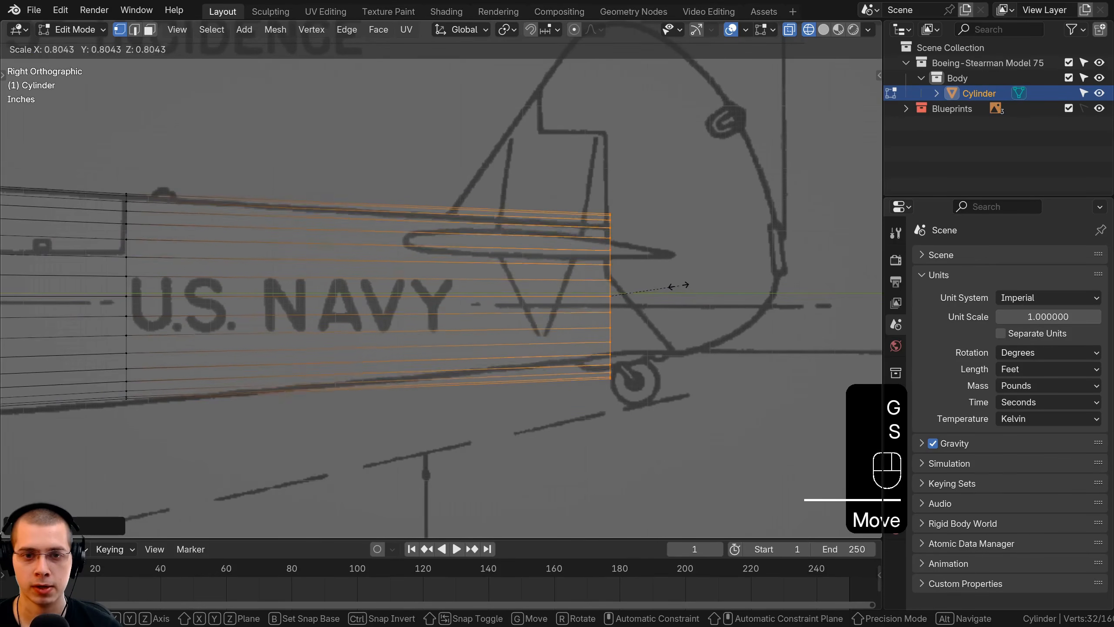
pyautogui.click(667, 284)
pyautogui.press('g')
pyautogui.middleClick(666, 284)
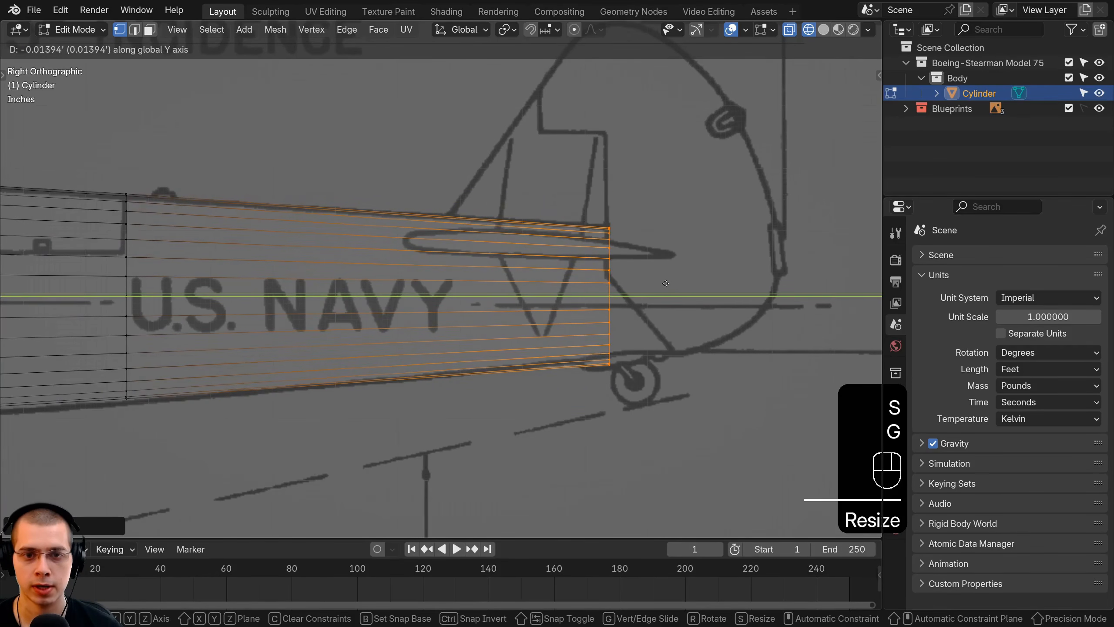
pyautogui.click(666, 285)
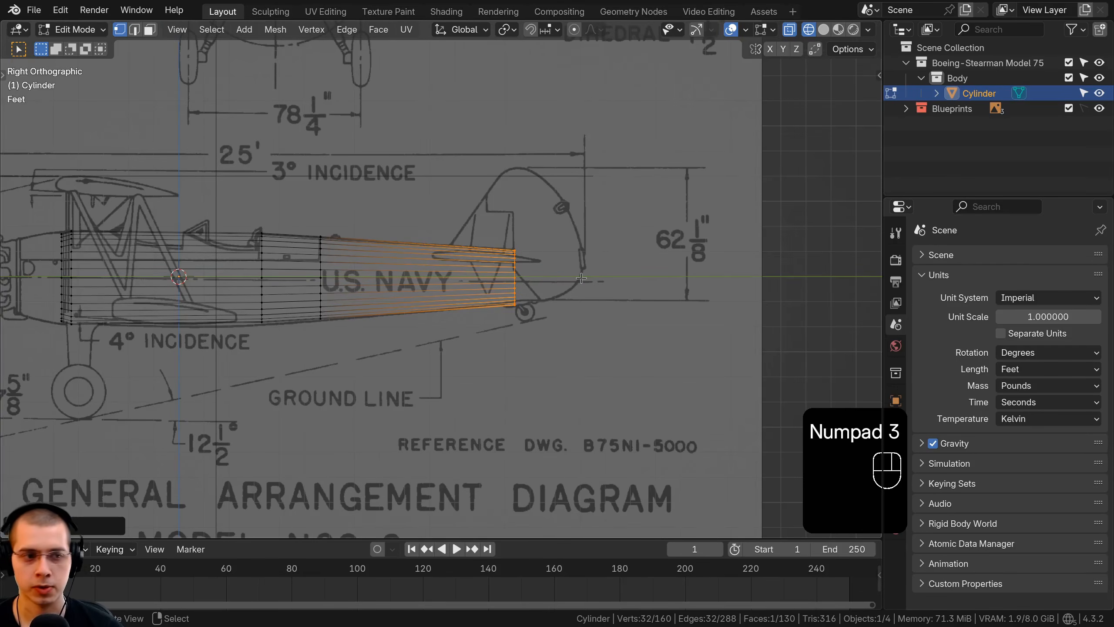
# From the top view, narrow the tail-end ring along X to match the fuselage width at the tail.
pyautogui.press('KP_7')
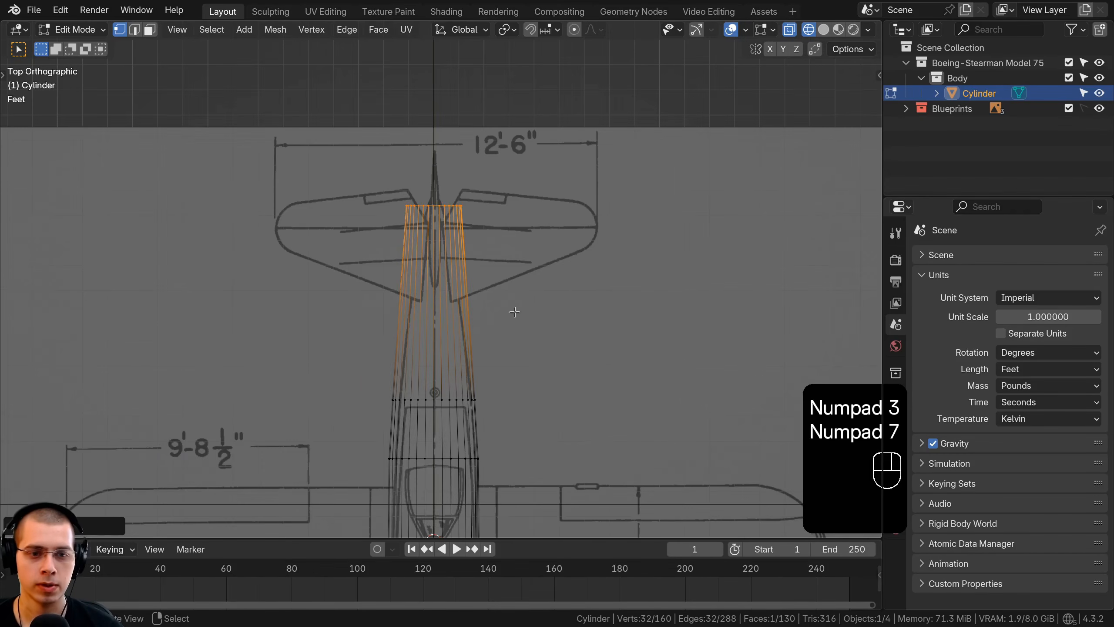
pyautogui.scroll(4, 386, 169)
pyautogui.scroll(-2, 636, 159)
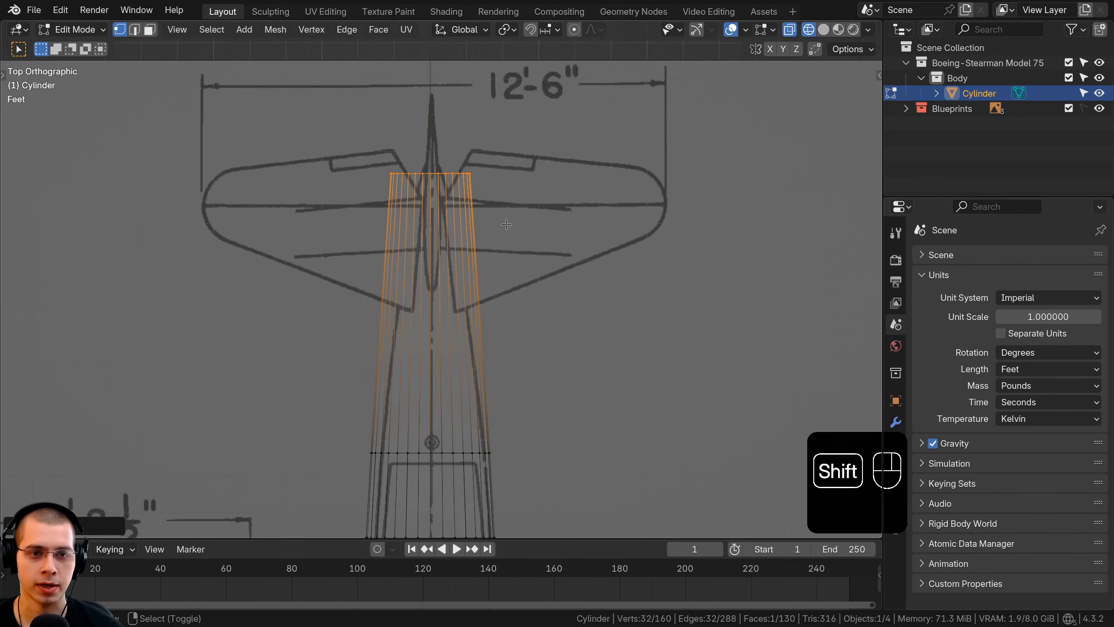
pyautogui.keyDown('shift'); pyautogui.moveTo(508, 211); pyautogui.dragTo(509, 253, button='middle'); pyautogui.keyUp('shift')
pyautogui.scroll(1, 582, 250)
pyautogui.press('s')
pyautogui.press('x')
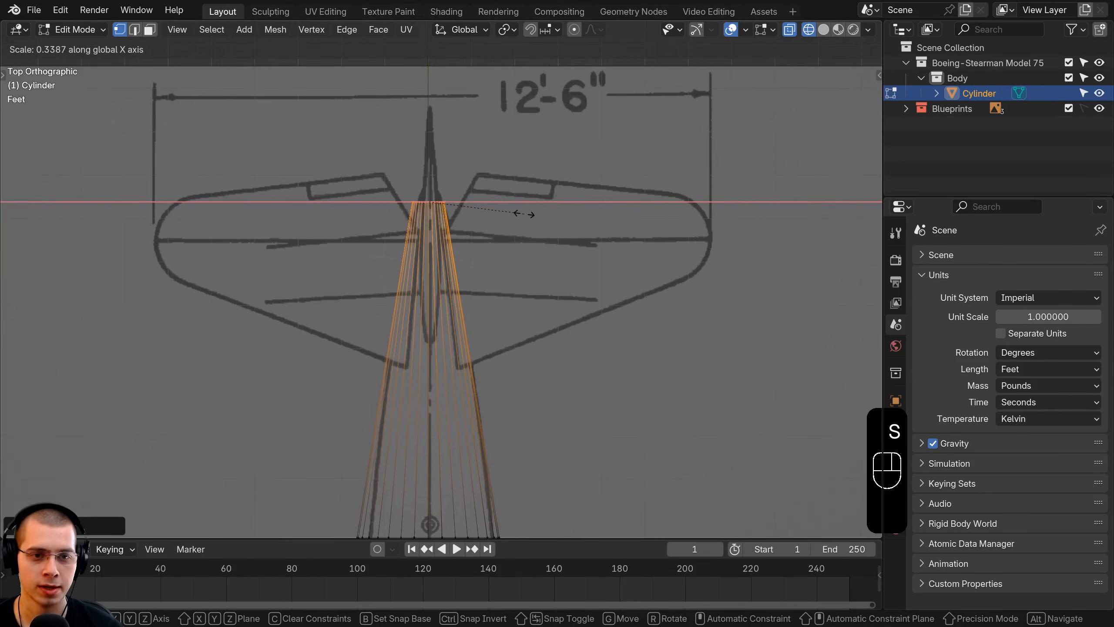
pyautogui.click(515, 212)
# Select the vertex ring behind the cockpit area and narrow it along X to fit the top-view fuselage outline.
pyautogui.press('a')
pyautogui.scroll(-2, 570, 285)
pyautogui.keyDown('shift'); pyautogui.moveTo(634, 381); pyautogui.dragTo(642, 192, button='middle'); pyautogui.keyUp('shift')
pyautogui.scroll(2, 642, 192)
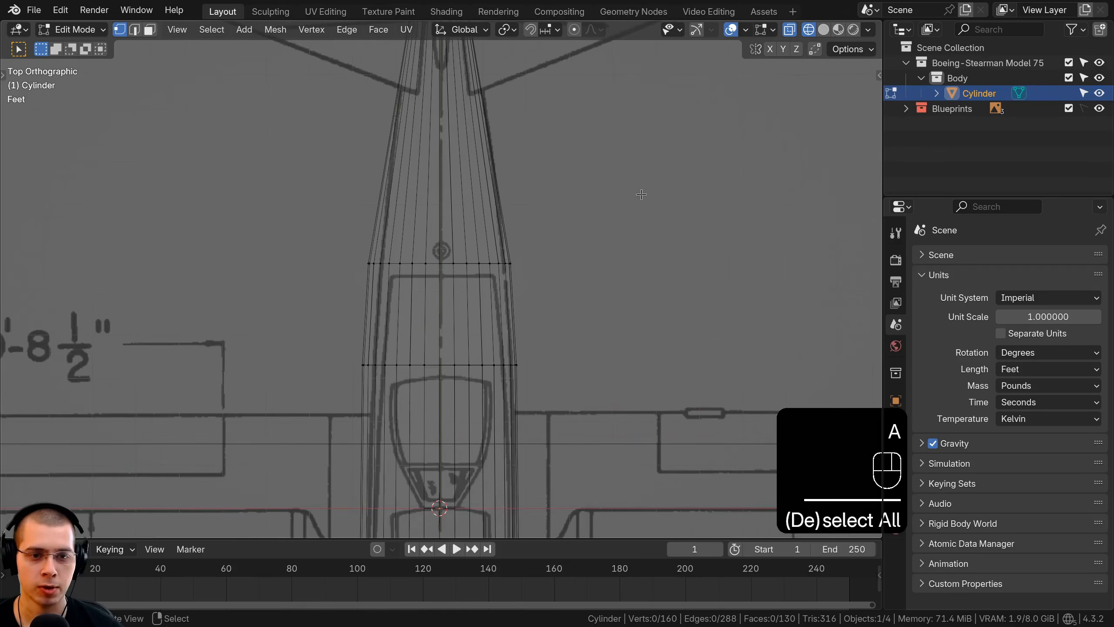
pyautogui.moveTo(548, 233); pyautogui.dragTo(302, 289)
pyautogui.scroll(2, 615, 263)
pyautogui.press('s')
pyautogui.press('x')
pyautogui.click(696, 245)
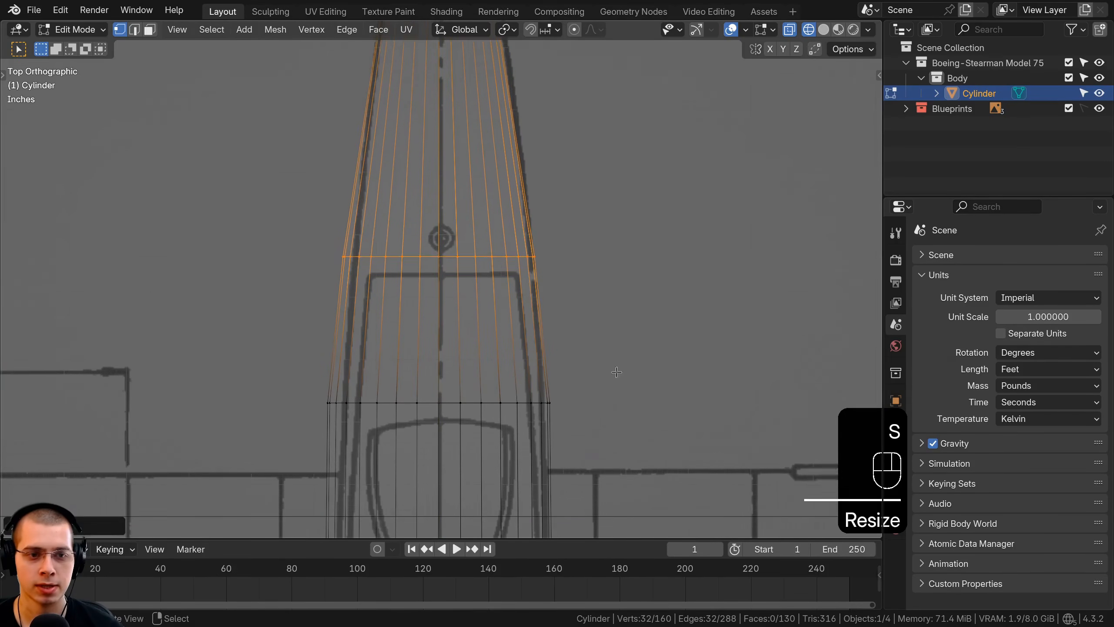
# Select the vertex ring at the rear cockpit and scale it to about 0.95 along X.
pyautogui.keyDown('shift'); pyautogui.moveTo(650, 372); pyautogui.dragTo(681, 226, button='middle'); pyautogui.keyUp('shift')
pyautogui.moveTo(681, 226); pyautogui.dragTo(333, 285)
pyautogui.press('s')
pyautogui.press('x')
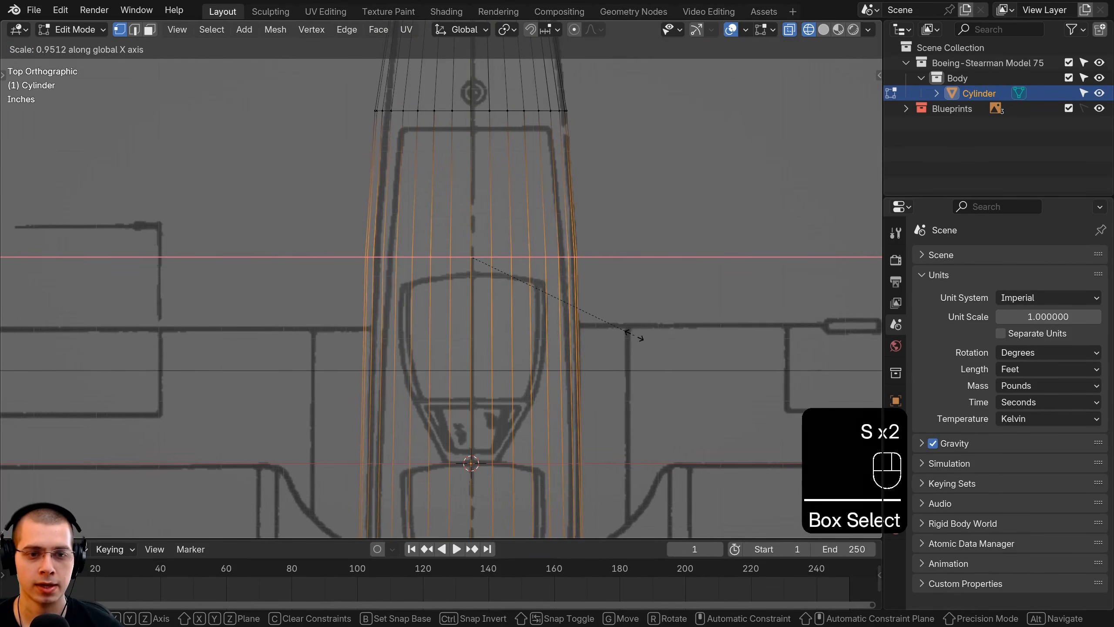
pyautogui.click(634, 335)
# Examine the front rings of the fuselage mesh against the blueprint from the top and side views.
pyautogui.scroll(-5, 634, 335)
pyautogui.keyDown('shift'); pyautogui.moveTo(635, 335); pyautogui.dragTo(636, 173, button='middle'); pyautogui.keyUp('shift')
pyautogui.scroll(5, 623, 189)
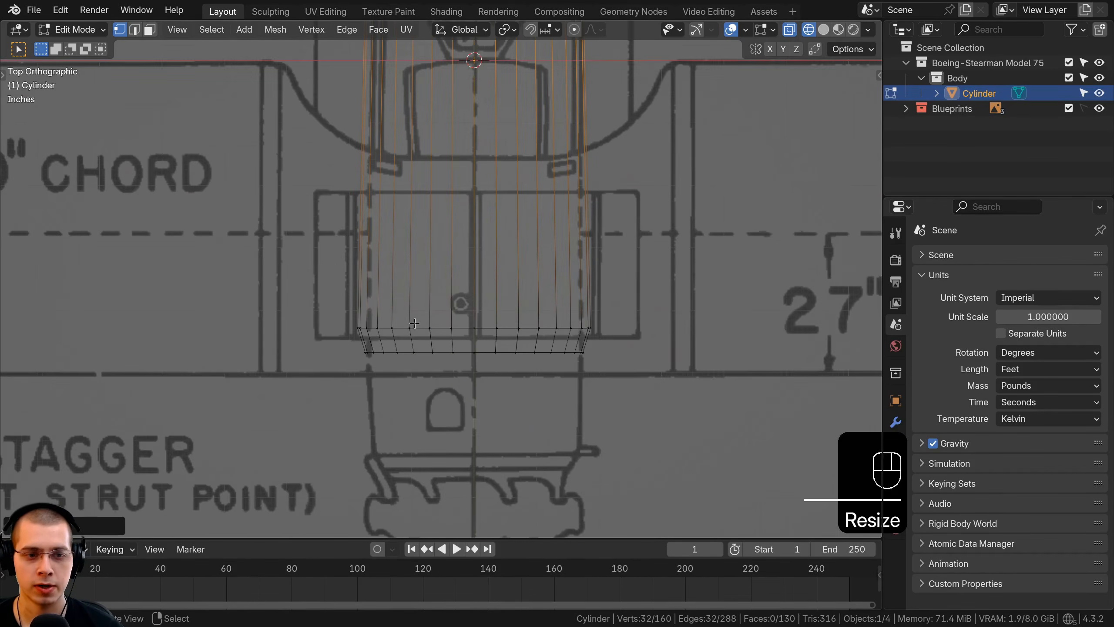
pyautogui.press('a')
pyautogui.scroll(-3, 420, 325)
pyautogui.keyDown('shift'); pyautogui.moveTo(446, 364); pyautogui.dragTo(445, 425, button='middle'); pyautogui.keyUp('shift')
pyautogui.press('KP_1')
pyautogui.press('KP_3')
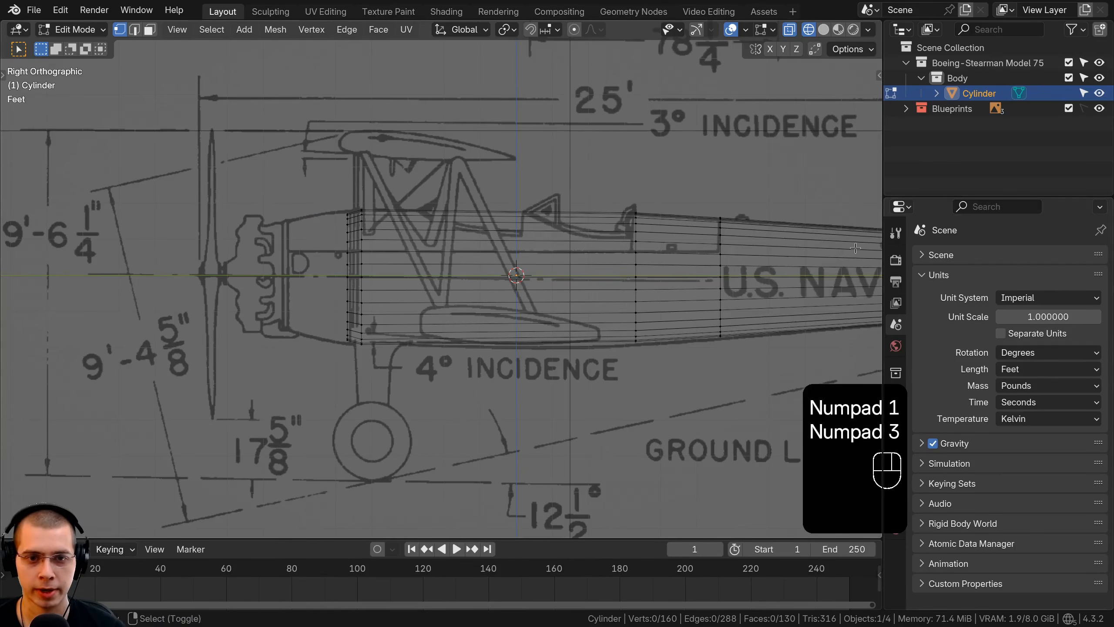
# Add a loop cut around the tail section and slide it just ahead of the fuselage's rear end.
pyautogui.keyDown('shift'); pyautogui.moveTo(702, 219); pyautogui.dragTo(435, 203, button='middle'); pyautogui.keyUp('shift')
pyautogui.scroll(7, 411, 225)
pyautogui.press('a')
pyautogui.press('a')
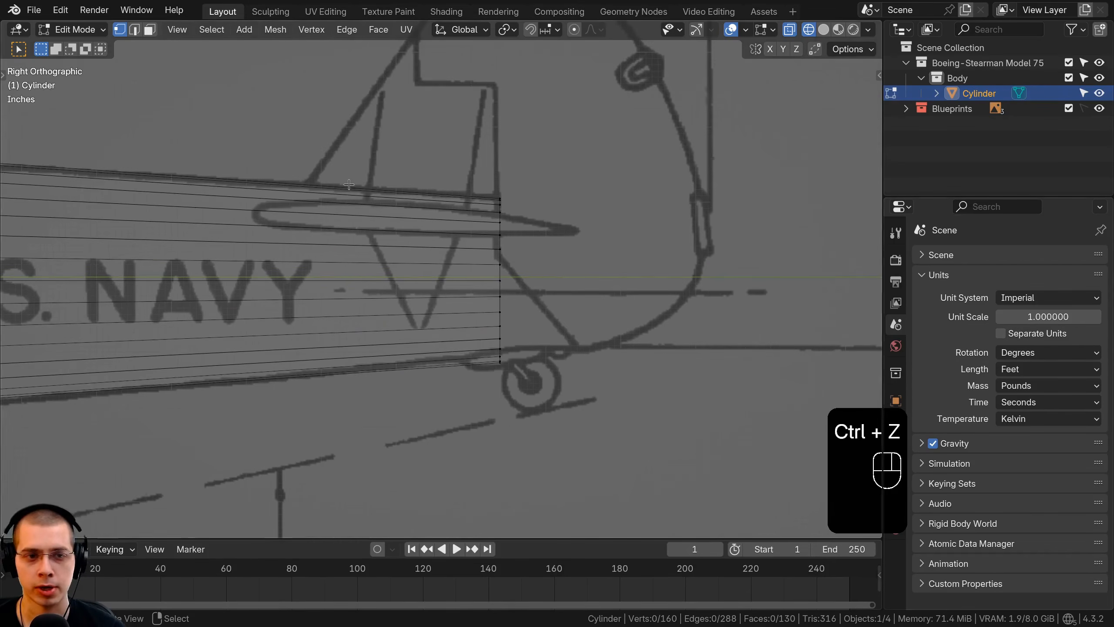
pyautogui.hotkey('ctrl', 'r')
pyautogui.click(303, 181)
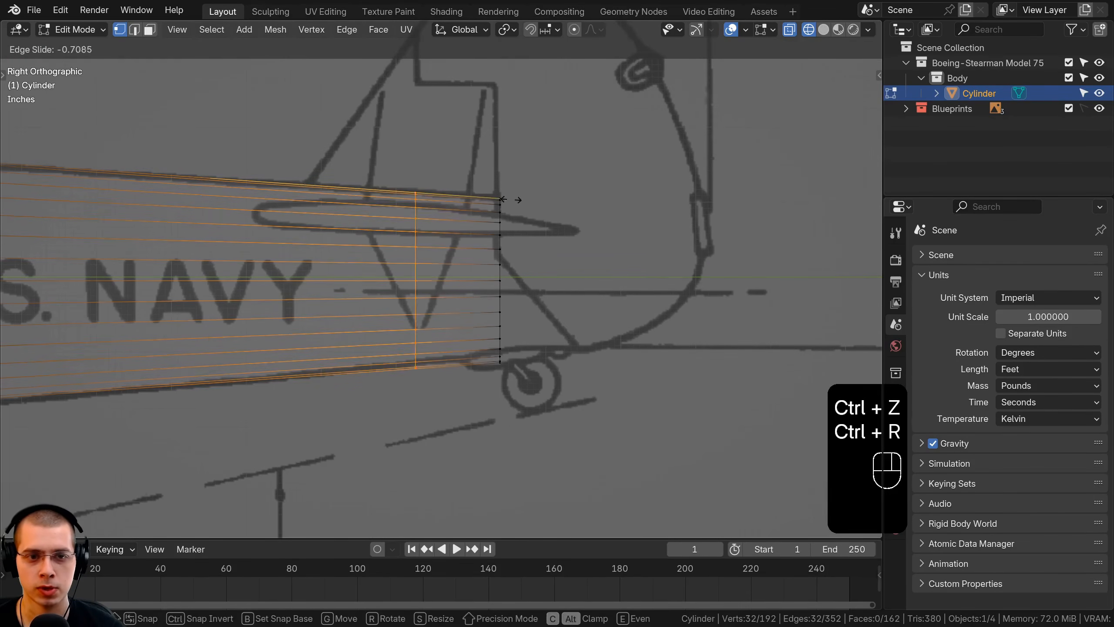
pyautogui.click(505, 166)
pyautogui.press('a')
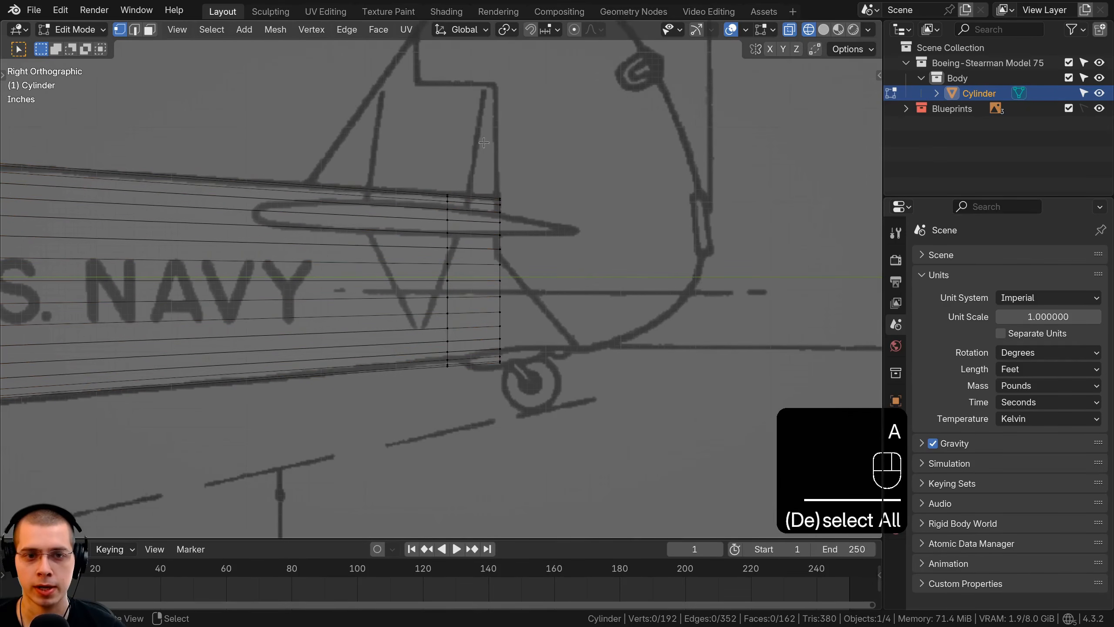
# Extend the fuselage's rear end ring along Y past the vertical rudder line, scaling it down slightly to follow the side-view outline.
pyautogui.moveTo(570, 458); pyautogui.dragTo(573, 468)
pyautogui.scroll(1, 540, 182)
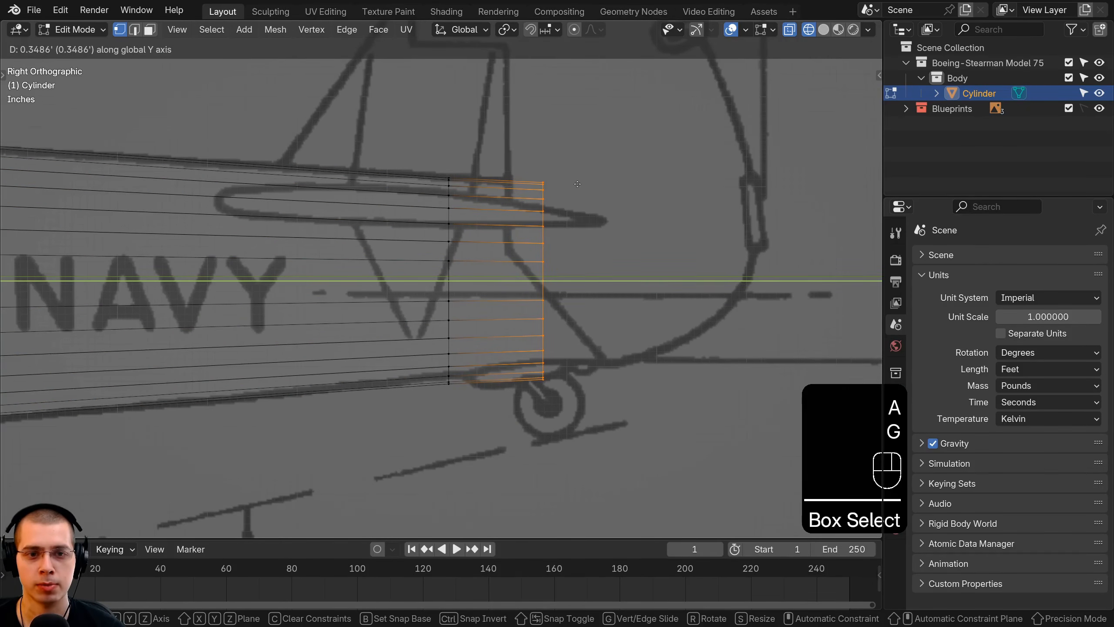
pyautogui.click(577, 185)
pyautogui.press('s')
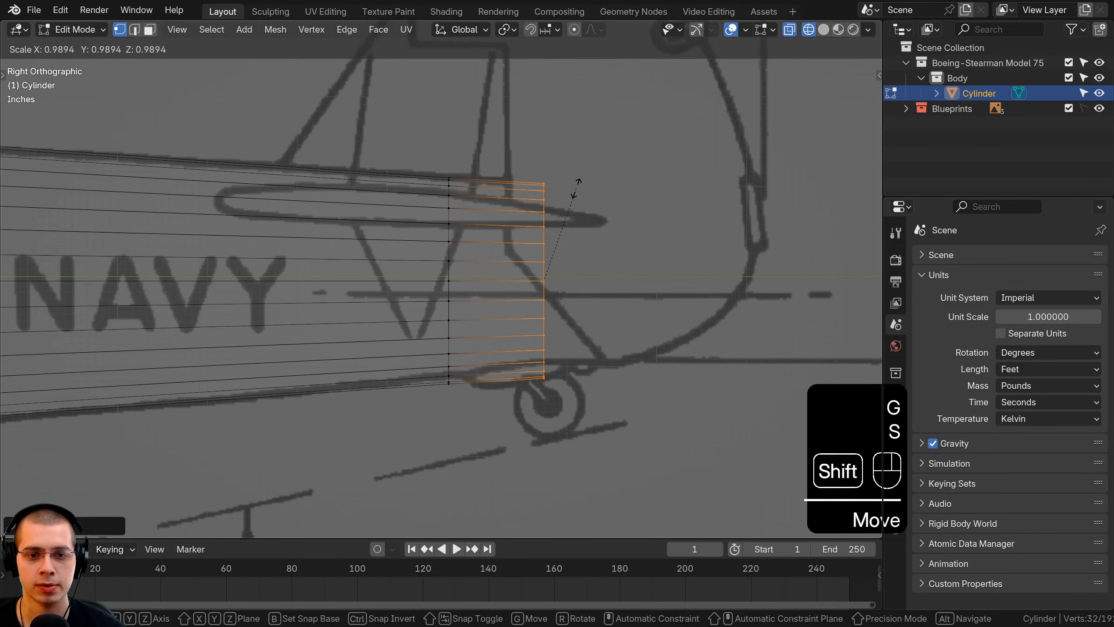
pyautogui.keyDown('shift'); pyautogui.click(578, 192); pyautogui.keyUp('shift')
pyautogui.keyDown('shift'); pyautogui.moveTo(579, 215); pyautogui.dragTo(560, 216, button='middle'); pyautogui.keyUp('shift')
pyautogui.scroll(2, 563, 246)
pyautogui.press('g')
pyautogui.press('y')
pyautogui.click(560, 253)
pyautogui.press('a')
# Select the lower vertices of the rear end ring, then rotate and move them onto the blueprint's slanted rudder line.
pyautogui.keyDown('shift'); pyautogui.moveTo(520, 318); pyautogui.dragTo(492, 273, button='middle'); pyautogui.keyUp('shift')
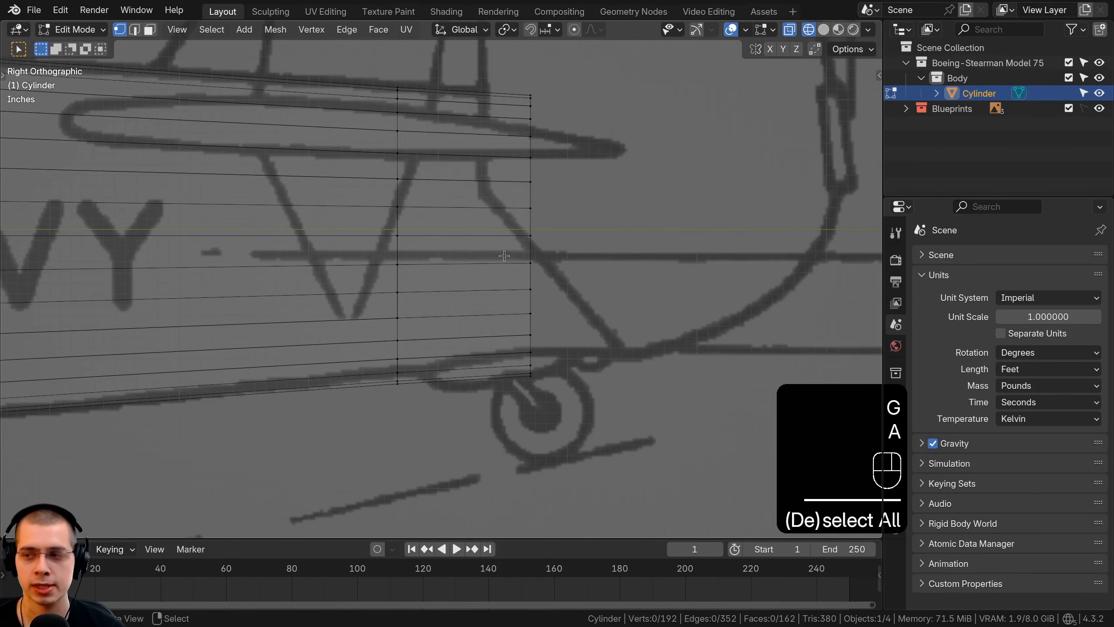
pyautogui.press('b')
pyautogui.moveTo(501, 245); pyautogui.dragTo(575, 389)
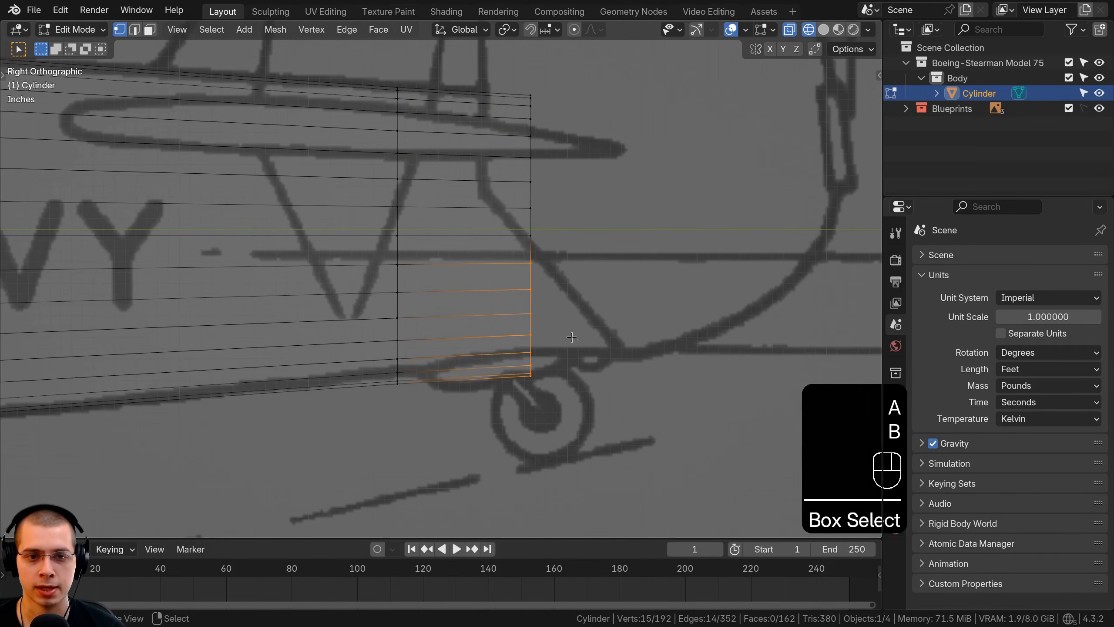
pyautogui.keyDown('shift'); pyautogui.moveTo(531, 262); pyautogui.dragTo(517, 267, button='middle'); pyautogui.keyUp('shift')
pyautogui.press('r')
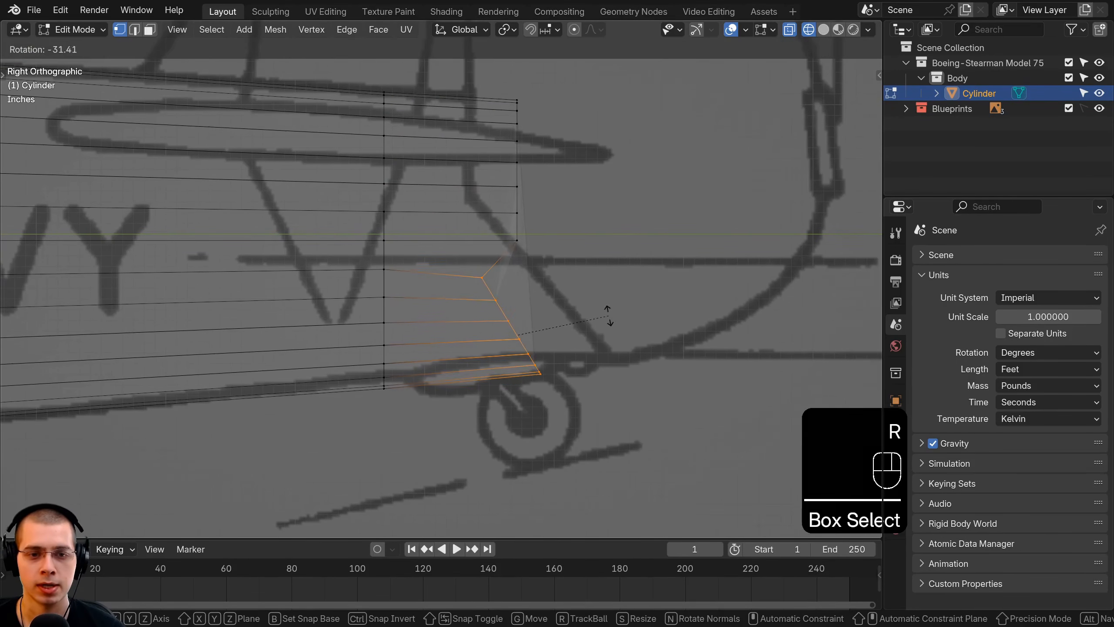
pyautogui.press('g')
pyautogui.press('r')
pyautogui.press('g')
pyautogui.press('r')
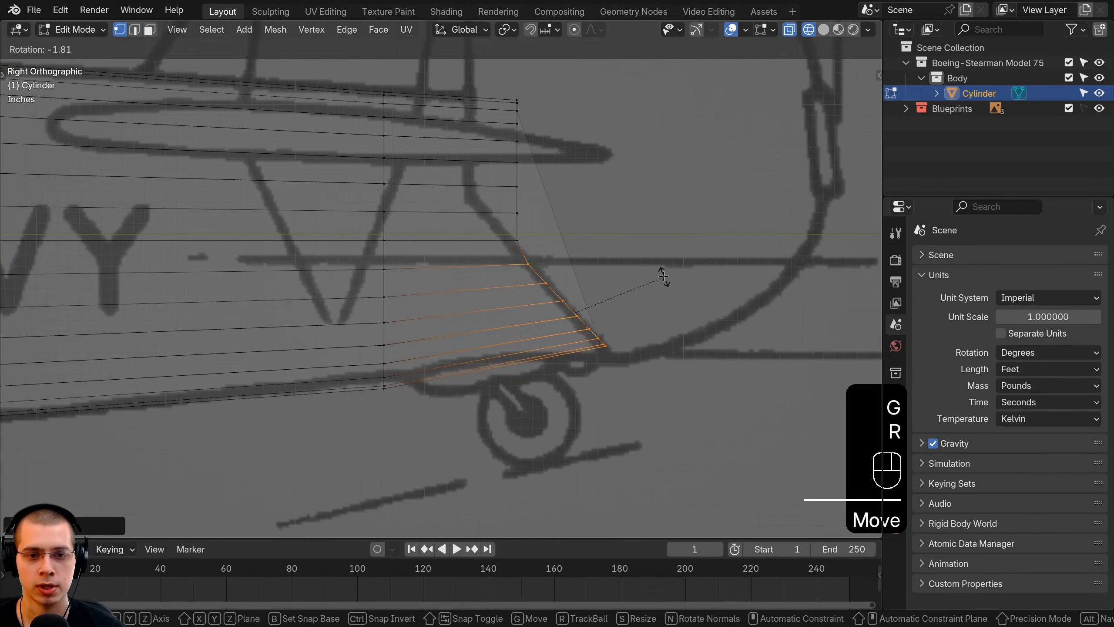
pyautogui.press('g')
pyautogui.click(668, 280)
# Select the upper vertices of the rear end ring and move them slightly forward along Y toward the slanted line's start.
pyautogui.press('a')
pyautogui.press('b')
pyautogui.moveTo(498, 86); pyautogui.dragTo(533, 244)
pyautogui.press('g')
pyautogui.click(517, 138)
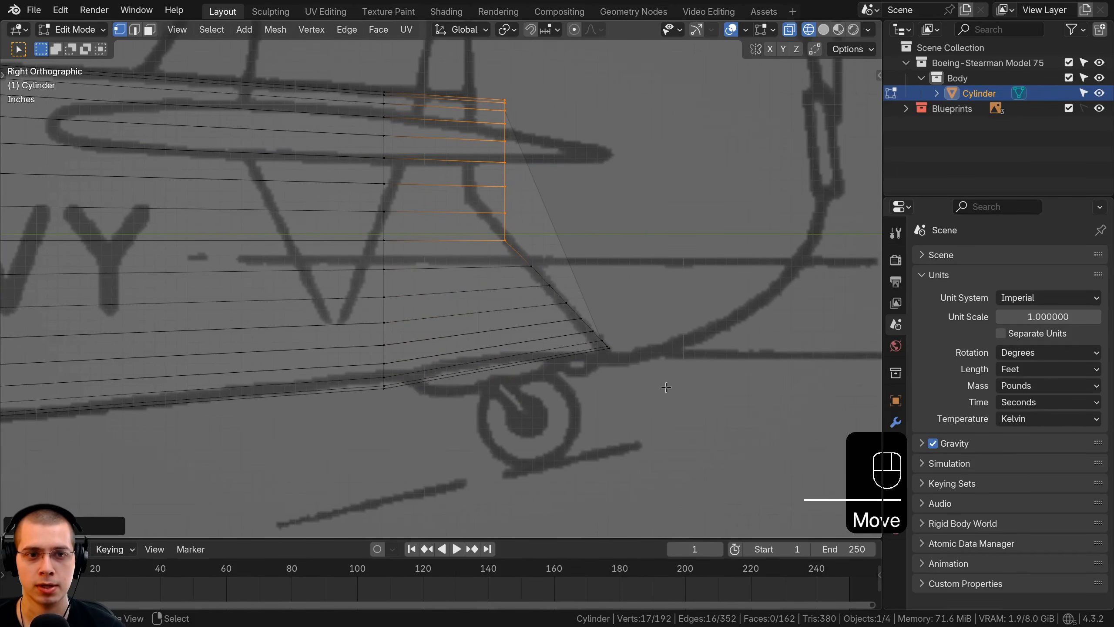
# Delete the face capping the tail end of the fuselage, leaving the rear open, and return to vertex selection.
pyautogui.hotkey('shift', 'z')
pyautogui.moveTo(555, 307); pyautogui.dragTo(501, 325, button='middle')
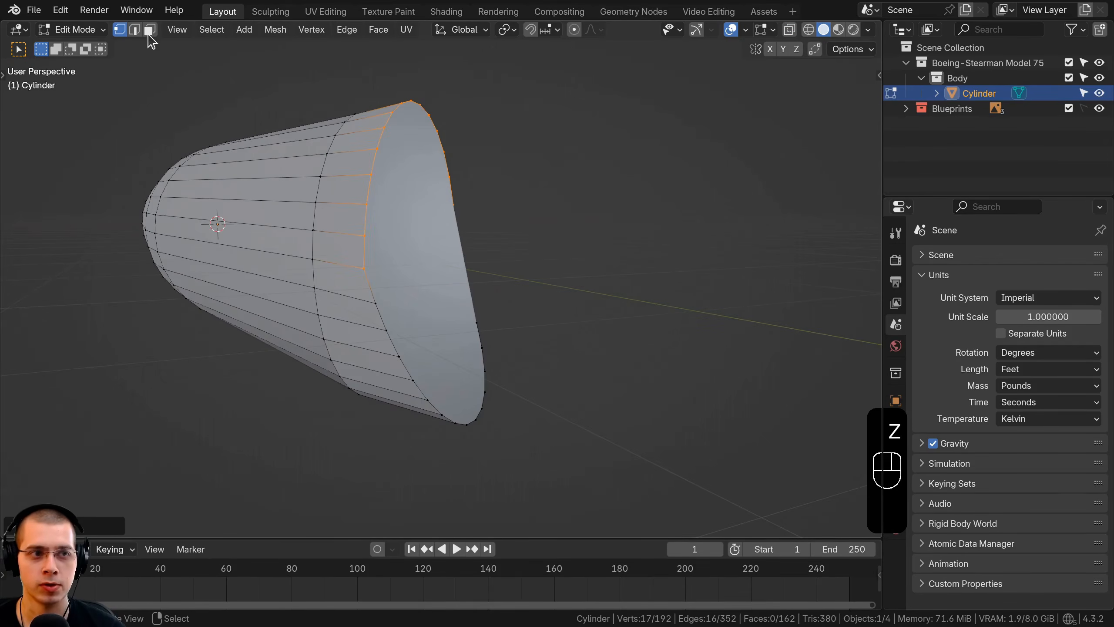
pyautogui.click(149, 30)
pyautogui.press('x')
pyautogui.click(375, 197)
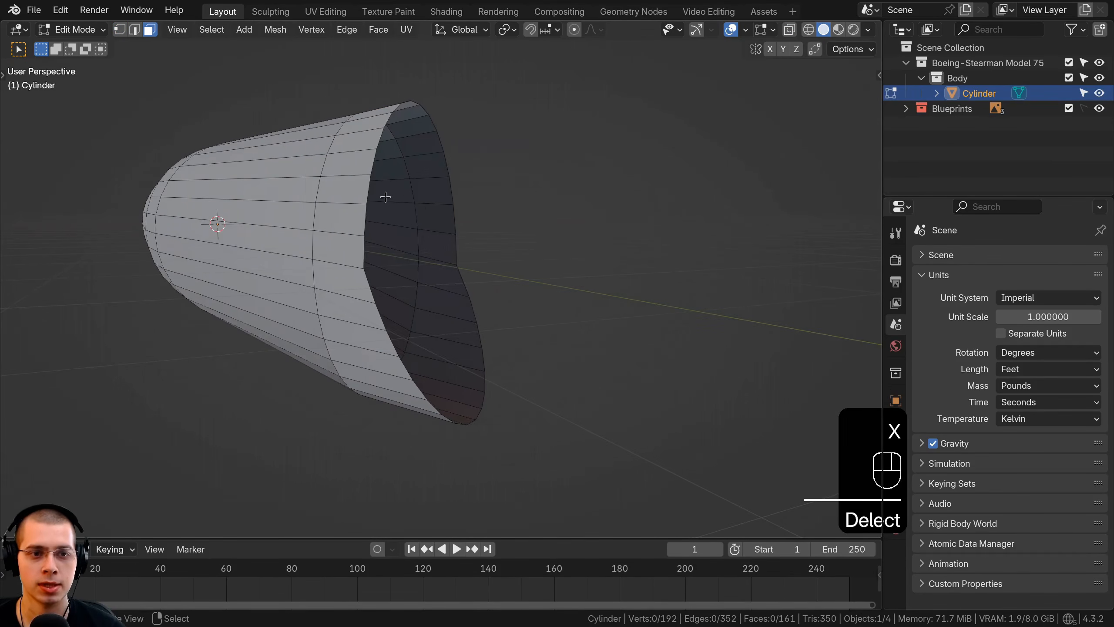
pyautogui.moveTo(385, 197); pyautogui.dragTo(535, 220, button='middle')
pyautogui.press('1')
pyautogui.scroll(3, 440, 317)
pyautogui.moveTo(478, 279); pyautogui.dragTo(401, 233, button='middle')
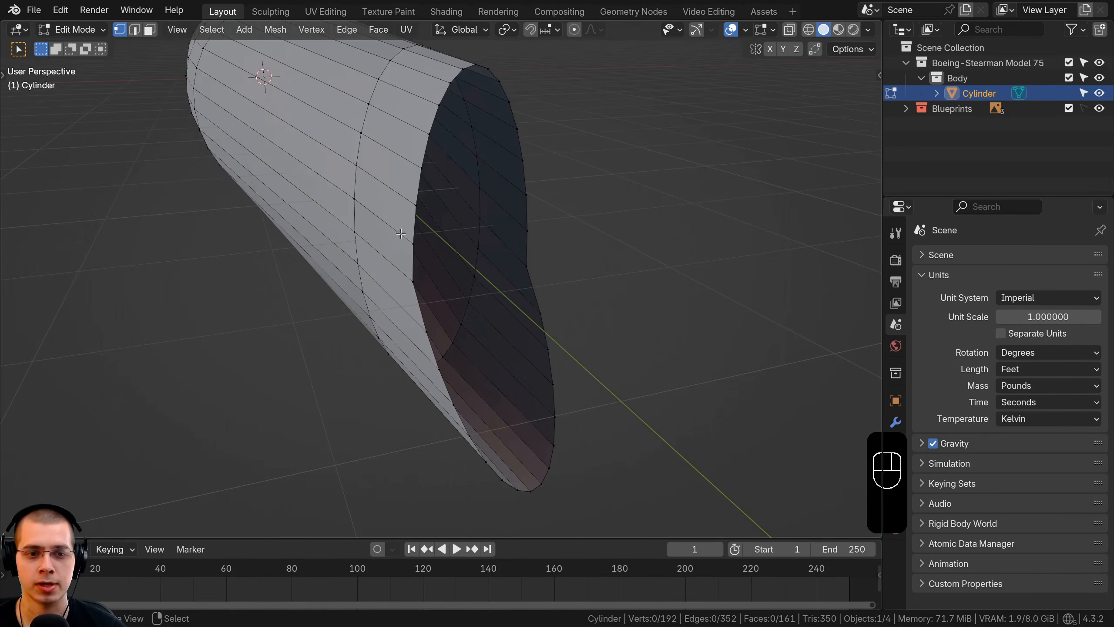
pyautogui.scroll(-3, 489, 218)
pyautogui.moveTo(489, 219); pyautogui.dragTo(446, 229, button='middle')
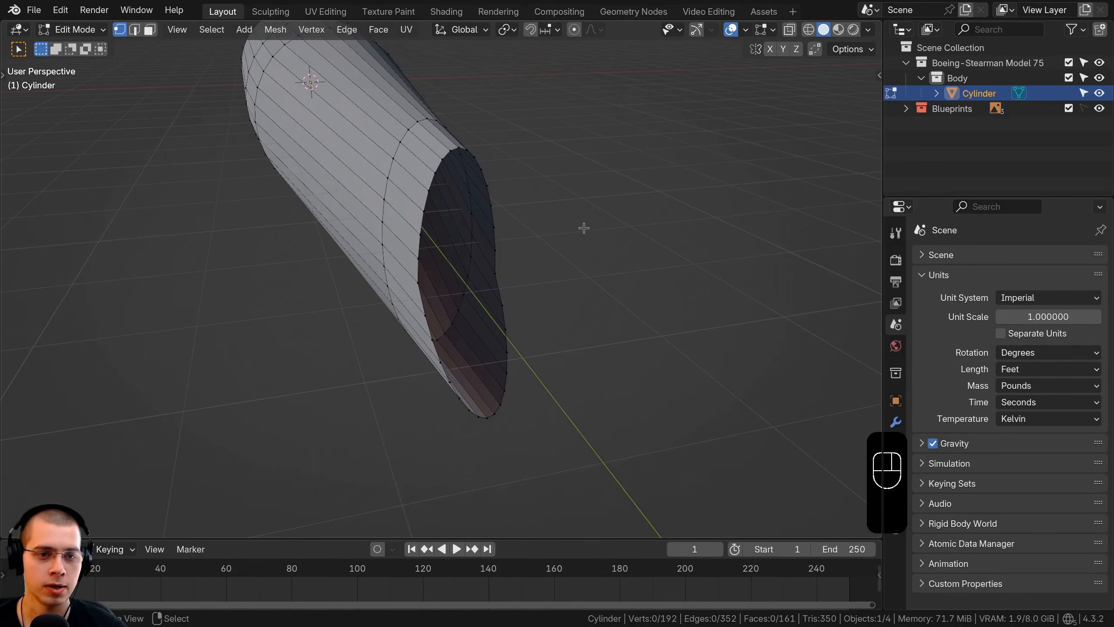
# Select all fuselage vertices on the negative X side of the centerline from tail to nose and delete them.
pyautogui.press('KP_7')
pyautogui.press('z')
pyautogui.click(341, 192)
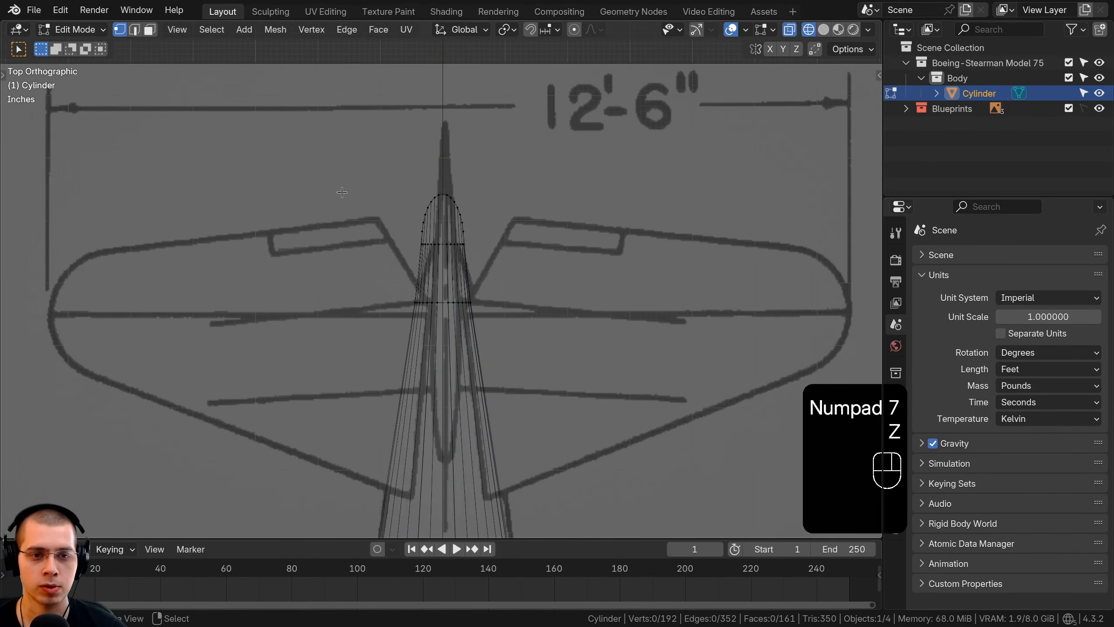
pyautogui.scroll(-1, 341, 192)
pyautogui.press('b')
pyautogui.moveTo(251, 137); pyautogui.dragTo(441, 452)
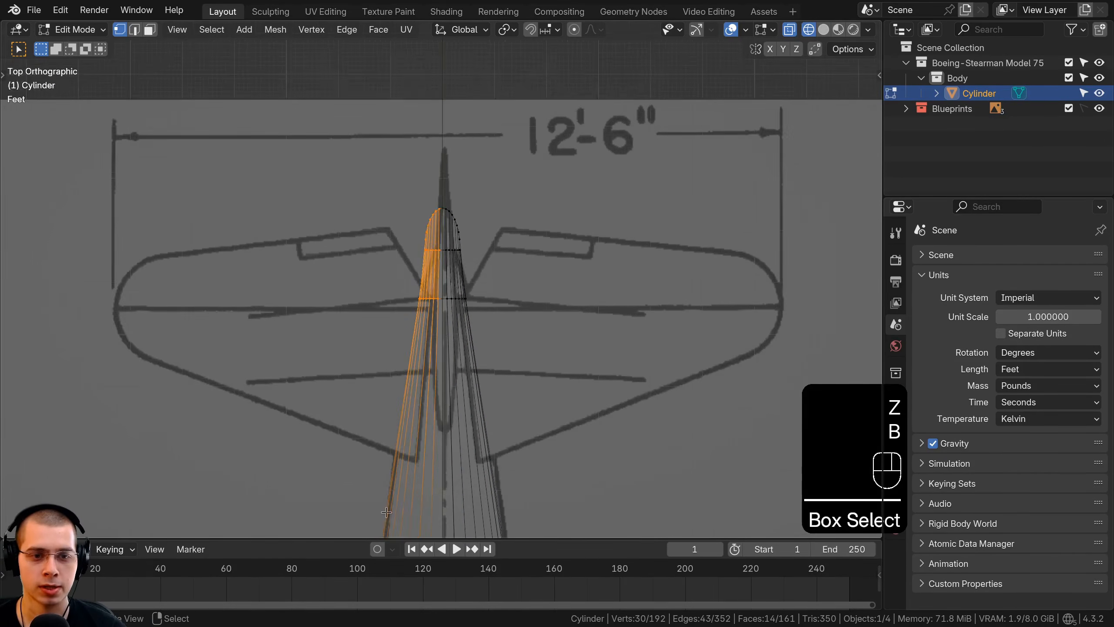
pyautogui.scroll(-1, 387, 512)
pyautogui.keyDown('shift'); pyautogui.moveTo(386, 512); pyautogui.dragTo(401, 118, button='middle'); pyautogui.keyUp('shift')
pyautogui.press('b')
pyautogui.moveTo(245, 109); pyautogui.dragTo(451, 351)
pyautogui.keyDown('shift'); pyautogui.moveTo(359, 268); pyautogui.dragTo(401, 21, button='middle'); pyautogui.keyUp('shift')
pyautogui.press('b')
pyautogui.moveTo(489, 74); pyautogui.dragTo(139, 597)
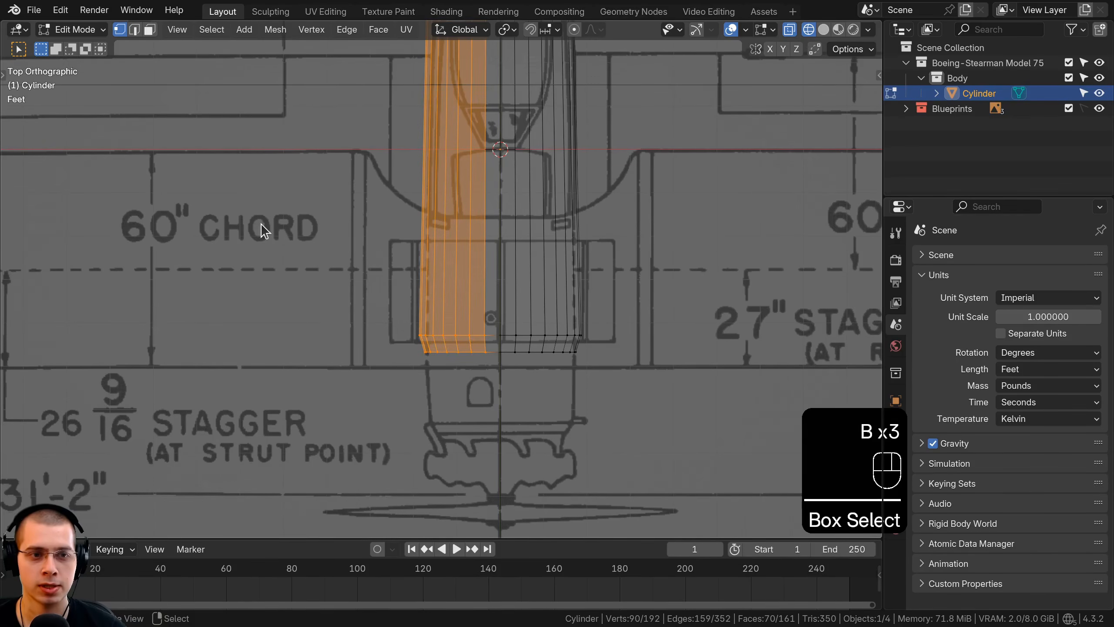
pyautogui.press('x')
pyautogui.click(213, 192)
# Add a Mirror modifier on the X axis to the half fuselage and enable Clipping.
pyautogui.press('z')
pyautogui.moveTo(556, 266)
pyautogui.keyDown('shift'); pyautogui.mouseDown(button='middle')
pyautogui.moveTo(525, 272)
pyautogui.moveTo(544, 263)
pyautogui.mouseUp(button='middle'); pyautogui.keyUp('shift')
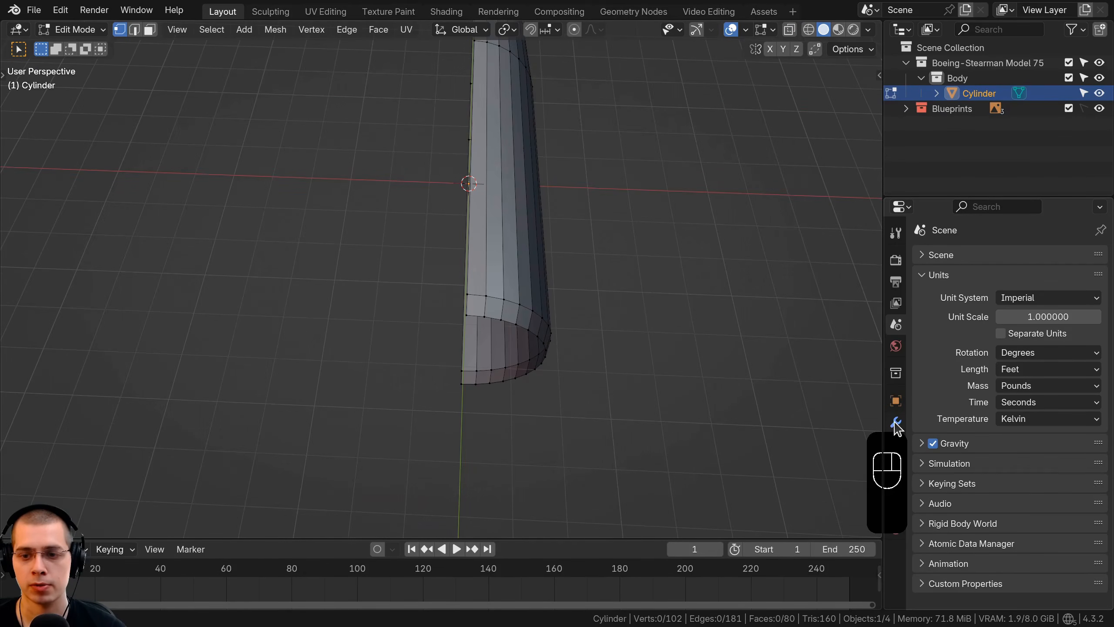
pyautogui.click(896, 423)
pyautogui.click(991, 257)
pyautogui.write('mir')
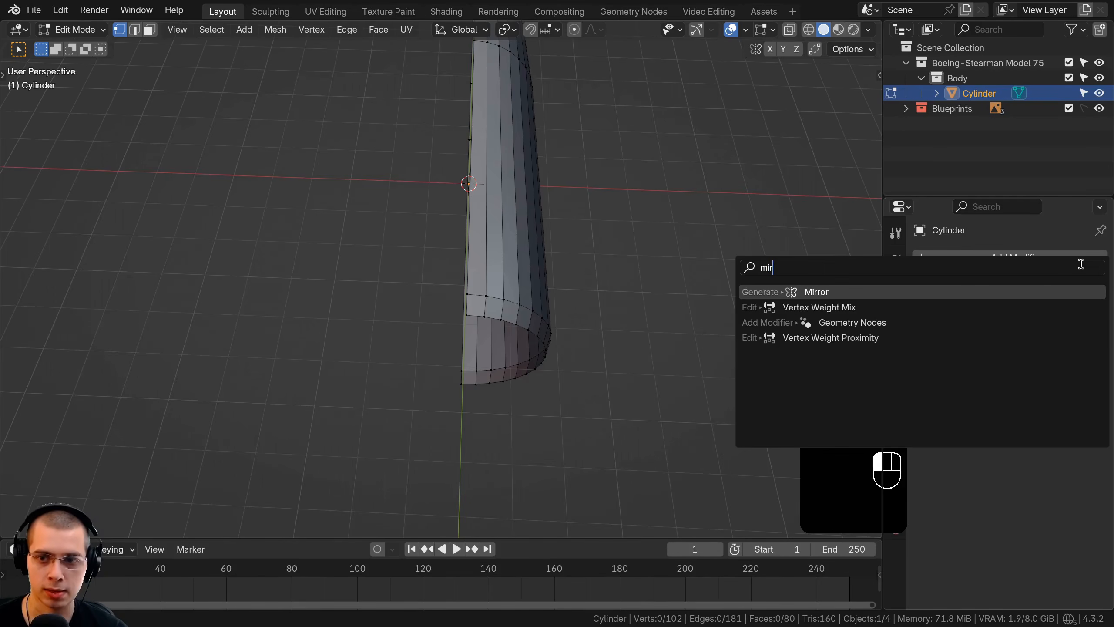
pyautogui.press('Return')
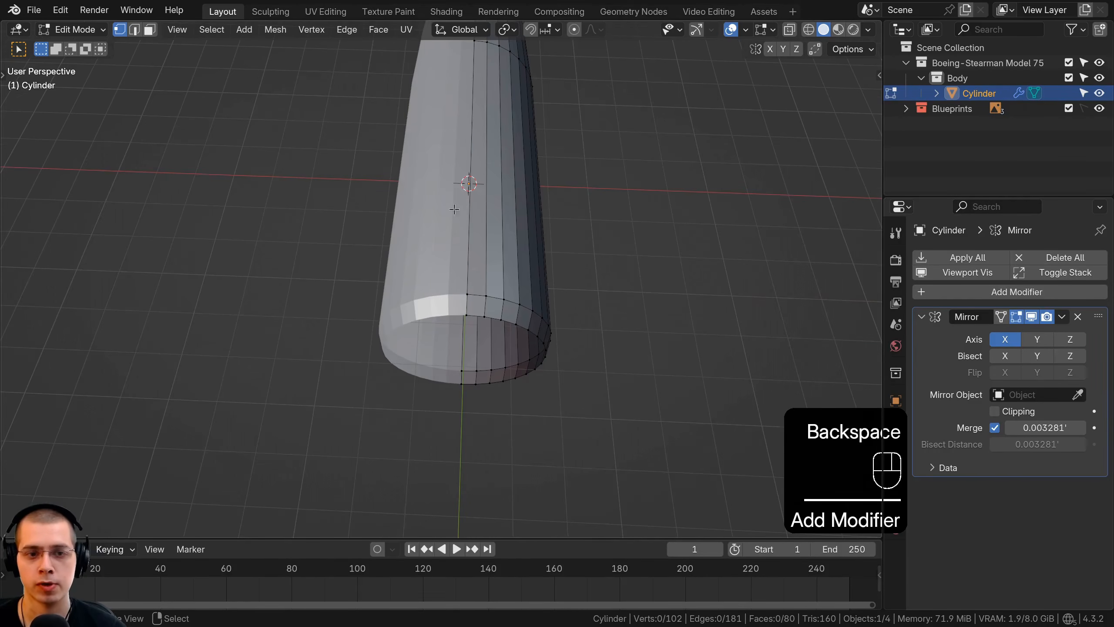
pyautogui.moveTo(454, 209); pyautogui.dragTo(461, 169, button='middle')
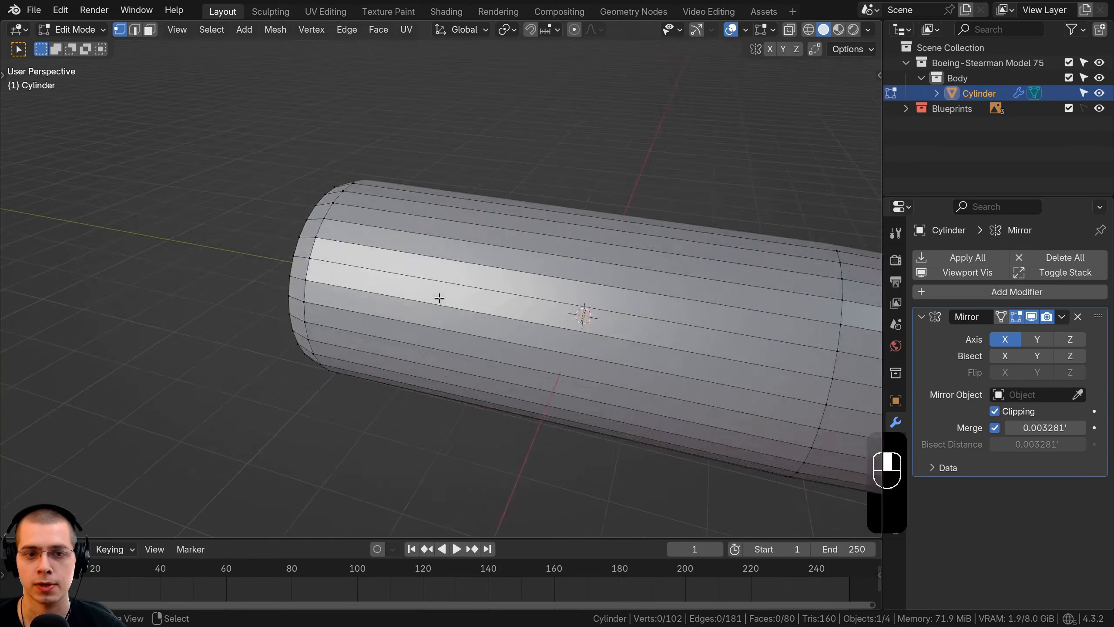
pyautogui.scroll(-5, 438, 299)
pyautogui.keyDown('shift'); pyautogui.moveTo(658, 272); pyautogui.dragTo(403, 249, button='middle'); pyautogui.keyUp('shift')
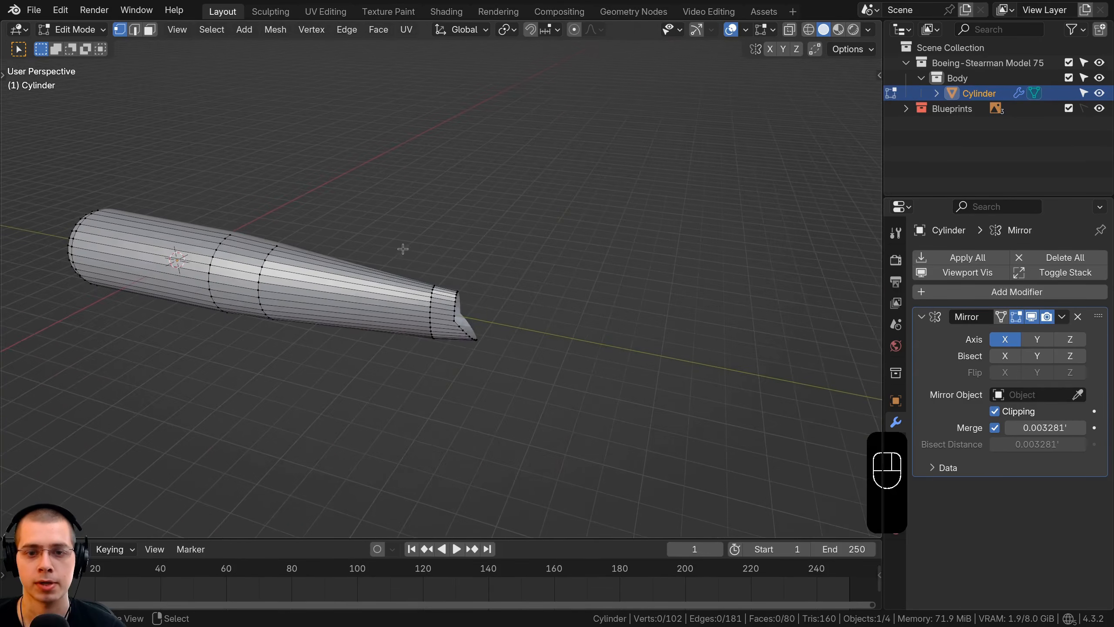
# Select seven vertices along the upper part of the open tail edge and extrude them along X to the centerline.
pyautogui.press('a')
pyautogui.scroll(5, 510, 226)
pyautogui.moveTo(593, 219); pyautogui.dragTo(451, 248, button='middle')
pyautogui.scroll(3, 510, 226)
pyautogui.rightClick(421, 325)
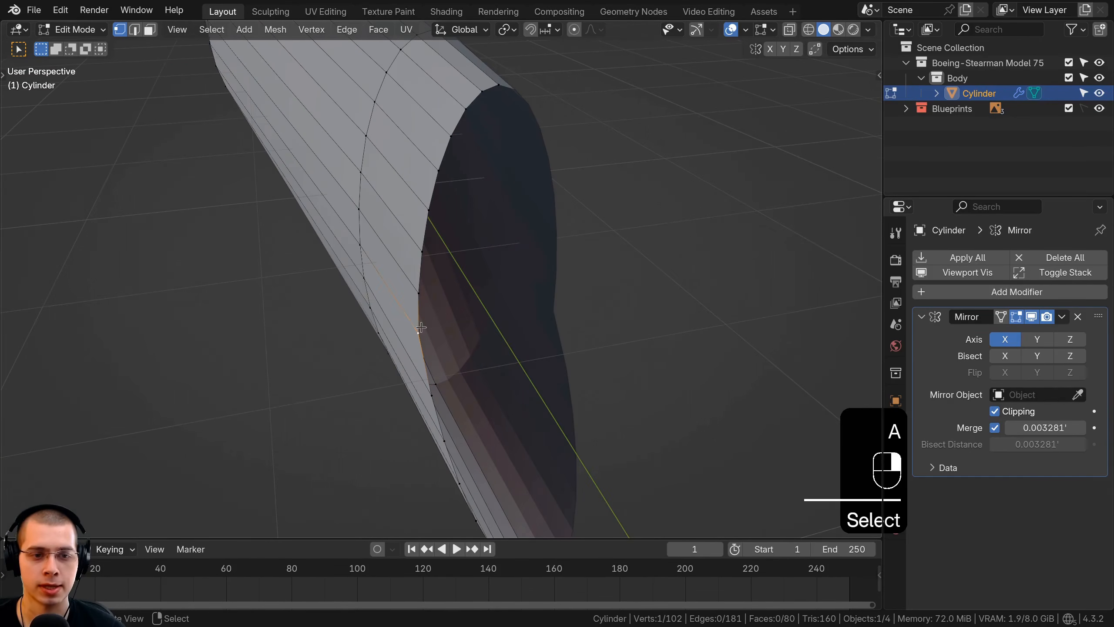
pyautogui.moveTo(422, 303)
pyautogui.mouseDown(button='middle')
pyautogui.moveTo(397, 300)
pyautogui.moveTo(430, 298)
pyautogui.mouseUp(button='middle')
pyautogui.keyDown('shift'); pyautogui.rightClick(422, 297); pyautogui.keyUp('shift')
pyautogui.keyDown('shift'); pyautogui.rightClick(421, 285); pyautogui.keyUp('shift')
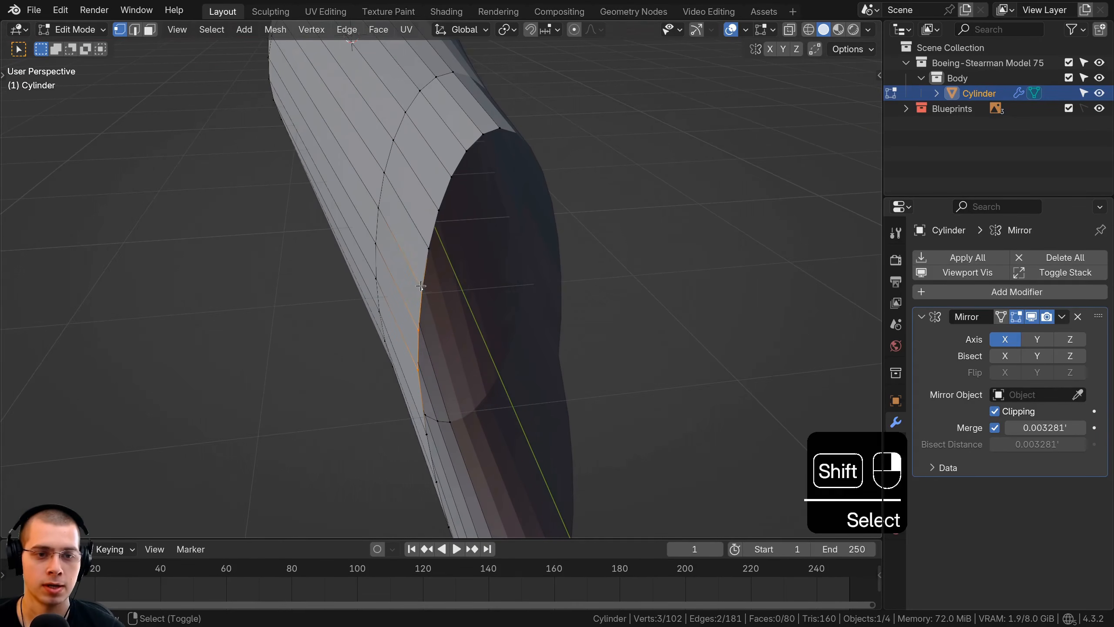
pyautogui.keyDown('shift'); pyautogui.rightClick(461, 157); pyautogui.keyUp('shift')
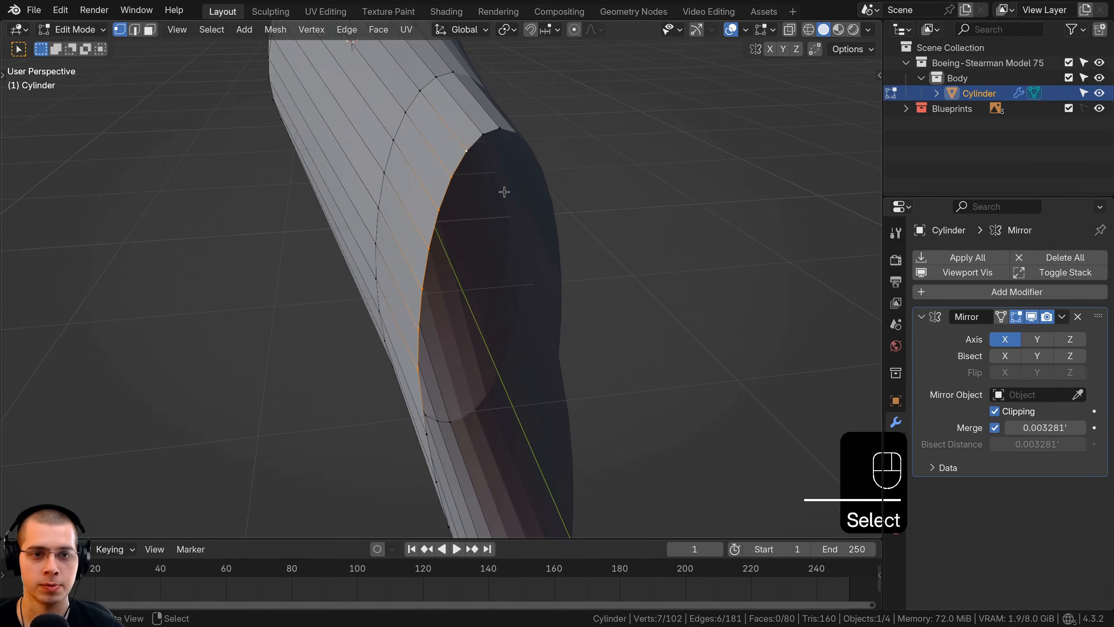
pyautogui.moveTo(461, 157); pyautogui.dragTo(437, 266, button='middle')
pyautogui.press('e')
pyautogui.press('x')
pyautogui.click(634, 207)
# Fill the gap at the top of the tail opening with a face between its four surrounding vertices.
pyautogui.scroll(2, 436, 267)
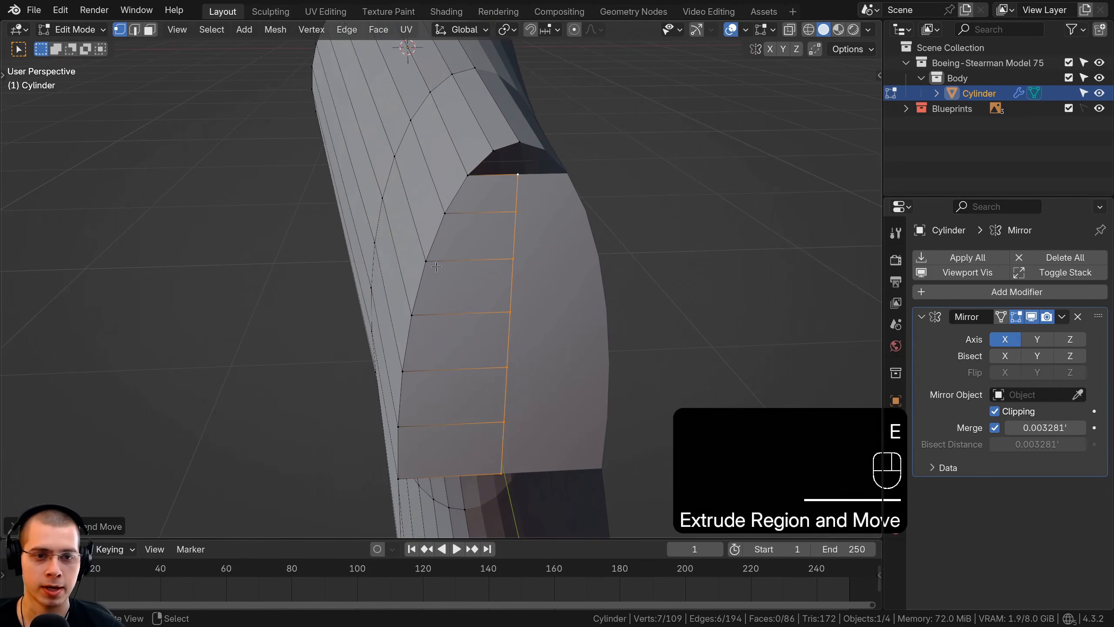
pyautogui.rightClick(514, 176)
pyautogui.keyDown('shift'); pyautogui.rightClick(498, 144); pyautogui.keyUp('shift')
pyautogui.keyDown('shift'); pyautogui.rightClick(494, 152); pyautogui.keyUp('shift')
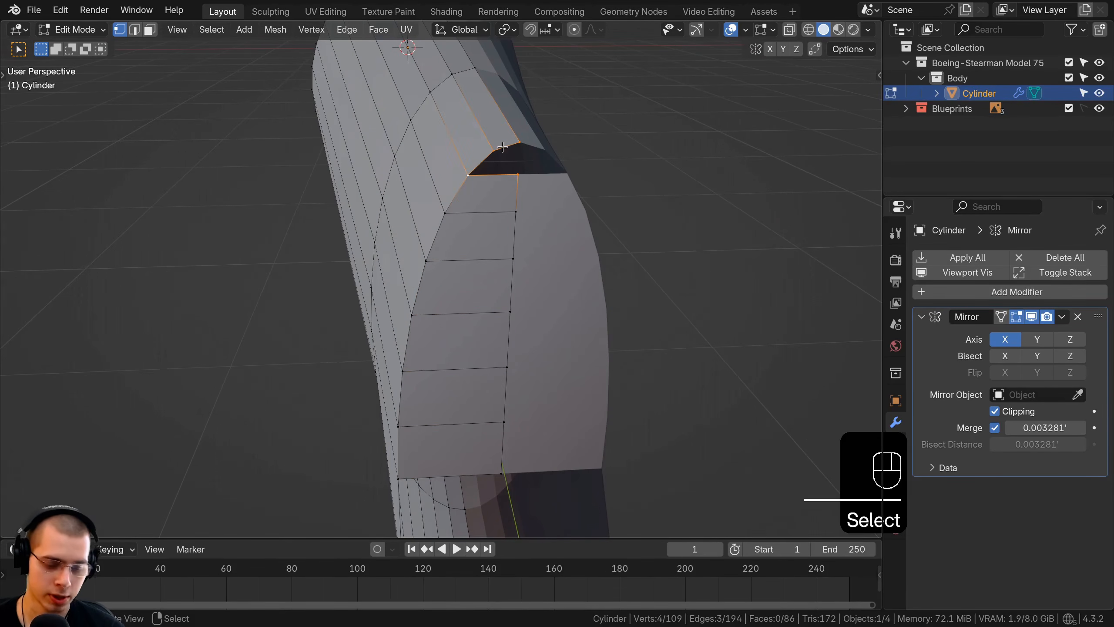
pyautogui.press('f')
pyautogui.moveTo(494, 152); pyautogui.dragTo(546, 442, button='middle')
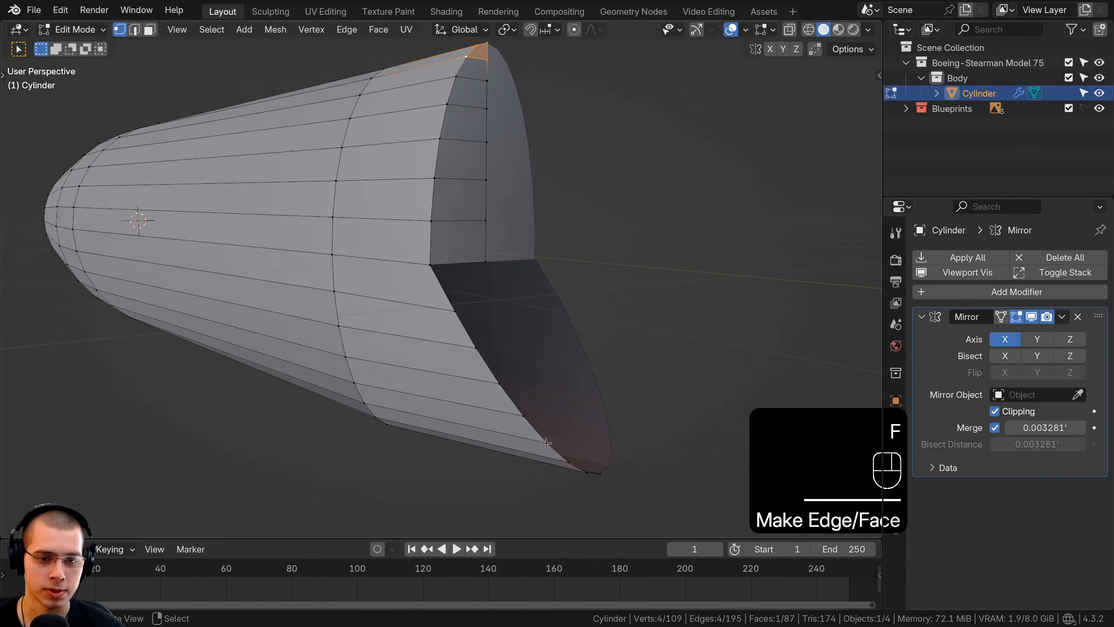
# Select the vertices along the slanted lower tail edge and extrude them along X to the centerline.
pyautogui.rightClick(563, 461)
pyautogui.keyDown('shift'); pyautogui.rightClick(547, 442); pyautogui.keyUp('shift')
pyautogui.keyDown('shift'); pyautogui.rightClick(523, 416); pyautogui.keyUp('shift')
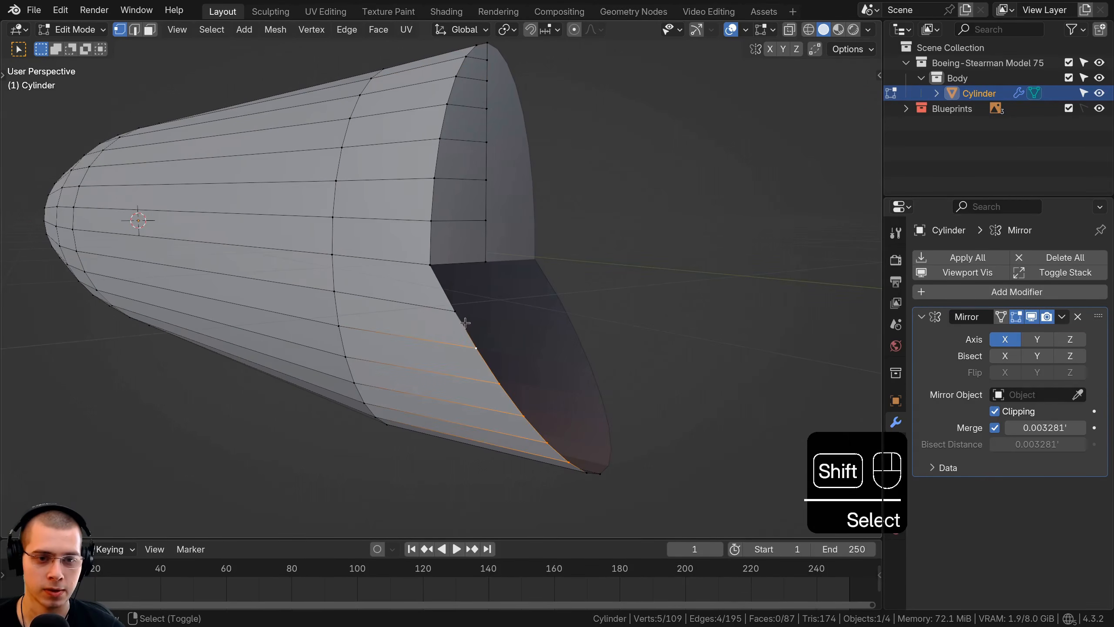
pyautogui.keyDown('shift'); pyautogui.rightClick(456, 312); pyautogui.keyUp('shift')
pyautogui.moveTo(456, 312); pyautogui.dragTo(420, 339, button='middle')
pyautogui.press('e')
pyautogui.press('x')
pyautogui.click(505, 356)
pyautogui.moveTo(505, 356); pyautogui.dragTo(416, 347, button='middle')
# Fill the gap between the upper and lower tail end panels with a four-vertex face.
pyautogui.scroll(2, 432, 326)
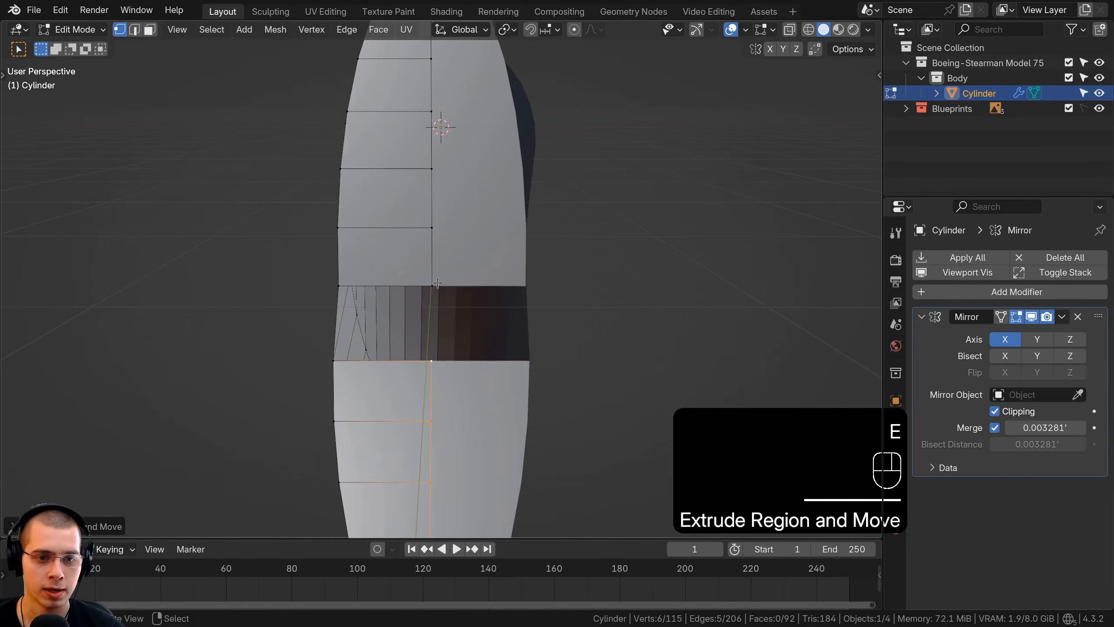
pyautogui.rightClick(437, 284)
pyautogui.keyDown('shift'); pyautogui.rightClick(426, 367); pyautogui.keyUp('shift')
pyautogui.keyDown('shift'); pyautogui.rightClick(340, 365); pyautogui.keyUp('shift')
pyautogui.moveTo(341, 364); pyautogui.dragTo(397, 349, button='middle')
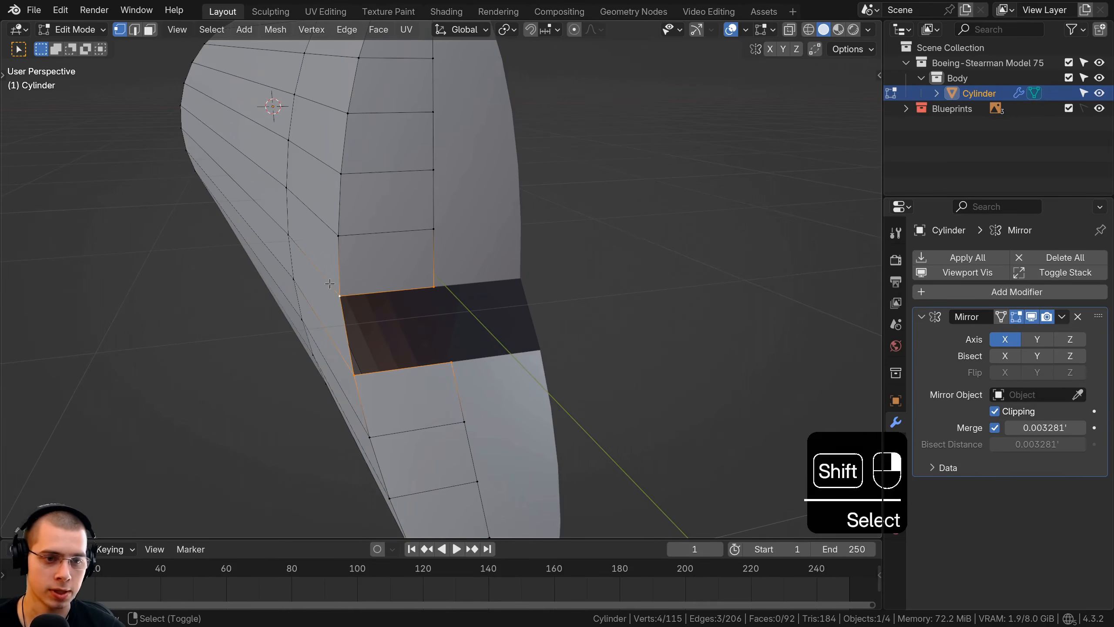
pyautogui.press('f')
# Fill the remaining gap at the bottom tip of the tail with a face.
pyautogui.scroll(-3, 490, 458)
pyautogui.moveTo(490, 458); pyautogui.dragTo(492, 356, button='middle')
pyautogui.scroll(3, 493, 356)
pyautogui.rightClick(467, 335)
pyautogui.keyDown('shift'); pyautogui.rightClick(461, 359); pyautogui.keyUp('shift')
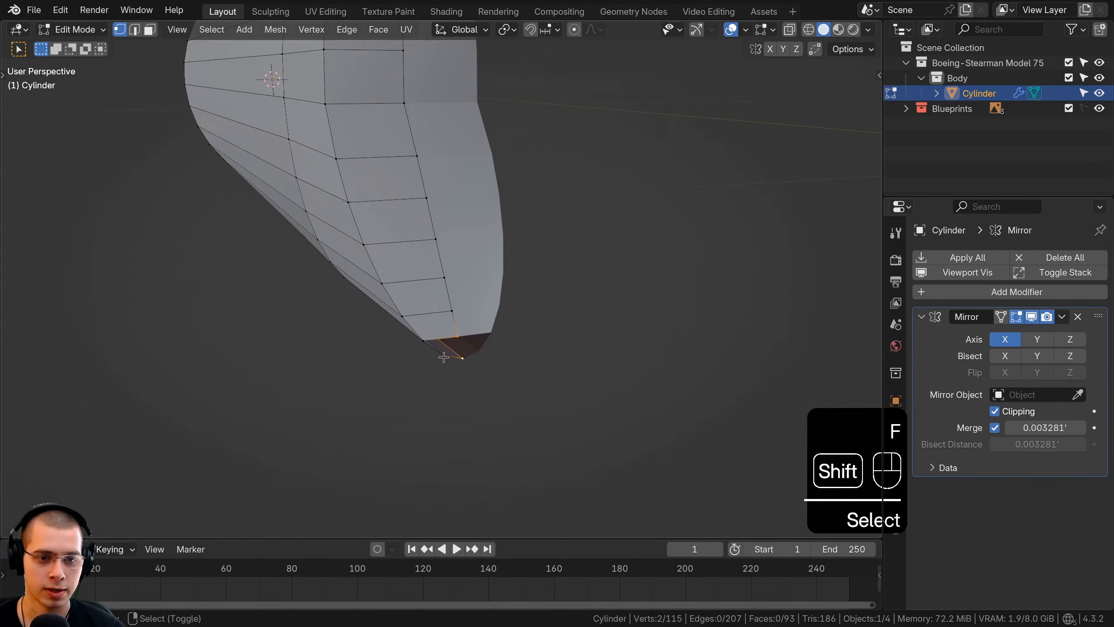
pyautogui.press('f')
pyautogui.press('Tab')
pyautogui.moveTo(411, 339); pyautogui.dragTo(501, 248, button='middle')
# Select the tail end vertices in the top view, narrow them to about 0.64 along X, and shift them slightly toward the centerline.
pyautogui.press('Tab')
pyautogui.press('Tab')
pyautogui.press('KP_1')
pyautogui.press('KP_7')
pyautogui.press('Tab')
pyautogui.press('z')
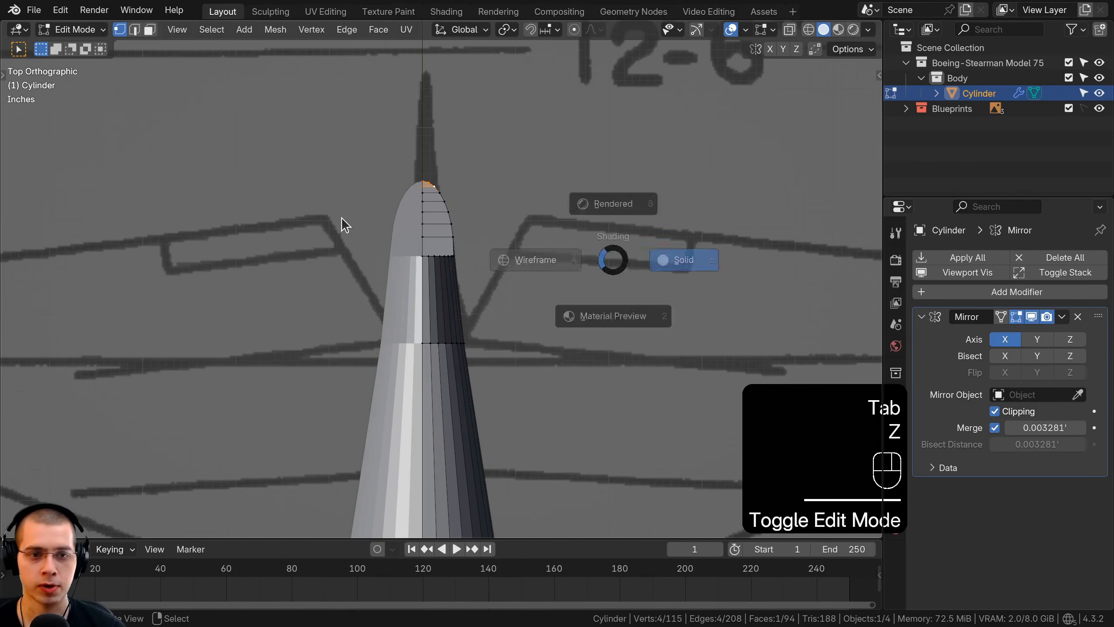
pyautogui.press('a')
pyautogui.moveTo(323, 100); pyautogui.dragTo(535, 313)
pyautogui.scroll(2, 580, 204)
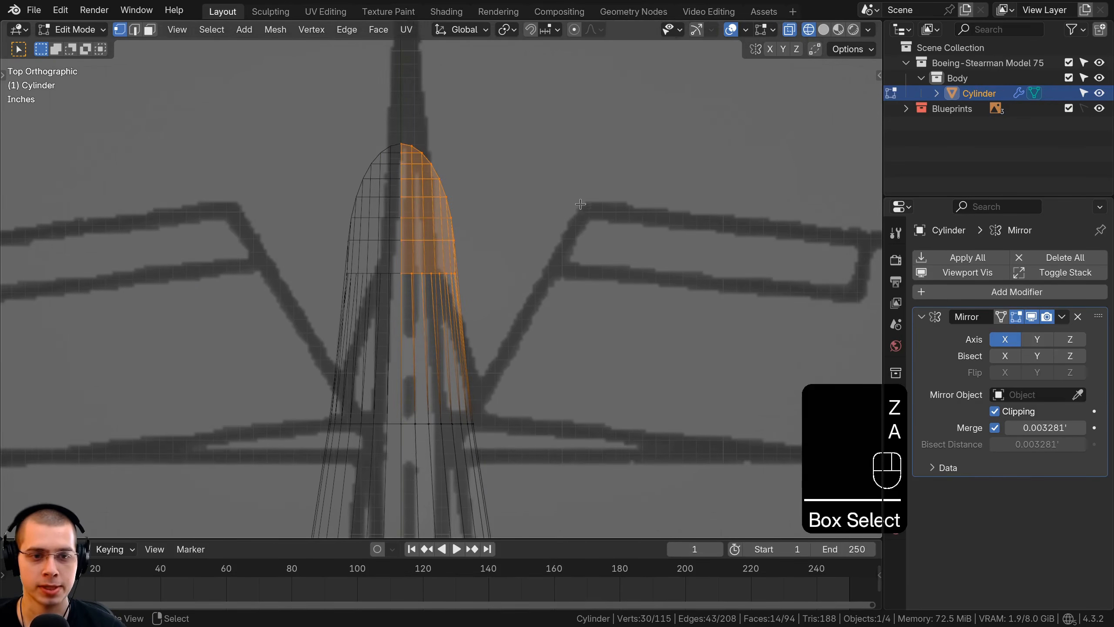
pyautogui.press('g')
pyautogui.press('x')
pyautogui.press('s')
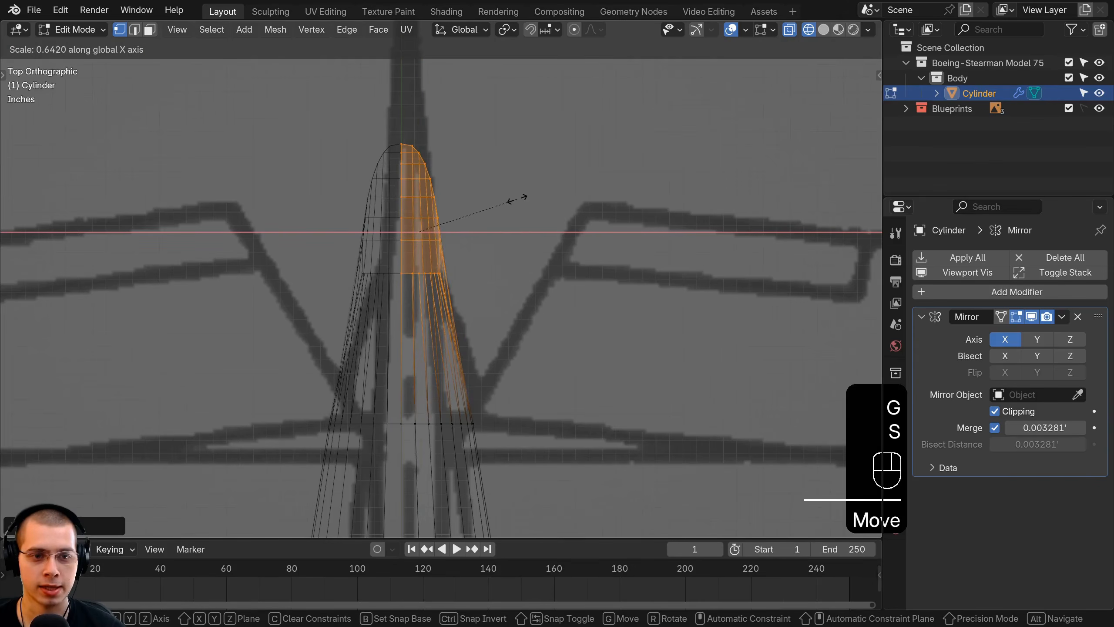
pyautogui.click(521, 201)
pyautogui.press('g')
pyautogui.middleClick(517, 202)
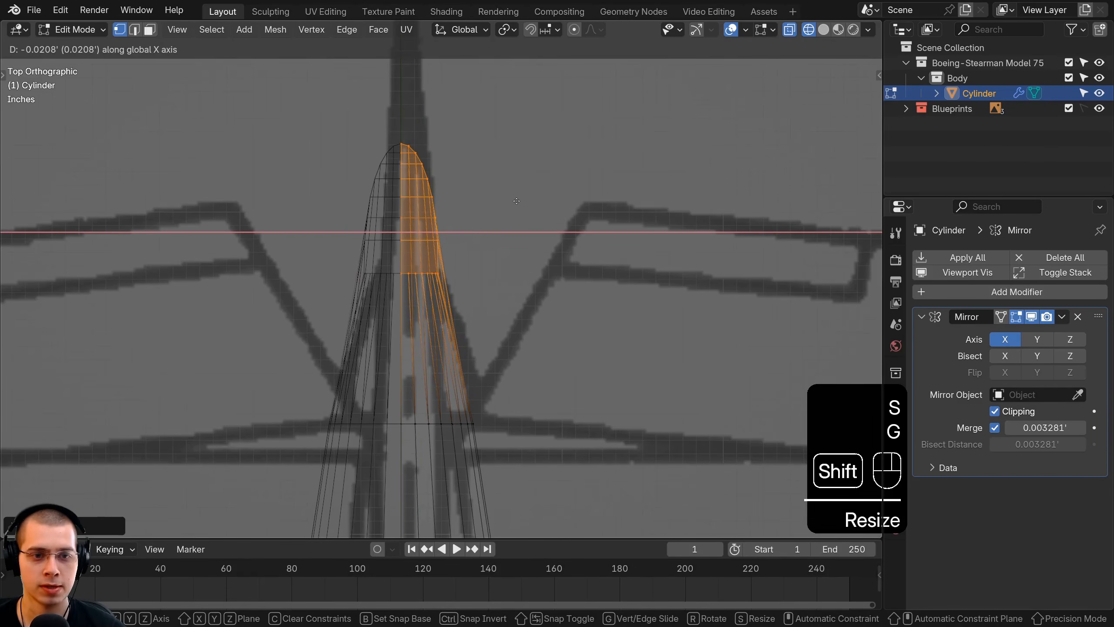
pyautogui.keyDown('shift'); pyautogui.click(516, 202); pyautogui.keyUp('shift')
# Examine the closed tail end in solid shading, then the cockpit area of the mesh over the side-view blueprint.
pyautogui.press('z')
pyautogui.click(680, 239)
pyautogui.moveTo(679, 239)
pyautogui.mouseDown(button='middle')
pyautogui.moveTo(467, 206)
pyautogui.moveTo(431, 177)
pyautogui.moveTo(393, 276)
pyautogui.moveTo(311, 221)
pyautogui.moveTo(340, 246)
pyautogui.moveTo(346, 236)
pyautogui.moveTo(702, 250)
pyautogui.mouseUp(button='middle')
pyautogui.press('Tab')
pyautogui.press('Tab')
pyautogui.press('KP_1')
pyautogui.press('KP_3')
pyautogui.scroll(-4, 347, 236)
pyautogui.press('z')
pyautogui.scroll(4, 526, 272)
pyautogui.press('a')
pyautogui.press('a')
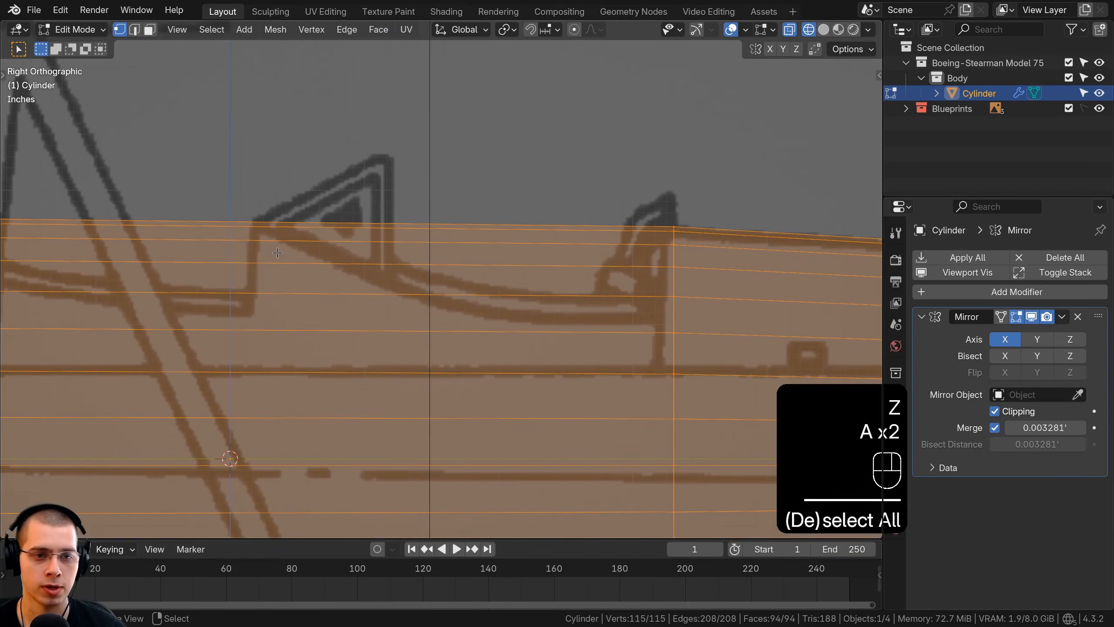
pyautogui.press('a')
pyautogui.scroll(-1, 302, 273)
pyautogui.keyDown('shift'); pyautogui.moveTo(303, 273); pyautogui.dragTo(438, 201, button='middle'); pyautogui.keyUp('shift')
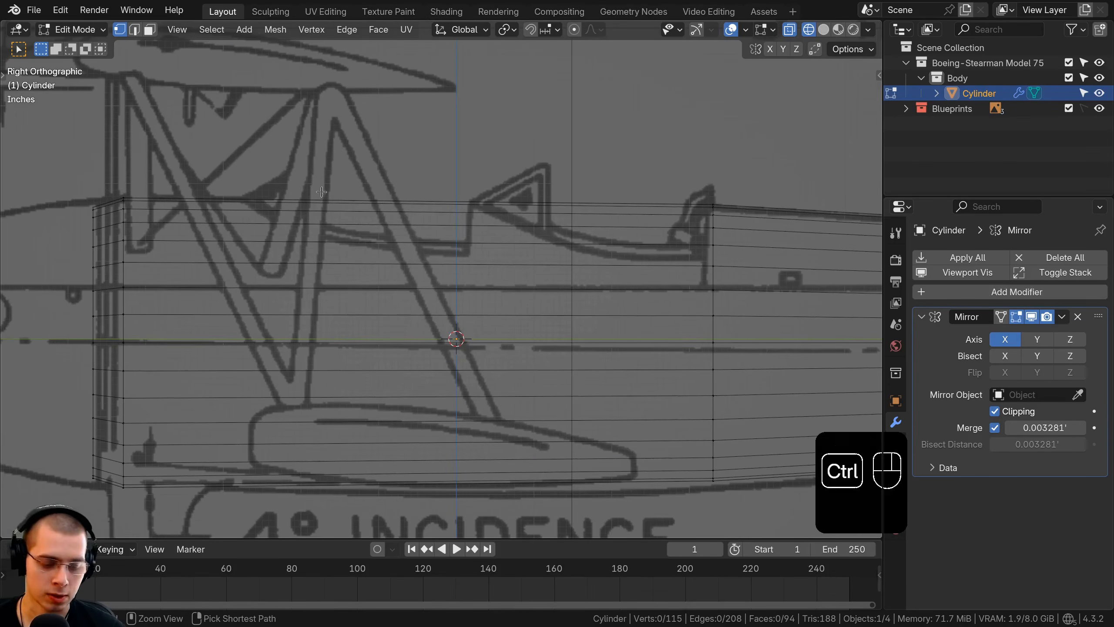
# Add a loop cut around the middle fuselage section and align it with the front cockpit's rear edge on the side-view blueprint.
pyautogui.hotkey('ctrl', 'r')
pyautogui.click(275, 201)
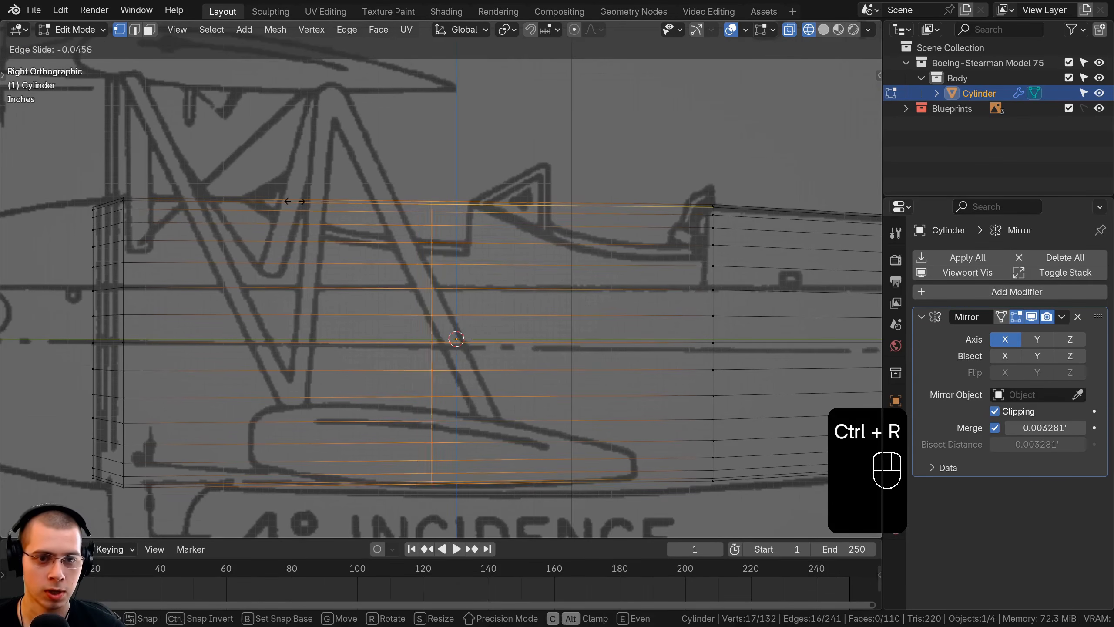
pyautogui.click(329, 203)
pyautogui.scroll(3, 496, 142)
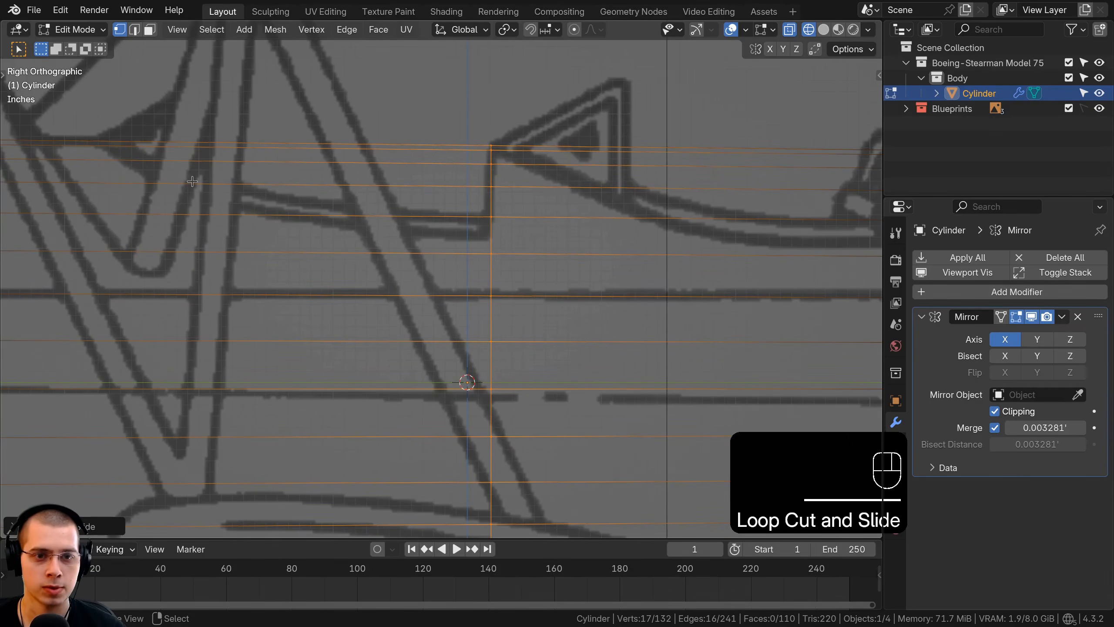
pyautogui.press('g')
pyautogui.press('y')
pyautogui.click(489, 151)
# Knife-cut the rear cockpit's sloping outline into the fuselage side, following the blueprint down from its windshield base.
pyautogui.scroll(-1, 511, 236)
pyautogui.moveTo(496, 234)
pyautogui.mouseDown()
pyautogui.moveTo(330, 221)
pyautogui.moveTo(339, 262)
pyautogui.mouseUp()
pyautogui.keyDown('shift'); pyautogui.moveTo(339, 262); pyautogui.dragTo(339, 296, button='middle'); pyautogui.keyUp('shift')
pyautogui.scroll(2, 359, 272)
pyautogui.press('a')
pyautogui.press('k')
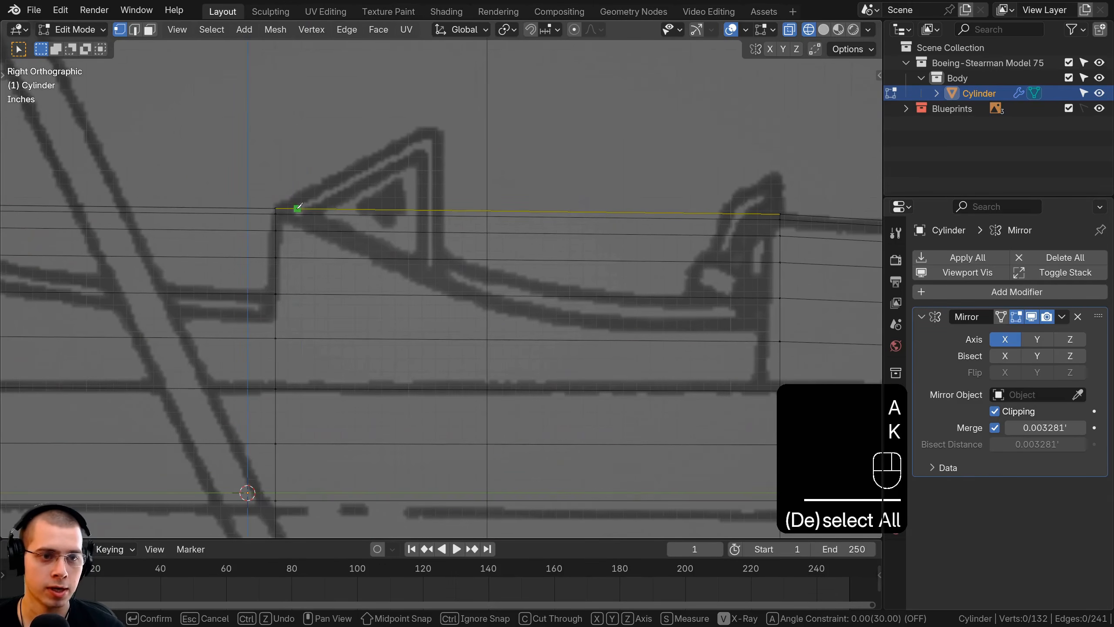
pyautogui.click(294, 208)
pyautogui.click(324, 231)
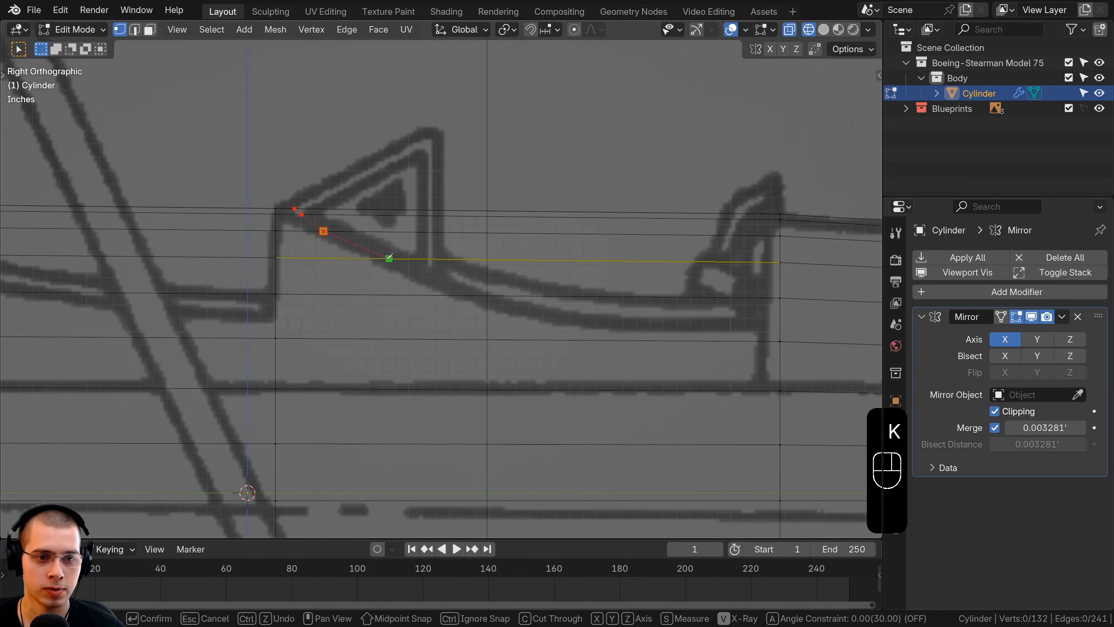
pyautogui.click(380, 259)
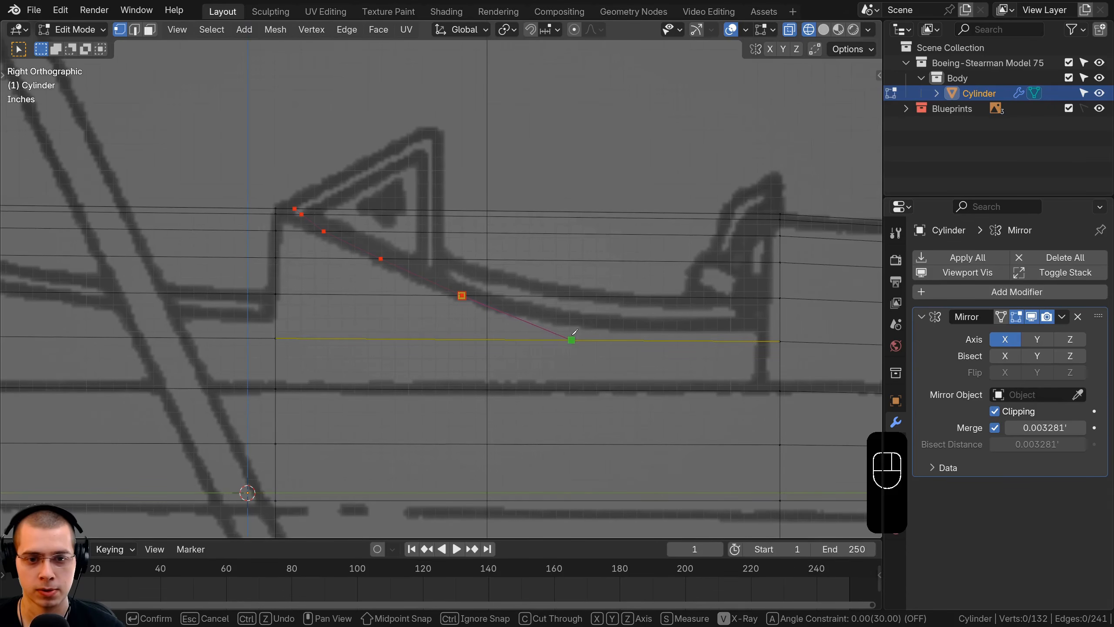
pyautogui.press('Return')
# Knife-cut the front cockpit's sloping outline into the fuselage side, matching the level reached by the rear cockpit cut.
pyautogui.keyDown('shift'); pyautogui.moveTo(270, 267); pyautogui.dragTo(466, 266, button='middle'); pyautogui.keyUp('shift')
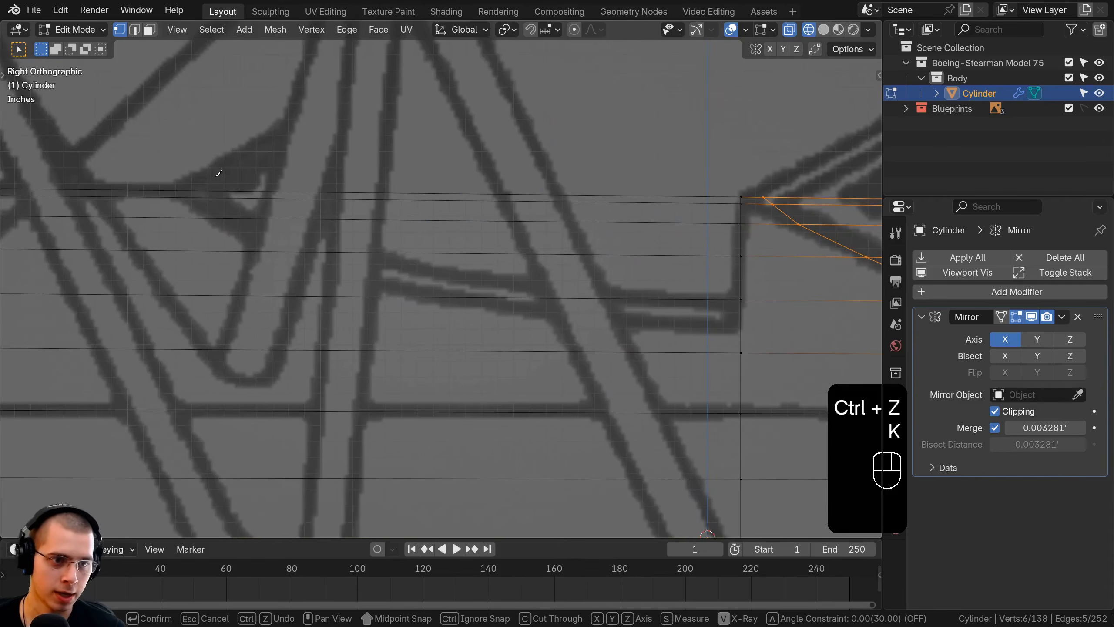
pyautogui.keyDown('shift'); pyautogui.moveTo(186, 183); pyautogui.dragTo(197, 174, button='middle'); pyautogui.keyUp('shift')
pyautogui.click(189, 180)
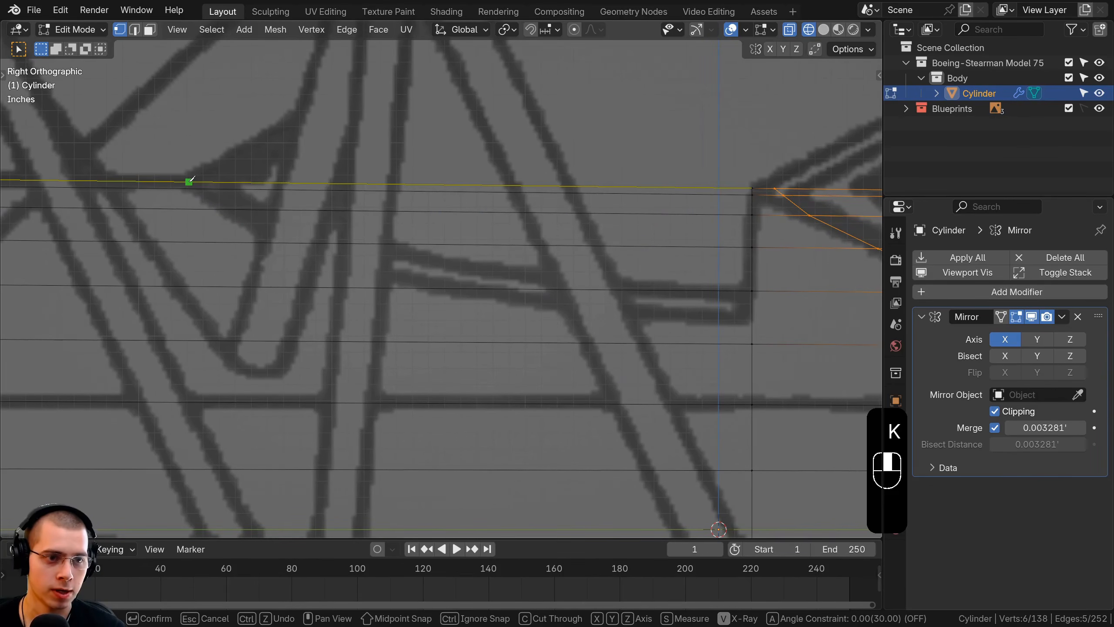
pyautogui.click(225, 210)
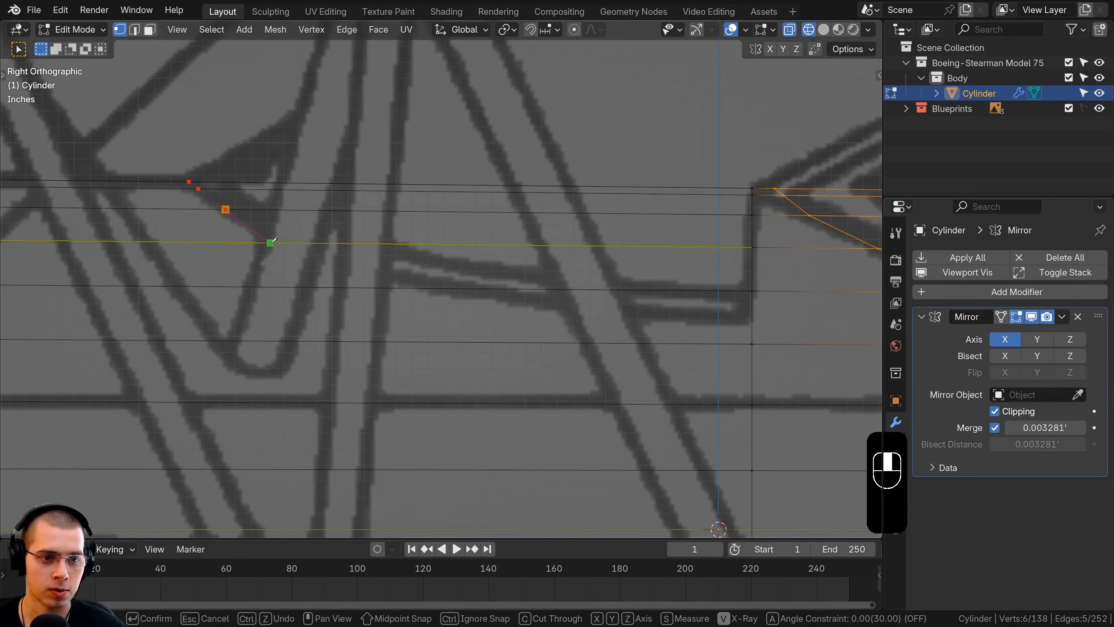
pyautogui.click(270, 243)
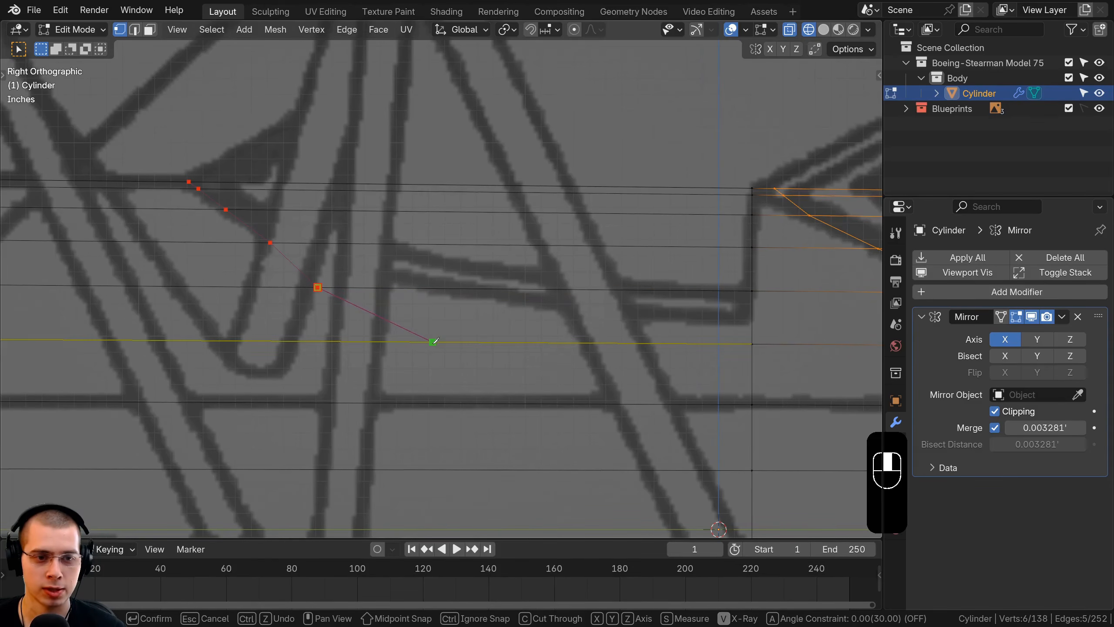
pyautogui.click(445, 343)
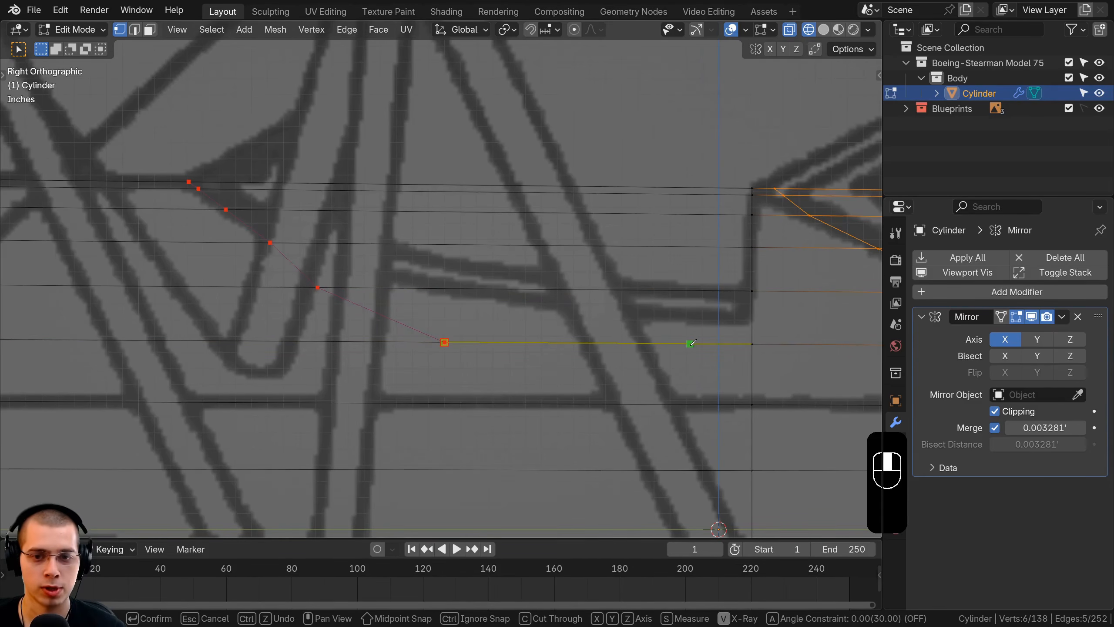
pyautogui.press('Return')
# Delete the fuselage faces enclosed by the front cockpit outline.
pyautogui.scroll(-3, 563, 269)
pyautogui.scroll(2, 326, 258)
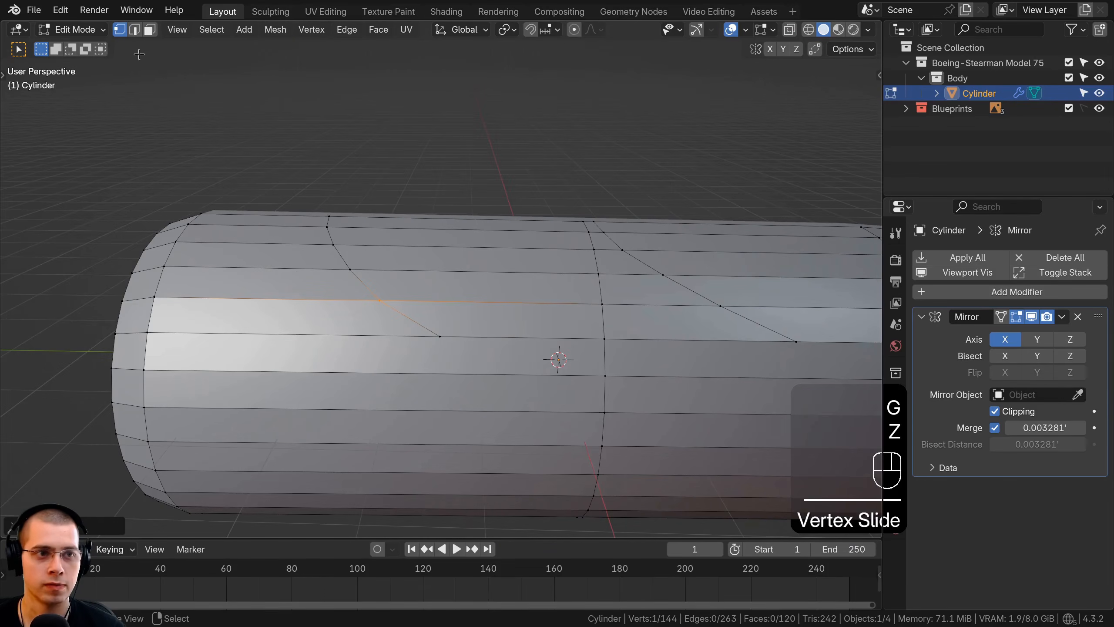
pyautogui.click(150, 29)
pyautogui.press('a')
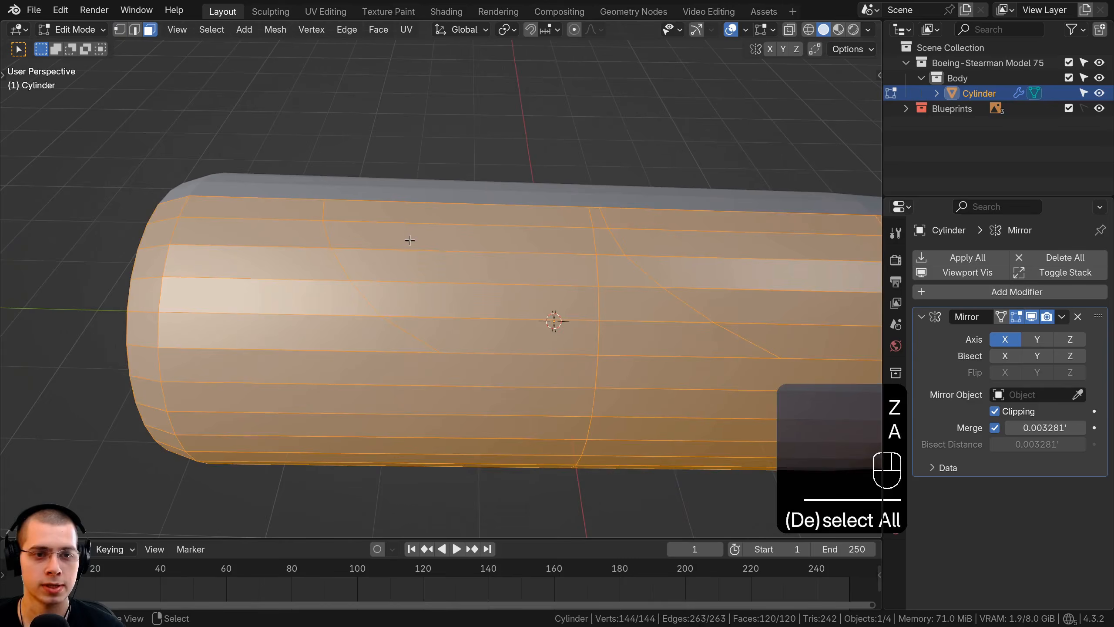
pyautogui.press('a')
pyautogui.press('b')
pyautogui.moveTo(443, 208); pyautogui.dragTo(547, 342)
pyautogui.press('x')
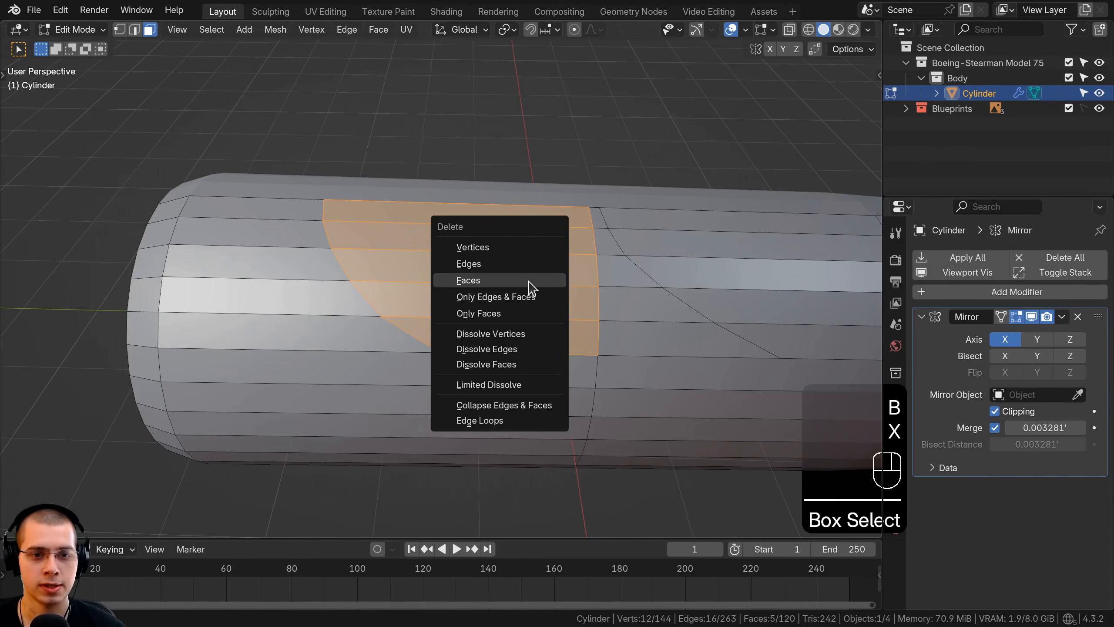
pyautogui.click(530, 283)
# Delete the fuselage faces enclosed by the rear cockpit outline.
pyautogui.keyDown('shift'); pyautogui.moveTo(530, 284); pyautogui.dragTo(438, 287, button='middle'); pyautogui.keyUp('shift')
pyautogui.press('b')
pyautogui.moveTo(632, 211); pyautogui.dragTo(687, 266)
pyautogui.press('x')
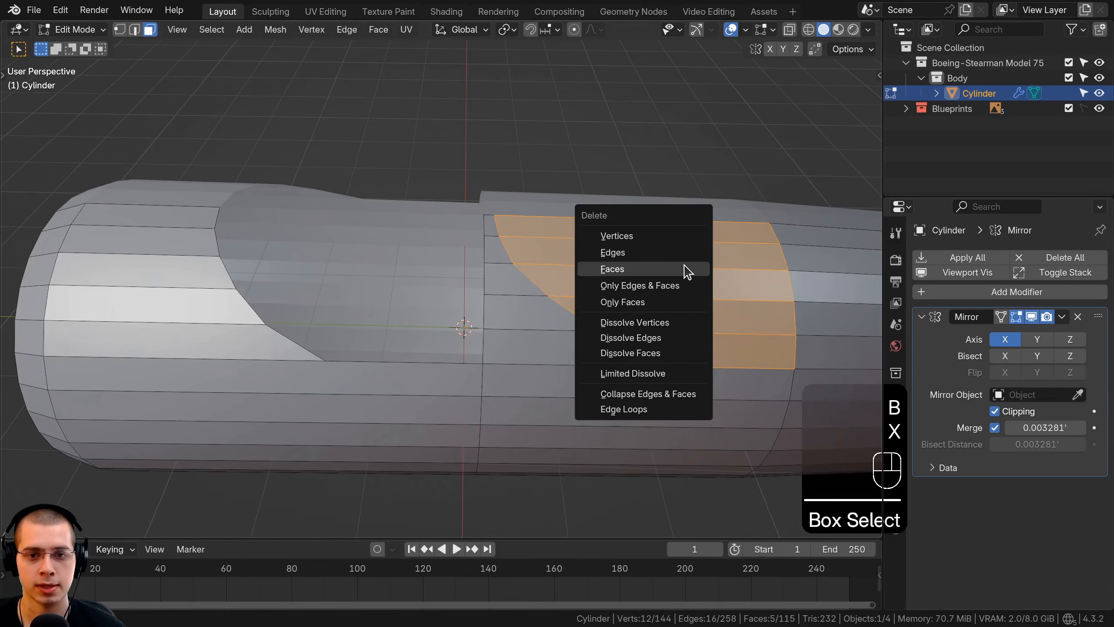
pyautogui.click(686, 267)
# Examine the open cockpits and the faceted fuselage side in Object Mode against the real aircraft's panelled surface.
pyautogui.press('Tab')
pyautogui.moveTo(686, 267); pyautogui.dragTo(557, 244, button='middle')
pyautogui.moveTo(409, 271); pyautogui.dragTo(488, 263, button='middle')
pyautogui.press('Tab')
pyautogui.press('Tab')
pyautogui.keyDown('shift'); pyautogui.moveTo(488, 264); pyautogui.dragTo(513, 264, button='middle'); pyautogui.keyUp('shift')
pyautogui.scroll(1, 544, 255)
pyautogui.scroll(2, 503, 272)
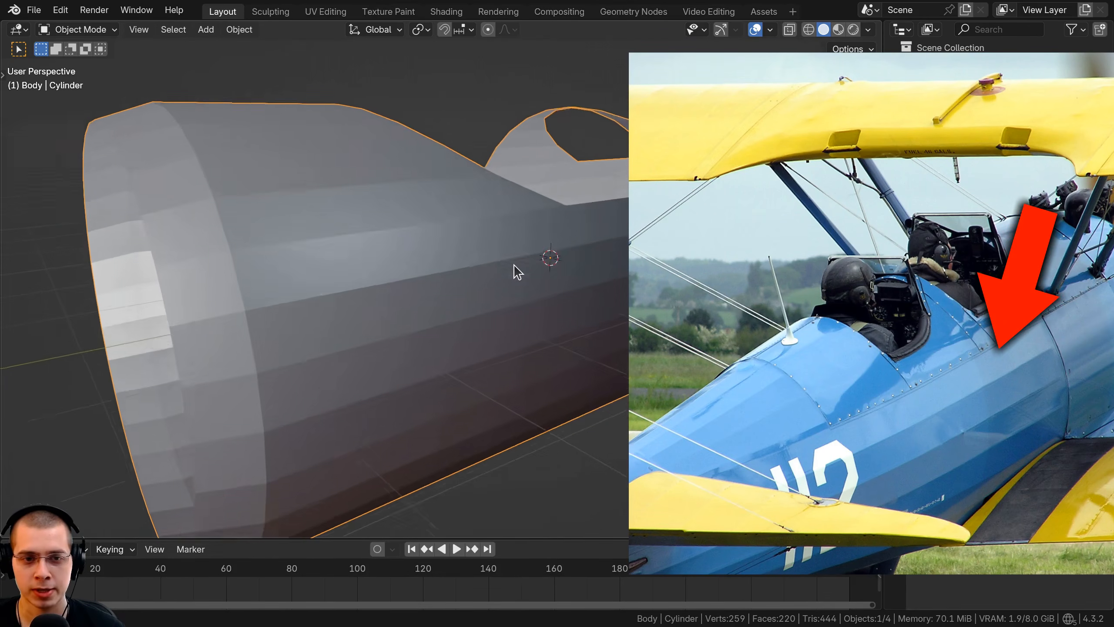
pyautogui.scroll(1, 504, 257)
pyautogui.moveTo(447, 222); pyautogui.dragTo(473, 200, button='middle')
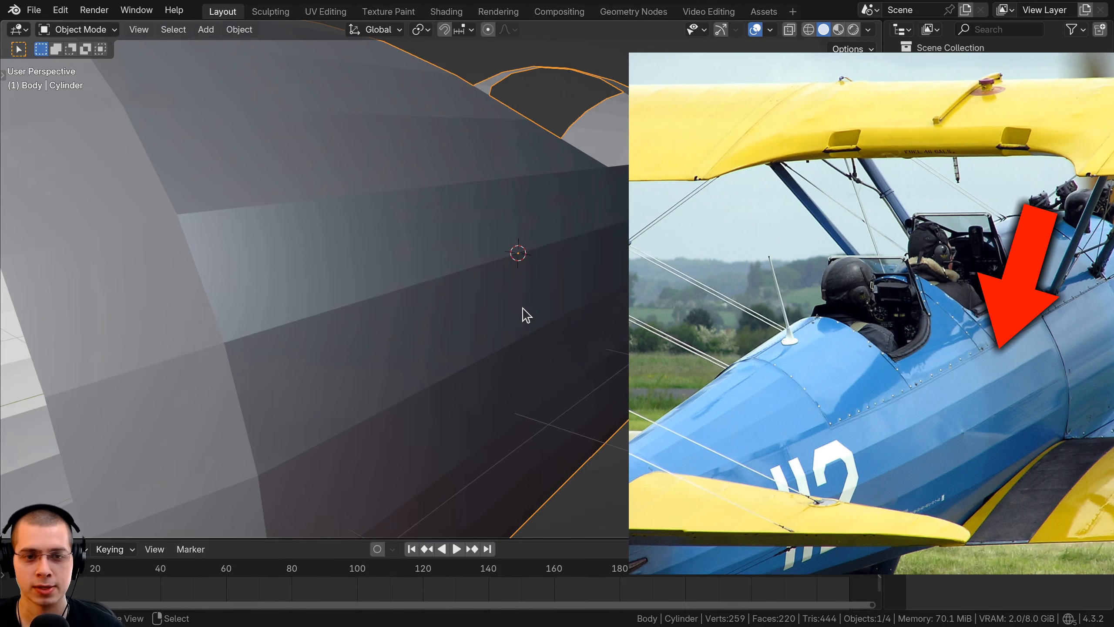
pyautogui.scroll(-4, 526, 315)
pyautogui.scroll(2, 517, 255)
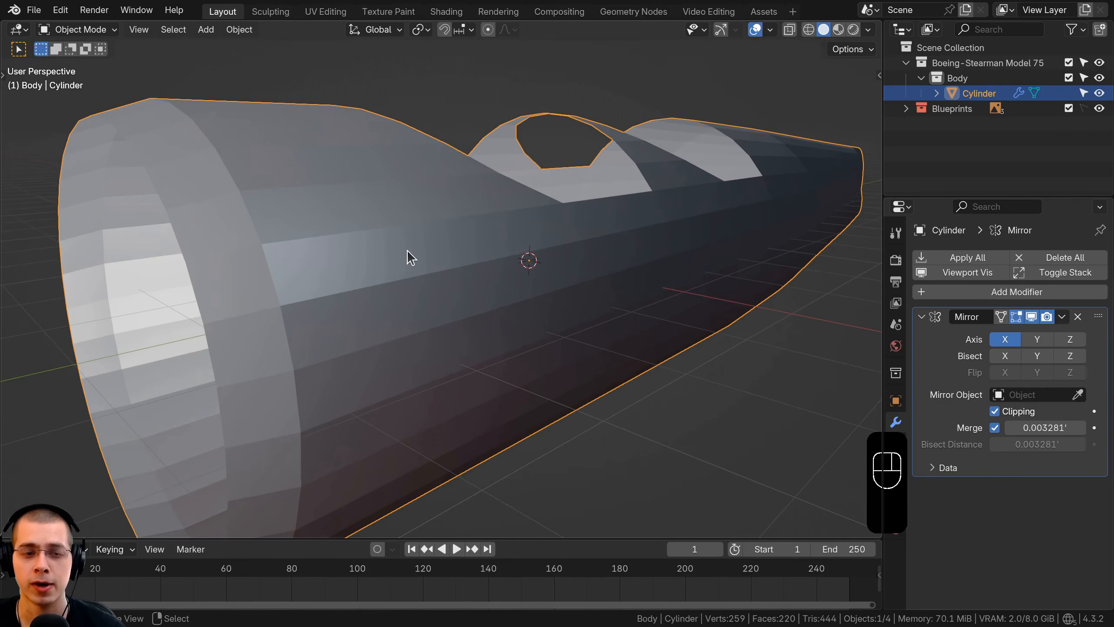
# Try Shade Smooth on the whole fuselage, inspect the side panels, and undo it.
pyautogui.moveTo(408, 251); pyautogui.dragTo(388, 206, button='middle')
pyautogui.press('w')
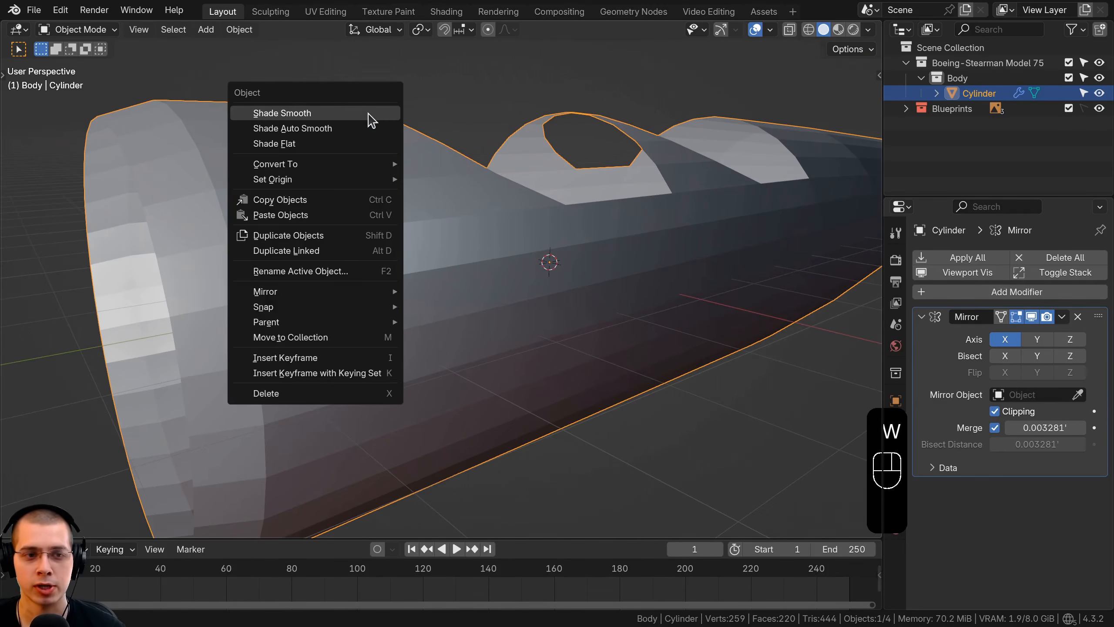
pyautogui.click(307, 113)
pyautogui.scroll(2, 333, 285)
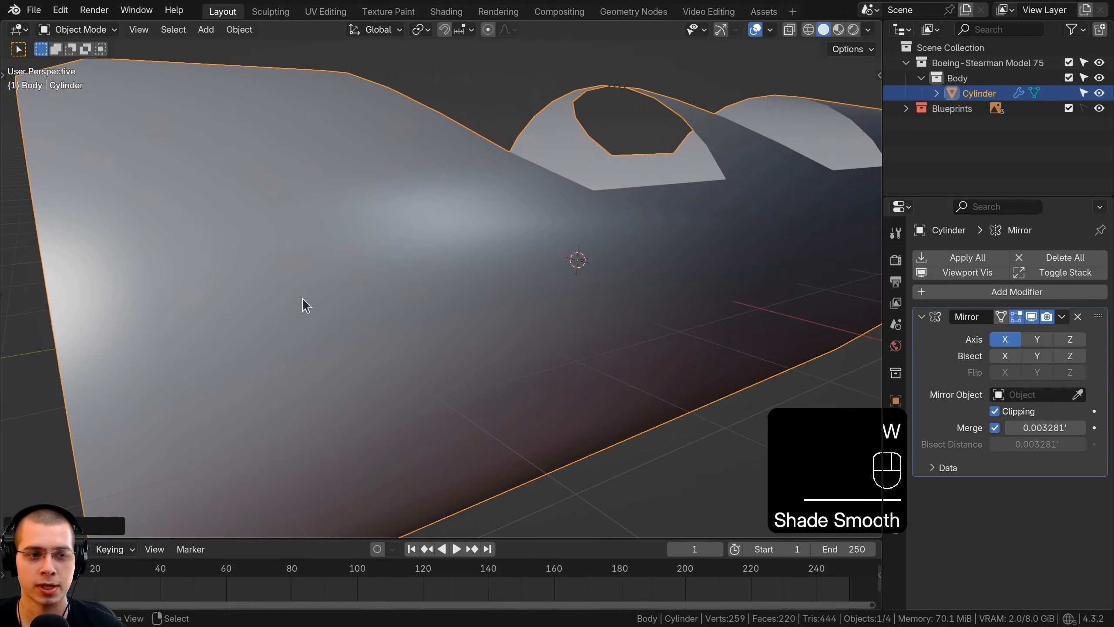
pyautogui.scroll(-5, 535, 261)
pyautogui.hotkey('ctrl', 'z')
pyautogui.scroll(4, 492, 241)
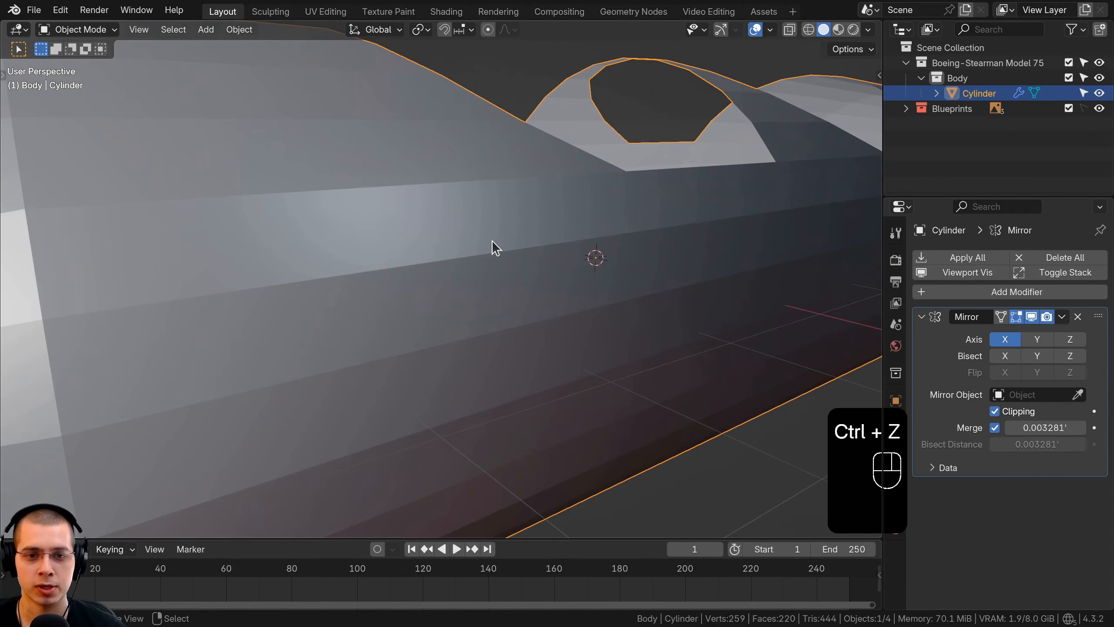
# Add a Bevel modifier to the fuselage and collapse the Mirror modifier's settings.
pyautogui.click(987, 292)
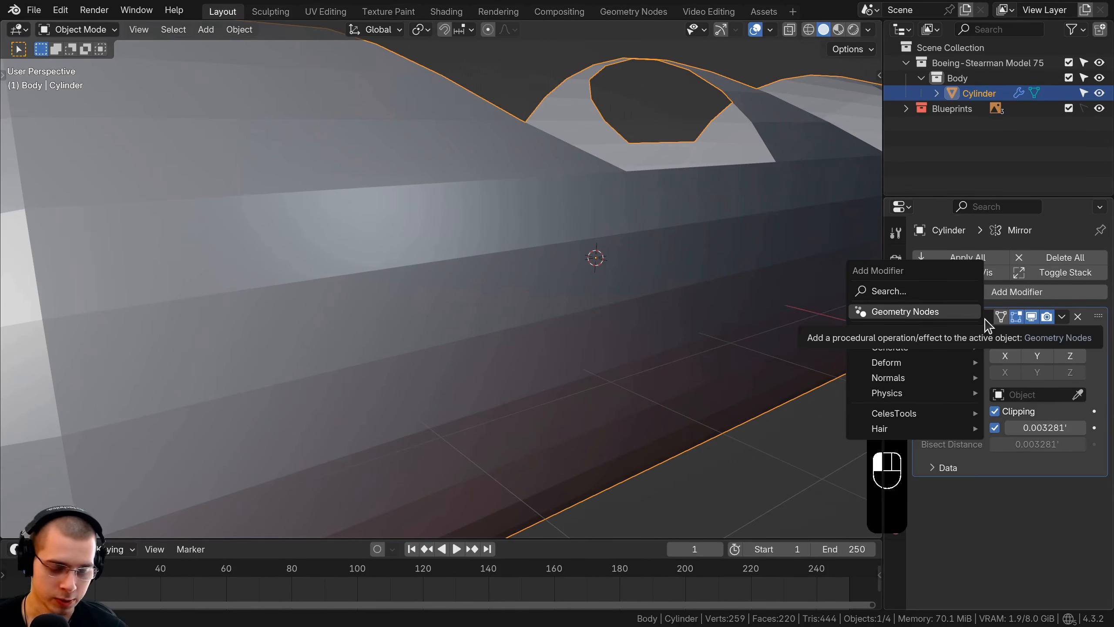
pyautogui.write('bev')
pyautogui.press('Return')
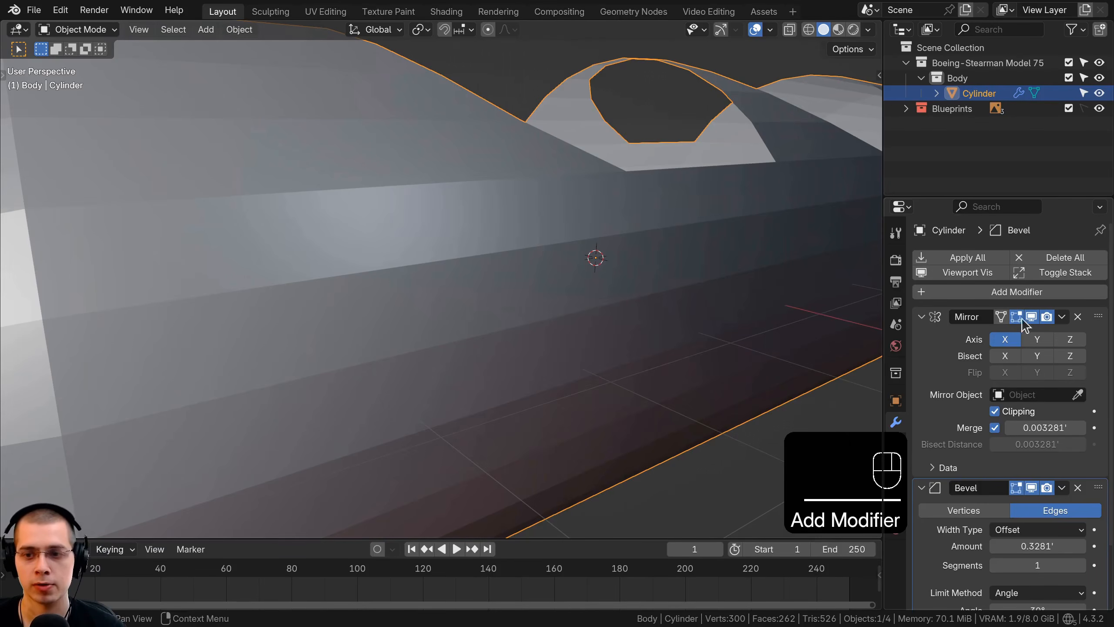
pyautogui.moveTo(990, 197); pyautogui.dragTo(990, 167)
pyautogui.click(922, 287)
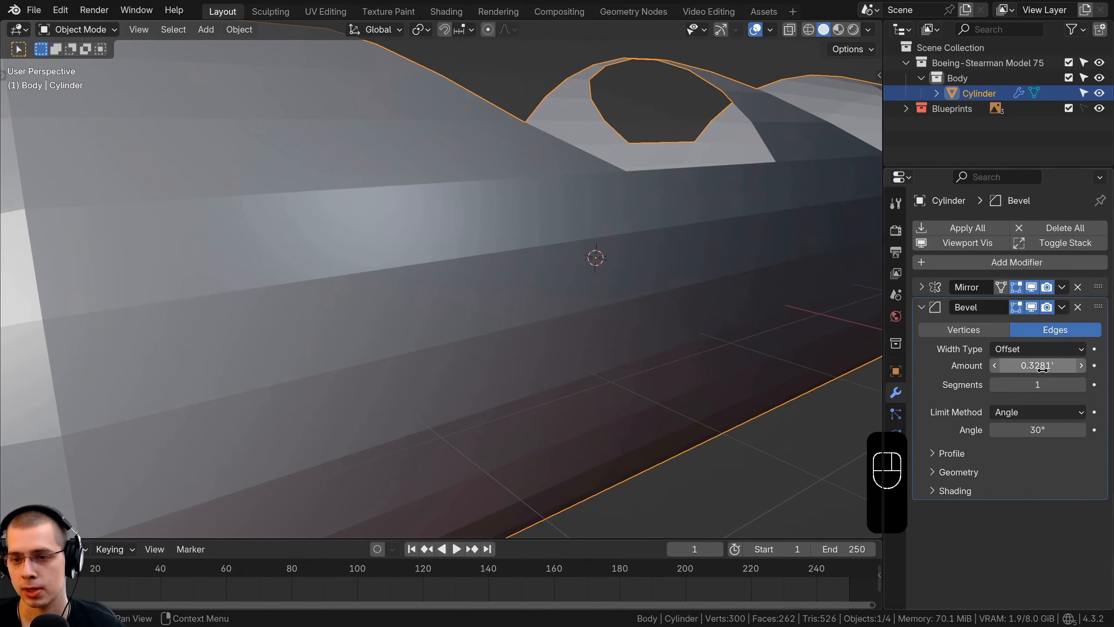
# Set the Bevel modifier to 3 segments with an amount of 0.1' and inspect the panel edges.
pyautogui.moveTo(1038, 365); pyautogui.dragTo(1014, 366)
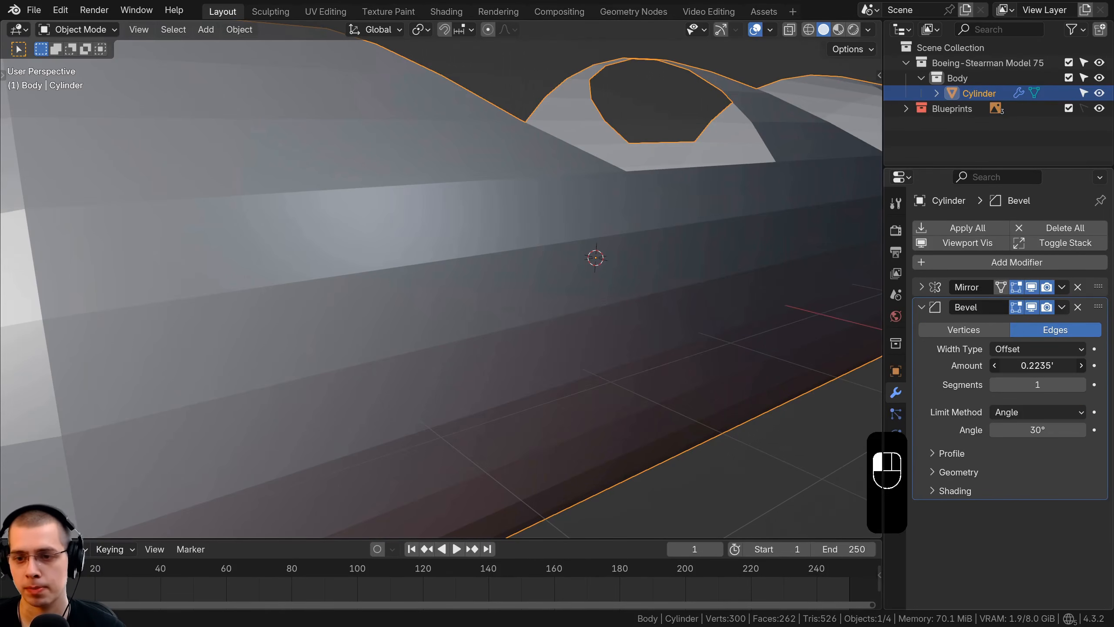
pyautogui.click(1083, 384)
pyautogui.scroll(2, 529, 295)
pyautogui.keyDown('shift'); pyautogui.moveTo(564, 316); pyautogui.dragTo(597, 339, button='middle'); pyautogui.keyUp('shift')
pyautogui.scroll(2, 597, 338)
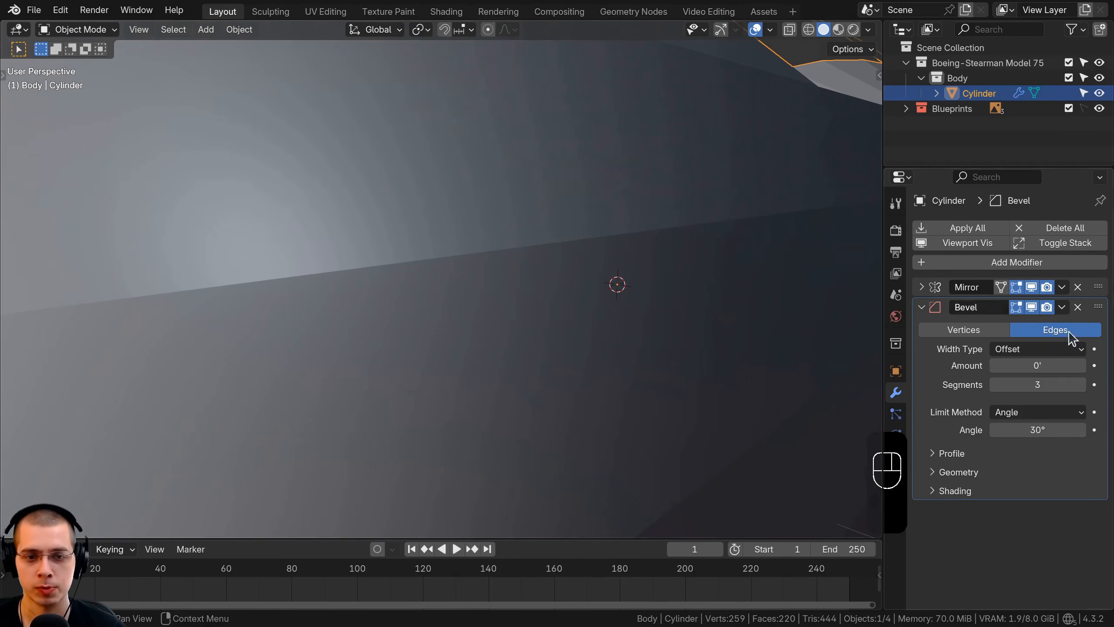
pyautogui.keyDown('shift'); pyautogui.moveTo(1050, 362); pyautogui.dragTo(1061, 370); pyautogui.keyUp('shift')
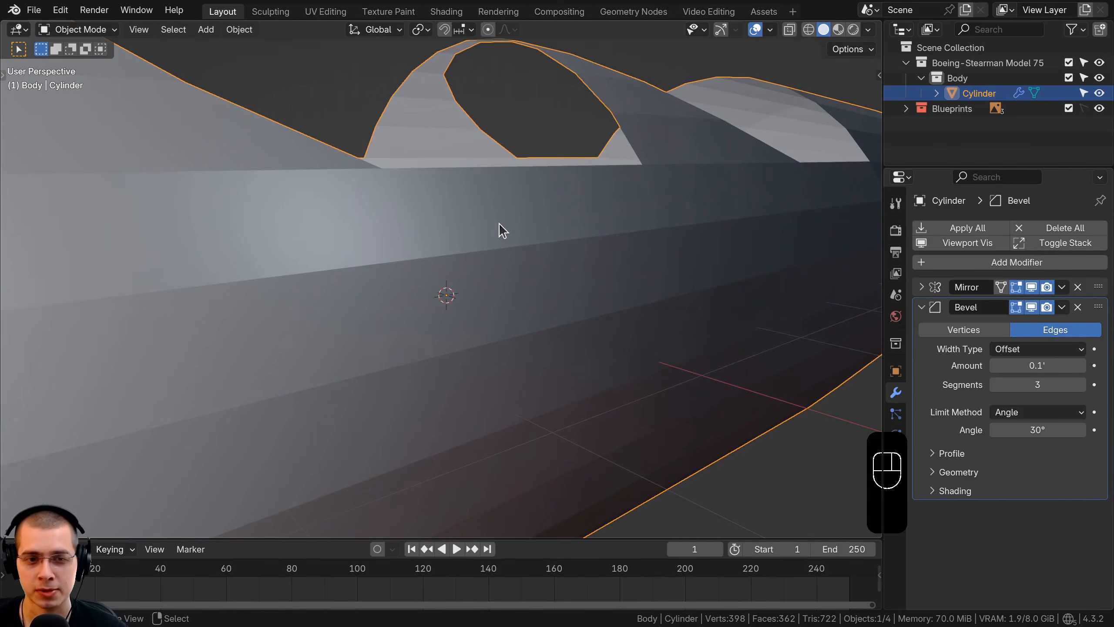
pyautogui.moveTo(499, 223); pyautogui.dragTo(509, 298, button='middle')
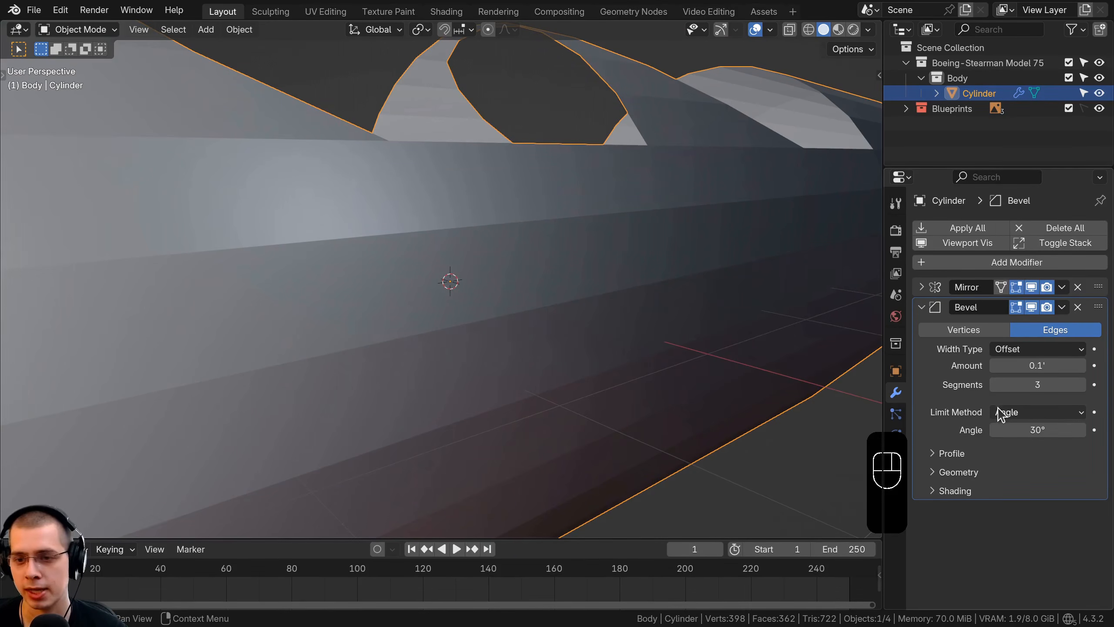
# Set the bevel's limit method to None and raise its amount to 10'.
pyautogui.click(1030, 415)
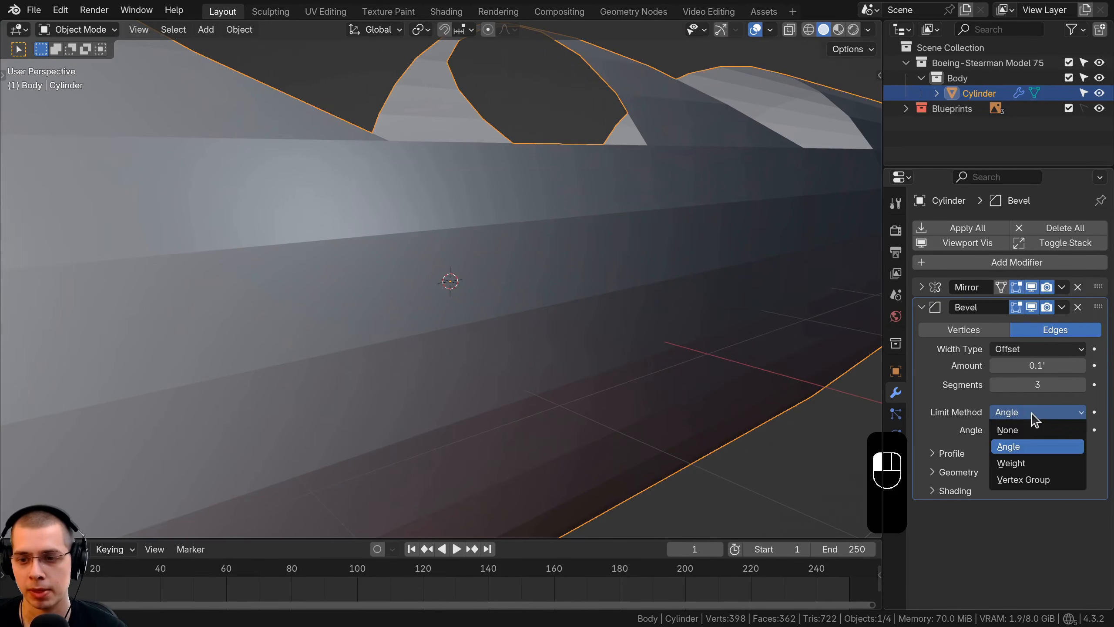
pyautogui.click(1008, 431)
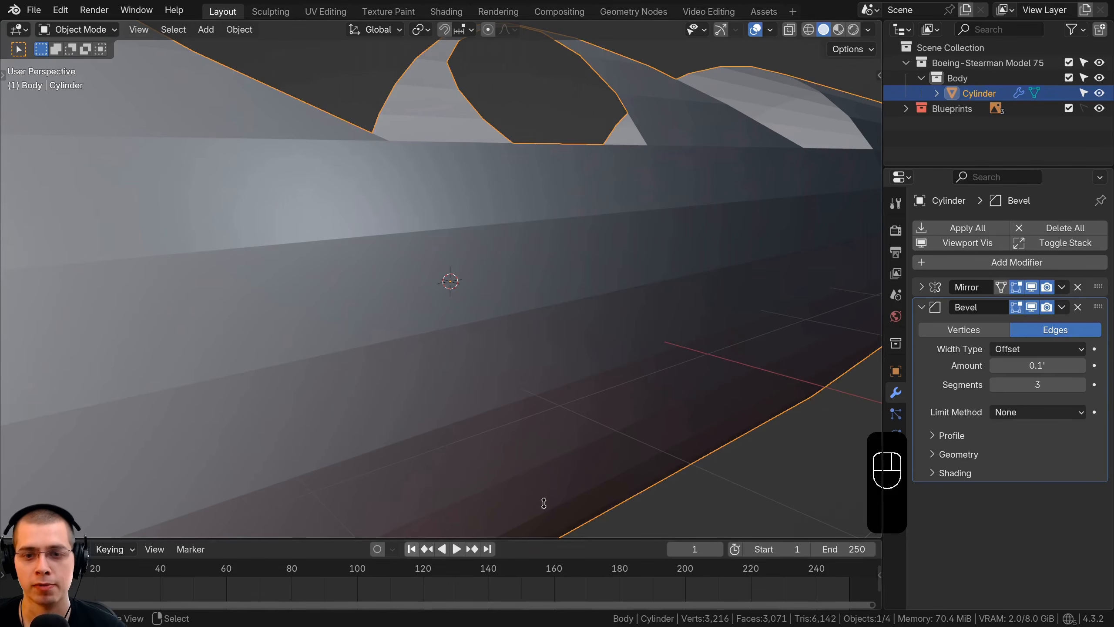
pyautogui.moveTo(1038, 365); pyautogui.dragTo(1044, 365)
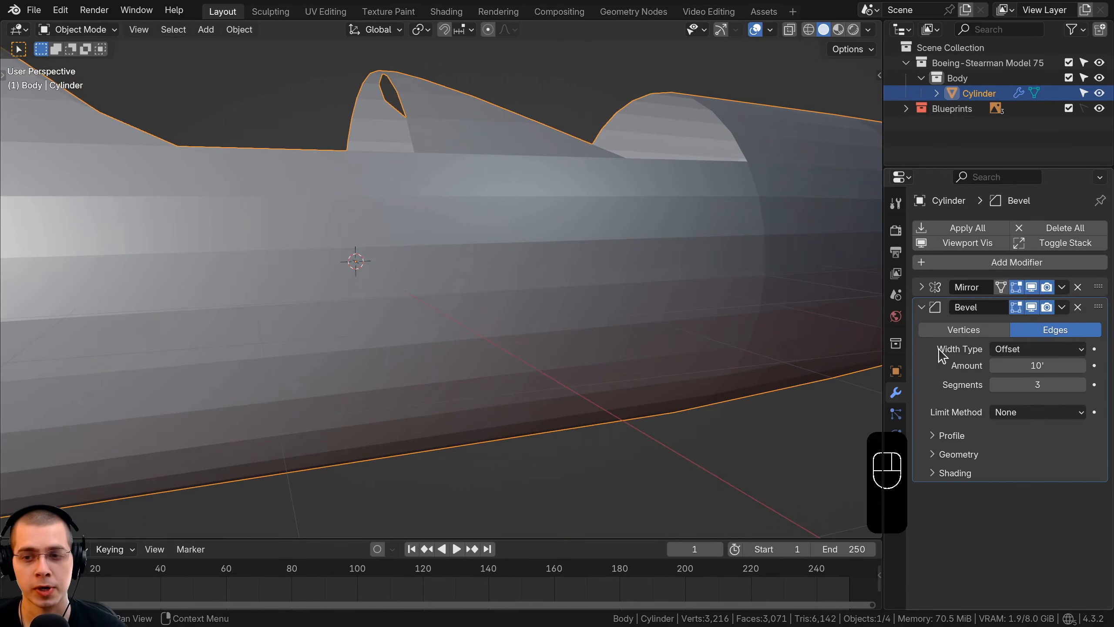
# Set the bevel's width type to Absolute and reduce its amount to 0.00875'.
pyautogui.click(1050, 350)
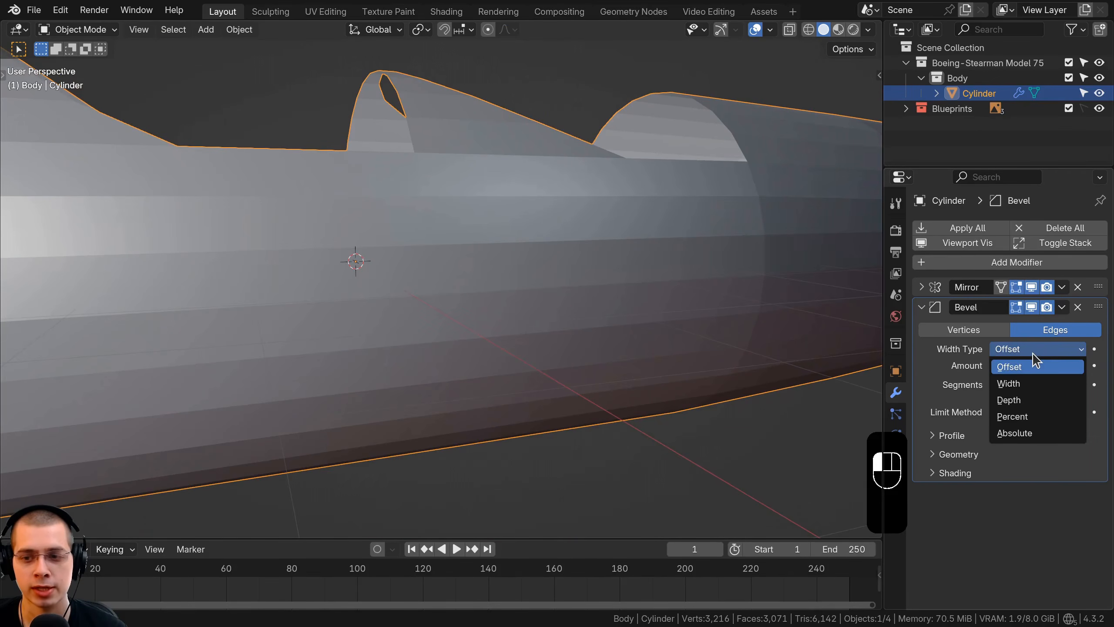
pyautogui.click(1029, 349)
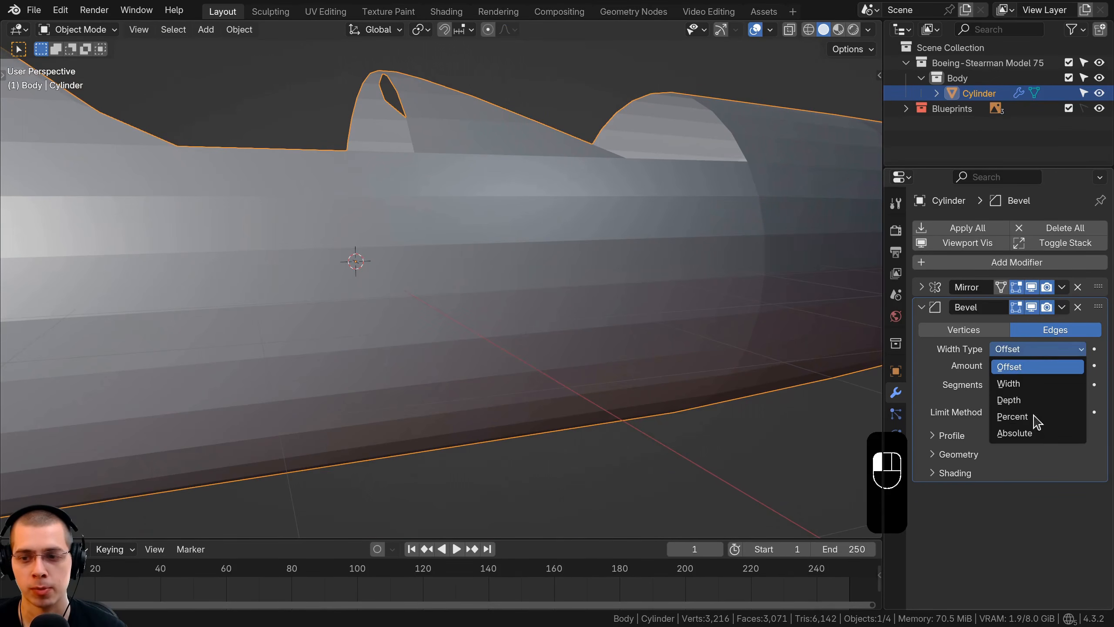
pyautogui.click(1015, 432)
pyautogui.scroll(5, 585, 333)
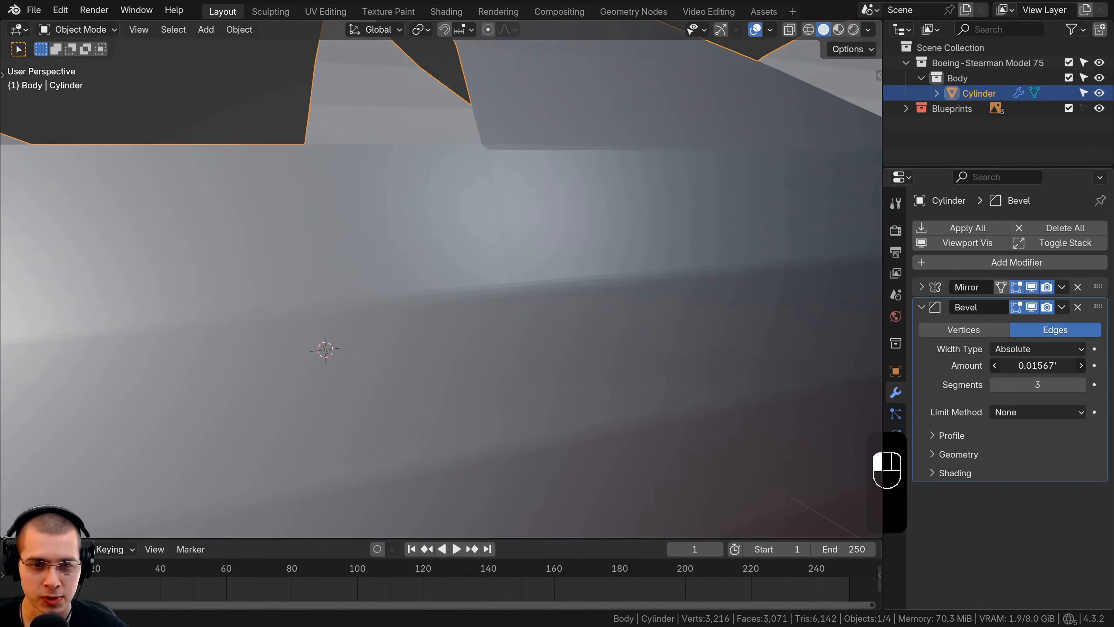
pyautogui.moveTo(1037, 366); pyautogui.dragTo(1032, 366)
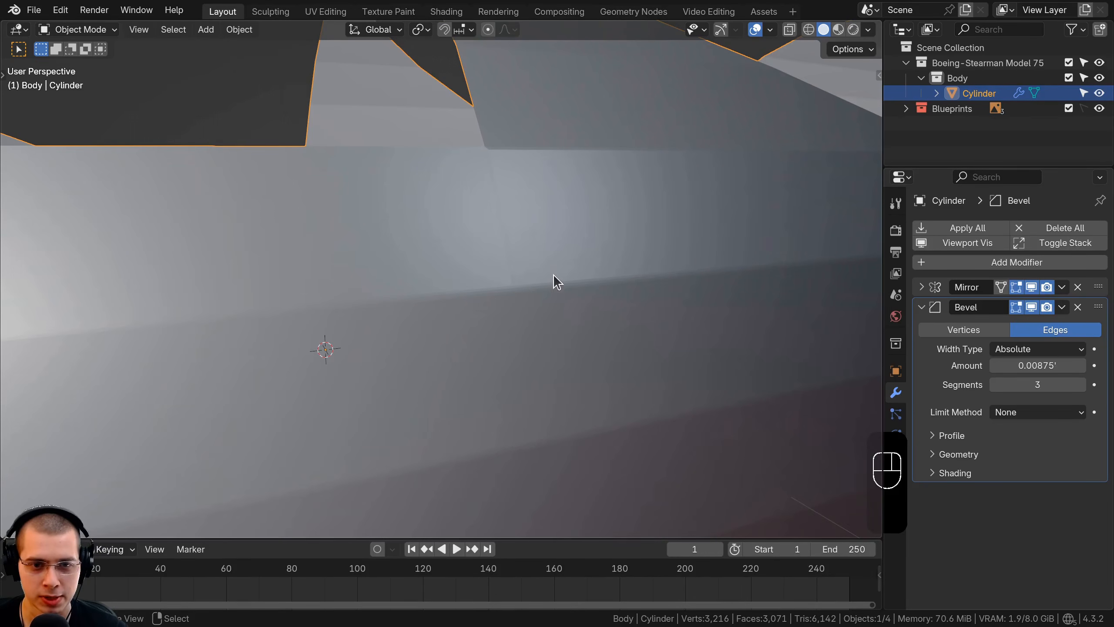
# Apply smooth shading to the fuselage.
pyautogui.press('z')
pyautogui.press('z')
pyautogui.press('w')
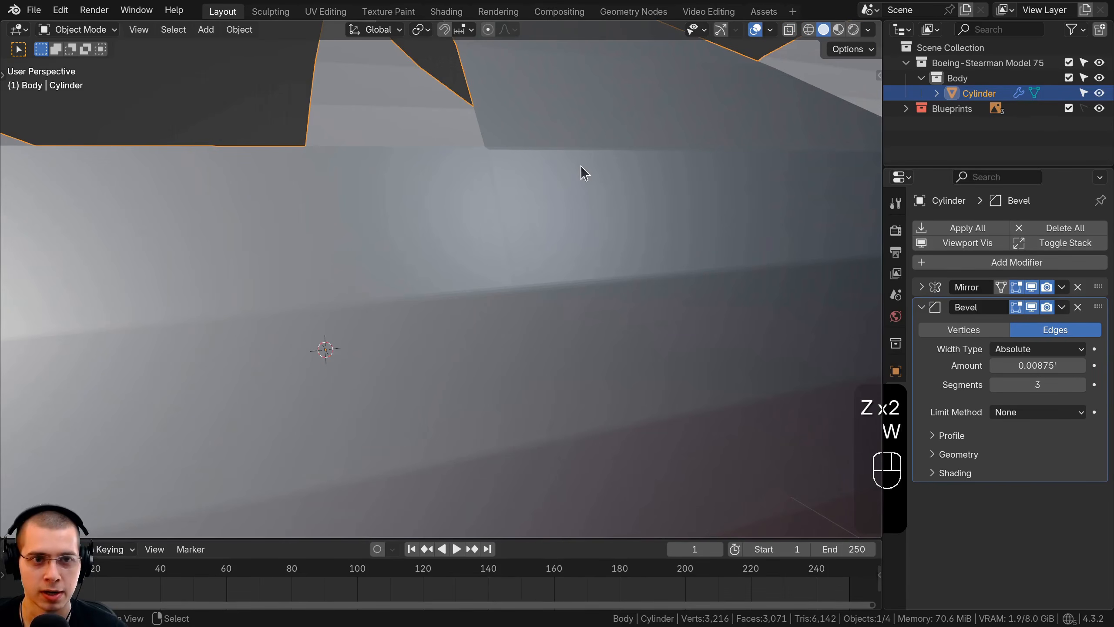
pyautogui.press('w')
pyautogui.click(518, 171)
pyautogui.scroll(-5, 664, 308)
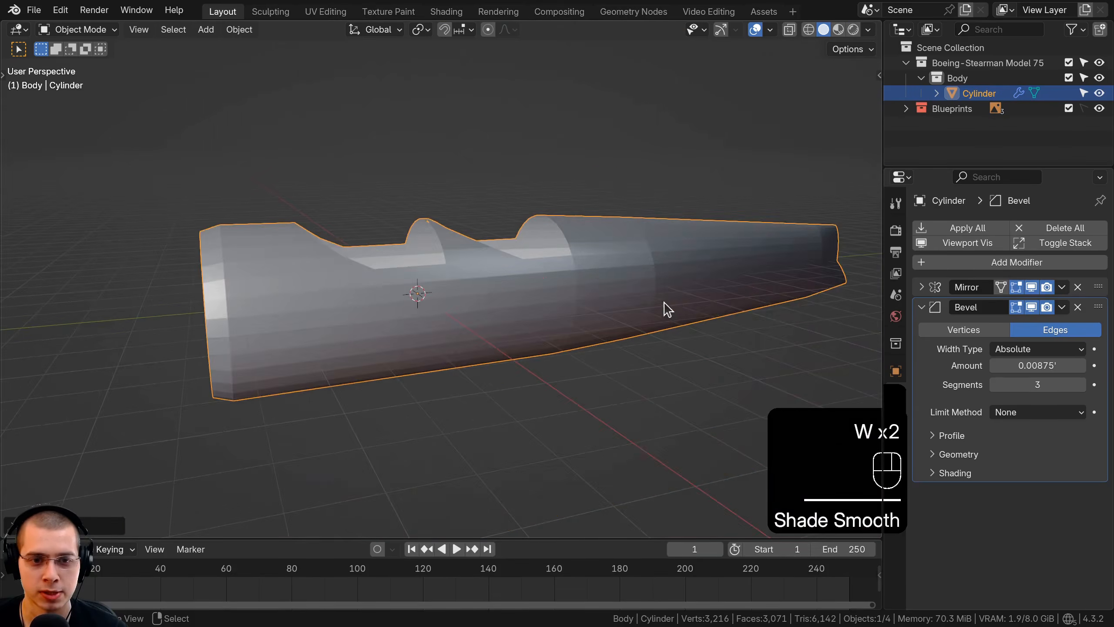
# Save the file and rename the fuselage object Body.
pyautogui.press('a')
pyautogui.press('a')
pyautogui.hotkey('ctrl', 's')
pyautogui.doubleClick(983, 94)
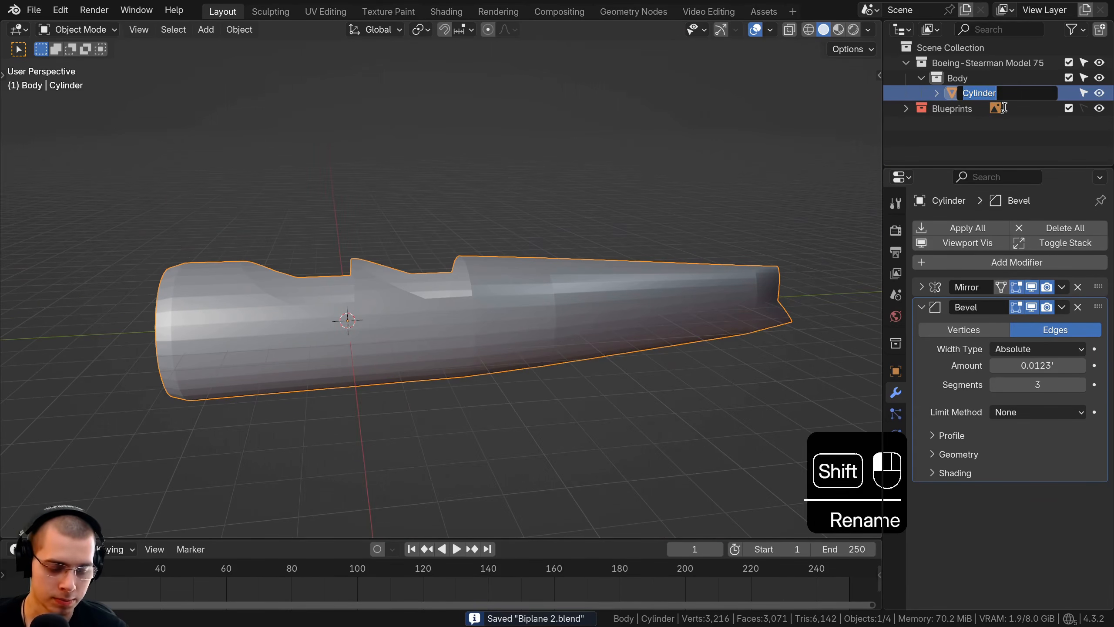
pyautogui.write('Body')
pyautogui.press('Return')
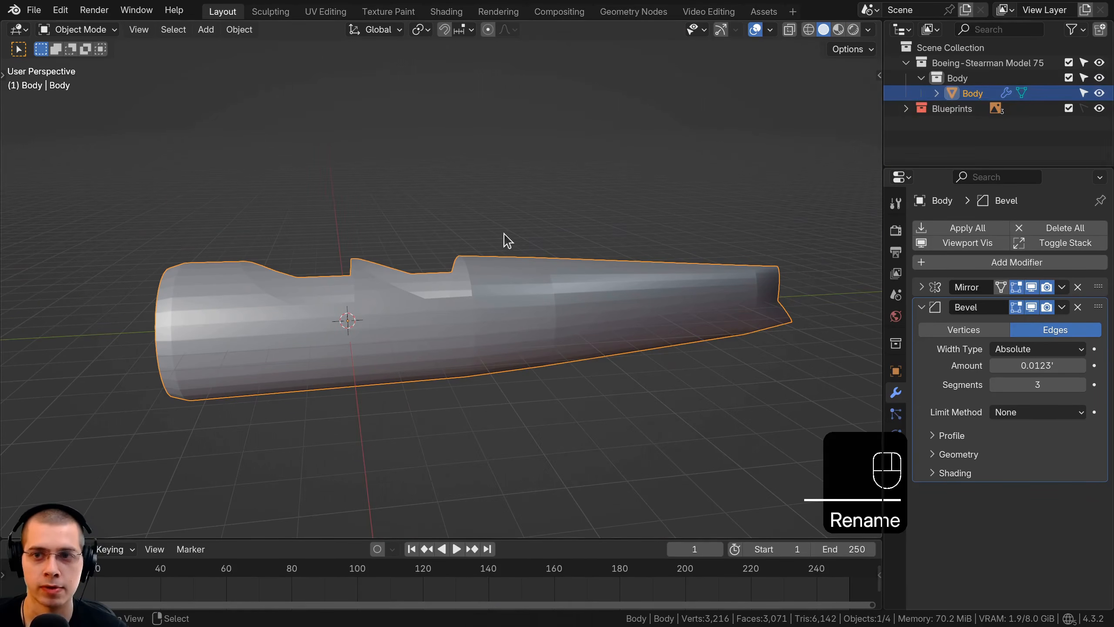
# Duplicate the fuselage's front edge loop and place the copy forward along Y, just behind the engine on the side blueprint.
pyautogui.keyDown('shift'); pyautogui.moveTo(505, 242); pyautogui.dragTo(633, 255, button='middle'); pyautogui.keyUp('shift')
pyautogui.press('KP_3')
pyautogui.scroll(4, 482, 219)
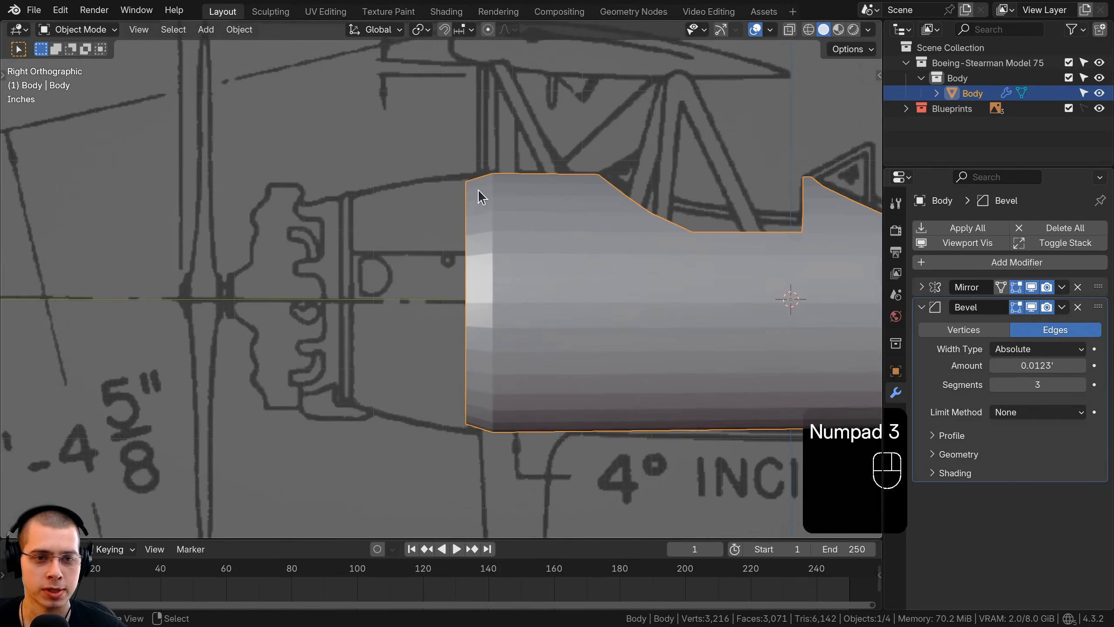
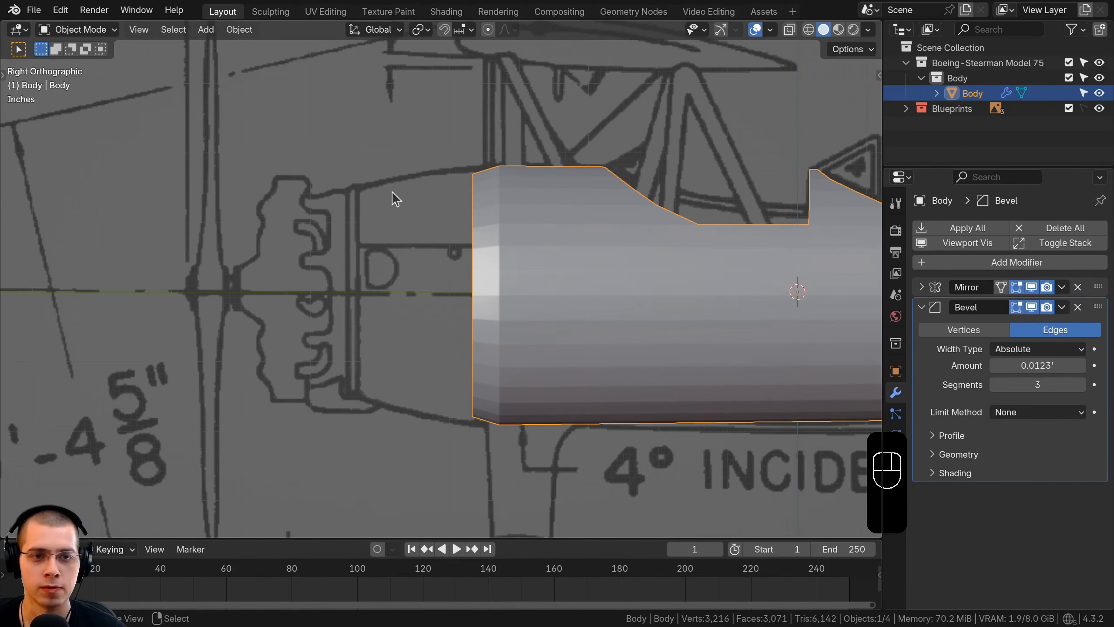
pyautogui.scroll(1, 405, 169)
pyautogui.press('Tab')
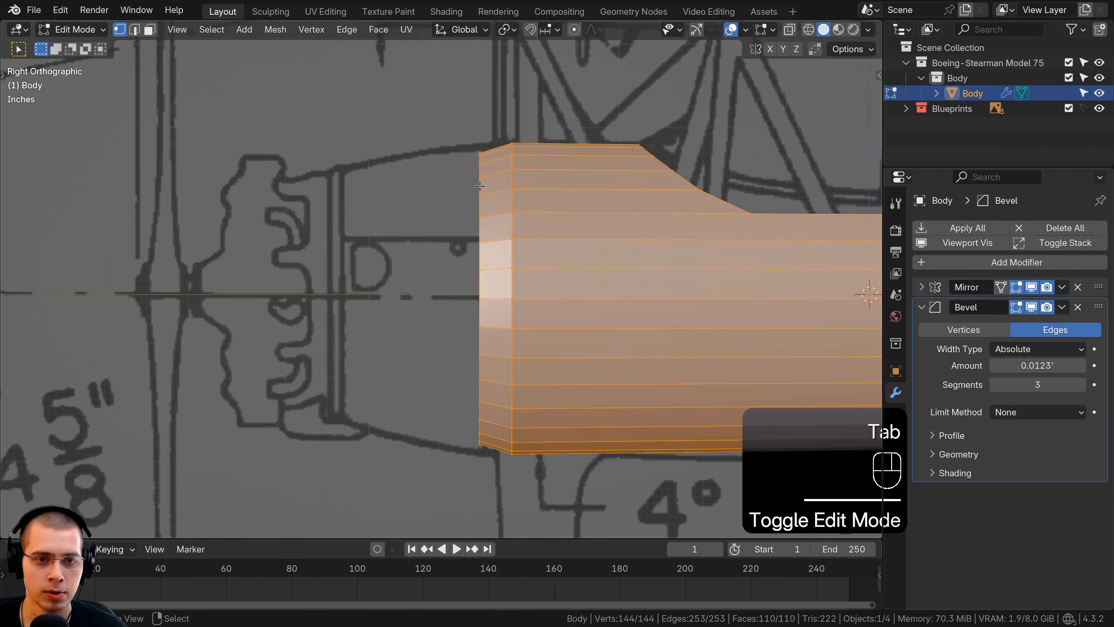
pyautogui.keyDown('alt'); pyautogui.click(478, 185); pyautogui.keyUp('alt')
pyautogui.hotkey('shift', 'd')
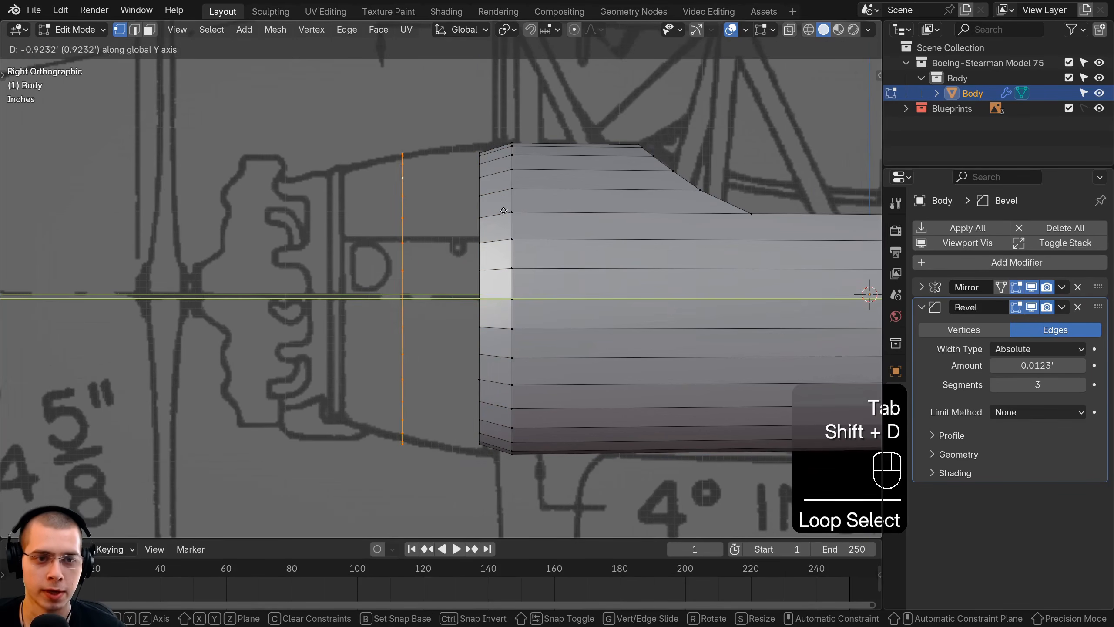
pyautogui.click(465, 210)
# Separate the duplicated loop into its own object and remove that object's Bevel modifier.
pyautogui.press('p')
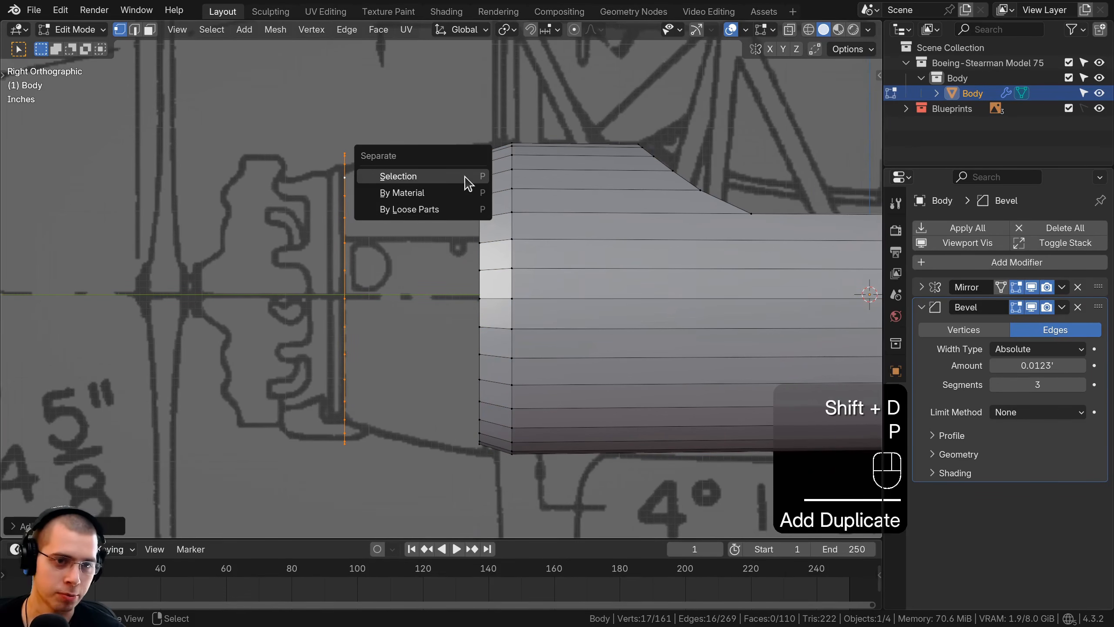
pyautogui.click(423, 181)
pyautogui.press('Tab')
pyautogui.click(346, 202)
pyautogui.press('g')
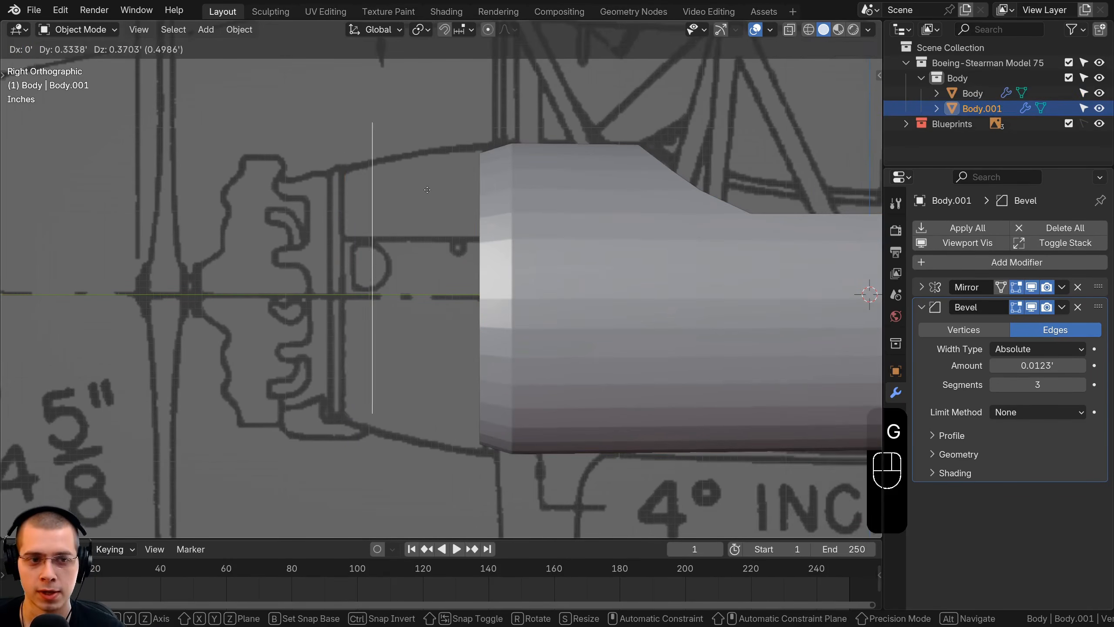
pyautogui.rightClick(337, 161)
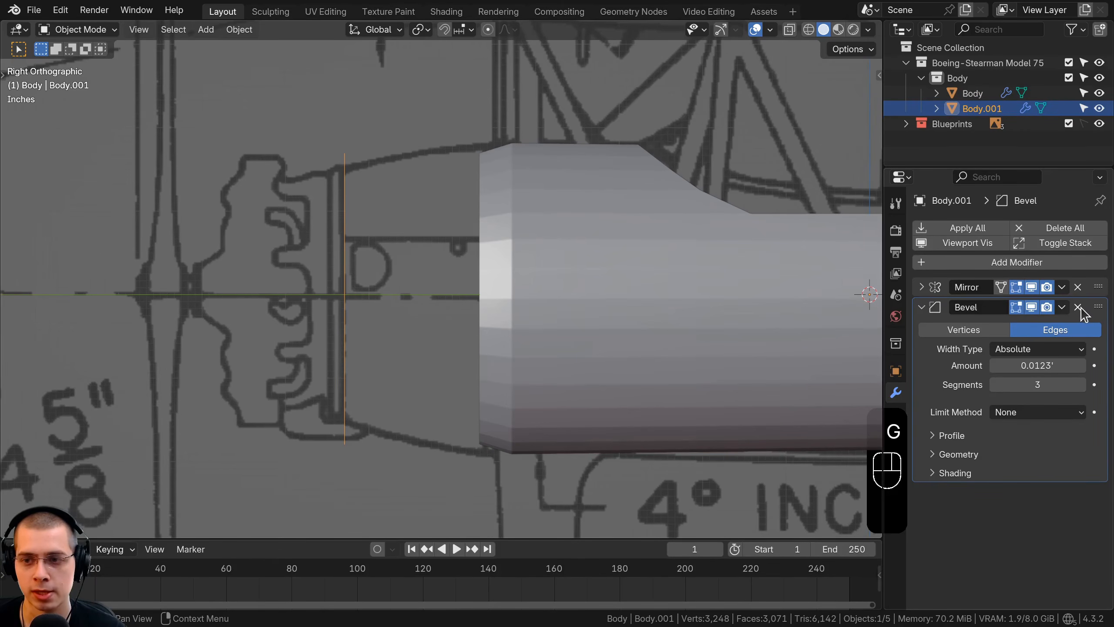
pyautogui.click(1078, 306)
# Scale the separated ring down to match the cowl's height behind the engine on the blueprint.
pyautogui.scroll(-2, 544, 185)
pyautogui.press('Tab')
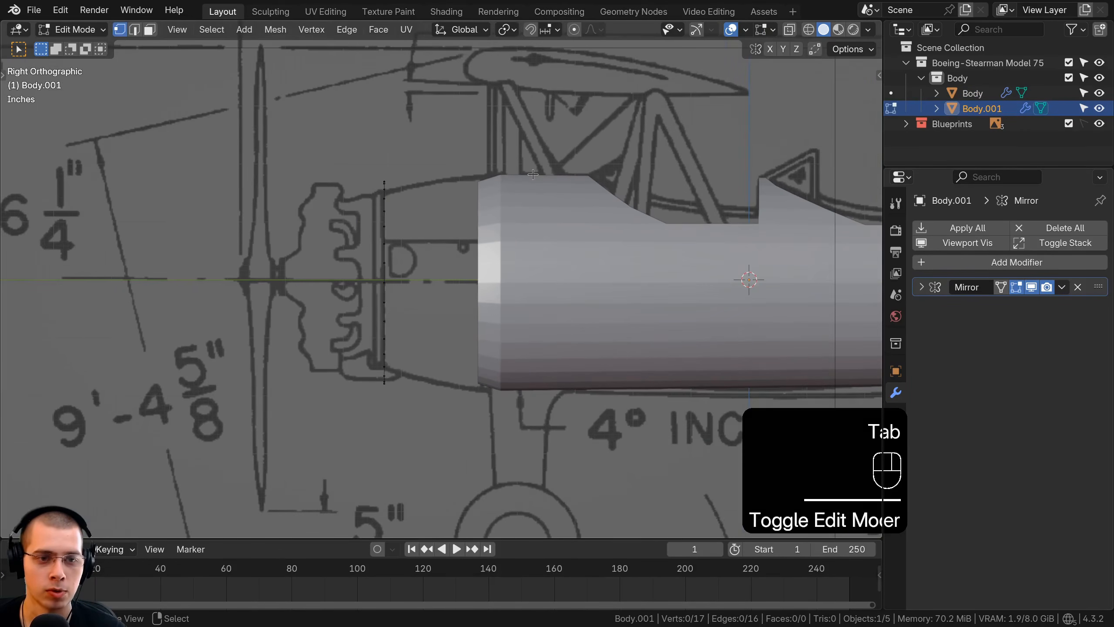
pyautogui.press('a')
pyautogui.press('s')
pyautogui.click(547, 142)
# Move the ring object forward along Y to bring its origin into the cowl section.
pyautogui.press('Tab')
pyautogui.press('g')
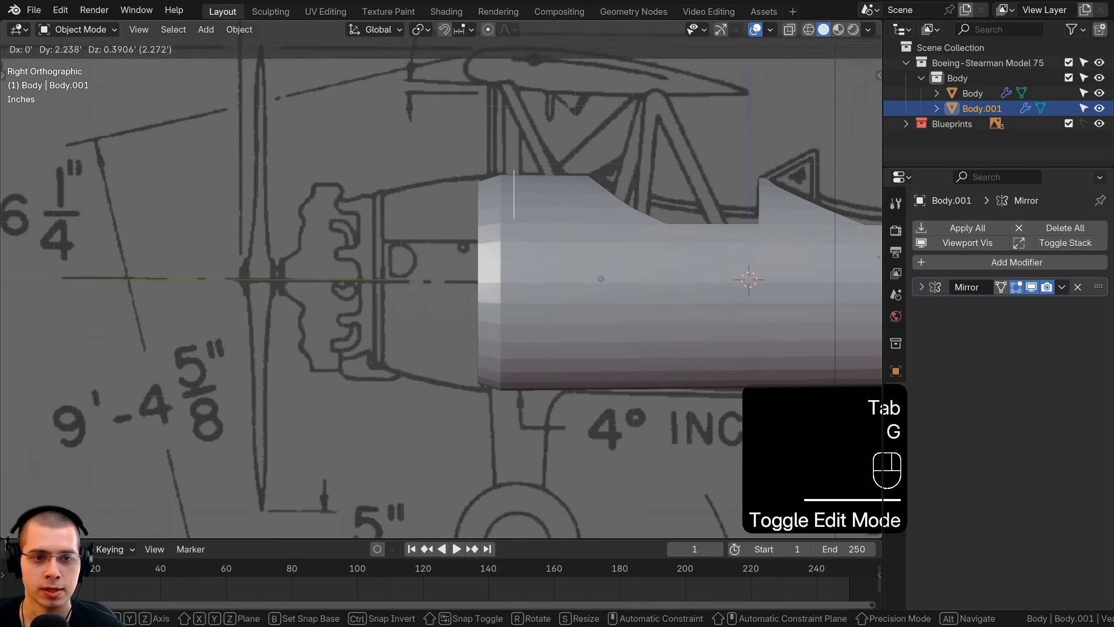
pyautogui.rightClick(720, 296)
pyautogui.press('g')
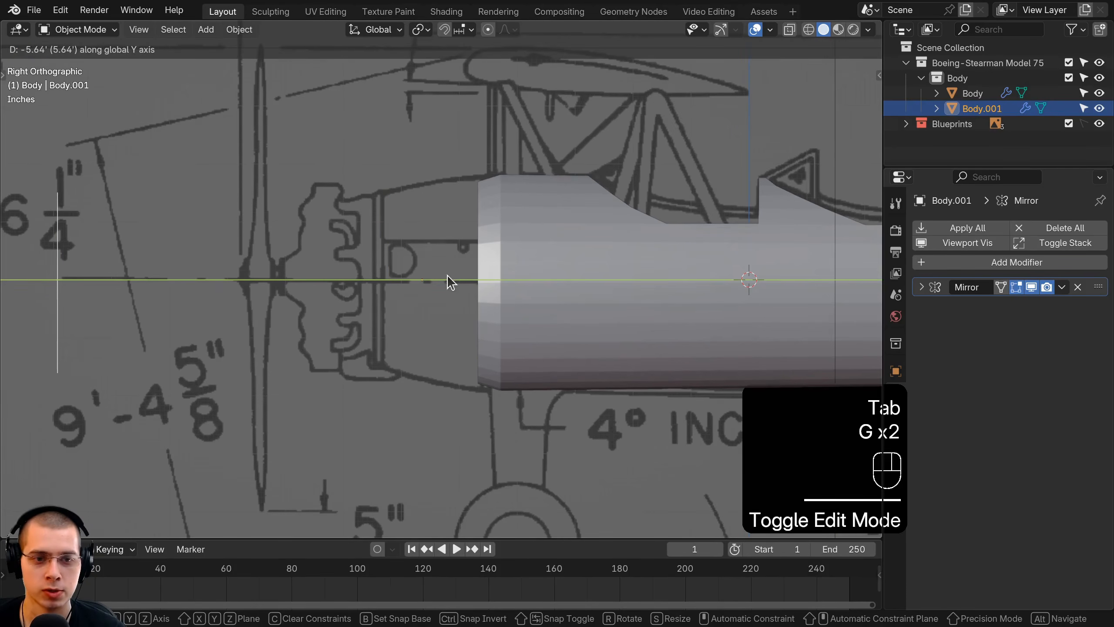
pyautogui.click(393, 297)
# Move the ring's vertices back along Y and align them with the cowl's front line on the blueprint.
pyautogui.press('Tab')
pyautogui.press('a')
pyautogui.press('a')
pyautogui.press('g')
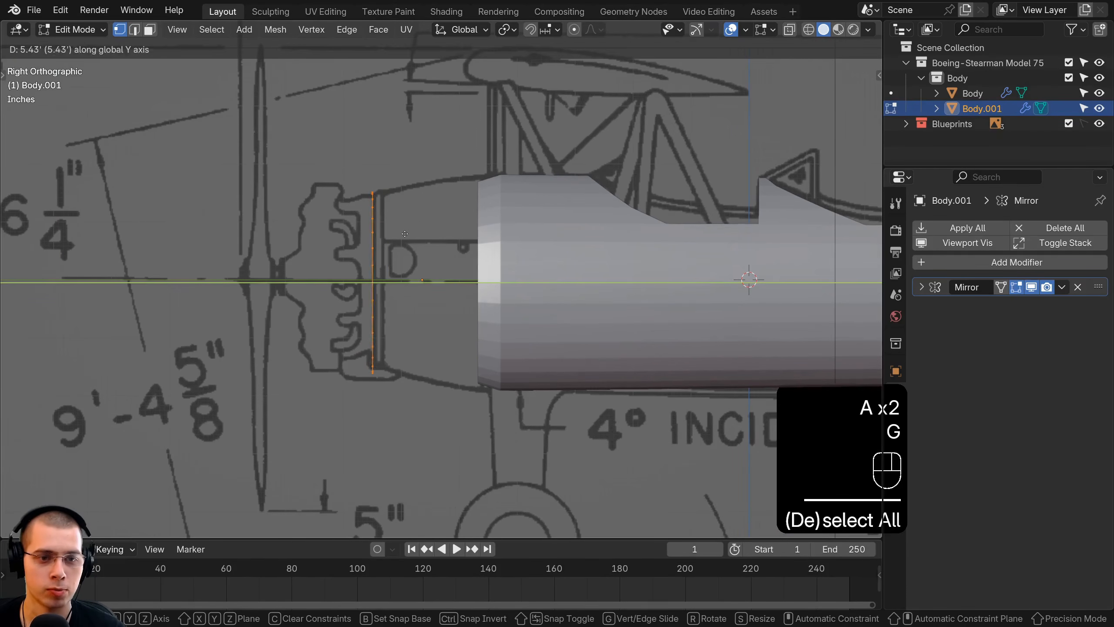
pyautogui.click(414, 232)
pyautogui.scroll(2, 413, 241)
pyautogui.press('g')
pyautogui.click(410, 254)
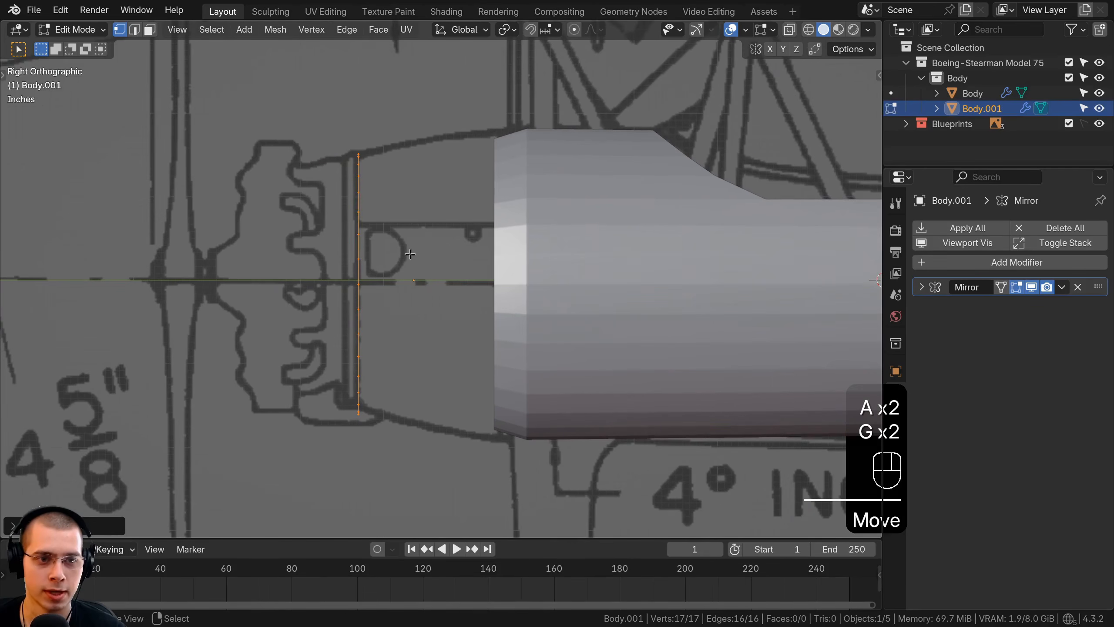
# Extrude the ring back to the fuselage front and scale the new loop up to the blueprint outline.
pyautogui.press('e')
pyautogui.press('s')
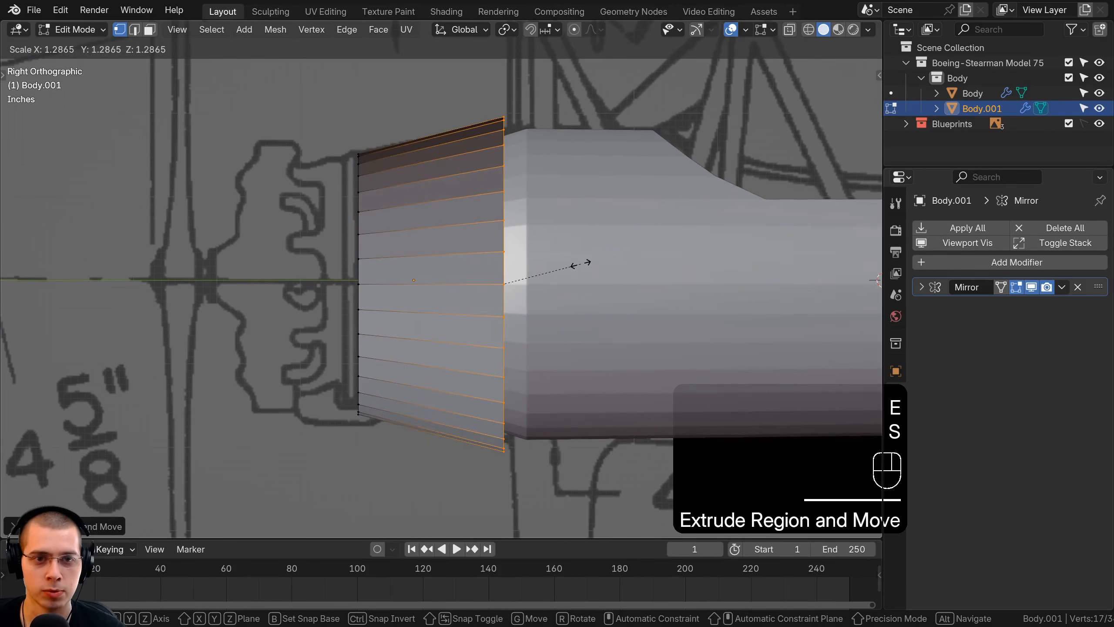
pyautogui.press('g')
pyautogui.press('s')
pyautogui.click(577, 261)
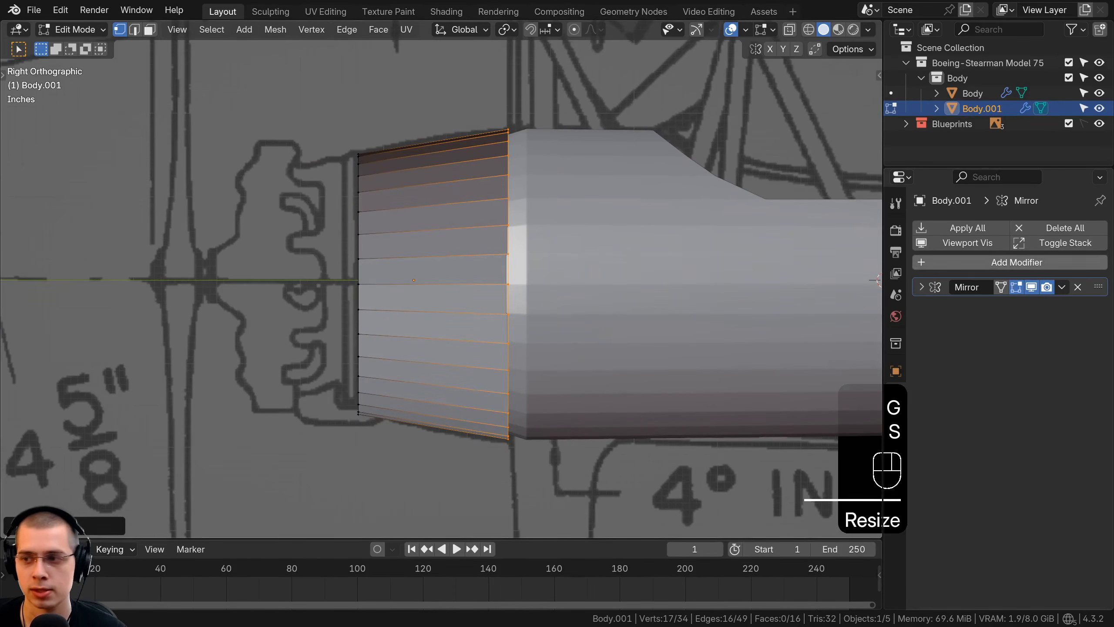
# In wireframe shading, shift the cowl's rear edge loop forward along Y to meet the fuselage's front edge.
pyautogui.scroll(1, 635, 223)
pyautogui.hotkey('shift', 'z')
pyautogui.scroll(3, 635, 223)
pyautogui.press('g')
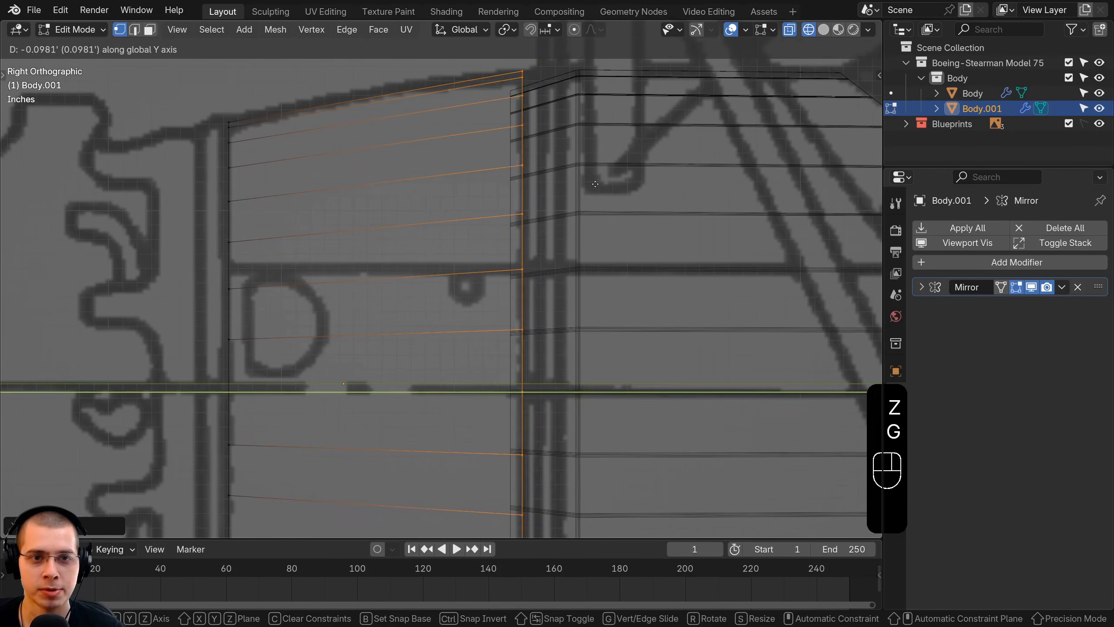
pyautogui.click(590, 183)
# Select the fuselage's two front edge loops and scale them to fit the blueprint outline.
pyautogui.press('Tab')
pyautogui.scroll(-4, 548, 167)
pyautogui.click(516, 152)
pyautogui.press('Tab')
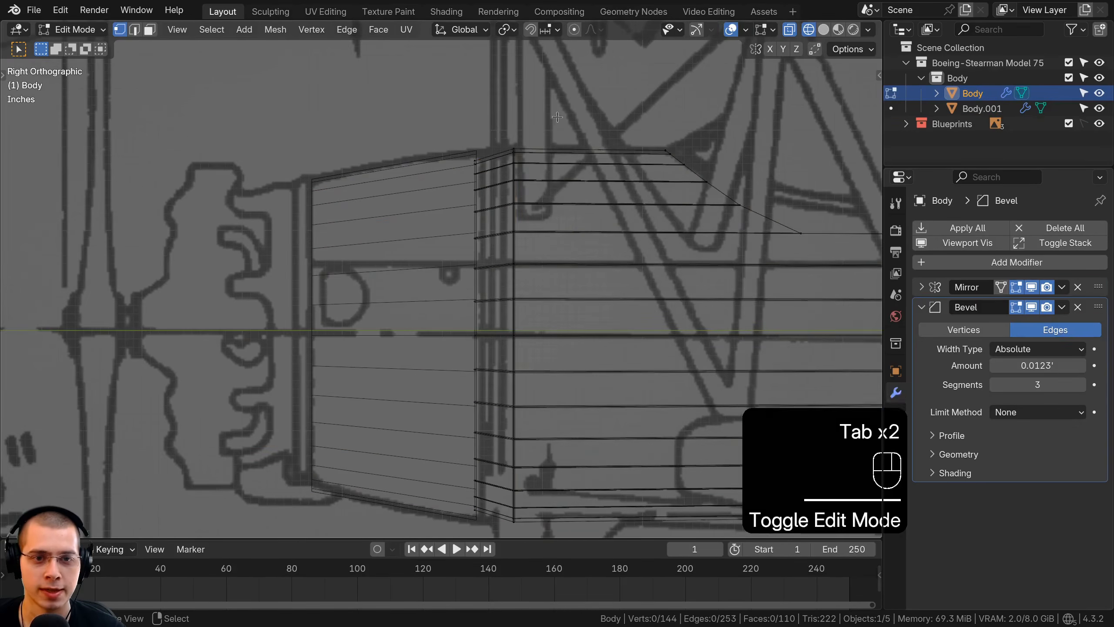
pyautogui.press('a')
pyautogui.press('a')
pyautogui.moveTo(570, 85); pyautogui.dragTo(353, 536)
pyautogui.scroll(1, 587, 335)
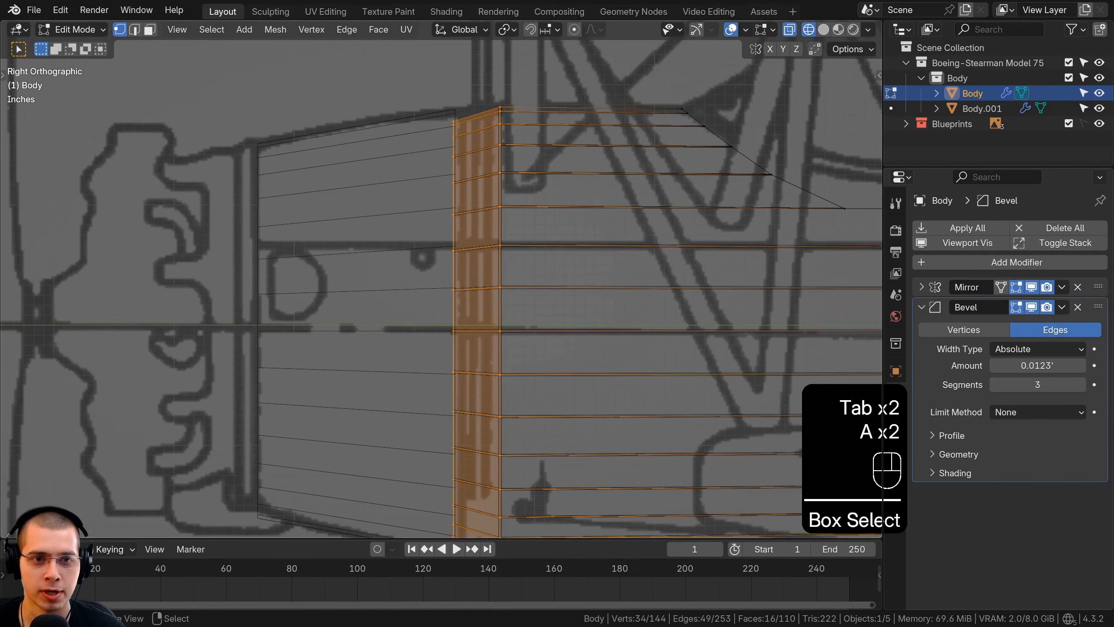
pyautogui.press('s')
pyautogui.click(693, 339)
# Scale the fuselage's frontmost edge loop up by about 1.013 to match the cowl's rear edge, and return to solid shading.
pyautogui.keyDown('shift'); pyautogui.moveTo(612, 278); pyautogui.dragTo(603, 232, button='middle'); pyautogui.keyUp('shift')
pyautogui.press('a')
pyautogui.press('a')
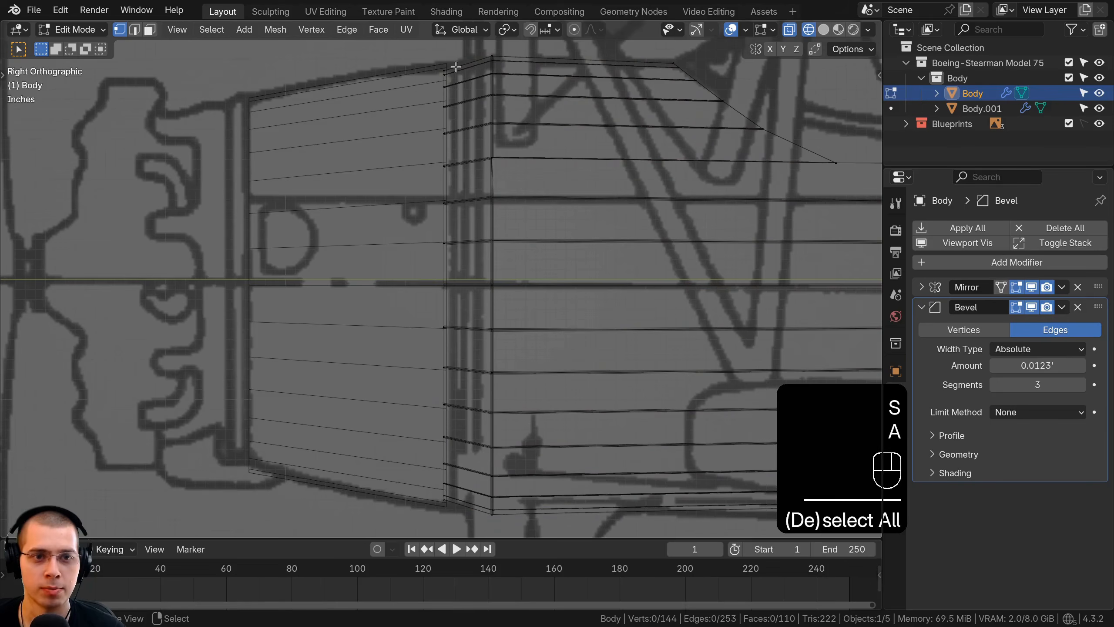
pyautogui.moveTo(456, 67); pyautogui.dragTo(435, 514)
pyautogui.press('s')
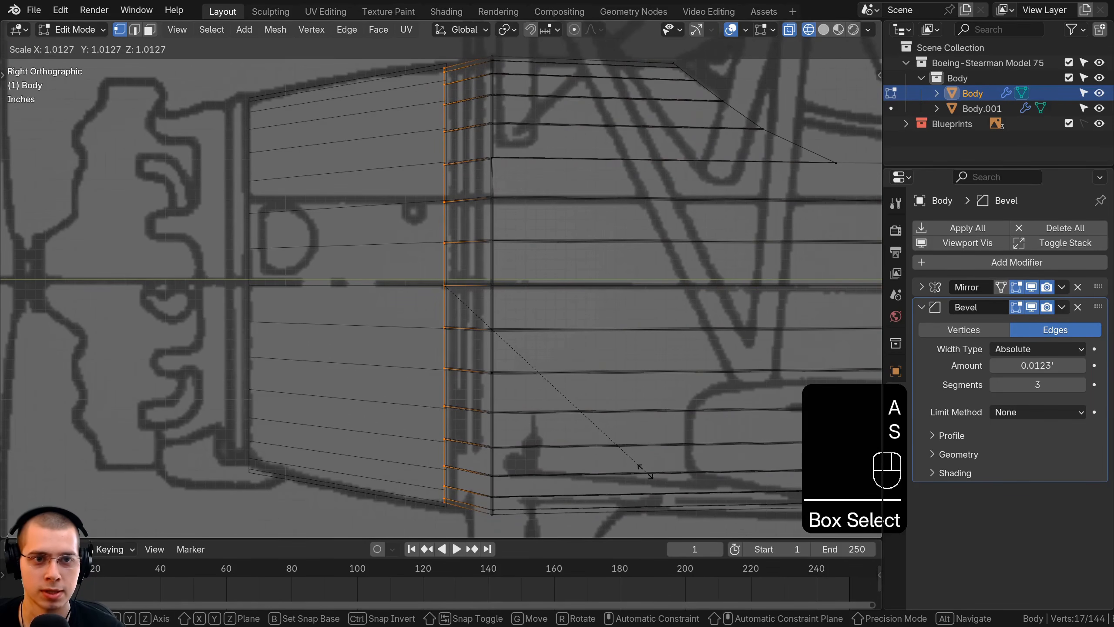
pyautogui.click(647, 472)
pyautogui.press('z')
pyautogui.click(496, 343)
pyautogui.press('Tab')
# Select all of the cowl's geometry and recalculate its normals to face outside.
pyautogui.moveTo(487, 341); pyautogui.dragTo(404, 329, button='middle')
pyautogui.rightClick(315, 285)
pyautogui.moveTo(315, 285)
pyautogui.mouseDown(button='middle')
pyautogui.moveTo(355, 302)
pyautogui.moveTo(371, 192)
pyautogui.moveTo(360, 216)
pyautogui.moveTo(384, 162)
pyautogui.moveTo(336, 149)
pyautogui.mouseUp(button='middle')
pyautogui.press('Tab')
pyautogui.press('a')
pyautogui.press('a')
pyautogui.scroll(-3, 376, 182)
pyautogui.hotkey('shift', 'n')
pyautogui.press('Tab')
pyautogui.press('KP_1')
pyautogui.press('z')
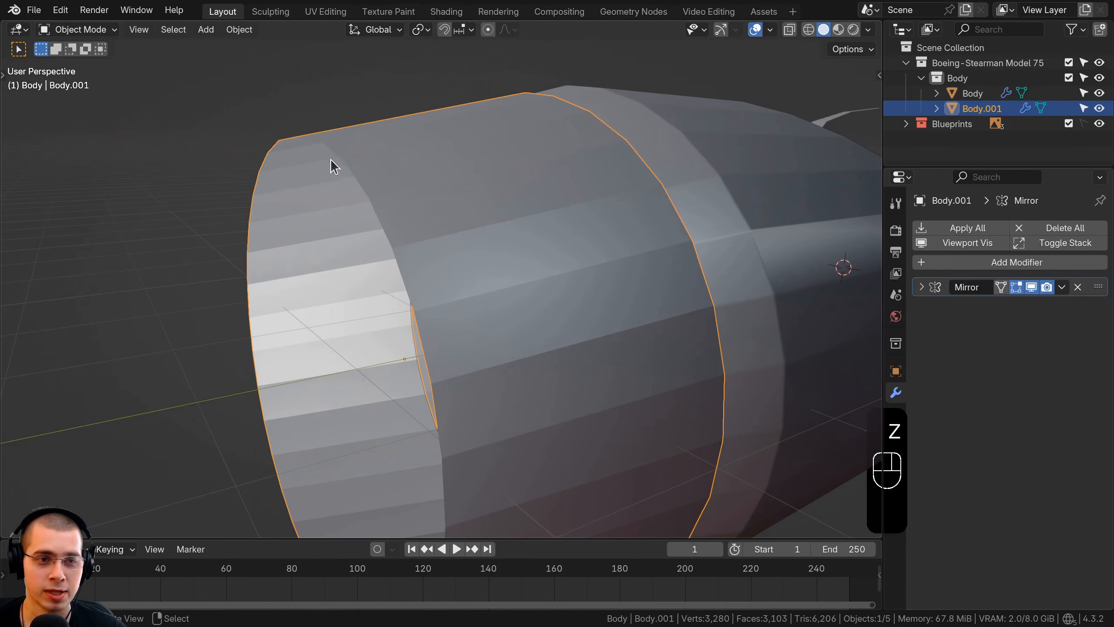
# Isolate the cowl in local view and apply its Mirror modifier.
pyautogui.scroll(-5, 347, 194)
pyautogui.moveTo(355, 199); pyautogui.dragTo(467, 332, button='middle')
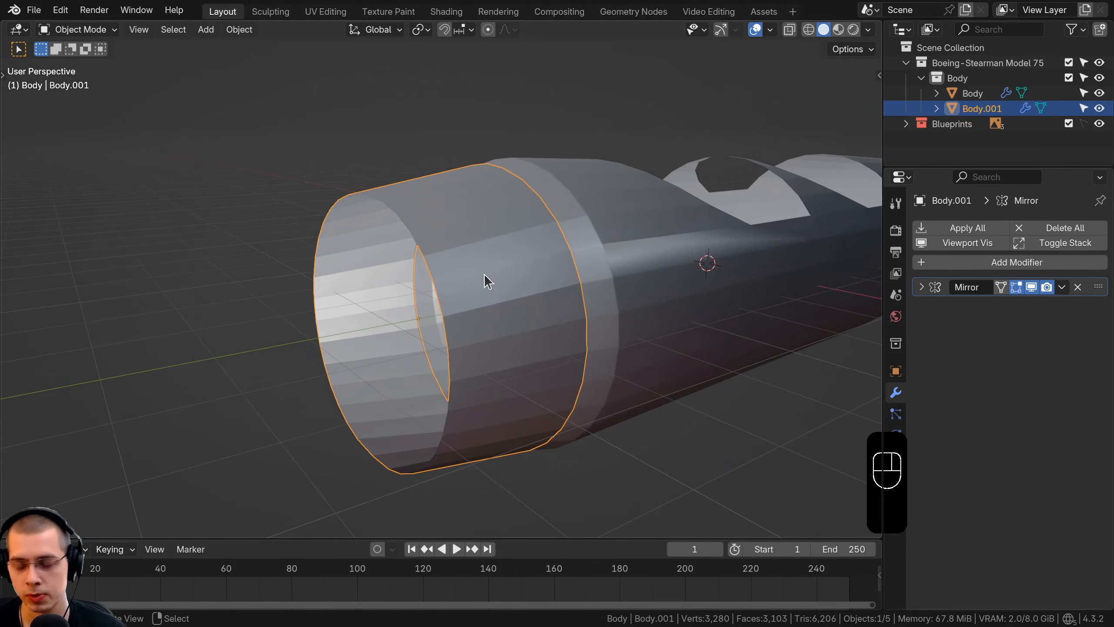
pyautogui.press('KP_Divide')
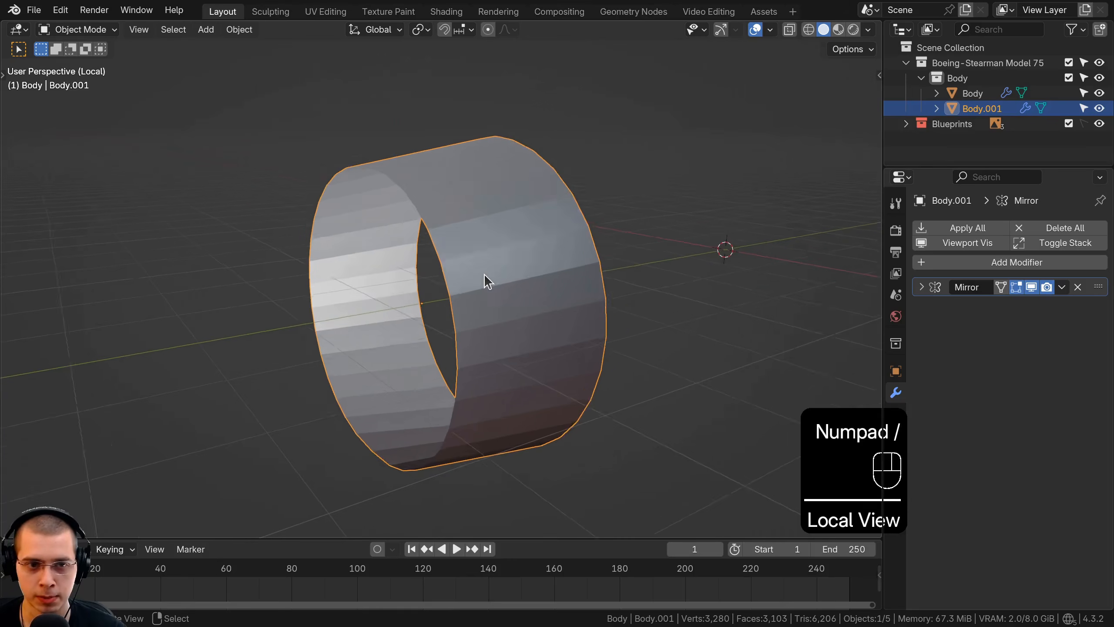
pyautogui.press('KP_Divide')
pyautogui.press('KP_Divide')
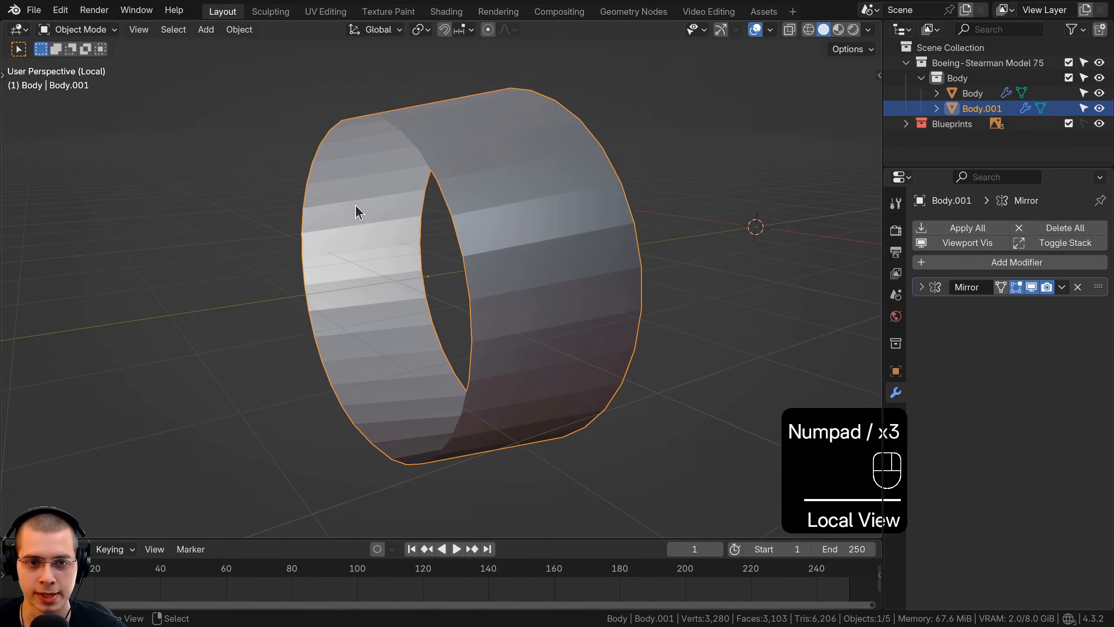
pyautogui.click(1075, 292)
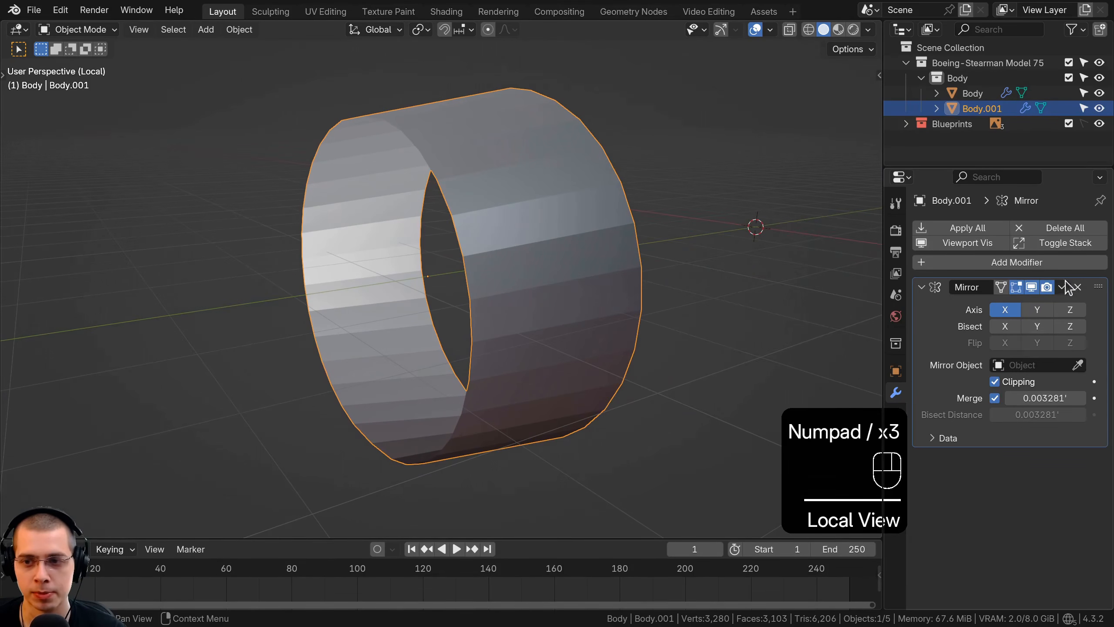
pyautogui.click(1062, 287)
pyautogui.click(1008, 309)
# Extrude the edge loop at one open end of the cowl and scale it inward into a thin lip.
pyautogui.press('Tab')
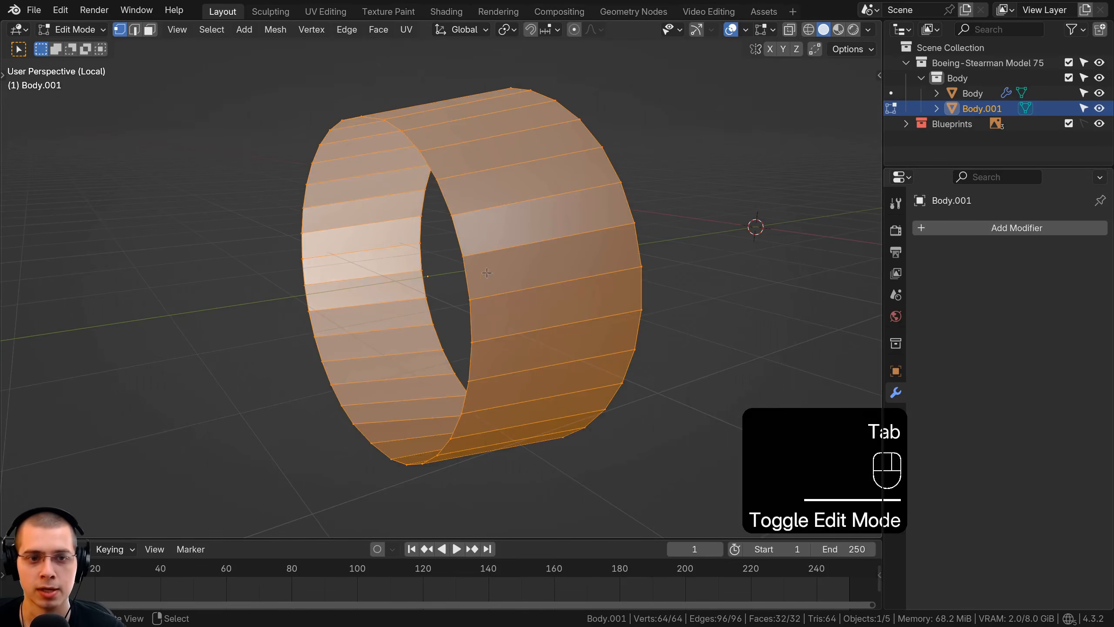
pyautogui.moveTo(443, 263); pyautogui.dragTo(475, 194, button='middle')
pyautogui.keyDown('alt'); pyautogui.click(457, 249); pyautogui.keyUp('alt')
pyautogui.press('e')
pyautogui.press('s')
pyautogui.click(688, 259)
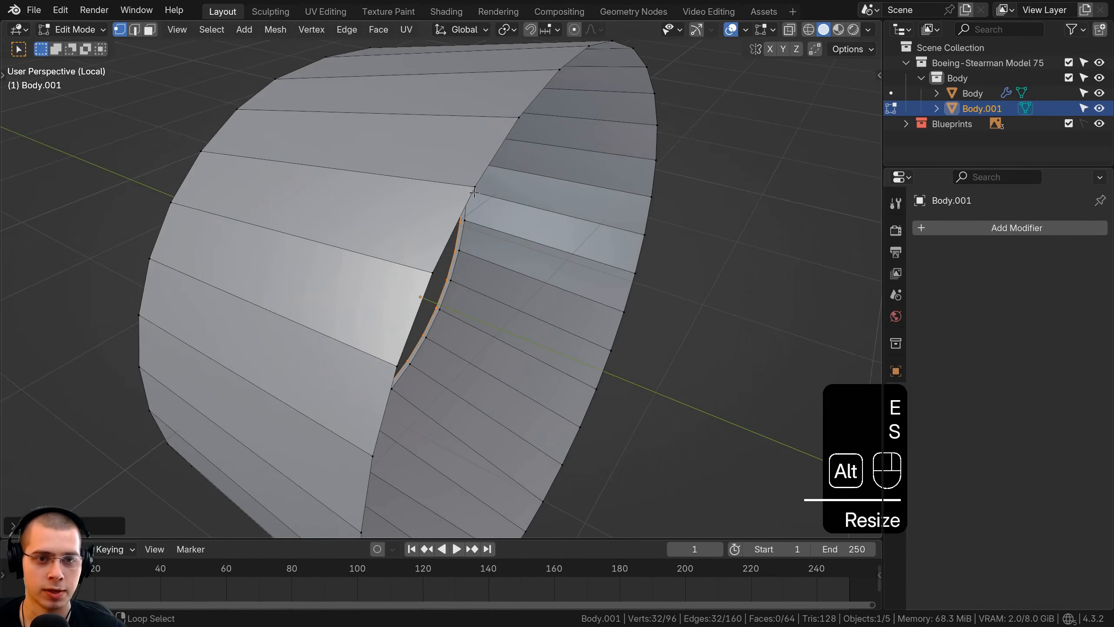
# Extrude the edge loop at the cowl's opposite end and scale it inward into a matching lip.
pyautogui.keyDown('alt'); pyautogui.click(475, 194); pyautogui.keyUp('alt')
pyautogui.scroll(-1, 474, 193)
pyautogui.moveTo(737, 189)
pyautogui.mouseDown(button='middle')
pyautogui.moveTo(604, 238)
pyautogui.moveTo(505, 249)
pyautogui.moveTo(607, 207)
pyautogui.moveTo(510, 212)
pyautogui.moveTo(590, 200)
pyautogui.moveTo(557, 214)
pyautogui.mouseUp(button='middle')
pyautogui.press('e')
pyautogui.press('s')
pyautogui.click(726, 199)
# Apply smooth shading to the cowl ring and inspect its surface from several angles.
pyautogui.press('Tab')
pyautogui.scroll(-3, 726, 200)
pyautogui.scroll(2, 607, 206)
pyautogui.press('w')
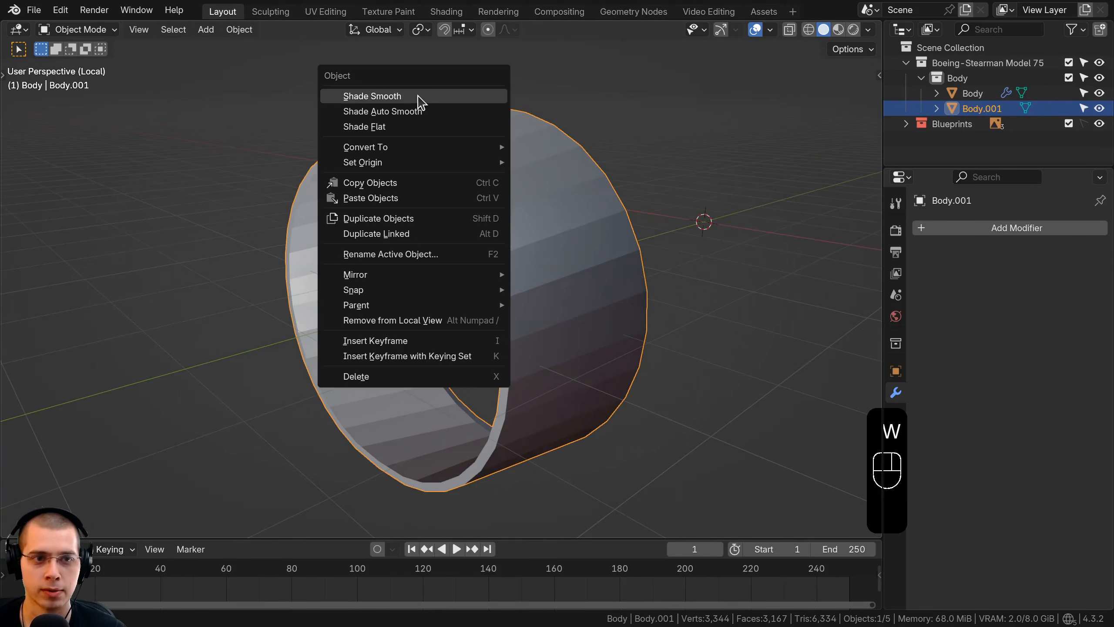
pyautogui.click(423, 101)
pyautogui.moveTo(425, 262); pyautogui.dragTo(468, 126, button='middle')
pyautogui.scroll(2, 468, 126)
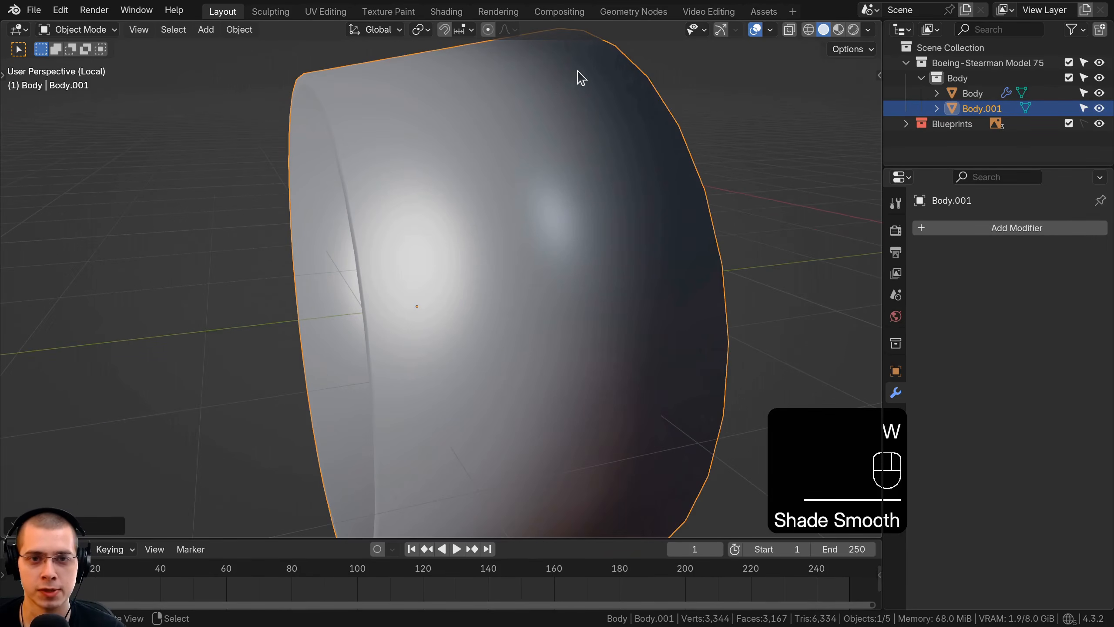
pyautogui.moveTo(675, 82); pyautogui.dragTo(678, 154, button='middle')
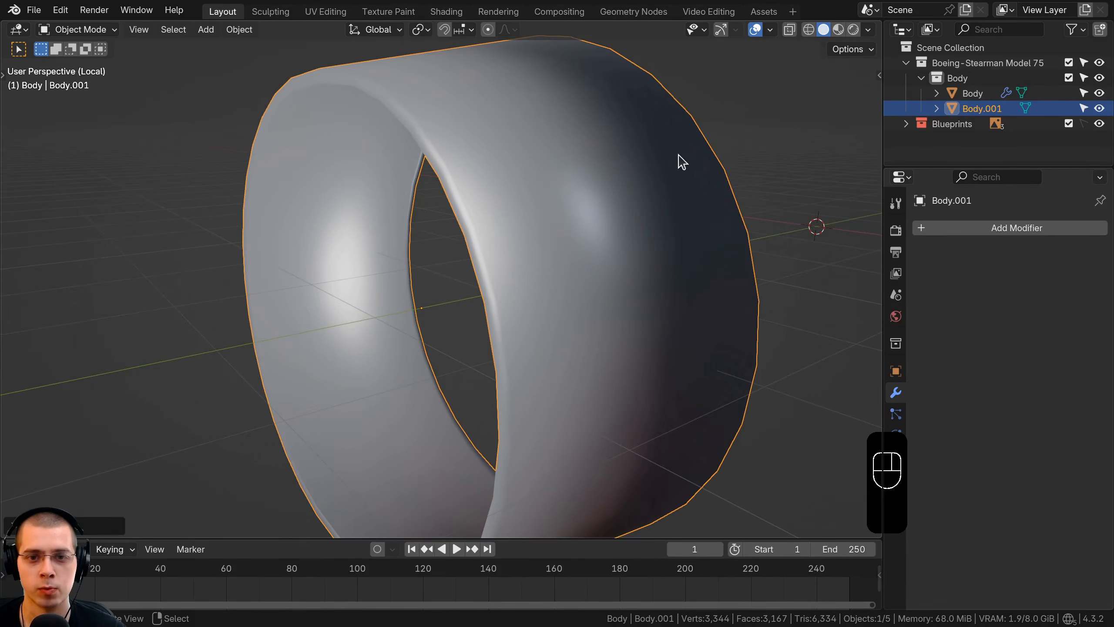
pyautogui.scroll(-1, 677, 154)
# Add a Weighted Normal modifier to the cowl and compare its shading with the modifier off and on.
pyautogui.click(1008, 239)
pyautogui.write('wiehg')
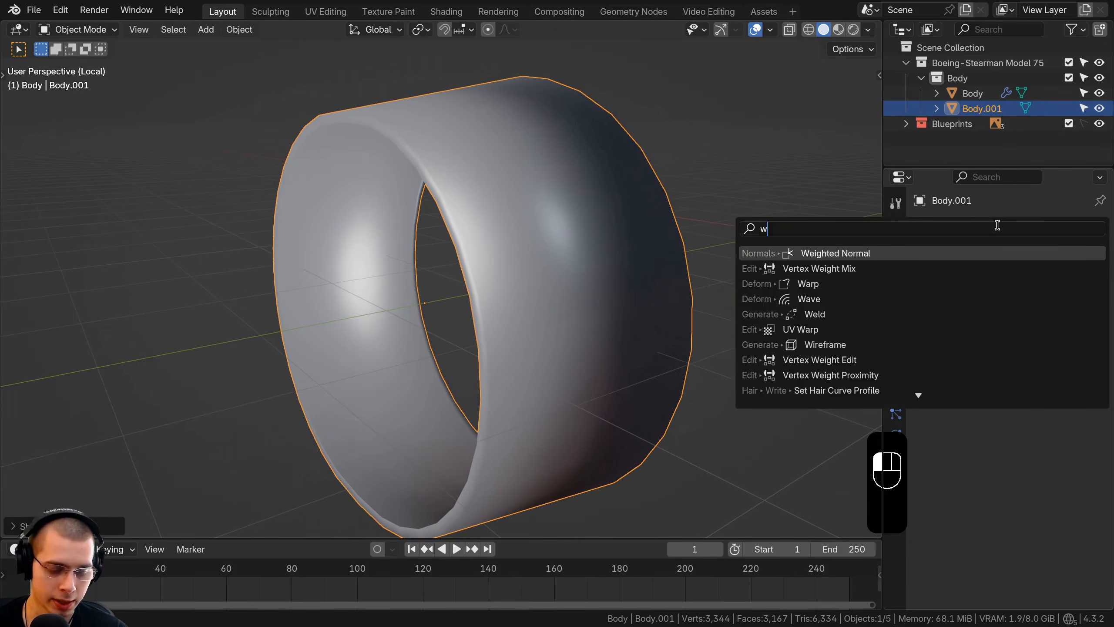
pyautogui.press('BackSpace')
pyautogui.press('BackSpace')
pyautogui.write('ght')
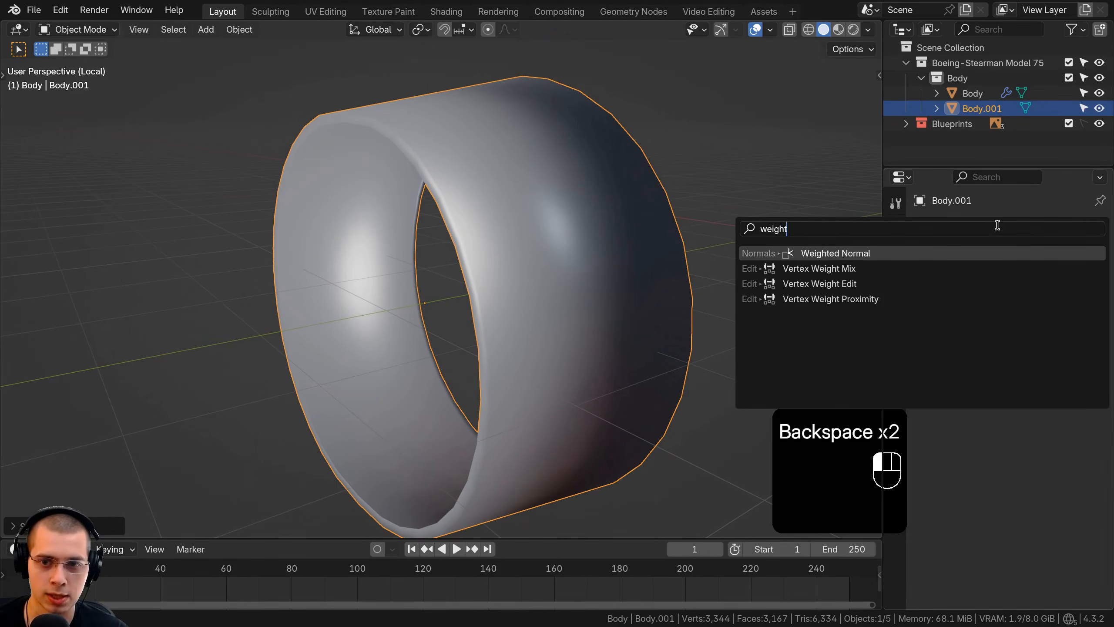
pyautogui.press('Return')
pyautogui.click(1031, 286)
pyautogui.click(1031, 286)
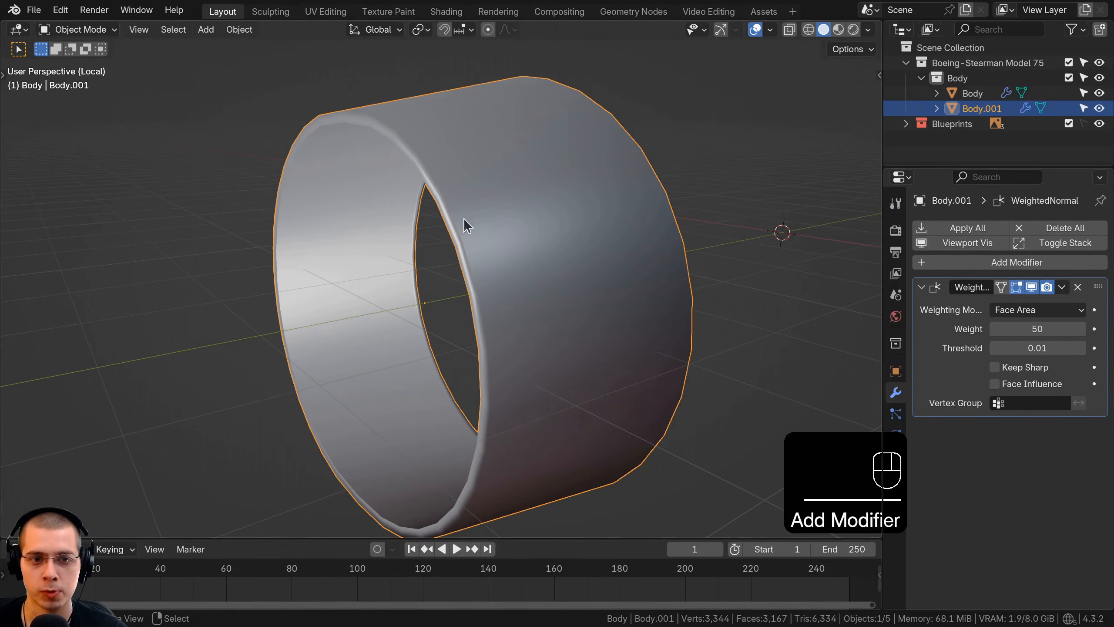
# Add one loop cut around the cowl's outer surface and slide it close to the front rim.
pyautogui.moveTo(532, 208); pyautogui.dragTo(570, 244, button='middle')
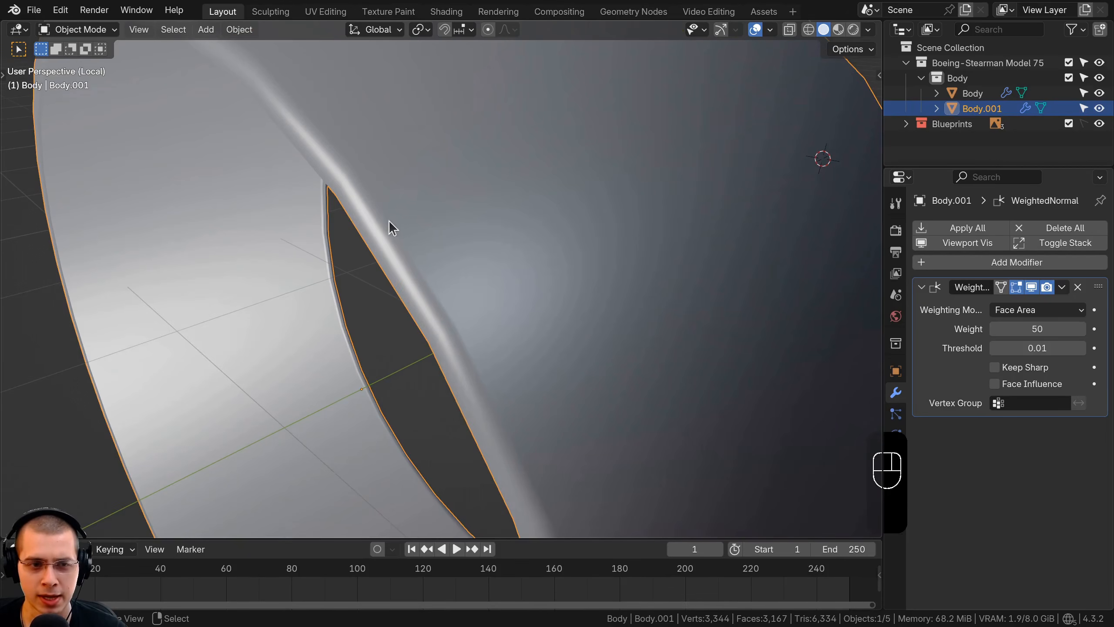
pyautogui.scroll(-5, 473, 254)
pyautogui.press('Tab')
pyautogui.keyDown('shift'); pyautogui.moveTo(472, 254); pyautogui.dragTo(481, 198, button='middle'); pyautogui.keyUp('shift')
pyautogui.scroll(2, 481, 198)
pyautogui.hotkey('ctrl', 'r')
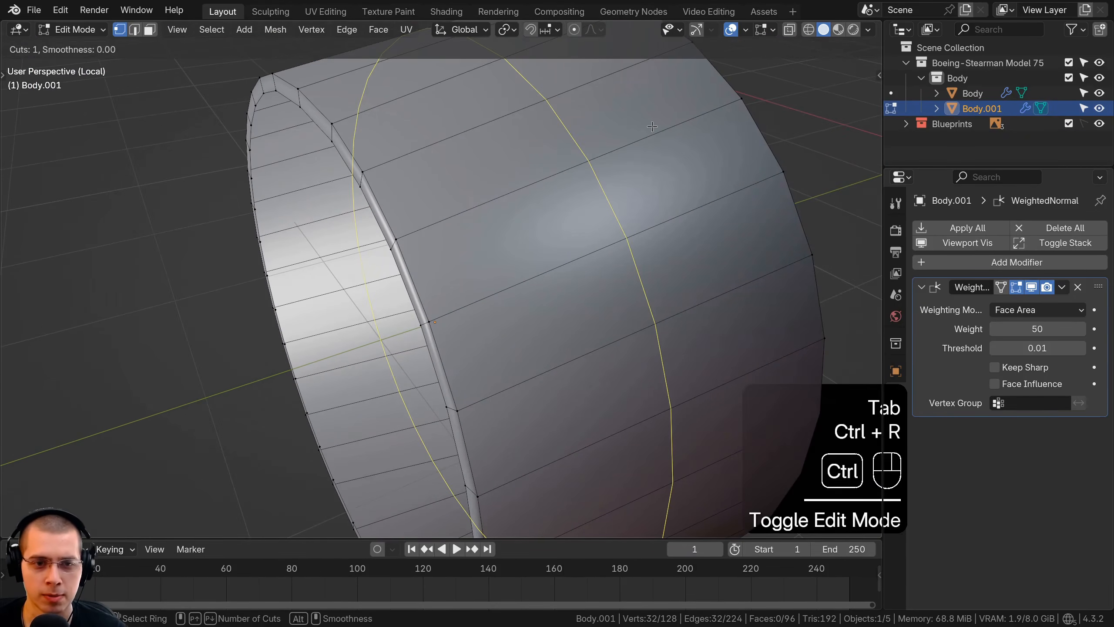
pyautogui.click(565, 154)
pyautogui.press('shift')
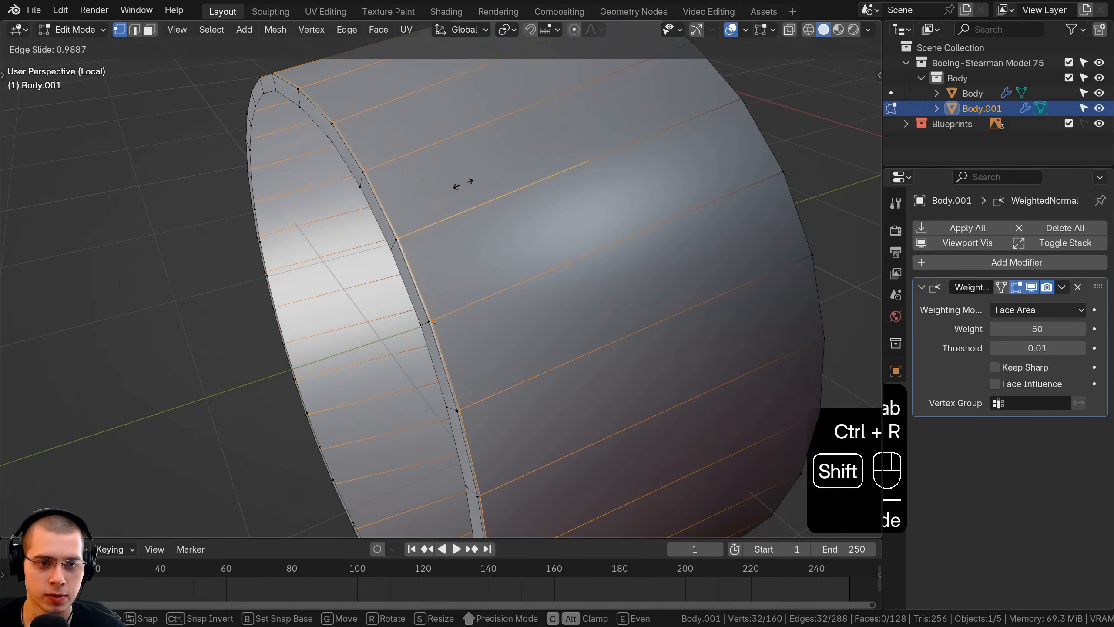
# Place the new support edge loop close to the ring's front rim with an edge slide of about 0.99.
pyautogui.click(463, 186)
pyautogui.scroll(3, 378, 216)
pyautogui.press('Tab')
pyautogui.press('Tab')
pyautogui.scroll(-5, 378, 216)
pyautogui.moveTo(379, 217); pyautogui.dragTo(409, 226, button='middle')
pyautogui.scroll(4, 408, 225)
pyautogui.press('r')
pyautogui.rightClick(413, 229)
# Add another support loop cut around the ring, slid to about -0.99, tight against its rear rim.
pyautogui.hotkey('ctrl', 'r')
pyautogui.click(386, 237)
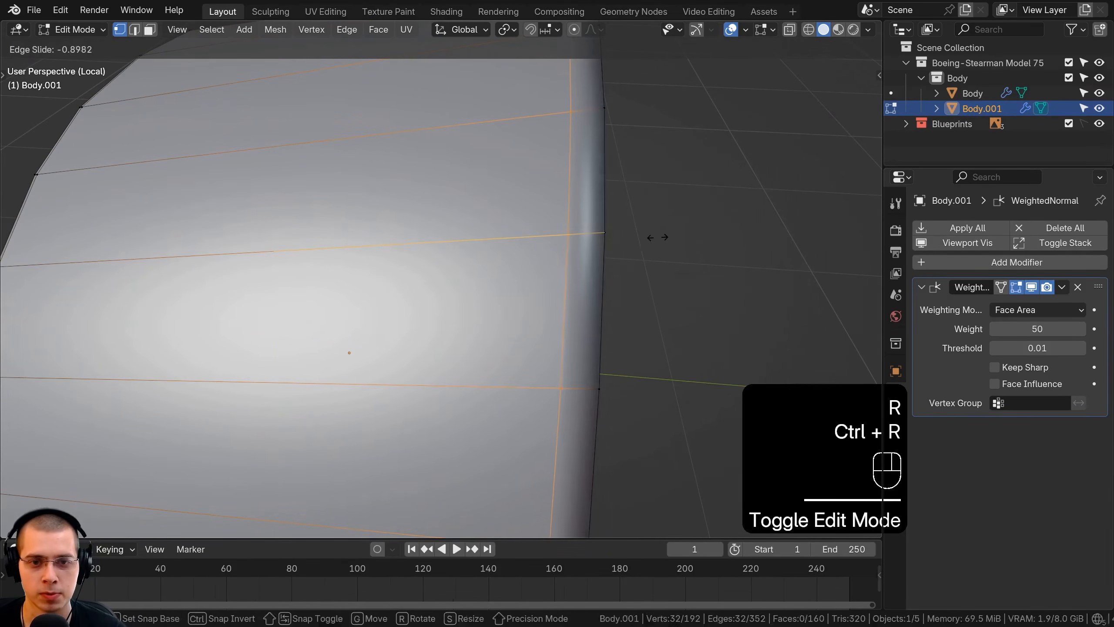
pyautogui.press('shift')
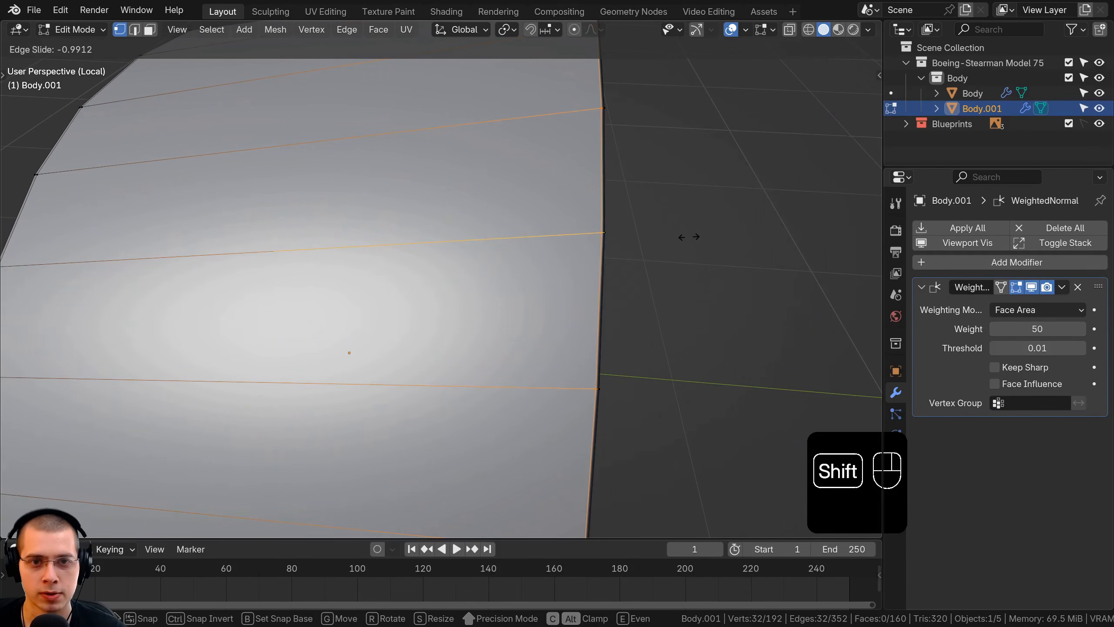
pyautogui.click(686, 237)
pyautogui.press('Tab')
pyautogui.scroll(-5, 621, 267)
pyautogui.moveTo(622, 266); pyautogui.dragTo(473, 250, button='middle')
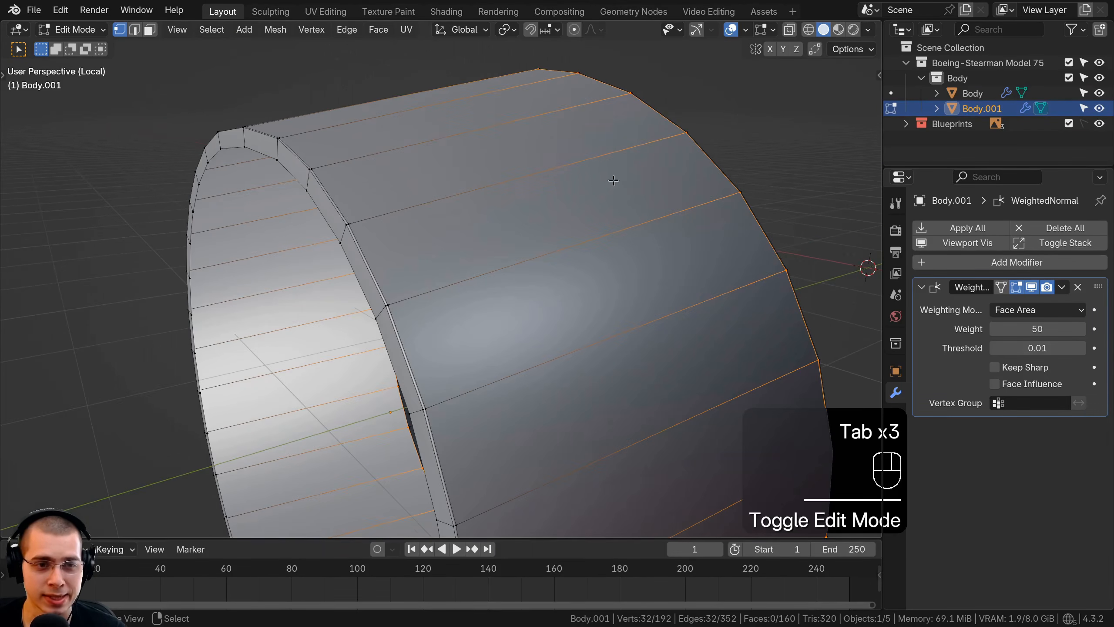
# Return to object mode and leave local view to bring back the rest of the fuselage.
pyautogui.press('KP_1')
pyautogui.press('KP_3')
pyautogui.press('Tab')
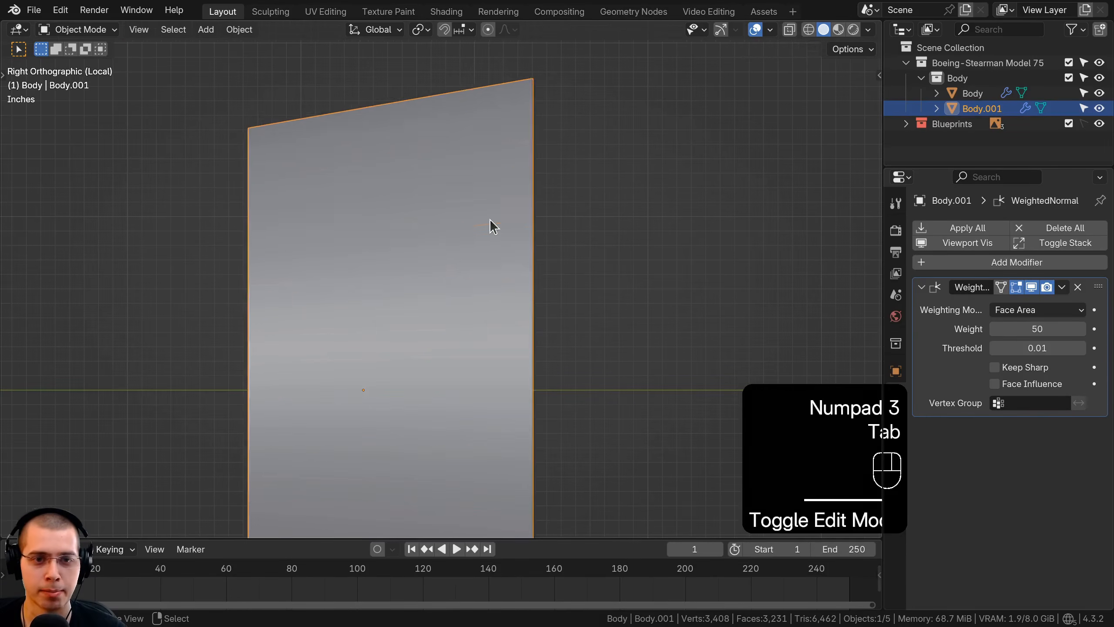
pyautogui.scroll(-7, 489, 220)
pyautogui.moveTo(576, 245); pyautogui.dragTo(605, 284, button='middle')
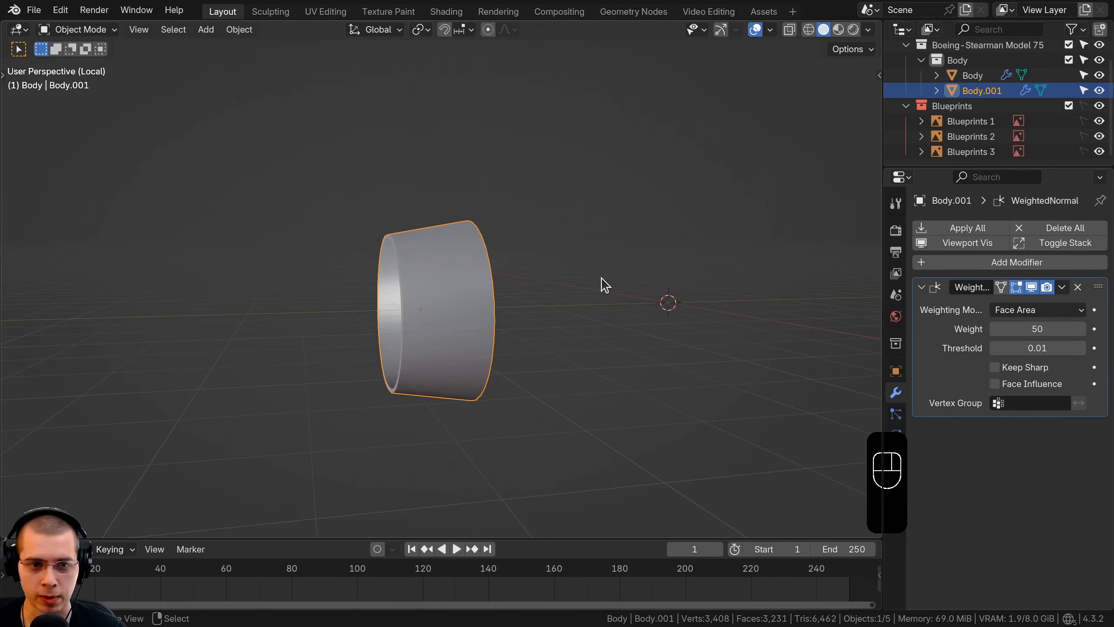
pyautogui.press('KP_Divide')
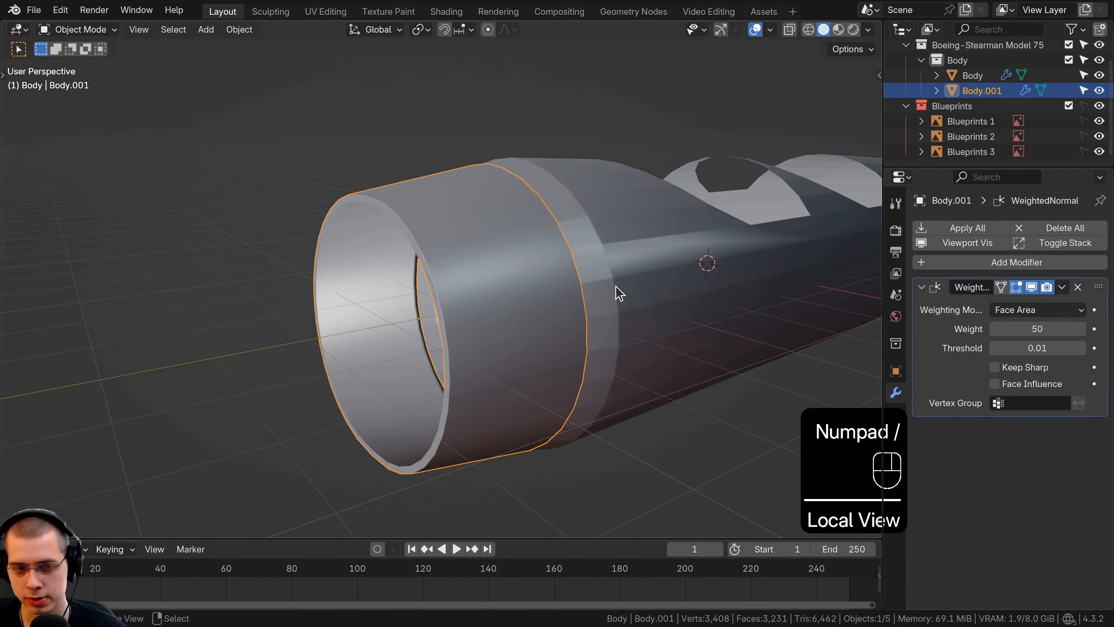
# Compare the front ring with the blueprint's panel lines in side-view wireframe.
pyautogui.press('KP_3')
pyautogui.press('z')
pyautogui.click(438, 295)
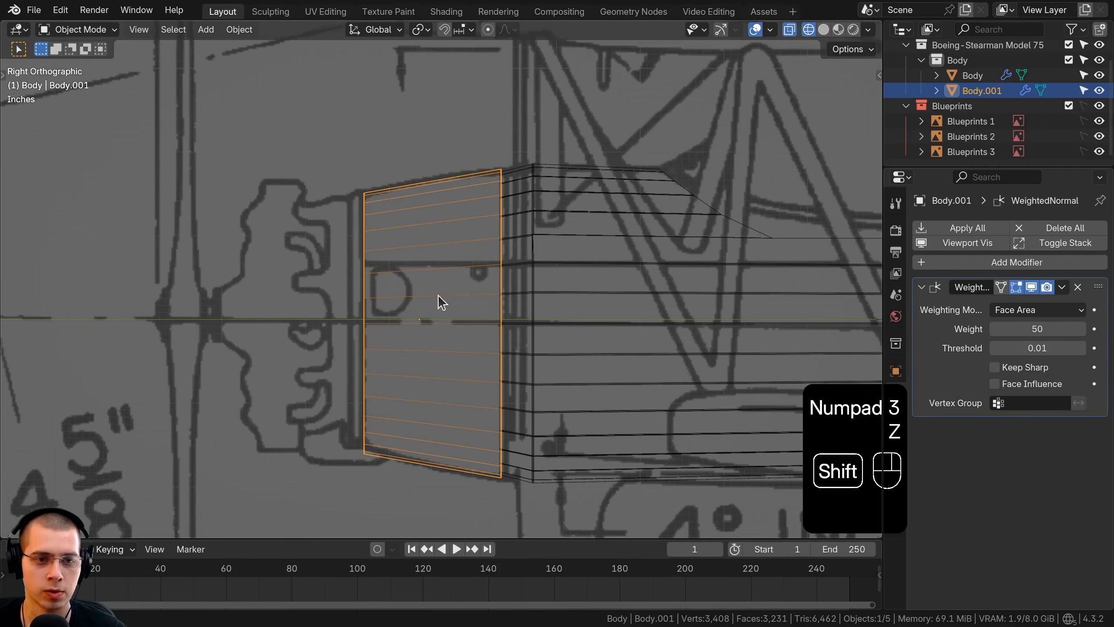
pyautogui.scroll(4, 362, 259)
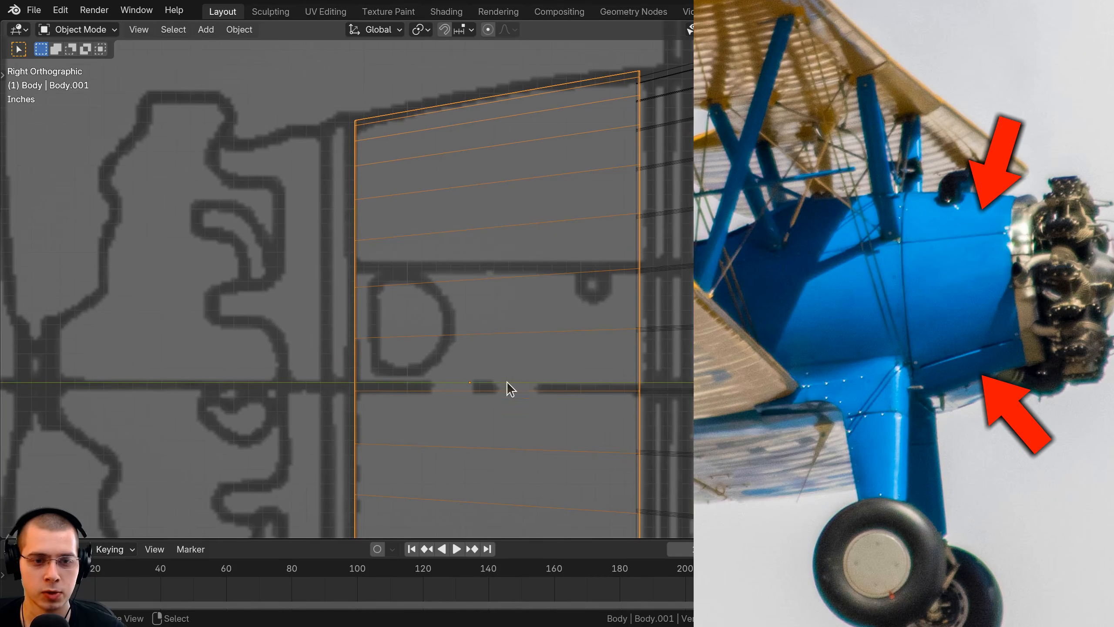
pyautogui.scroll(-2, 439, 393)
pyautogui.keyDown('shift'); pyautogui.moveTo(386, 405); pyautogui.dragTo(390, 355, button='middle'); pyautogui.keyUp('shift')
pyautogui.keyDown('shift'); pyautogui.moveTo(467, 319); pyautogui.dragTo(461, 370, button='middle'); pyautogui.keyUp('shift')
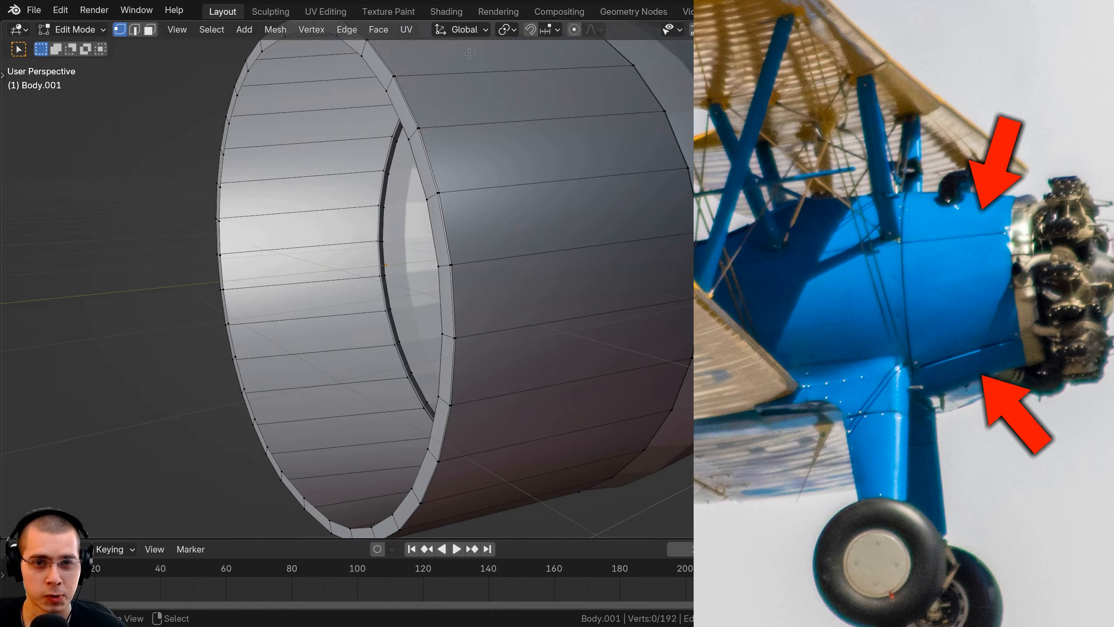
# In the ring's mesh, box-select the lengthwise edge at mid-height on one side as a reference for the upper seam.
pyautogui.press('a')
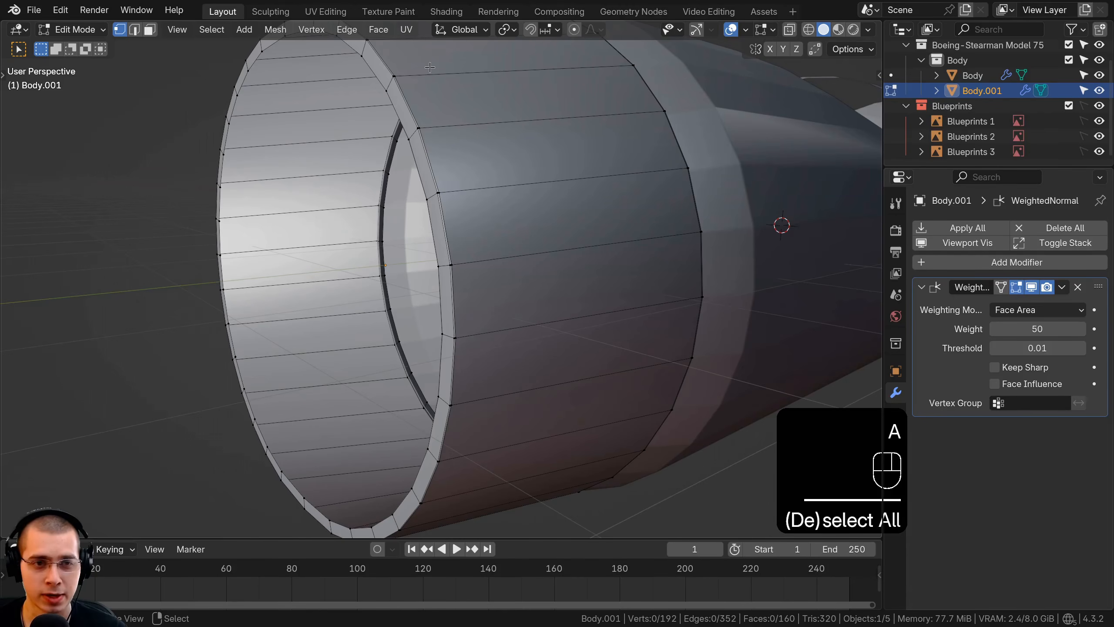
pyautogui.keyDown('shift'); pyautogui.moveTo(485, 298); pyautogui.dragTo(506, 318, button='middle'); pyautogui.keyUp('shift')
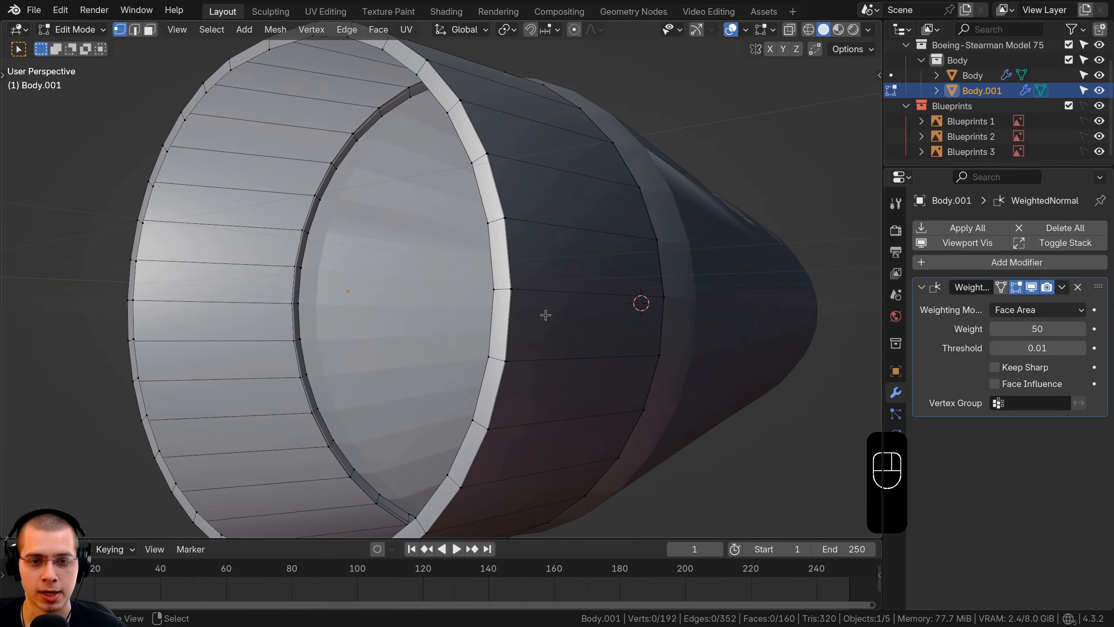
pyautogui.press('b')
pyautogui.moveTo(489, 282); pyautogui.dragTo(775, 310)
pyautogui.keyDown('shift'); pyautogui.moveTo(458, 298); pyautogui.dragTo(468, 335, button='middle'); pyautogui.keyUp('shift')
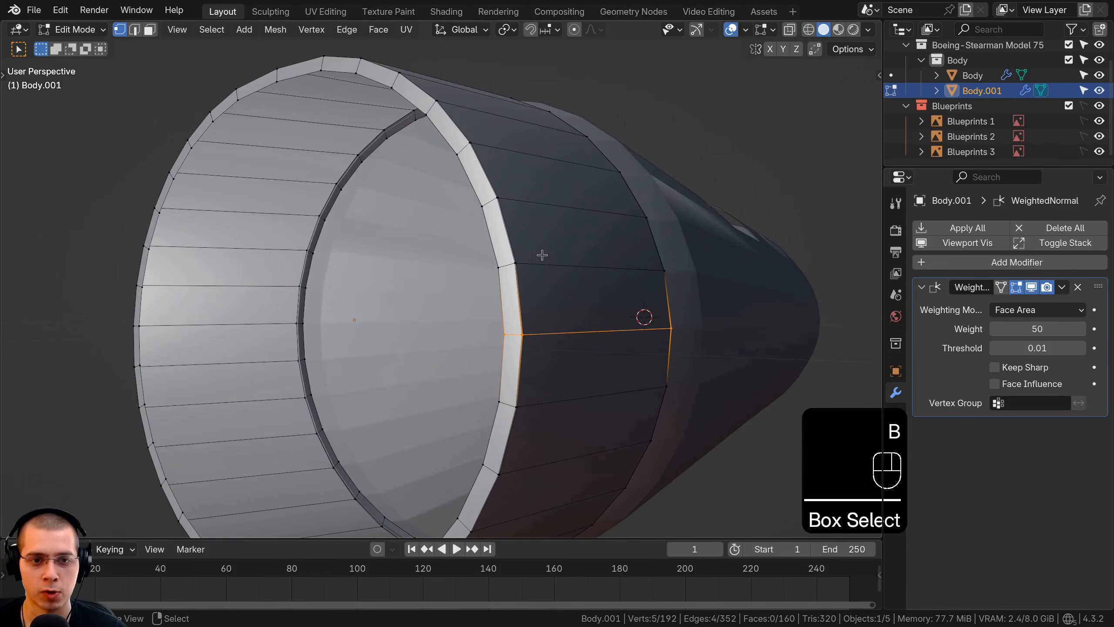
pyautogui.moveTo(543, 255); pyautogui.dragTo(569, 341, button='middle')
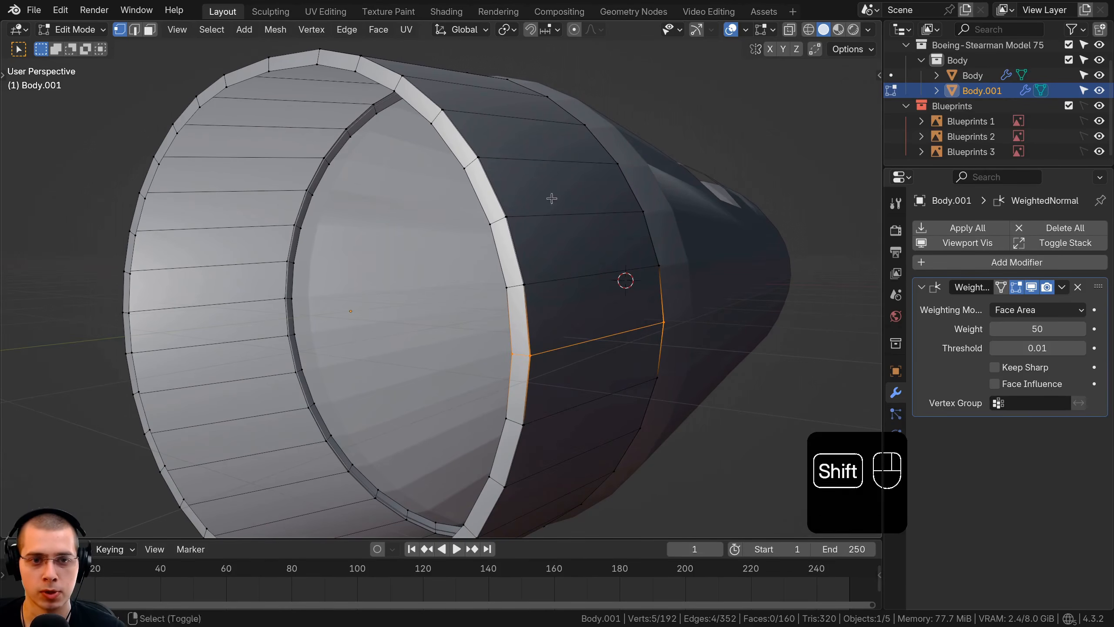
# Bevel a lengthwise edge loop above the ring's mid-height into a thin strip with an offset of about 0.003 ft.
pyautogui.scroll(2, 562, 226)
pyautogui.keyDown('shift'); pyautogui.moveTo(552, 196); pyautogui.dragTo(526, 294, button='middle'); pyautogui.keyUp('shift')
pyautogui.keyDown('alt'); pyautogui.click(575, 214); pyautogui.keyUp('alt')
pyautogui.scroll(2, 526, 293)
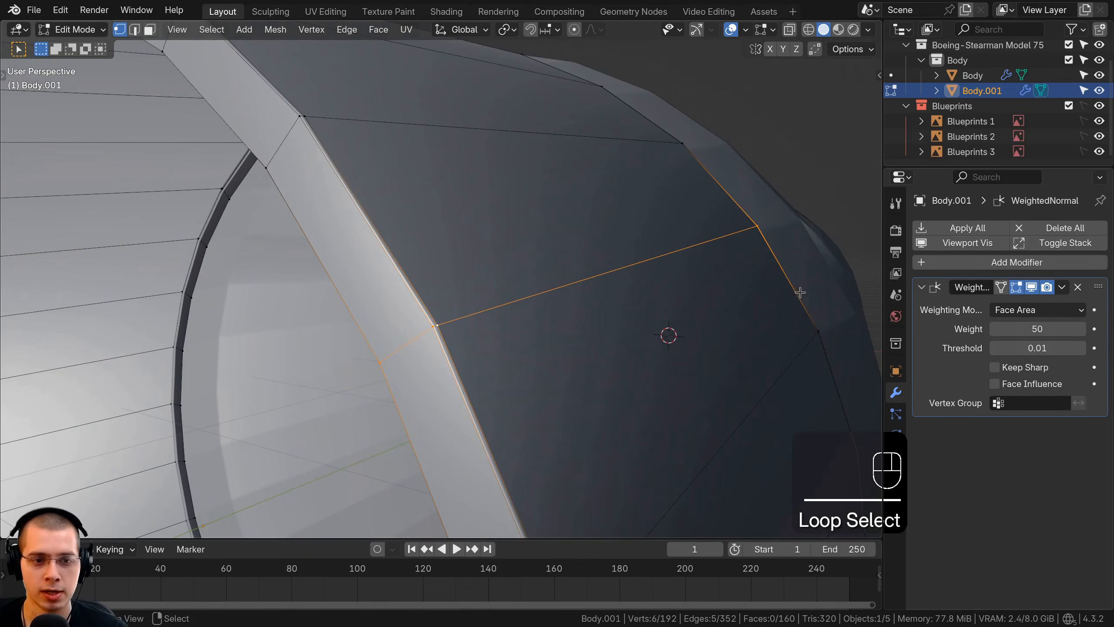
pyautogui.hotkey('ctrl', 'b')
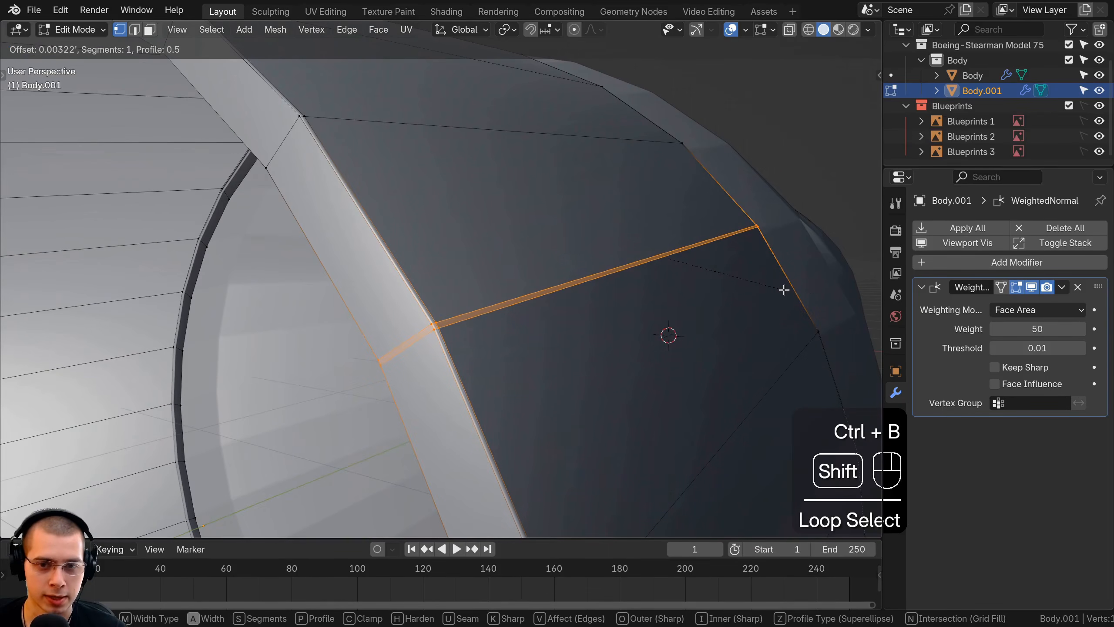
pyautogui.click(786, 290)
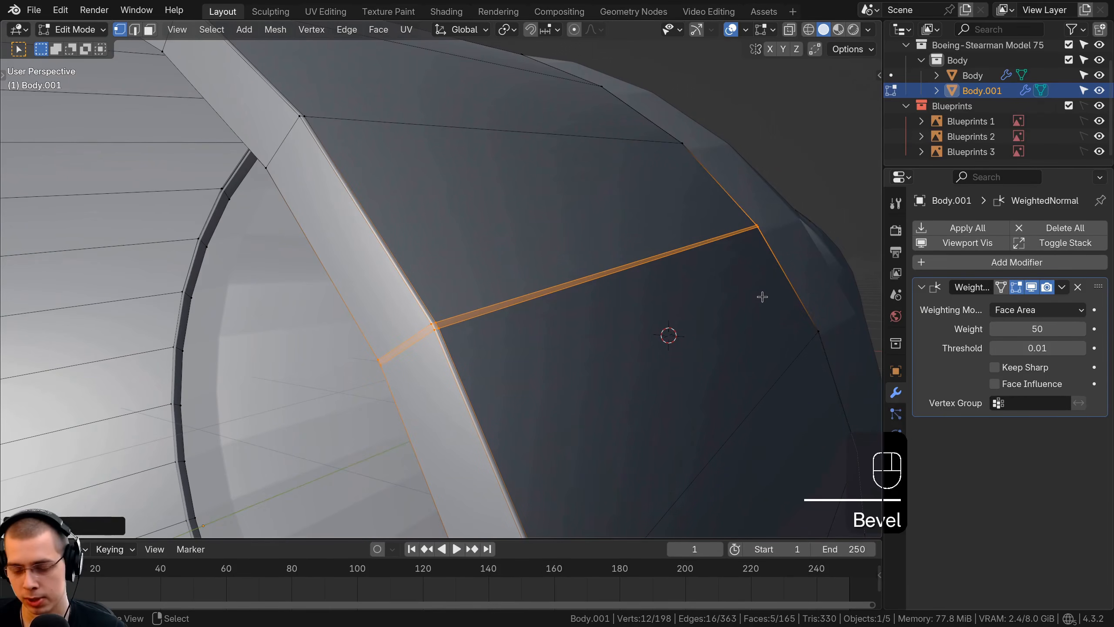
# Extrude the beveled upper strip about 0.019 ft inward along its normal to form a panel groove.
pyautogui.press('KP_1')
pyautogui.scroll(2, 688, 270)
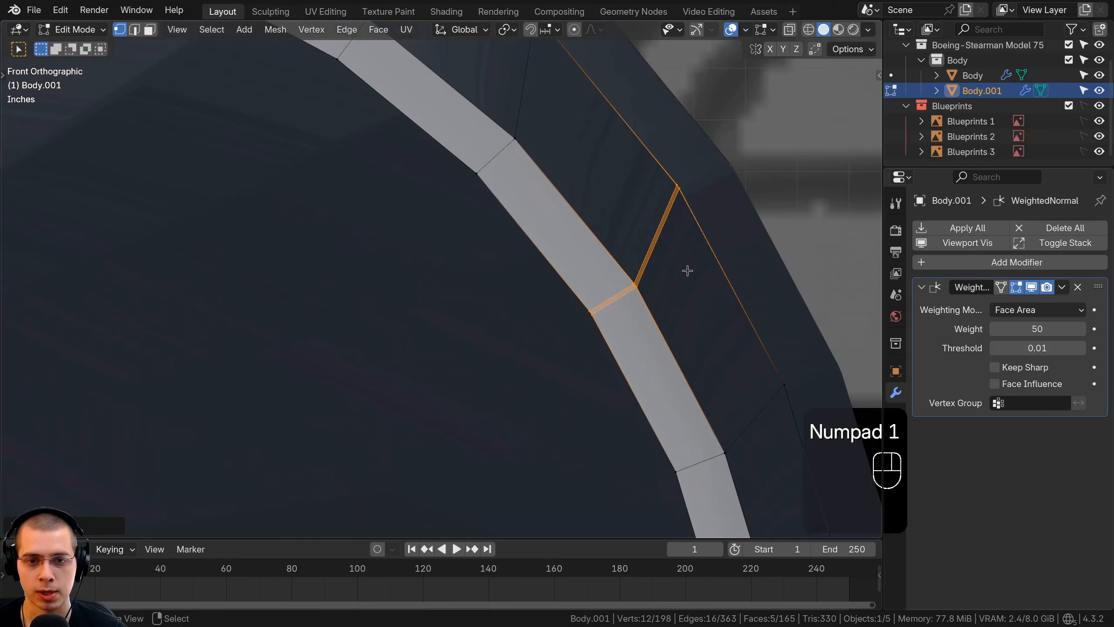
pyautogui.press('e')
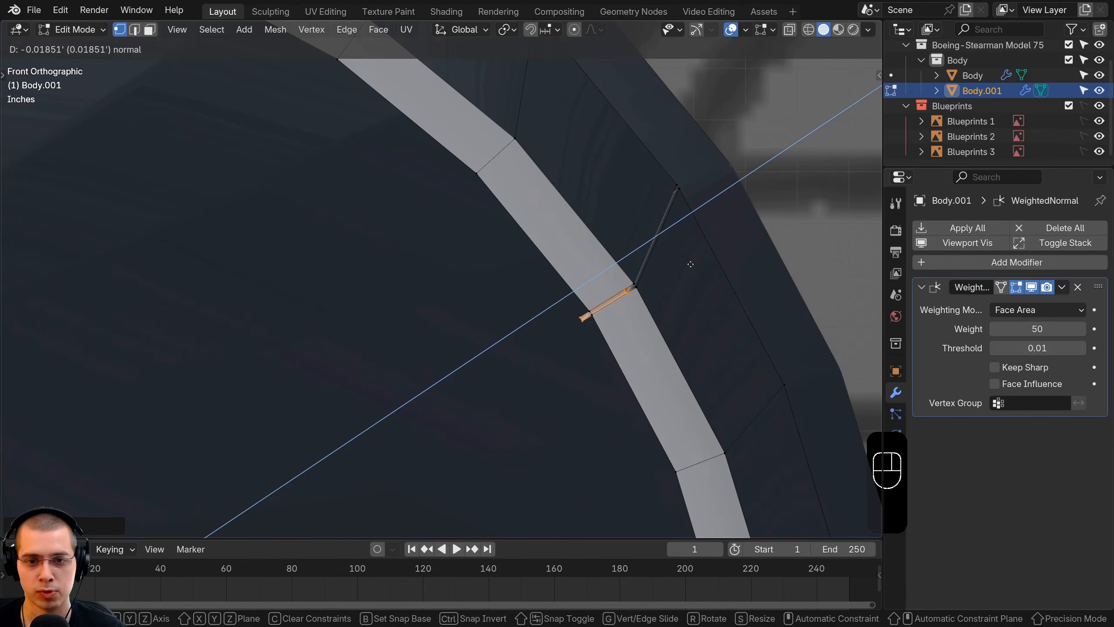
pyautogui.click(690, 264)
pyautogui.moveTo(662, 249); pyautogui.dragTo(541, 295, button='middle')
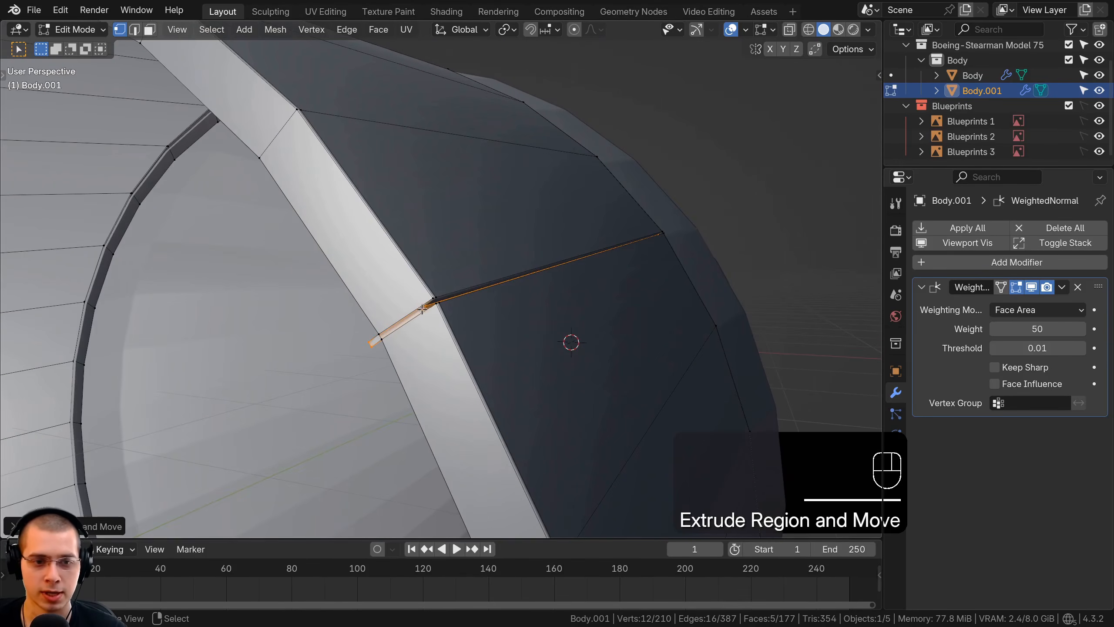
pyautogui.press('Tab')
pyautogui.press('Tab')
pyautogui.scroll(-5, 445, 303)
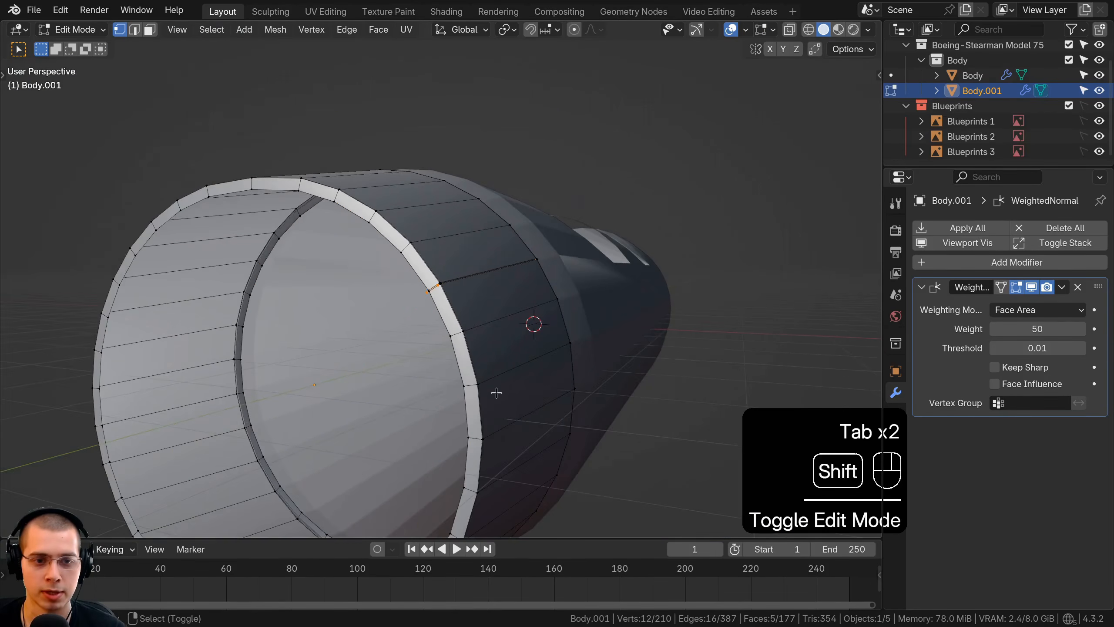
# Clear the selection and box-select the ring's mid-height edge as a reference for the lower seam.
pyautogui.moveTo(496, 393); pyautogui.dragTo(517, 290, button='middle')
pyautogui.press('a')
pyautogui.keyDown('shift'); pyautogui.moveTo(507, 345); pyautogui.dragTo(517, 322, button='middle'); pyautogui.keyUp('shift')
pyautogui.moveTo(517, 323); pyautogui.dragTo(587, 345, button='middle')
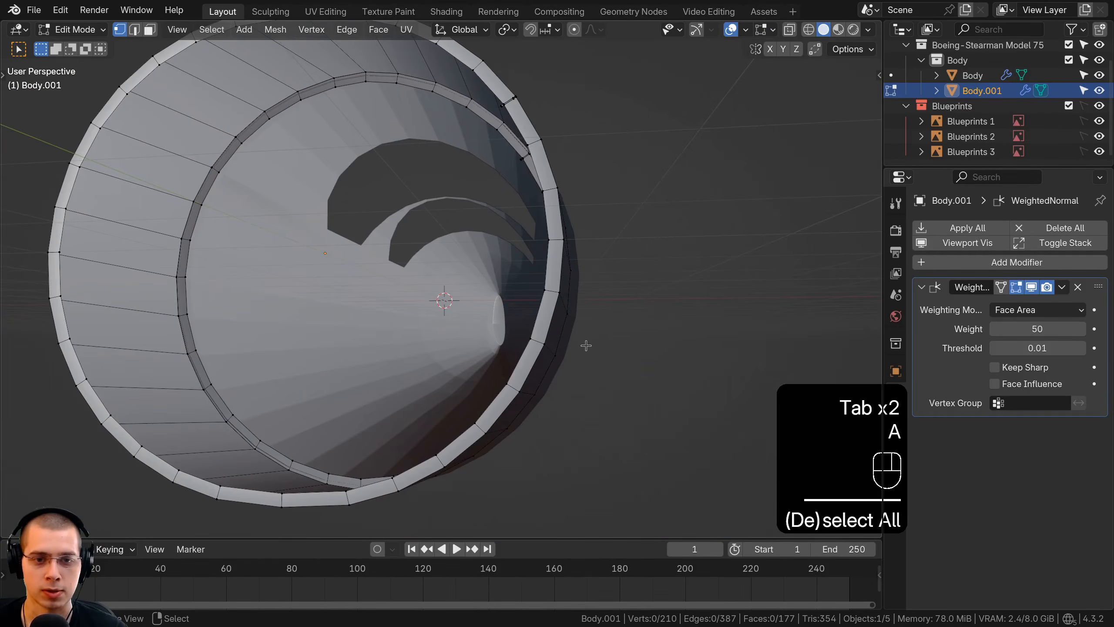
pyautogui.press('KP_1')
pyautogui.press('b')
pyautogui.moveTo(508, 247); pyautogui.dragTo(698, 283)
pyautogui.moveTo(662, 281); pyautogui.dragTo(541, 250, button='middle')
pyautogui.scroll(-1, 590, 273)
pyautogui.scroll(2, 562, 228)
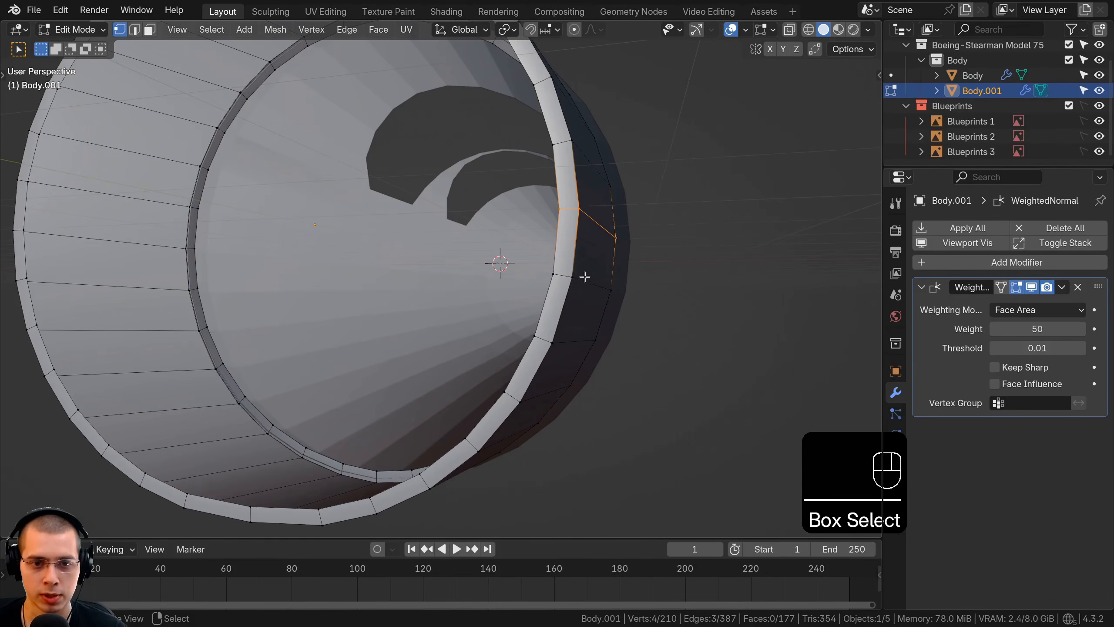
# Bevel a lengthwise edge loop below the ring's mid-height into a thin strip with an offset of about 0.004 ft.
pyautogui.moveTo(609, 307); pyautogui.dragTo(537, 384, button='middle')
pyautogui.keyDown('alt'); pyautogui.click(536, 388); pyautogui.keyUp('alt')
pyautogui.scroll(2, 545, 330)
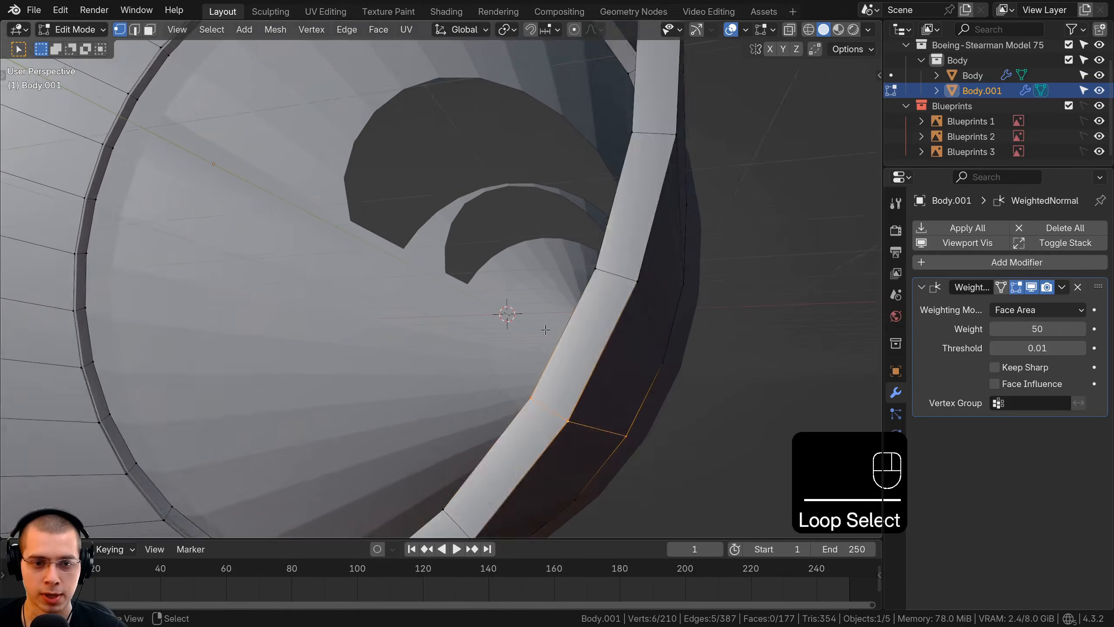
pyautogui.keyDown('shift'); pyautogui.moveTo(545, 330); pyautogui.dragTo(718, 232, button='middle'); pyautogui.keyUp('shift')
pyautogui.hotkey('ctrl', 'b')
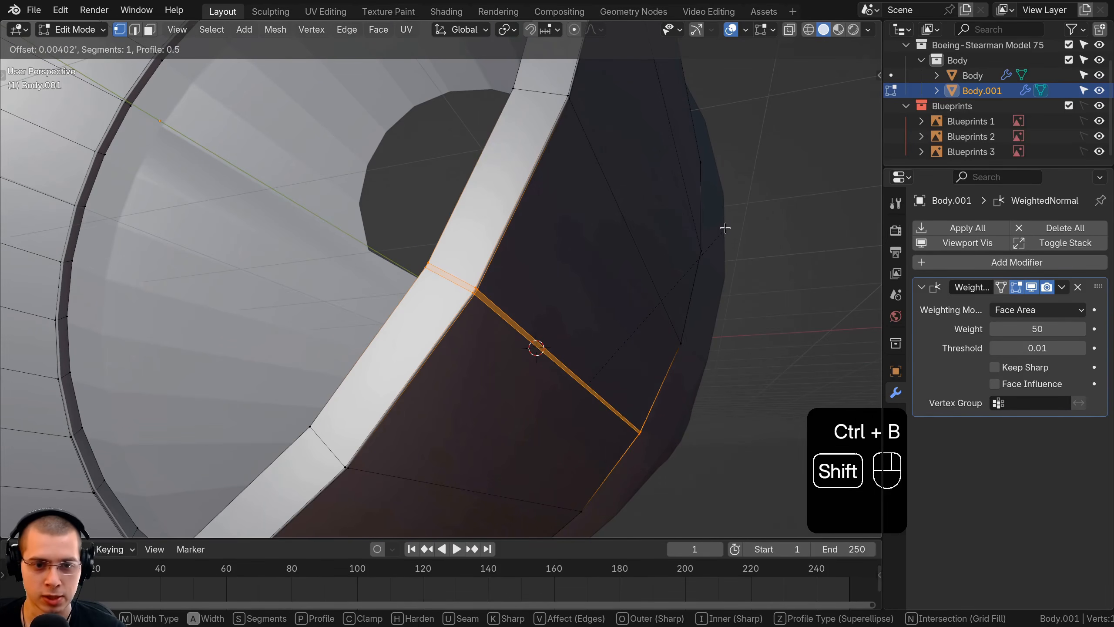
pyautogui.click(726, 228)
# Extrude the beveled lower strip inward along its normal to form the second panel groove.
pyautogui.moveTo(702, 308); pyautogui.dragTo(631, 331, button='middle')
pyautogui.press('KP_1')
pyautogui.scroll(2, 726, 344)
pyautogui.scroll(2, 632, 331)
pyautogui.press('e')
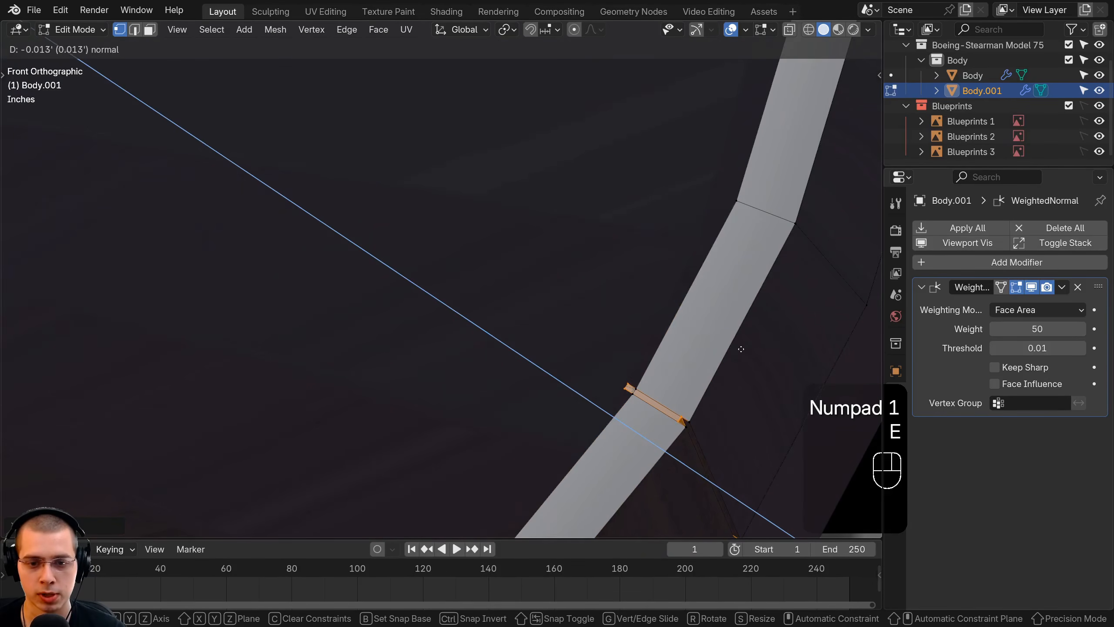
pyautogui.click(732, 342)
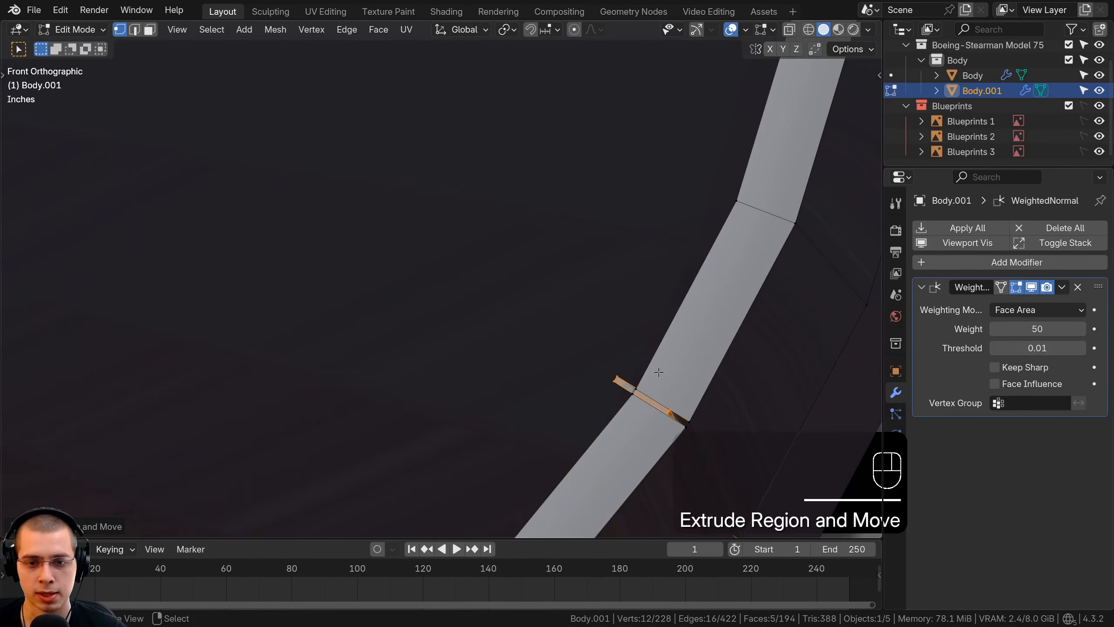
pyautogui.scroll(-5, 658, 373)
pyautogui.moveTo(657, 373); pyautogui.dragTo(553, 371, button='middle')
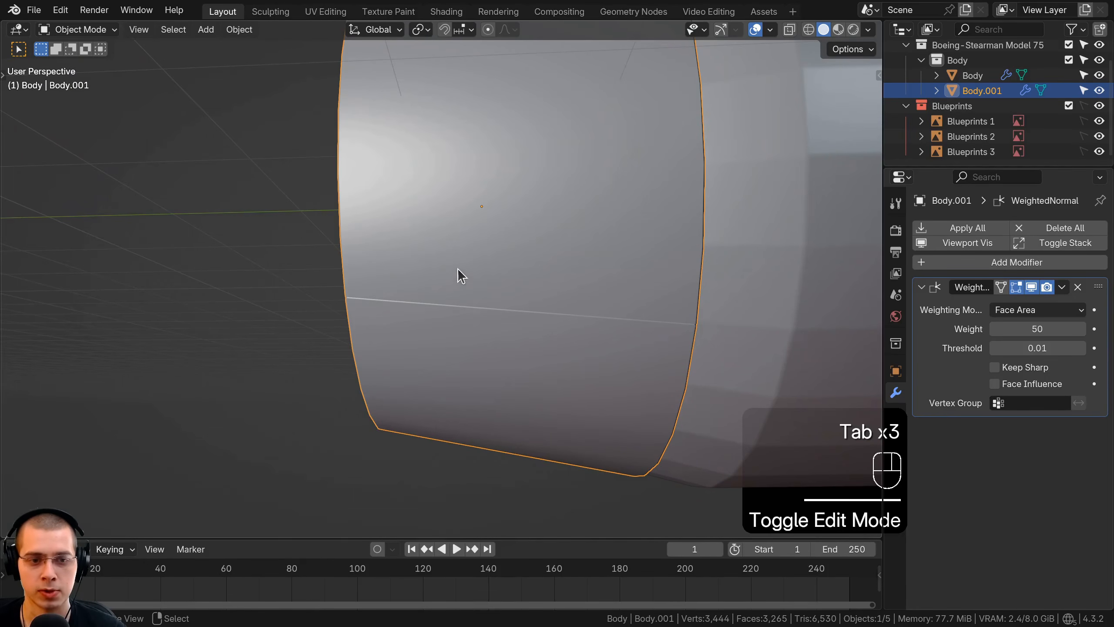
pyautogui.moveTo(458, 268)
pyautogui.mouseDown(button='middle')
pyautogui.moveTo(448, 405)
pyautogui.moveTo(477, 171)
pyautogui.moveTo(410, 289)
pyautogui.moveTo(349, 276)
pyautogui.moveTo(438, 272)
pyautogui.mouseUp(button='middle')
pyautogui.scroll(-4, 477, 172)
# Delete the vertices of the ring's ungrooved half, selected through the mesh in front-view wireframe.
pyautogui.press('Tab')
pyautogui.press('KP_1')
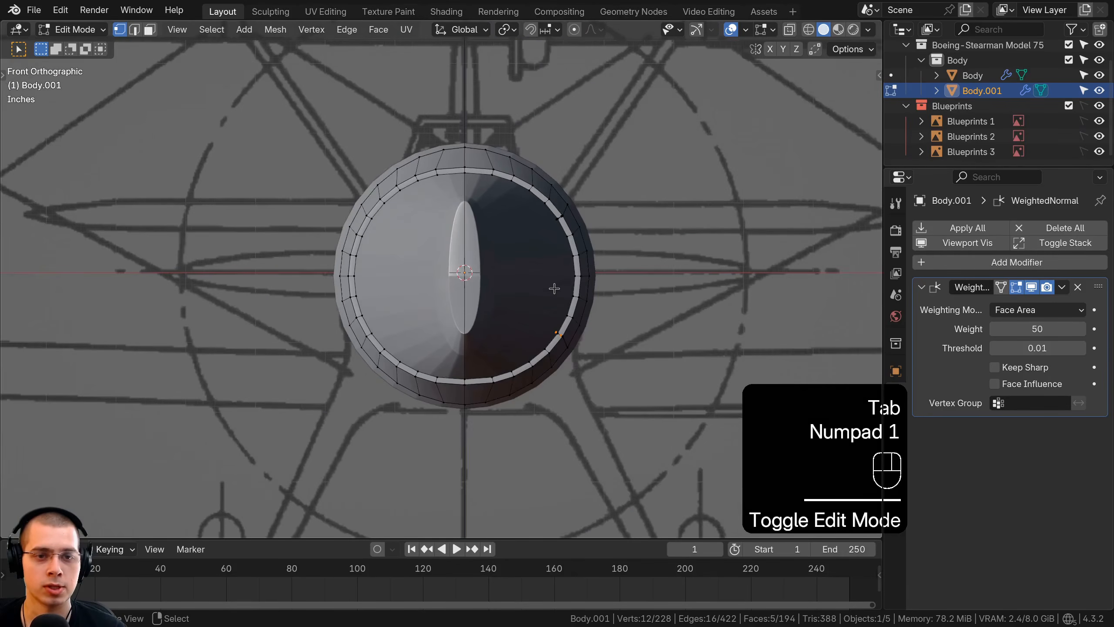
pyautogui.press('z')
pyautogui.click(304, 277)
pyautogui.press('a')
pyautogui.moveTo(456, 98); pyautogui.dragTo(158, 536)
pyautogui.scroll(1, 381, 112)
pyautogui.press('x')
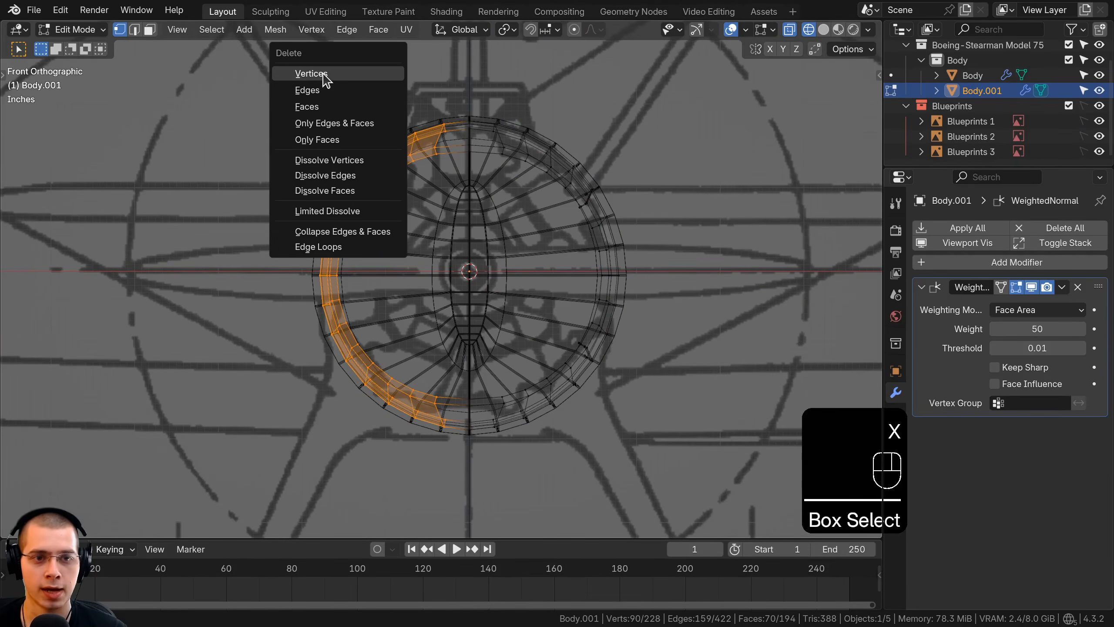
pyautogui.click(325, 75)
# Add a Mirror modifier on the X axis, place it above the Weighted Normal modifier and enable Clipping.
pyautogui.click(1006, 263)
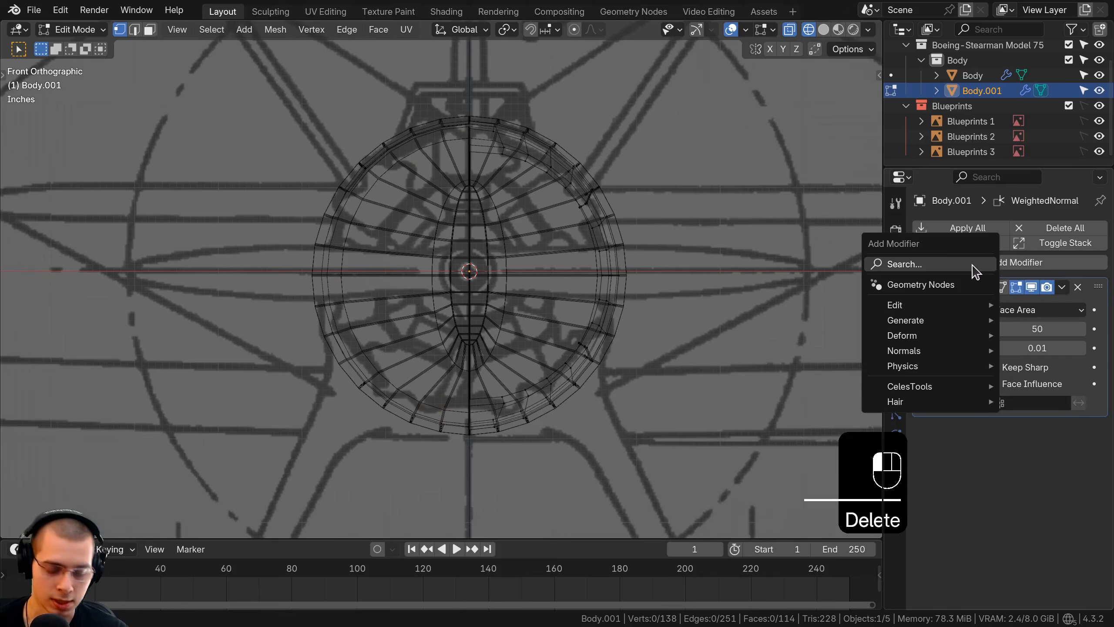
pyautogui.write('mir')
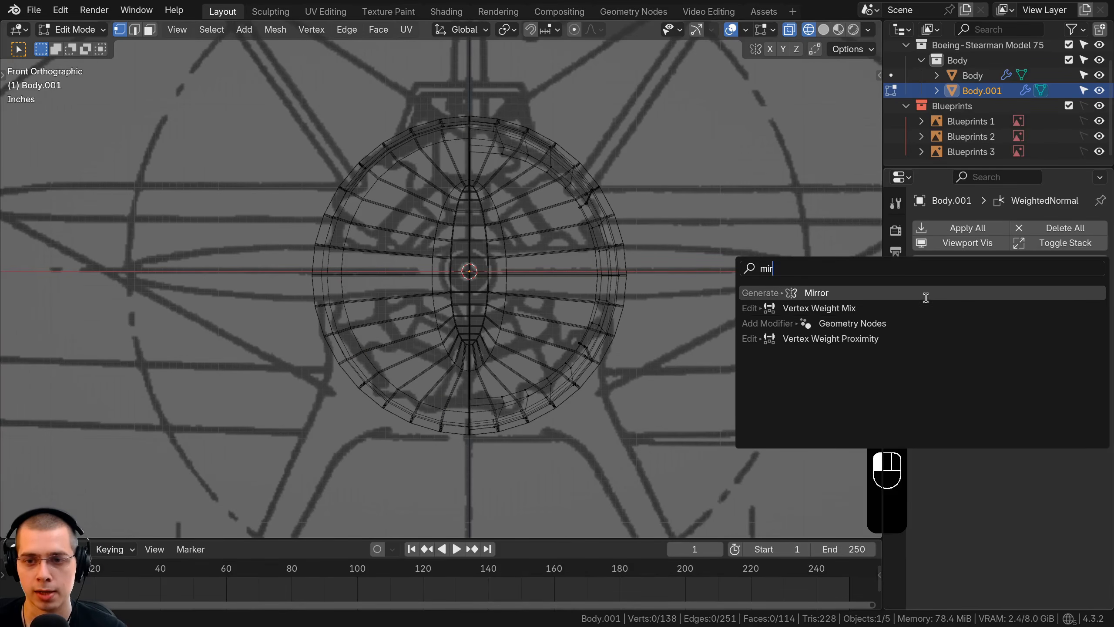
pyautogui.press('Return')
pyautogui.moveTo(1099, 427); pyautogui.dragTo(1089, 290)
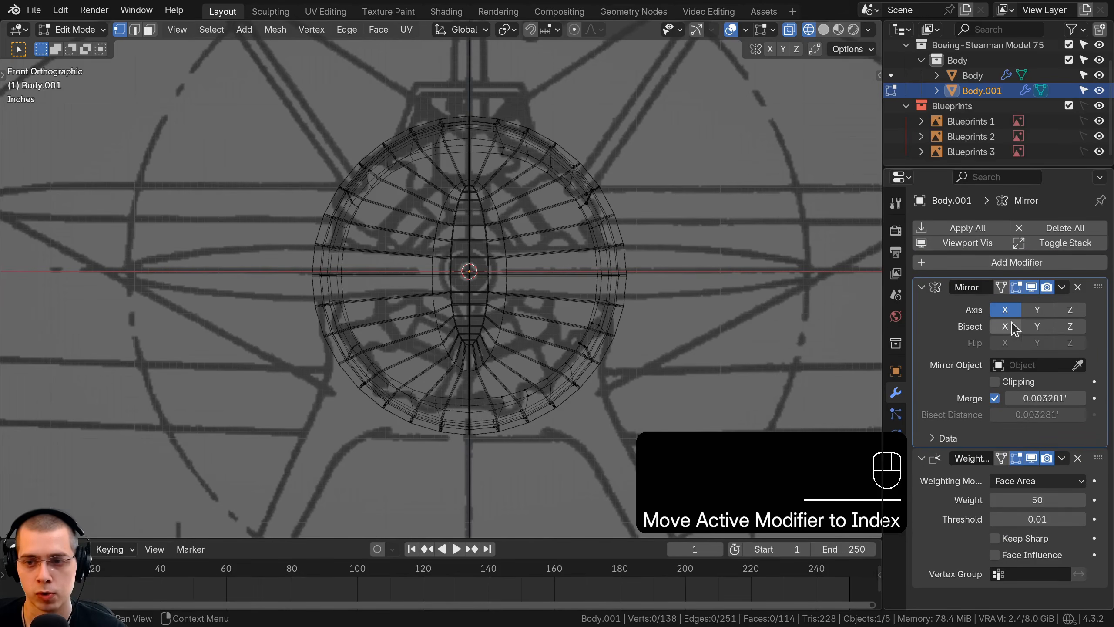
pyautogui.click(996, 383)
# Inspect the mirrored ring and its panel grooves in solid shading, in edit mode and in object mode.
pyautogui.moveTo(631, 307); pyautogui.dragTo(561, 377, button='middle')
pyautogui.press('z')
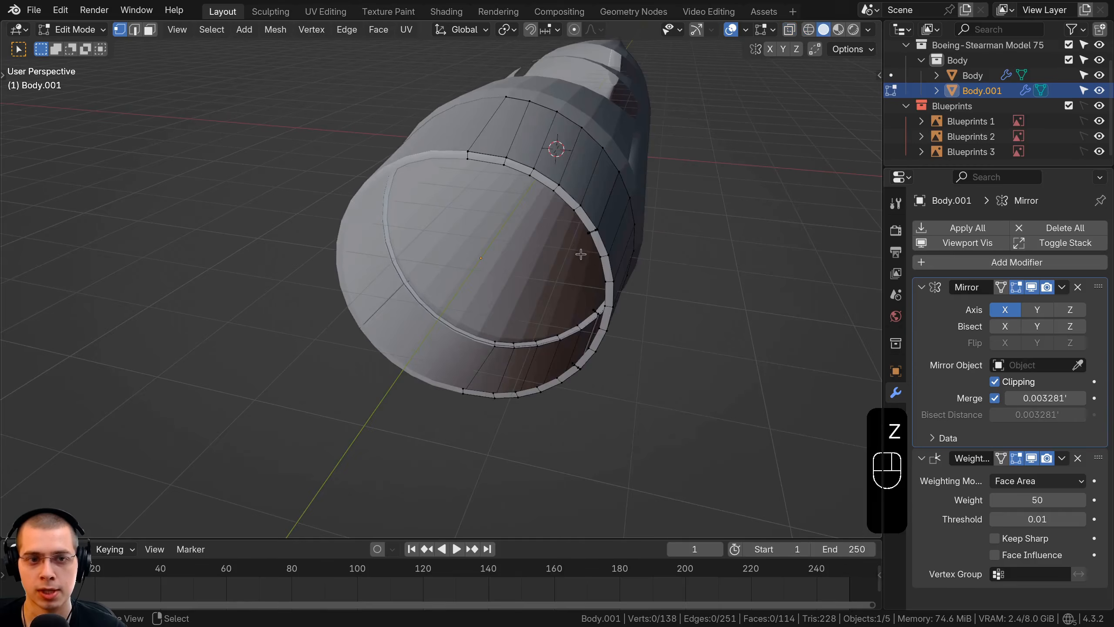
pyautogui.moveTo(582, 251); pyautogui.dragTo(631, 356, button='middle')
pyautogui.press('a')
pyautogui.press('g')
pyautogui.rightClick(274, 270)
pyautogui.press('Tab')
pyautogui.moveTo(586, 303); pyautogui.dragTo(555, 146, button='middle')
# Rename the ring object as Engine Plate.
pyautogui.press('F2')
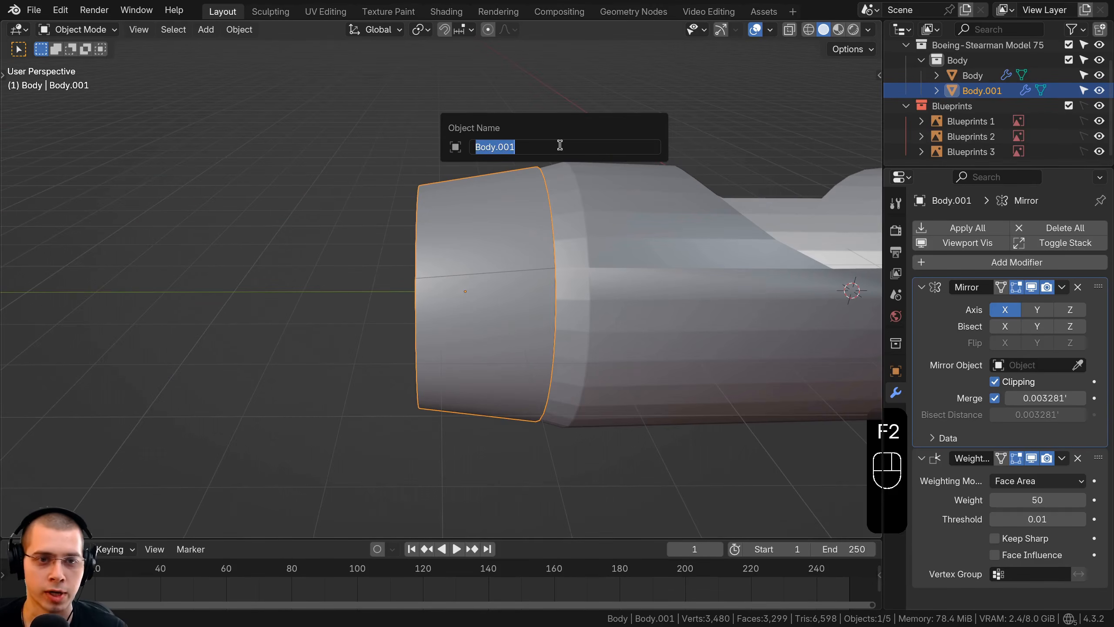
pyautogui.write('Engine Plate')
pyautogui.press('Return')
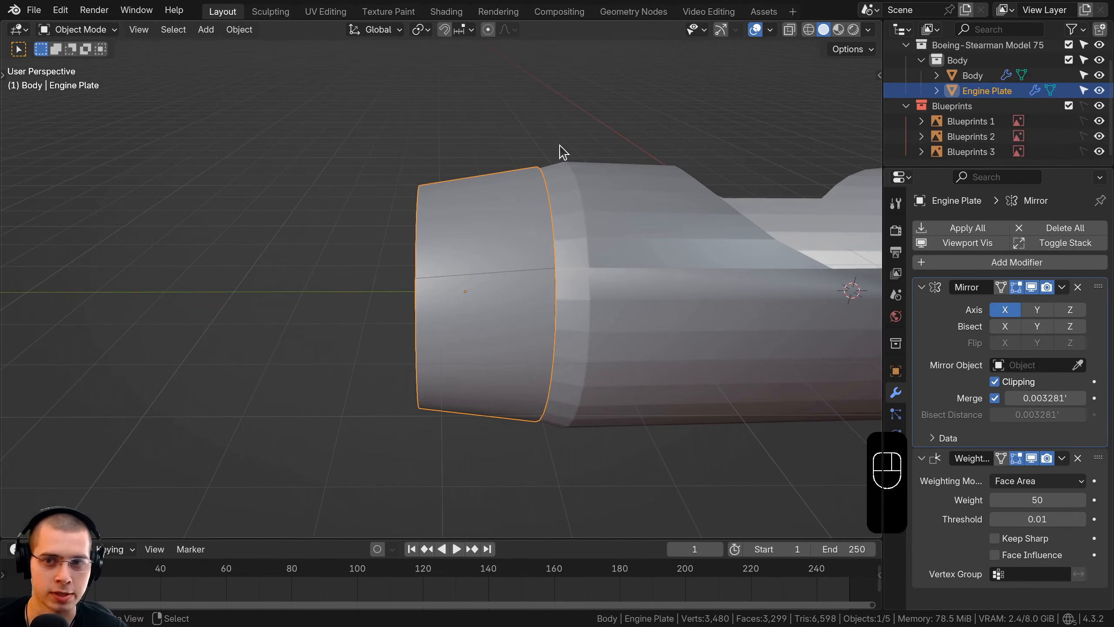
# Duplicate the Body's vertical edge loop just behind the engine plate and move the copy forward along Y, ahead of the plate's opening.
pyautogui.keyDown('shift'); pyautogui.moveTo(563, 152); pyautogui.dragTo(422, 287, button='middle'); pyautogui.keyUp('shift')
pyautogui.hotkey('alt', 'a')
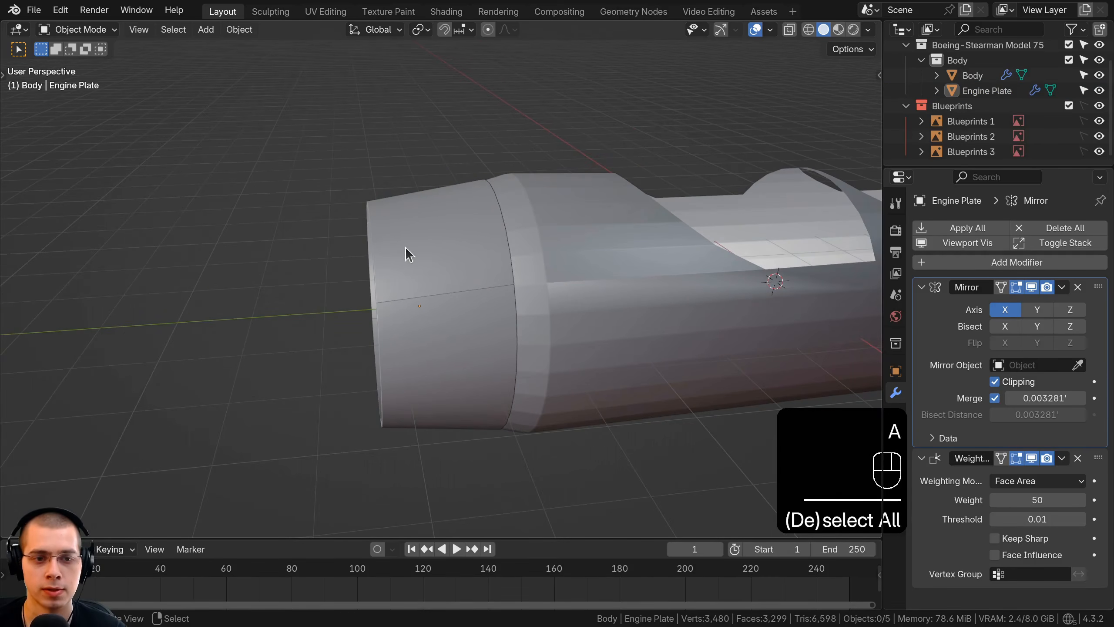
pyautogui.moveTo(406, 247); pyautogui.dragTo(392, 190, button='middle')
pyautogui.moveTo(315, 380); pyautogui.dragTo(503, 315, button='middle')
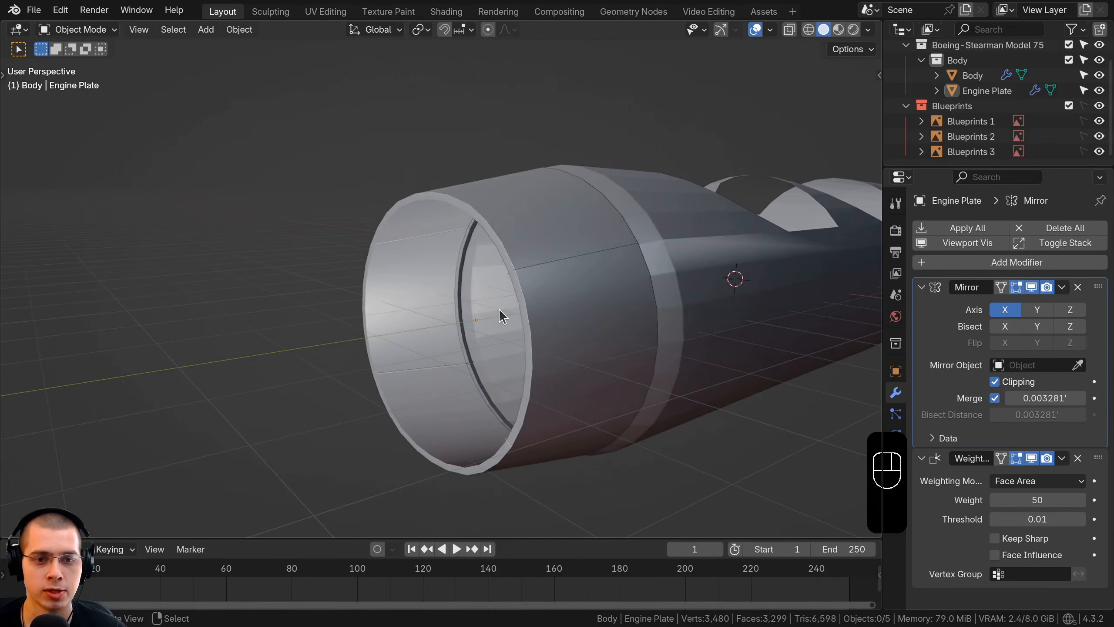
pyautogui.click(579, 294)
pyautogui.press('Tab')
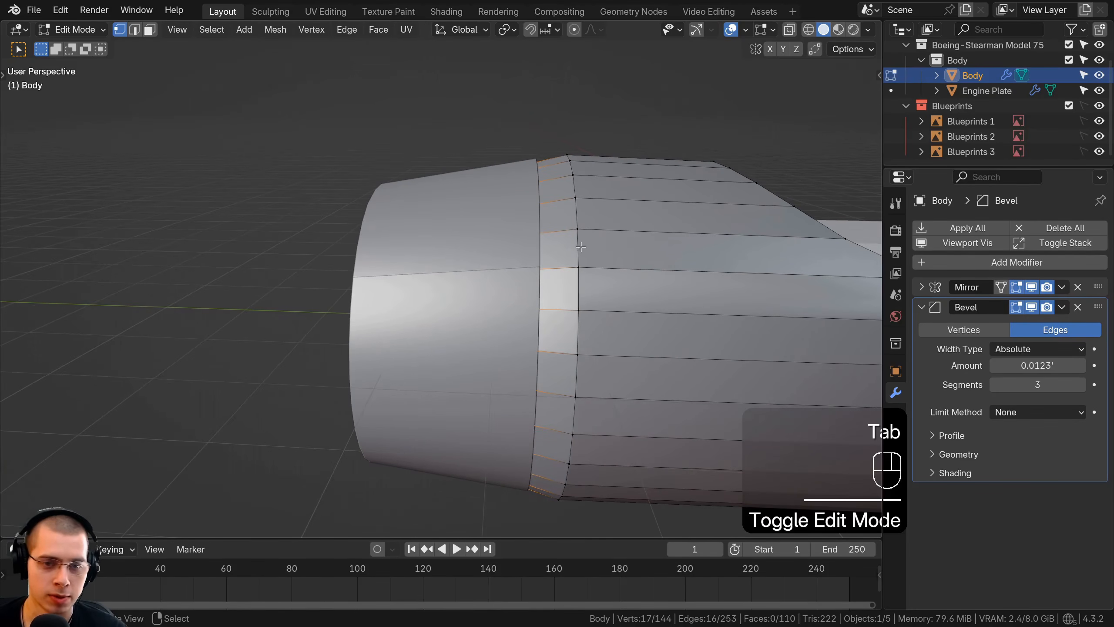
pyautogui.keyDown('alt'); pyautogui.click(579, 246); pyautogui.keyUp('alt')
pyautogui.moveTo(579, 245); pyautogui.dragTo(623, 301, button='middle')
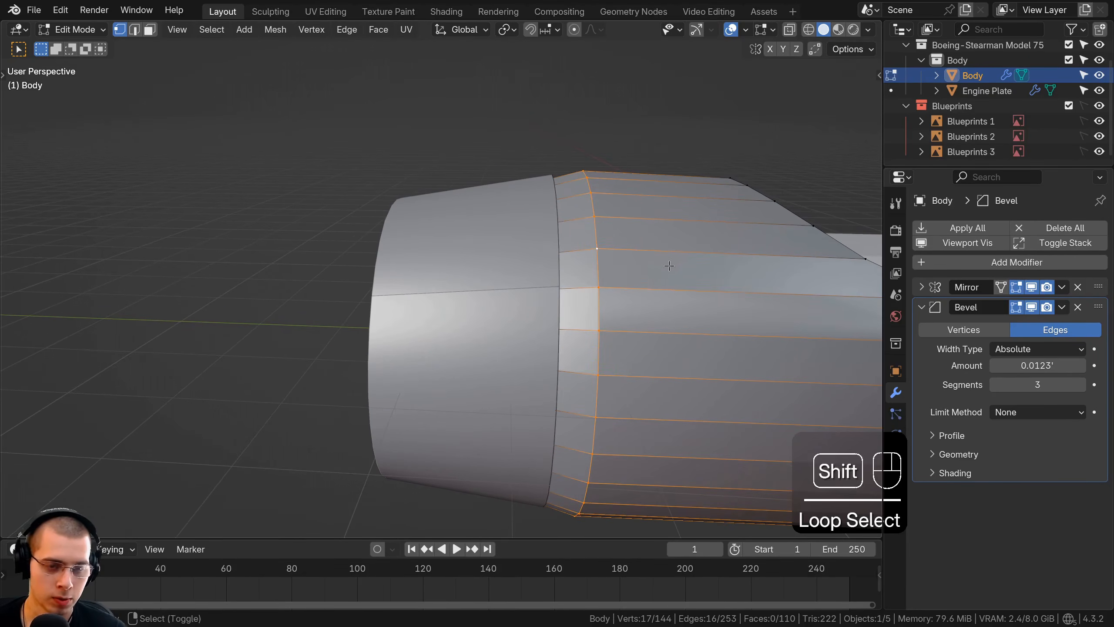
pyautogui.hotkey('shift', 'd')
pyautogui.press('y')
pyautogui.click(404, 272)
pyautogui.keyDown('shift'); pyautogui.moveTo(399, 271); pyautogui.dragTo(527, 247, button='middle'); pyautogui.keyUp('shift')
# Separate the duplicated edge loop from the Body into its own object and select that object in object mode.
pyautogui.press('o')
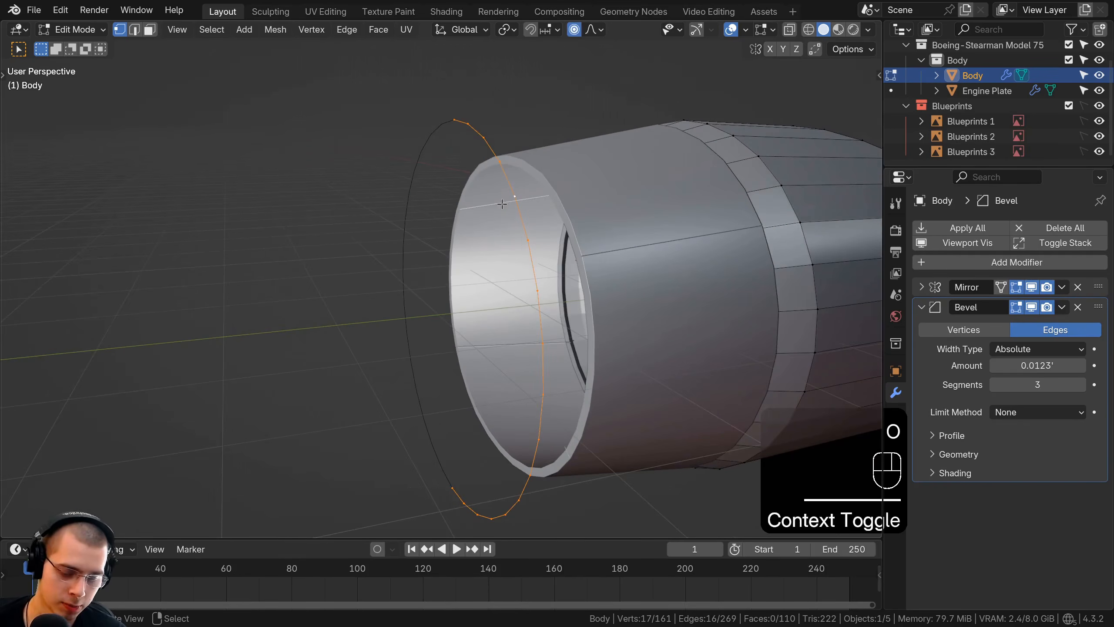
pyautogui.press('o')
pyautogui.press('p')
pyautogui.click(473, 162)
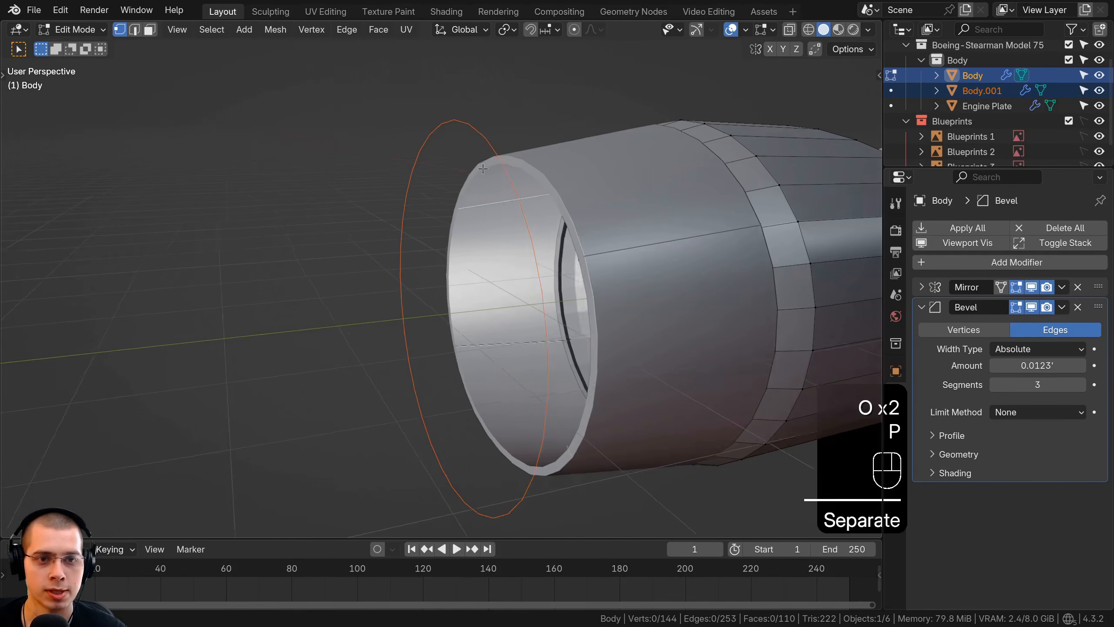
pyautogui.press('Tab')
pyautogui.rightClick(457, 121)
pyautogui.press('g')
pyautogui.rightClick(497, 139)
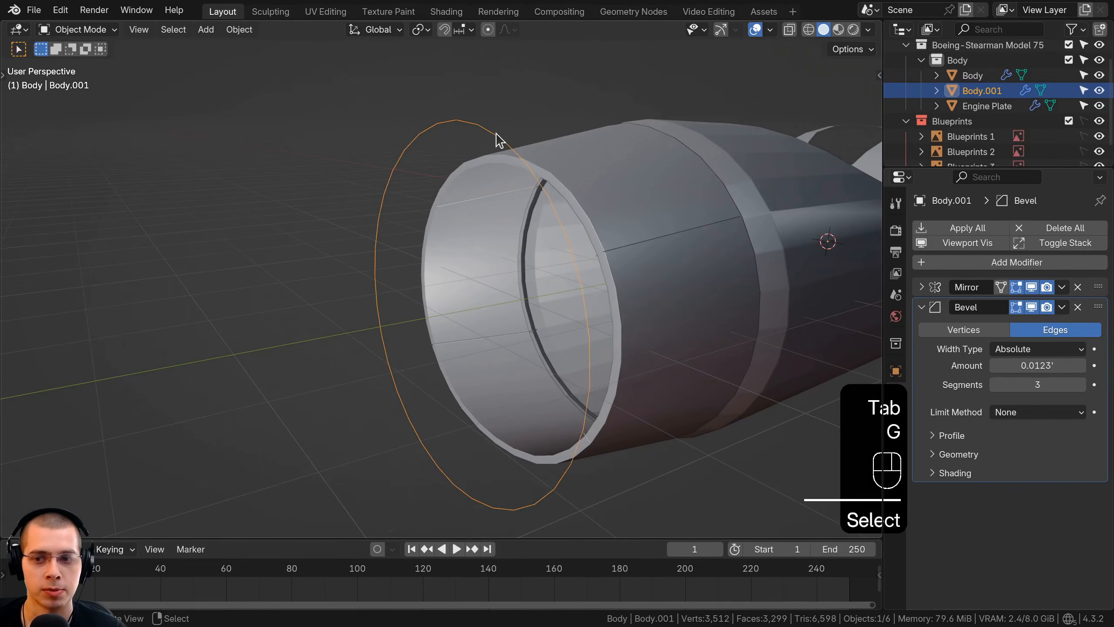
# Remove the Bevel modifier from the separated loop and apply its Mirror modifier.
pyautogui.moveTo(497, 140); pyautogui.dragTo(511, 153, button='middle')
pyautogui.keyDown('shift'); pyautogui.moveTo(511, 153); pyautogui.dragTo(494, 109, button='middle'); pyautogui.keyUp('shift')
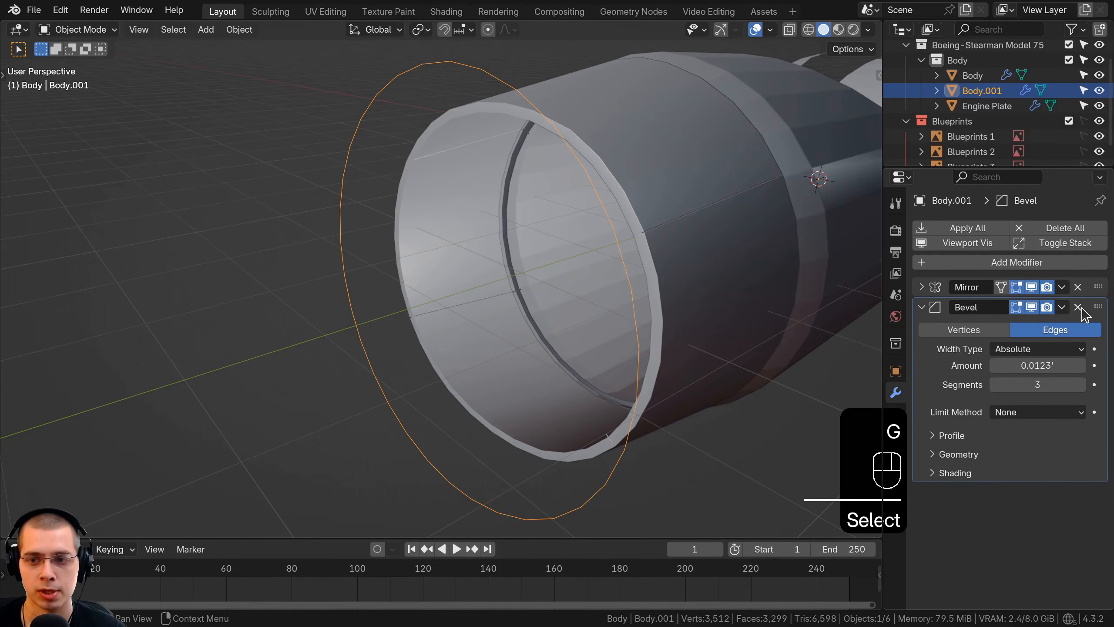
pyautogui.click(1078, 307)
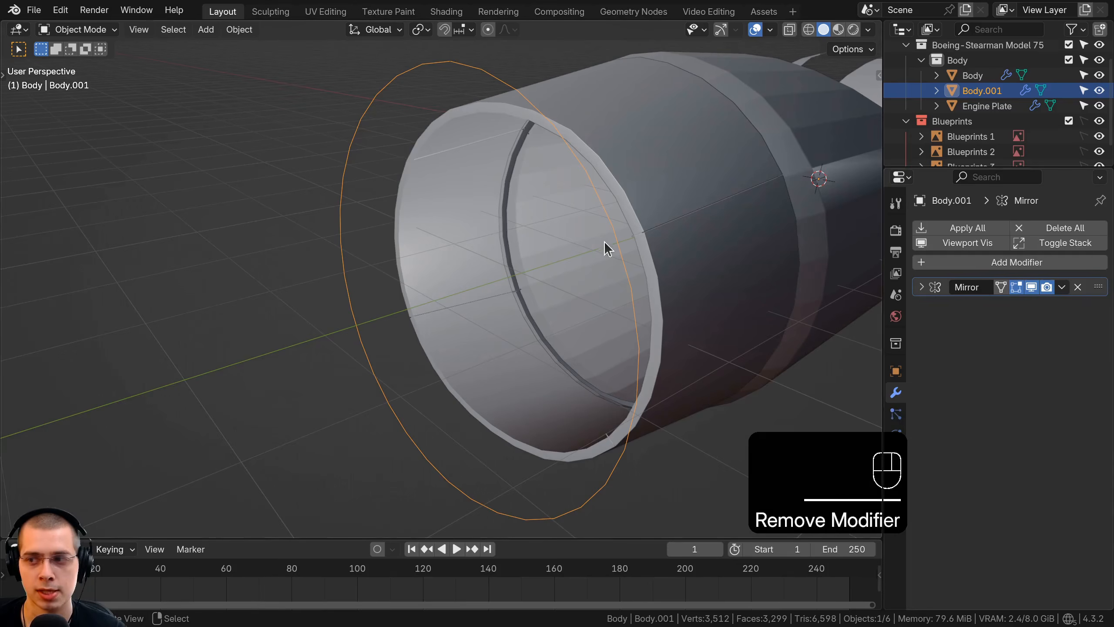
pyautogui.click(1063, 288)
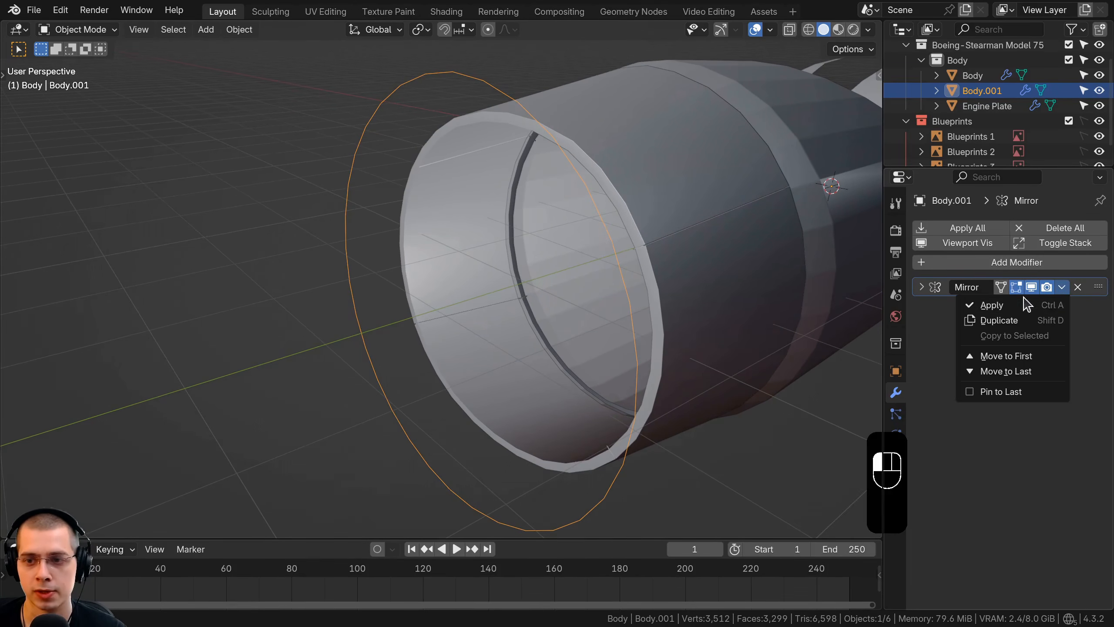
pyautogui.click(993, 306)
# Scale down the entire loop in right side view and move it back along Y towards the engine plate's front rim.
pyautogui.moveTo(623, 246); pyautogui.dragTo(567, 249, button='middle')
pyautogui.press('KP_1')
pyautogui.press('KP_3')
pyautogui.press('Tab')
pyautogui.press('a')
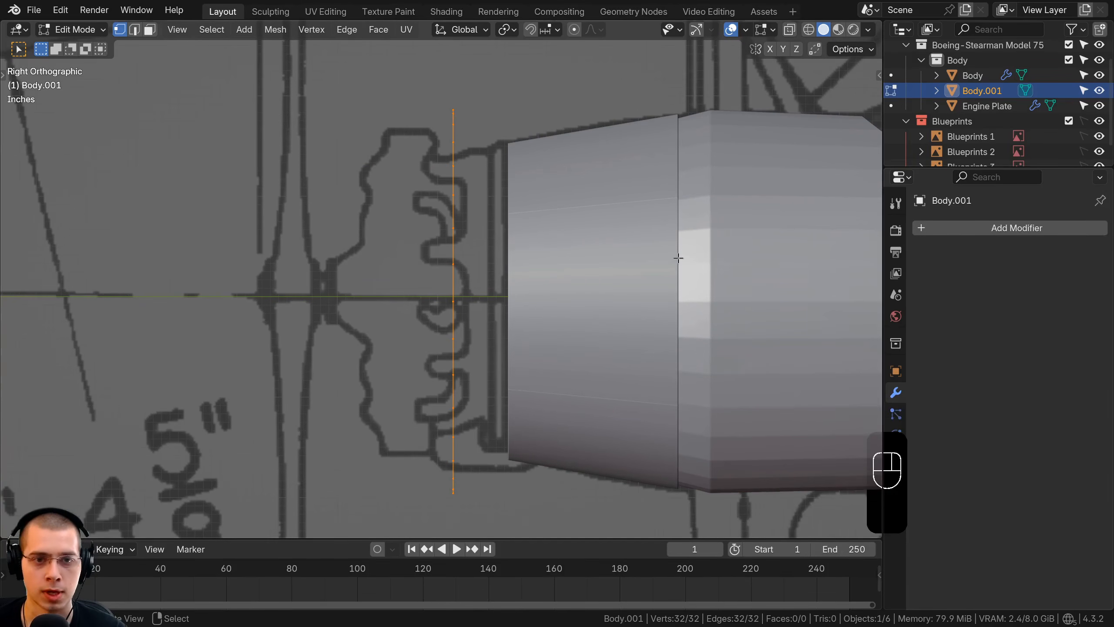
pyautogui.press('s')
pyautogui.click(622, 259)
pyautogui.press('g')
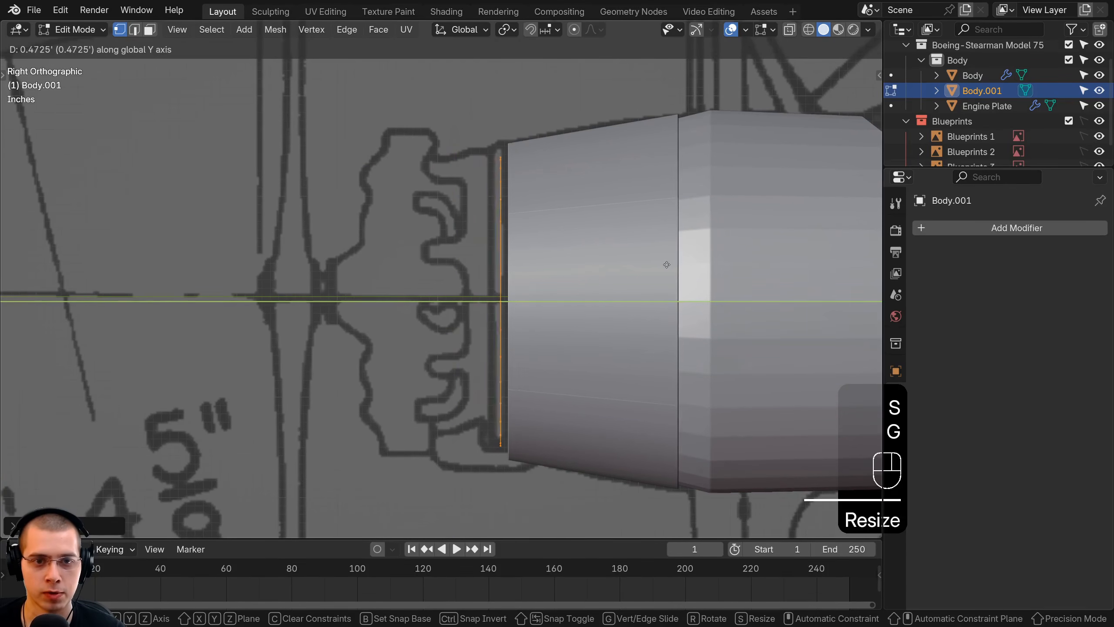
pyautogui.click(670, 264)
# Refine the loop's scale and Y position to match the engine plate's front rim.
pyautogui.press('s')
pyautogui.click(690, 266)
pyautogui.press('g')
pyautogui.click(691, 266)
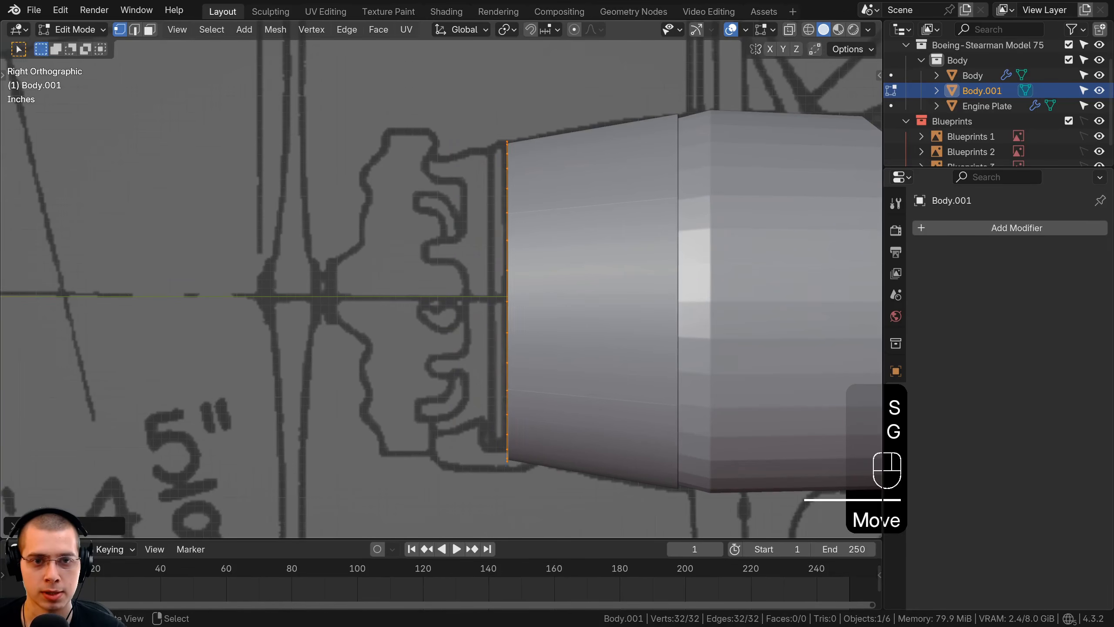
pyautogui.press('s')
pyautogui.click(696, 266)
pyautogui.press('g')
pyautogui.middleClick(696, 266)
pyautogui.click(696, 267)
# Fill the loop with a face and extrude it forward about 0.2' along Y to form a front cap.
pyautogui.keyDown('shift'); pyautogui.moveTo(560, 268); pyautogui.dragTo(843, 301, button='middle'); pyautogui.keyUp('shift')
pyautogui.press('f')
pyautogui.press('KP_1')
pyautogui.press('KP_3')
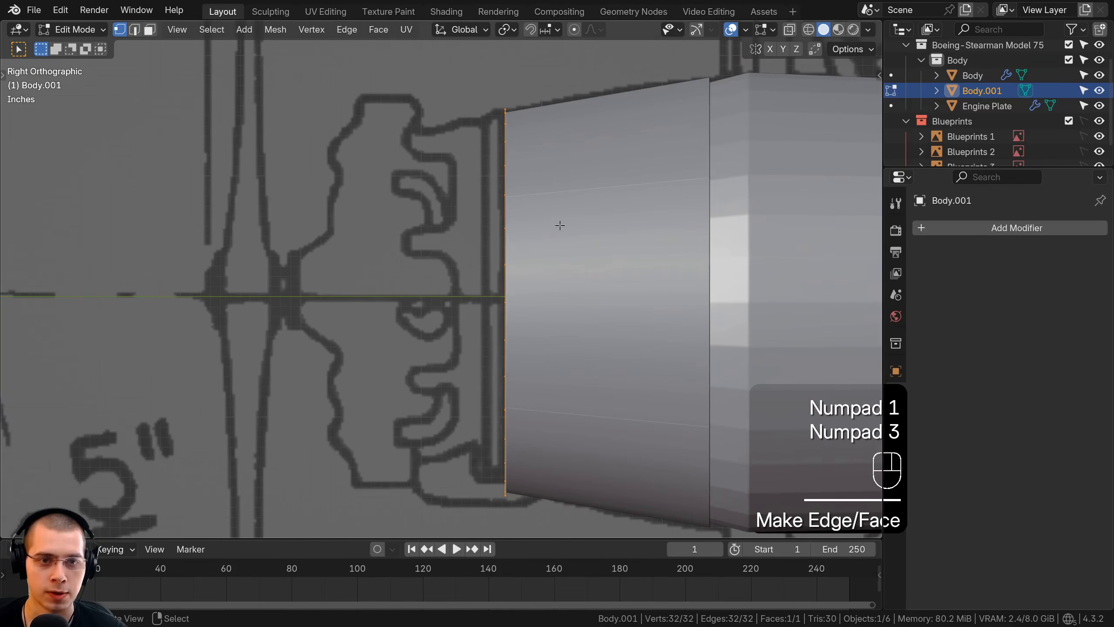
pyautogui.press('e')
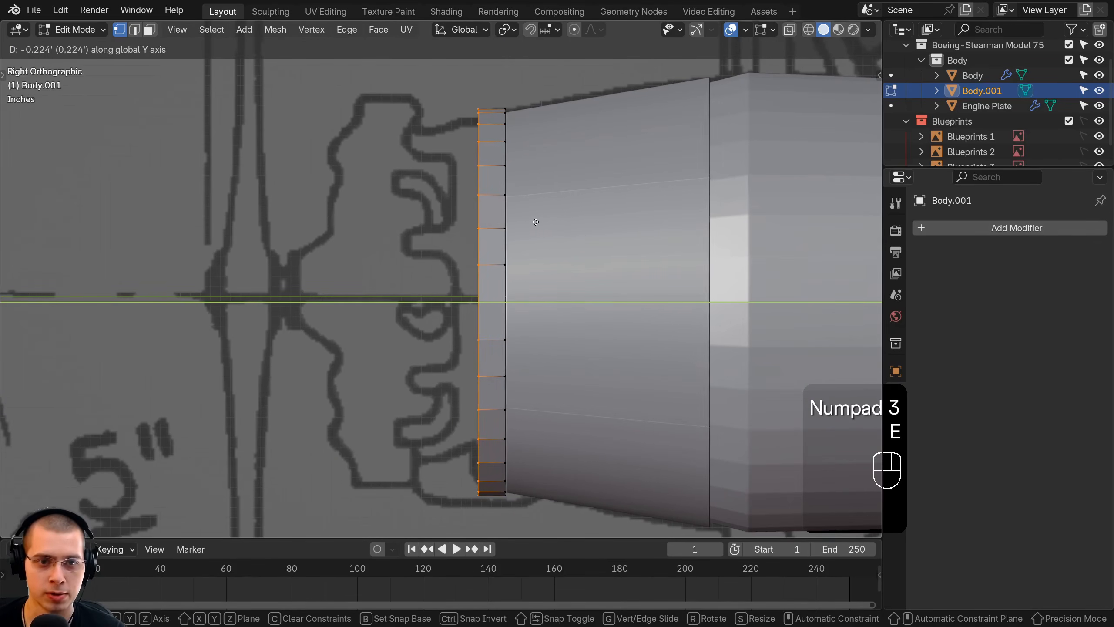
pyautogui.click(563, 232)
# Extrude the cap's front face three more times in small forward steps, scaling it smaller each time to round the front edge.
pyautogui.press('g')
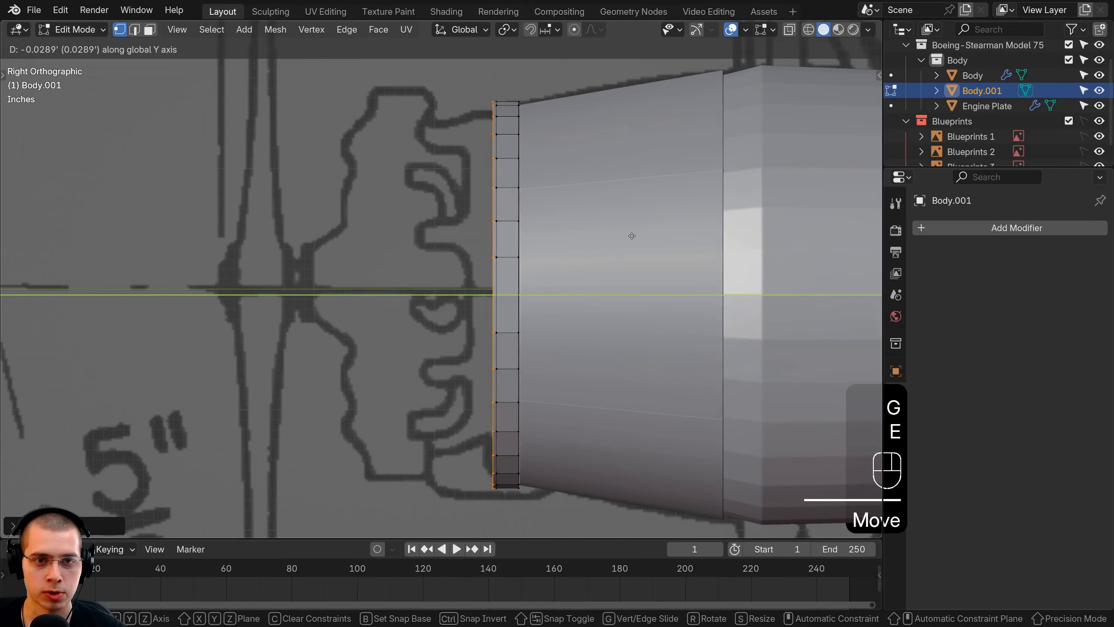
pyautogui.press('s')
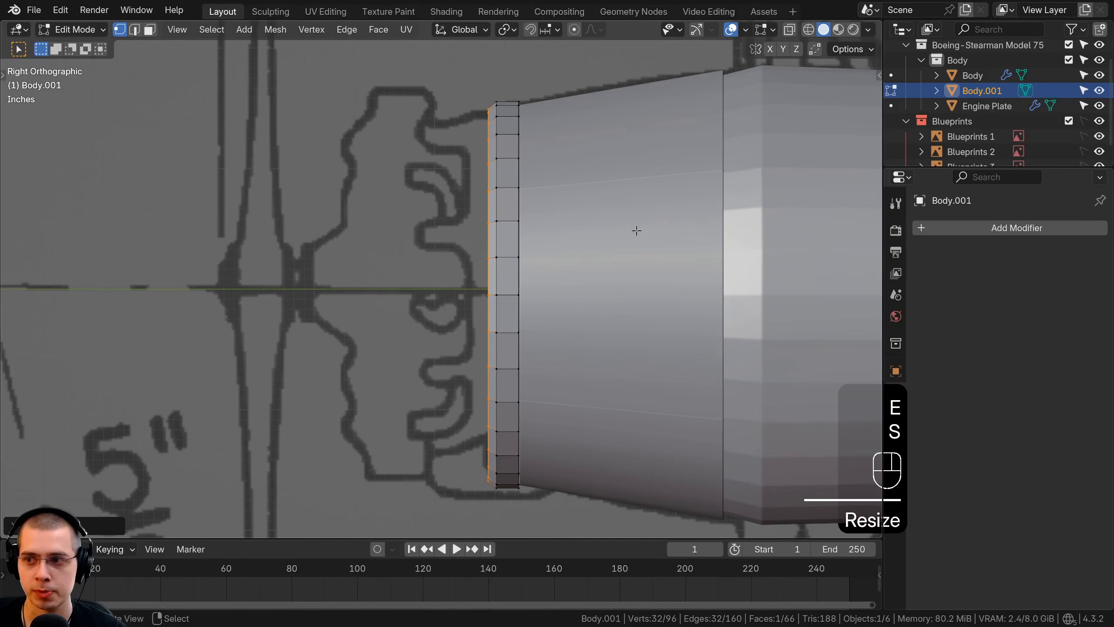
pyautogui.click(632, 232)
pyautogui.press('s')
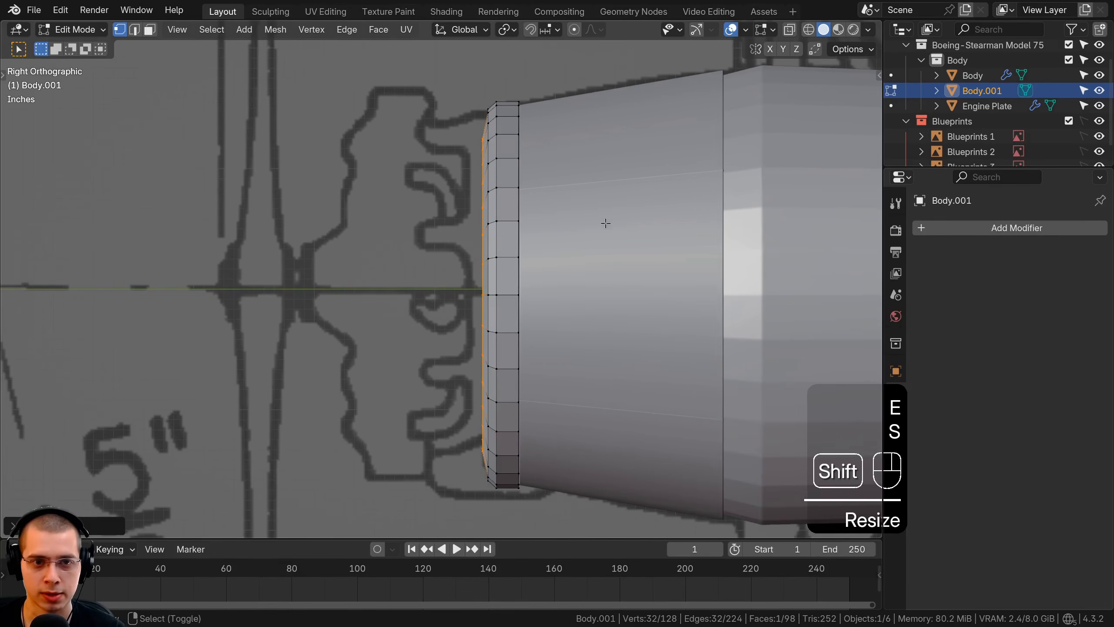
pyautogui.scroll(4, 652, 229)
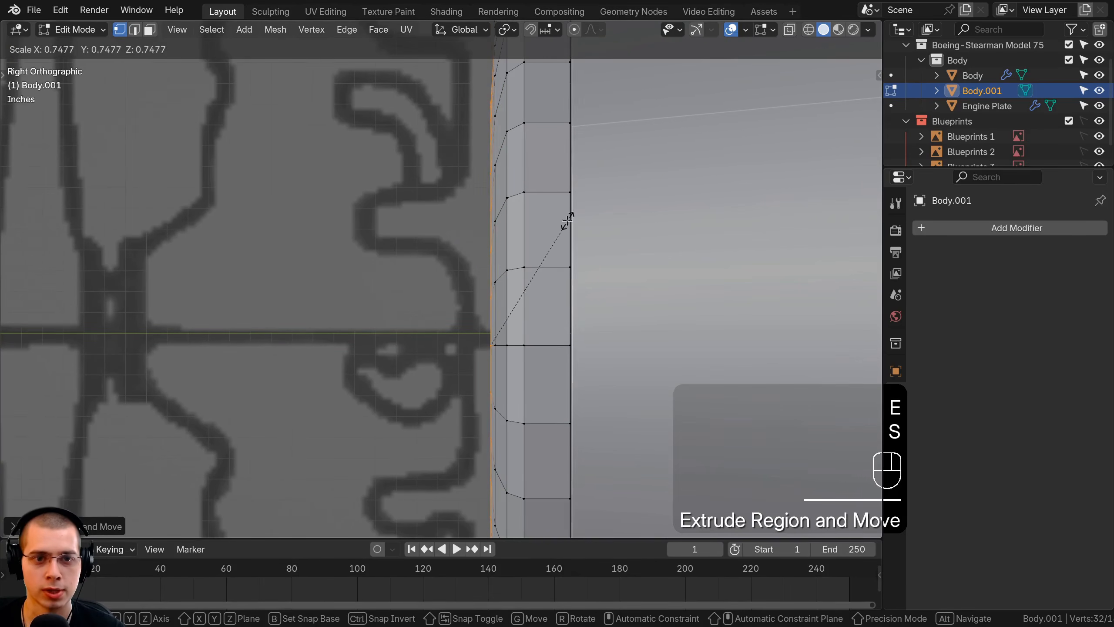
pyautogui.click(568, 222)
pyautogui.press('z')
pyautogui.moveTo(602, 267); pyautogui.dragTo(431, 194, button='middle')
pyautogui.scroll(-5, 707, 280)
pyautogui.press('Tab')
# Move the Engine Plate's entire half mesh about -0.06' along the X axis to align with the cap.
pyautogui.click(580, 255)
pyautogui.scroll(-3, 580, 255)
pyautogui.press('g')
pyautogui.rightClick(578, 263)
pyautogui.scroll(2, 612, 250)
pyautogui.scroll(3, 495, 295)
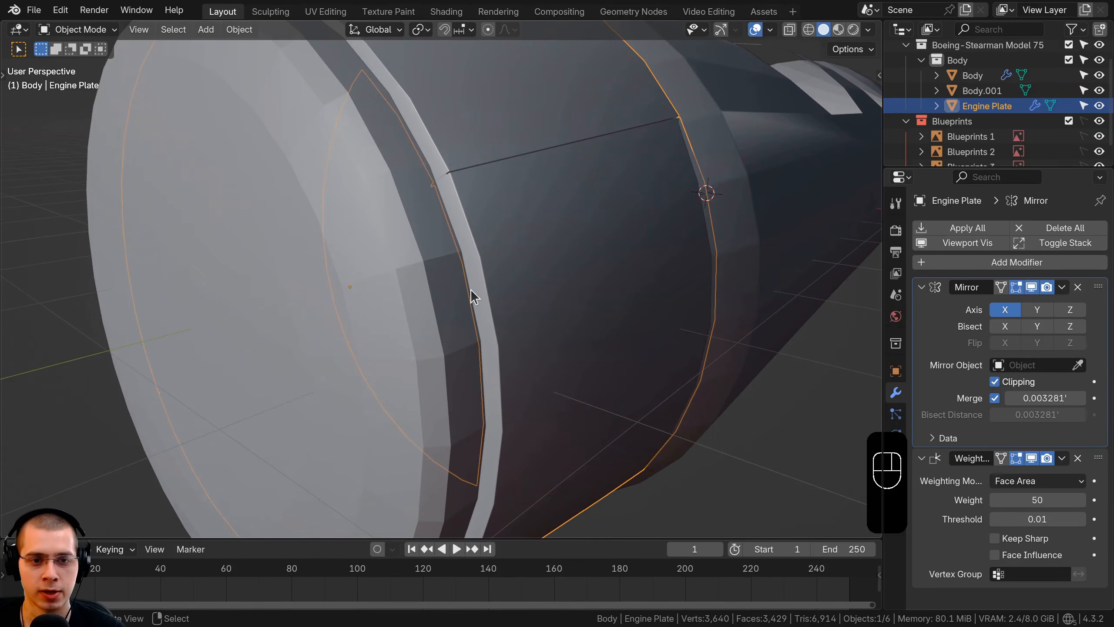
pyautogui.scroll(-1, 470, 290)
pyautogui.scroll(-1, 464, 317)
pyautogui.moveTo(478, 317); pyautogui.dragTo(528, 350, button='middle')
pyautogui.press('Tab')
pyautogui.moveTo(577, 256); pyautogui.dragTo(624, 283, button='middle')
pyautogui.press('g')
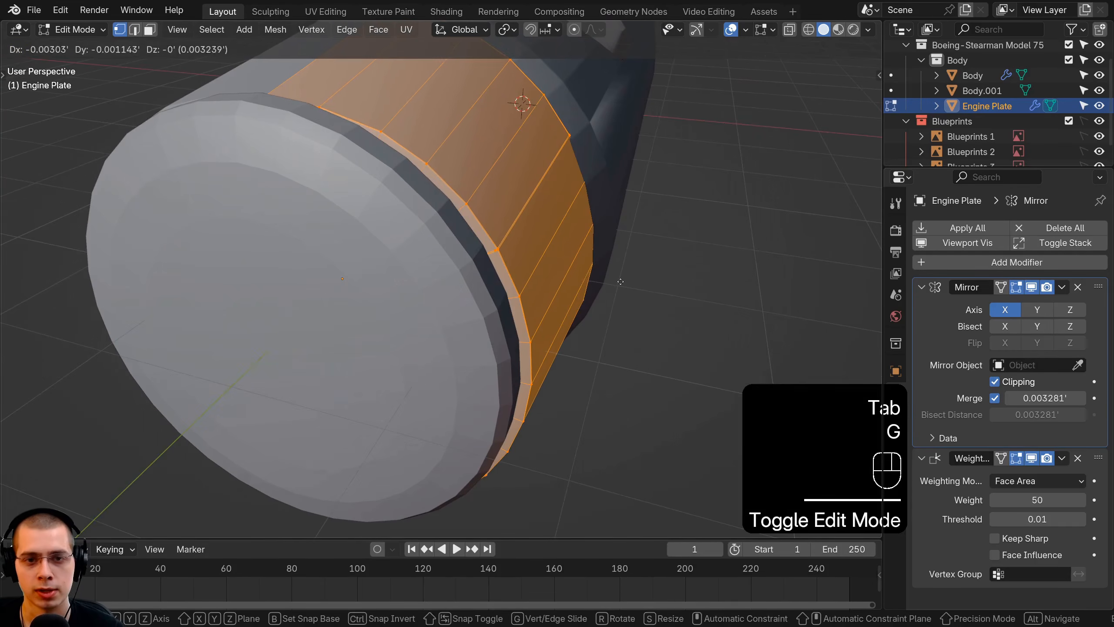
pyautogui.press('x')
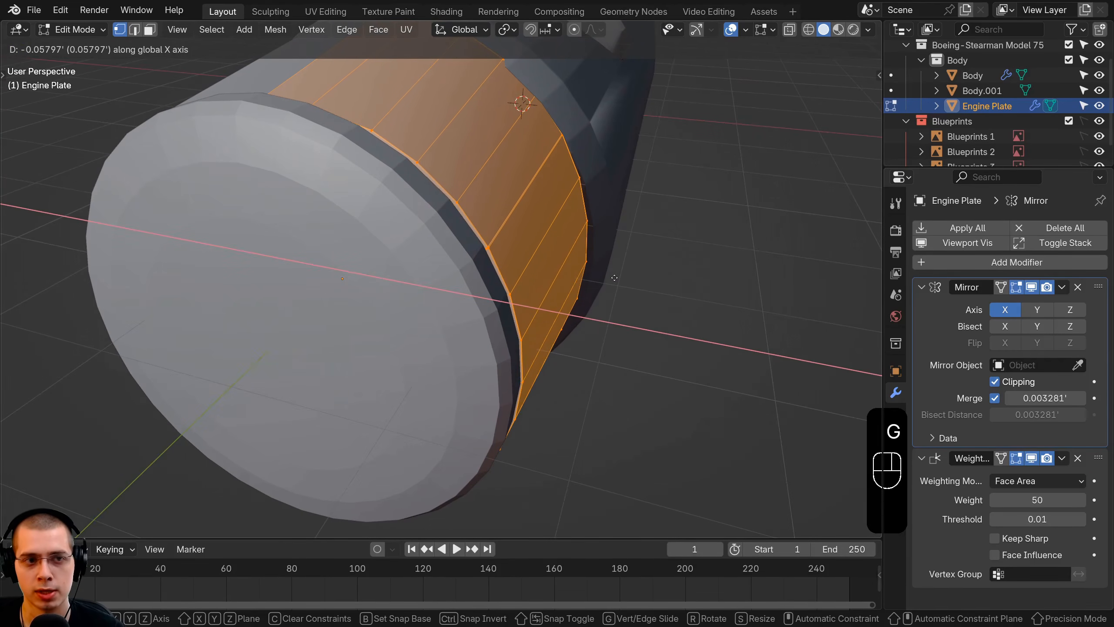
pyautogui.click(614, 277)
# Select all of the Engine Plate's rear-edge vertices through the mesh in wireframe, then return to solid shading.
pyautogui.scroll(-3, 583, 279)
pyautogui.moveTo(545, 283); pyautogui.dragTo(476, 237, button='middle')
pyautogui.press('Tab')
pyautogui.press('z')
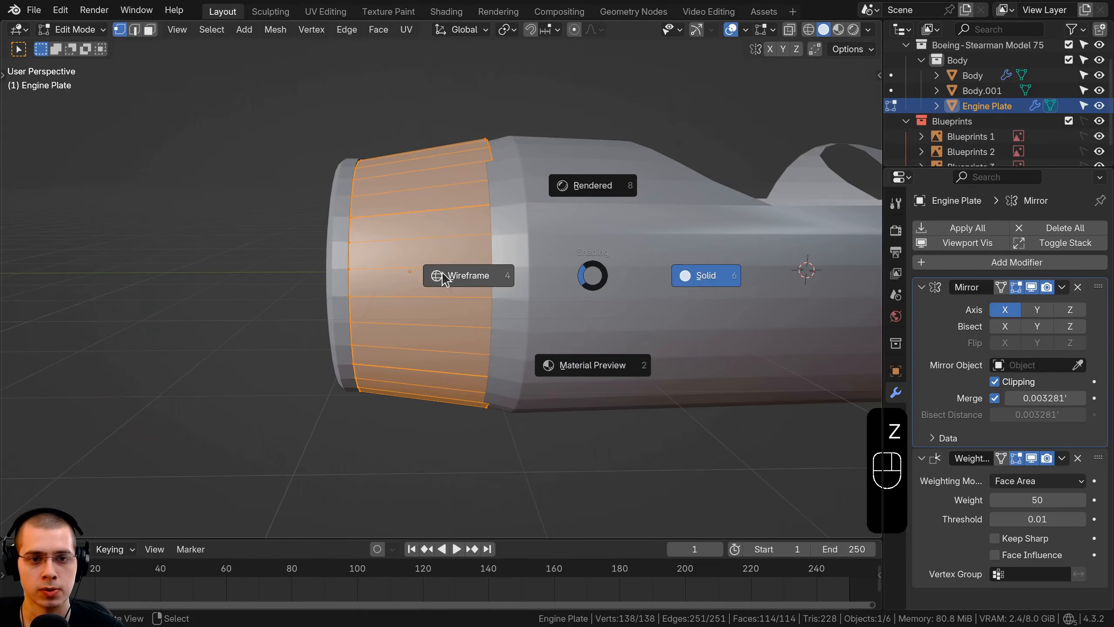
pyautogui.click(443, 276)
pyautogui.press('a')
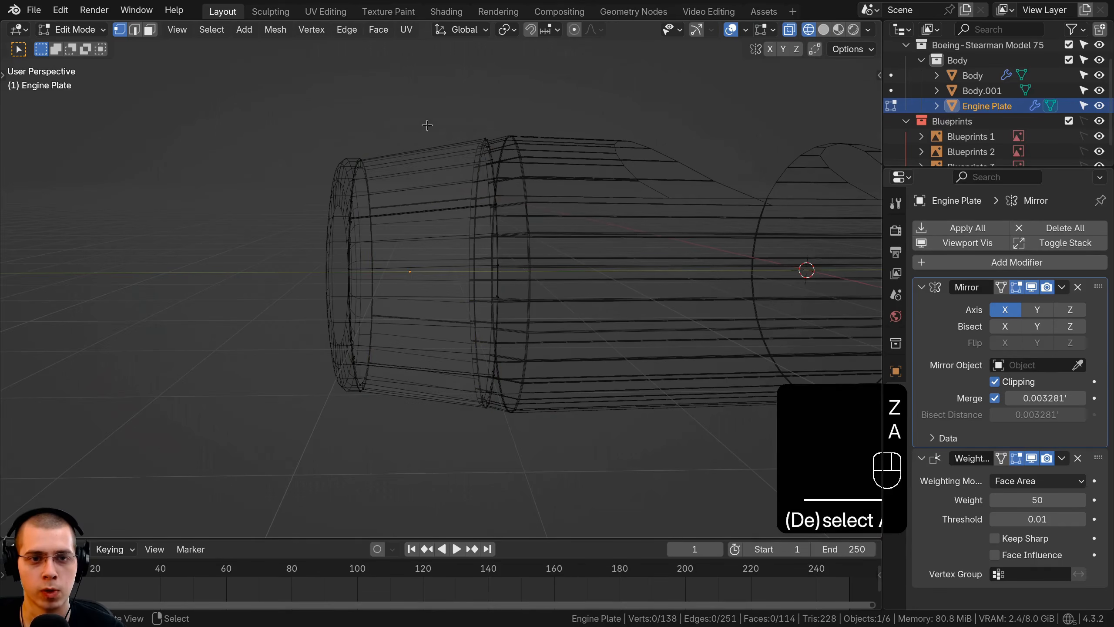
pyautogui.moveTo(431, 70); pyautogui.dragTo(544, 494)
pyautogui.press('z')
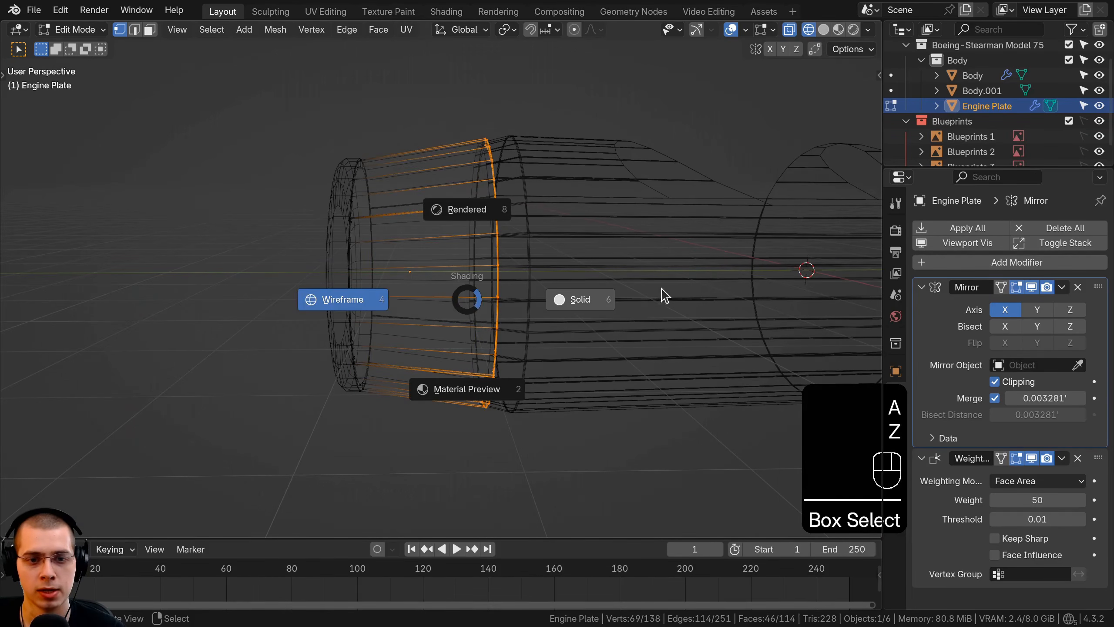
pyautogui.click(636, 307)
# Move the selected rear vertices along Z and X and scale them to fit the Body's front edge.
pyautogui.moveTo(610, 323); pyautogui.dragTo(504, 320, button='middle')
pyautogui.moveTo(505, 320); pyautogui.dragTo(477, 281, button='middle')
pyautogui.scroll(4, 646, 338)
pyautogui.press('g')
pyautogui.press('z')
pyautogui.click(657, 380)
pyautogui.press('g')
pyautogui.press('x')
pyautogui.click(668, 398)
pyautogui.press('s')
pyautogui.click(474, 276)
pyautogui.press('Tab')
pyautogui.scroll(2, 451, 229)
pyautogui.moveTo(451, 229); pyautogui.dragTo(425, 207, button='middle')
pyautogui.scroll(-2, 412, 228)
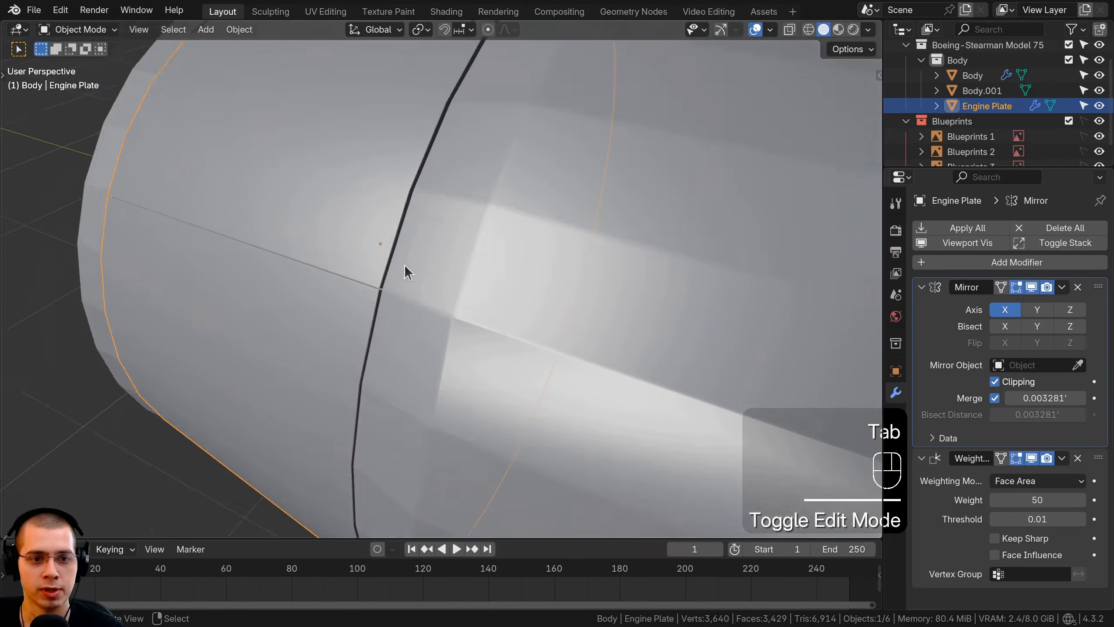
# Adjust the scale and position of the whole front cap mesh to fit the Engine Plate's front rim.
pyautogui.moveTo(404, 265); pyautogui.dragTo(412, 395, button='middle')
pyautogui.moveTo(412, 395); pyautogui.dragTo(351, 273, button='middle')
pyautogui.keyDown('shift'); pyautogui.moveTo(351, 273); pyautogui.dragTo(535, 347, button='middle'); pyautogui.keyUp('shift')
pyautogui.scroll(-3, 321, 266)
pyautogui.press('a')
pyautogui.keyDown('shift'); pyautogui.moveTo(536, 347); pyautogui.dragTo(653, 401, button='middle'); pyautogui.keyUp('shift')
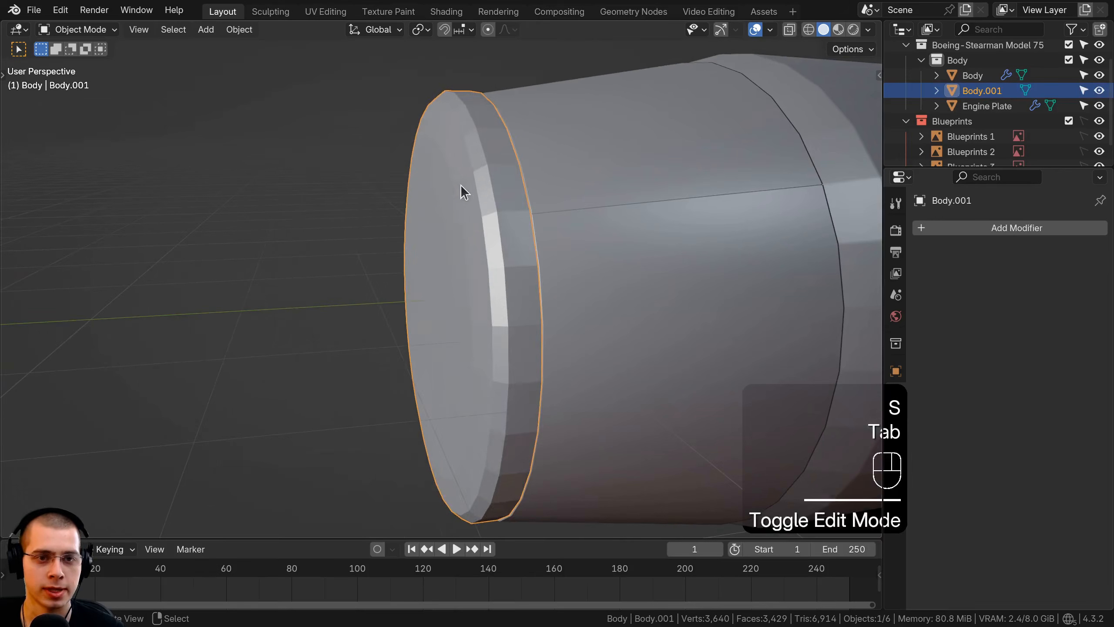
pyautogui.press('Tab')
pyautogui.press('Tab')
pyautogui.moveTo(500, 180); pyautogui.dragTo(503, 180, button='middle')
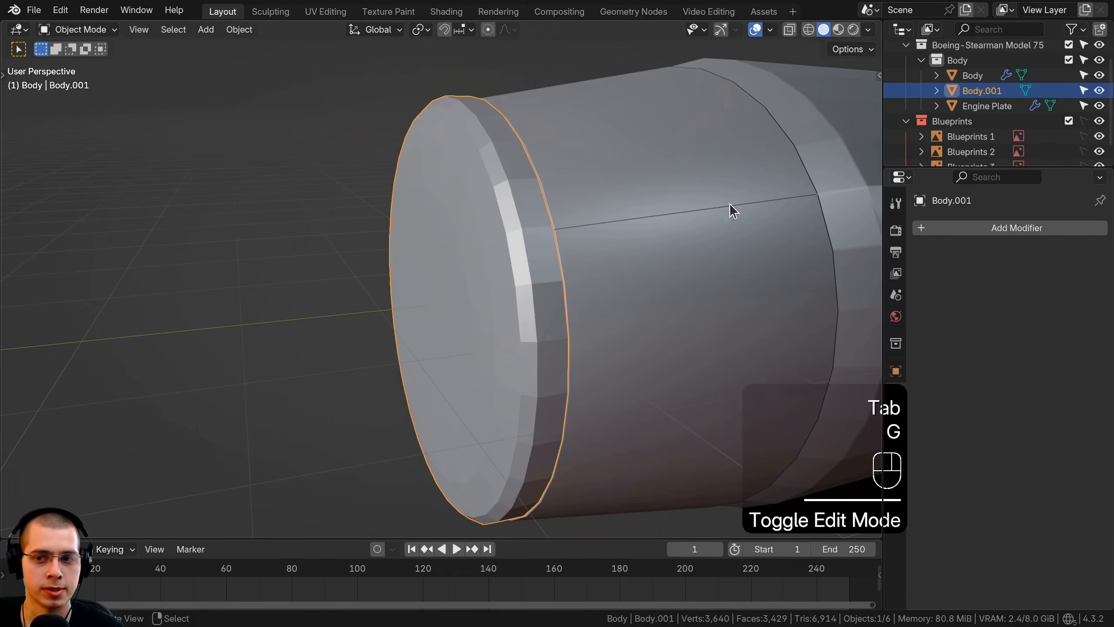
# Add a Subdivision modifier with viewport and render levels of 1 to the front cap and shade it smooth.
pyautogui.hotkey('ctrl', '1')
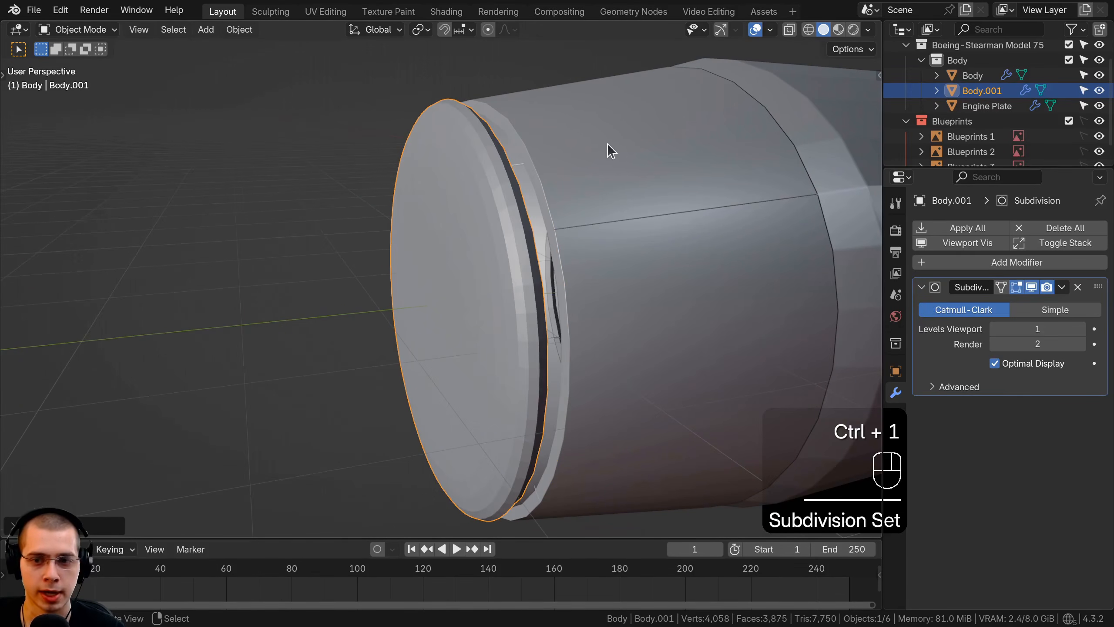
pyautogui.press('w')
pyautogui.click(464, 113)
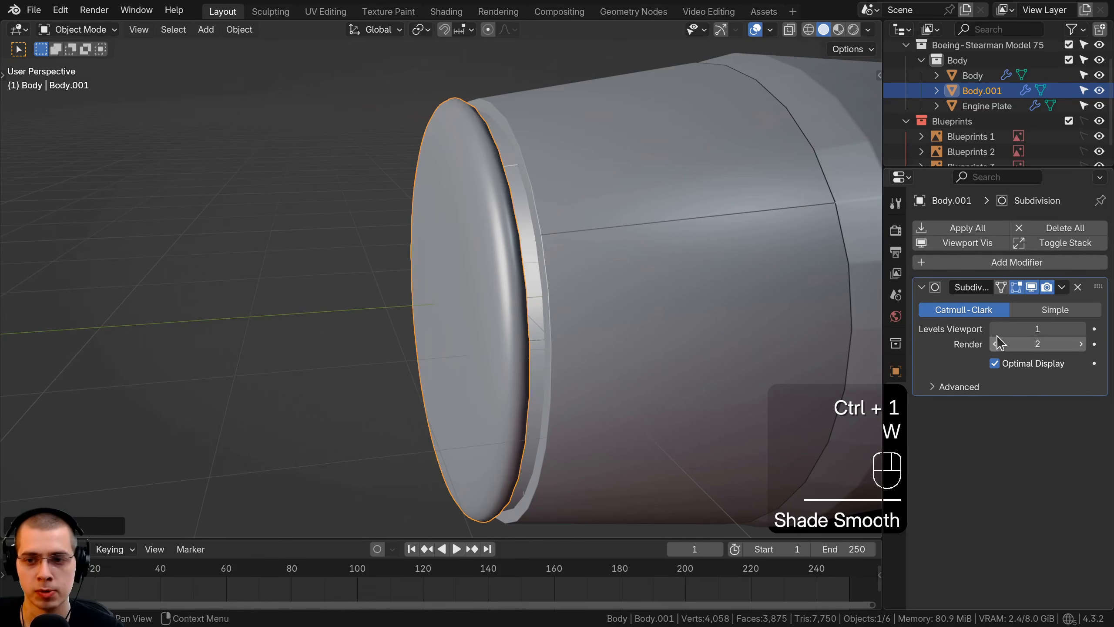
pyautogui.moveTo(725, 286); pyautogui.dragTo(689, 302, button='middle')
# Add a supporting edge loop around the cap's side and slide it close to the rear edge.
pyautogui.press('Tab')
pyautogui.scroll(3, 496, 185)
pyautogui.moveTo(478, 154); pyautogui.dragTo(459, 239, button='middle')
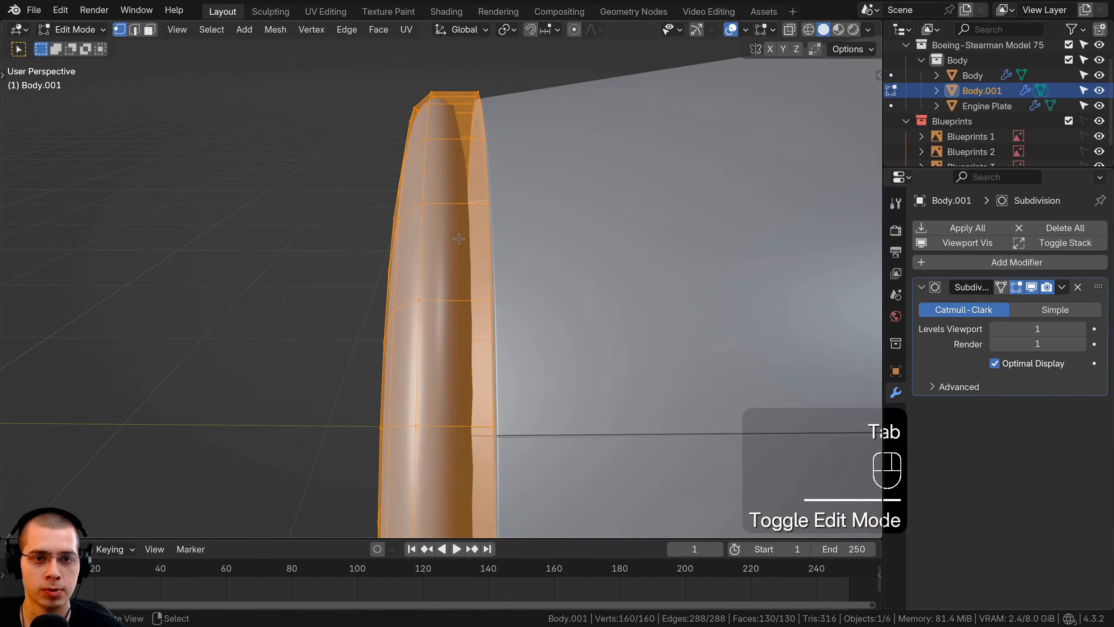
pyautogui.hotkey('ctrl', 'r')
pyautogui.click(464, 203)
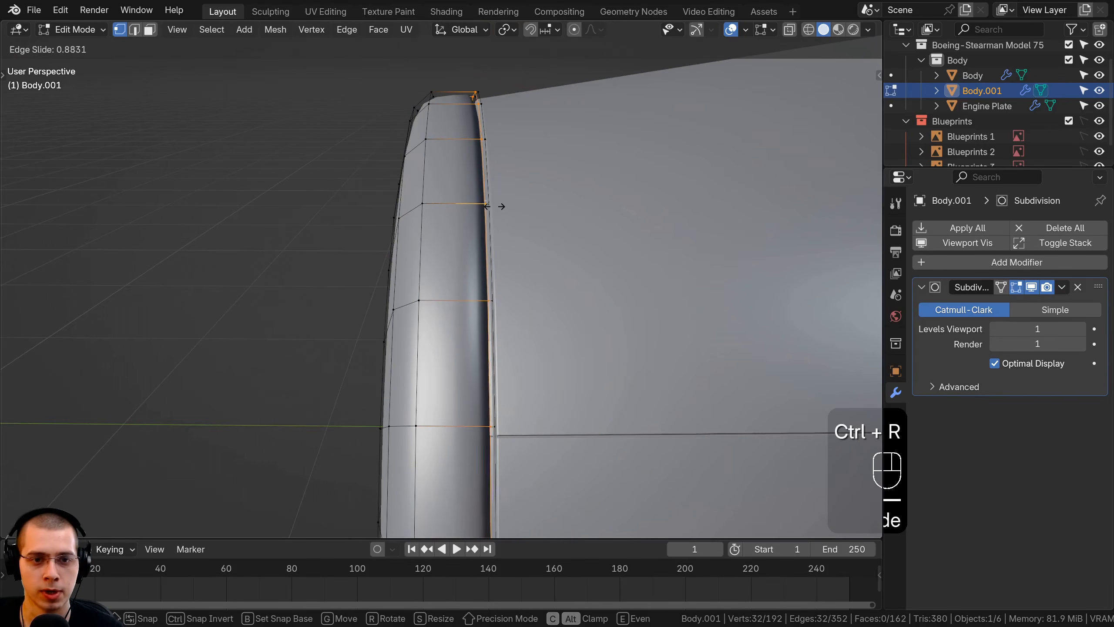
pyautogui.click(496, 208)
pyautogui.press('Tab')
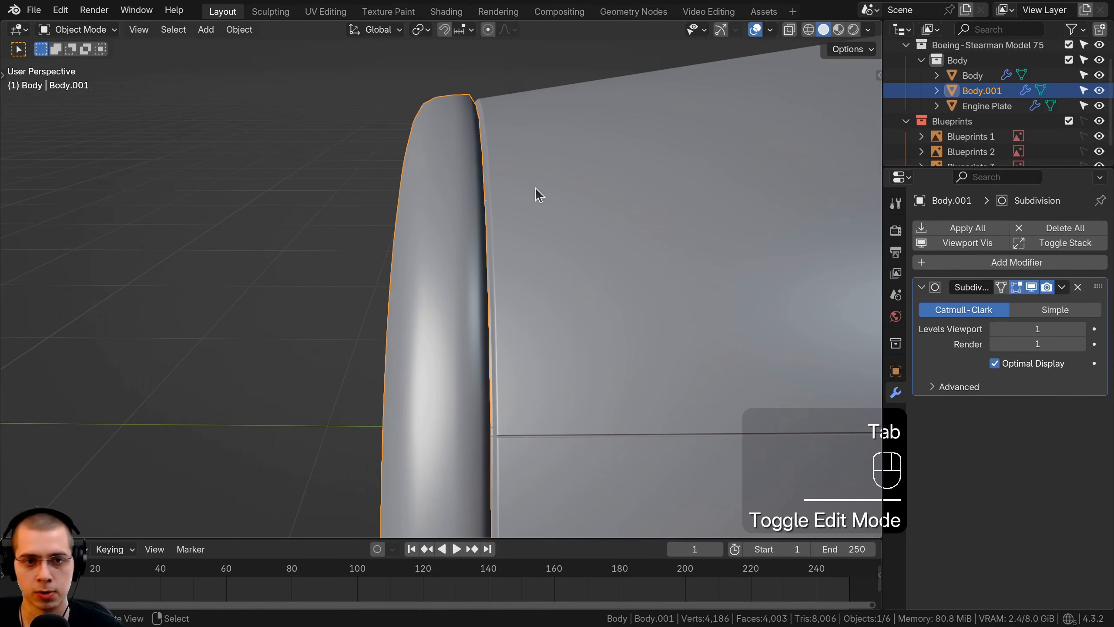
# Isolate the front cap and inset its large front face twice by about 0.01' each to support the rim.
pyautogui.press('KP_Divide')
pyautogui.moveTo(538, 194); pyautogui.dragTo(417, 239, button='middle')
pyautogui.scroll(1, 410, 187)
pyautogui.press('Tab')
pyautogui.scroll(1, 417, 240)
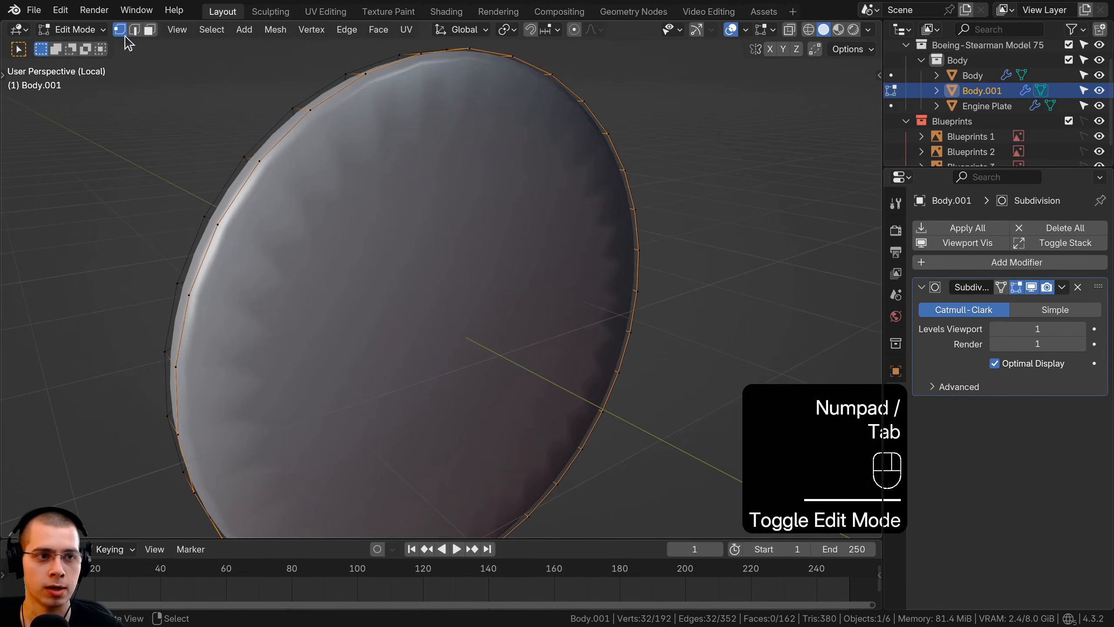
pyautogui.click(150, 30)
pyautogui.click(423, 185)
pyautogui.keyDown('shift'); pyautogui.moveTo(423, 184); pyautogui.dragTo(414, 285, button='middle'); pyautogui.keyUp('shift')
pyautogui.scroll(2, 414, 285)
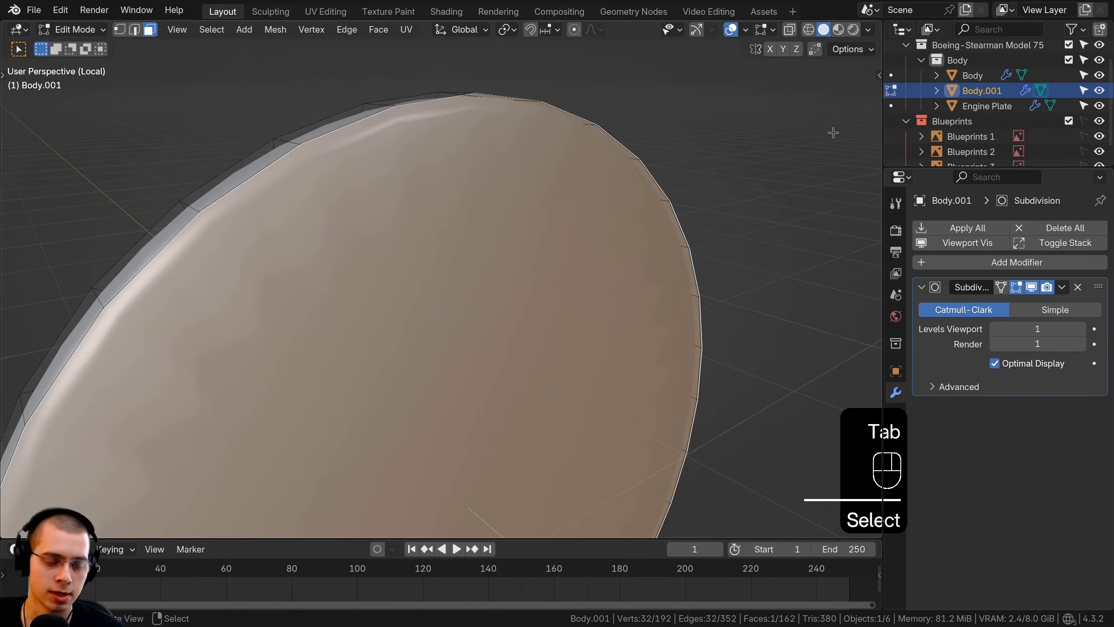
pyautogui.press('i')
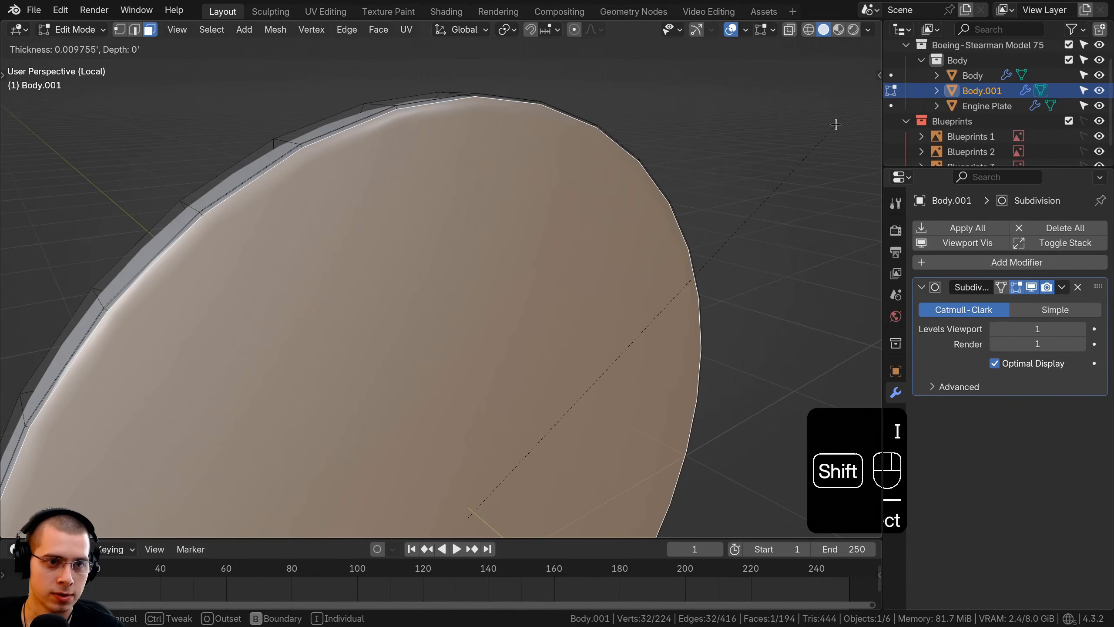
pyautogui.click(837, 124)
pyautogui.press('i')
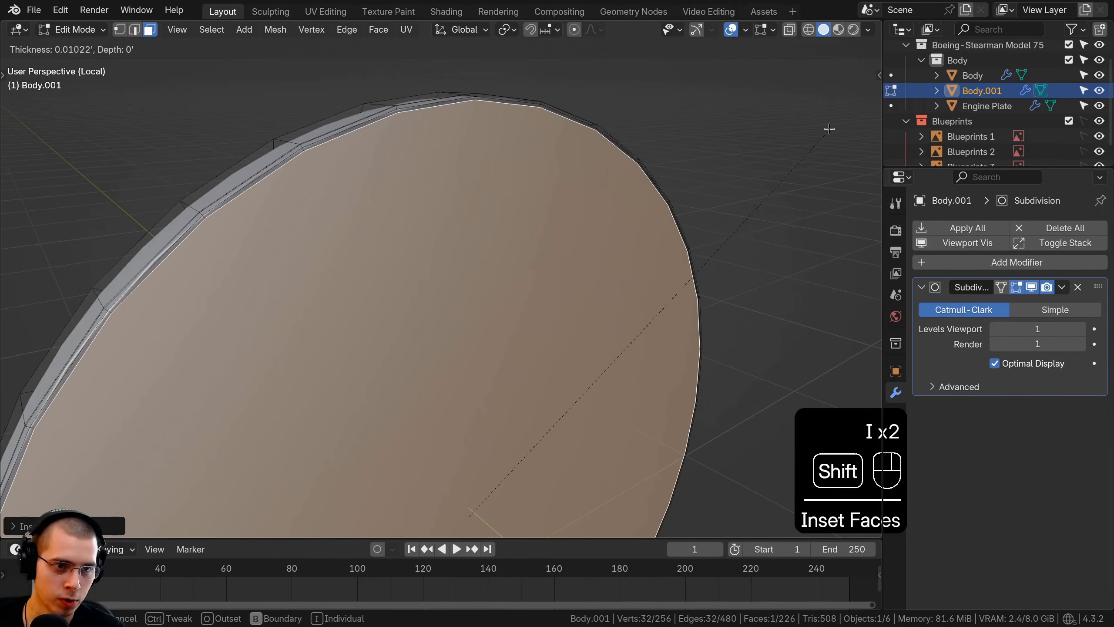
pyautogui.press('Tab')
# Exit the isolated view of the front cap and deselect everything.
pyautogui.scroll(-5, 614, 239)
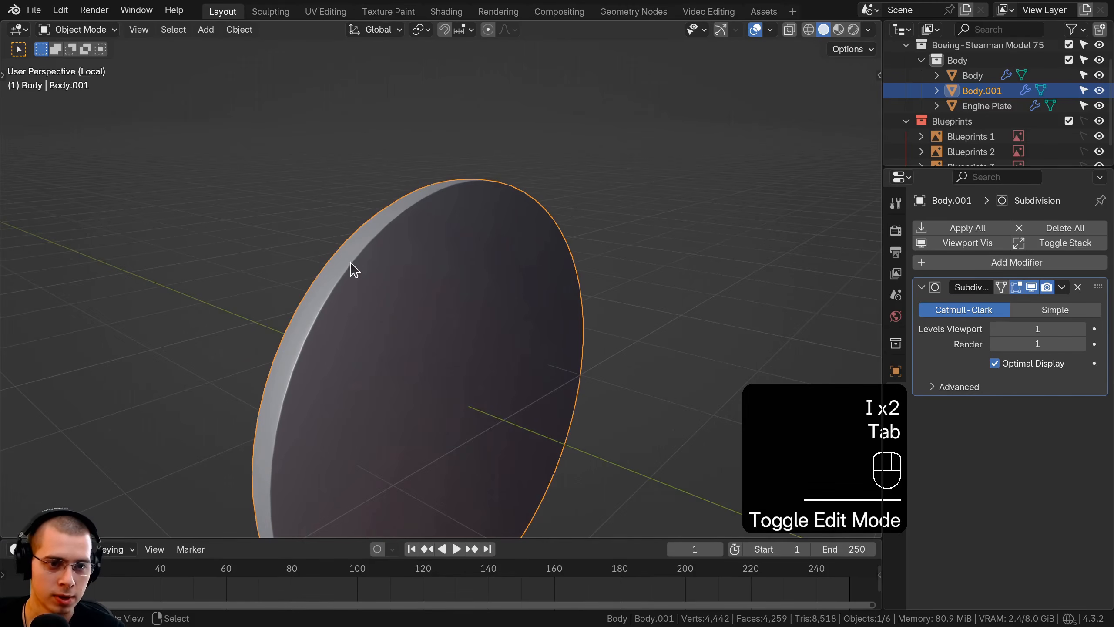
pyautogui.moveTo(349, 266); pyautogui.dragTo(395, 382, button='middle')
pyautogui.press('KP_Divide')
pyautogui.press('a')
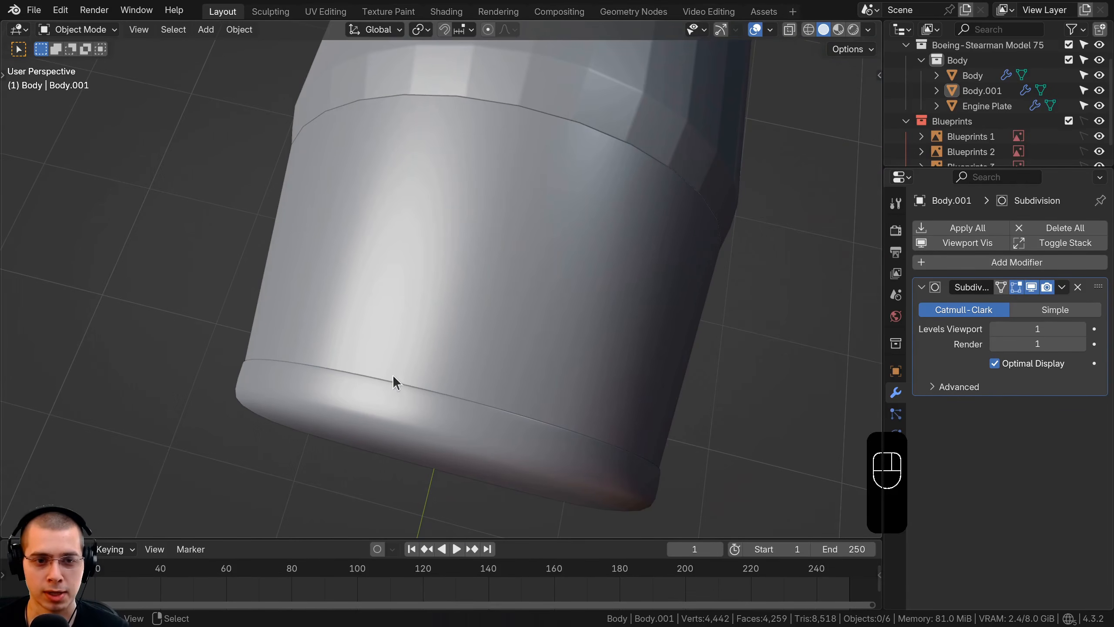
# Duplicate the Engine Plate's top face next to the mirror line and raise the copy about 0.083' along Z.
pyautogui.rightClick(501, 165)
pyautogui.press('Tab')
pyautogui.scroll(-2, 492, 264)
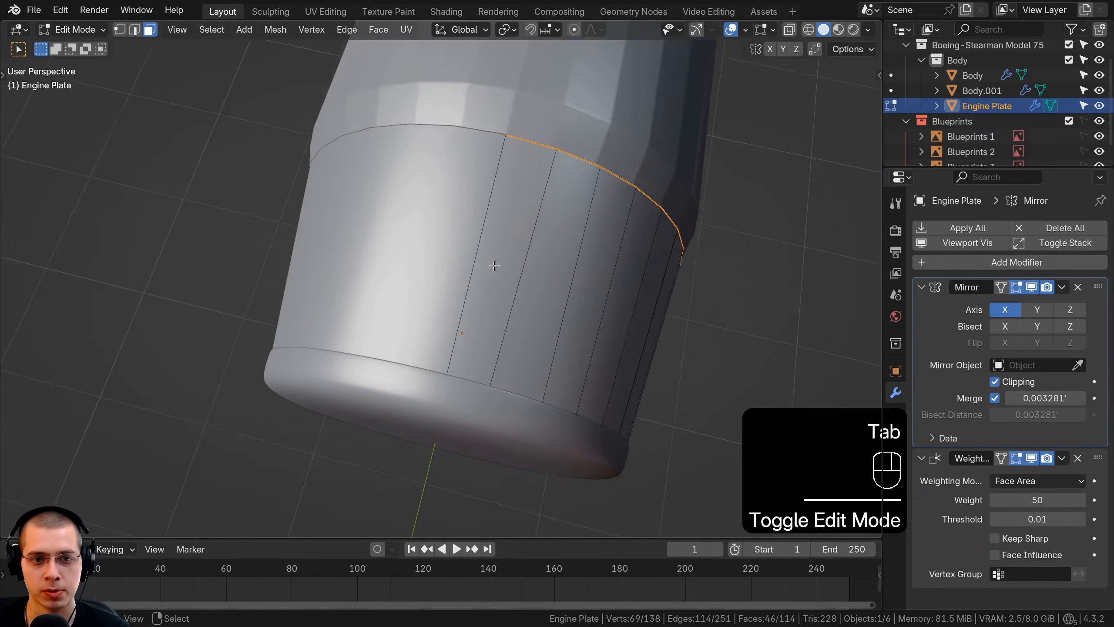
pyautogui.moveTo(493, 263); pyautogui.dragTo(492, 238, button='middle')
pyautogui.scroll(1, 487, 232)
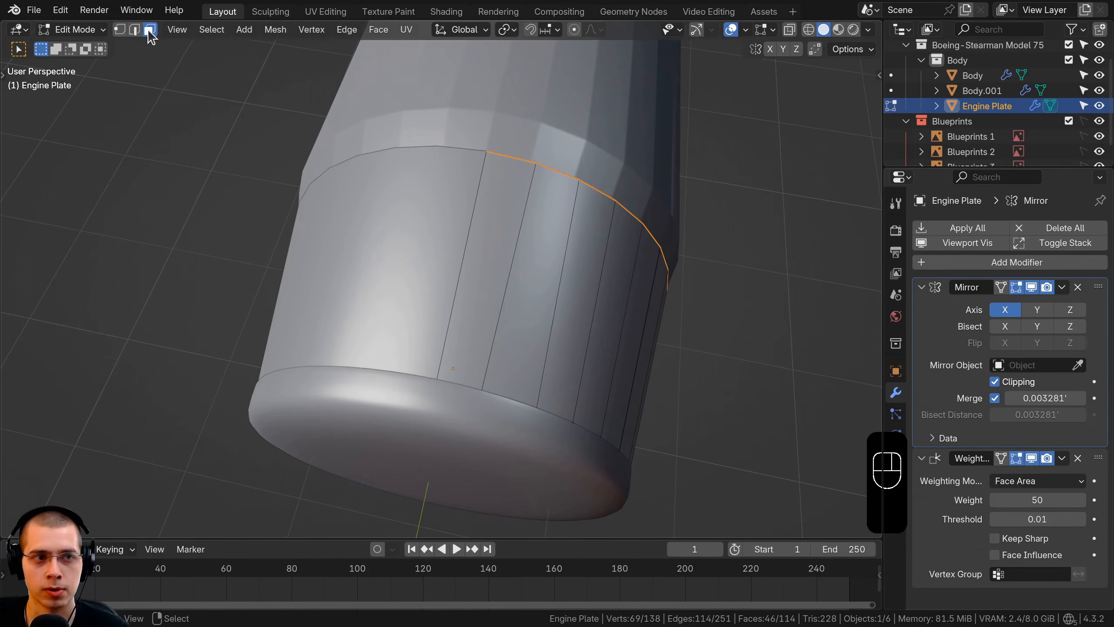
pyautogui.click(481, 196)
pyautogui.moveTo(481, 196); pyautogui.dragTo(496, 206, button='middle')
pyautogui.hotkey('shift', 'd')
pyautogui.press('z')
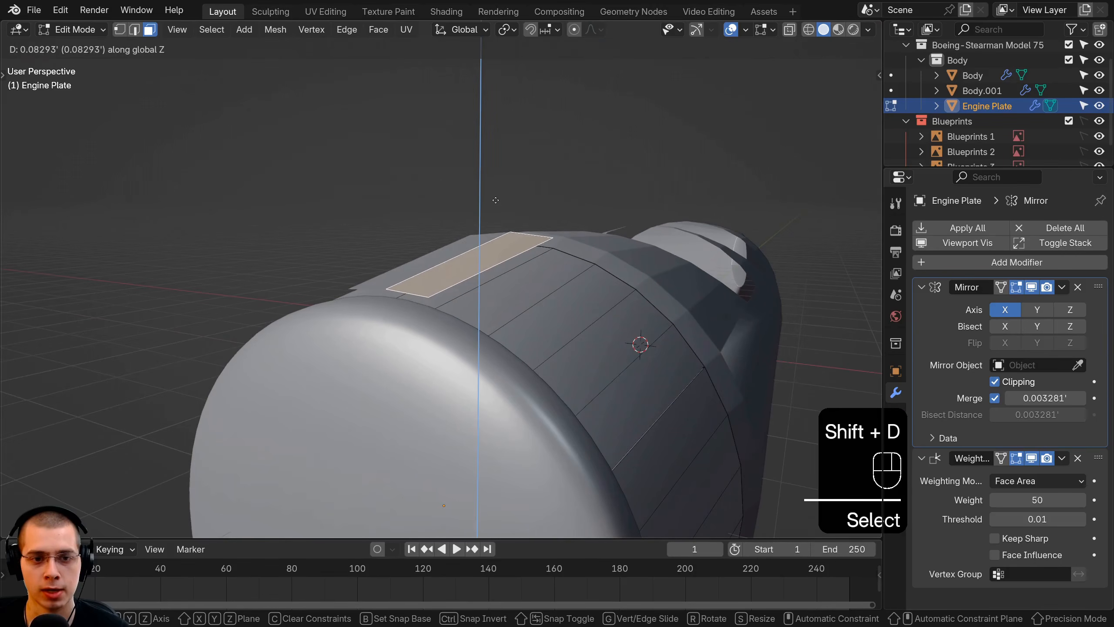
pyautogui.click(495, 198)
# Separate the duplicated top face from the Engine Plate into its own object.
pyautogui.press('p')
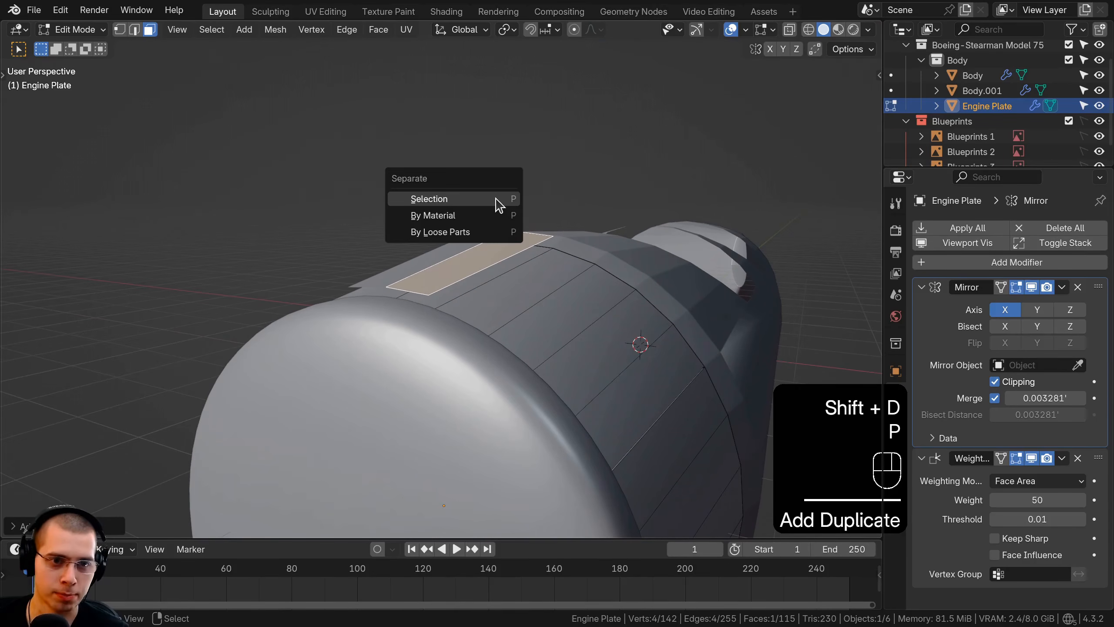
pyautogui.click(448, 199)
pyautogui.press('Tab')
# Scale the whole mesh of the separated top panel down to about 0.81.
pyautogui.moveTo(448, 199); pyautogui.dragTo(439, 294, button='middle')
pyautogui.scroll(2, 443, 264)
pyautogui.rightClick(463, 180)
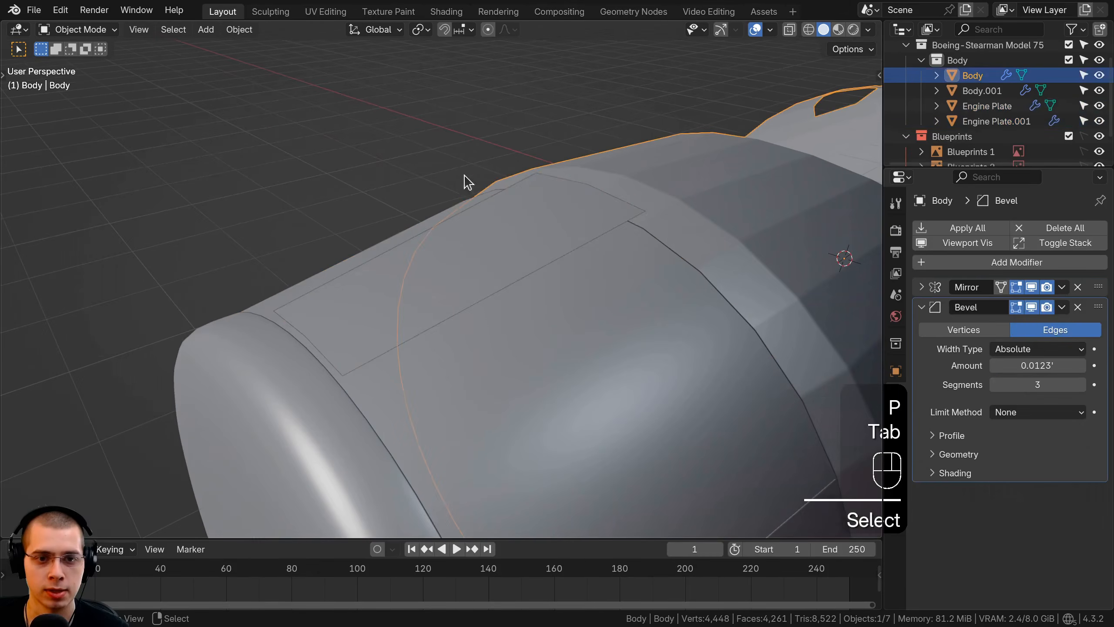
pyautogui.rightClick(522, 197)
pyautogui.moveTo(542, 205); pyautogui.dragTo(550, 201, button='middle')
pyautogui.press('Tab')
pyautogui.press('a')
pyautogui.press('s')
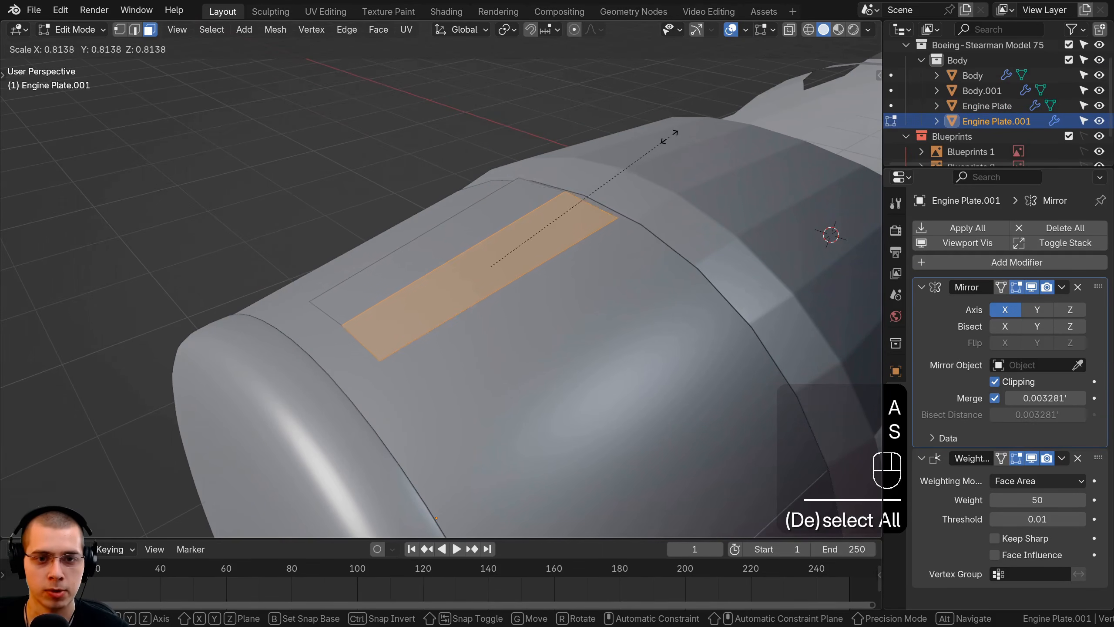
pyautogui.click(664, 139)
# Apply the Mirror modifier on the separated top panel.
pyautogui.moveTo(664, 139); pyautogui.dragTo(630, 286, button='middle')
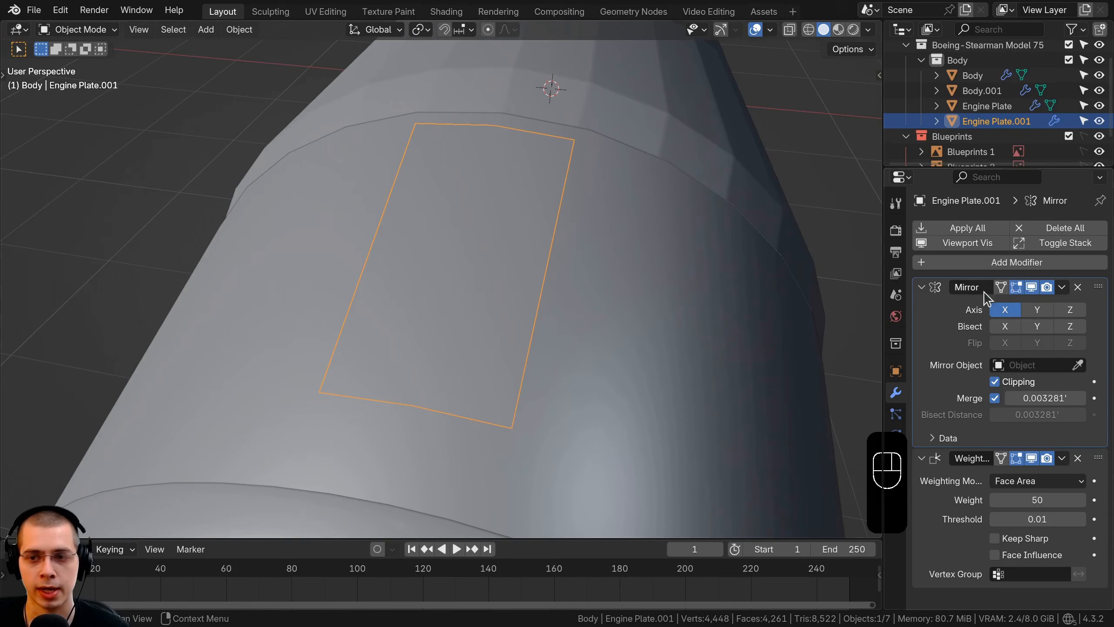
pyautogui.click(1062, 288)
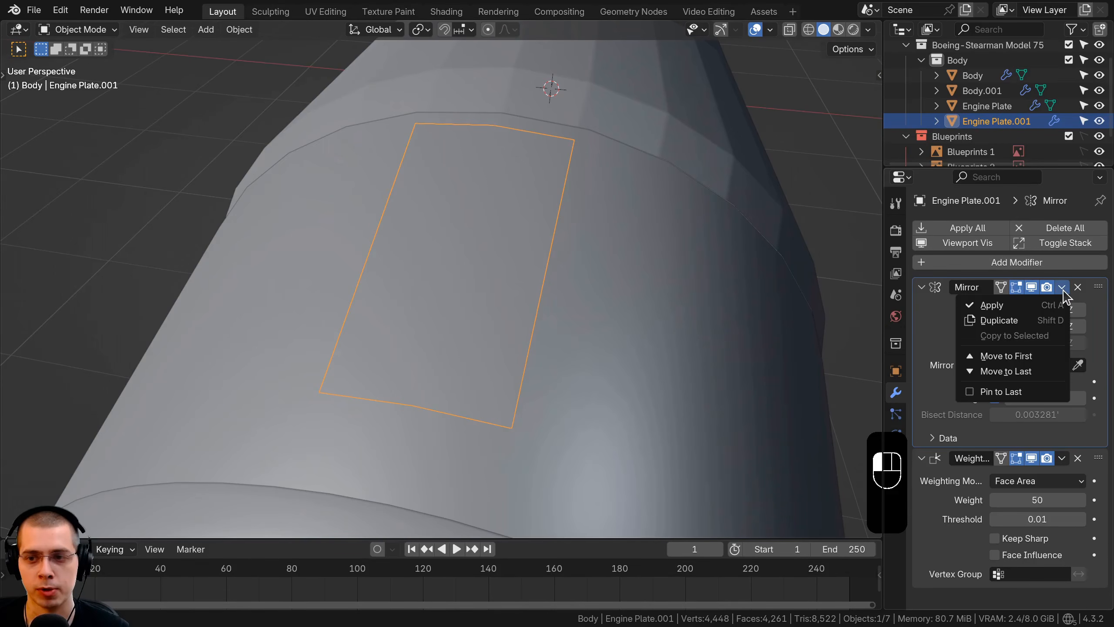
pyautogui.click(1007, 306)
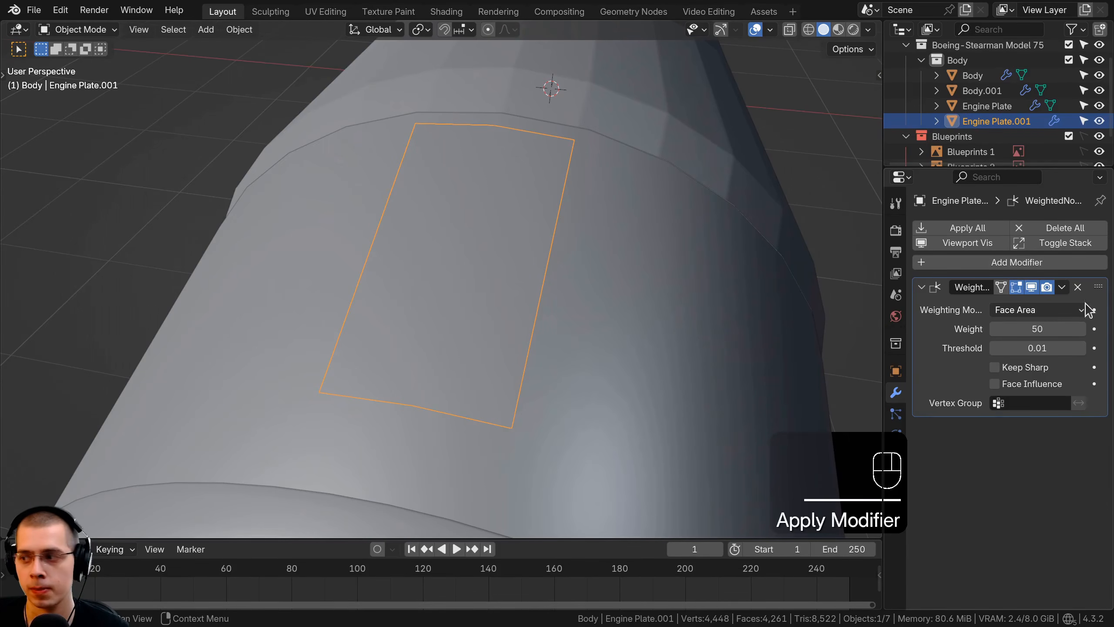
# Bevel the panel's centre edge with 4 segments and an offset of about 0.19'.
pyautogui.moveTo(555, 188); pyautogui.dragTo(562, 172, button='middle')
pyautogui.press('Tab')
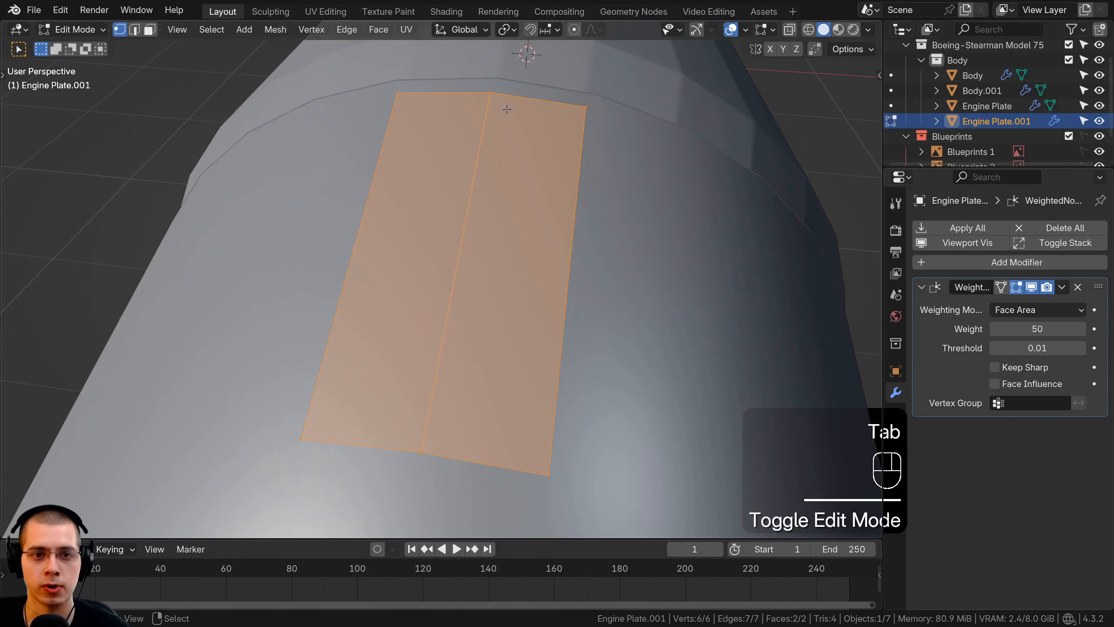
pyautogui.click(134, 29)
pyautogui.keyDown('shift'); pyautogui.moveTo(491, 128); pyautogui.dragTo(531, 183, button='middle'); pyautogui.keyUp('shift')
pyautogui.click(470, 174)
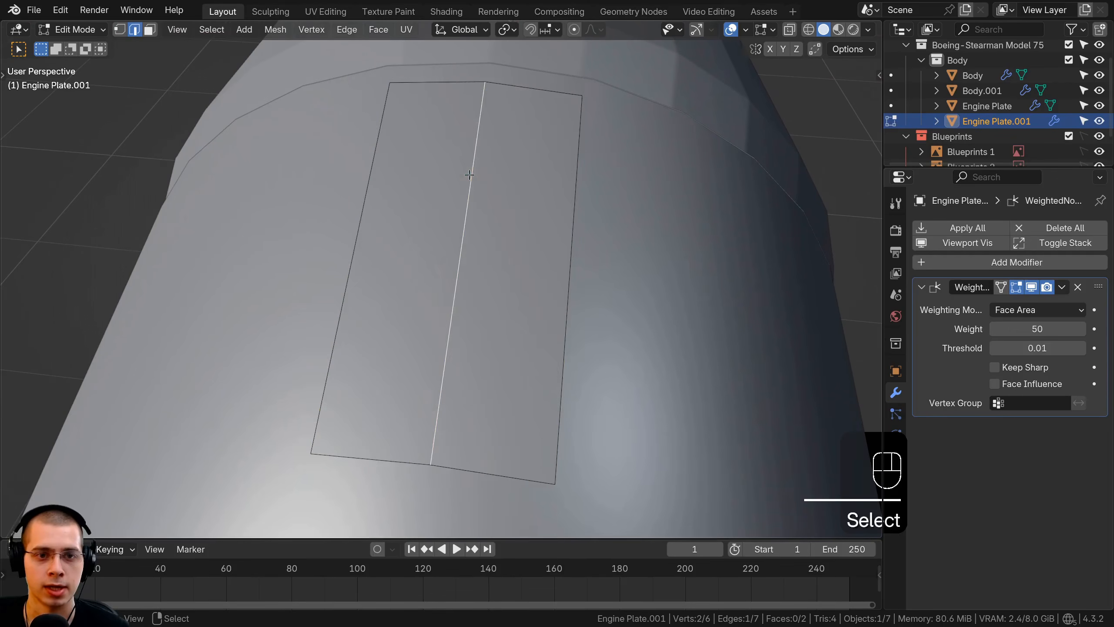
pyautogui.hotkey('ctrl', 'b')
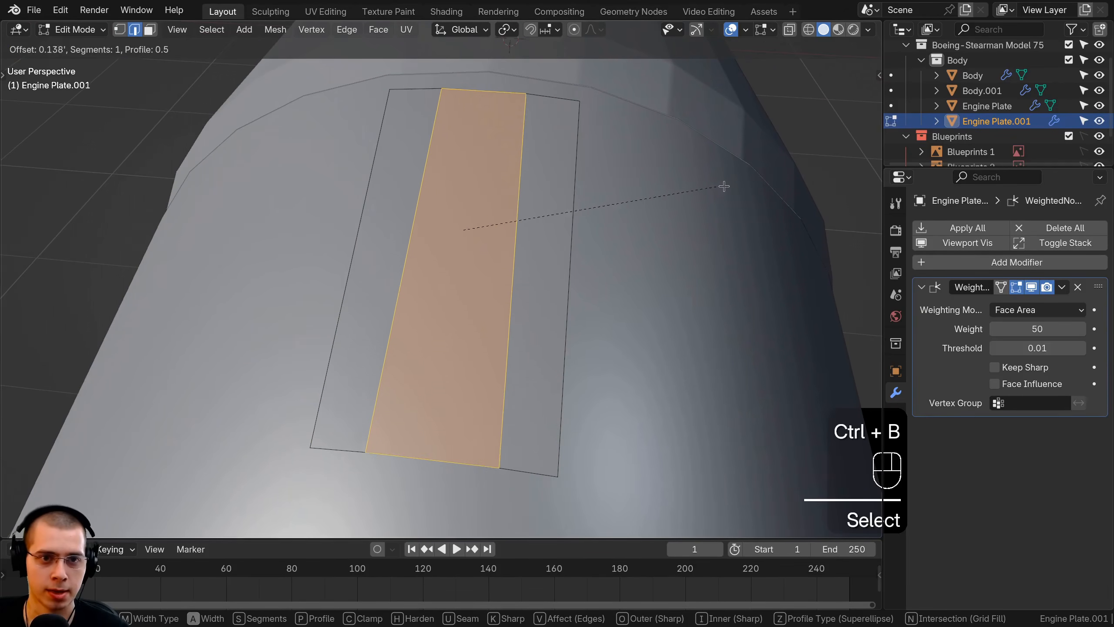
pyautogui.scroll(3, 737, 189)
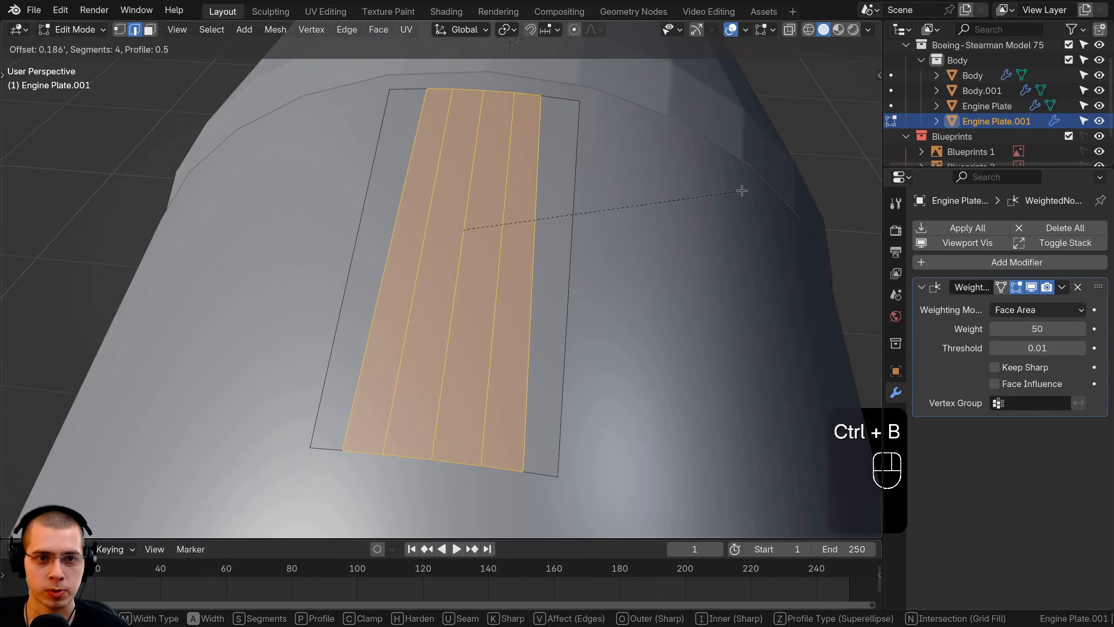
pyautogui.click(747, 194)
# Move the entire panel along Z to fit it over the Engine Plate's surface.
pyautogui.press('a')
pyautogui.moveTo(747, 194); pyautogui.dragTo(675, 187, button='middle')
pyautogui.press('a')
pyautogui.press('g')
pyautogui.press('z')
pyautogui.click(618, 229)
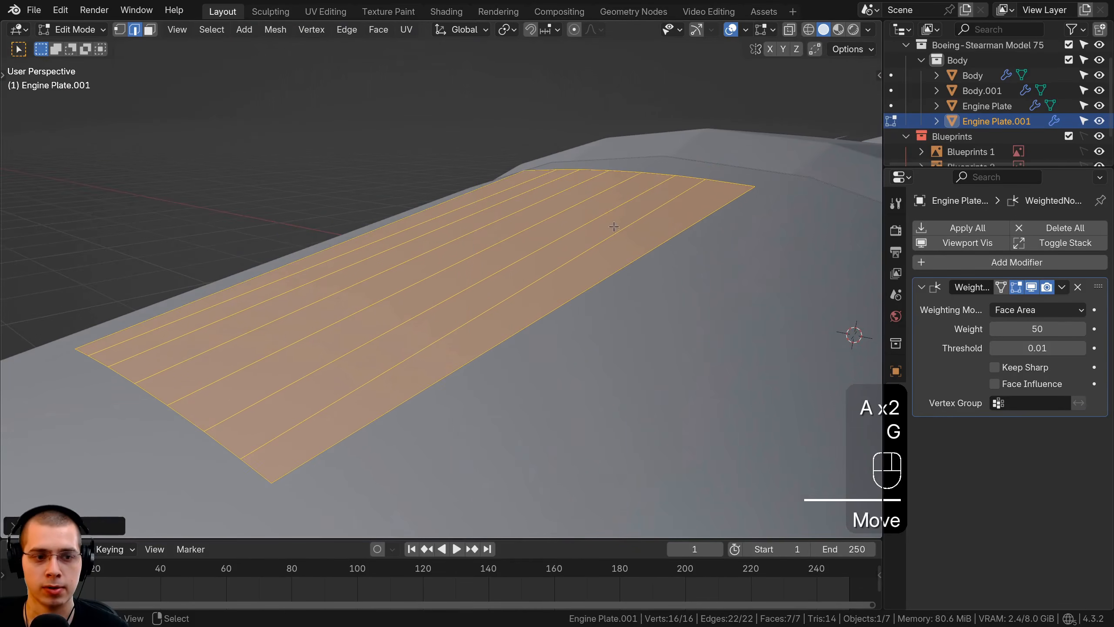
# Extrude the whole panel downward along Z by about 0.026' to give it thickness.
pyautogui.press('e')
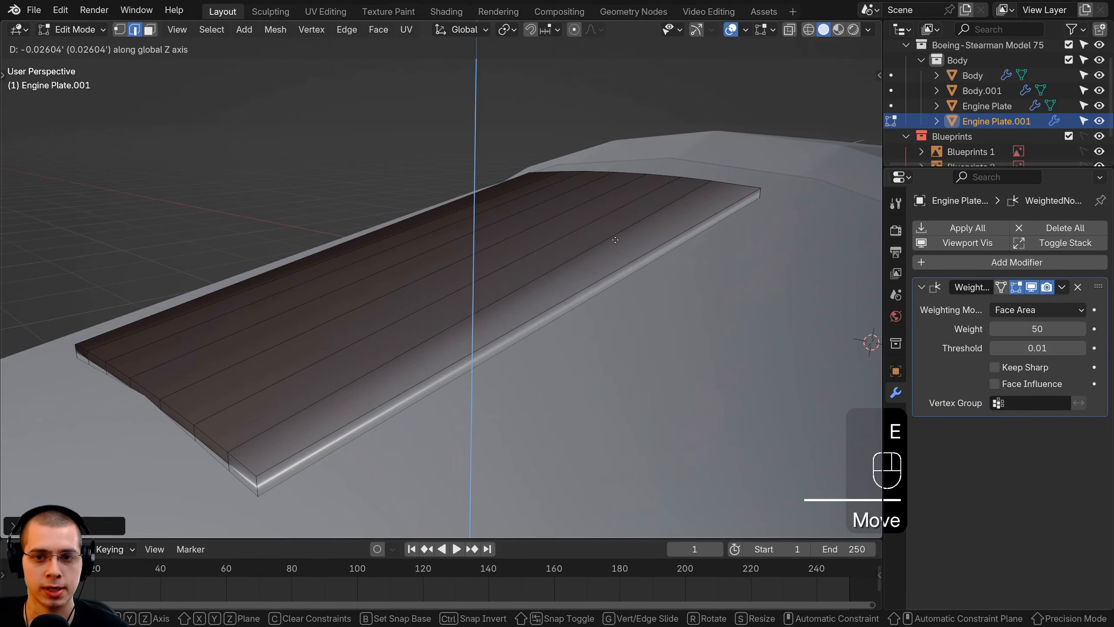
pyautogui.click(616, 240)
pyautogui.press('Tab')
pyautogui.scroll(-4, 602, 246)
pyautogui.scroll(4, 602, 246)
pyautogui.press('Tab')
# Adjust the height of the thickened panel along Z so its outer edges sit close to the Engine Plate.
pyautogui.moveTo(602, 246); pyautogui.dragTo(654, 242, button='middle')
pyautogui.press('a')
pyautogui.press('a')
pyautogui.press('g')
pyautogui.press('z')
pyautogui.click(606, 213)
pyautogui.press('g')
pyautogui.press('z')
pyautogui.click(653, 244)
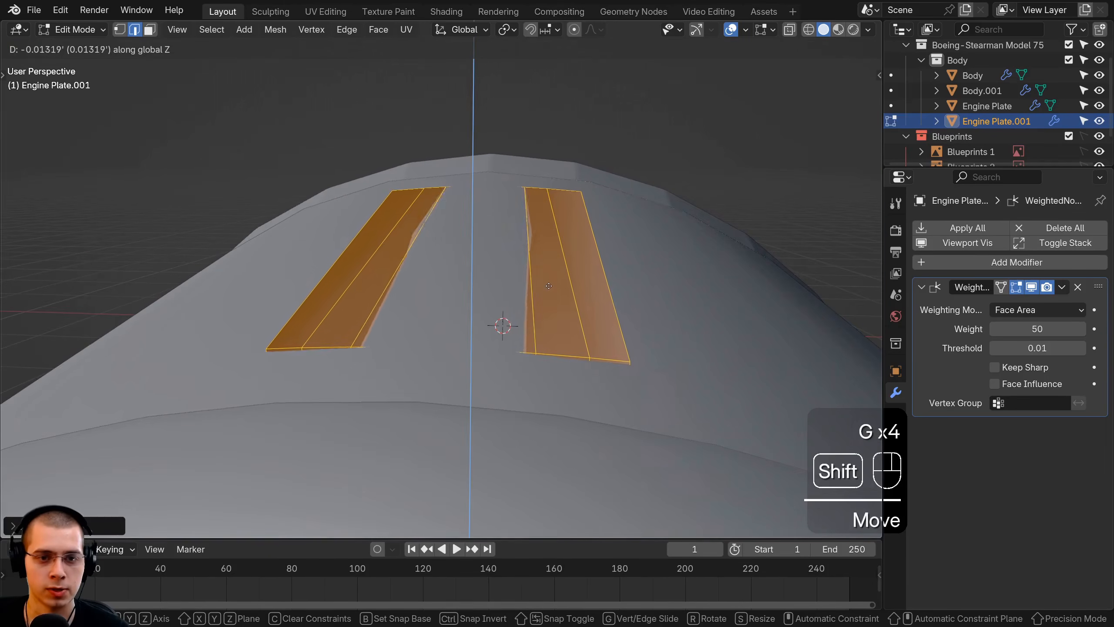
pyautogui.click(548, 284)
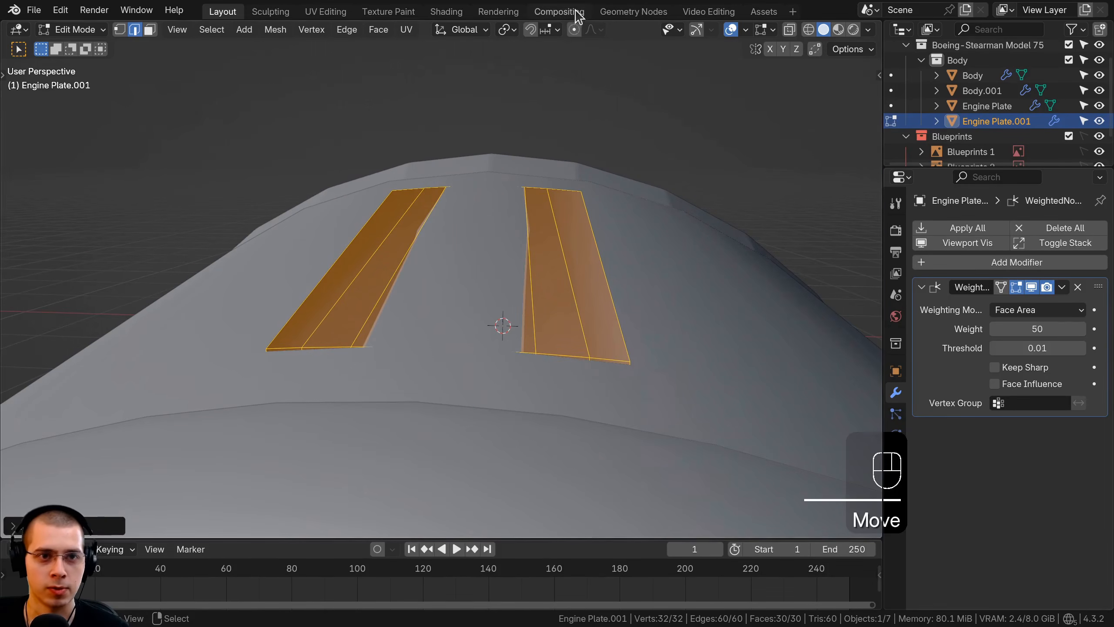
# Raise the panel's centre-strip vertices about 0.014' along Z using proportional editing with a size of about 0.33'.
pyautogui.moveTo(570, 125); pyautogui.dragTo(579, 133, button='middle')
pyautogui.press('o')
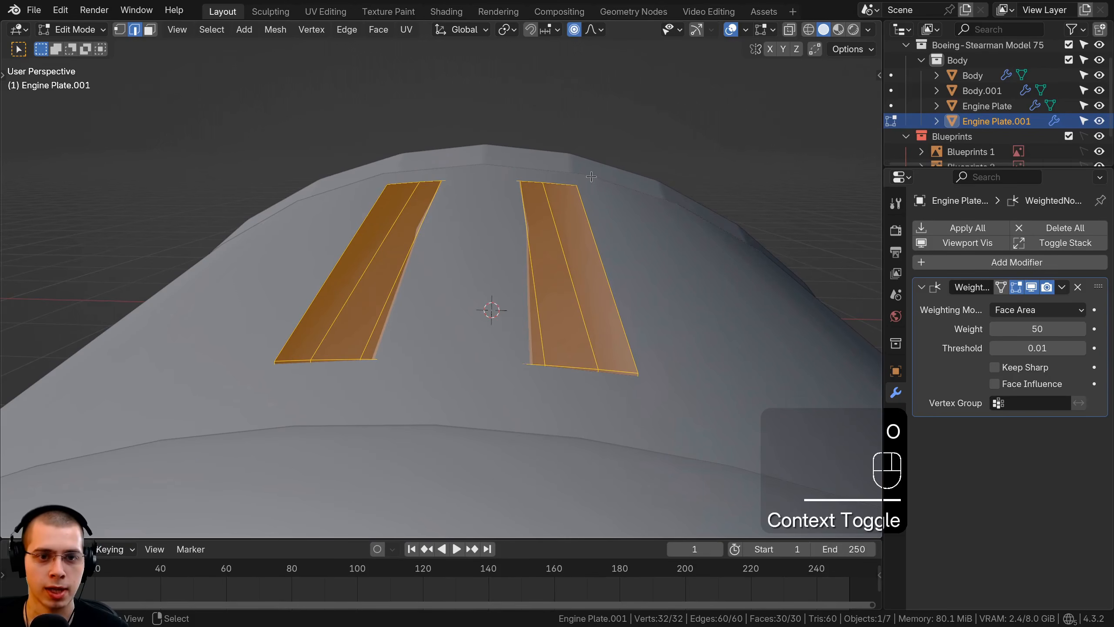
pyautogui.press('z')
pyautogui.press('1')
pyautogui.scroll(1, 458, 189)
pyautogui.moveTo(458, 189); pyautogui.dragTo(453, 163, button='middle')
pyautogui.press('a')
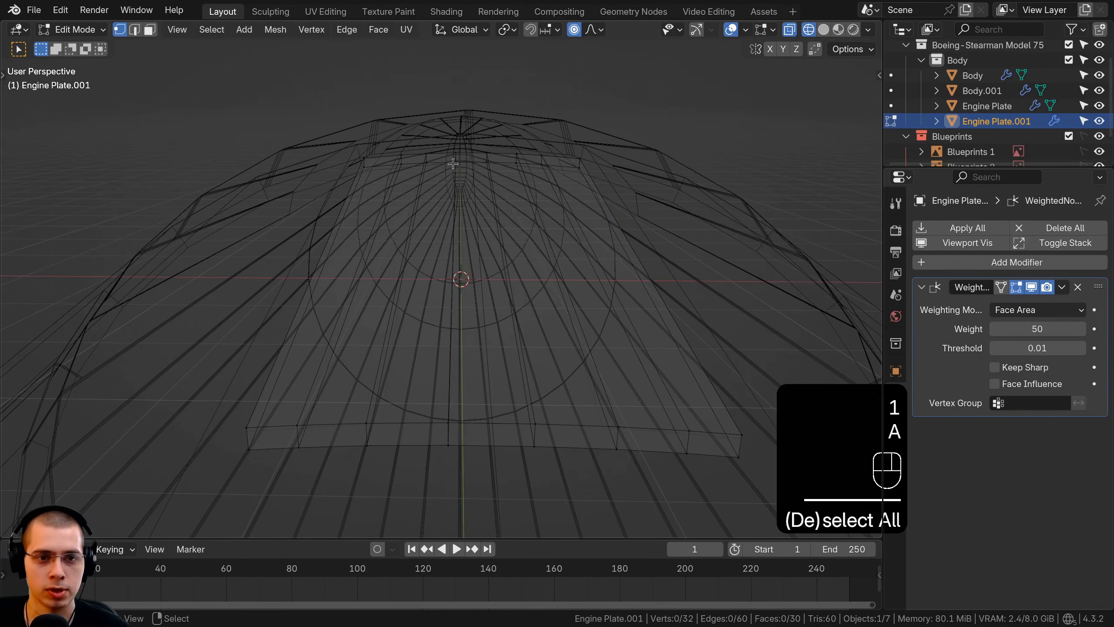
pyautogui.moveTo(447, 124); pyautogui.dragTo(490, 464)
pyautogui.moveTo(488, 461); pyautogui.dragTo(477, 457, button='middle')
pyautogui.press('b')
pyautogui.moveTo(448, 395); pyautogui.dragTo(524, 452)
pyautogui.click(703, 168)
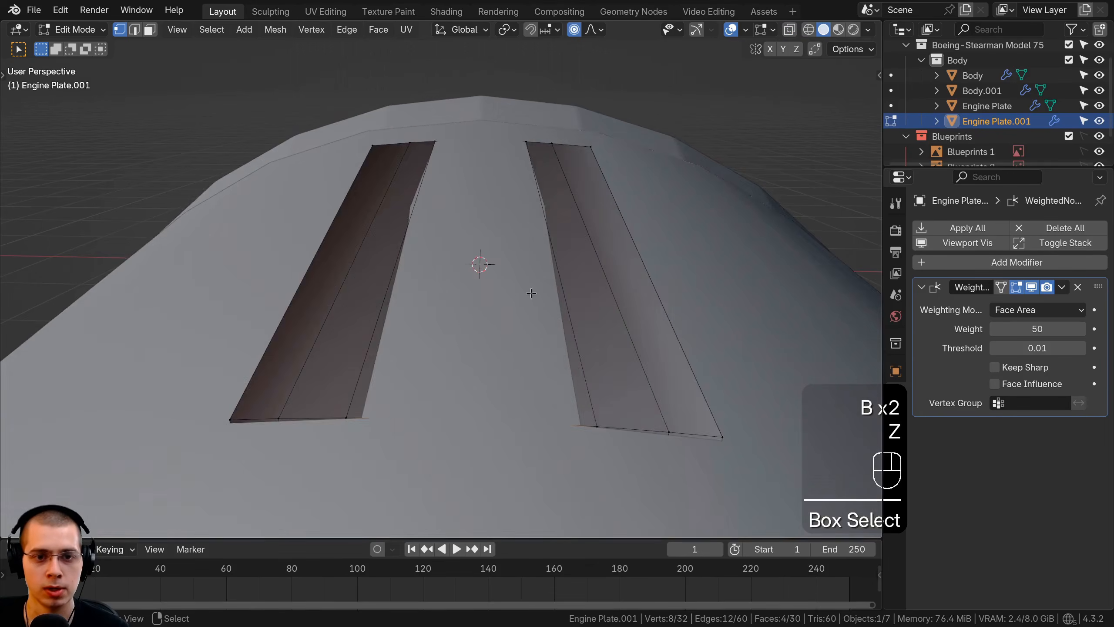
pyautogui.press('g')
pyautogui.press('z')
pyautogui.scroll(16, 514, 246)
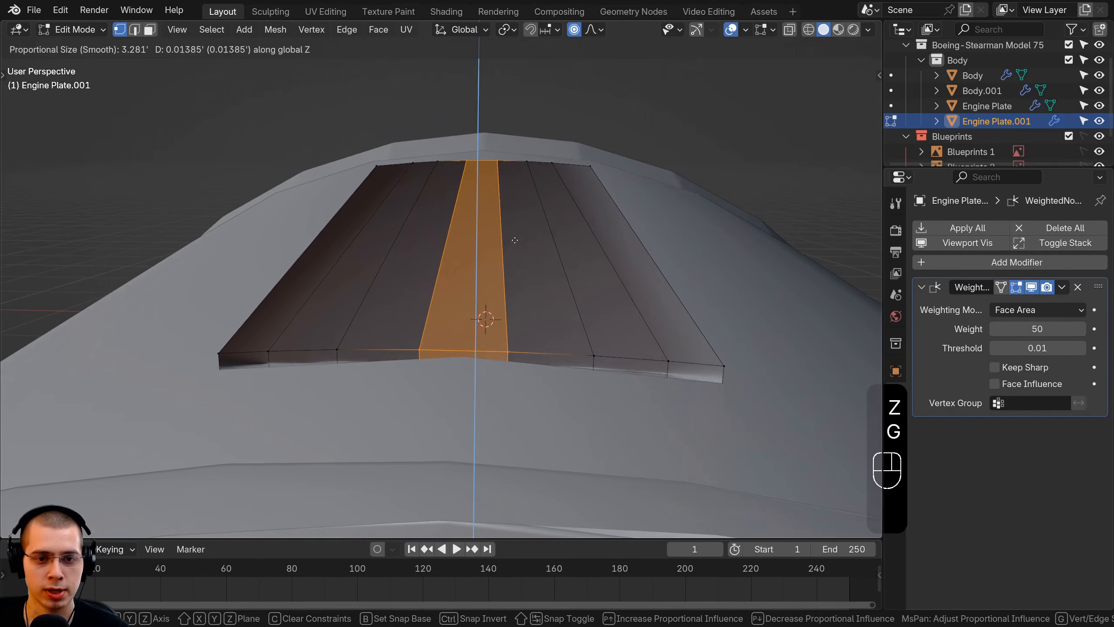
pyautogui.scroll(8, 518, 231)
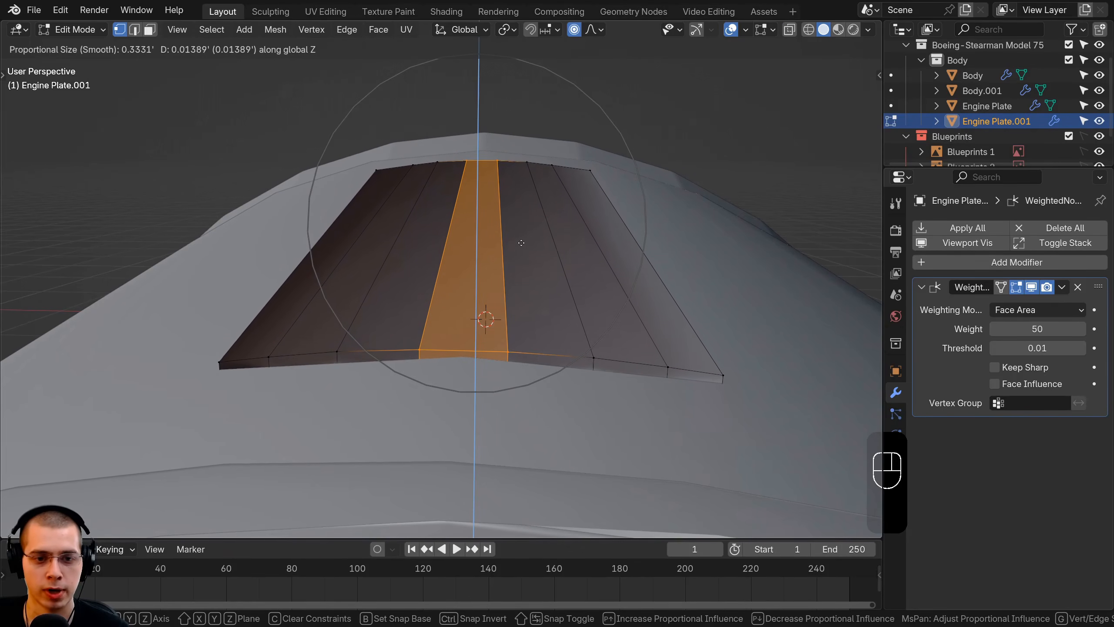
pyautogui.click(521, 243)
# Recalculate the normals of the entire panel to face outward.
pyautogui.press('Tab')
pyautogui.moveTo(515, 212); pyautogui.dragTo(483, 244, button='middle')
pyautogui.press('Tab')
pyautogui.press('a')
pyautogui.press('a')
pyautogui.hotkey('shift', 'n')
pyautogui.press('Tab')
pyautogui.scroll(3, 425, 182)
pyautogui.moveTo(483, 243); pyautogui.dragTo(714, 295, button='middle')
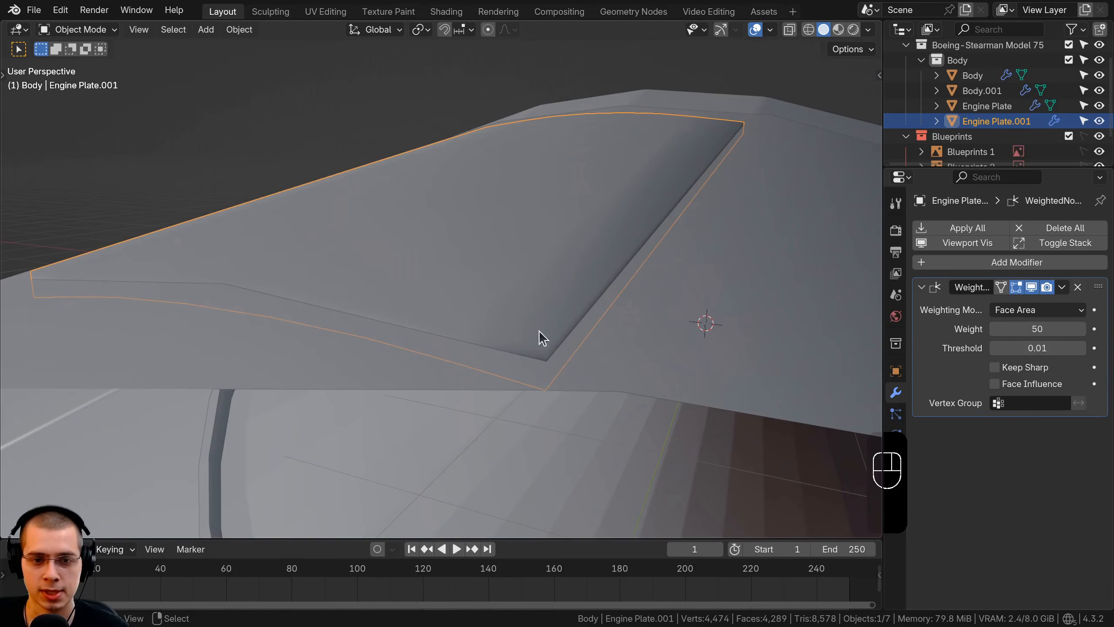
# Add a Bevel modifier to the panel and place it above the Weighted Normal modifier.
pyautogui.moveTo(493, 303); pyautogui.dragTo(484, 309, button='middle')
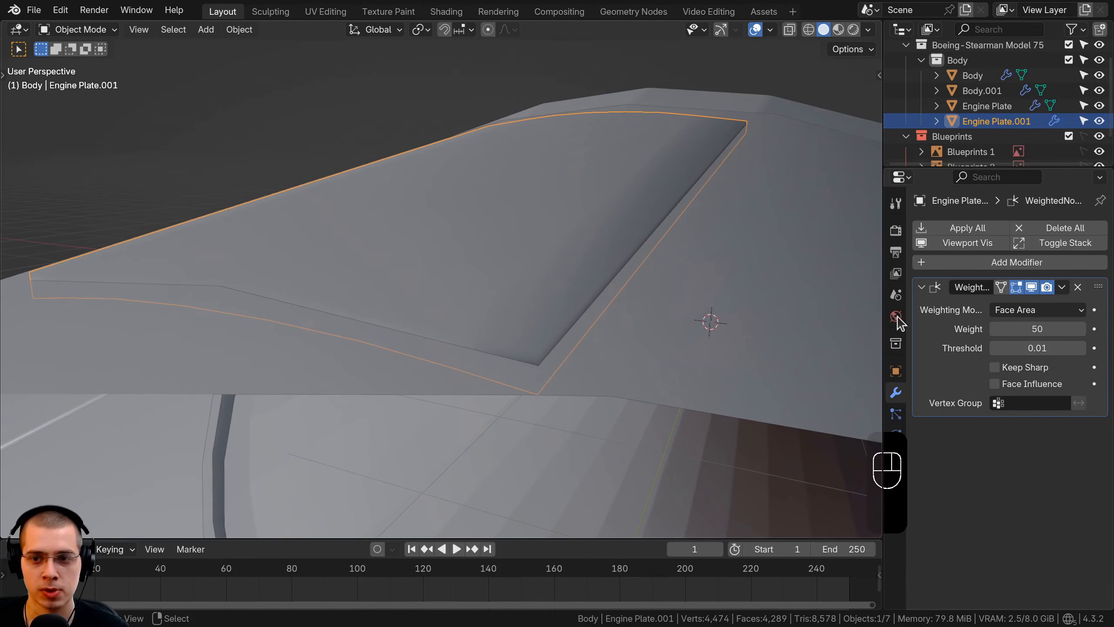
pyautogui.click(995, 265)
pyautogui.write('bo')
pyautogui.press('BackSpace')
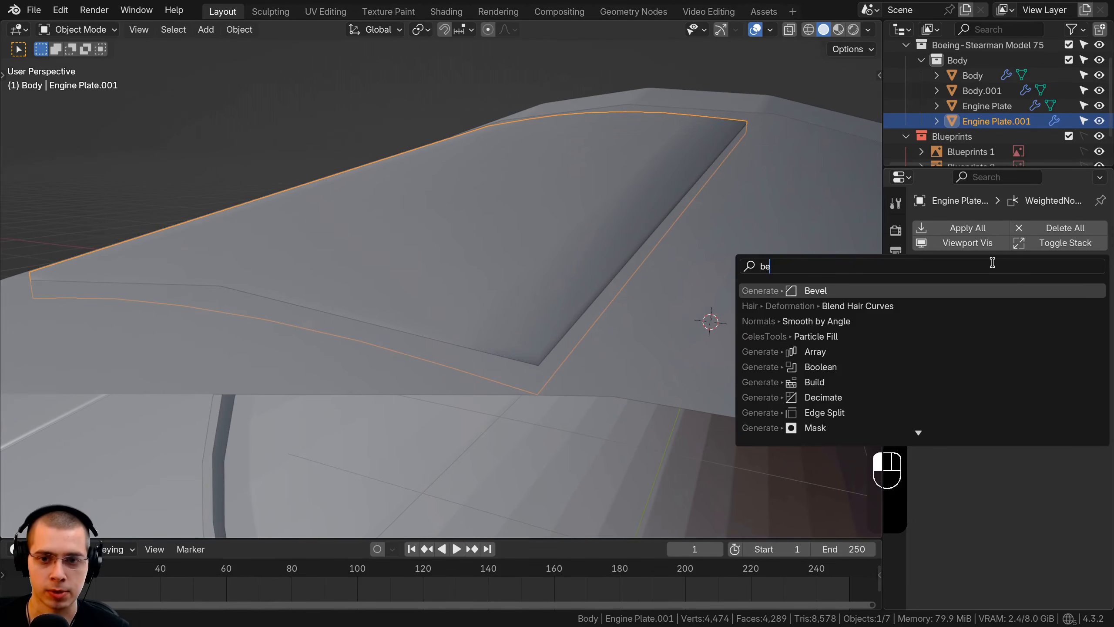
pyautogui.press('Return')
pyautogui.scroll(-1, 1052, 380)
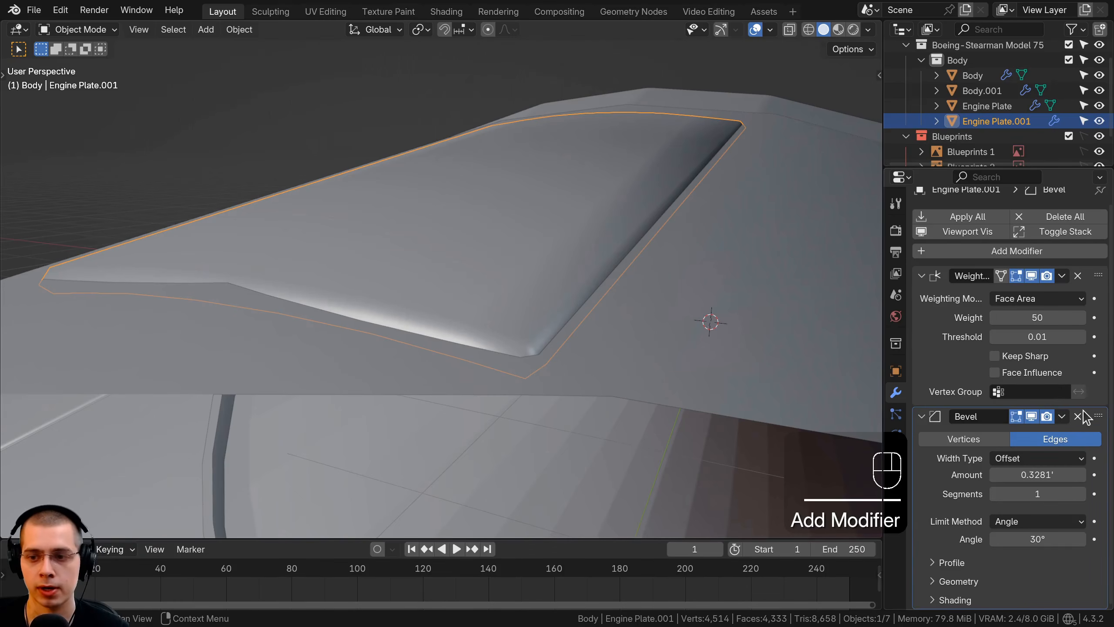
pyautogui.moveTo(1098, 416); pyautogui.dragTo(1088, 274)
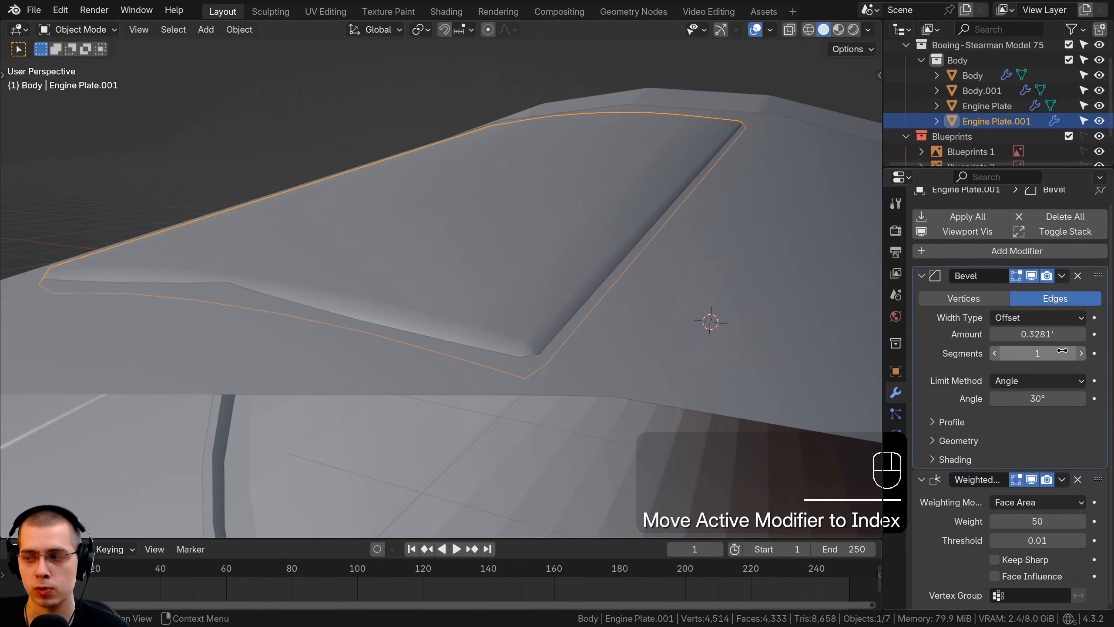
# Set the panel's Bevel modifier to 3 segments and an amount of 0'.
pyautogui.click(1082, 353)
pyautogui.click(1082, 354)
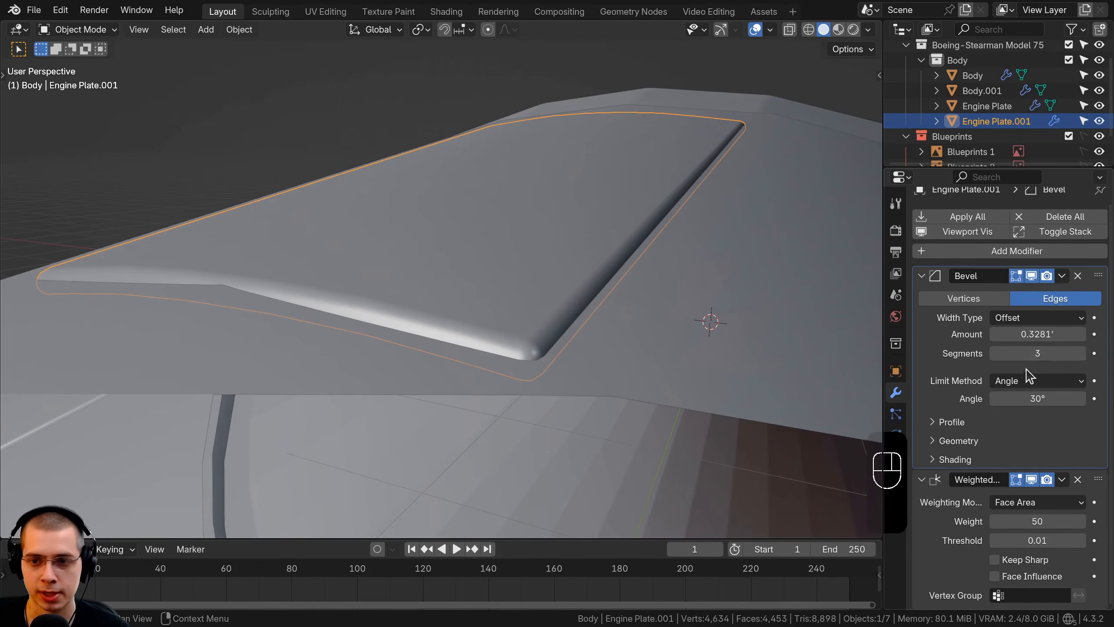
pyautogui.write('0')
pyautogui.press('Return')
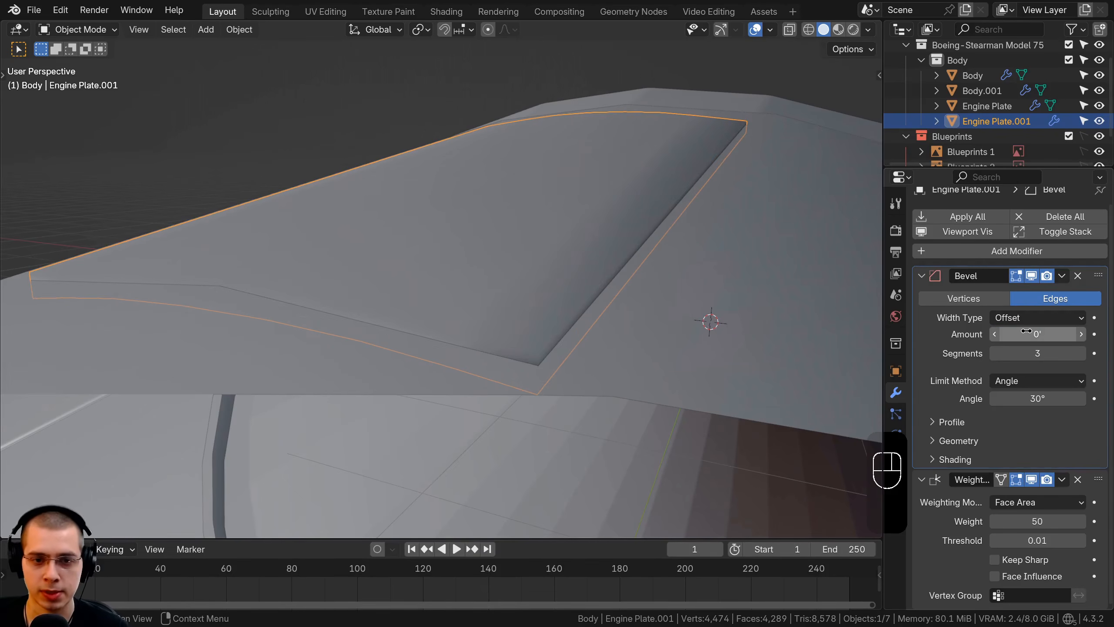
# Set the raised panel's Bevel modifier amount to 0.00215' and deselect all objects.
pyautogui.keyDown('shift'); pyautogui.moveTo(1028, 331); pyautogui.dragTo(1036, 331); pyautogui.keyUp('shift')
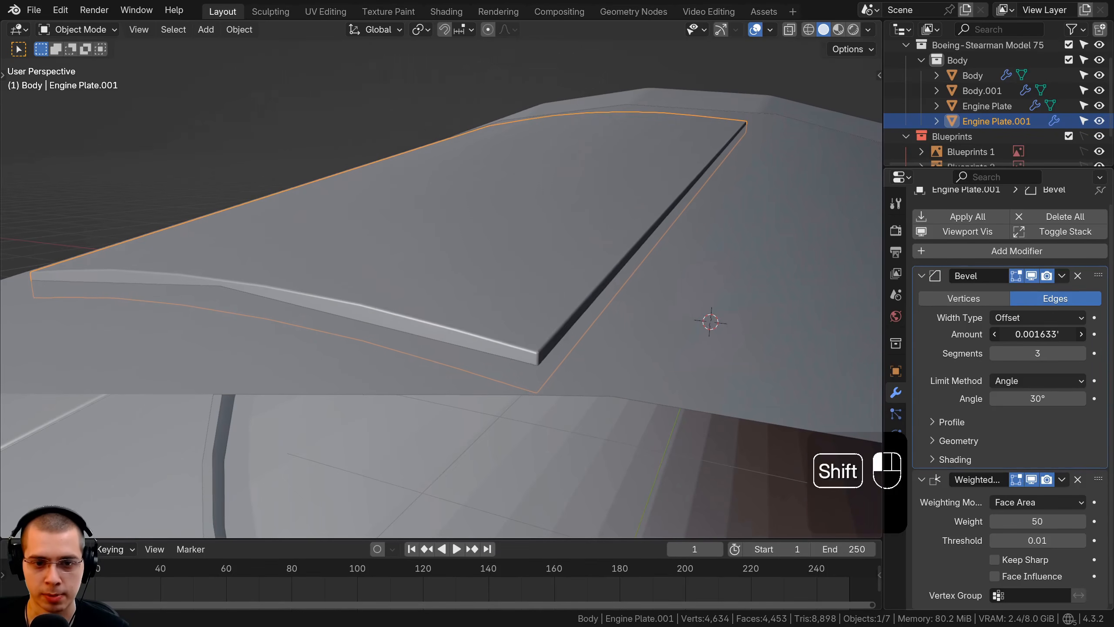
pyautogui.scroll(-4, 520, 324)
pyautogui.moveTo(521, 324); pyautogui.dragTo(480, 353, button='middle')
pyautogui.press('a')
pyautogui.scroll(-5, 519, 342)
pyautogui.scroll(5, 480, 353)
pyautogui.moveTo(480, 353); pyautogui.dragTo(540, 263, button='middle')
pyautogui.scroll(-5, 575, 295)
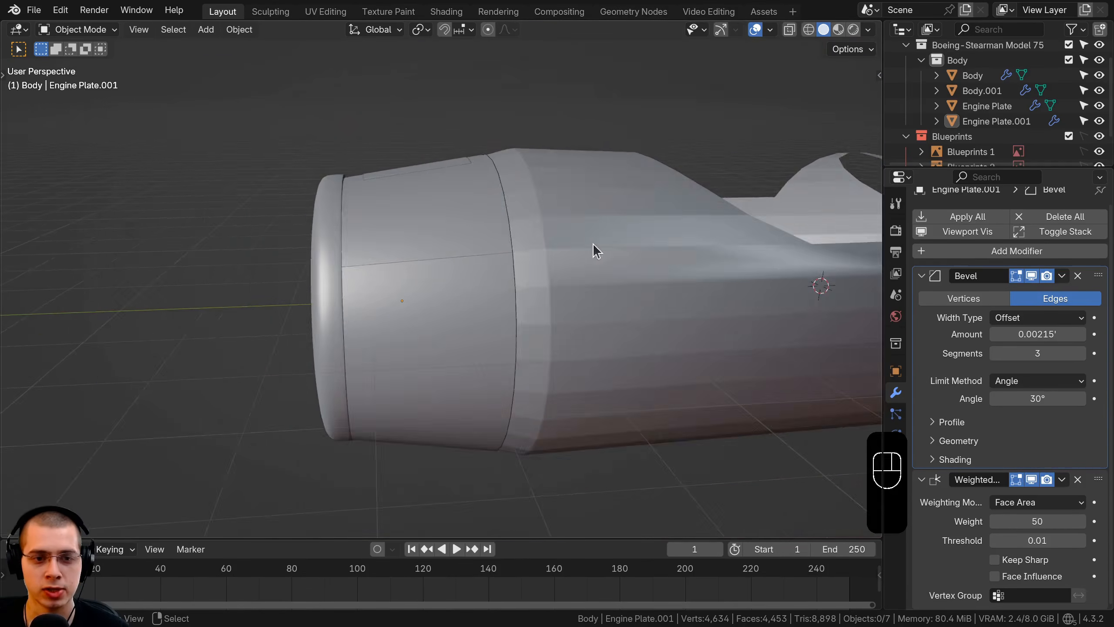
# Reset the 3D cursor to the world origin, add a mesh circle there, and move it along Z above the fuselage.
pyautogui.hotkey('shift', 'c')
pyautogui.hotkey('shift', 'a')
pyautogui.moveTo(542, 137)
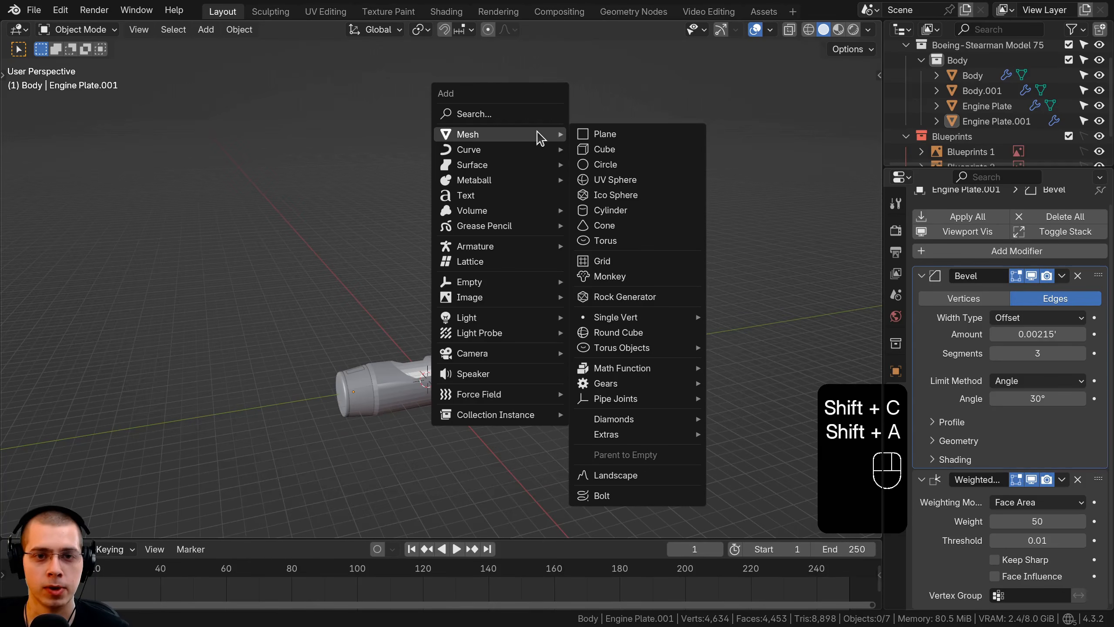
pyautogui.click(643, 167)
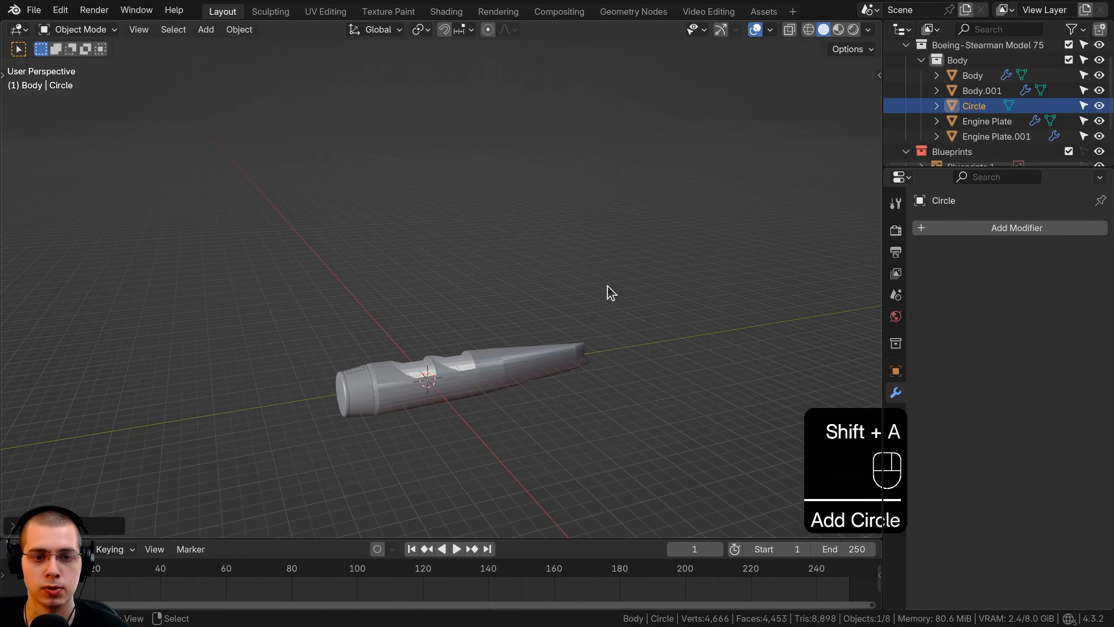
pyautogui.scroll(2, 608, 288)
pyautogui.press('g')
pyautogui.press('z')
pyautogui.click(542, 337)
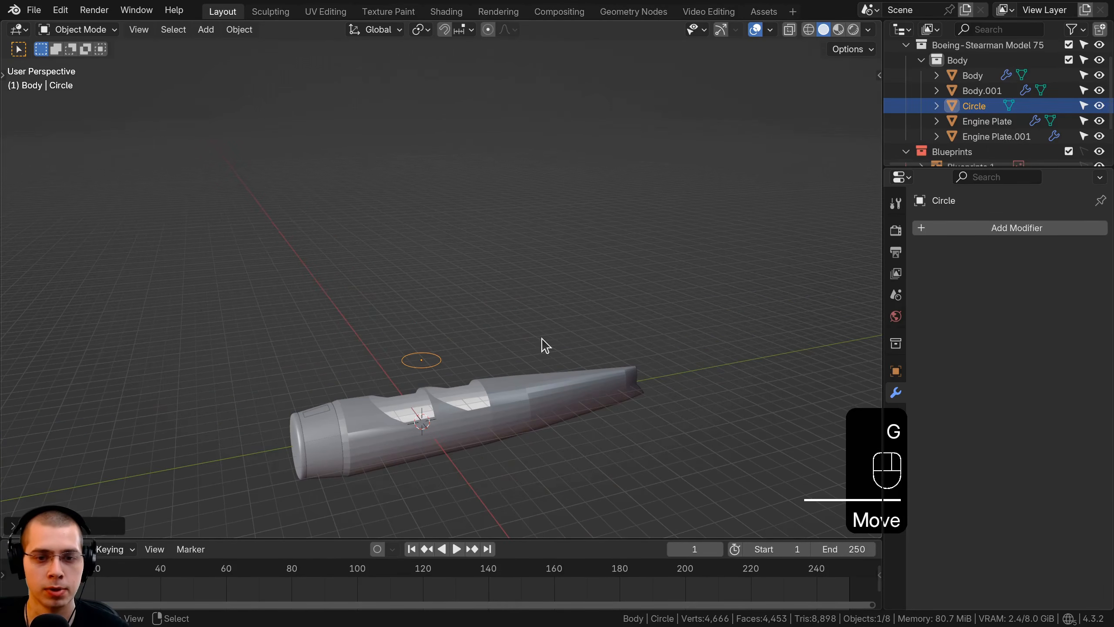
# Extrude the circle's edge loop straight up along Z into an open cylindrical ring.
pyautogui.press('KP_1')
pyautogui.press('KP_3')
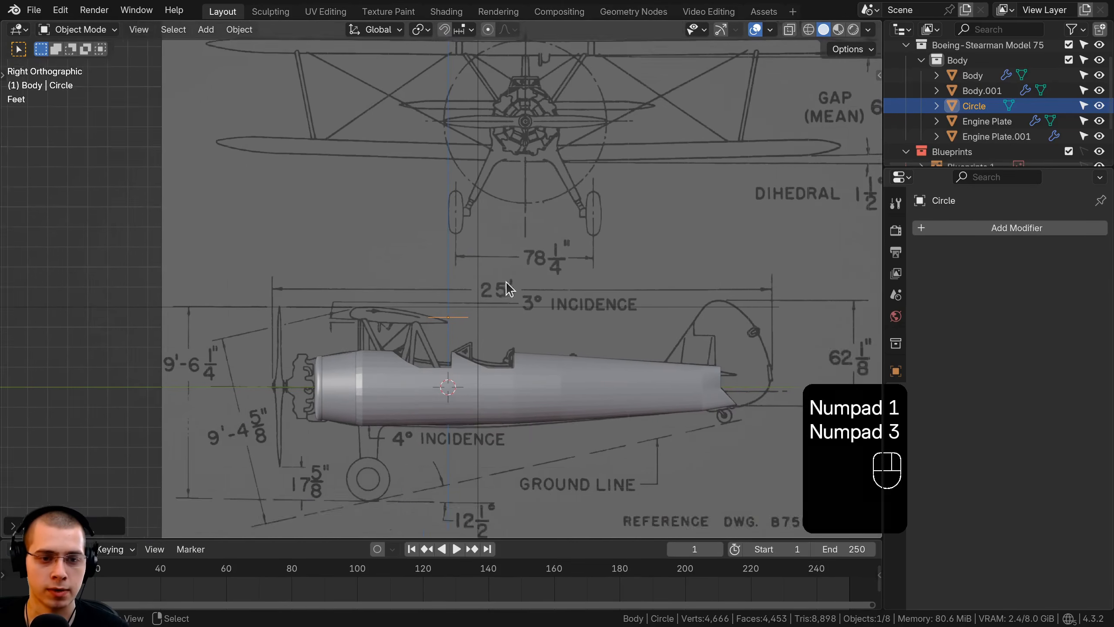
pyautogui.press('Tab')
pyautogui.scroll(10, 446, 321)
pyautogui.press('e')
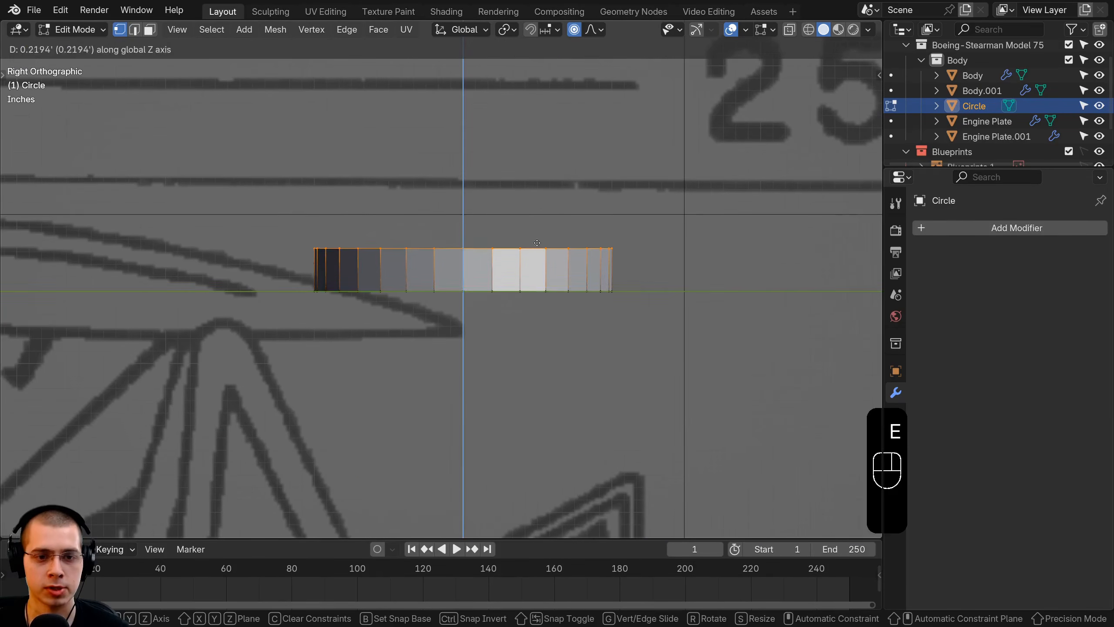
pyautogui.click(551, 254)
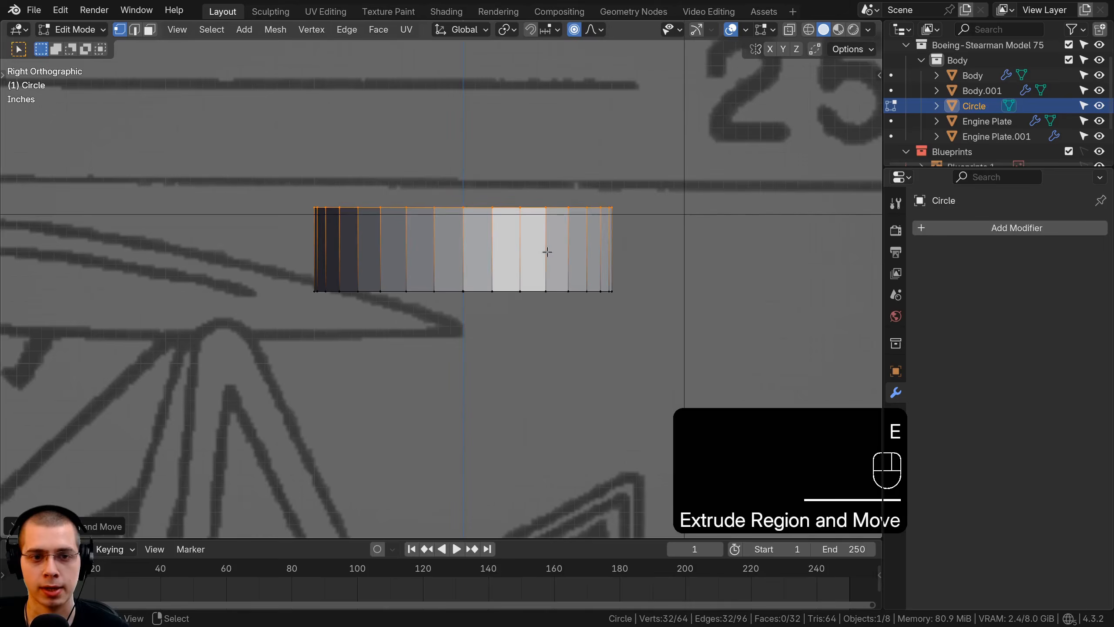
# Turn off proportional editing and extrude the ring's upper edge loop inward to about 0.7 scale.
pyautogui.moveTo(551, 253); pyautogui.dragTo(589, 293, button='middle')
pyautogui.press('e')
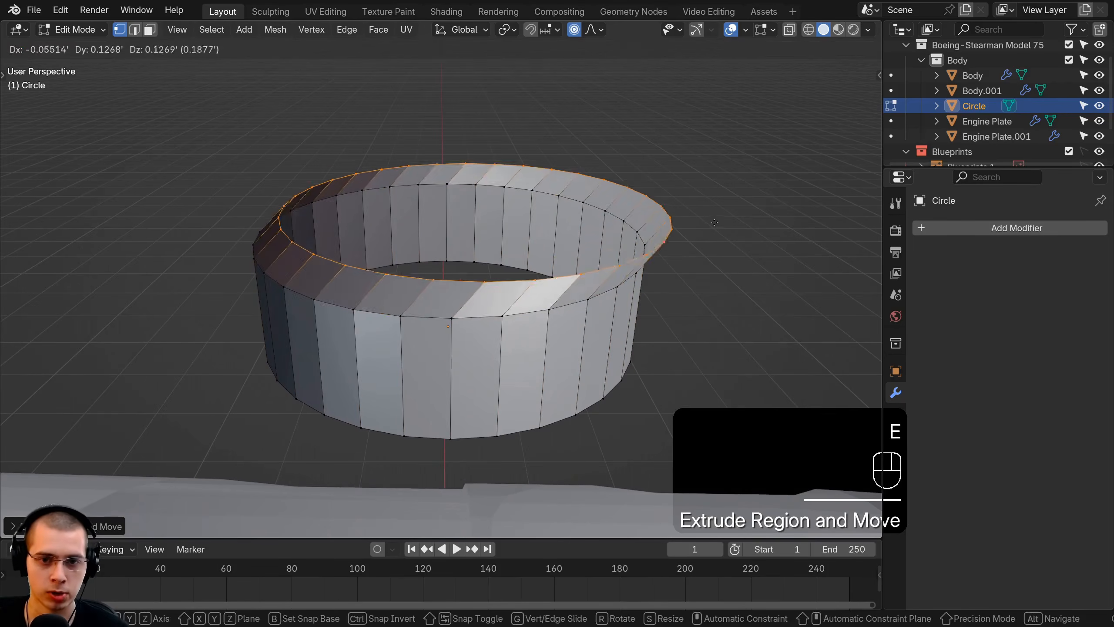
pyautogui.press('s')
pyautogui.rightClick(605, 80)
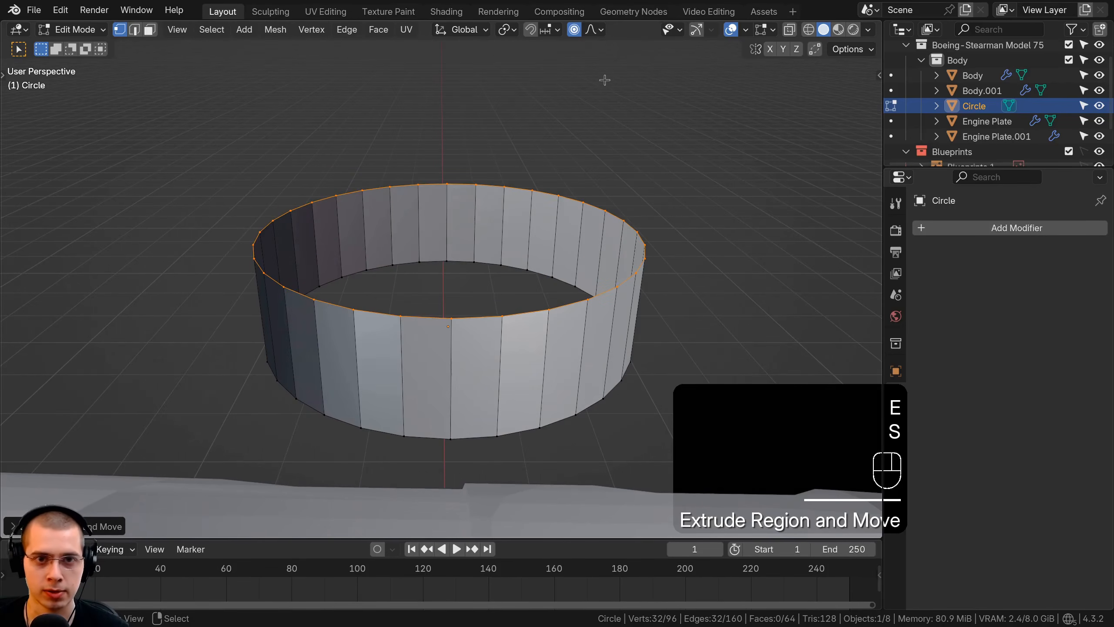
pyautogui.click(576, 32)
pyautogui.press('s')
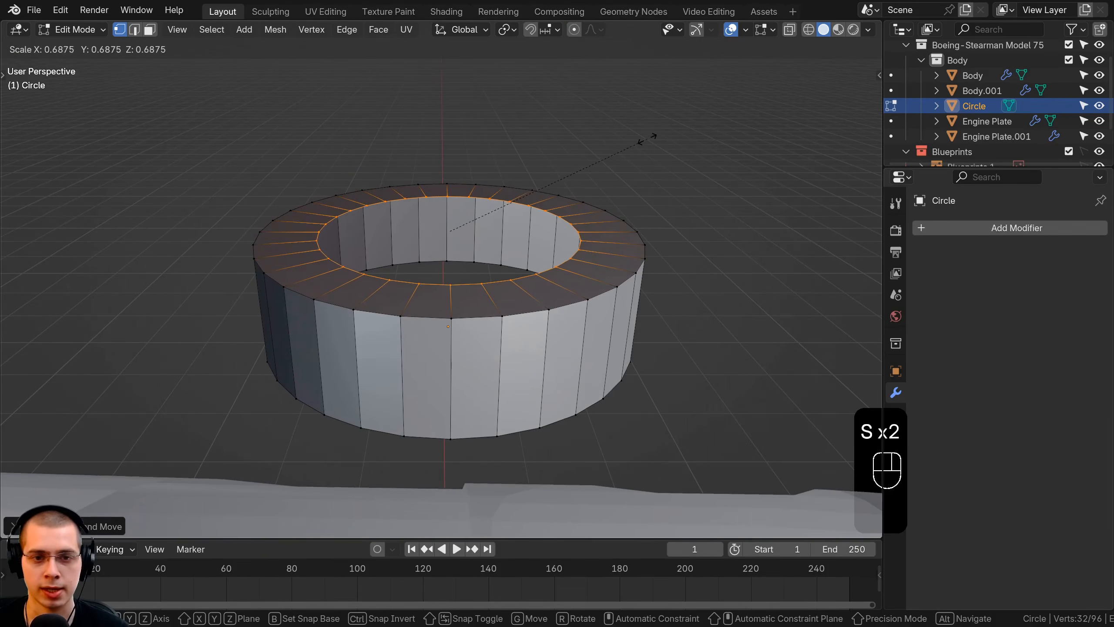
pyautogui.click(663, 141)
# Extrude the inner loop downward and then inward to about 0.67 scale, forming a recessed ledge.
pyautogui.press('e')
pyautogui.click(669, 179)
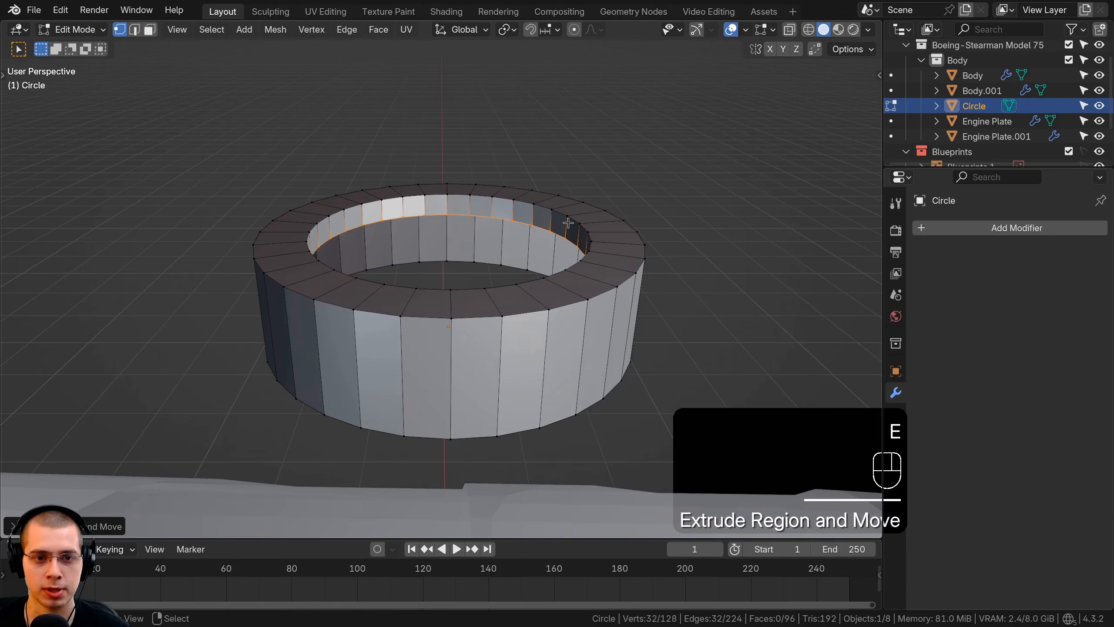
pyautogui.press('e')
pyautogui.press('s')
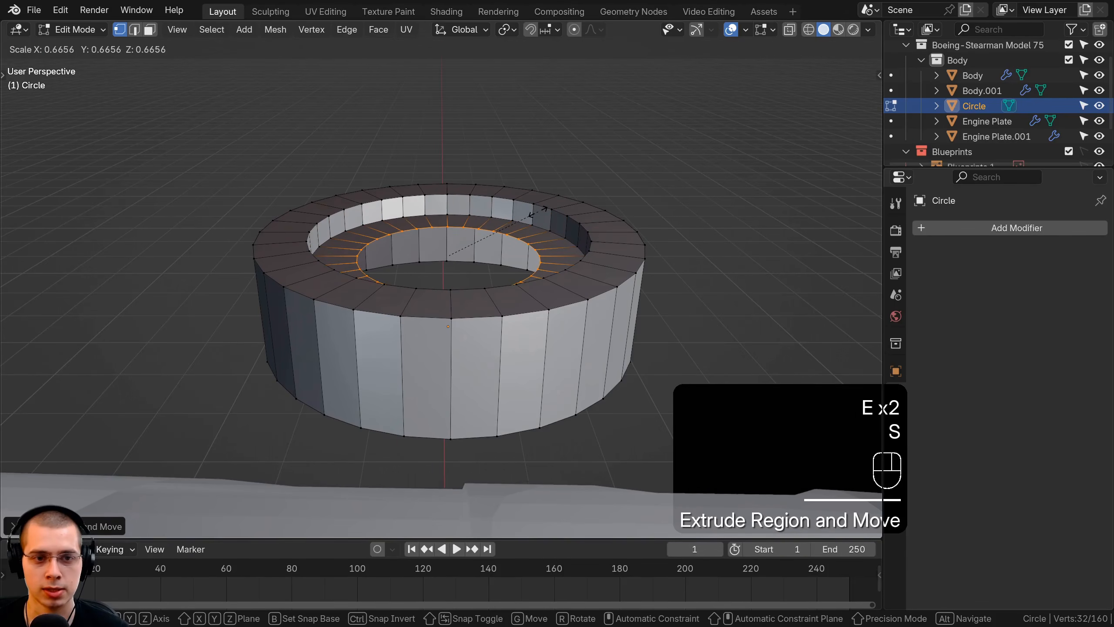
pyautogui.click(536, 211)
# Extrude the innermost loop upward into a neck, then extrude it outward to about 1.48 scale as the head's underside.
pyautogui.press('e')
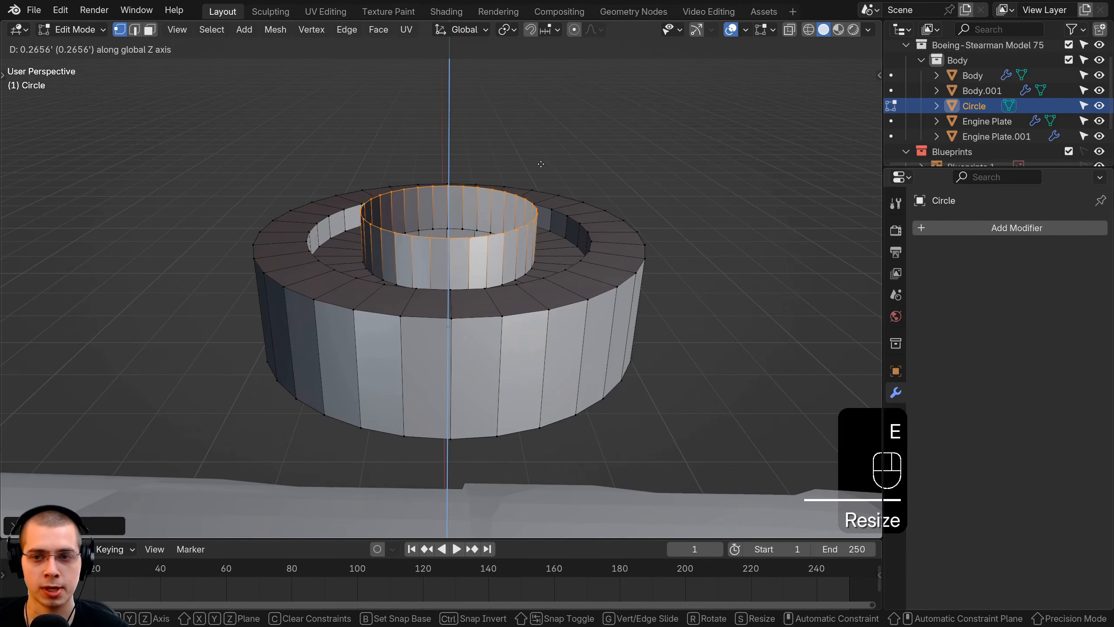
pyautogui.rightClick(541, 167)
pyautogui.press('e')
pyautogui.rightClick(580, 160)
pyautogui.press('s')
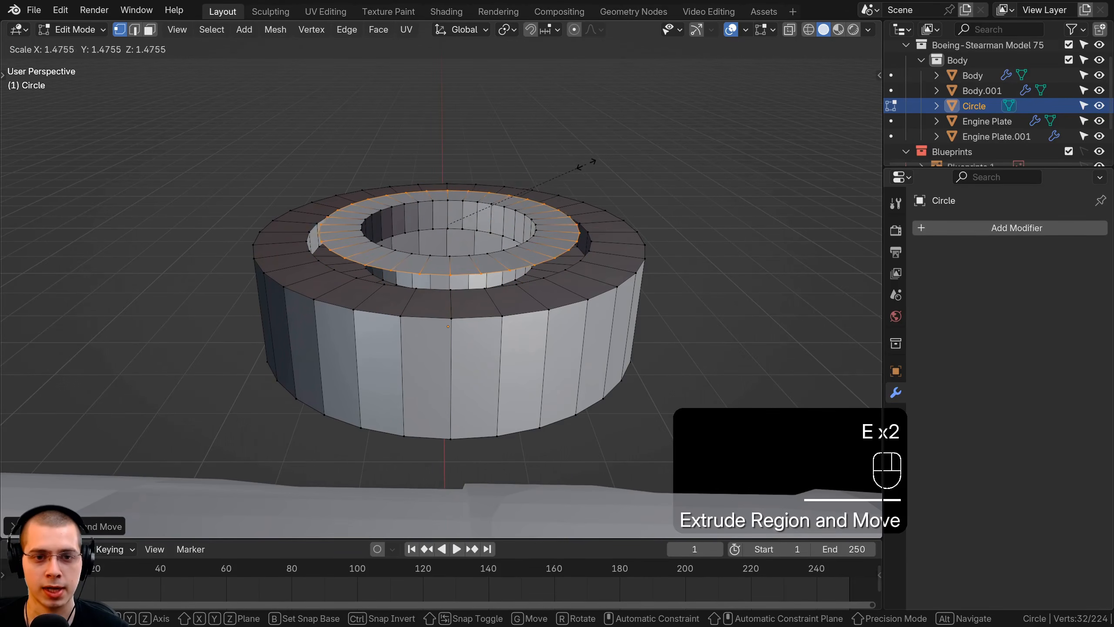
pyautogui.click(584, 163)
# Extrude the head's outer loop upward in two sections and scale the top loop inward to form a chamfer.
pyautogui.press('e')
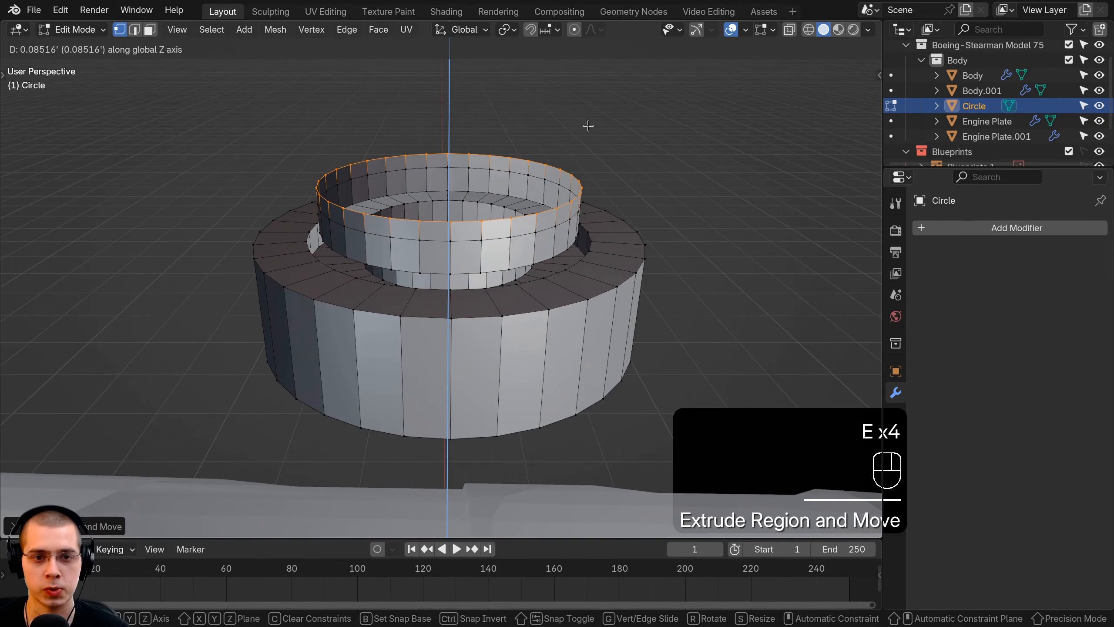
pyautogui.click(588, 126)
pyautogui.press('s')
pyautogui.click(632, 131)
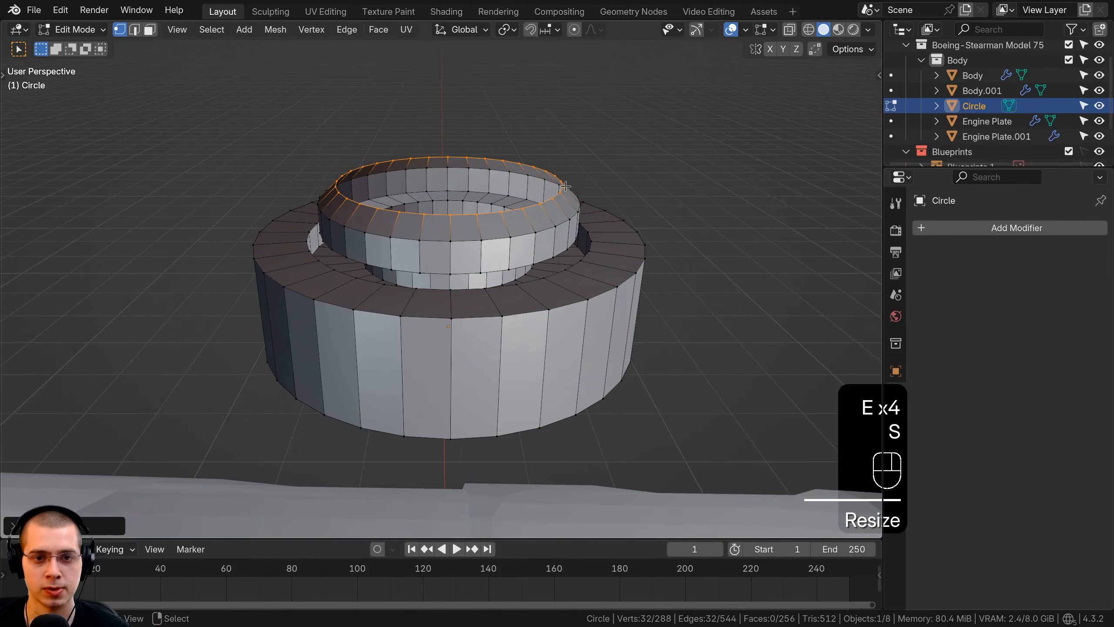
# Extrude the head's top loop inward to about 0.71 scale and down into a recess, then fill the recess floor.
pyautogui.moveTo(615, 181); pyautogui.dragTo(632, 193, button='middle')
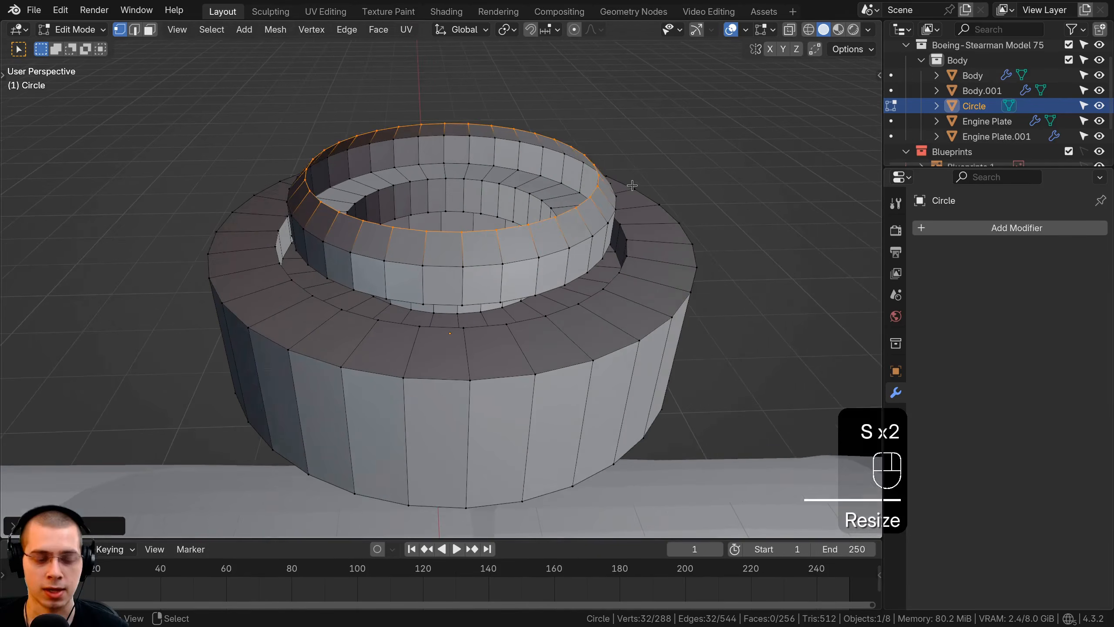
pyautogui.press('e')
pyautogui.press('s')
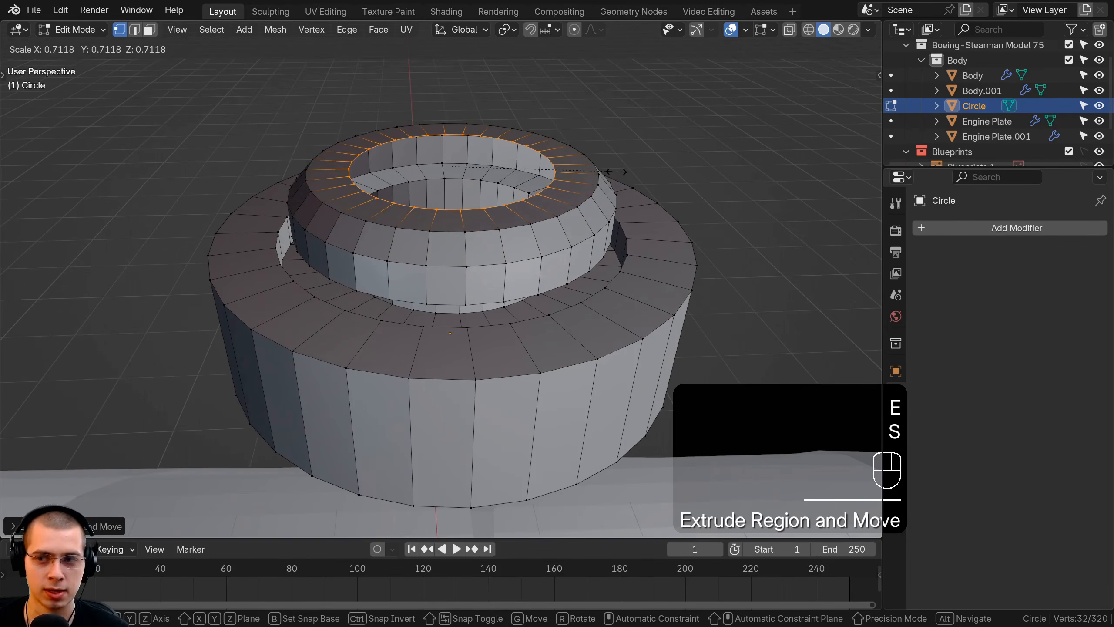
pyautogui.click(616, 171)
pyautogui.press('e')
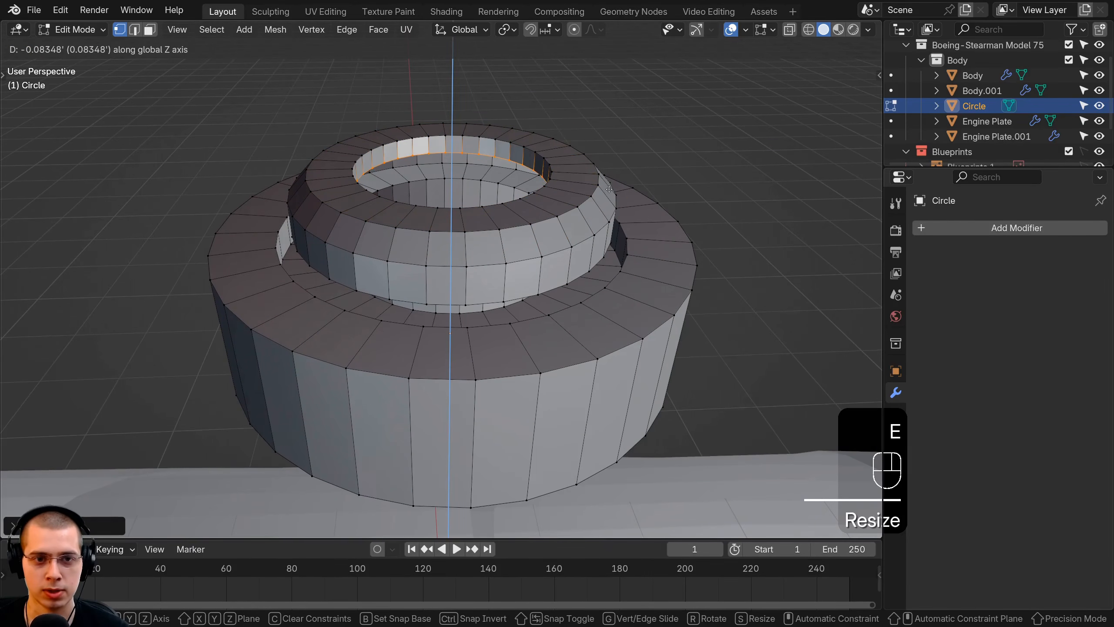
pyautogui.click(609, 189)
pyautogui.scroll(-5, 588, 167)
pyautogui.press('Tab')
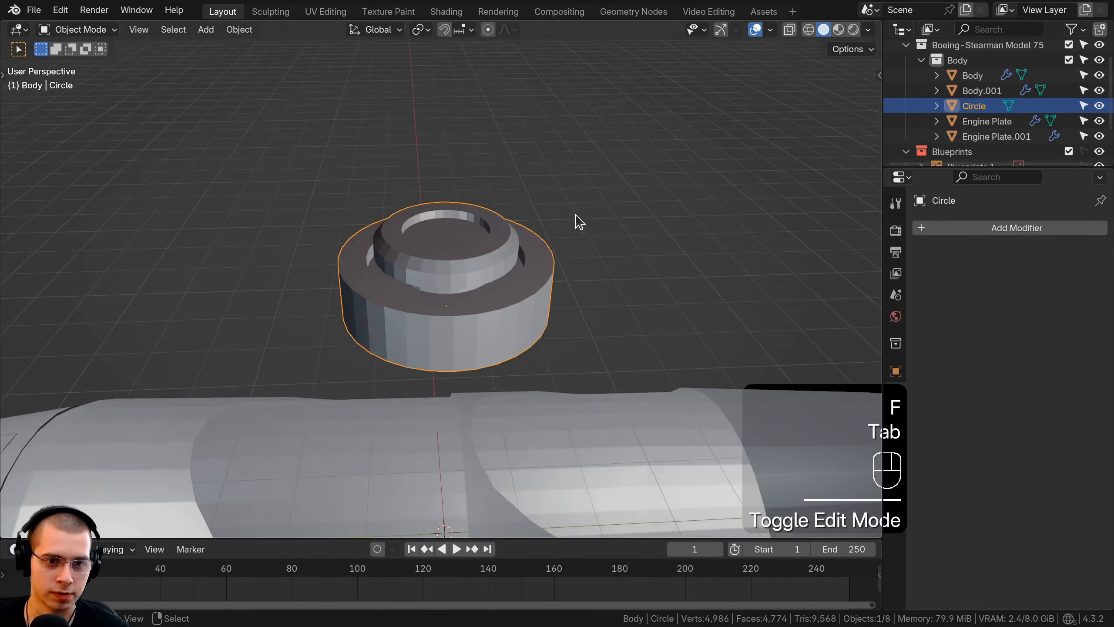
# Recalculate the normals of the whole bolt mesh to face outward.
pyautogui.moveTo(577, 222); pyautogui.dragTo(354, 269, button='middle')
pyautogui.press('Tab')
pyautogui.press('a')
pyautogui.press('a')
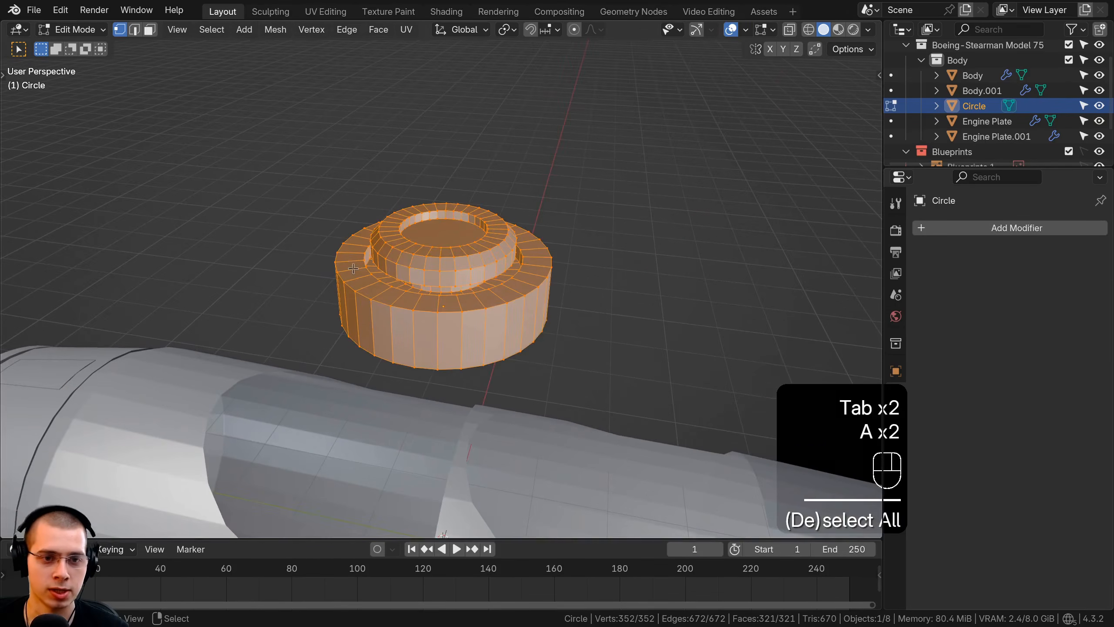
pyautogui.hotkey('shift', 'n')
pyautogui.press('Tab')
pyautogui.moveTo(459, 212); pyautogui.dragTo(517, 240, button='middle')
pyautogui.scroll(2, 517, 240)
pyautogui.press('Tab')
pyautogui.press('Tab')
pyautogui.scroll(2, 517, 240)
# Add a Bevel modifier to the bolt with 3 segments and an amount of 0.009958'.
pyautogui.click(954, 227)
pyautogui.write('bev')
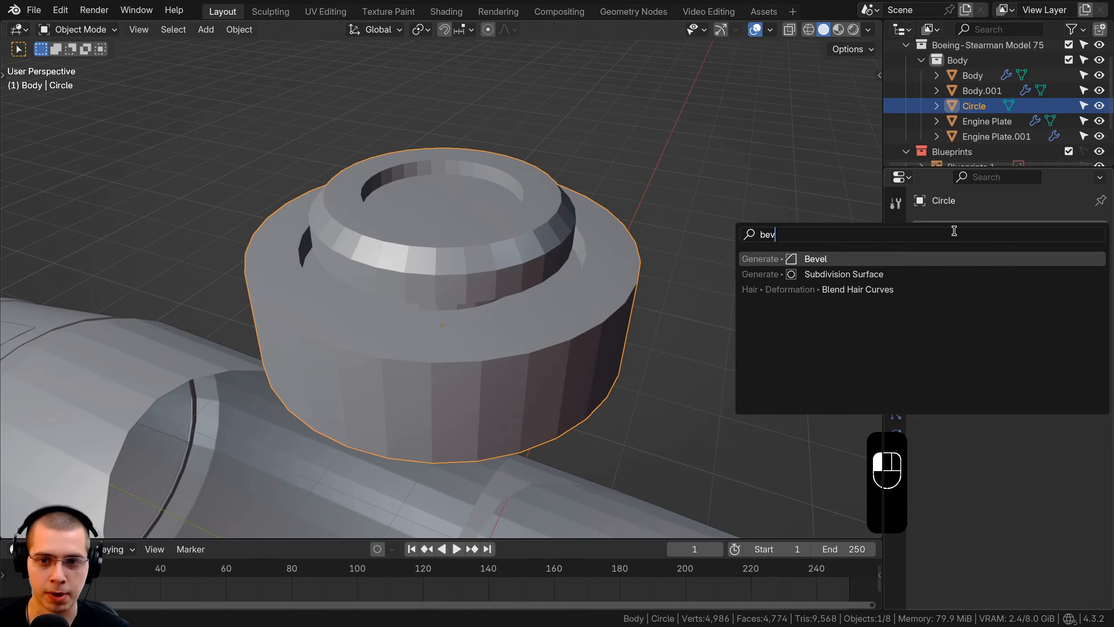
pyautogui.click(954, 257)
pyautogui.scroll(3, 809, 302)
pyautogui.scroll(2, 810, 301)
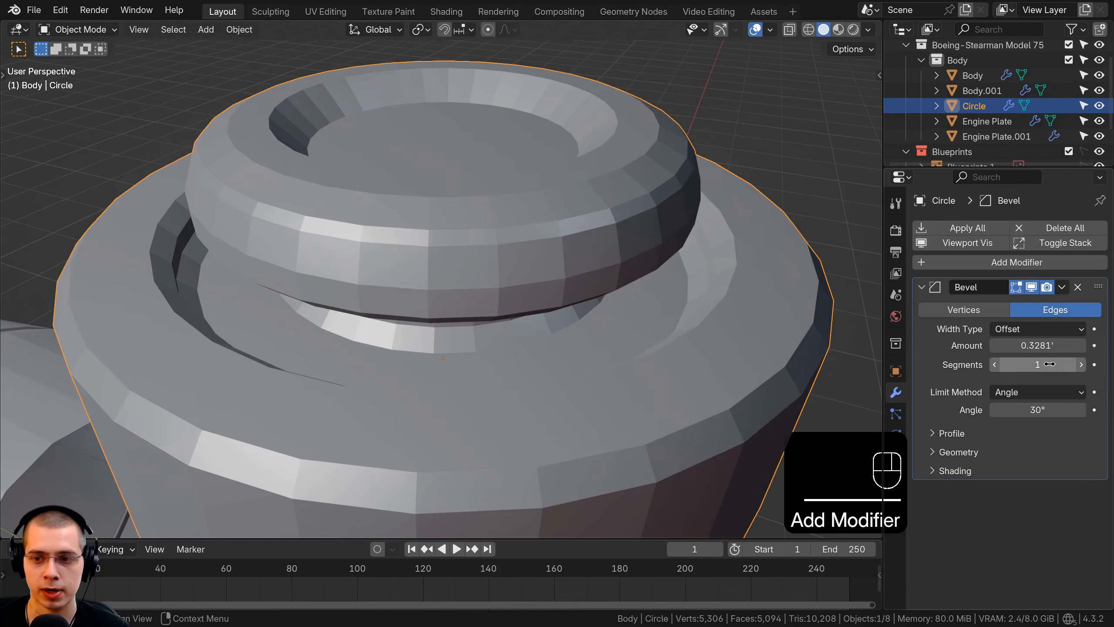
pyautogui.click(1081, 364)
pyautogui.click(1082, 365)
pyautogui.click(1037, 345)
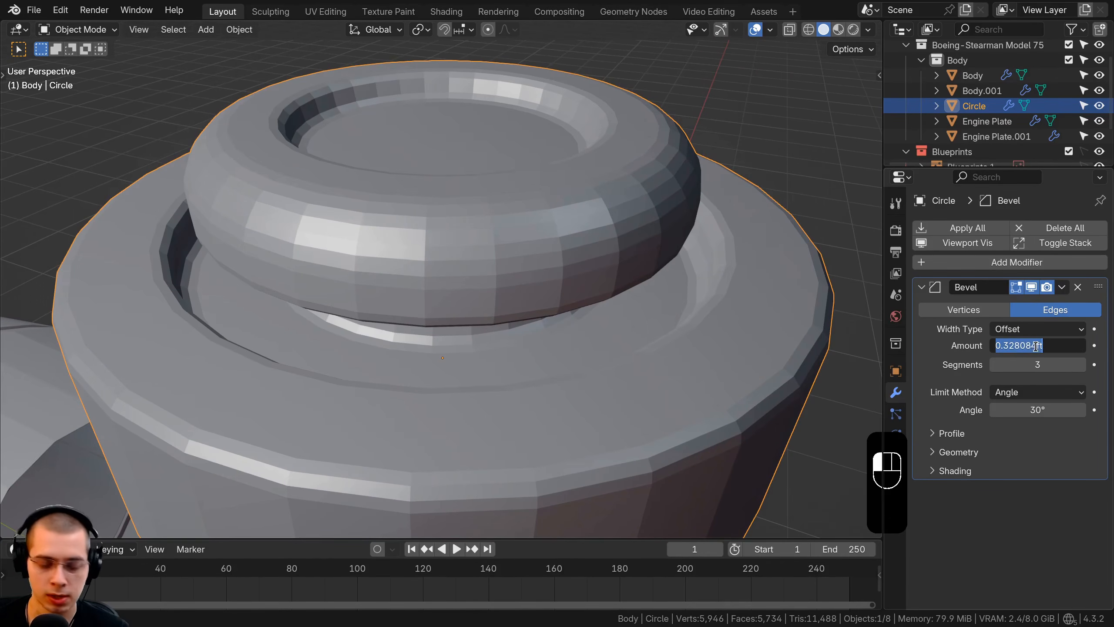
pyautogui.write('0')
pyautogui.press('Return')
pyautogui.keyDown('shift'); pyautogui.moveTo(1036, 345); pyautogui.dragTo(1046, 345); pyautogui.keyUp('shift')
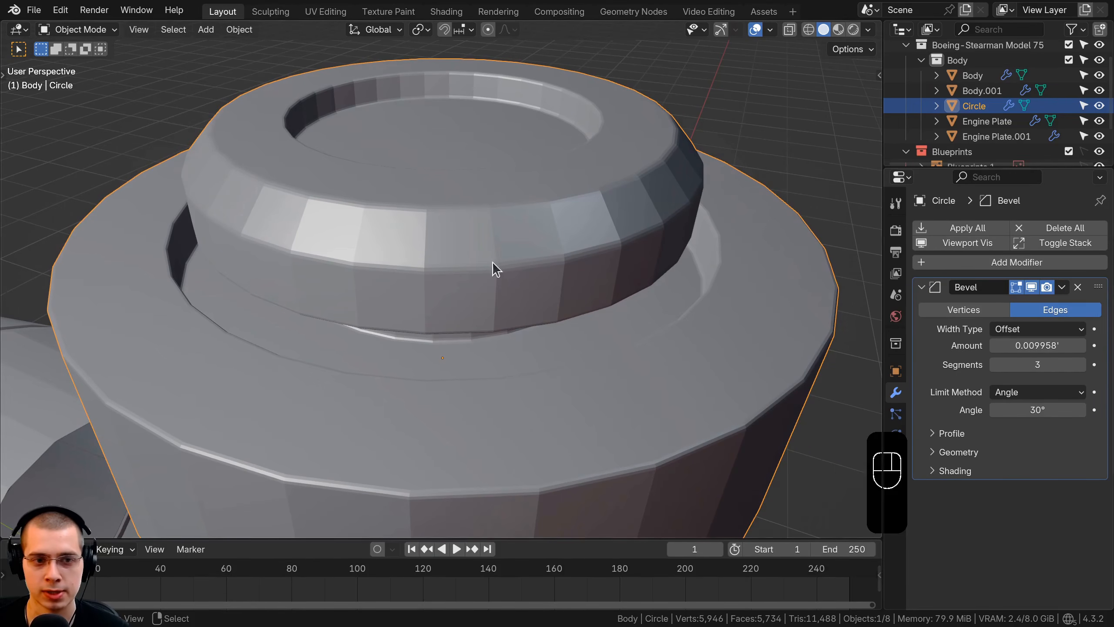
# Shade the bolt smooth and add a Weighted Normal modifier to it.
pyautogui.rightClick(486, 180)
pyautogui.click(485, 187)
pyautogui.scroll(-5, 483, 181)
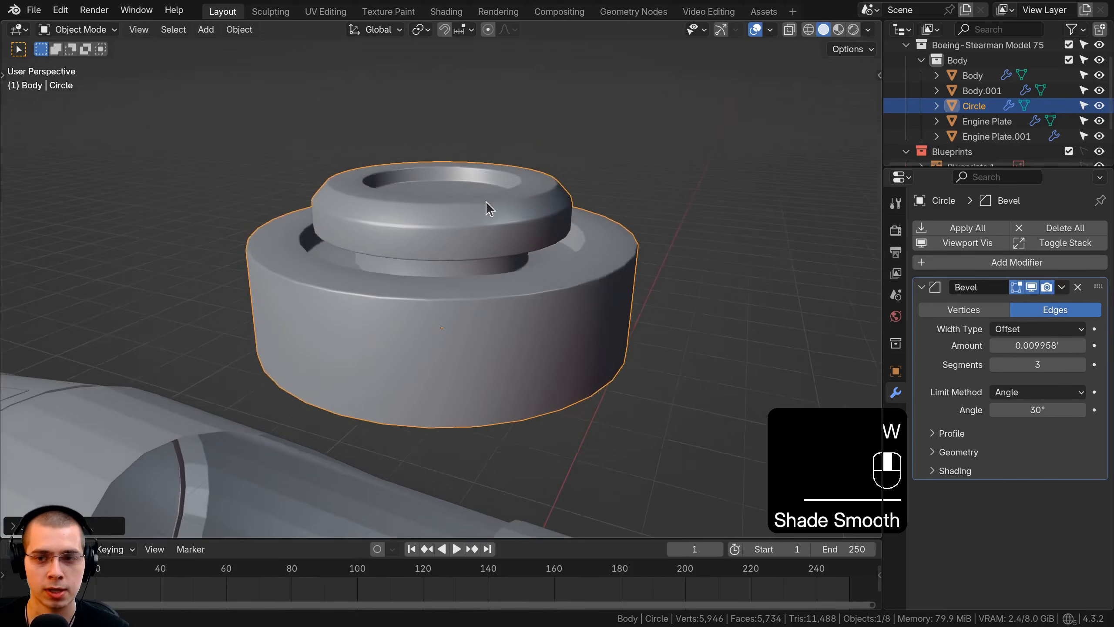
pyautogui.click(952, 266)
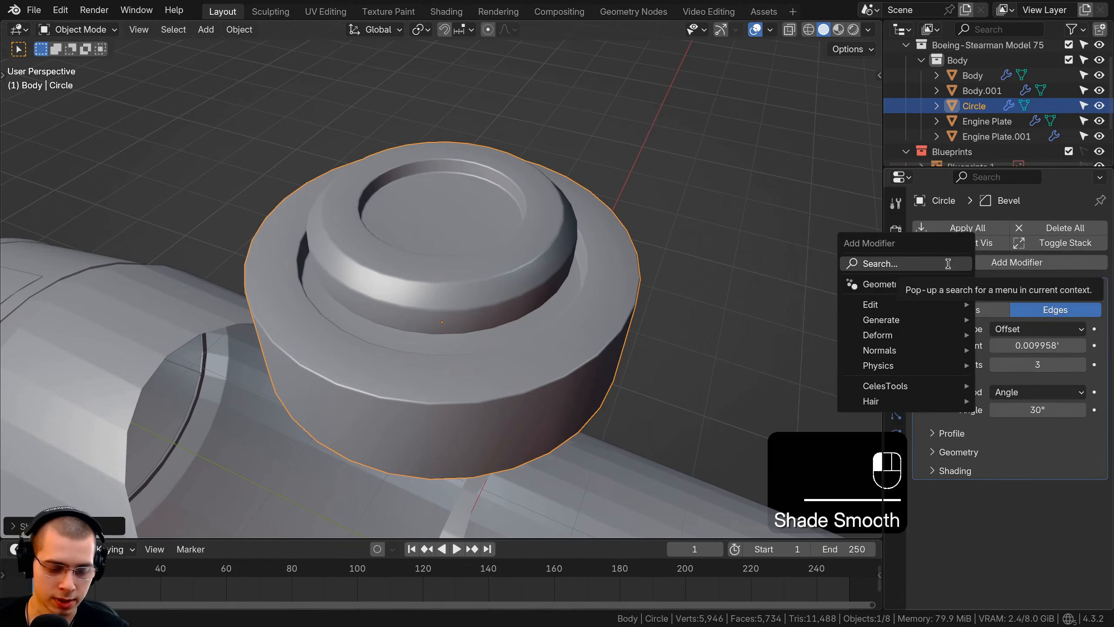
pyautogui.write('weight')
pyautogui.press('Return')
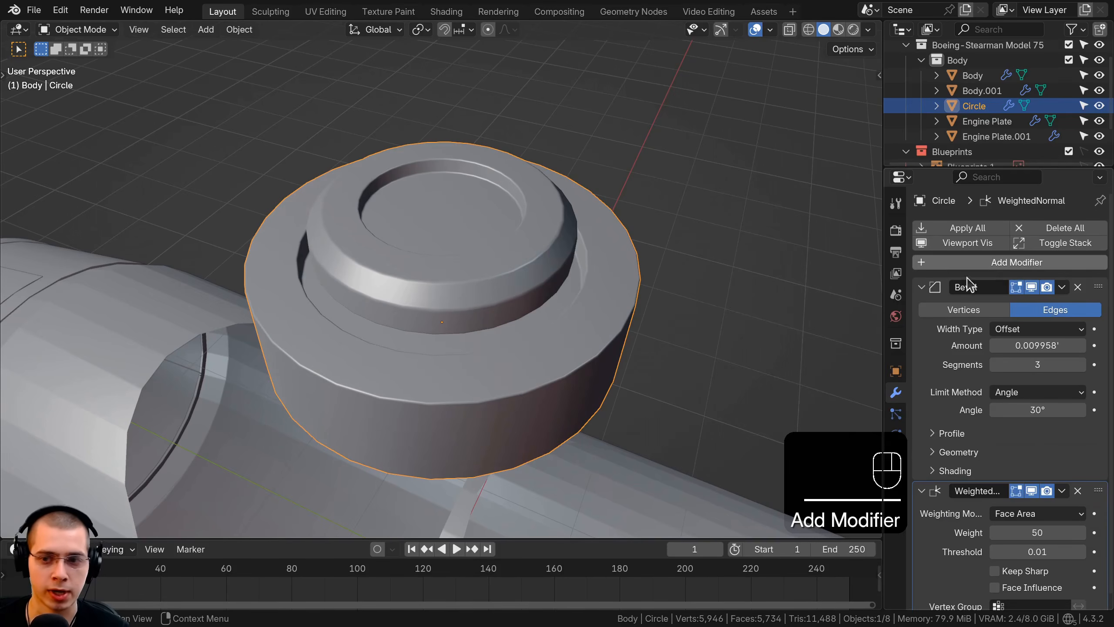
pyautogui.scroll(-2, 1055, 467)
pyautogui.scroll(-1, 329, 373)
# Scale the bolt down in two passes, applying its object transform after each one.
pyautogui.moveTo(318, 374); pyautogui.dragTo(361, 375, button='middle')
pyautogui.scroll(-4, 421, 379)
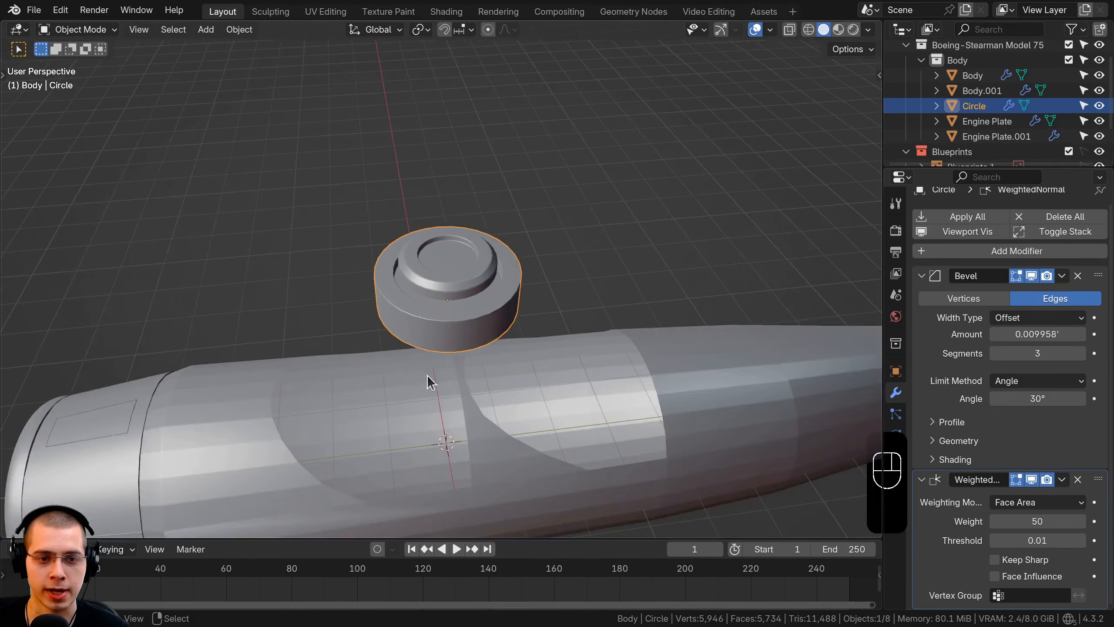
pyautogui.moveTo(428, 380); pyautogui.dragTo(416, 312, button='middle')
pyautogui.scroll(-1, 511, 219)
pyautogui.press('s')
pyautogui.keyDown('shift'); pyautogui.moveTo(488, 285); pyautogui.dragTo(509, 263, button='middle'); pyautogui.keyUp('shift')
pyautogui.click(494, 218)
pyautogui.hotkey('ctrl', 'a')
pyautogui.click(493, 219)
pyautogui.scroll(3, 498, 219)
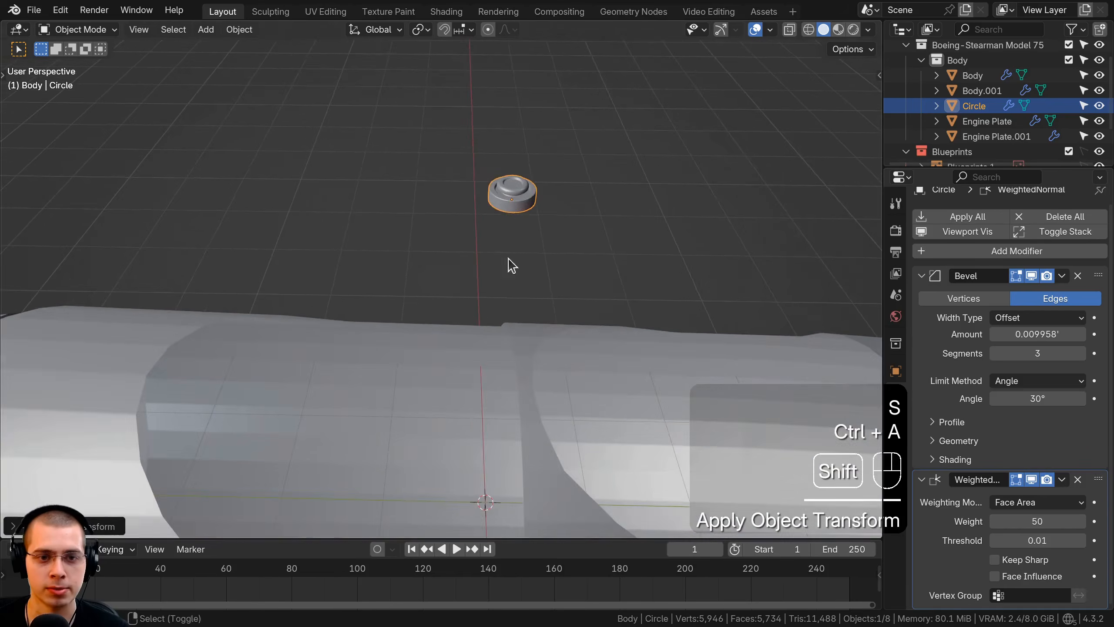
pyautogui.scroll(5, 509, 263)
pyautogui.press('s')
pyautogui.click(627, 197)
pyautogui.hotkey('ctrl', 'a')
pyautogui.click(627, 192)
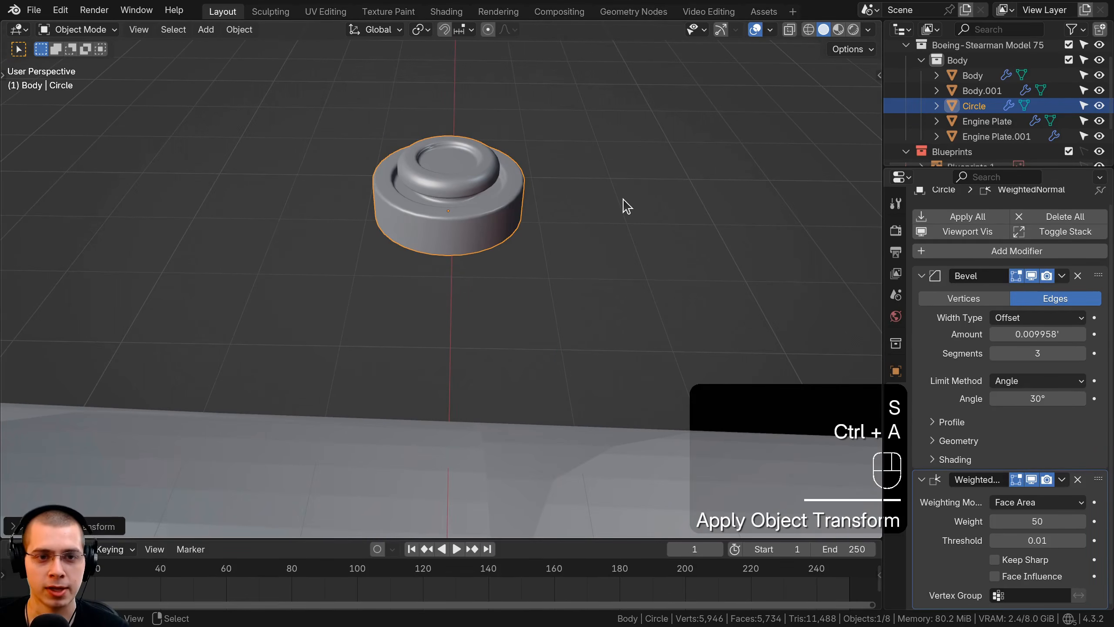
# Set the bolt's Bevel modifier amount to 0.0002'.
pyautogui.press('KP_Decimal')
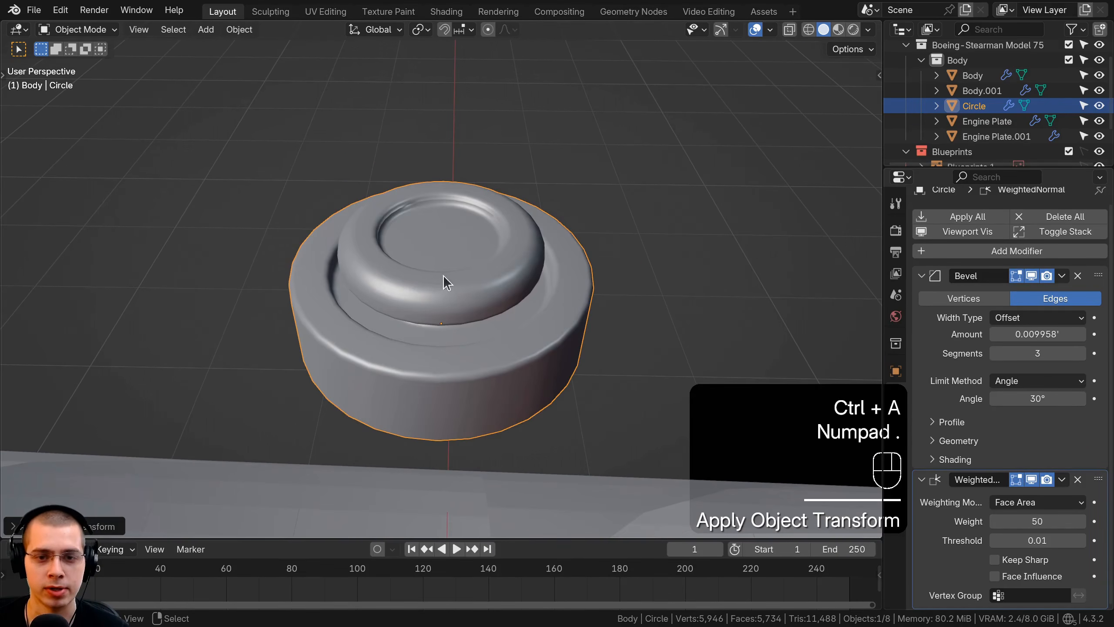
pyautogui.keyDown('shift'); pyautogui.moveTo(1037, 333); pyautogui.dragTo(992, 334); pyautogui.keyUp('shift')
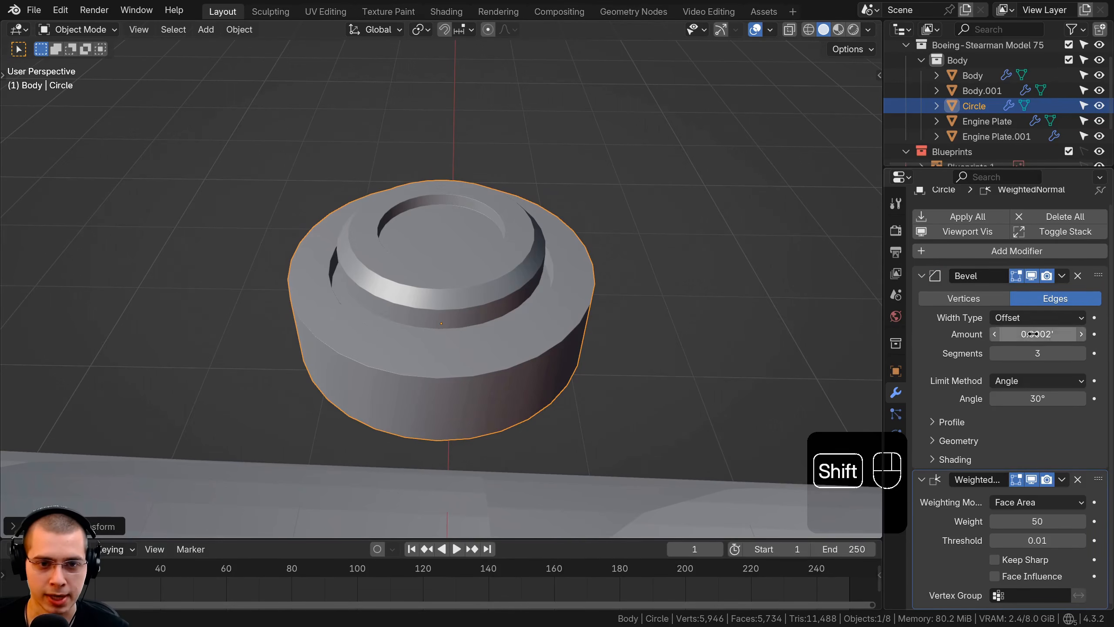
# Move the bolt close to the right side of the engine section, including moves constrained to the Z and X axes.
pyautogui.scroll(-8, 438, 346)
pyautogui.keyDown('shift'); pyautogui.moveTo(438, 346); pyautogui.dragTo(430, 204, button='middle'); pyautogui.keyUp('shift')
pyautogui.press('g')
pyautogui.rightClick(500, 203)
pyautogui.press('g')
pyautogui.click(236, 204)
pyautogui.moveTo(236, 205); pyautogui.dragTo(479, 121, button='middle')
pyautogui.press('g')
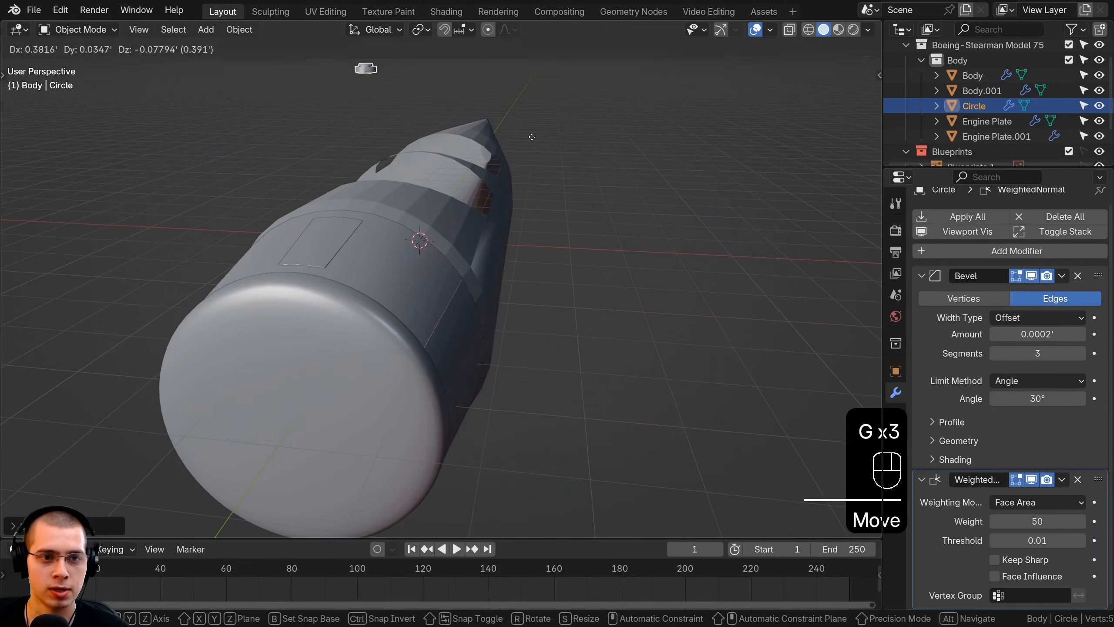
pyautogui.press('g')
pyautogui.press('z')
pyautogui.press('g')
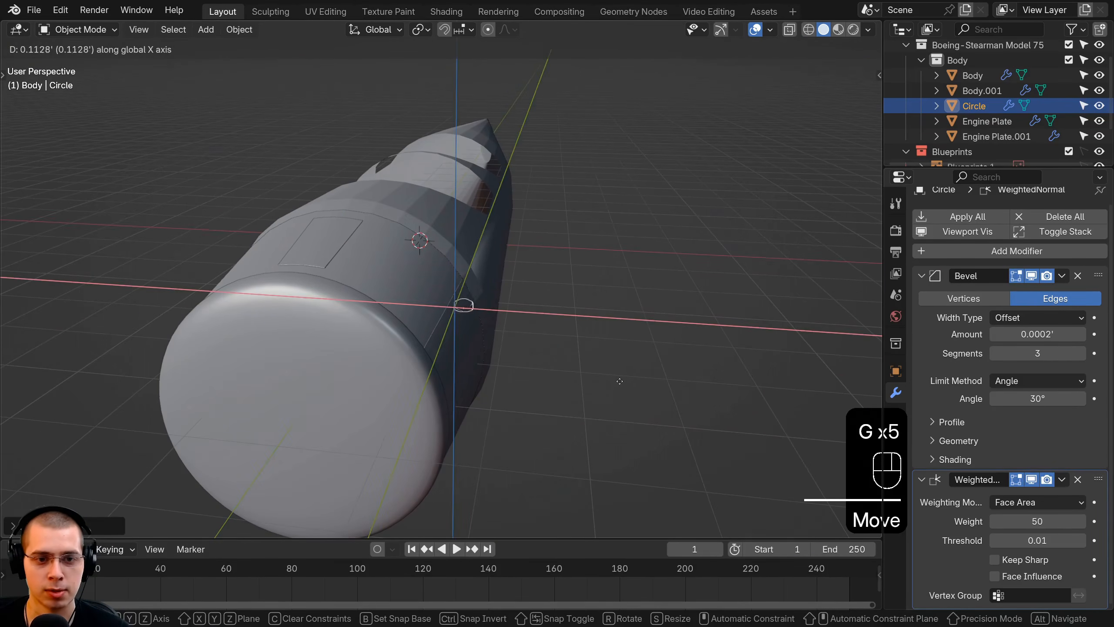
pyautogui.press('KP_Enter')
# Shift the bolt at the engine section's side and rotate it to face outward from the fuselage.
pyautogui.press('KP_3')
pyautogui.press('KP_Decimal')
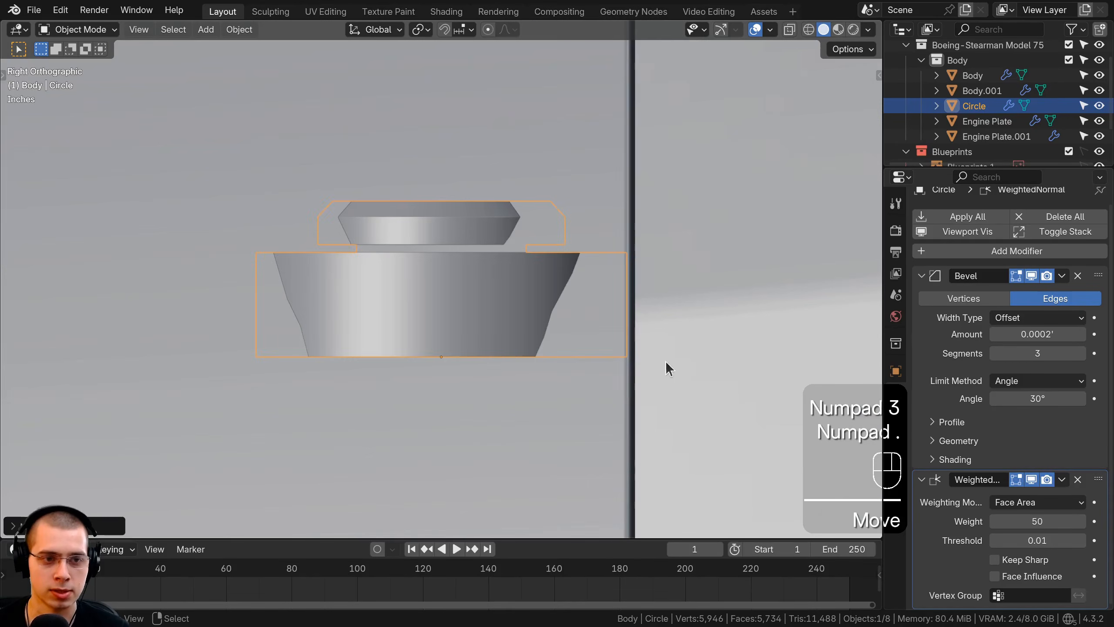
pyautogui.moveTo(666, 368); pyautogui.dragTo(622, 337, button='middle')
pyautogui.press('g')
pyautogui.click(389, 392)
pyautogui.press('r')
pyautogui.press('x')
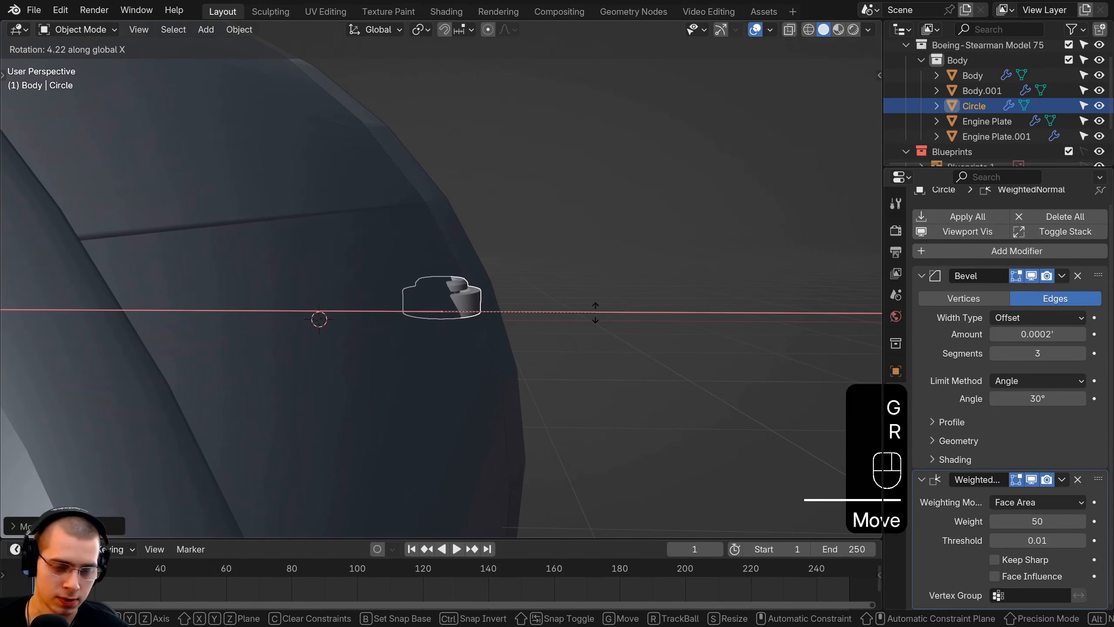
pyautogui.click(486, 432)
# Position the bolt on the fuselage side, just below the panel seam near the engine section's rear edge.
pyautogui.press('g')
pyautogui.moveTo(489, 428); pyautogui.dragTo(339, 303, button='middle')
pyautogui.click(521, 404)
pyautogui.press('g')
pyautogui.click(428, 367)
pyautogui.press('g')
pyautogui.click(406, 350)
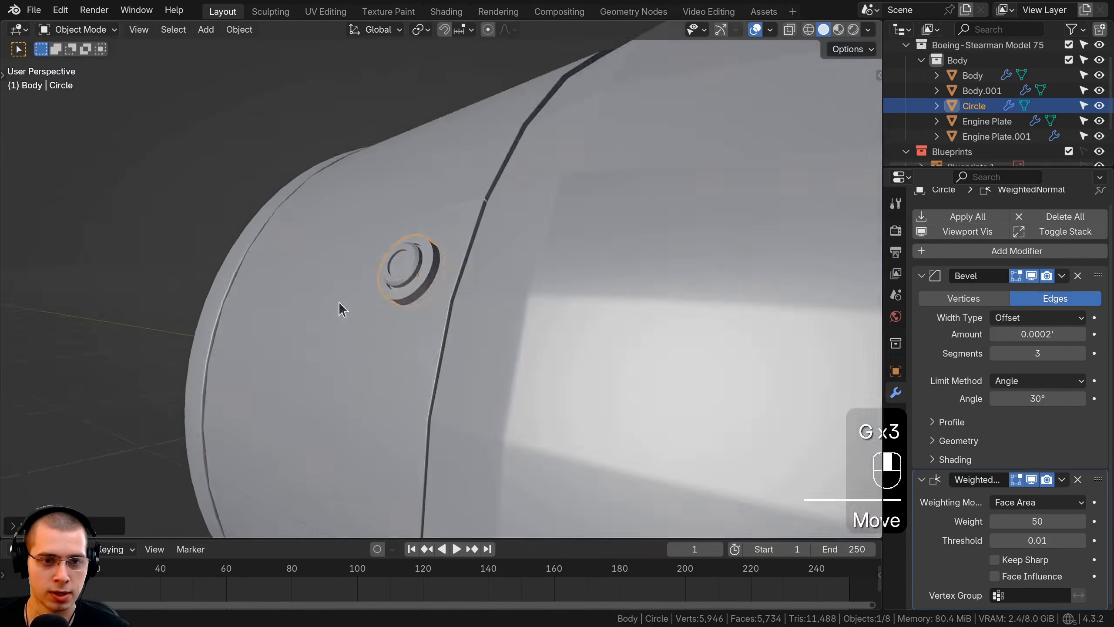
pyautogui.press('g')
pyautogui.click(452, 299)
# Rescale the bolt on the fuselage side, adjust its position and apply its scale.
pyautogui.moveTo(452, 299); pyautogui.dragTo(660, 264, button='middle')
pyautogui.press('s')
pyautogui.click(572, 274)
pyautogui.press('s')
pyautogui.click(565, 247)
pyautogui.press('g')
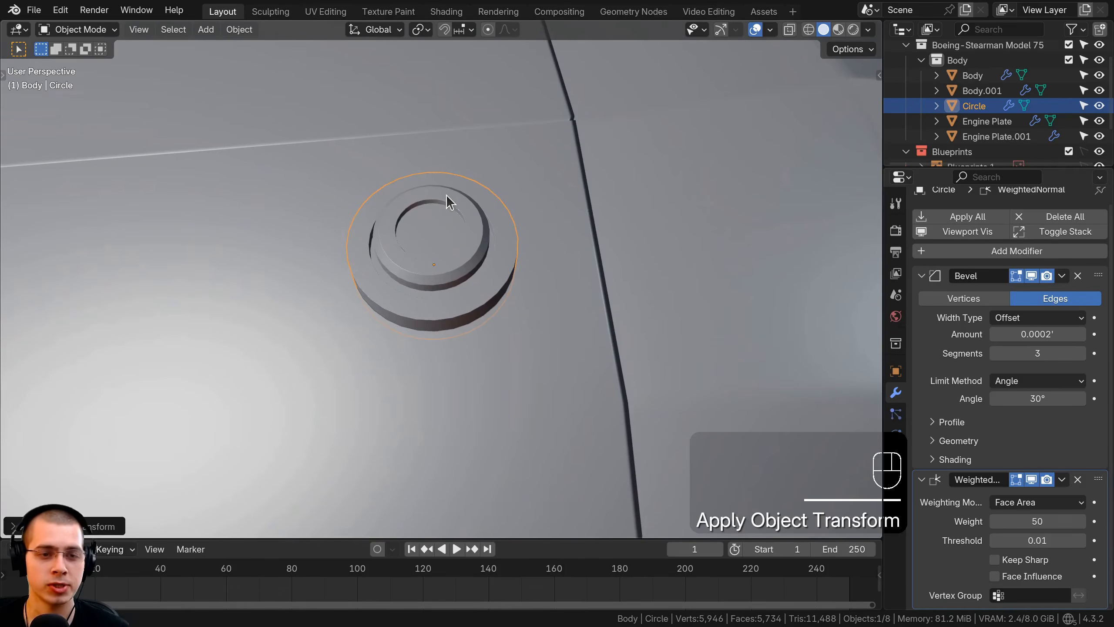
pyautogui.hotkey('ctrl', 'a')
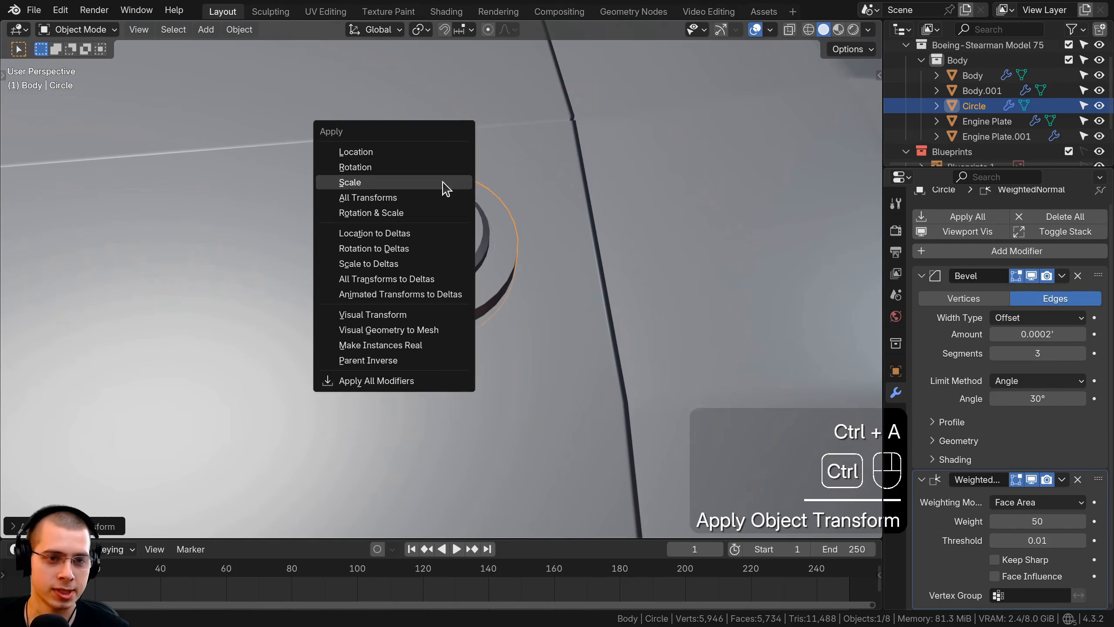
pyautogui.click(388, 181)
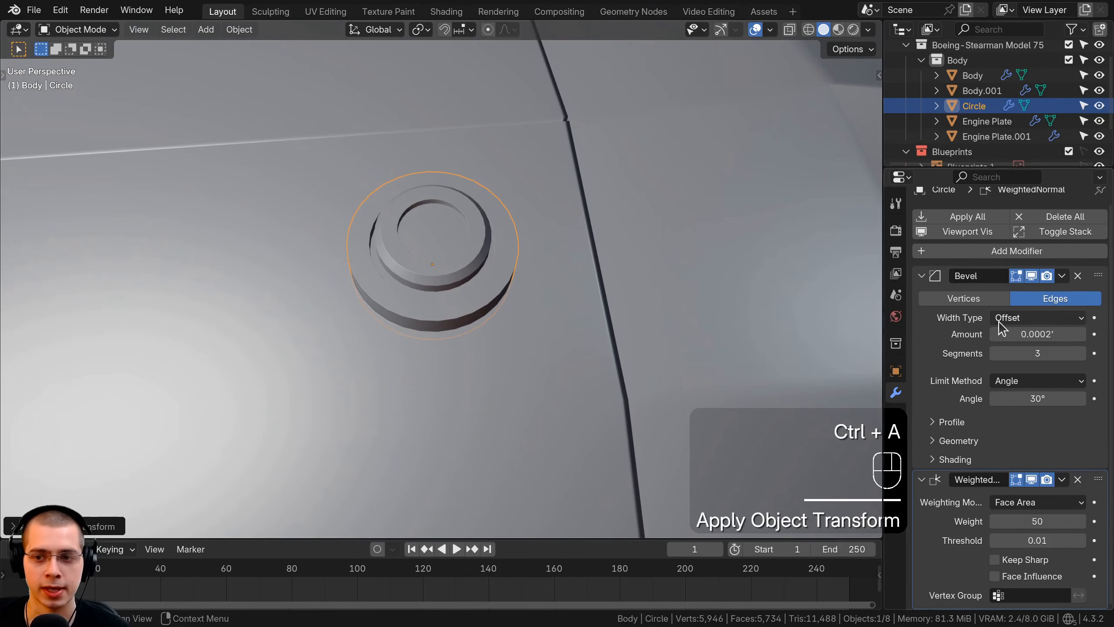
# Set the bolt's Bevel modifier amount to 0.001492'.
pyautogui.moveTo(1016, 339)
pyautogui.mouseDown()
pyautogui.moveTo(1031, 339)
pyautogui.moveTo(1022, 336)
pyautogui.mouseUp()
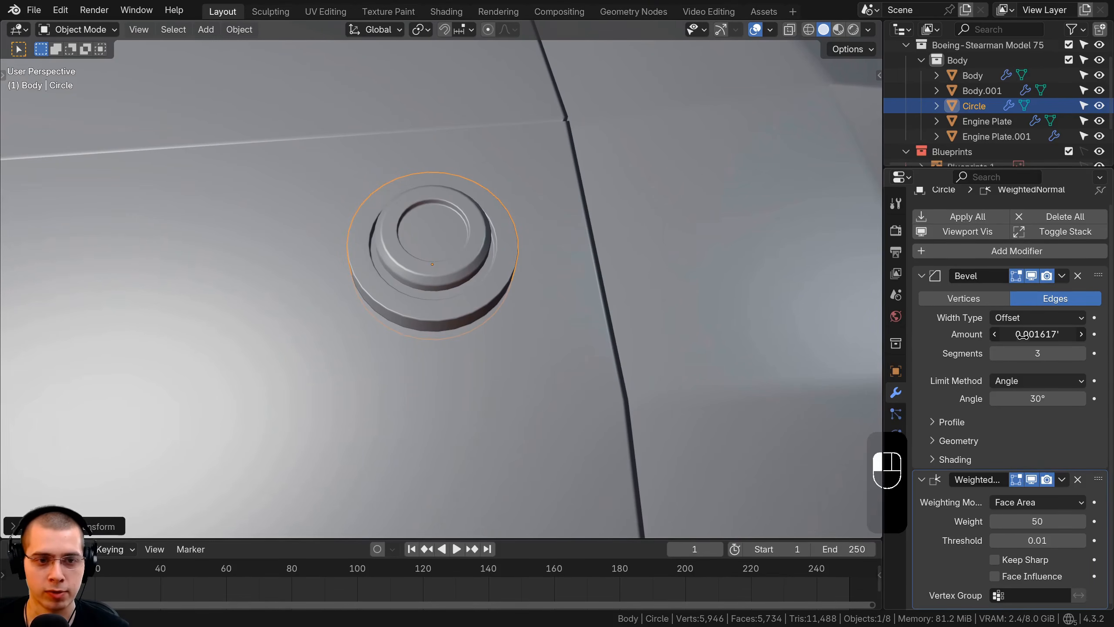
pyautogui.press('KP_5')
pyautogui.scroll(10, 520, 261)
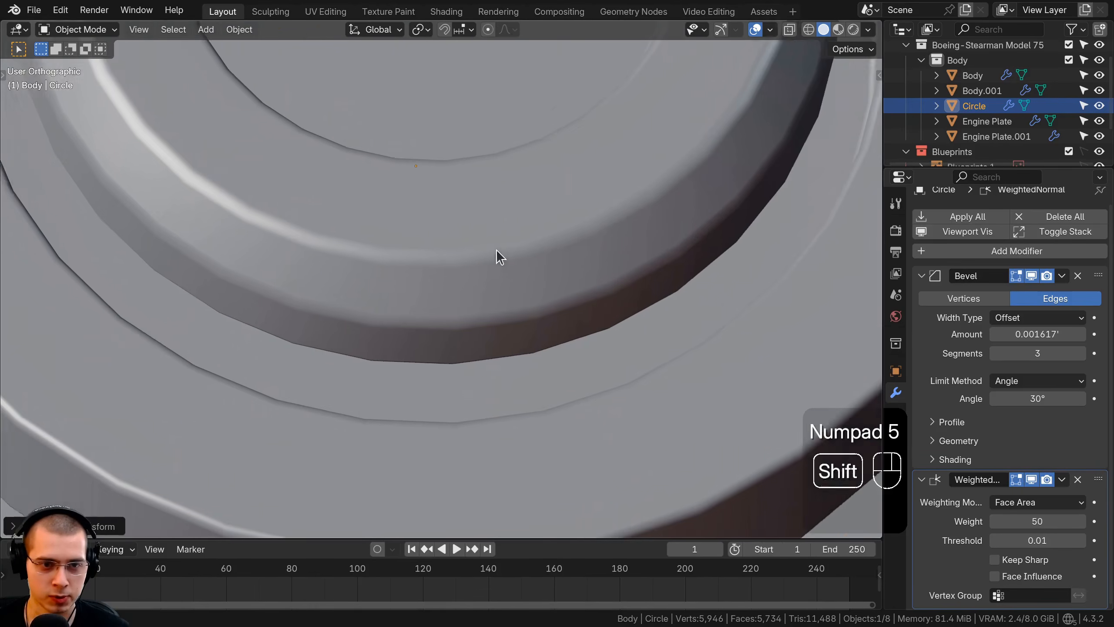
pyautogui.keyDown('shift'); pyautogui.moveTo(497, 256); pyautogui.dragTo(583, 262, button='middle'); pyautogui.keyUp('shift')
pyautogui.moveTo(1063, 334); pyautogui.dragTo(1051, 334)
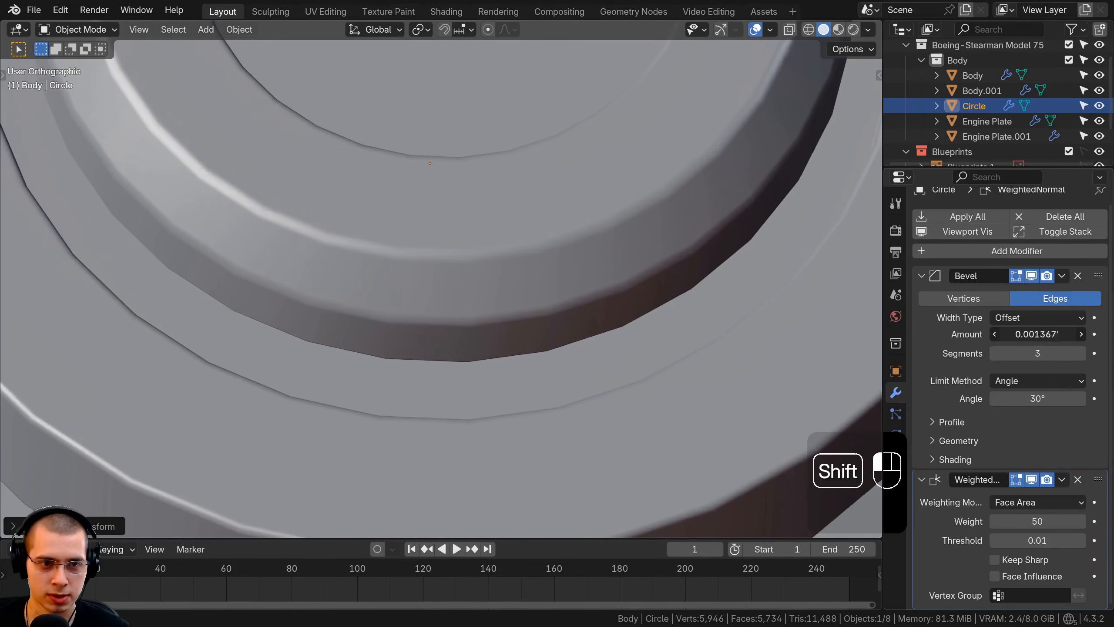
# Rename the bolt object to "Engine Cap".
pyautogui.scroll(-7, 440, 239)
pyautogui.press('a')
pyautogui.scroll(-6, 440, 239)
pyautogui.moveTo(441, 239); pyautogui.dragTo(439, 267, button='middle')
pyautogui.scroll(-5, 439, 267)
pyautogui.click(439, 267)
pyautogui.press('F2')
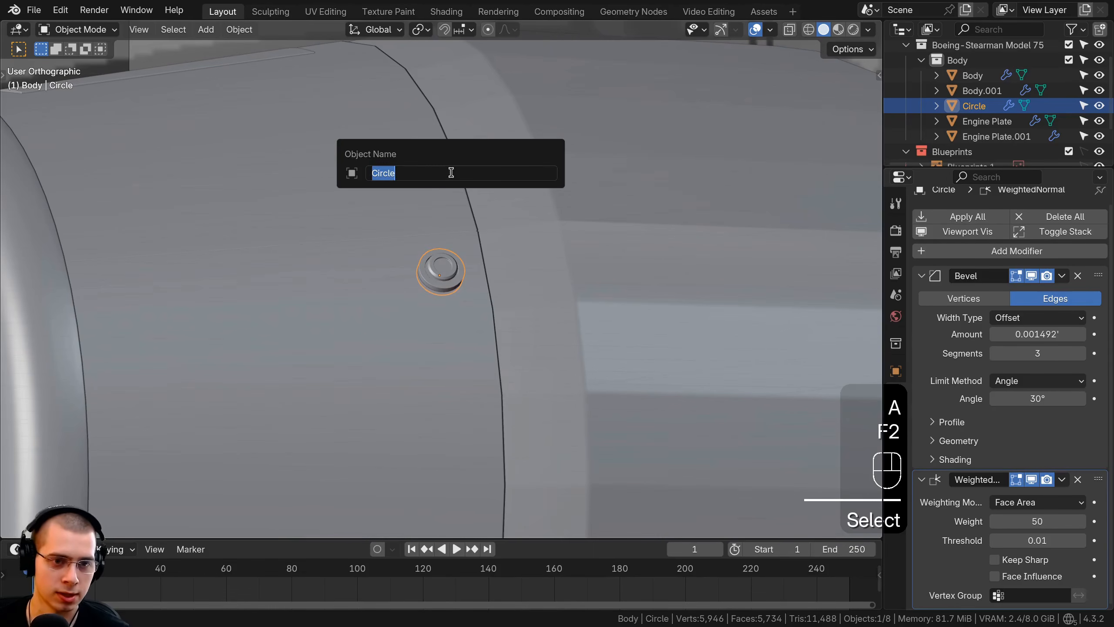
pyautogui.press('BackSpace')
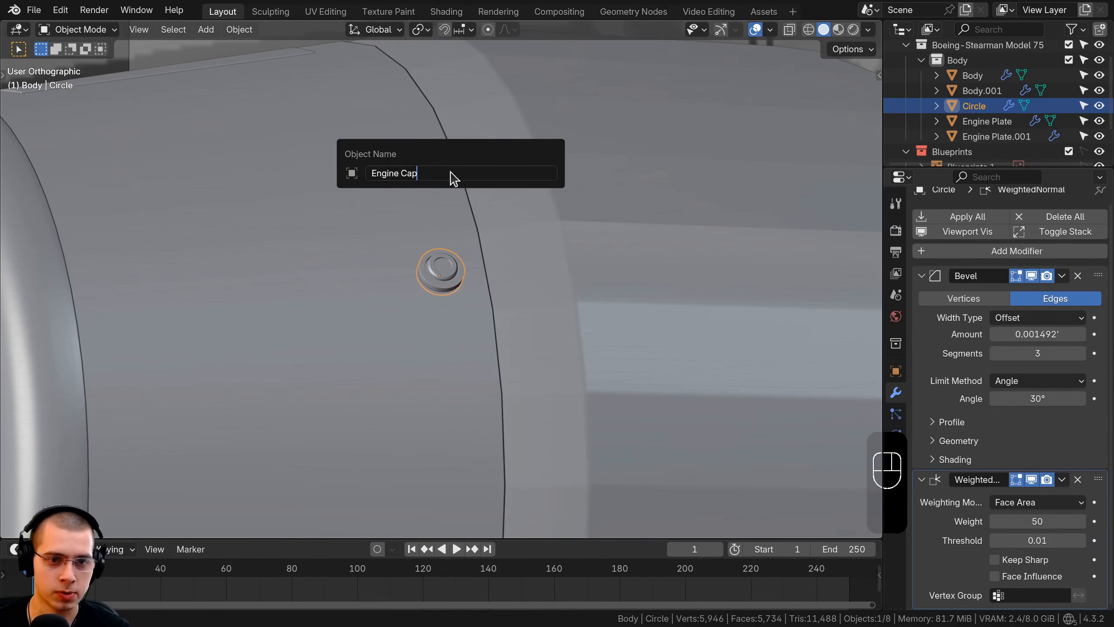
pyautogui.press('Return')
# Rename the raised panel on top of the engine section to "Engine Top Plate".
pyautogui.scroll(-4, 450, 171)
pyautogui.moveTo(449, 162); pyautogui.dragTo(535, 169, button='middle')
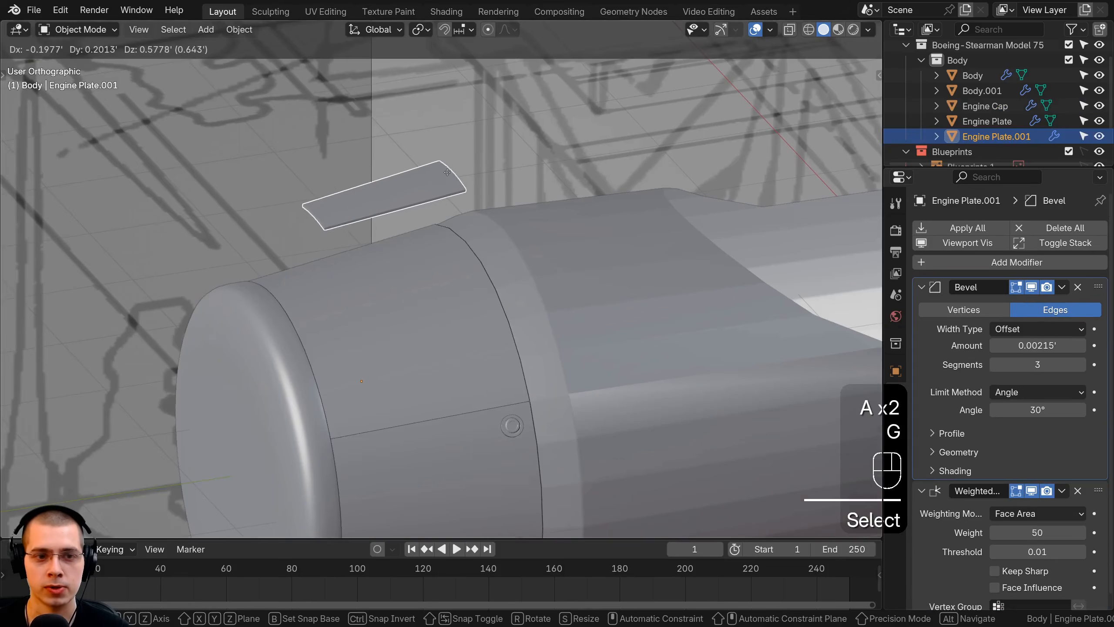
pyautogui.rightClick(448, 173)
pyautogui.keyDown('shift'); pyautogui.moveTo(450, 199); pyautogui.dragTo(495, 215, button='middle'); pyautogui.keyUp('shift')
pyautogui.scroll(1, 464, 206)
pyautogui.keyDown('shift'); pyautogui.moveTo(495, 206); pyautogui.dragTo(498, 170, button='middle'); pyautogui.keyUp('shift')
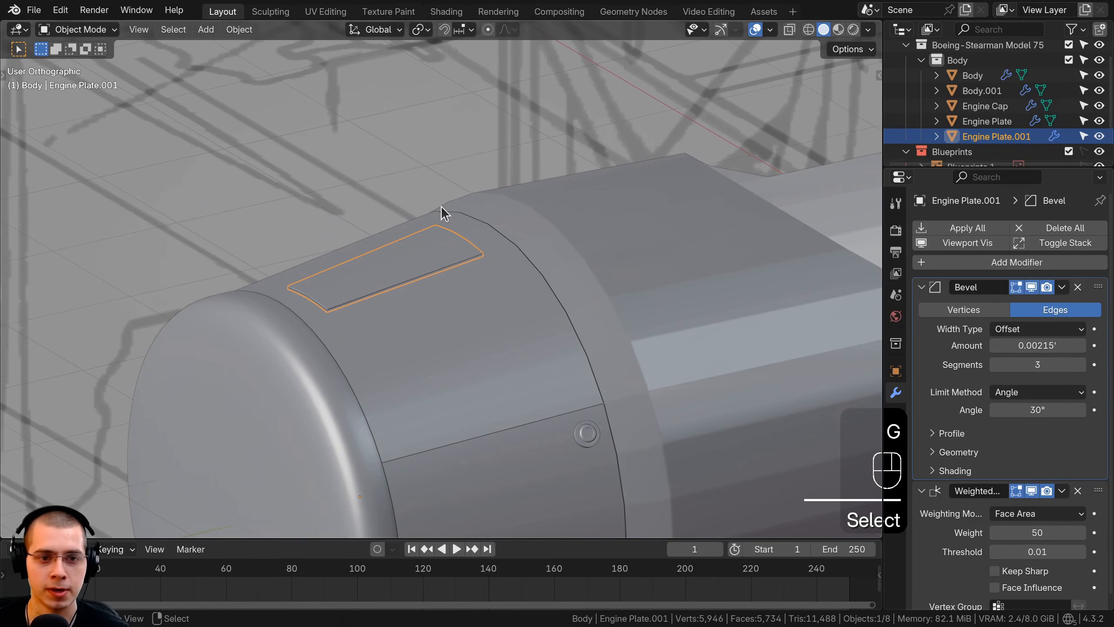
pyautogui.press('F2')
pyautogui.write('Engine Top Plate')
pyautogui.press('Return')
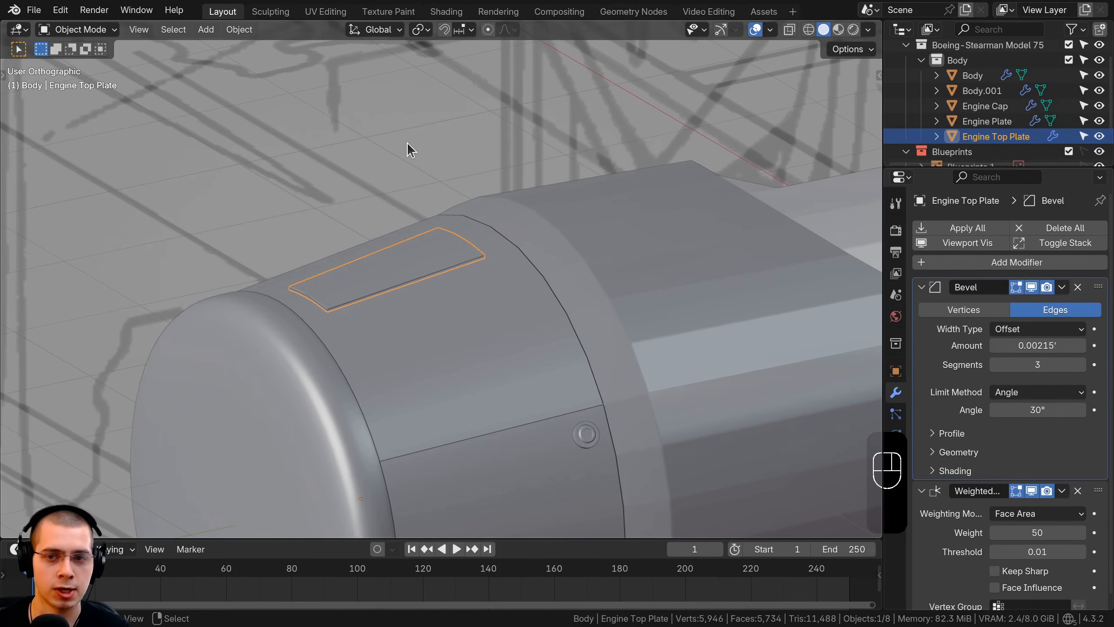
# Rename the rounded disc closing the engine end of the fuselage to "Engine Back".
pyautogui.keyDown('shift'); pyautogui.moveTo(434, 202); pyautogui.dragTo(486, 132, button='middle'); pyautogui.keyUp('shift')
pyautogui.scroll(-1, 486, 132)
pyautogui.click(481, 140)
pyautogui.press('g')
pyautogui.press('g')
pyautogui.rightClick(475, 171)
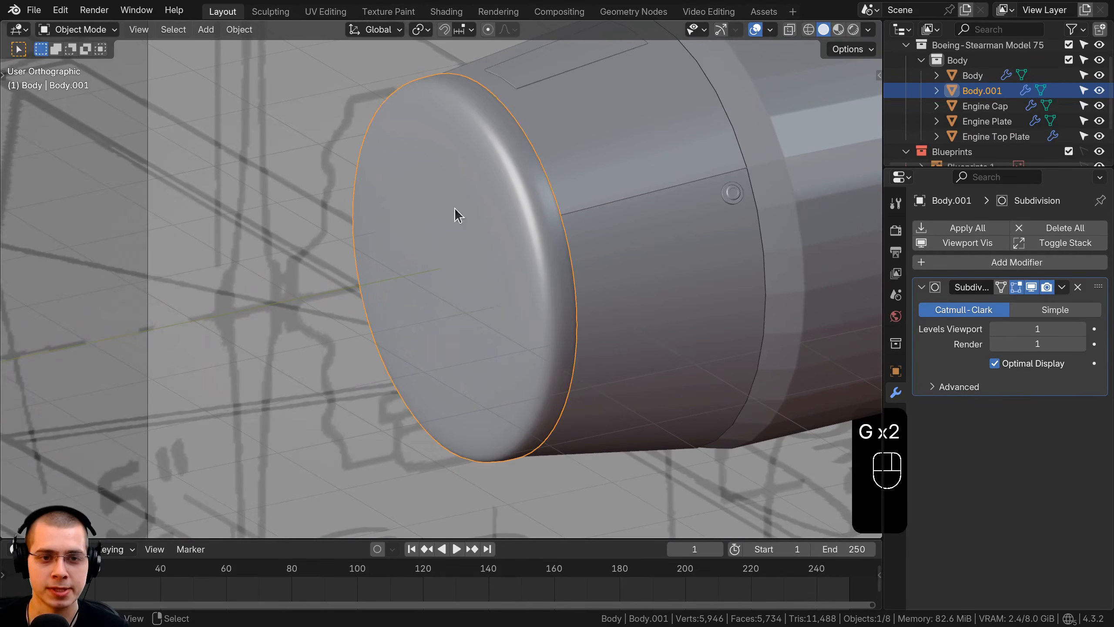
pyautogui.moveTo(455, 207); pyautogui.dragTo(491, 133, button='middle')
pyautogui.press('F2')
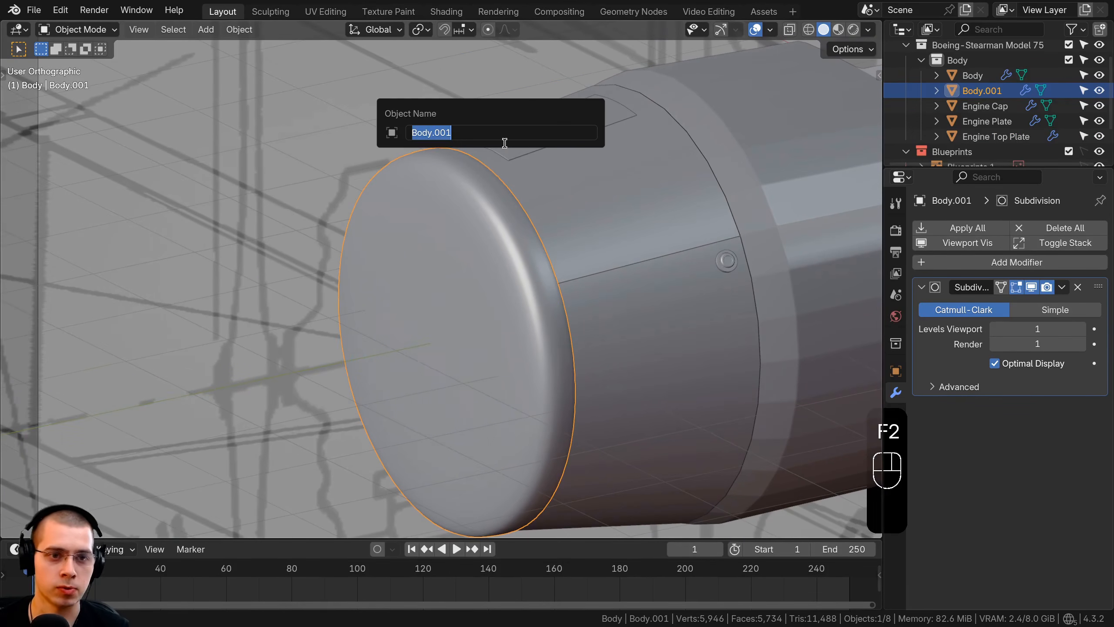
pyautogui.write('Engine Back')
pyautogui.press('Return')
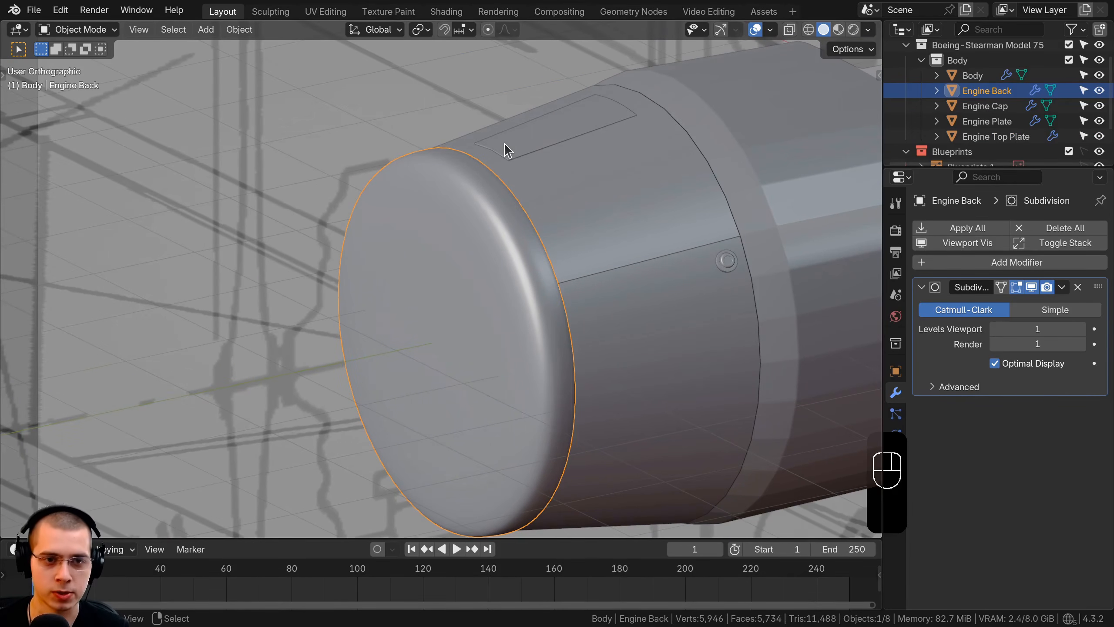
# Deselect everything and examine the fuselage surface between the engine section and the cockpit openings.
pyautogui.scroll(-4, 505, 147)
pyautogui.press('a')
pyautogui.moveTo(506, 148); pyautogui.dragTo(444, 198, button='middle')
pyautogui.press('Tab')
pyautogui.press('Tab')
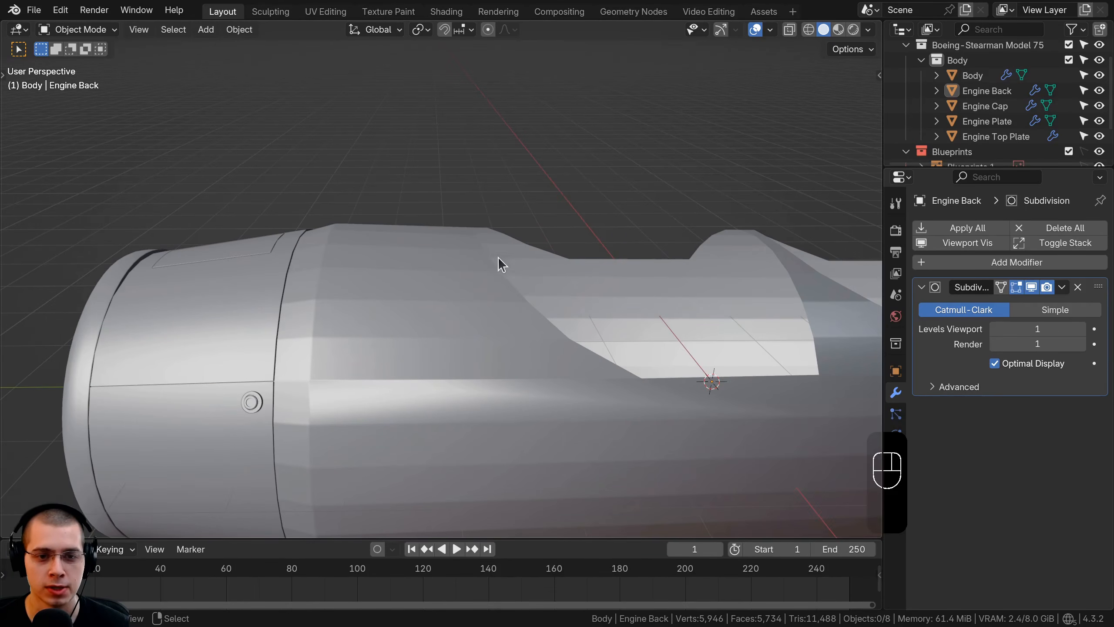
pyautogui.moveTo(497, 261); pyautogui.dragTo(476, 143, button='middle')
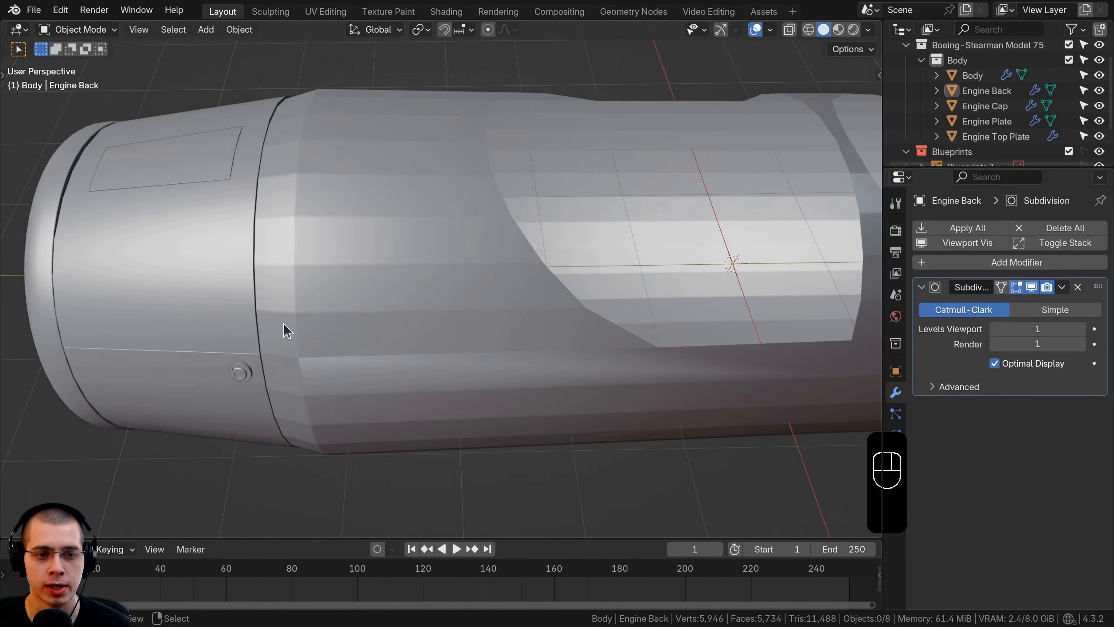
pyautogui.scroll(-3, 284, 323)
pyautogui.keyDown('shift'); pyautogui.moveTo(284, 323); pyautogui.dragTo(356, 322, button='middle'); pyautogui.keyUp('shift')
pyautogui.keyDown('shift'); pyautogui.moveTo(327, 289); pyautogui.dragTo(665, 319, button='middle'); pyautogui.keyUp('shift')
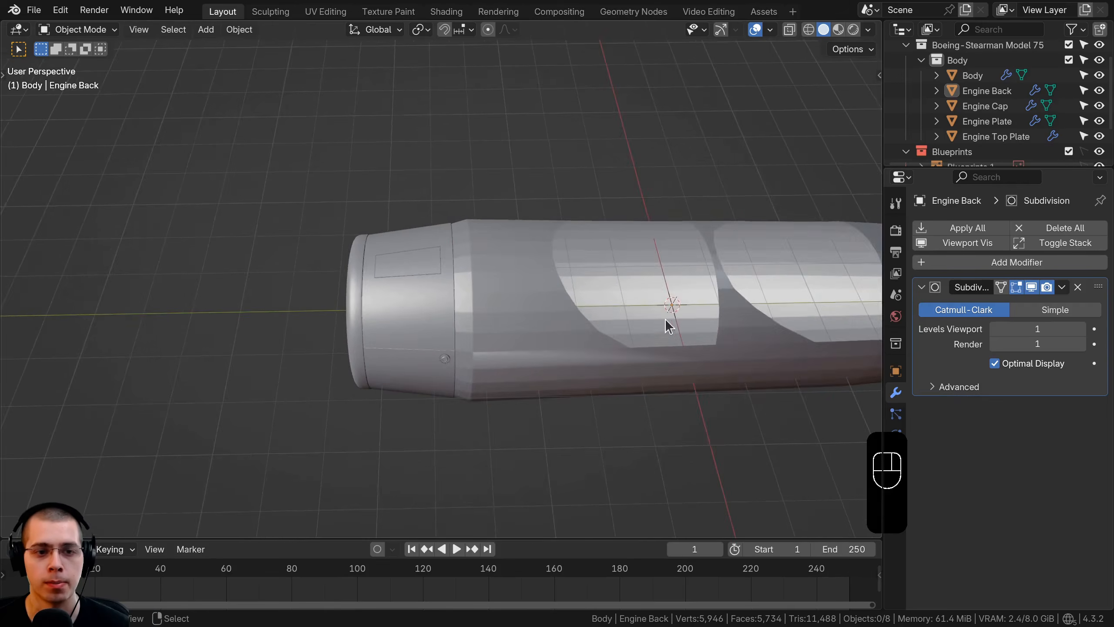
pyautogui.scroll(2, 532, 313)
# Duplicate the Body's upper faces between the engine section and the front cockpit opening in place and separate them into a new object.
pyautogui.click(521, 218)
pyautogui.press('Tab')
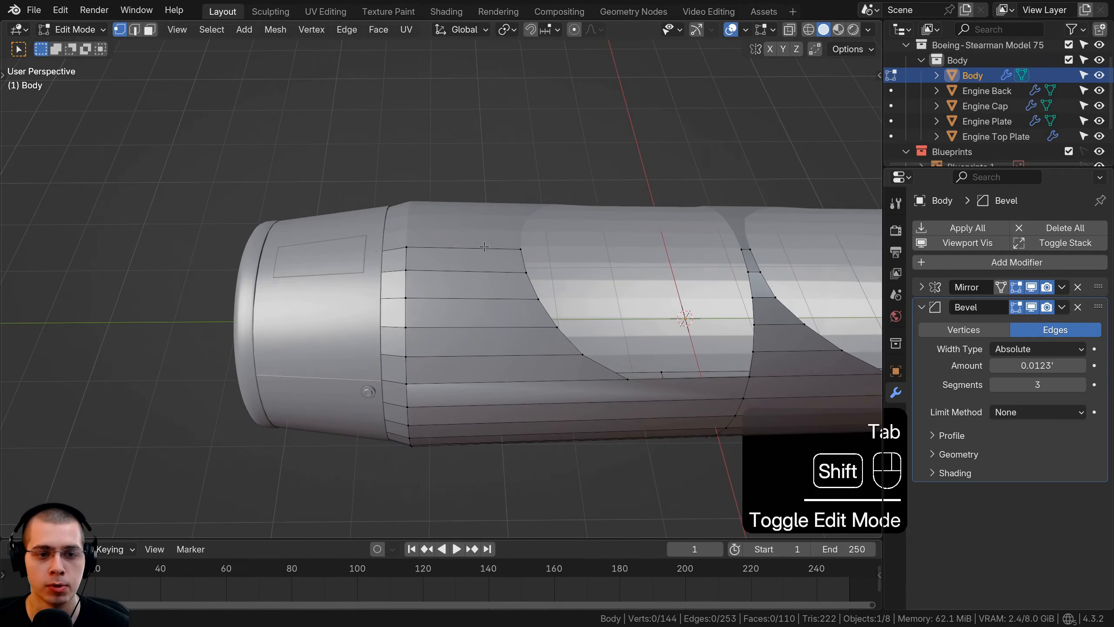
pyautogui.scroll(2, 482, 254)
pyautogui.keyDown('shift'); pyautogui.moveTo(496, 262); pyautogui.dragTo(480, 176, button='middle'); pyautogui.keyUp('shift')
pyautogui.press('3')
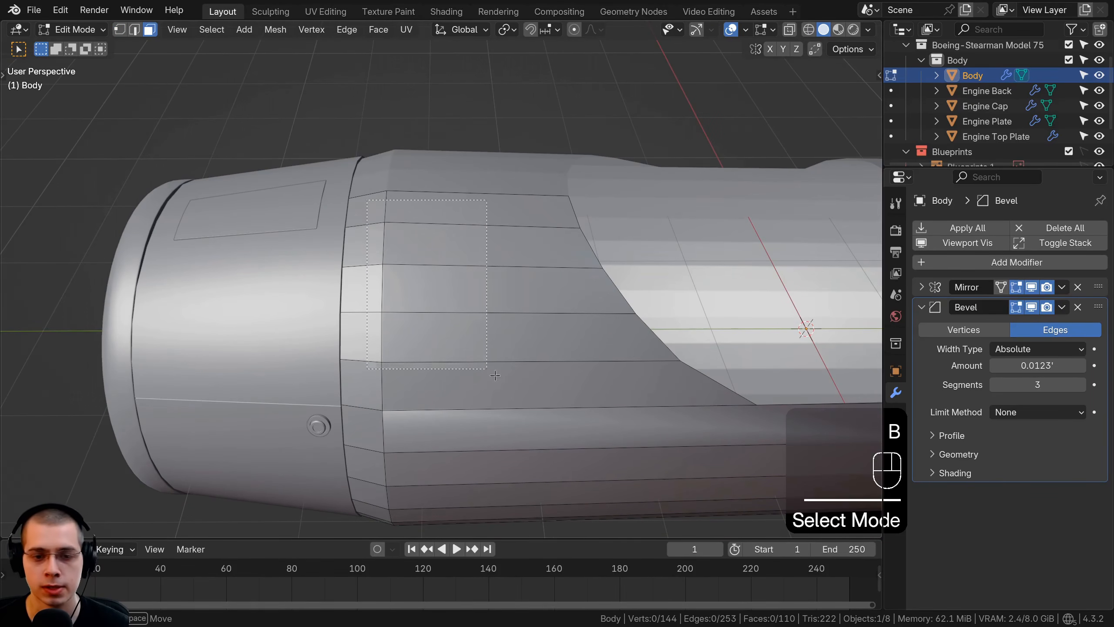
pyautogui.moveTo(495, 376); pyautogui.dragTo(532, 397)
pyautogui.keyDown('shift'); pyautogui.moveTo(511, 343); pyautogui.dragTo(500, 281, button='middle'); pyautogui.keyUp('shift')
pyautogui.hotkey('shift', 'd')
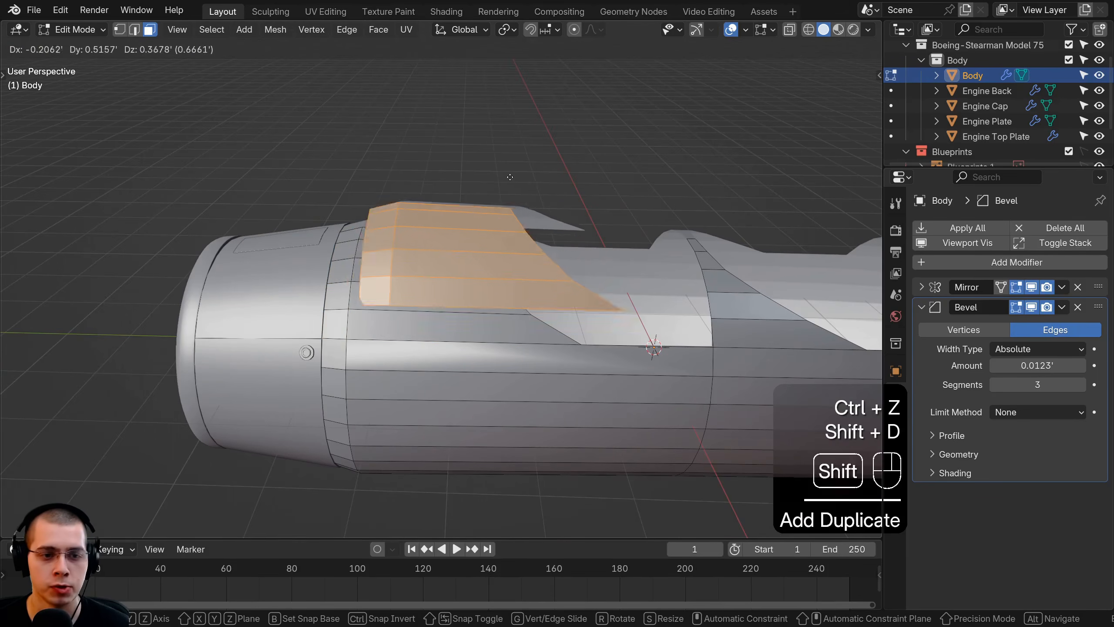
pyautogui.rightClick(510, 176)
pyautogui.scroll(2, 485, 202)
pyautogui.press('p')
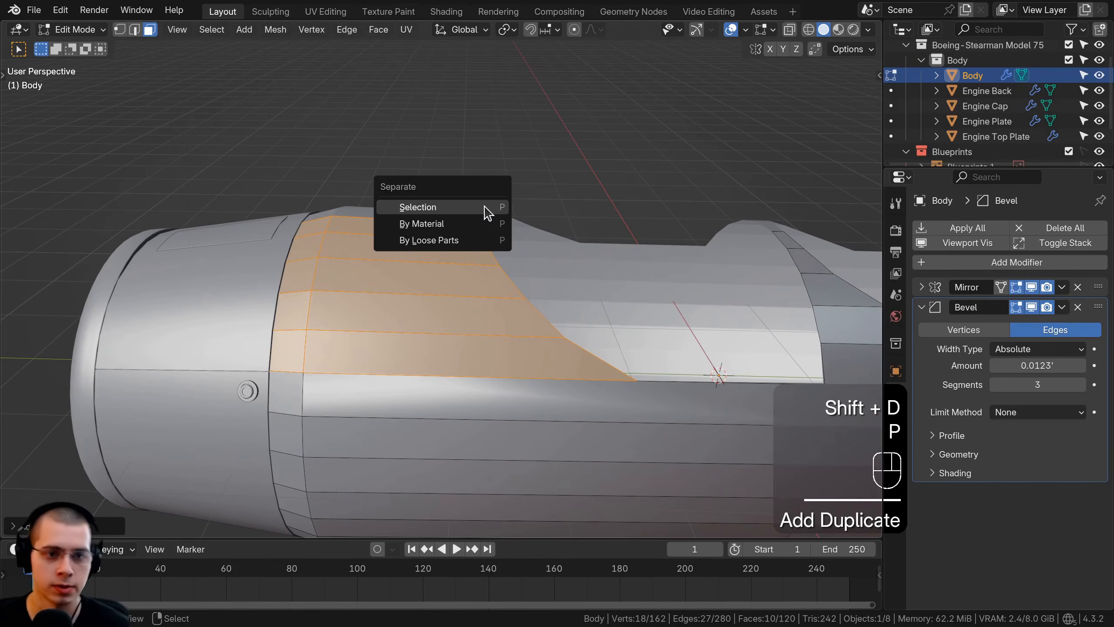
pyautogui.click(476, 207)
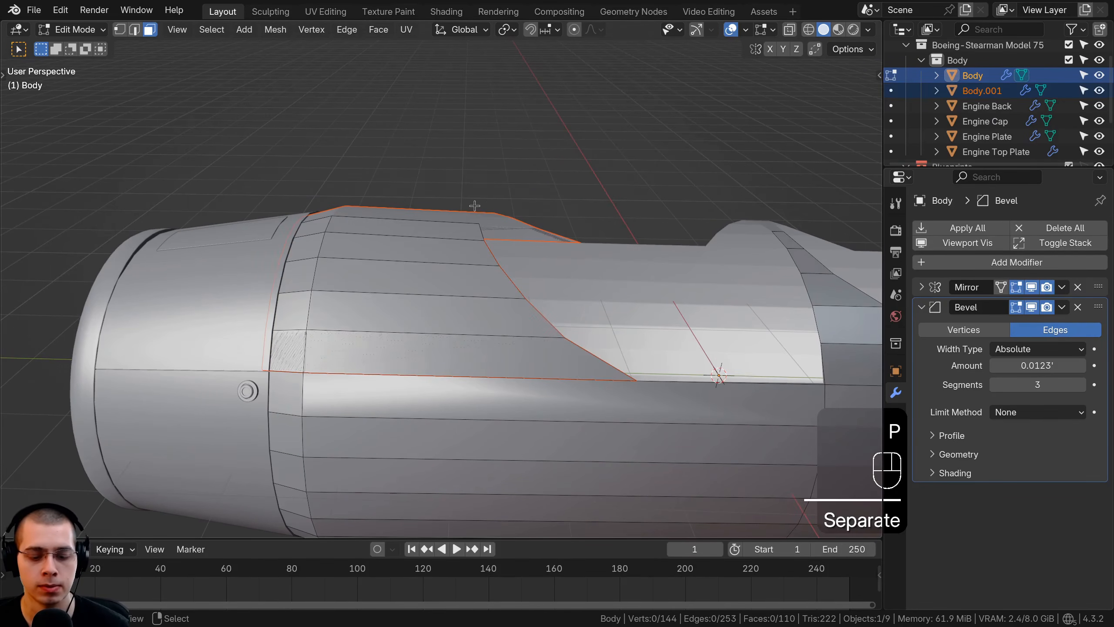
# Remove the Bevel modifier from the separated panel and apply its Mirror modifier.
pyautogui.press('Tab')
pyautogui.click(431, 243)
pyautogui.press('g')
pyautogui.rightClick(536, 173)
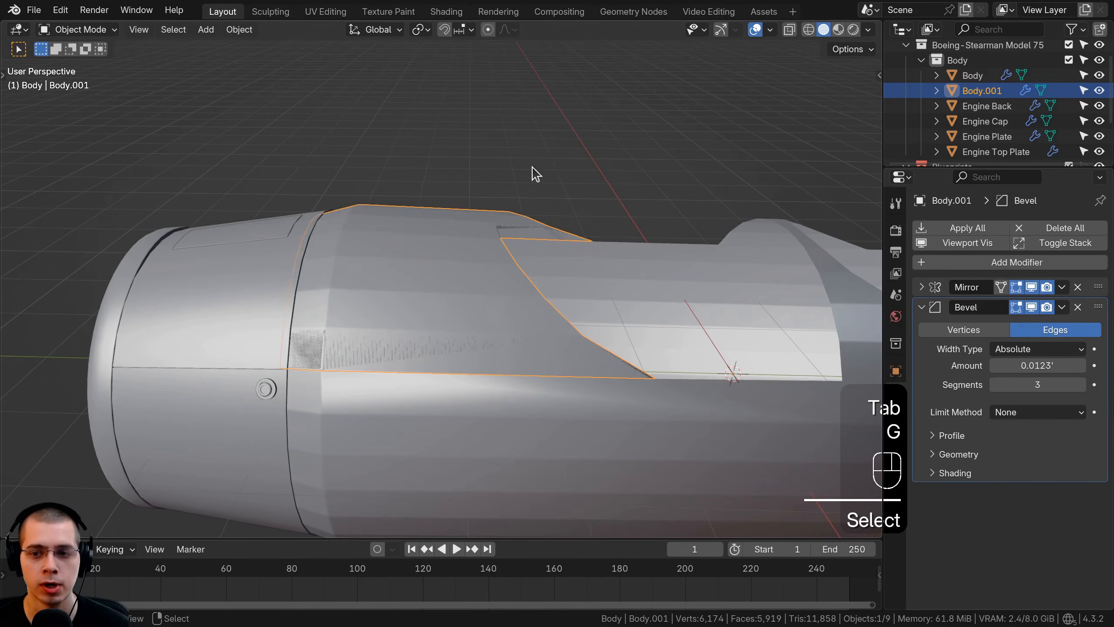
pyautogui.click(1079, 307)
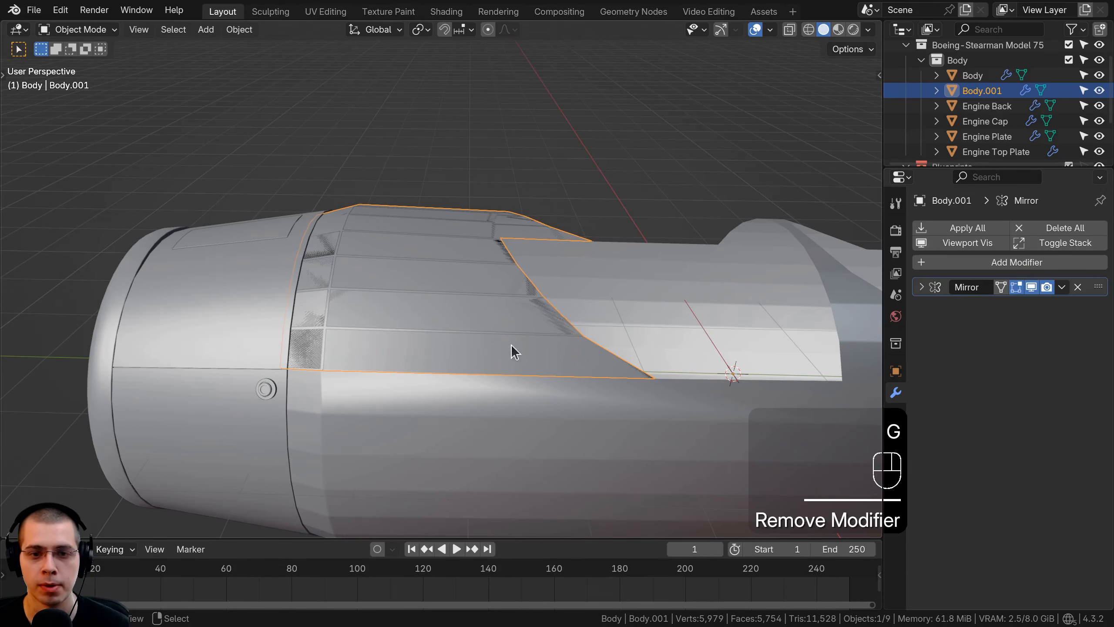
pyautogui.keyDown('shift'); pyautogui.moveTo(509, 349); pyautogui.dragTo(500, 335, button='middle'); pyautogui.keyUp('shift')
pyautogui.click(1062, 287)
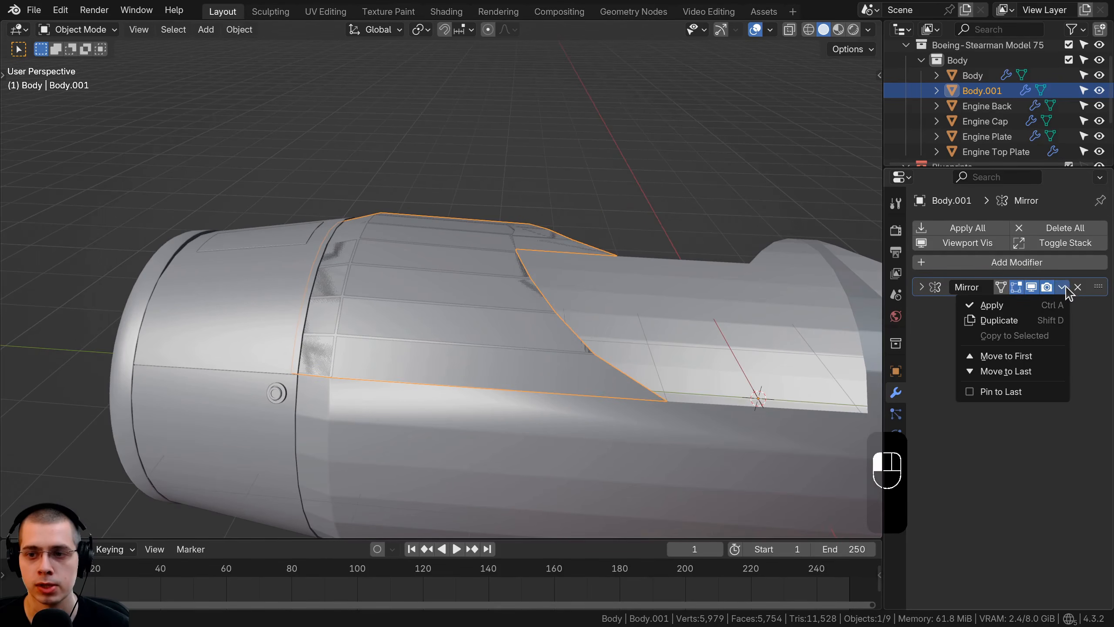
pyautogui.click(998, 305)
# Flatten the separated panel's cockpit-side edge vertices into a straight line by scaling them along Y.
pyautogui.moveTo(764, 294); pyautogui.dragTo(580, 289, button='middle')
pyautogui.press('Tab')
pyautogui.moveTo(658, 285); pyautogui.dragTo(728, 286, button='middle')
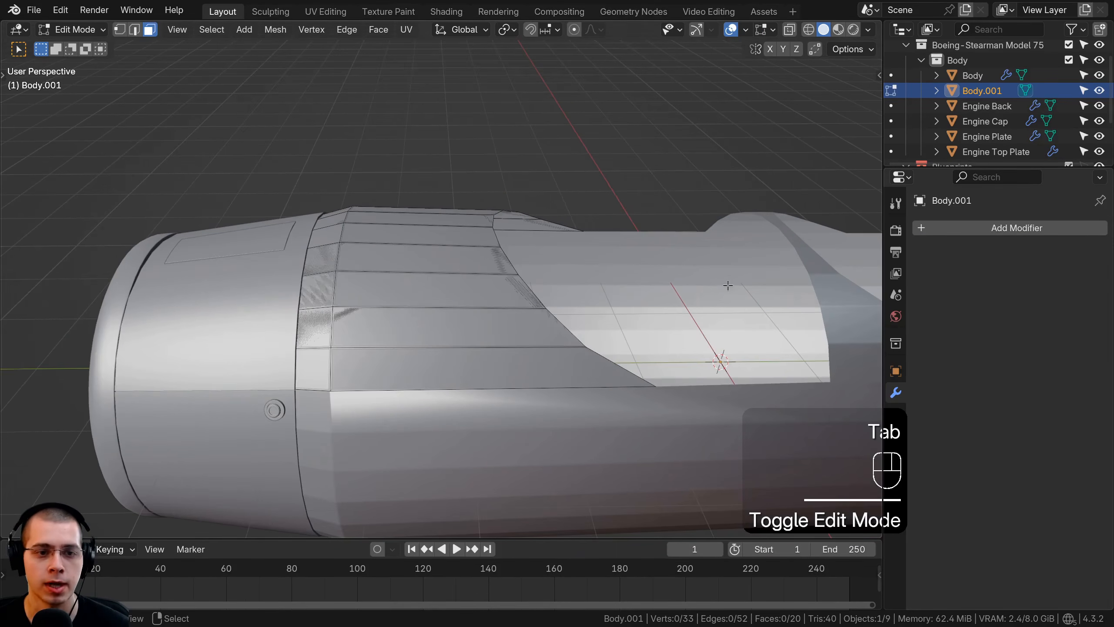
pyautogui.press('z')
pyautogui.press('1')
pyautogui.moveTo(440, 96); pyautogui.dragTo(698, 500)
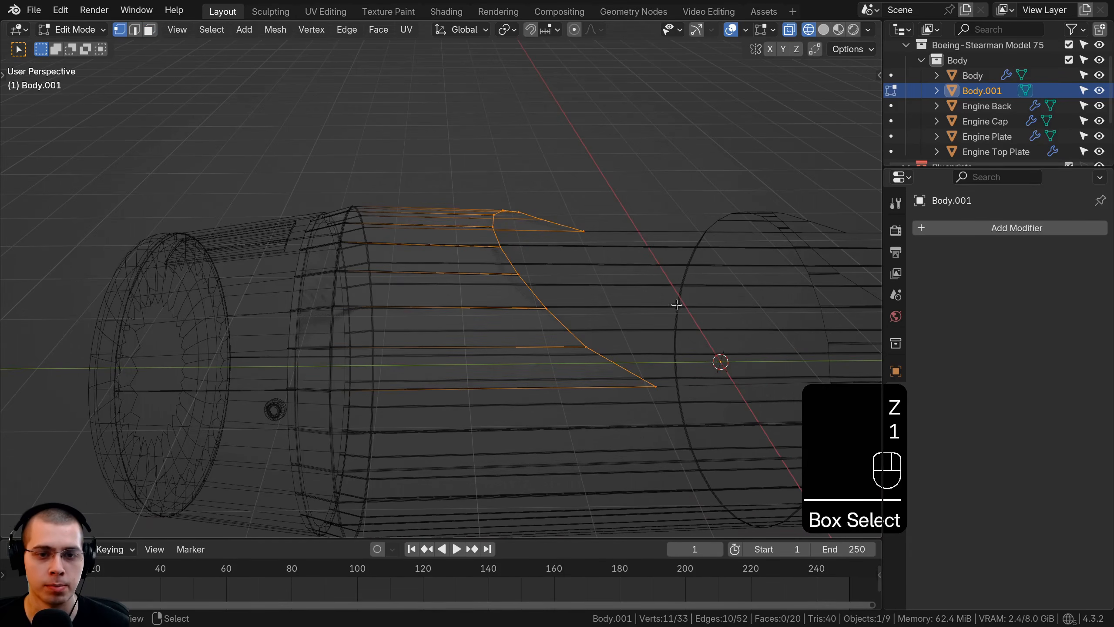
pyautogui.press('z')
pyautogui.press('s')
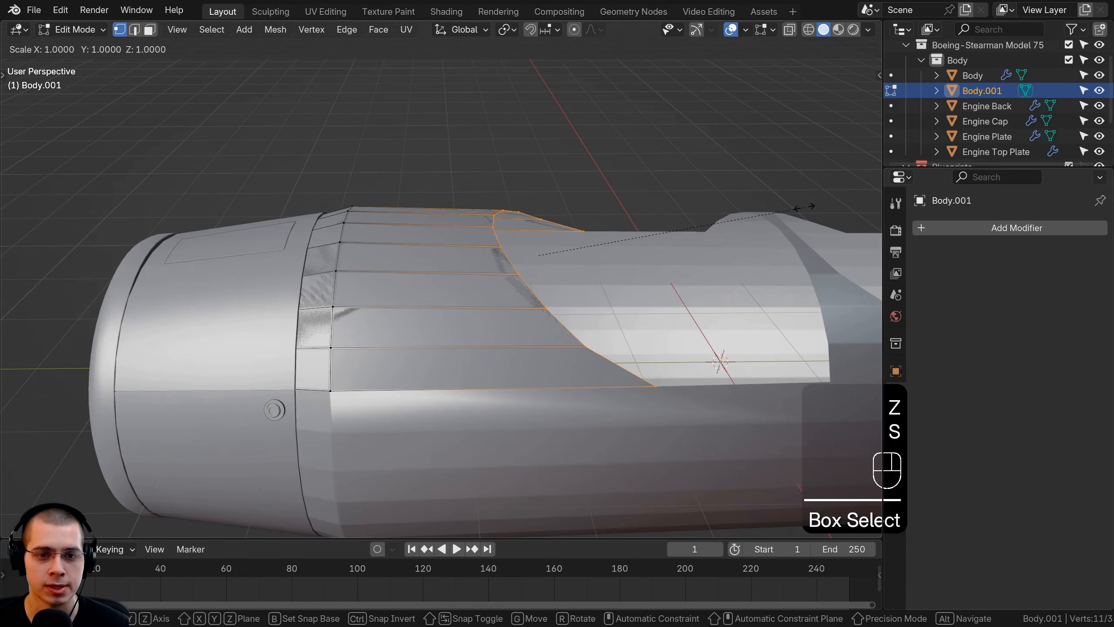
pyautogui.click(690, 217)
# Move the panel's straightened cockpit-side edge along Y toward the engine section, just ahead of the front cockpit opening.
pyautogui.scroll(2, 690, 218)
pyautogui.moveTo(689, 220); pyautogui.dragTo(663, 263, button='middle')
pyautogui.press('h')
pyautogui.hotkey('ctrl', 'z')
pyautogui.press('g')
pyautogui.middleClick(706, 268)
pyautogui.click(678, 268)
pyautogui.press('g')
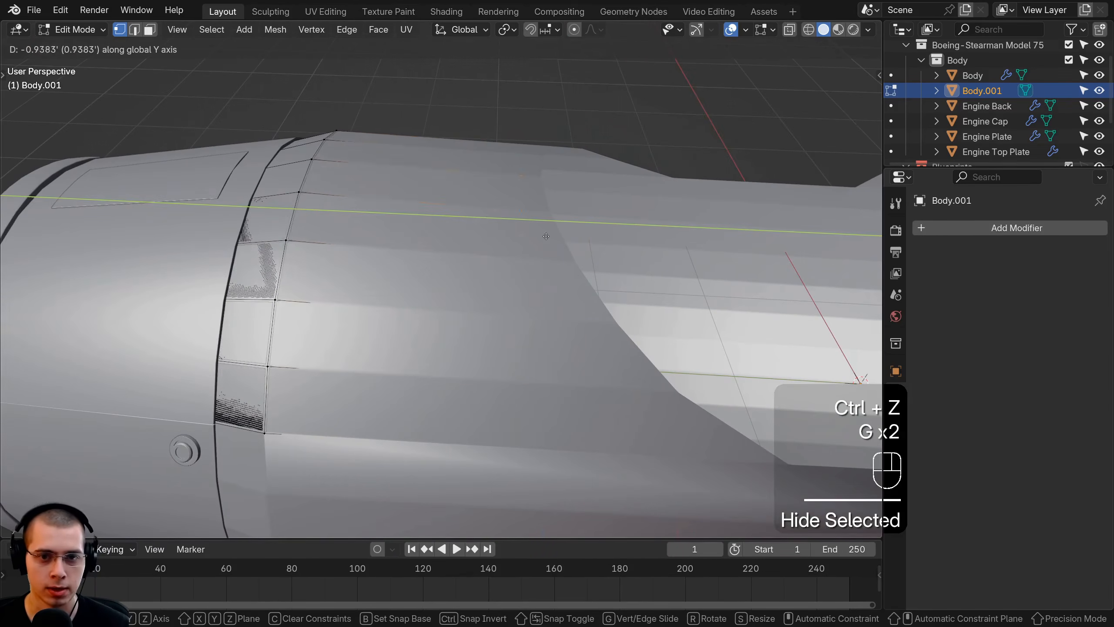
pyautogui.rightClick(549, 236)
pyautogui.scroll(-1, 579, 232)
pyautogui.press('g')
pyautogui.middleClick(565, 231)
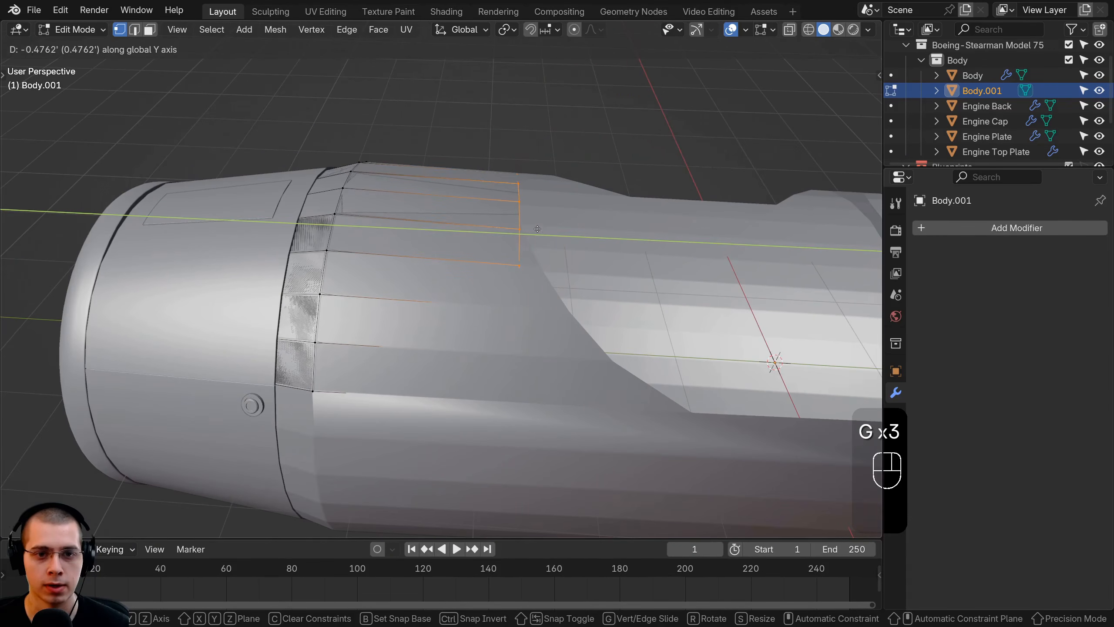
pyautogui.click(536, 229)
# Adjust the height and scale of the panel's cockpit-side edge so it follows the fuselage surface.
pyautogui.scroll(3, 533, 232)
pyautogui.moveTo(526, 242); pyautogui.dragTo(493, 277, button='middle')
pyautogui.press('g')
pyautogui.middleClick(485, 279)
pyautogui.click(479, 280)
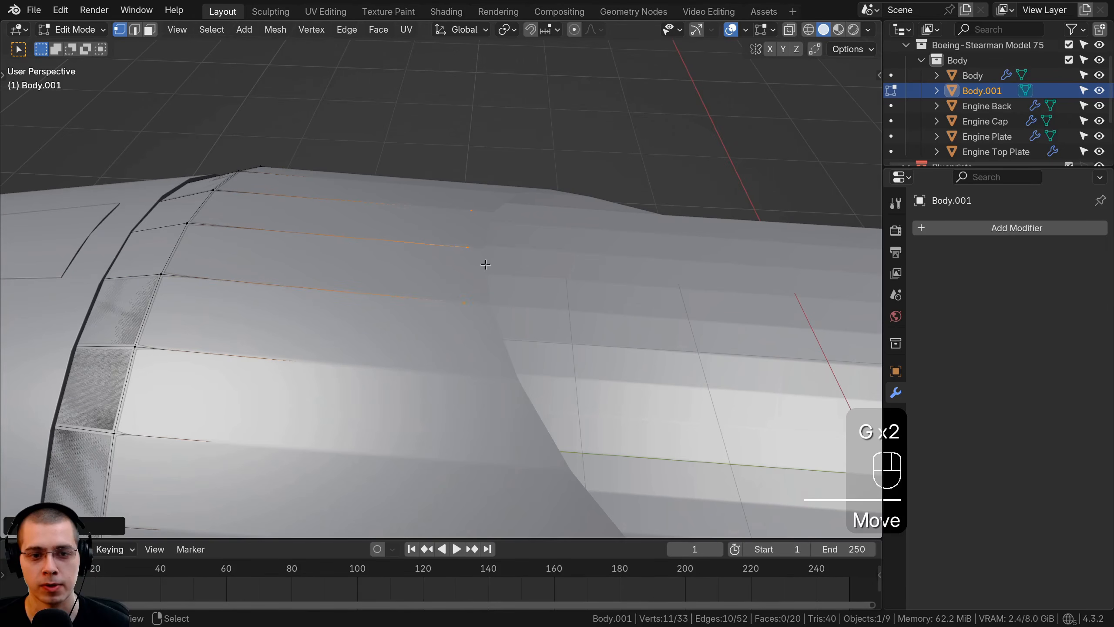
pyautogui.press('g')
pyautogui.middleClick(485, 264)
pyautogui.click(485, 256)
pyautogui.scroll(-2, 473, 307)
pyautogui.keyDown('shift'); pyautogui.moveTo(467, 309); pyautogui.dragTo(470, 323, button='middle'); pyautogui.keyUp('shift')
pyautogui.moveTo(470, 324); pyautogui.dragTo(610, 171, button='middle')
pyautogui.press('s')
pyautogui.click(544, 225)
pyautogui.press('g')
pyautogui.middleClick(541, 225)
pyautogui.click(542, 221)
# Select the whole panel mesh and lower it slightly along Z into the fuselage surface.
pyautogui.press('Tab')
pyautogui.scroll(-2, 494, 223)
pyautogui.keyDown('shift'); pyautogui.moveTo(610, 171); pyautogui.dragTo(509, 129, button='middle'); pyautogui.keyUp('shift')
pyautogui.scroll(-2, 549, 194)
pyautogui.press('Tab')
pyautogui.press('a')
pyautogui.press('a')
pyautogui.press('g')
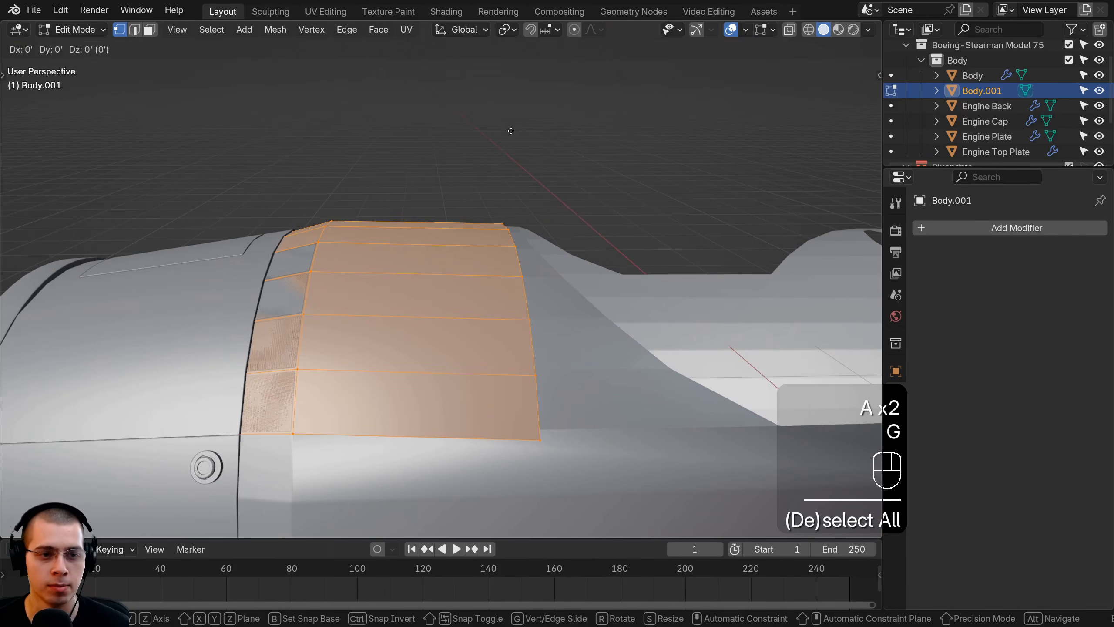
pyautogui.middleClick(512, 131)
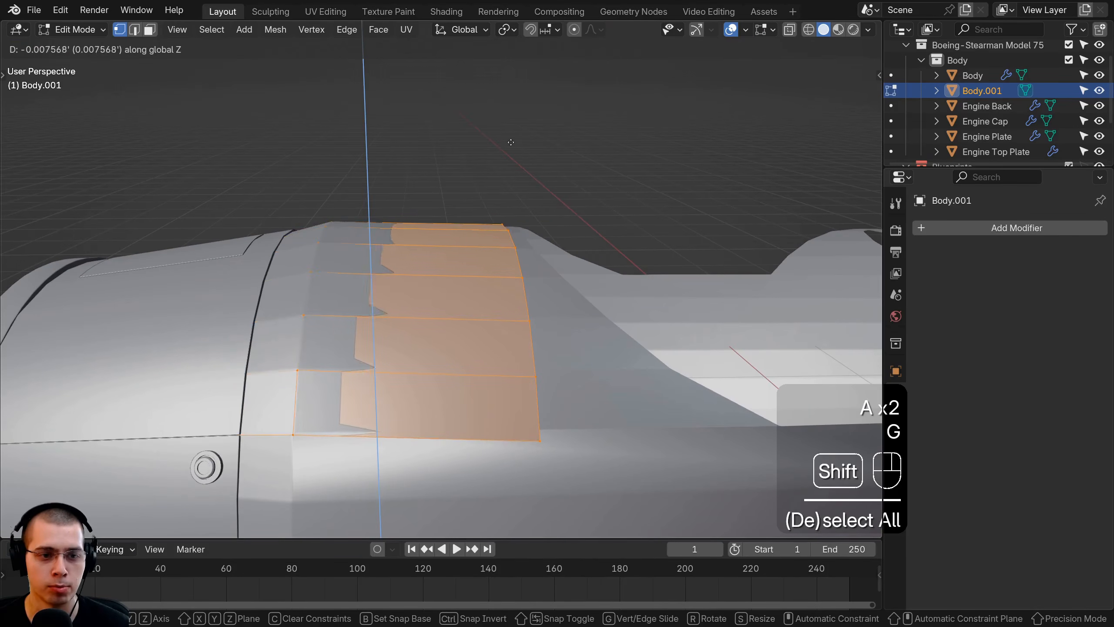
pyautogui.click(513, 191)
pyautogui.moveTo(440, 302); pyautogui.dragTo(438, 289, button='middle')
pyautogui.moveTo(477, 406); pyautogui.dragTo(533, 334, button='middle')
# Add a Solidify modifier to the panel with a thickness of about -0.0527'.
pyautogui.press('Tab')
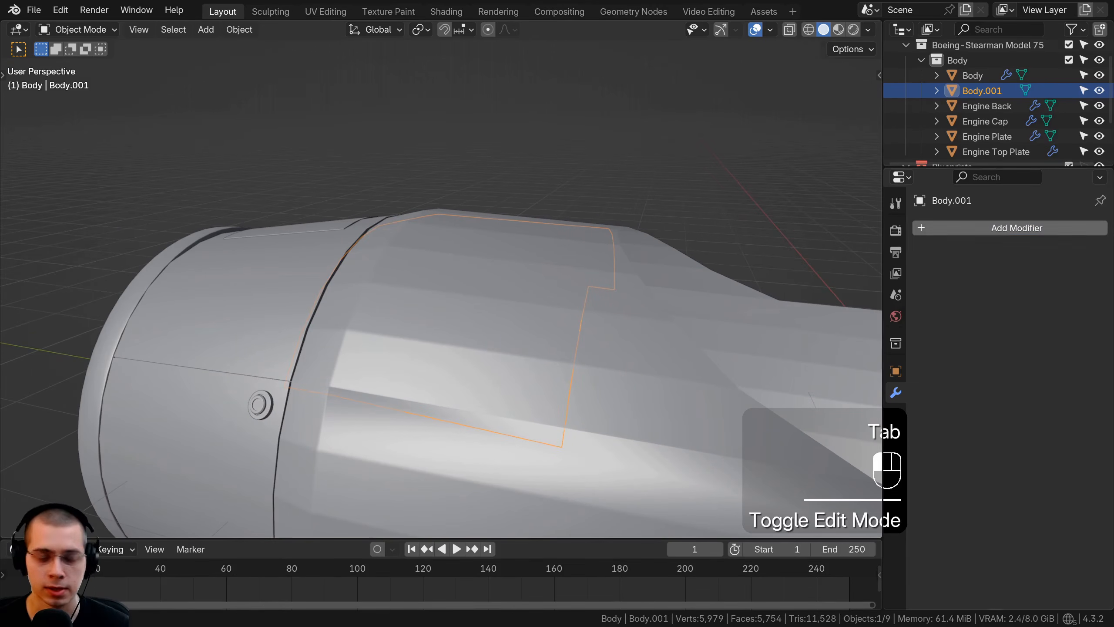
pyautogui.click(1031, 226)
pyautogui.write('sol')
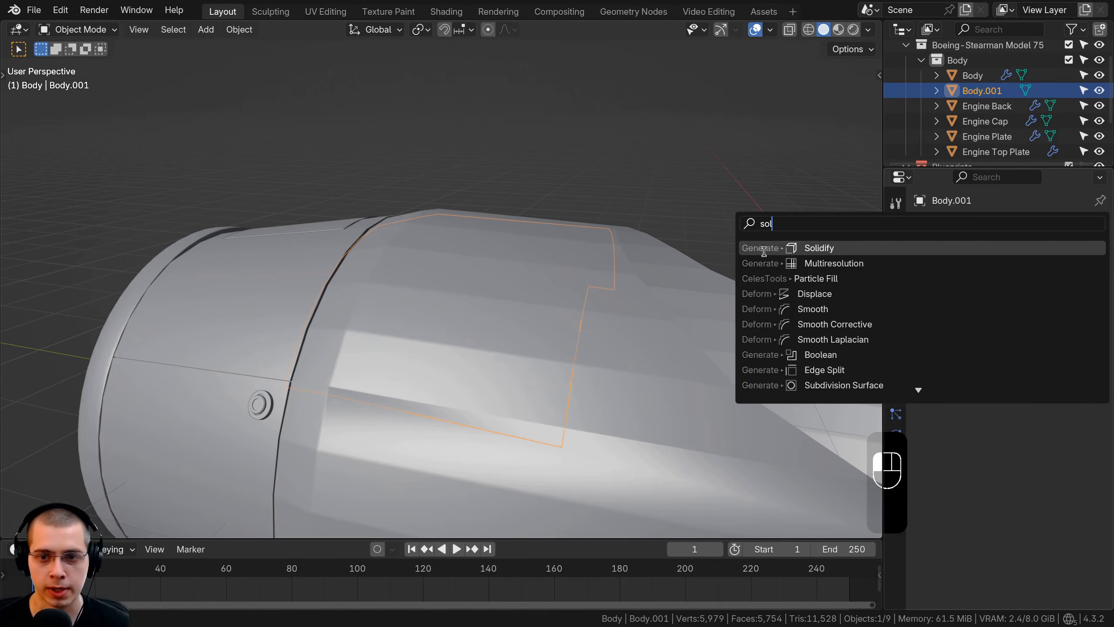
pyautogui.click(769, 249)
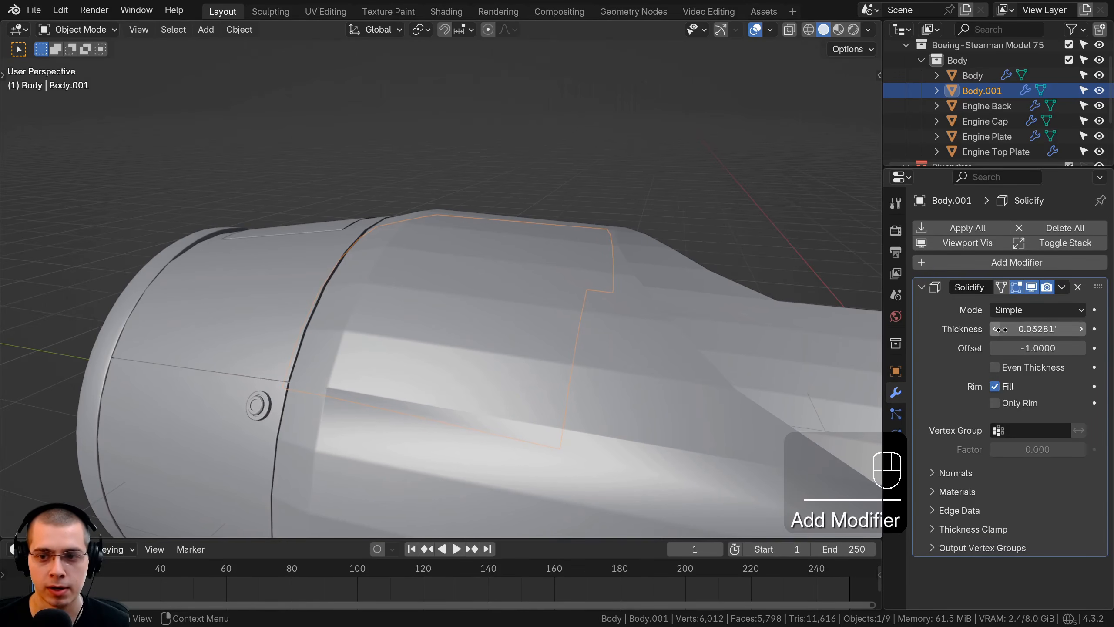
pyautogui.moveTo(1038, 328)
pyautogui.mouseDown()
pyautogui.moveTo(987, 329)
pyautogui.moveTo(1017, 329)
pyautogui.mouseUp()
pyautogui.moveTo(351, 305)
pyautogui.keyDown('shift'); pyautogui.mouseDown(button='middle')
pyautogui.moveTo(477, 309)
pyautogui.moveTo(702, 237)
pyautogui.mouseUp(button='middle'); pyautogui.keyUp('shift')
# Select the panel's engine-side edge vertices in wireframe view and shift them along Y to the engine section seam.
pyautogui.press('Tab')
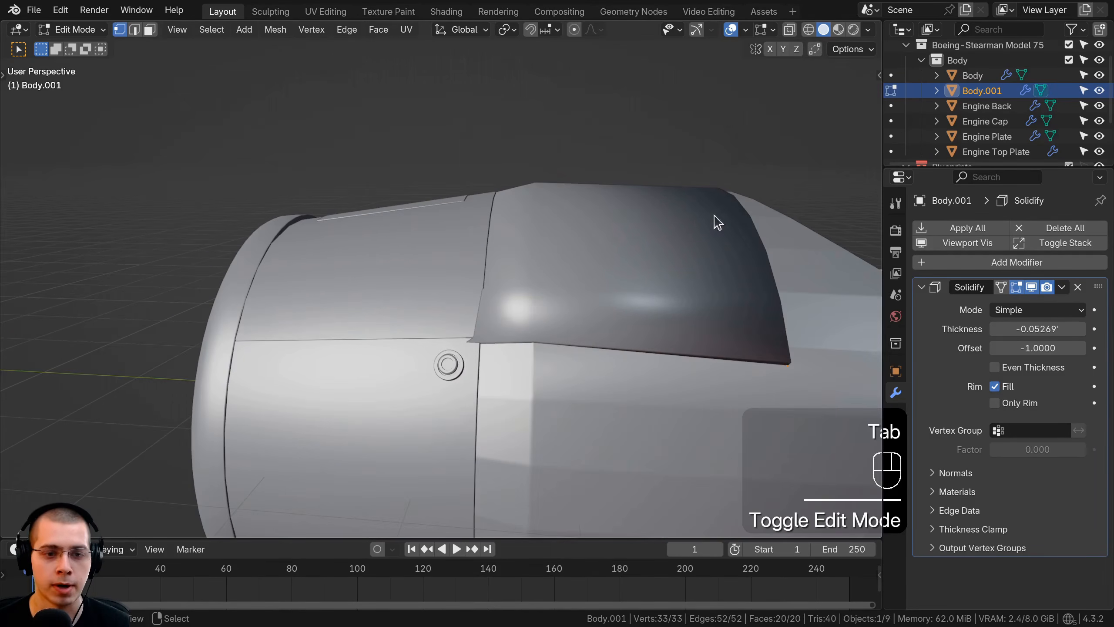
pyautogui.press('z')
pyautogui.press('a')
pyautogui.moveTo(440, 243); pyautogui.dragTo(304, 536)
pyautogui.press('z')
pyautogui.moveTo(544, 371)
pyautogui.mouseDown(button='middle')
pyautogui.moveTo(606, 358)
pyautogui.moveTo(596, 305)
pyautogui.moveTo(625, 314)
pyautogui.mouseUp(button='middle')
pyautogui.scroll(2, 608, 357)
pyautogui.press('g')
pyautogui.press('y')
pyautogui.click(612, 353)
# Nudge the panel's engine-side edge along Z and Y until it lines up flush with the engine section.
pyautogui.press('g')
pyautogui.press('z')
pyautogui.click(600, 277)
pyautogui.press('g')
pyautogui.press('y')
pyautogui.click(620, 311)
pyautogui.press('g')
pyautogui.press('z')
pyautogui.click(619, 308)
pyautogui.press('g')
pyautogui.press('y')
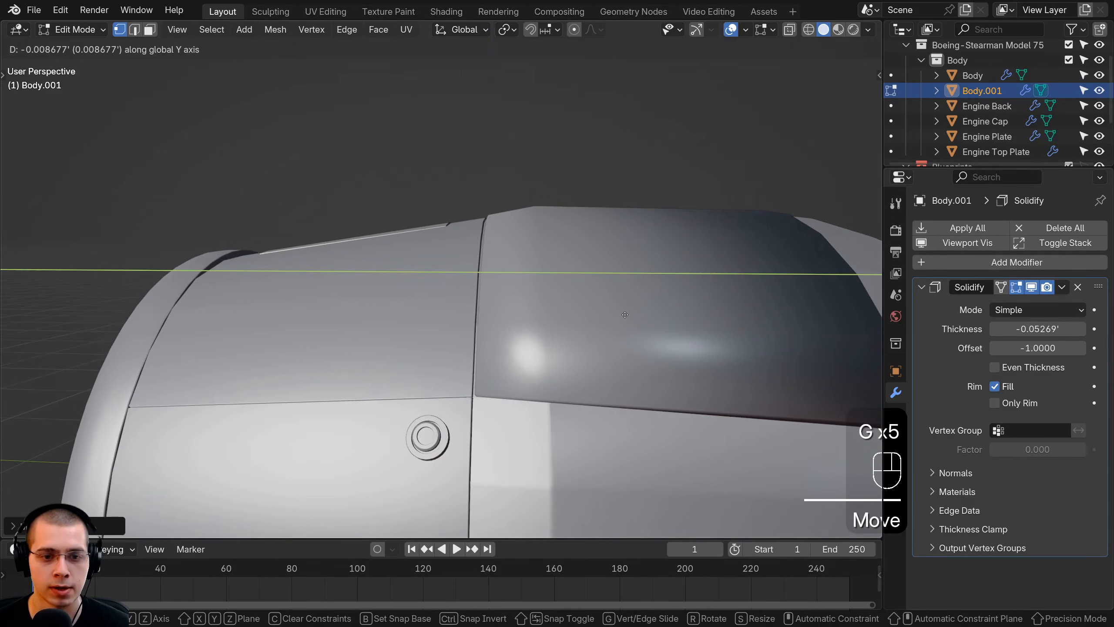
pyautogui.click(625, 314)
pyautogui.press('Tab')
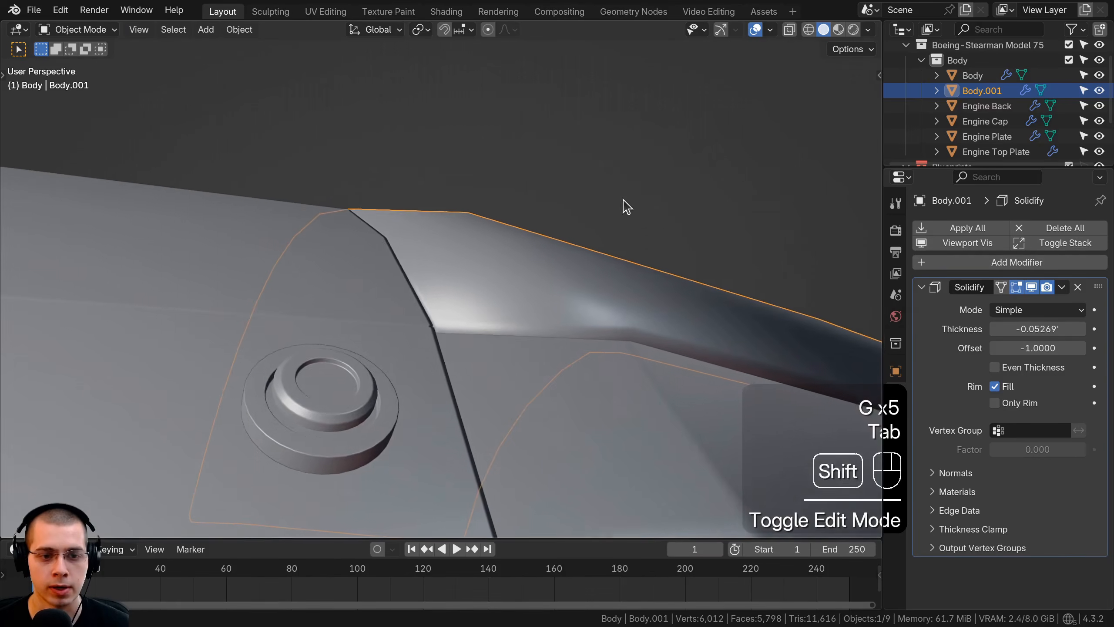
# Set the panel's Solidify thickness to about -0.0493' to match the engine section's surface.
pyautogui.moveTo(624, 208); pyautogui.dragTo(509, 267, button='middle')
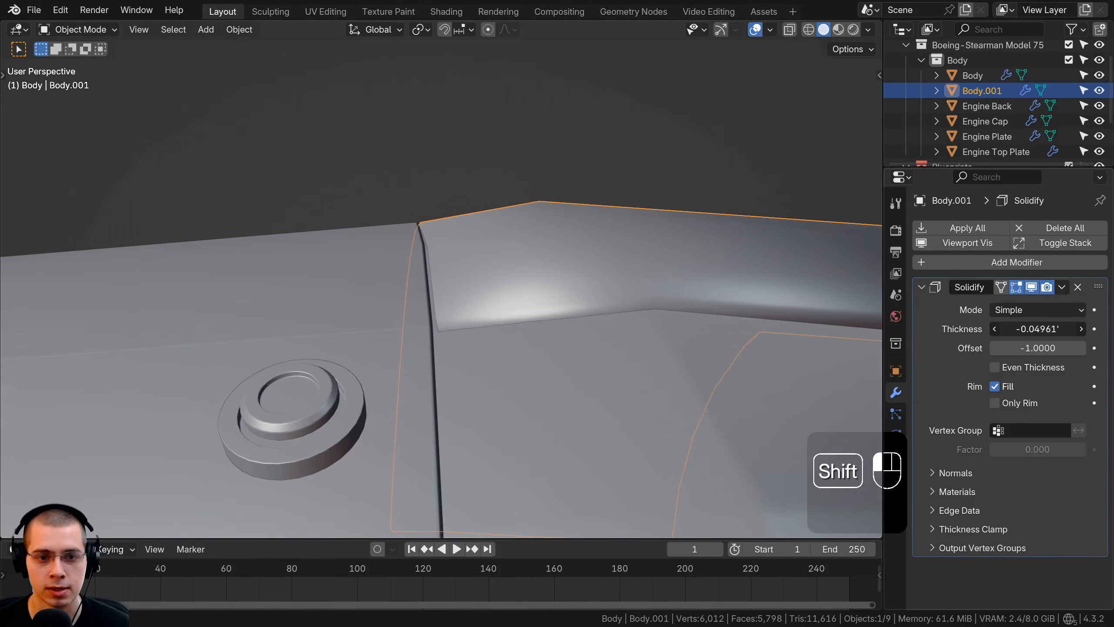
pyautogui.keyDown('shift'); pyautogui.moveTo(1038, 329); pyautogui.dragTo(1017, 329); pyautogui.keyUp('shift')
pyautogui.moveTo(456, 267); pyautogui.dragTo(351, 308, button='middle')
pyautogui.keyDown('shift'); pyautogui.moveTo(351, 308); pyautogui.dragTo(395, 325, button='middle'); pyautogui.keyUp('shift')
pyautogui.scroll(-3, 280, 333)
pyautogui.scroll(-3, 326, 316)
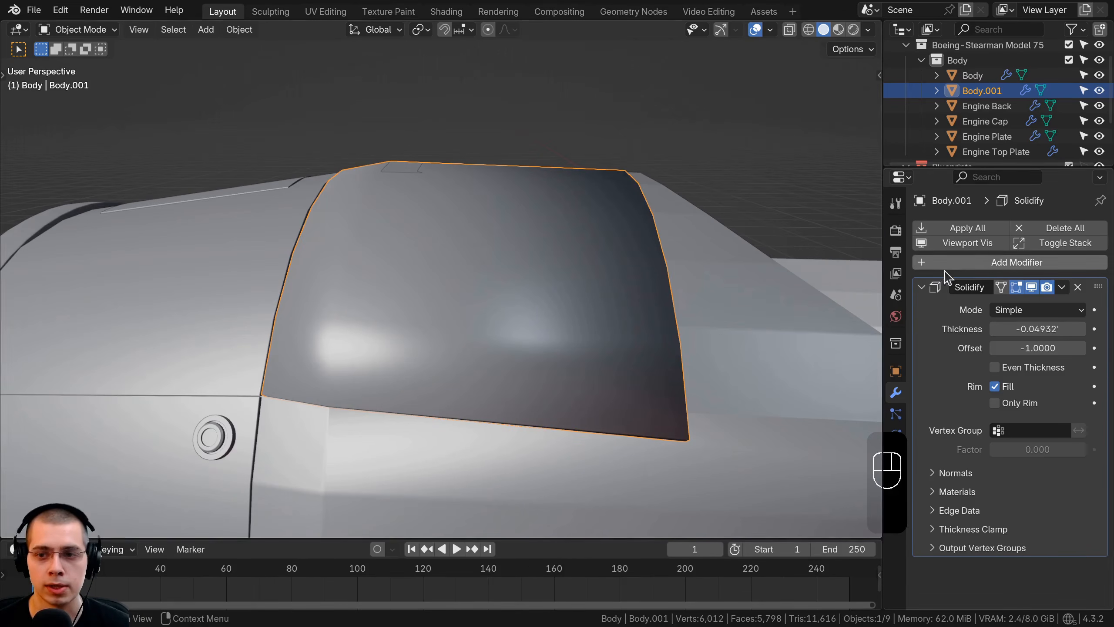
# Add a Bevel modifier to the panel with 3 segments and an amount of about 0.0039'.
pyautogui.click(955, 263)
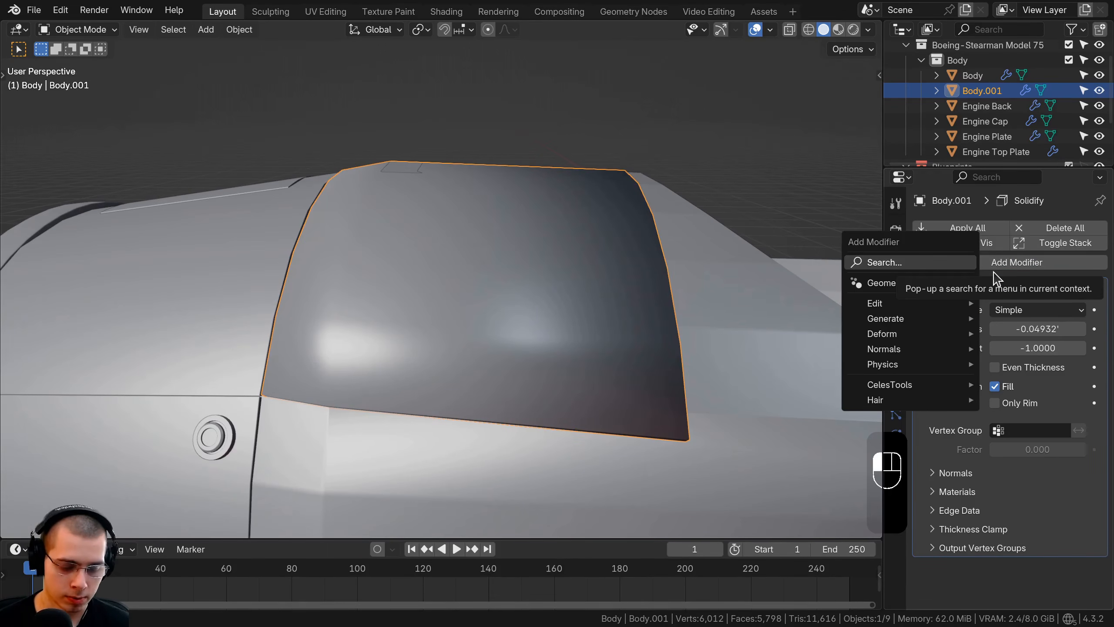
pyautogui.write('bev')
pyautogui.click(860, 299)
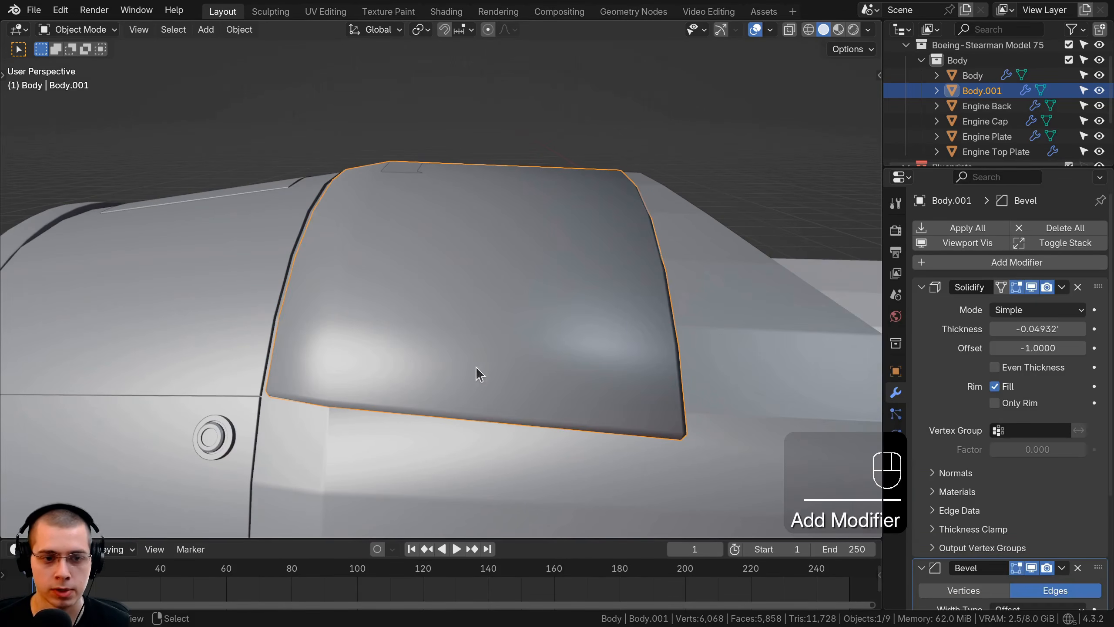
pyautogui.moveTo(475, 366); pyautogui.dragTo(456, 290, button='middle')
pyautogui.scroll(3, 456, 290)
pyautogui.keyDown('shift'); pyautogui.moveTo(456, 290); pyautogui.dragTo(517, 257, button='middle'); pyautogui.keyUp('shift')
pyautogui.keyDown('shift'); pyautogui.moveTo(517, 256); pyautogui.dragTo(553, 268, button='middle'); pyautogui.keyUp('shift')
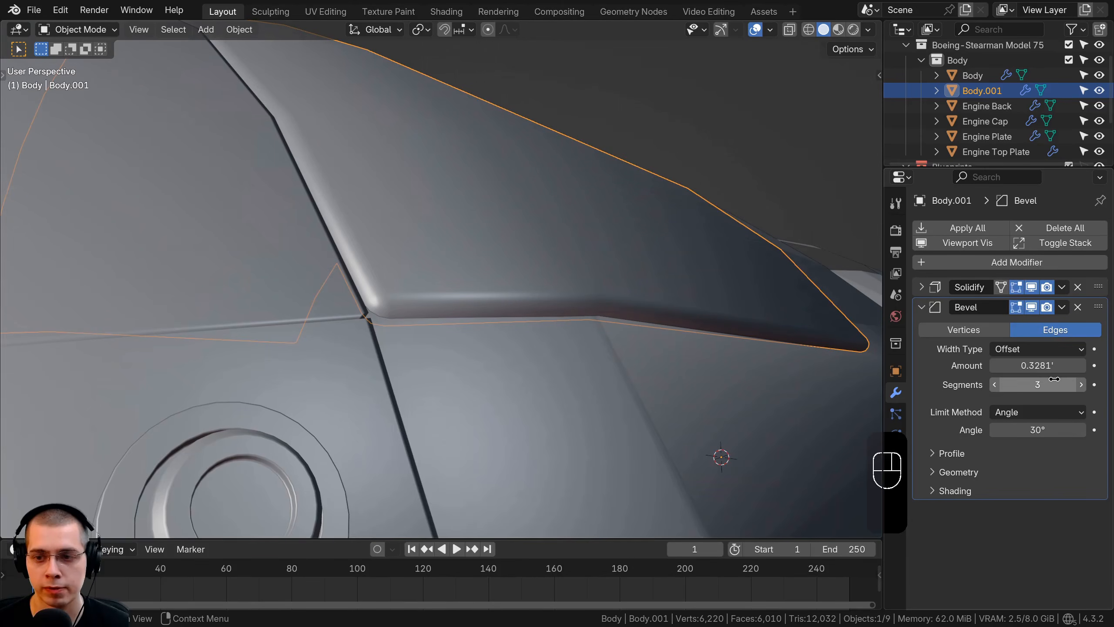
pyautogui.moveTo(1037, 366); pyautogui.dragTo(1032, 359)
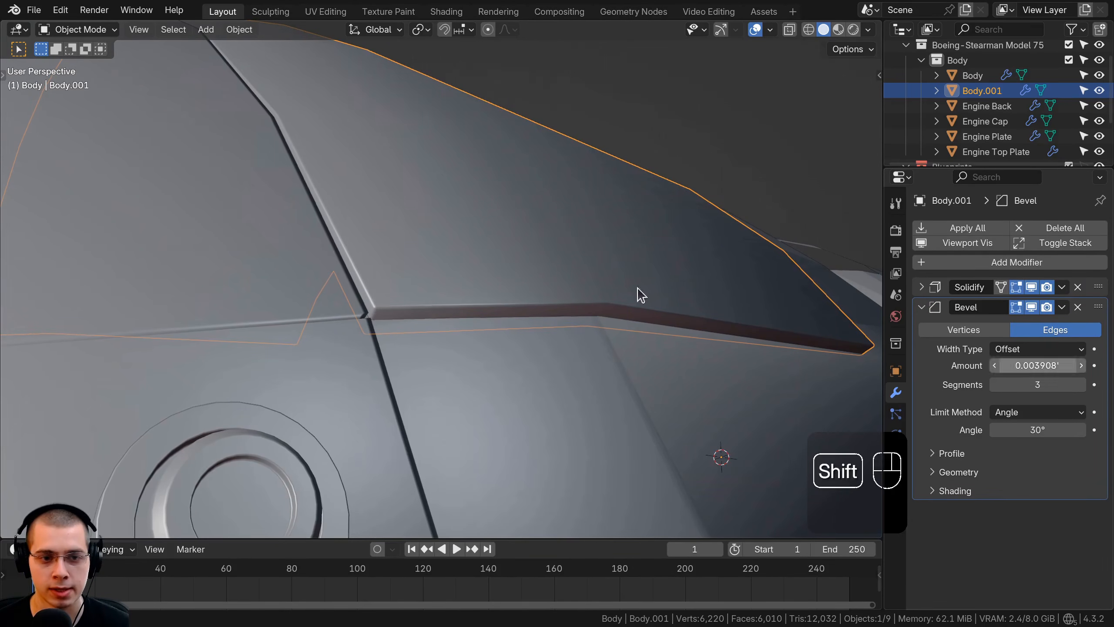
# Add a Weighted Normal modifier to the panel and collapse the modifier settings.
pyautogui.scroll(-3, 377, 209)
pyautogui.moveTo(401, 239); pyautogui.dragTo(368, 305, button='middle')
pyautogui.click(992, 262)
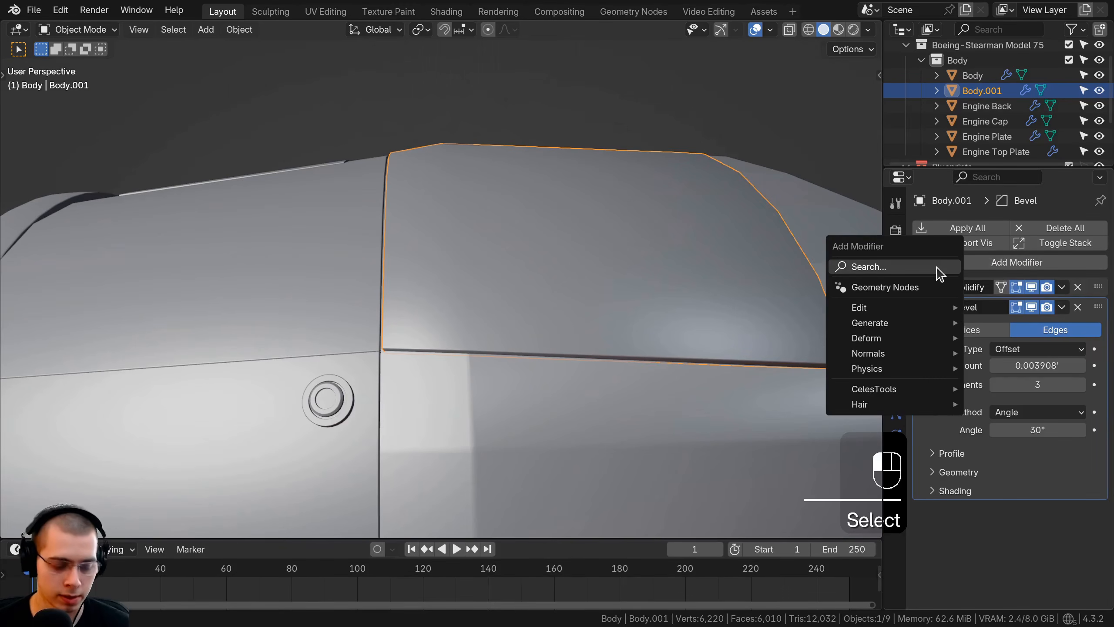
pyautogui.write('we')
pyautogui.click(837, 310)
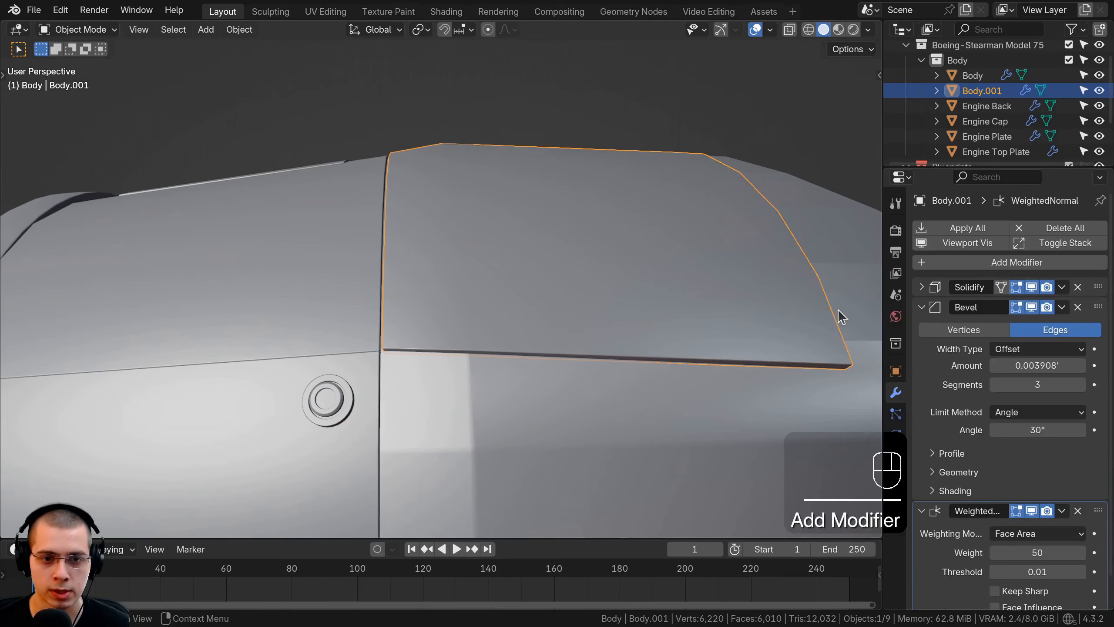
pyautogui.moveTo(522, 245); pyautogui.dragTo(540, 267, button='middle')
pyautogui.scroll(-3, 540, 267)
pyautogui.click(921, 308)
pyautogui.click(921, 328)
pyautogui.scroll(-1, 602, 197)
pyautogui.moveTo(601, 198); pyautogui.dragTo(498, 276, button='middle')
# Select the panel's lower edge vertices in the right-side wireframe view and flatten them by scaling along Z.
pyautogui.press('Tab')
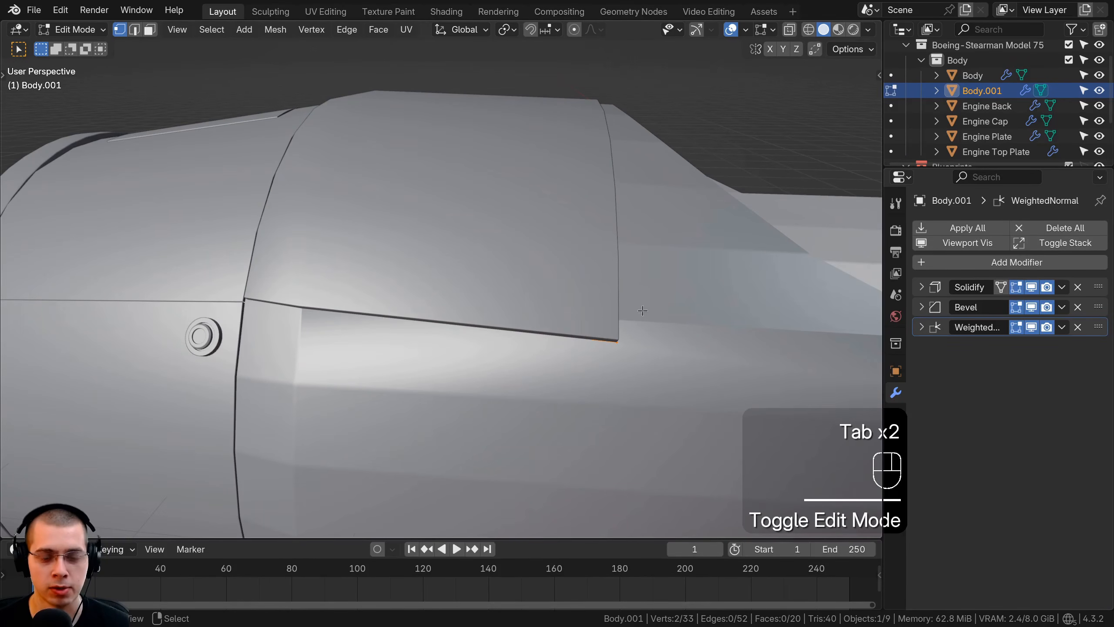
pyautogui.press('KP_1')
pyautogui.press('KP_3')
pyautogui.press('z')
pyautogui.press('a')
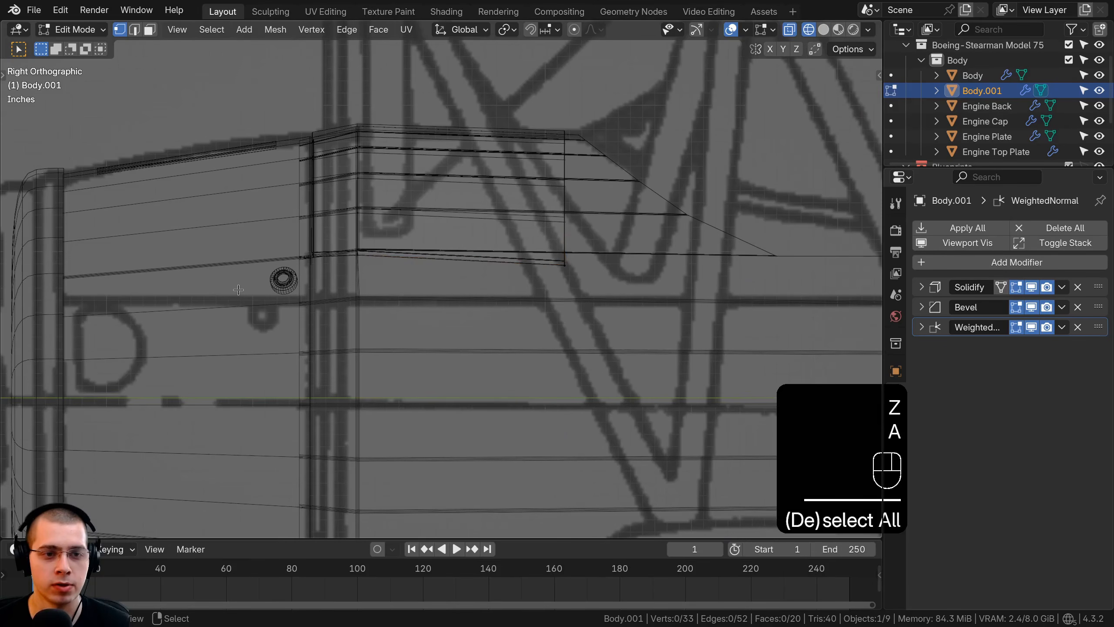
pyautogui.moveTo(529, 283); pyautogui.dragTo(702, 305)
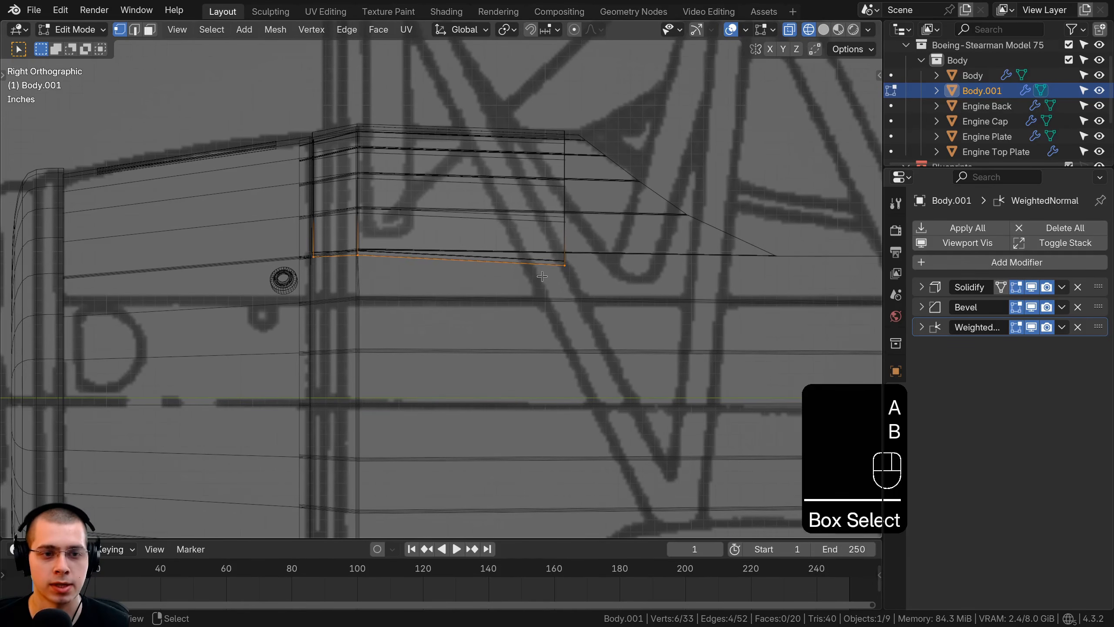
pyautogui.keyDown('shift'); pyautogui.moveTo(565, 154); pyautogui.dragTo(552, 164, button='middle'); pyautogui.keyUp('shift')
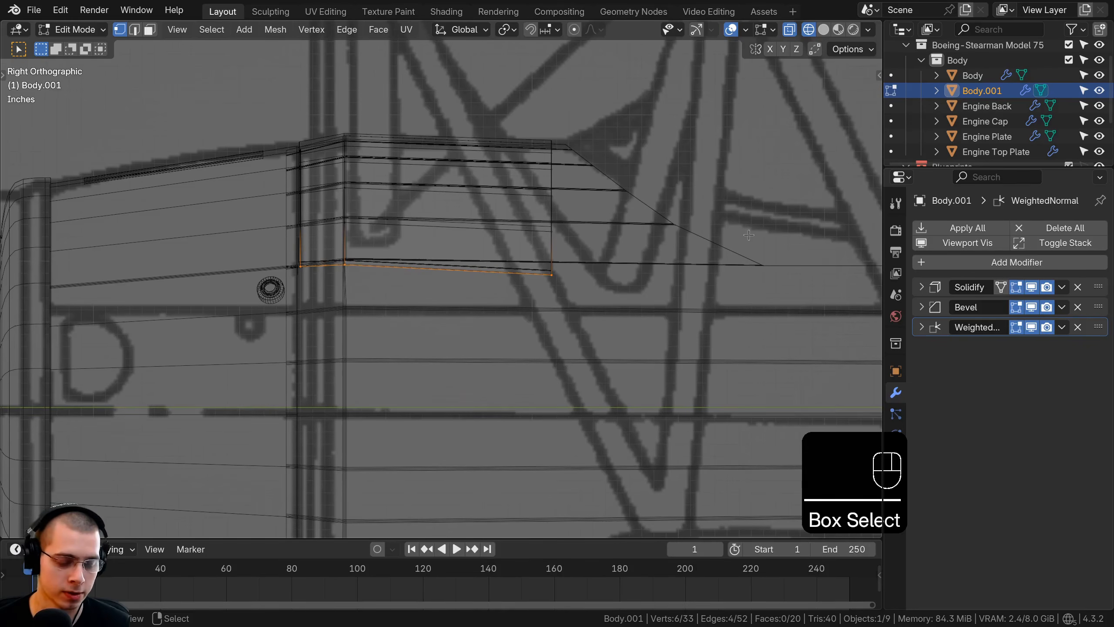
pyautogui.press('s')
pyautogui.press('z')
pyautogui.click(735, 237)
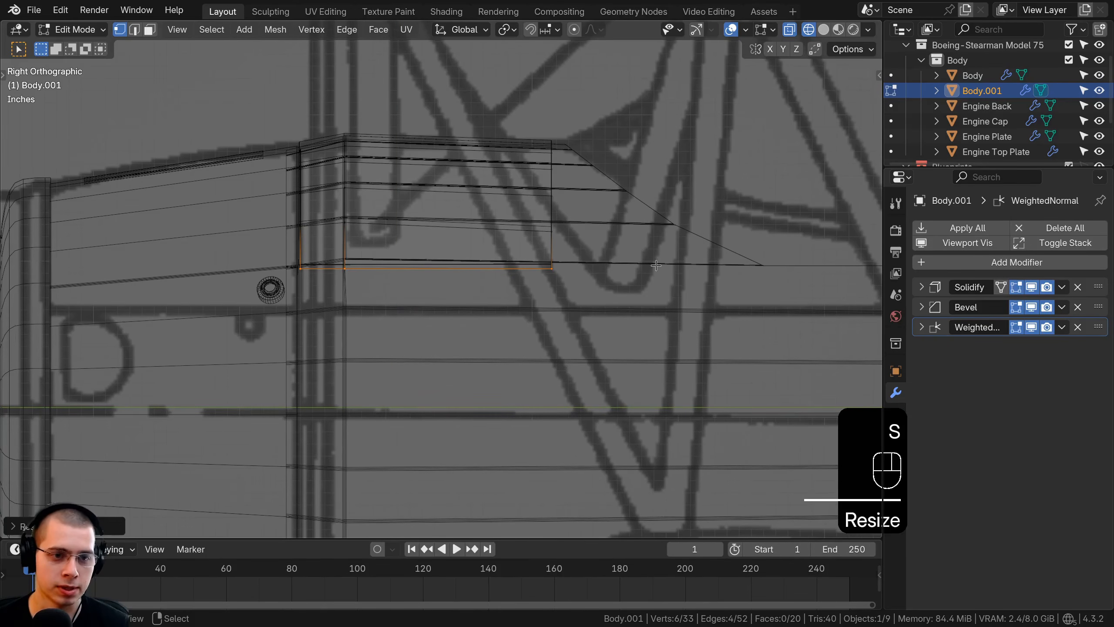
# Adjust the height of the panel's lower edge along Z and save the file.
pyautogui.press('z')
pyautogui.moveTo(654, 266)
pyautogui.mouseDown(button='middle')
pyautogui.moveTo(570, 289)
pyautogui.moveTo(515, 282)
pyautogui.mouseUp(button='middle')
pyautogui.press('g')
pyautogui.press('z')
pyautogui.click(572, 281)
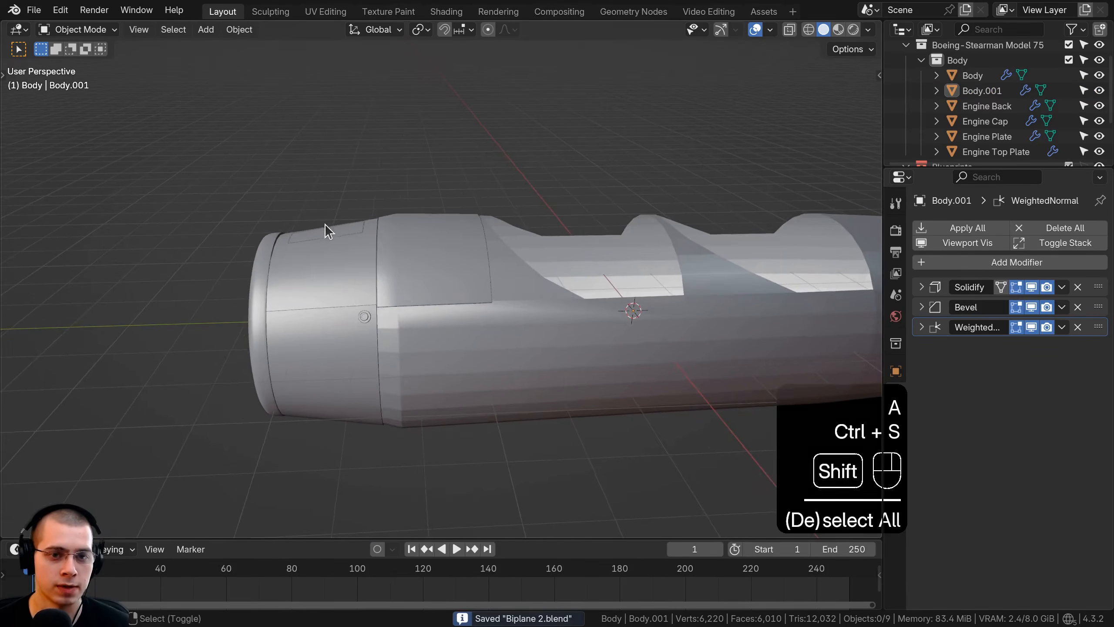
pyautogui.hotkey('ctrl', 's')
# Duplicate the panel and move the copy along Y to the area behind the rear cockpit opening.
pyautogui.moveTo(325, 224); pyautogui.dragTo(378, 206, button='middle')
pyautogui.click(448, 249)
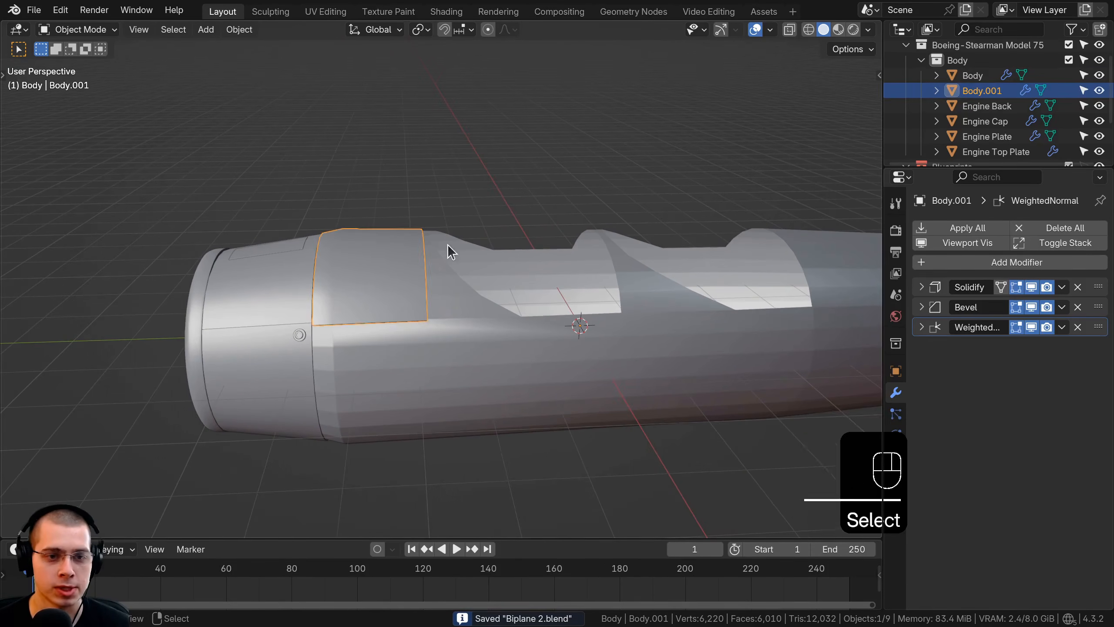
pyautogui.moveTo(447, 249); pyautogui.dragTo(174, 269, button='middle')
pyautogui.hotkey('shift', 'd')
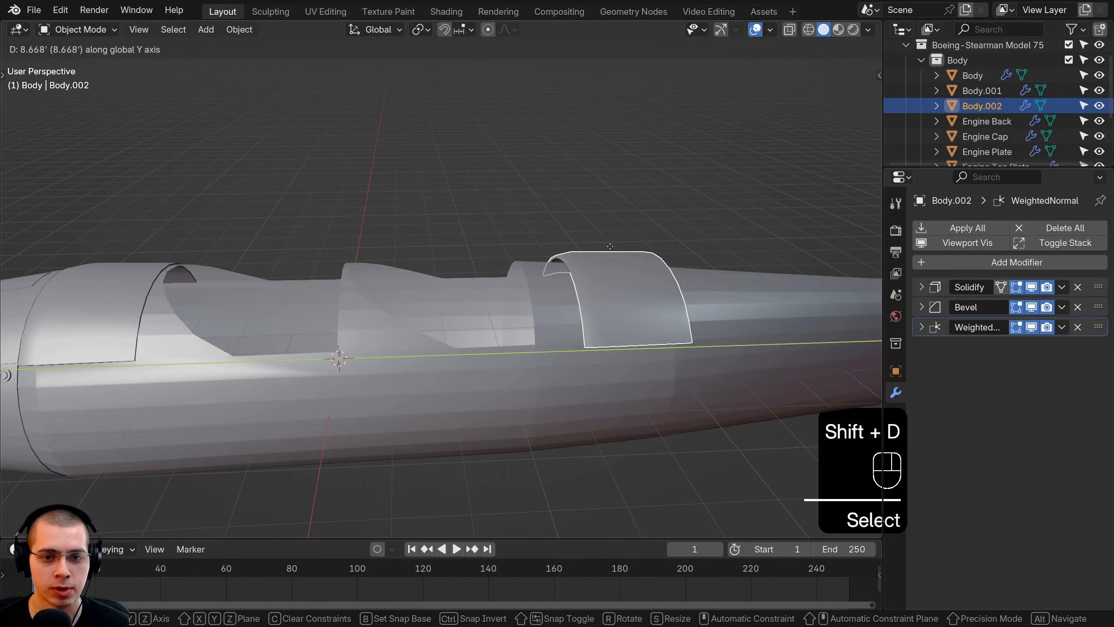
pyautogui.click(576, 249)
# Delete the front edge loop's vertices from the duplicated panel behind the rear cockpit.
pyautogui.scroll(4, 520, 247)
pyautogui.press('Tab')
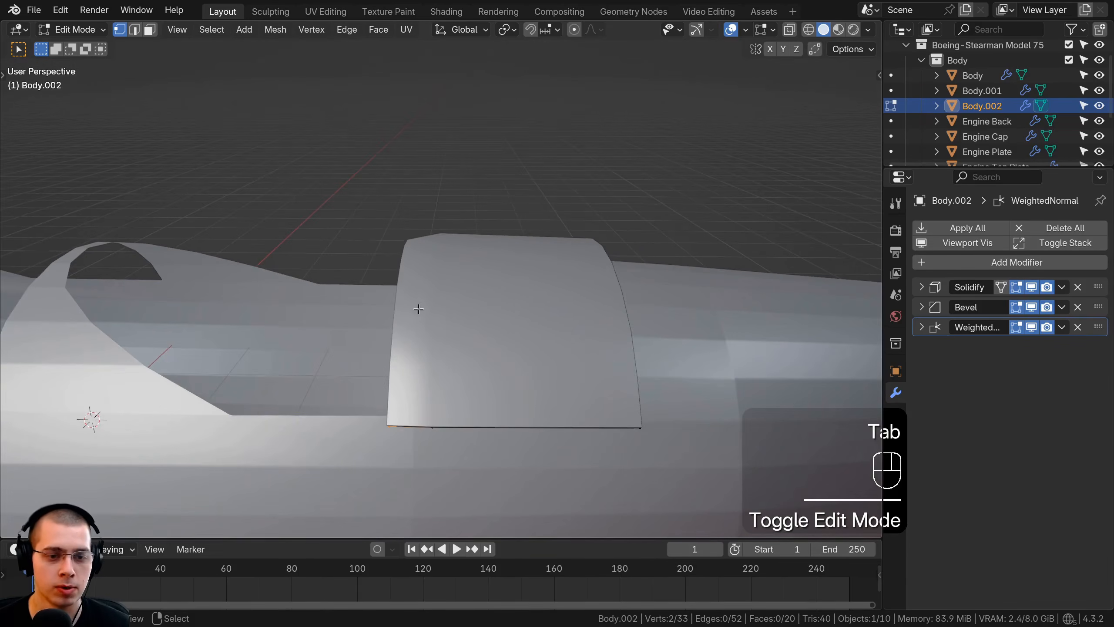
pyautogui.press('a')
pyautogui.press('a')
pyautogui.moveTo(419, 309); pyautogui.dragTo(451, 246, button='middle')
pyautogui.scroll(2, 446, 206)
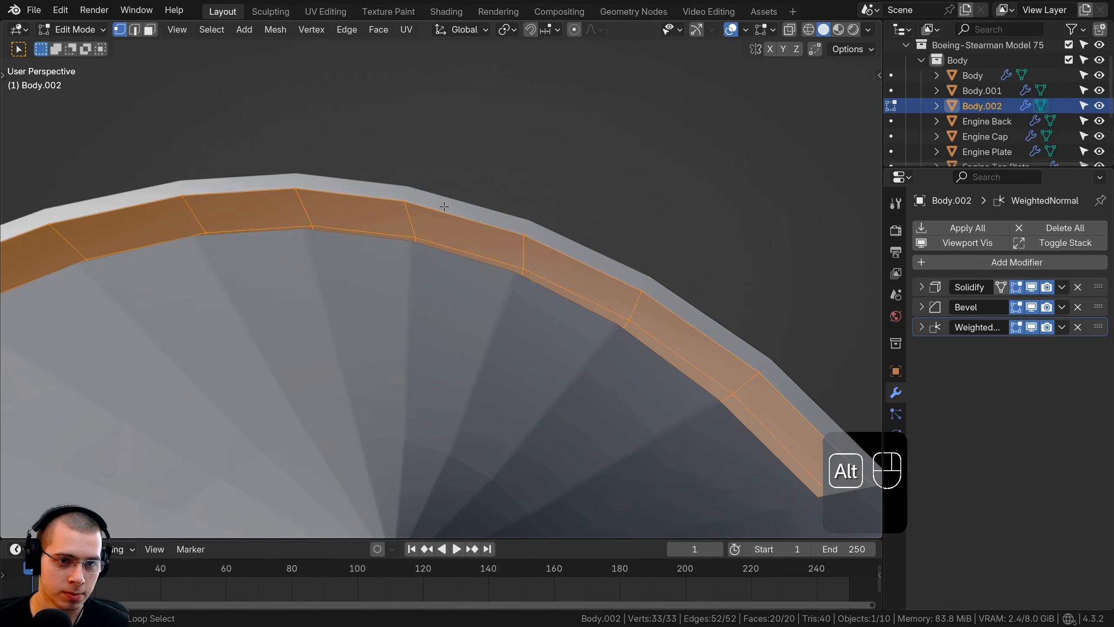
pyautogui.keyDown('alt'); pyautogui.click(444, 206); pyautogui.keyUp('alt')
pyautogui.press('x')
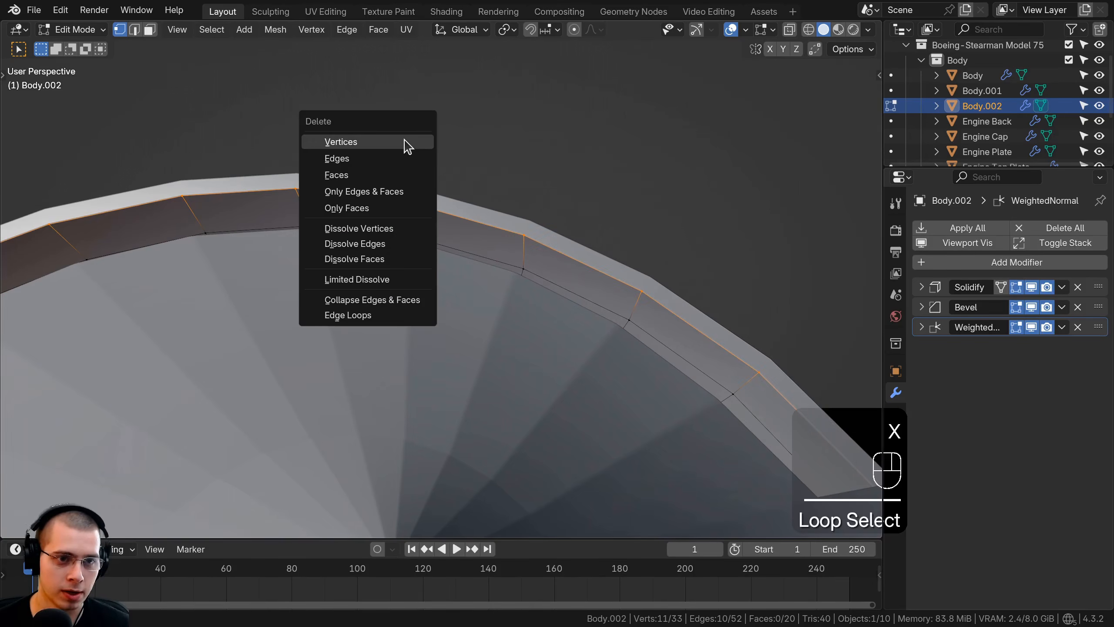
pyautogui.click(340, 141)
pyautogui.moveTo(340, 141); pyautogui.dragTo(392, 346, button='middle')
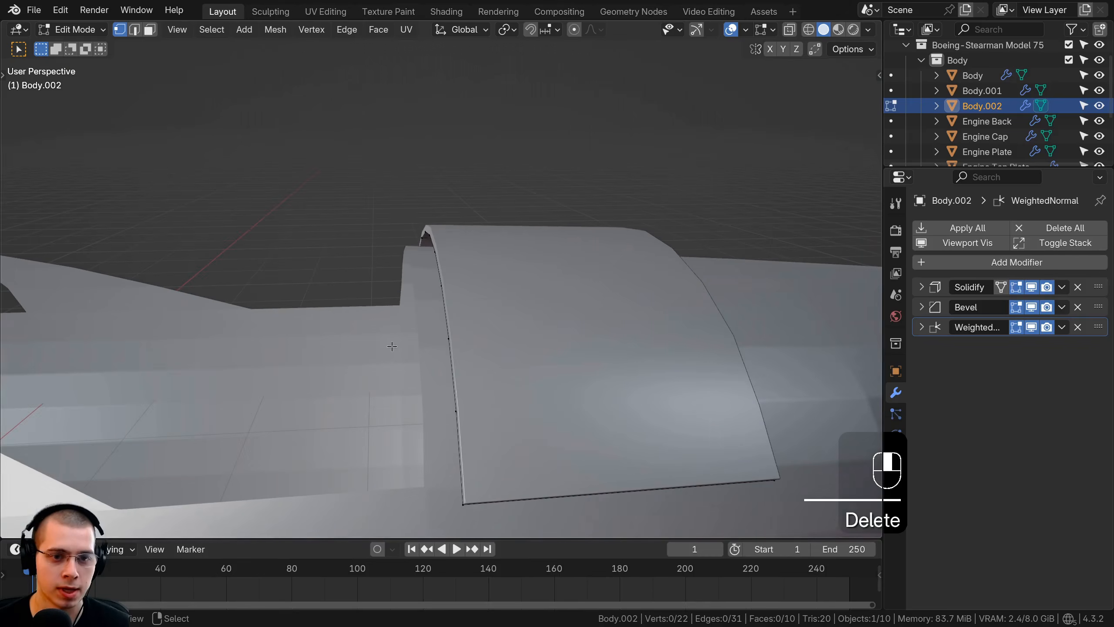
# Scale the whole duplicated panel down slightly and lower it along Z onto the fuselage.
pyautogui.press('a')
pyautogui.moveTo(391, 243); pyautogui.dragTo(455, 182, button='middle')
pyautogui.press('s')
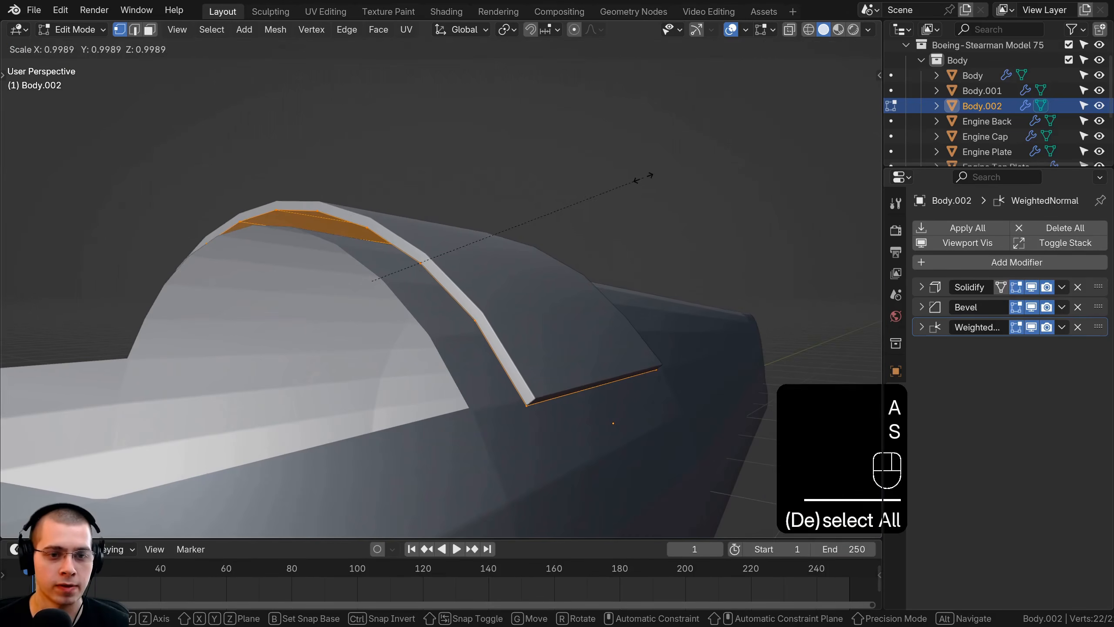
pyautogui.click(625, 184)
pyautogui.press('g')
pyautogui.press('z')
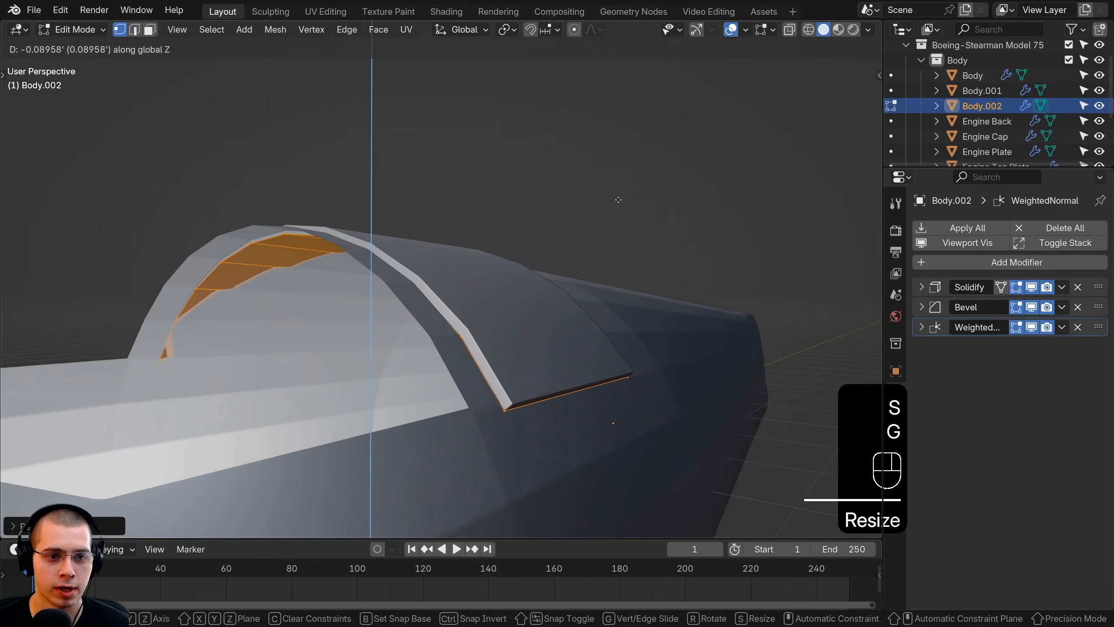
pyautogui.click(617, 204)
# Scale the panel behind the rear cockpit along X and adjust its height along Z to fit the fuselage.
pyautogui.moveTo(616, 212); pyautogui.dragTo(689, 310, button='middle')
pyautogui.press('s')
pyautogui.press('x')
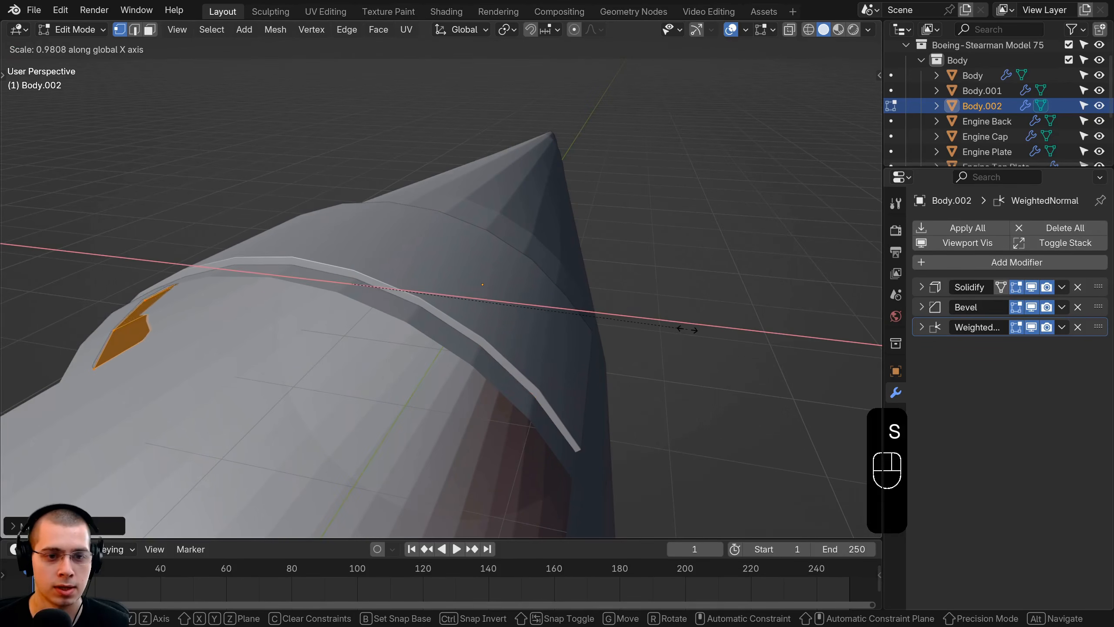
pyautogui.click(689, 327)
pyautogui.press('g')
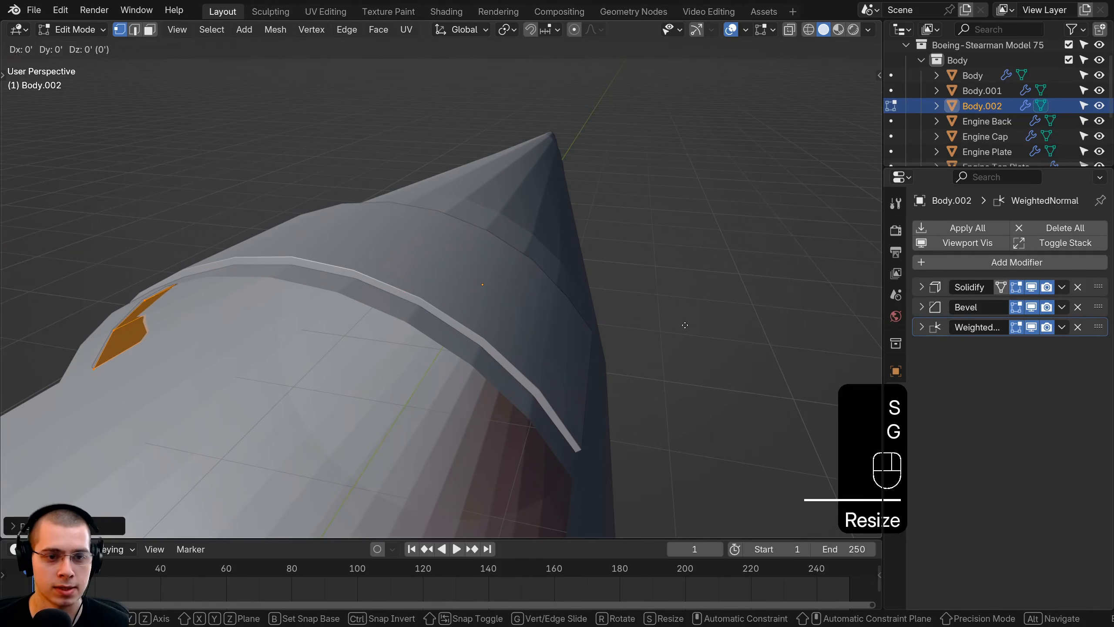
pyautogui.press('z')
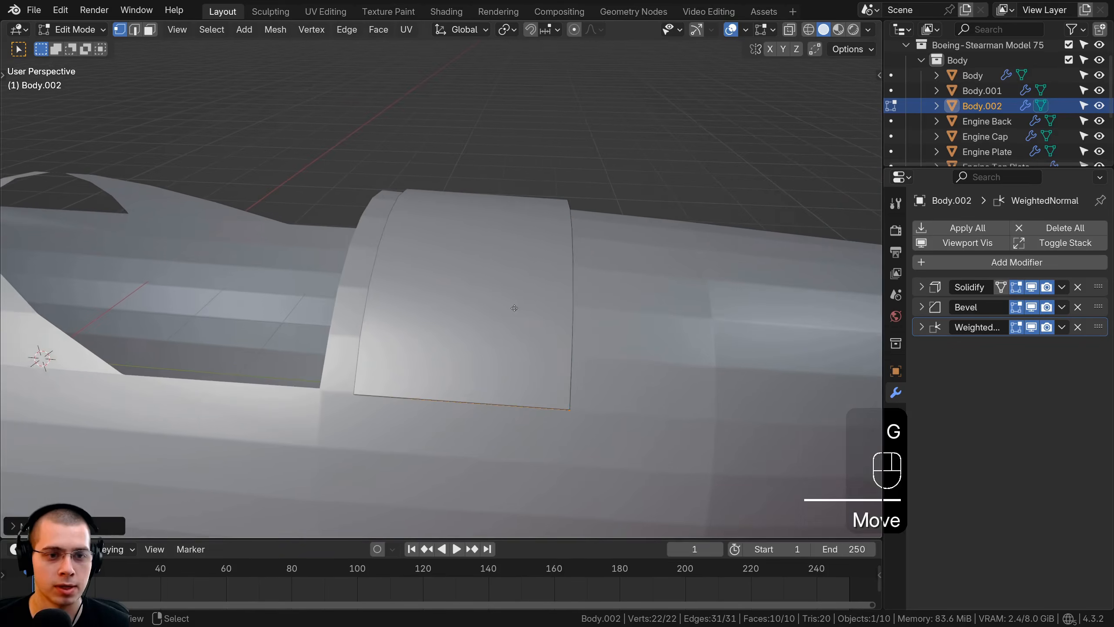
pyautogui.press('Tab')
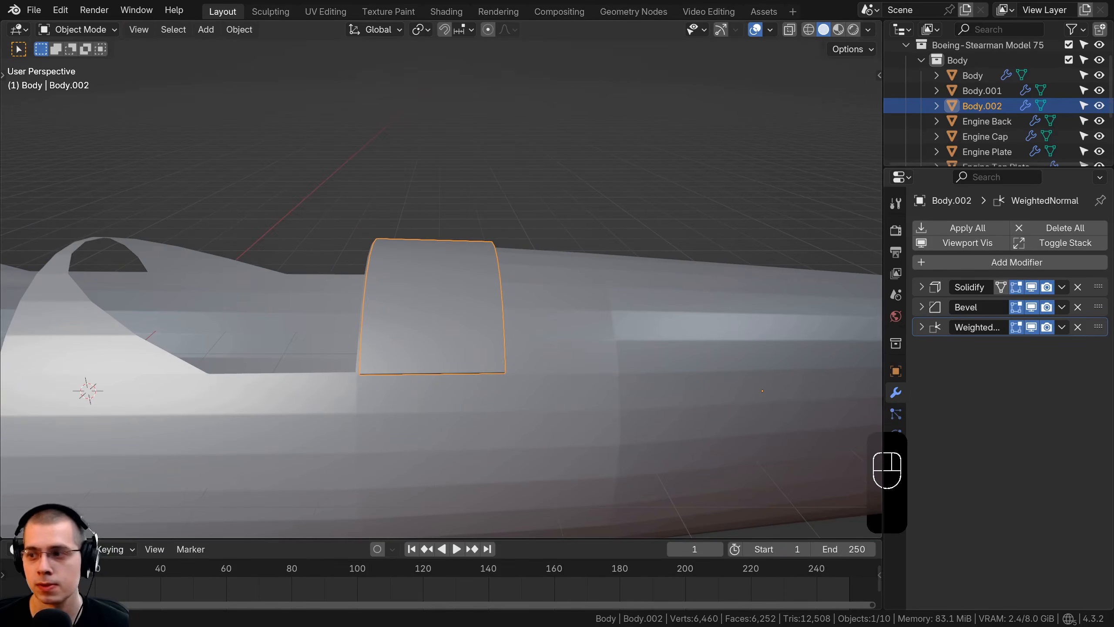
# Move the panel's rear edge loop backward along Y to lengthen the panel.
pyautogui.press('Tab')
pyautogui.press('z')
pyautogui.click(487, 224)
pyautogui.press('a')
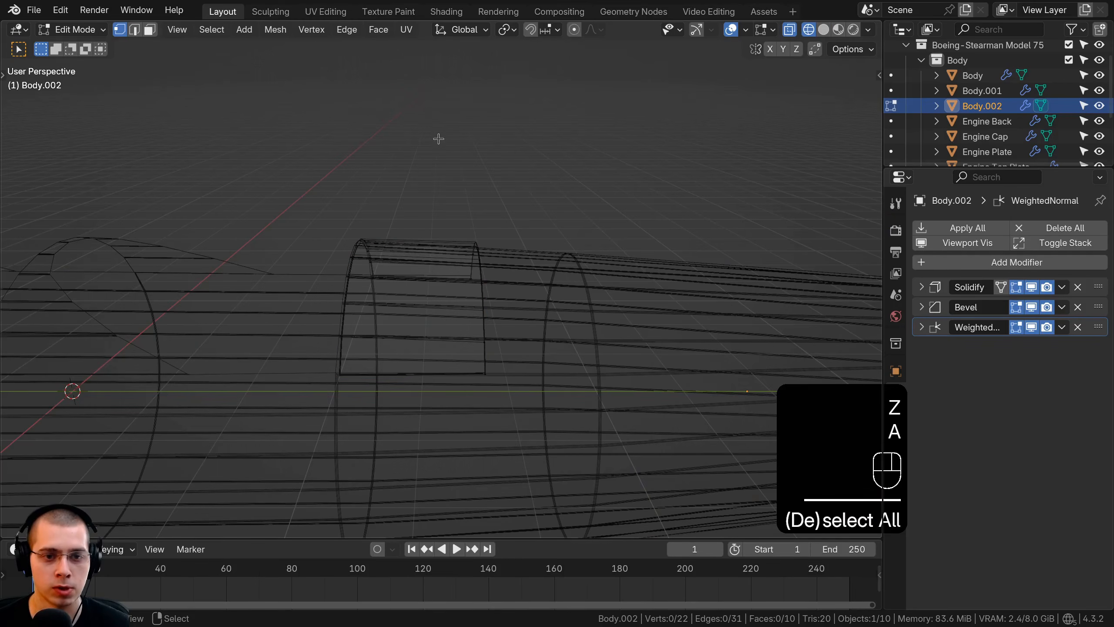
pyautogui.moveTo(435, 126); pyautogui.dragTo(555, 512)
pyautogui.hotkey('shift', 'z')
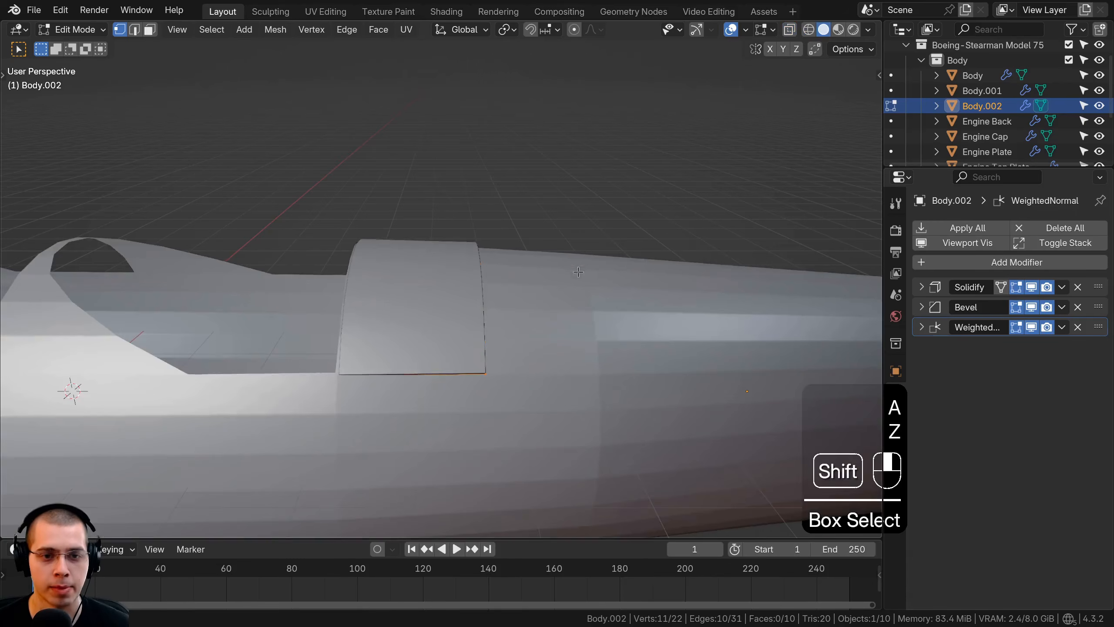
pyautogui.press('g')
pyautogui.press('y')
pyautogui.click(616, 269)
# Scale the panel's rear edge loop and adjust its height along Z to follow the tapering fuselage.
pyautogui.moveTo(665, 255); pyautogui.dragTo(534, 242, button='middle')
pyautogui.press('s')
pyautogui.click(672, 250)
pyautogui.press('s')
pyautogui.click(701, 246)
pyautogui.moveTo(701, 246); pyautogui.dragTo(452, 226, button='middle')
pyautogui.press('g')
pyautogui.press('z')
pyautogui.press('s')
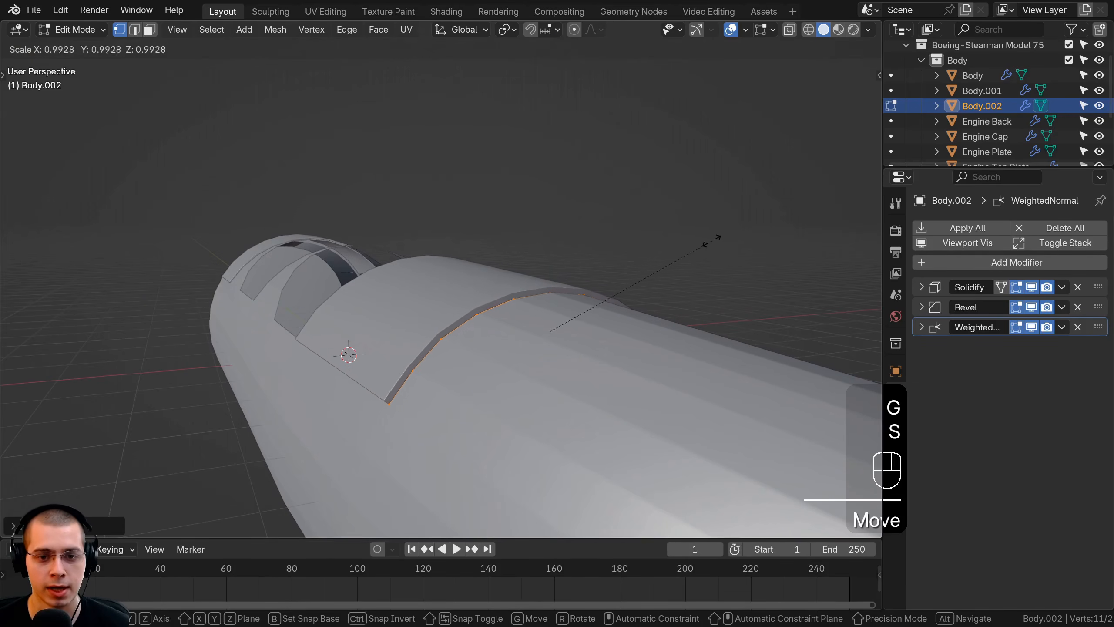
pyautogui.click(705, 241)
pyautogui.press('Tab')
# Move the panel's front edge loop into line with the rear end of the cockpit opening.
pyautogui.moveTo(704, 240); pyautogui.dragTo(495, 351, button='middle')
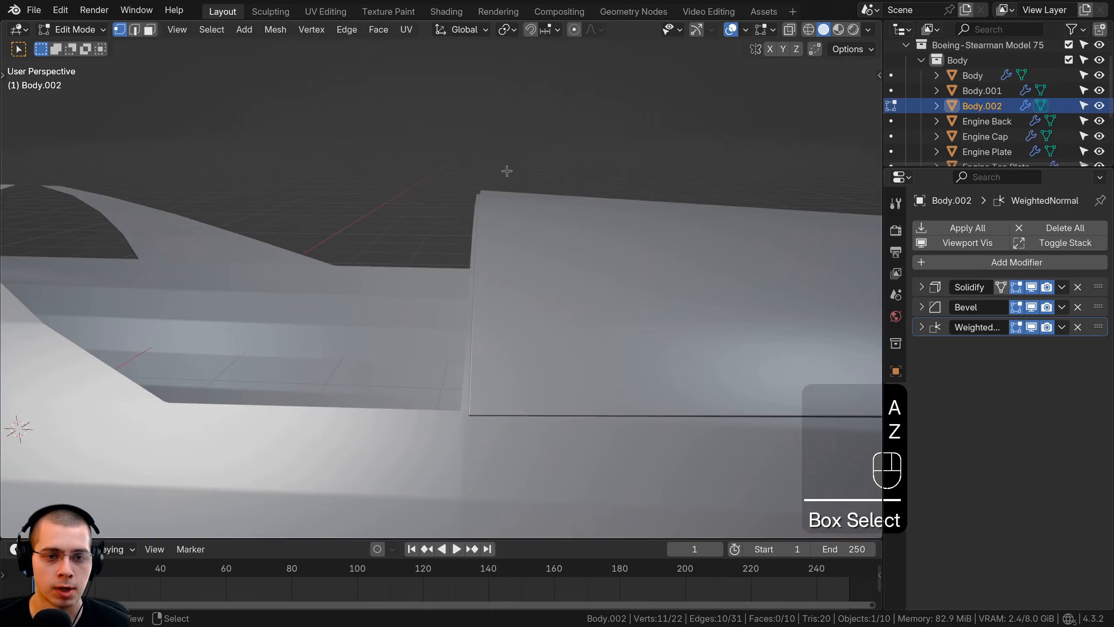
pyautogui.press('g')
pyautogui.moveTo(508, 171); pyautogui.dragTo(585, 199, button='middle')
pyautogui.rightClick(545, 172)
pyautogui.press('g')
pyautogui.click(487, 198)
pyautogui.press('Tab')
pyautogui.press('a')
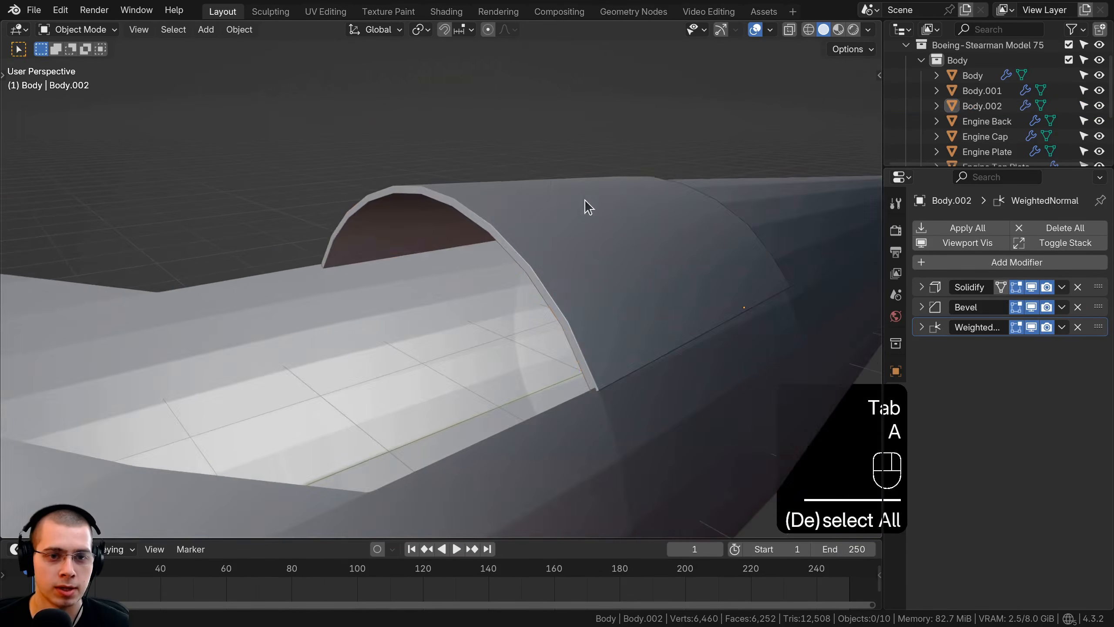
# Extrude the panel's lower edges on both sides downward and scale the new edges outward along X to follow the fuselage.
pyautogui.press('Tab')
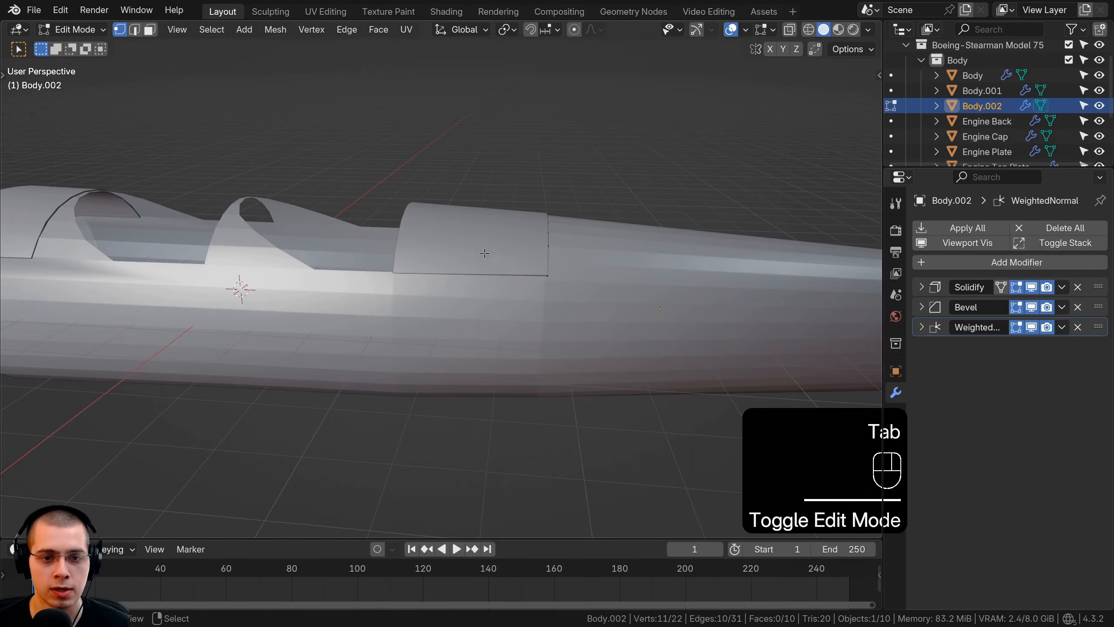
pyautogui.scroll(1, 484, 239)
pyautogui.moveTo(484, 239); pyautogui.dragTo(482, 243, button='middle')
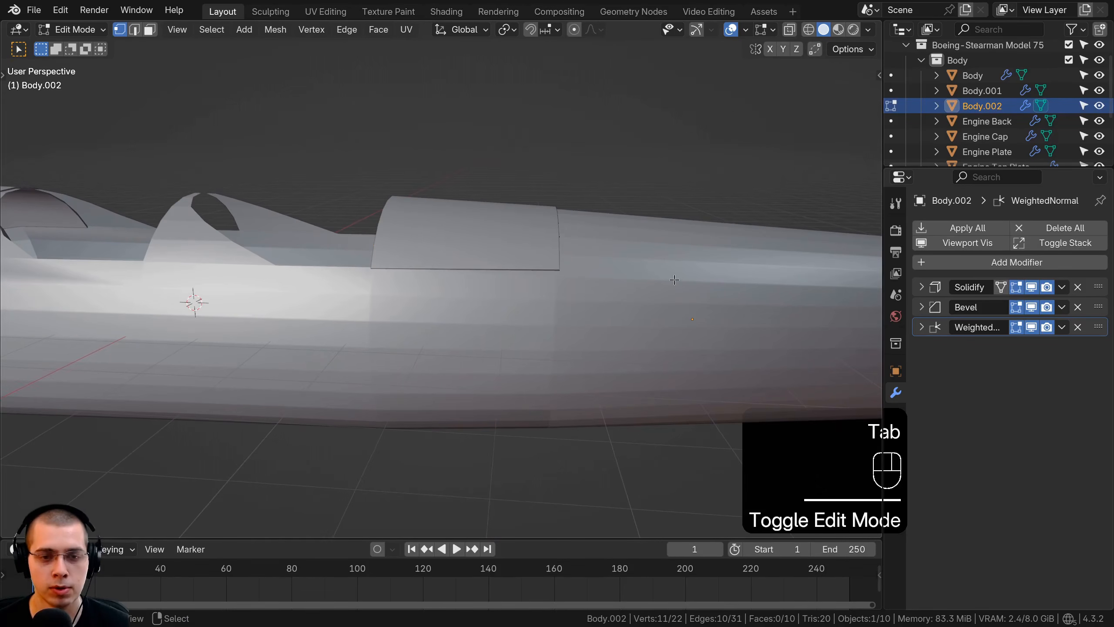
pyautogui.press('KP_1')
pyautogui.press('KP_3')
pyautogui.keyDown('shift'); pyautogui.moveTo(631, 270); pyautogui.dragTo(669, 295, button='middle'); pyautogui.keyUp('shift')
pyautogui.press('z')
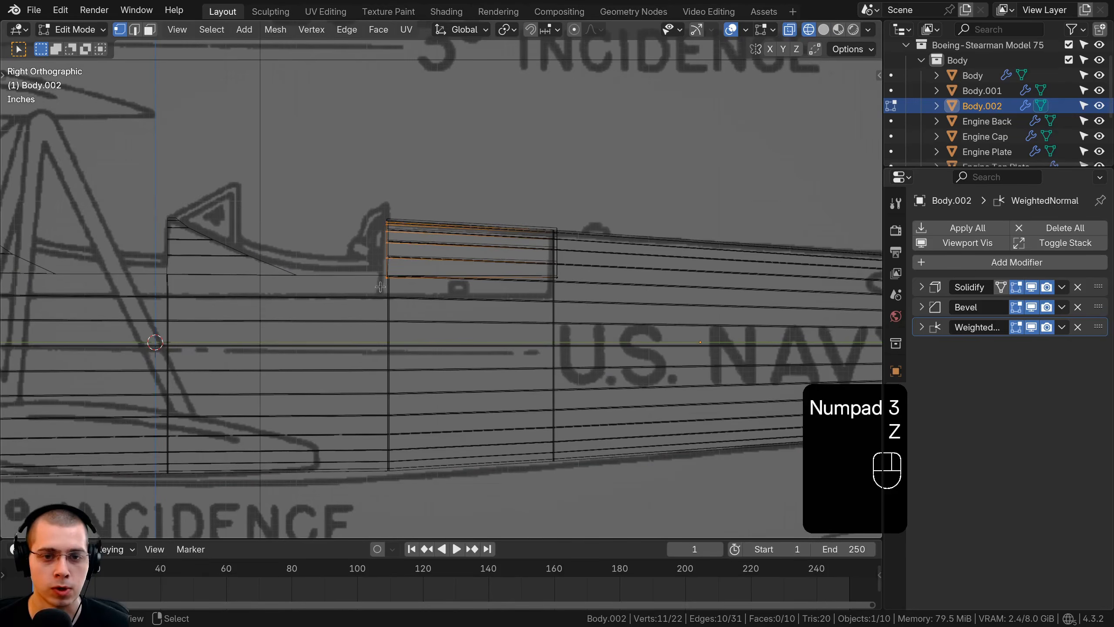
pyautogui.scroll(1, 380, 286)
pyautogui.hotkey('alt', 'a')
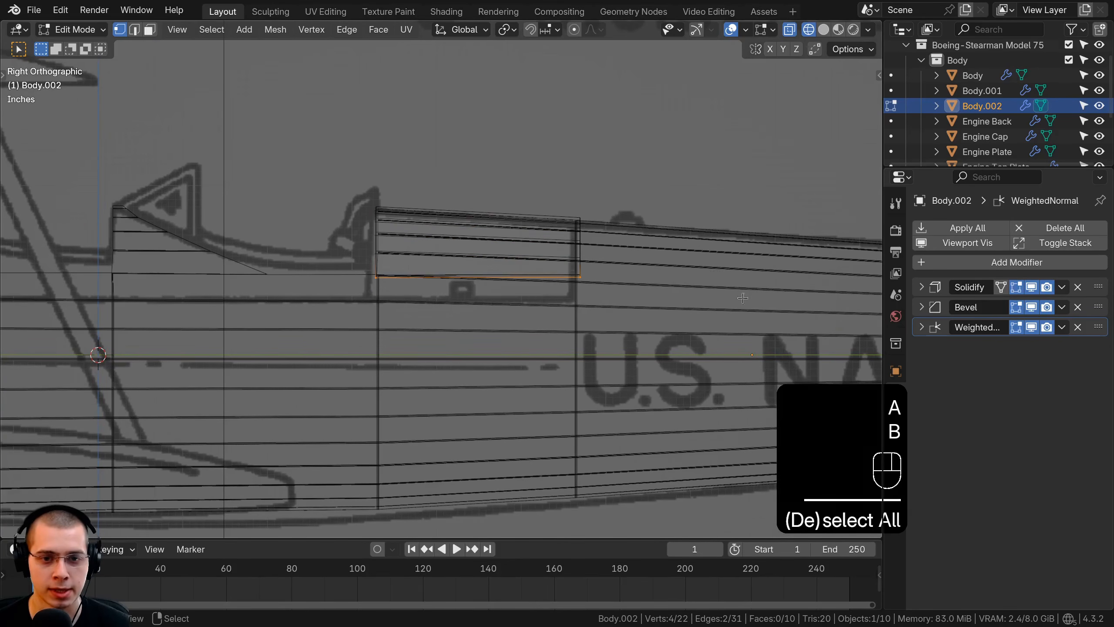
pyautogui.press('KP_1')
pyautogui.keyDown('shift'); pyautogui.moveTo(613, 301); pyautogui.dragTo(601, 289, button='middle'); pyautogui.keyUp('shift')
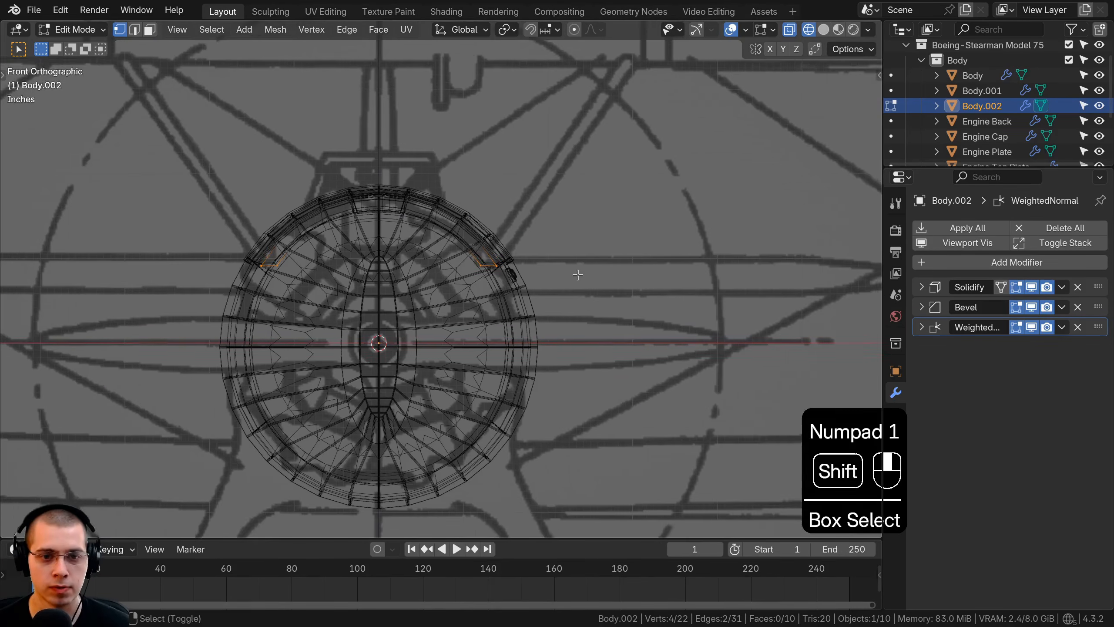
pyautogui.scroll(3, 602, 289)
pyautogui.press('e')
pyautogui.press('s')
pyautogui.press('x')
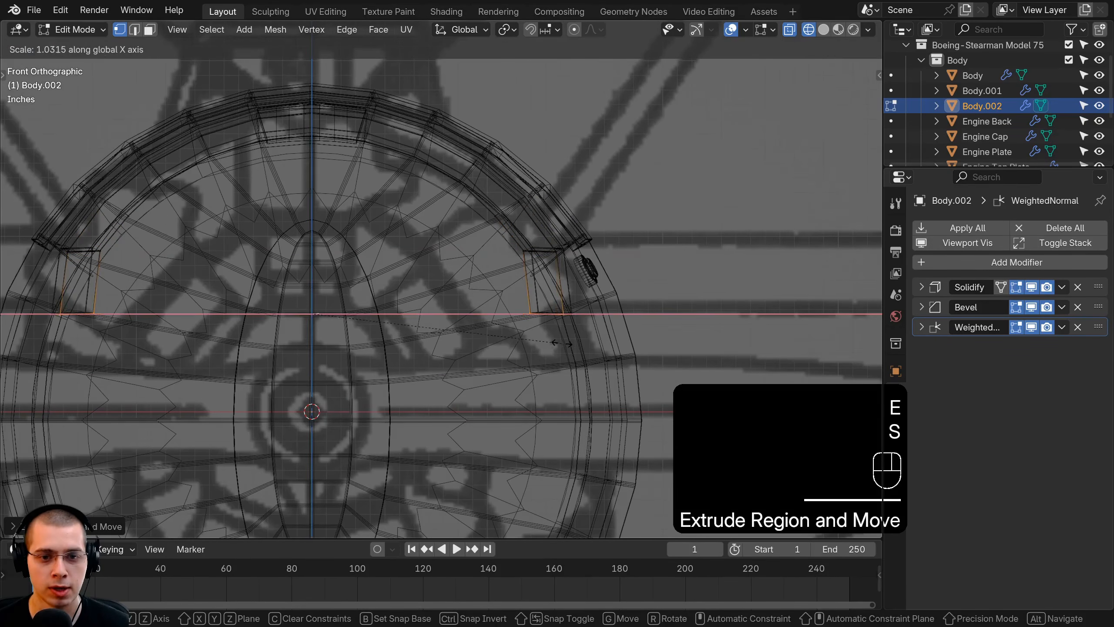
pyautogui.click(593, 341)
# Fine-tune the width of the extruded lower edges along X against the shaded fuselage and leave mesh editing.
pyautogui.press('z')
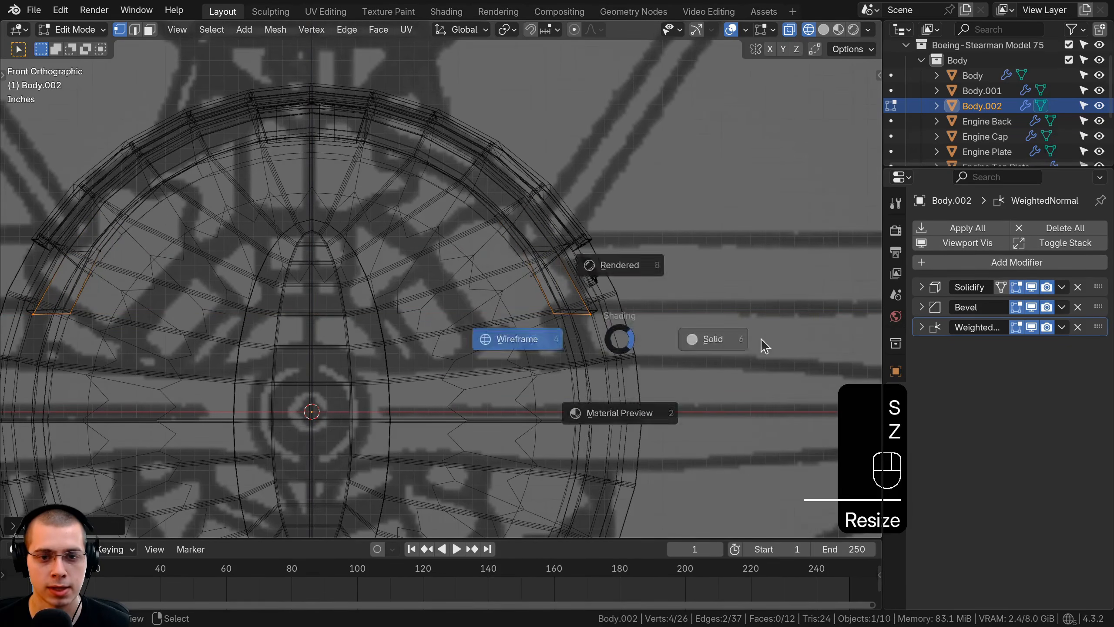
pyautogui.moveTo(760, 340); pyautogui.dragTo(654, 342, button='middle')
pyautogui.keyDown('shift'); pyautogui.moveTo(654, 343); pyautogui.dragTo(674, 353, button='middle'); pyautogui.keyUp('shift')
pyautogui.press('s')
pyautogui.press('x')
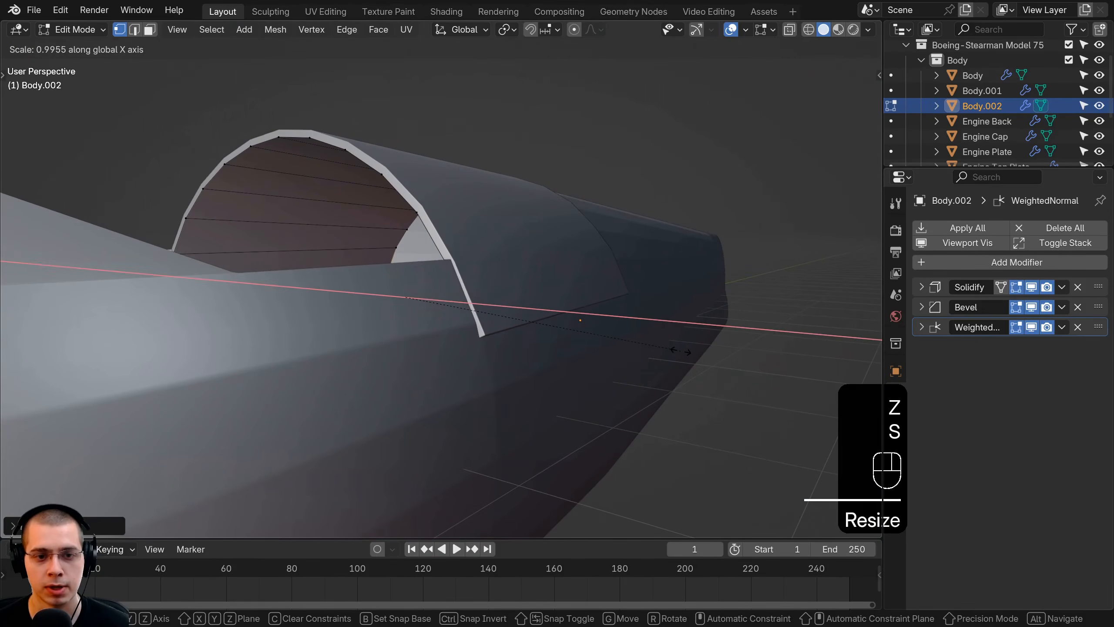
pyautogui.click(680, 352)
pyautogui.press('Tab')
# Rename the panel behind the rear cockpit as Body Back Plate.
pyautogui.press('a')
pyautogui.moveTo(561, 307); pyautogui.dragTo(382, 288, button='middle')
pyautogui.rightClick(356, 250)
pyautogui.scroll(-3, 349, 279)
pyautogui.press('a')
pyautogui.keyDown('shift'); pyautogui.moveTo(382, 287); pyautogui.dragTo(385, 337, button='middle'); pyautogui.keyUp('shift')
pyautogui.rightClick(477, 263)
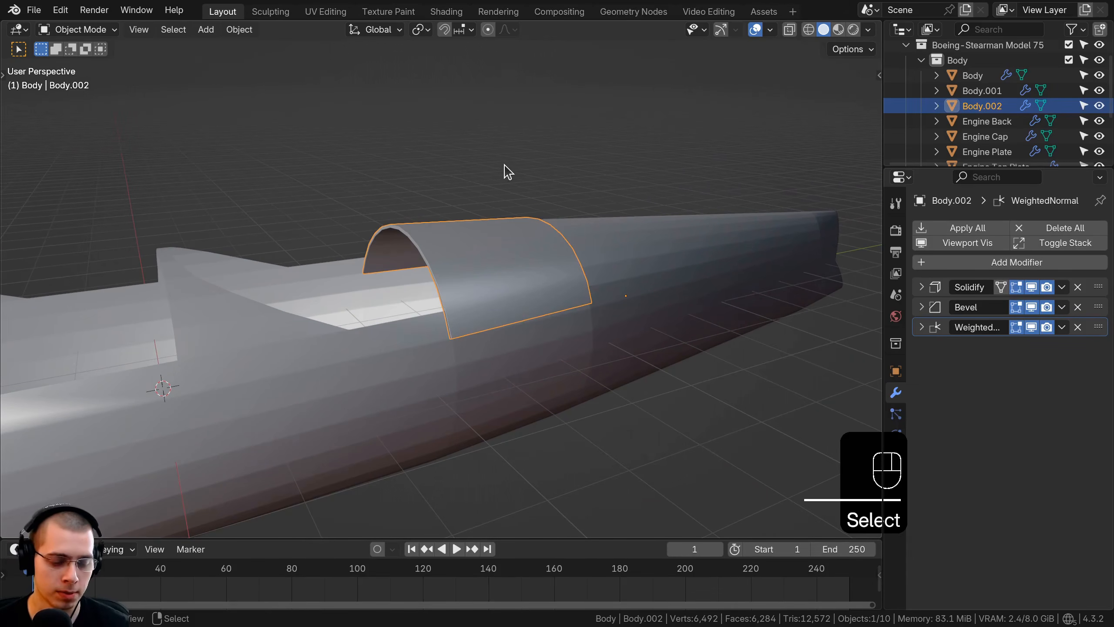
pyautogui.press('F2')
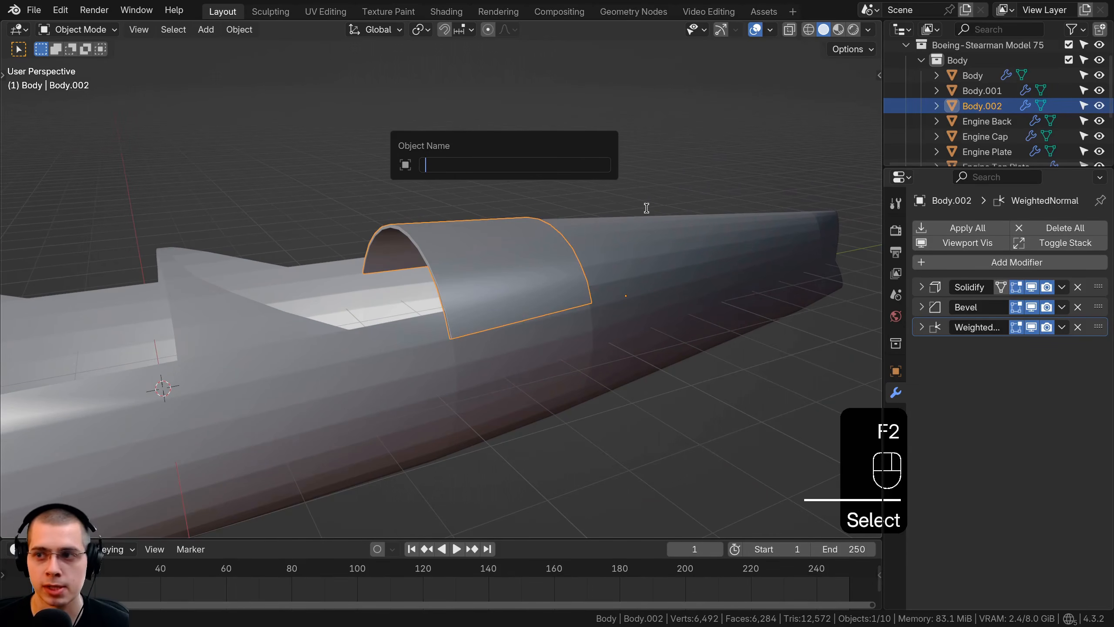
pyautogui.press('Return')
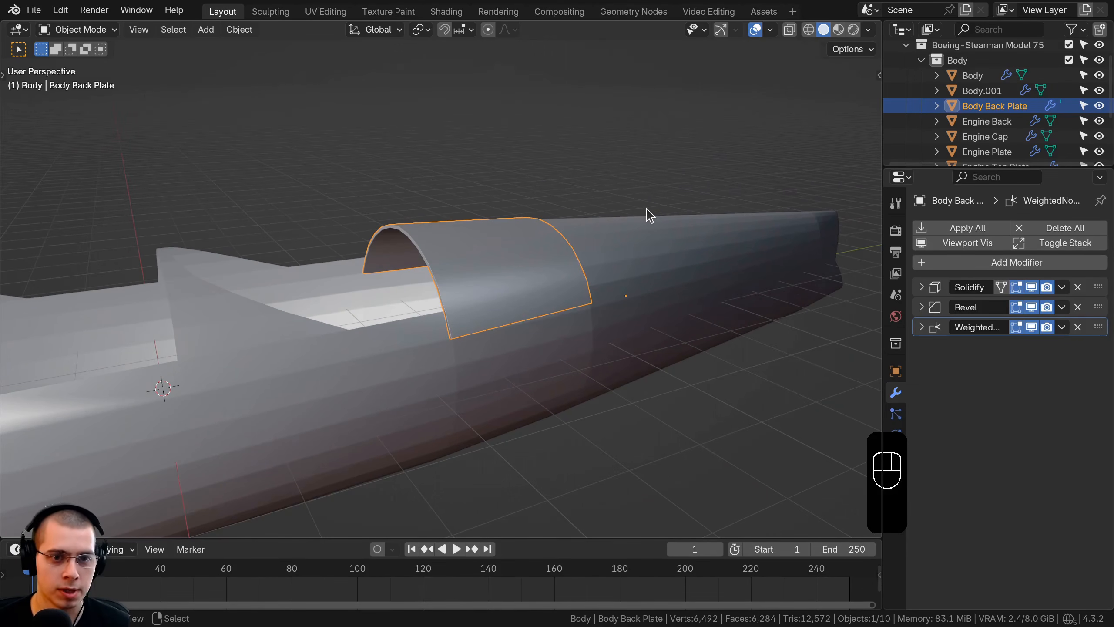
# Rename the panel ahead of the front cockpit as Body Front Plate.
pyautogui.scroll(-4, 434, 314)
pyautogui.keyDown('shift'); pyautogui.moveTo(312, 310); pyautogui.dragTo(465, 329, button='middle'); pyautogui.keyUp('shift')
pyautogui.scroll(4, 388, 352)
pyautogui.keyDown('shift'); pyautogui.rightClick(388, 353); pyautogui.keyUp('shift')
pyautogui.moveTo(388, 353); pyautogui.dragTo(420, 208, button='middle')
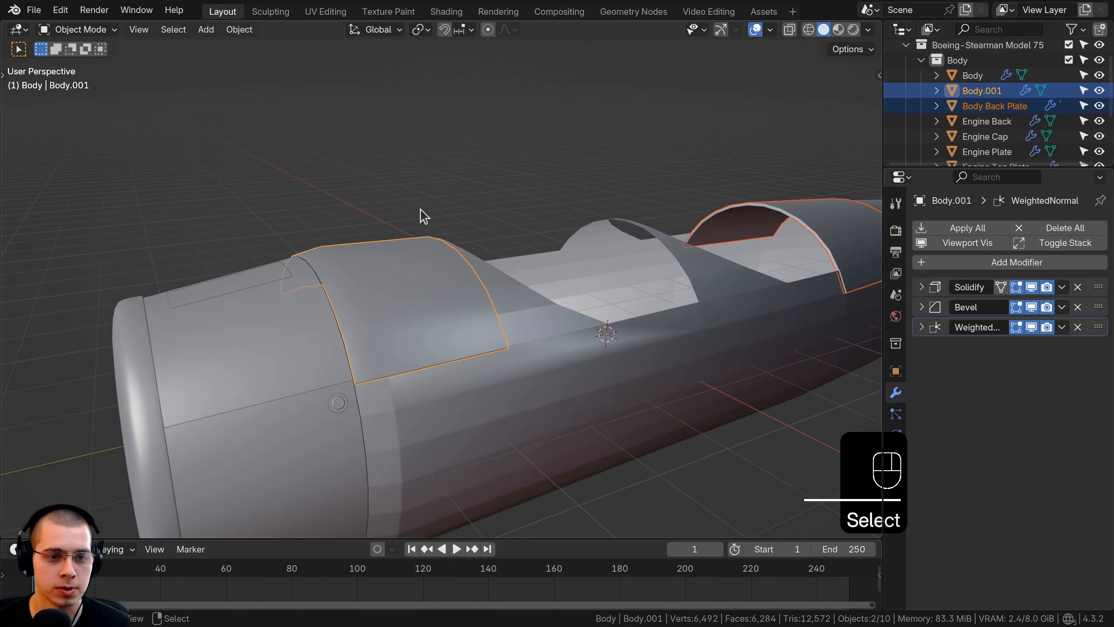
pyautogui.press('F2')
pyautogui.write('Body Front Plate')
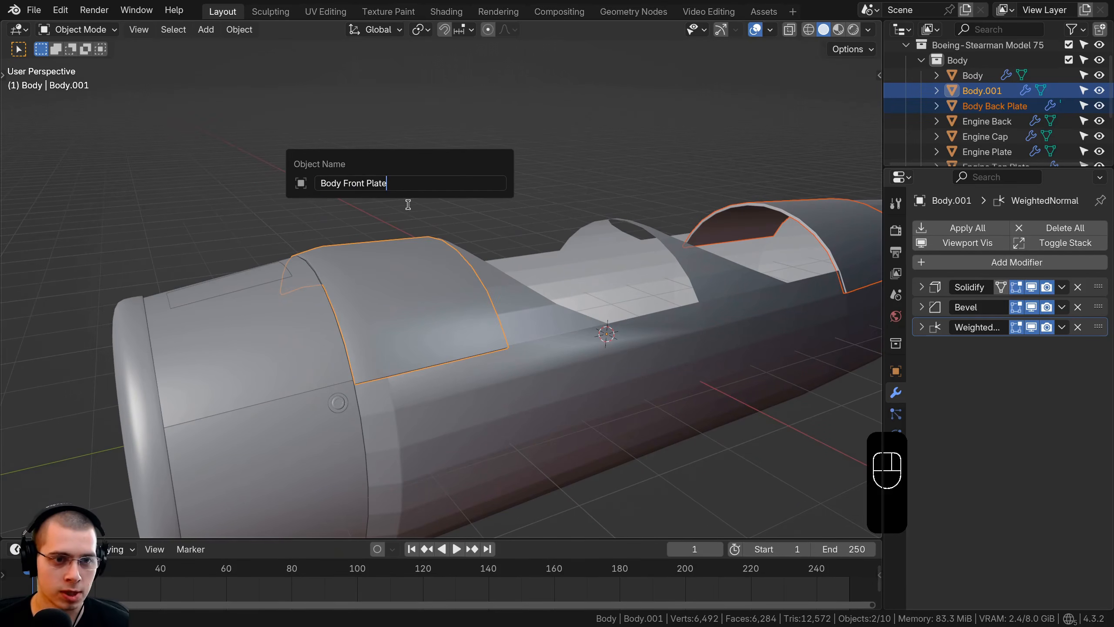
pyautogui.press('Return')
# Examine the fuselage around the cockpit openings between the front and back plates.
pyautogui.scroll(-4, 517, 249)
pyautogui.moveTo(517, 249); pyautogui.dragTo(373, 299, button='middle')
pyautogui.rightClick(149, 357)
pyautogui.rightClick(578, 250)
pyautogui.moveTo(263, 327); pyautogui.dragTo(547, 253, button='middle')
pyautogui.scroll(7, 555, 240)
pyautogui.press('g')
pyautogui.rightClick(700, 194)
pyautogui.scroll(-3, 700, 194)
pyautogui.scroll(-2, 323, 283)
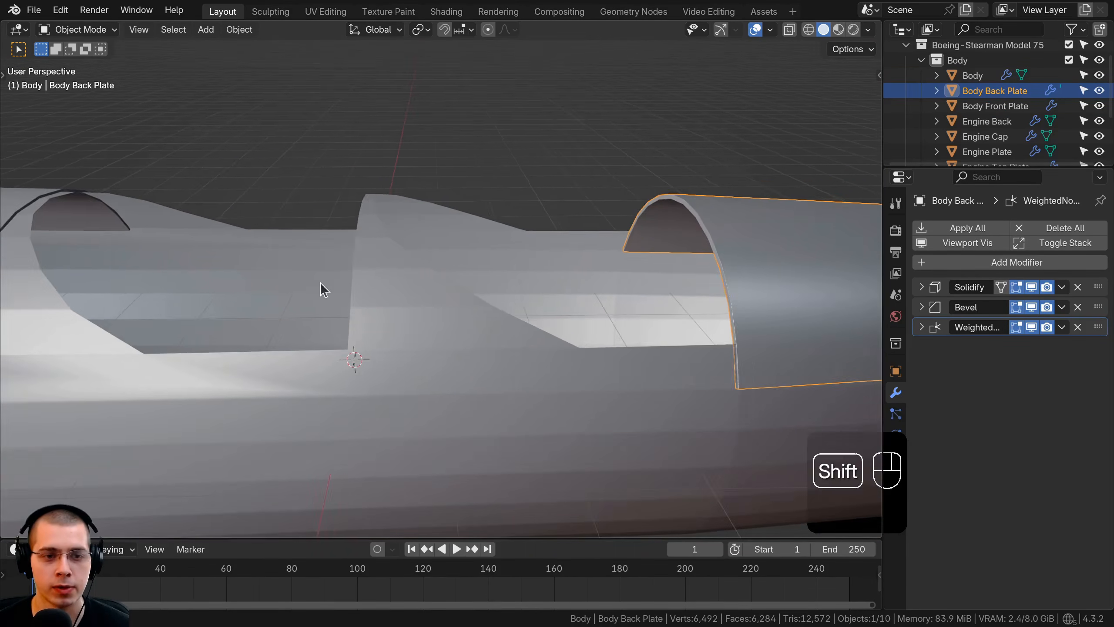
pyautogui.keyDown('shift'); pyautogui.moveTo(321, 283); pyautogui.dragTo(568, 281, button='middle'); pyautogui.keyUp('shift')
pyautogui.scroll(-3, 447, 346)
# Duplicate the body's six side faces beside the rear cockpit opening, separate them into a new object and select that object.
pyautogui.click(435, 186)
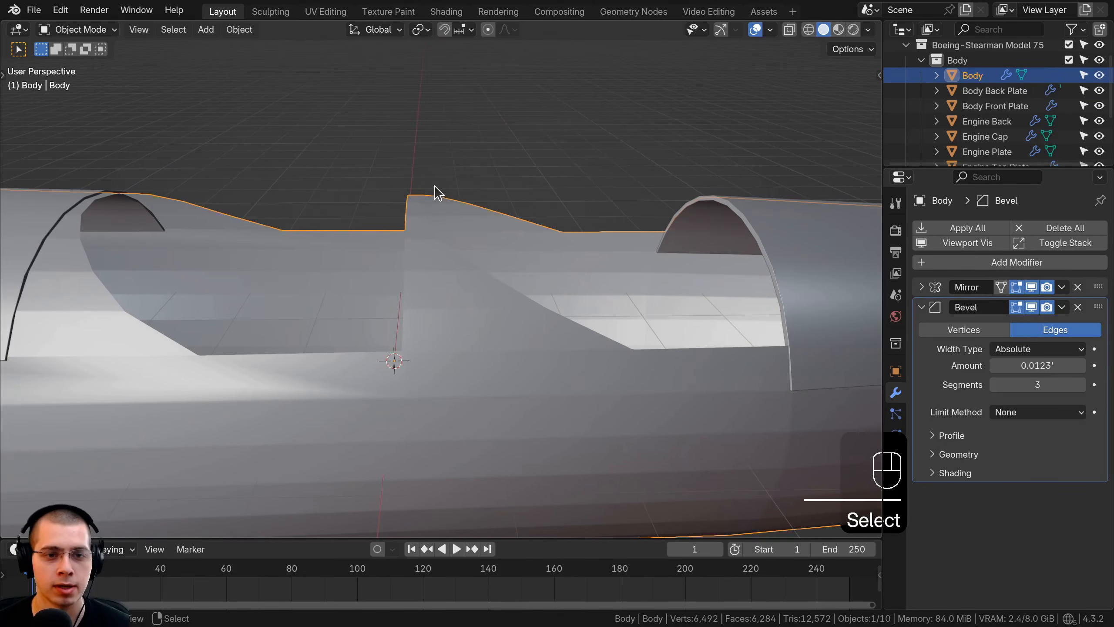
pyautogui.press('Tab')
pyautogui.scroll(3, 191, 51)
pyautogui.click(153, 32)
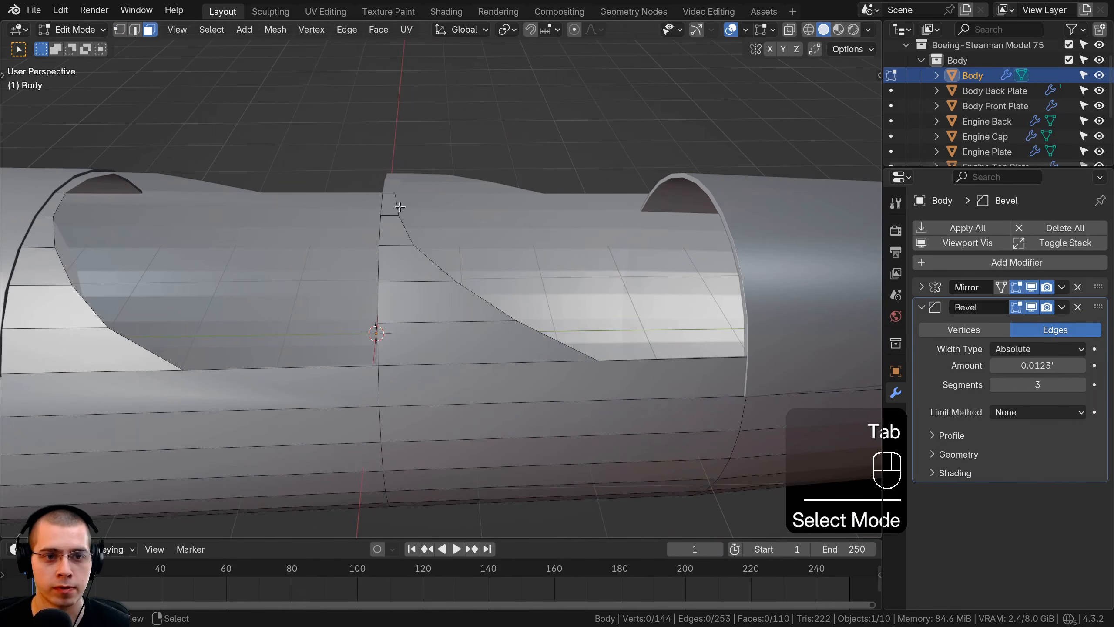
pyautogui.click(390, 207)
pyautogui.keyDown('shift'); pyautogui.click(390, 230); pyautogui.keyUp('shift')
pyautogui.keyDown('shift'); pyautogui.click(403, 264); pyautogui.keyUp('shift')
pyautogui.keyDown('shift'); pyautogui.click(425, 303); pyautogui.keyUp('shift')
pyautogui.keyDown('shift'); pyautogui.click(461, 345); pyautogui.keyUp('shift')
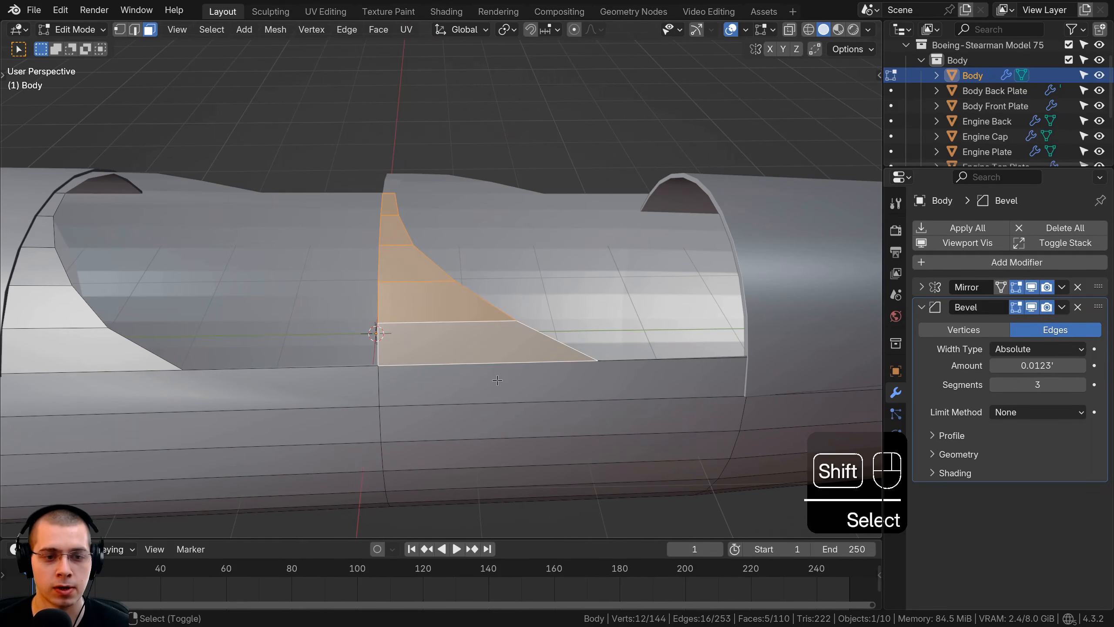
pyautogui.keyDown('shift'); pyautogui.click(497, 380); pyautogui.keyUp('shift')
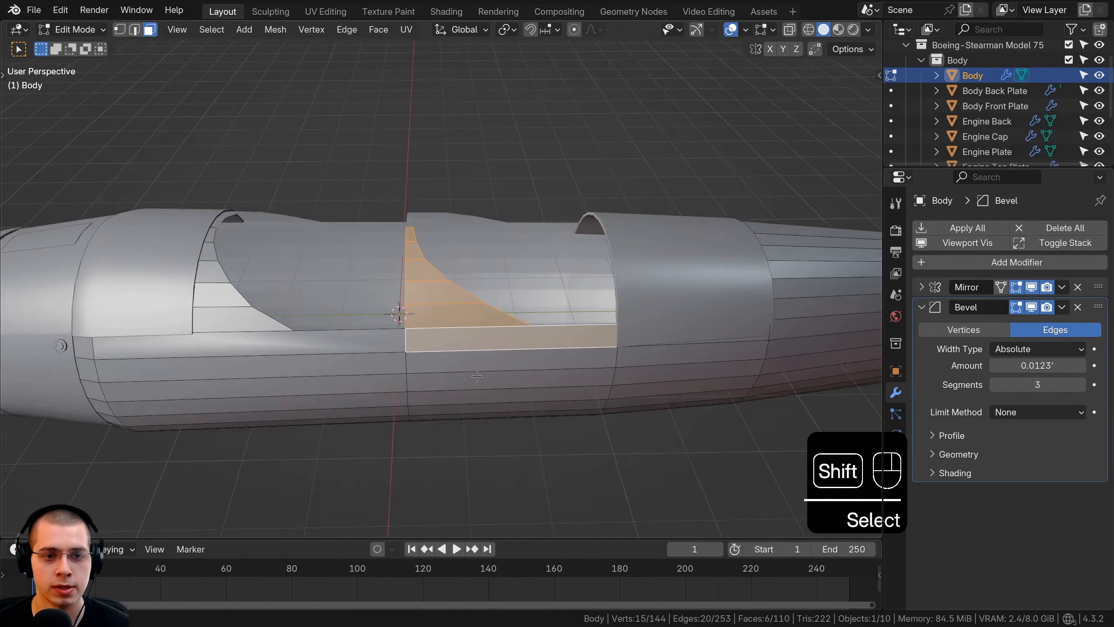
pyautogui.moveTo(497, 380); pyautogui.dragTo(540, 237, button='middle')
pyautogui.hotkey('shift', 'd')
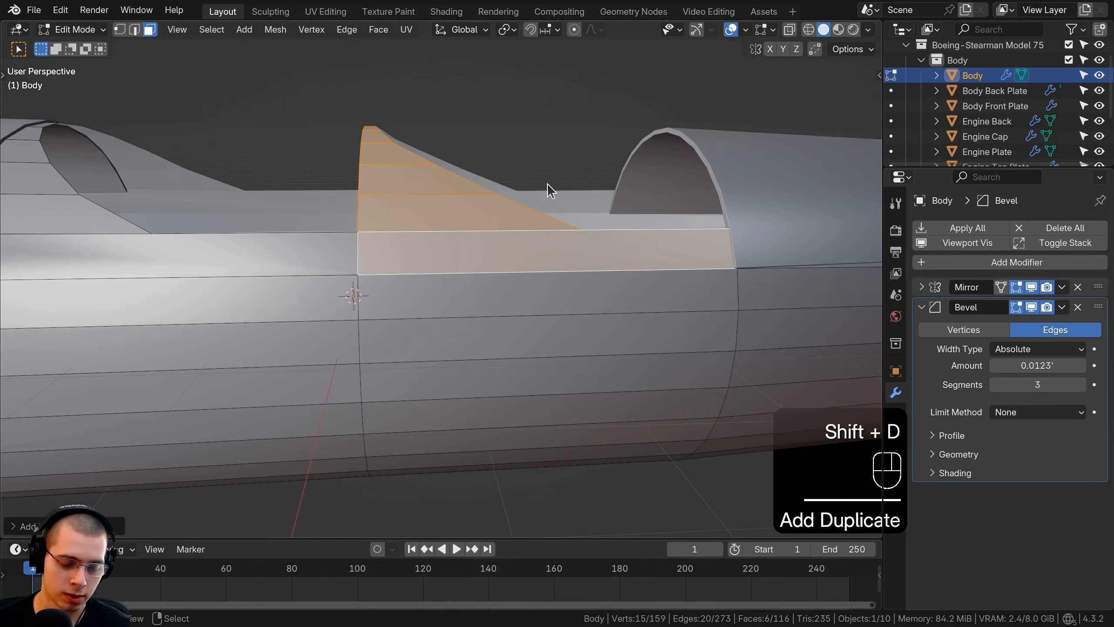
pyautogui.press('p')
pyautogui.click(552, 191)
pyautogui.moveTo(552, 191); pyautogui.dragTo(419, 274, button='middle')
pyautogui.press('Tab')
pyautogui.click(482, 256)
pyautogui.press('g')
pyautogui.rightClick(440, 189)
pyautogui.press('g')
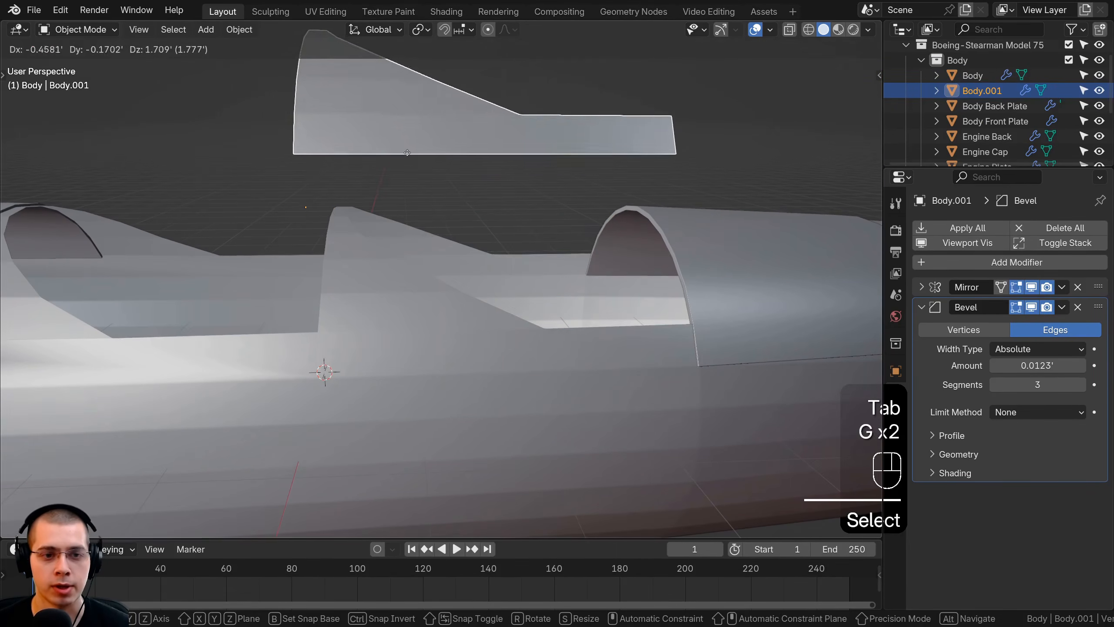
pyautogui.rightClick(400, 210)
# Remove the Bevel modifier from the separated rear cockpit side panel and apply its Mirror modifier.
pyautogui.moveTo(667, 174); pyautogui.dragTo(716, 283, button='middle')
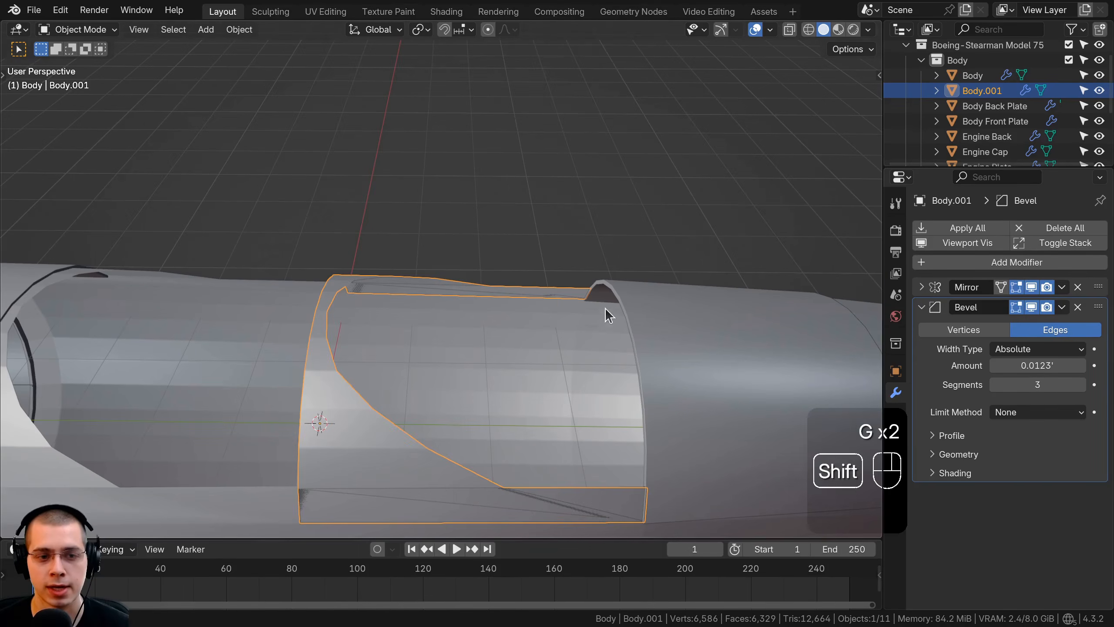
pyautogui.keyDown('shift'); pyautogui.moveTo(607, 311); pyautogui.dragTo(587, 253, button='middle'); pyautogui.keyUp('shift')
pyautogui.click(1078, 307)
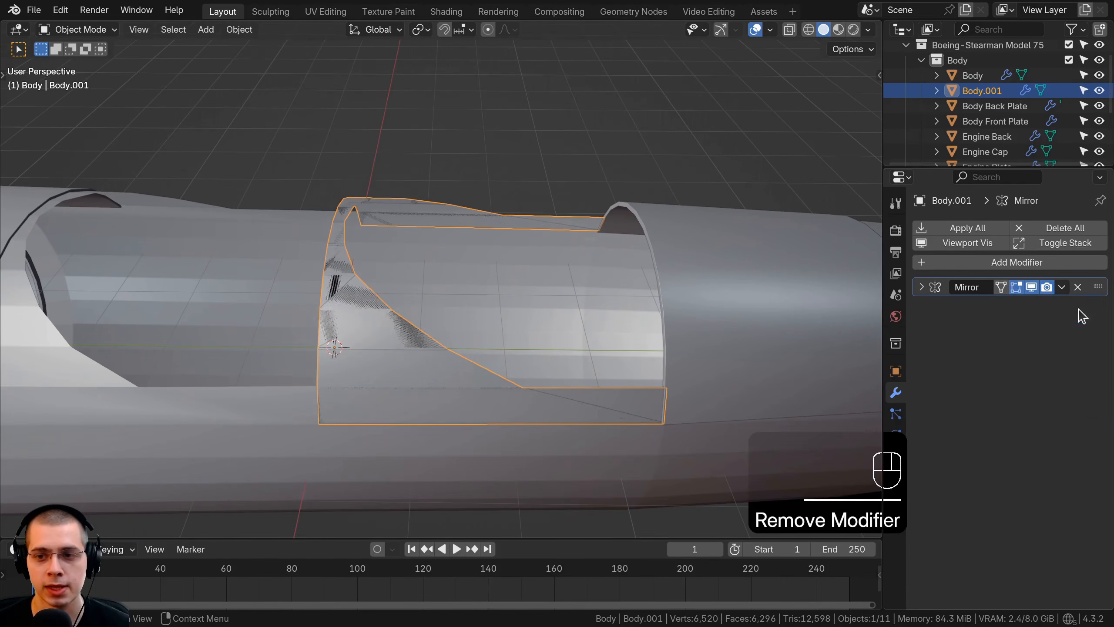
pyautogui.click(1062, 288)
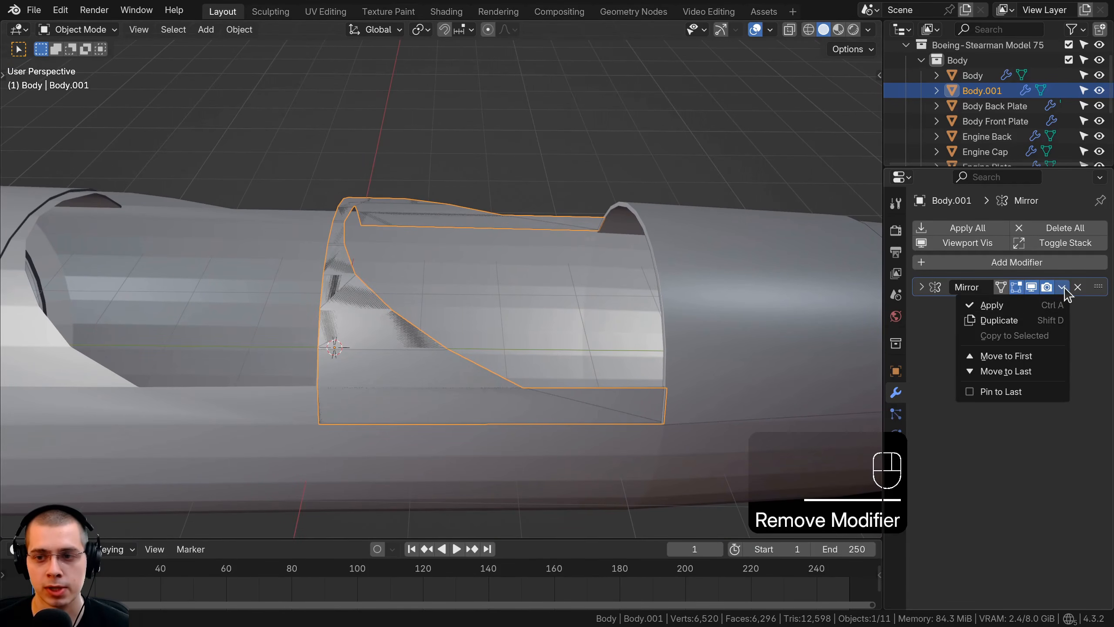
pyautogui.click(1005, 308)
pyautogui.press('g')
pyautogui.rightClick(689, 215)
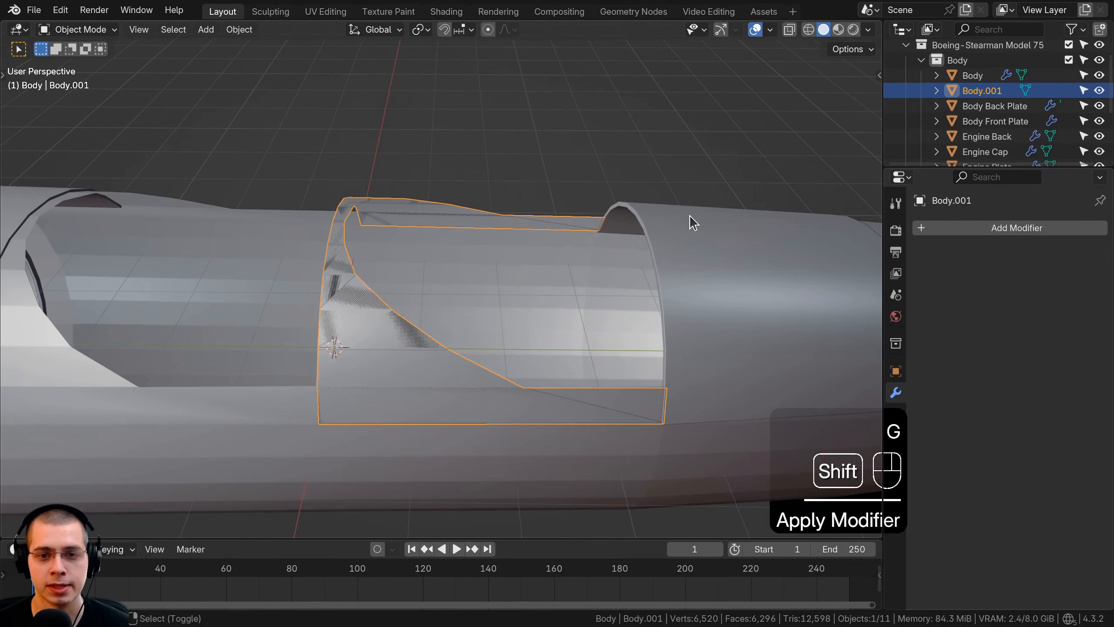
# Copy the modifiers from the Body Back Plate to the separated rear cockpit side panel.
pyautogui.keyDown('shift'); pyautogui.click(689, 215); pyautogui.keyUp('shift')
pyautogui.hotkey('ctrl', 'p')
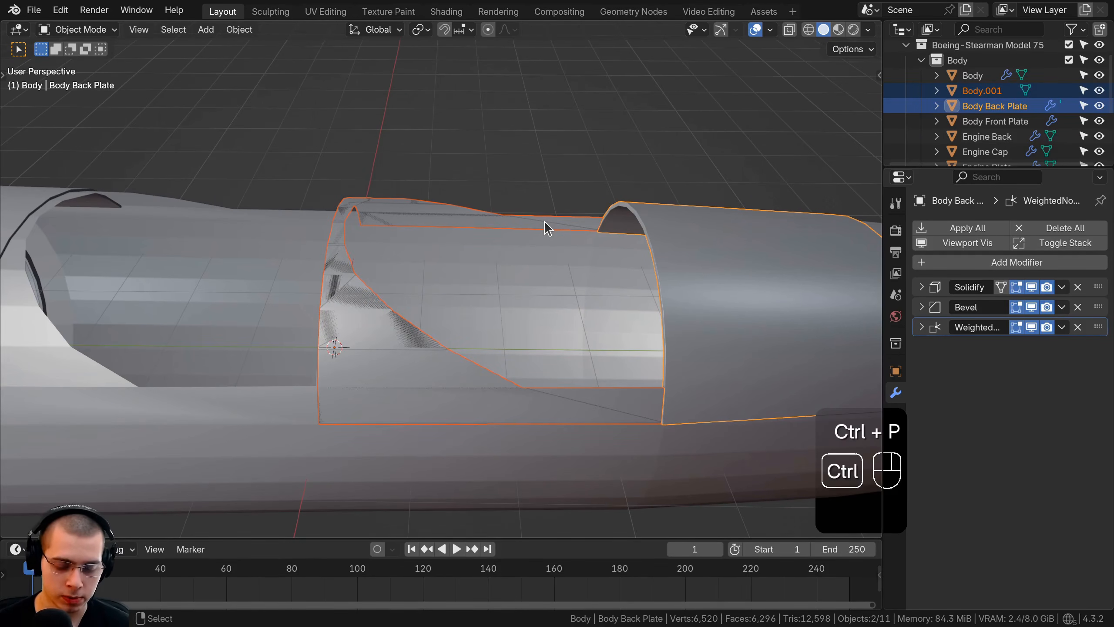
pyautogui.hotkey('ctrl', 'l')
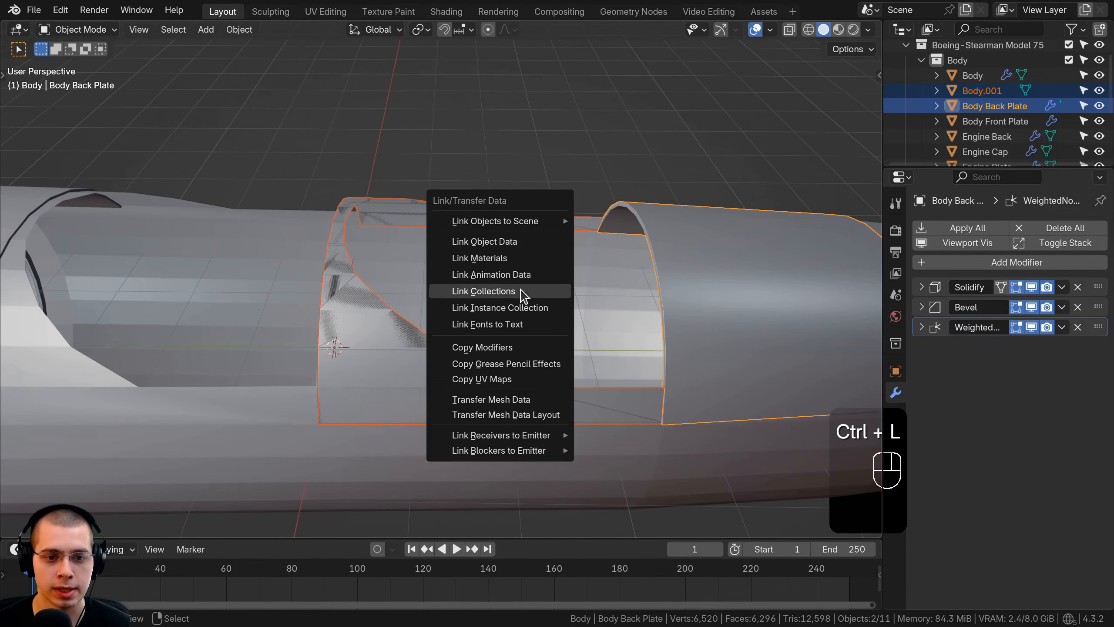
pyautogui.click(498, 348)
pyautogui.scroll(2, 367, 214)
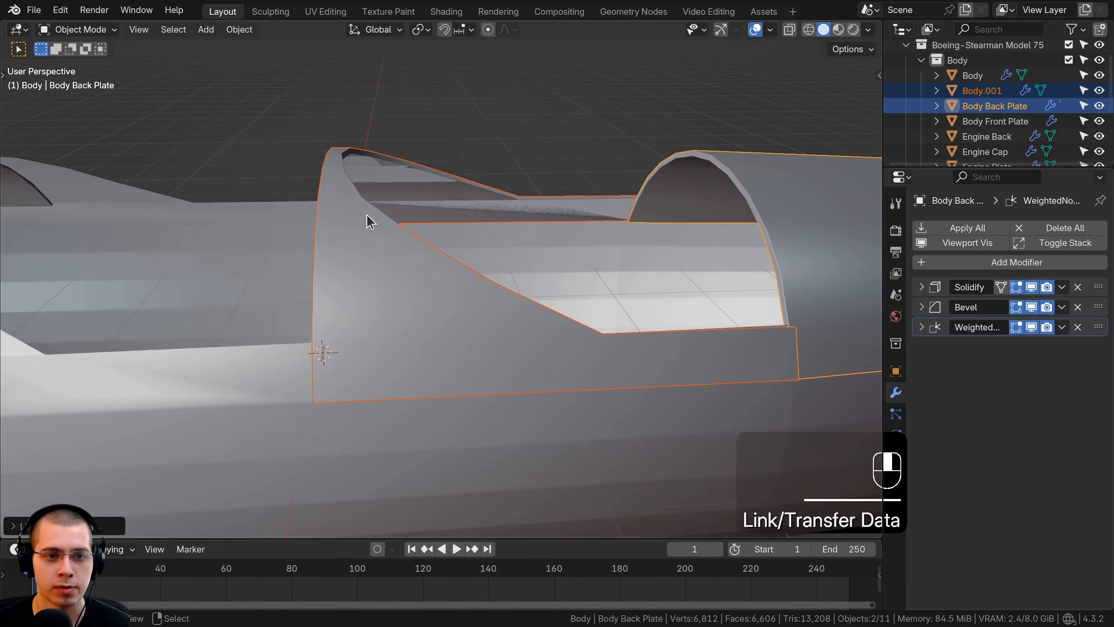
# Scale the entire rear cockpit panel mesh down slightly and reposition it to fit the fuselage ahead of the back plate.
pyautogui.click(379, 236)
pyautogui.press('Tab')
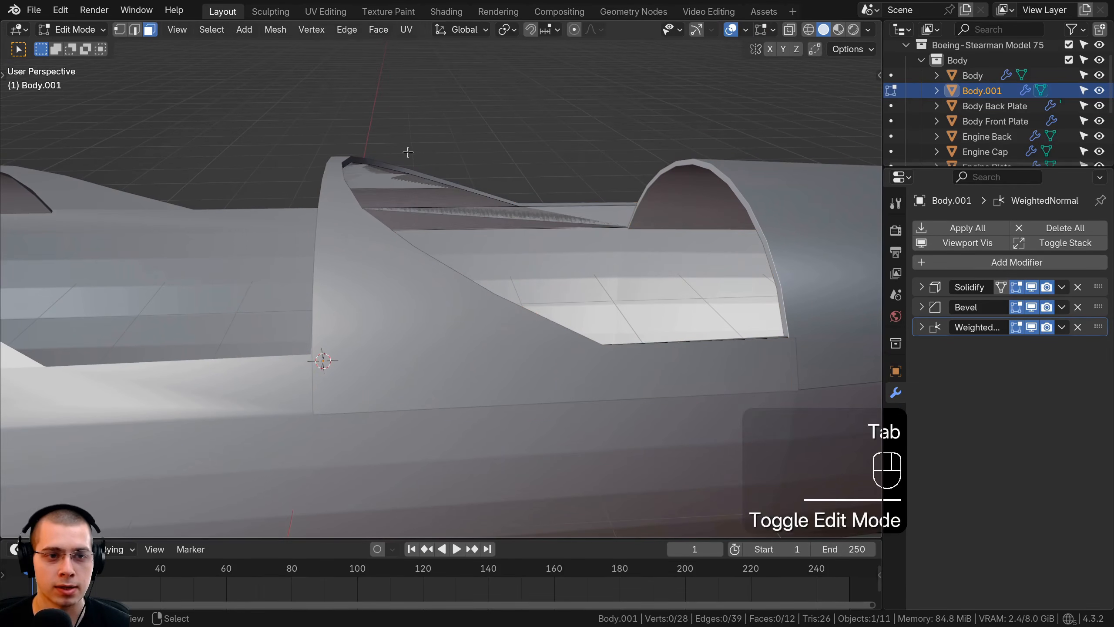
pyautogui.press('a')
pyautogui.press('s')
pyautogui.press('g')
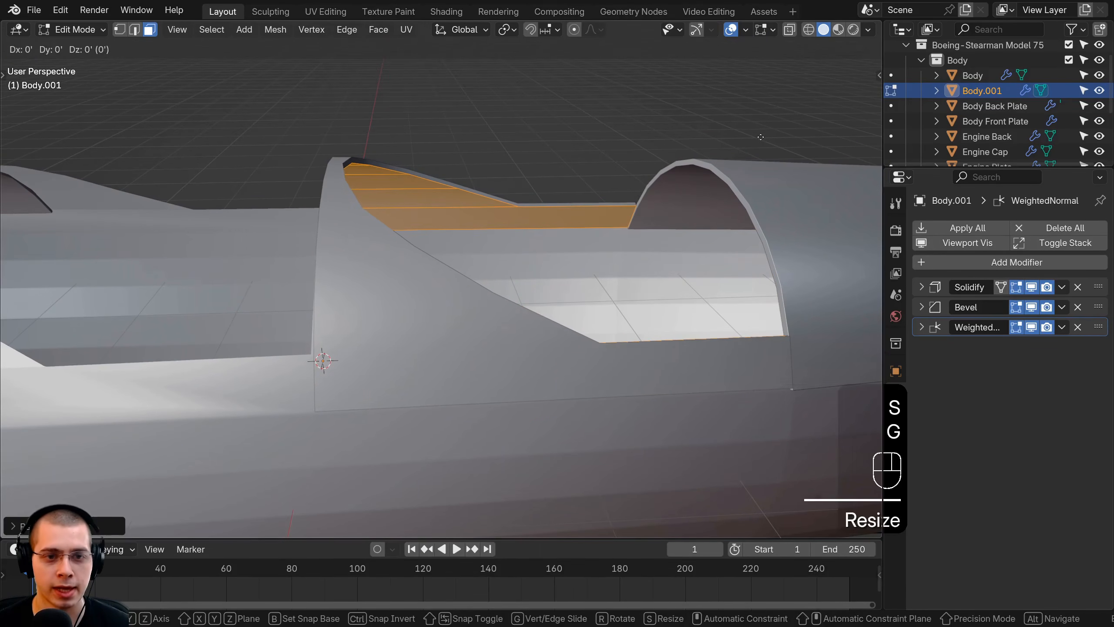
pyautogui.keyDown('shift'); pyautogui.moveTo(765, 142); pyautogui.dragTo(762, 151, button='middle'); pyautogui.keyUp('shift')
pyautogui.click(762, 152)
pyautogui.press('s')
pyautogui.click(707, 176)
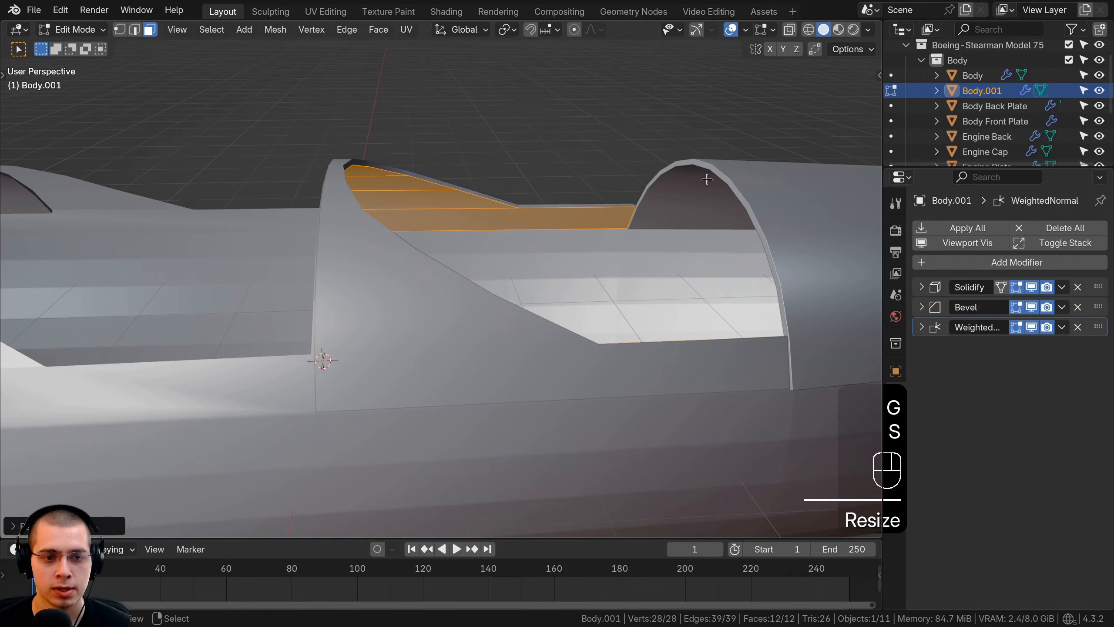
pyautogui.press('Tab')
pyautogui.moveTo(707, 177); pyautogui.dragTo(490, 280, button='middle')
# Edge slide the rear cockpit panel's lower edges on both sides upward by a factor of about 0.54.
pyautogui.press('Tab')
pyautogui.scroll(-3, 490, 281)
pyautogui.press('1')
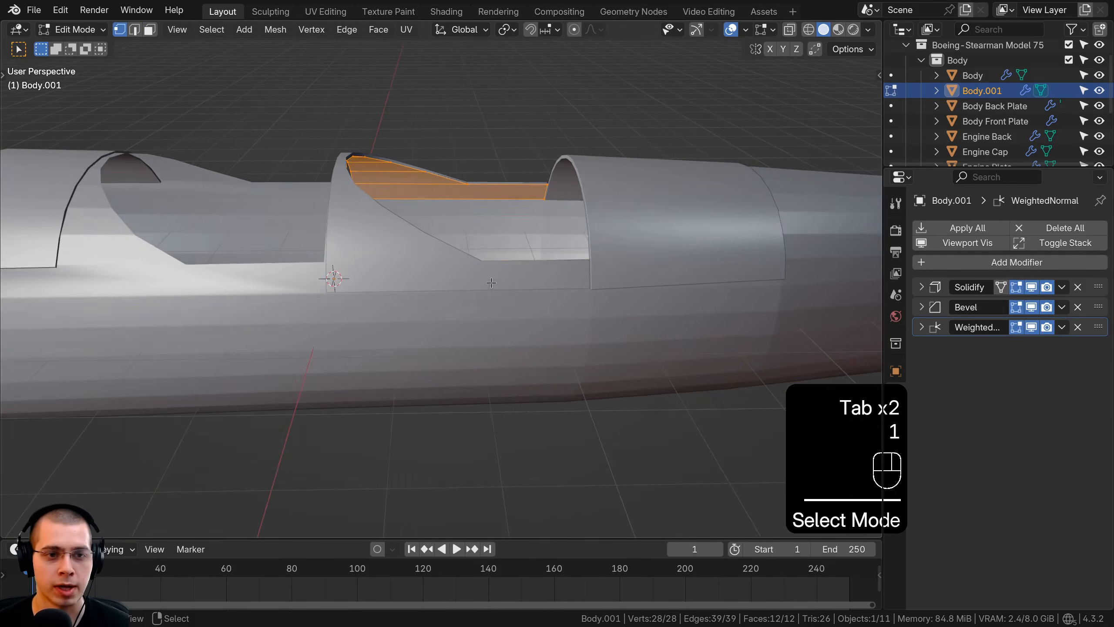
pyautogui.scroll(2, 446, 296)
pyautogui.press('z')
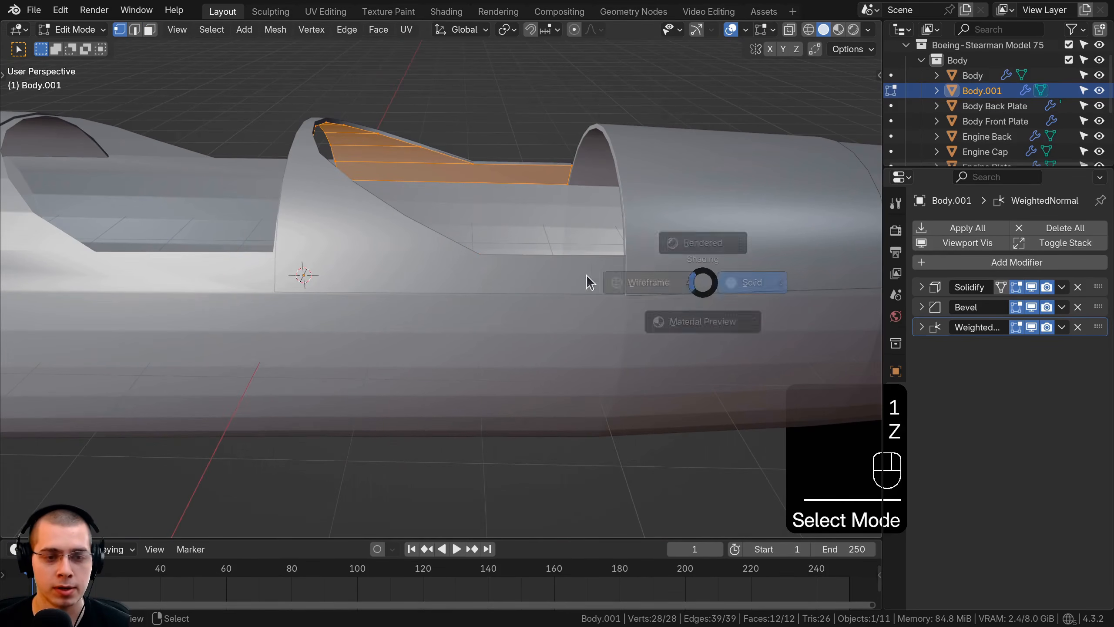
pyautogui.click(587, 280)
pyautogui.press('KP_1')
pyautogui.press('KP_3')
pyautogui.press('a')
pyautogui.keyDown('shift'); pyautogui.moveTo(499, 263); pyautogui.dragTo(333, 310, button='middle'); pyautogui.keyUp('shift')
pyautogui.scroll(3, 236, 259)
pyautogui.moveTo(228, 240); pyautogui.dragTo(712, 315)
pyautogui.press('z')
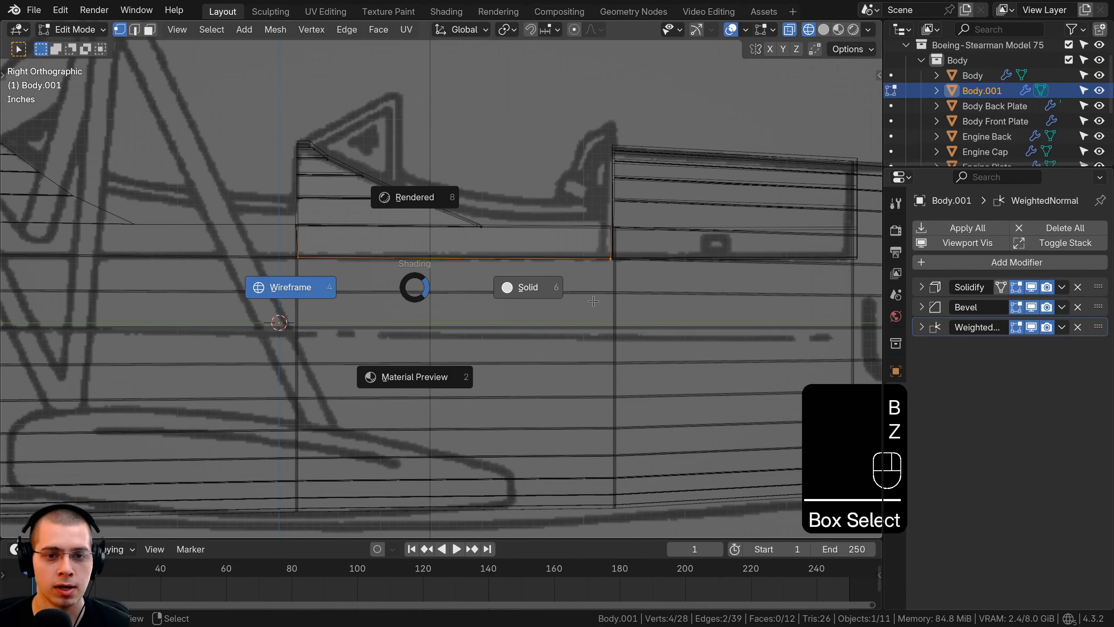
pyautogui.click(527, 286)
pyautogui.moveTo(495, 298)
pyautogui.mouseDown(button='middle')
pyautogui.moveTo(528, 383)
pyautogui.moveTo(465, 413)
pyautogui.mouseUp(button='middle')
pyautogui.scroll(2, 527, 351)
pyautogui.moveTo(564, 334); pyautogui.dragTo(583, 317, button='middle')
pyautogui.press('g')
pyautogui.press('g')
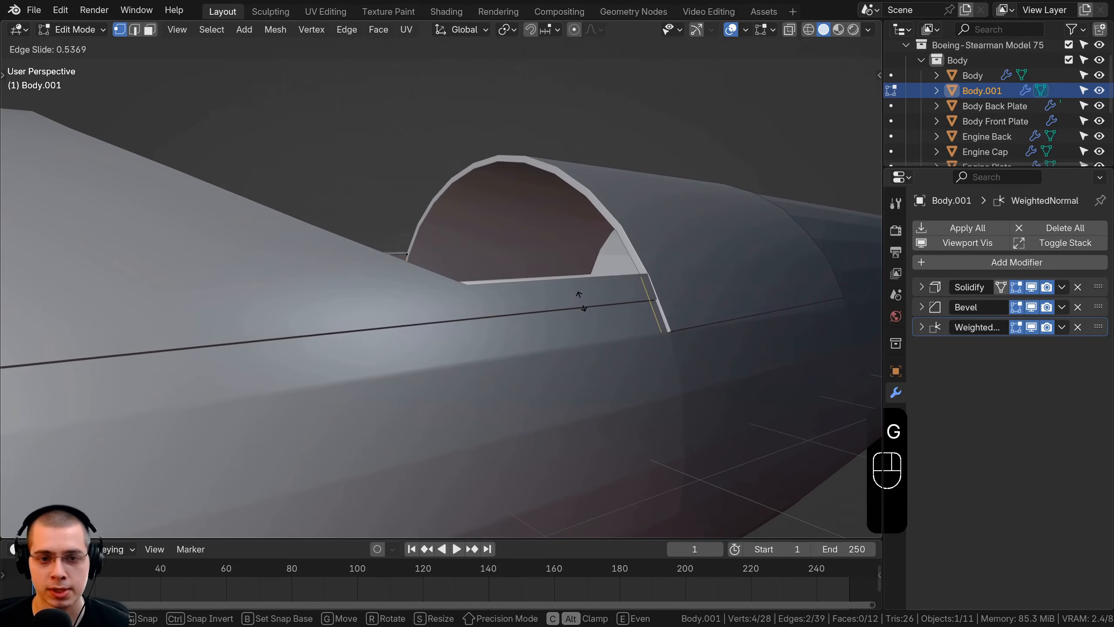
pyautogui.click(580, 304)
pyautogui.scroll(-3, 570, 310)
pyautogui.moveTo(554, 319); pyautogui.dragTo(323, 312, button='middle')
pyautogui.moveTo(418, 310); pyautogui.dragTo(434, 309, button='middle')
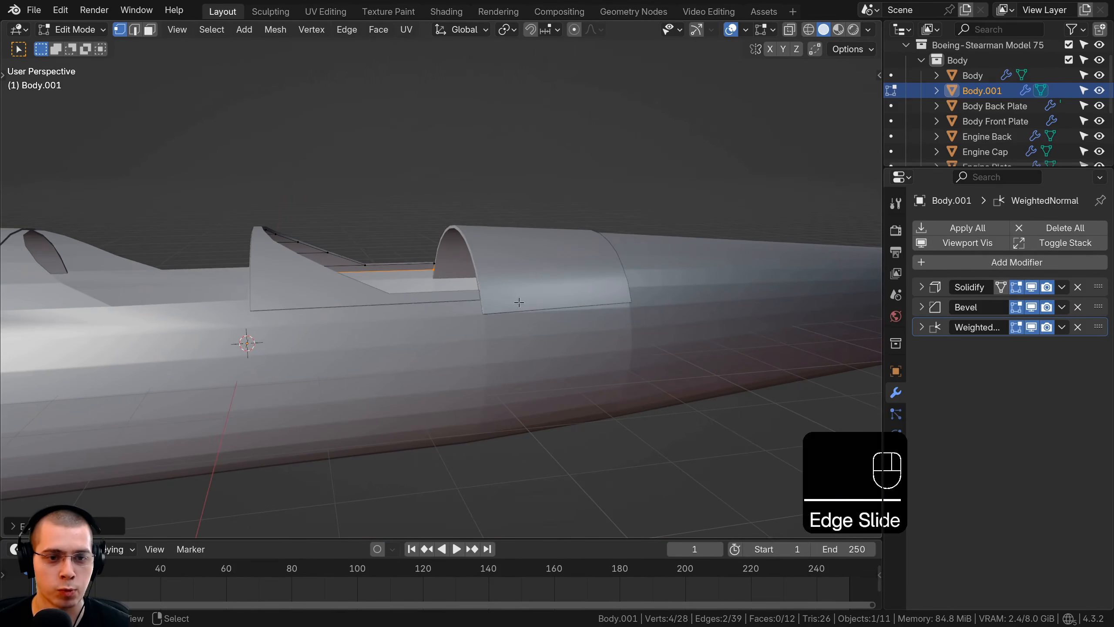
# Move the four vertices at the panel's rear end to meet the front edge of the back plate.
pyautogui.press('z')
pyautogui.press('a')
pyautogui.moveTo(474, 263); pyautogui.dragTo(428, 256, button='middle')
pyautogui.scroll(2, 422, 220)
pyautogui.press('b')
pyautogui.moveTo(411, 143); pyautogui.dragTo(493, 329)
pyautogui.press('z')
pyautogui.scroll(3, 571, 276)
pyautogui.press('g')
pyautogui.moveTo(571, 276); pyautogui.dragTo(563, 296, button='middle')
pyautogui.click(571, 284)
pyautogui.scroll(4, 564, 288)
pyautogui.press('g')
pyautogui.click(563, 299)
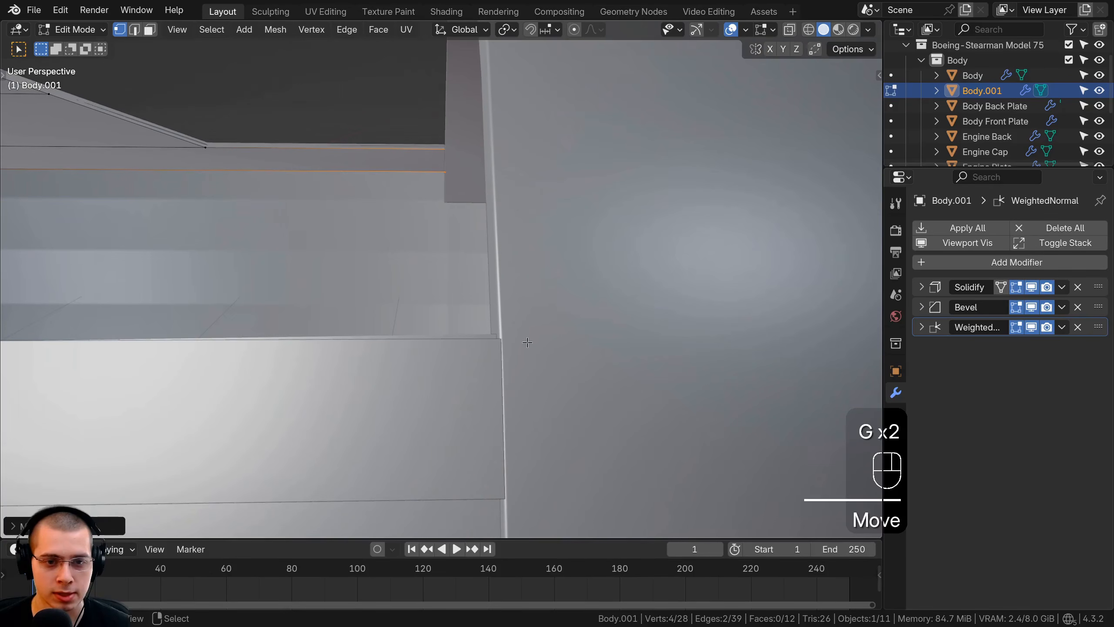
# Display the Solidify modifier's result on the edit cage of the rear cockpit panel.
pyautogui.press('Tab')
pyautogui.scroll(-8, 458, 340)
pyautogui.moveTo(458, 340); pyautogui.dragTo(673, 333, button='middle')
pyautogui.keyDown('shift'); pyautogui.moveTo(672, 333); pyautogui.dragTo(650, 343, button='middle'); pyautogui.keyUp('shift')
pyautogui.moveTo(373, 338); pyautogui.dragTo(615, 290, button='middle')
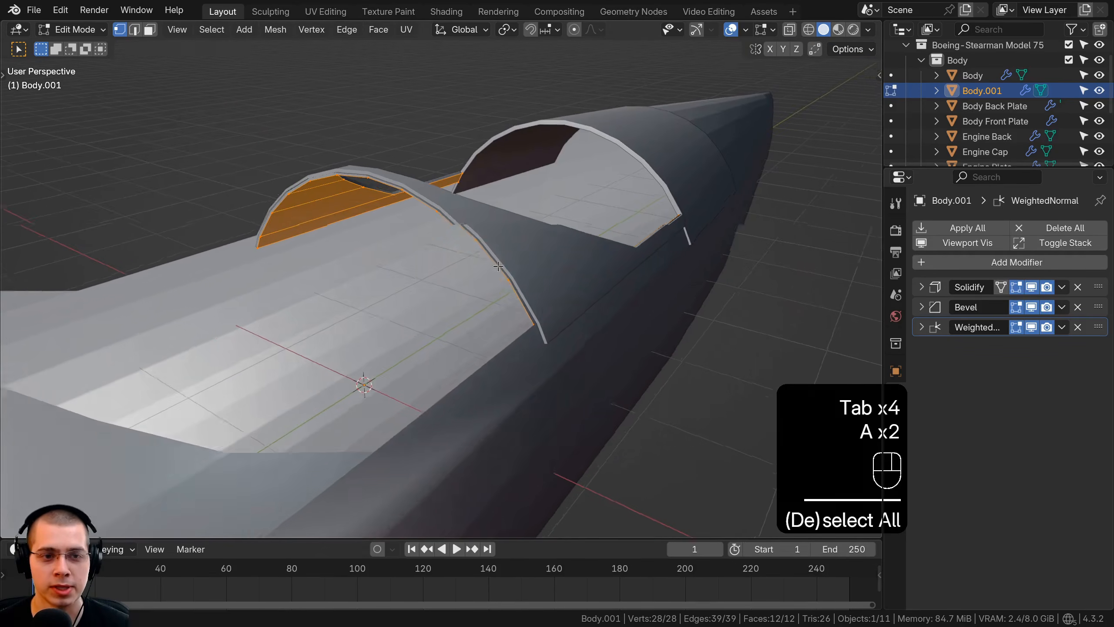
pyautogui.scroll(2, 421, 385)
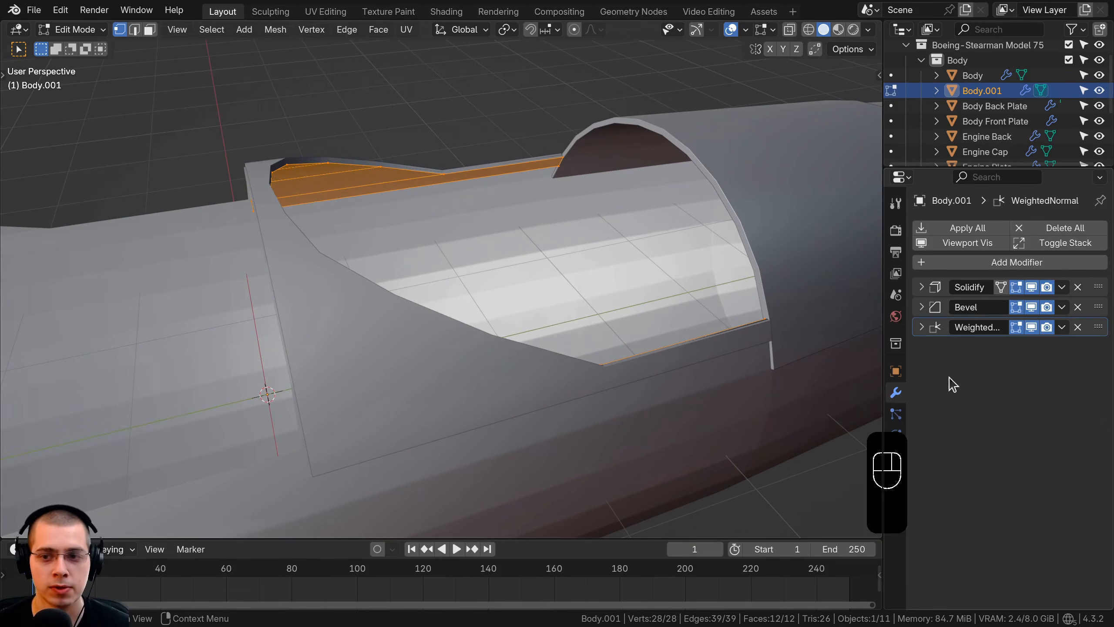
pyautogui.click(921, 288)
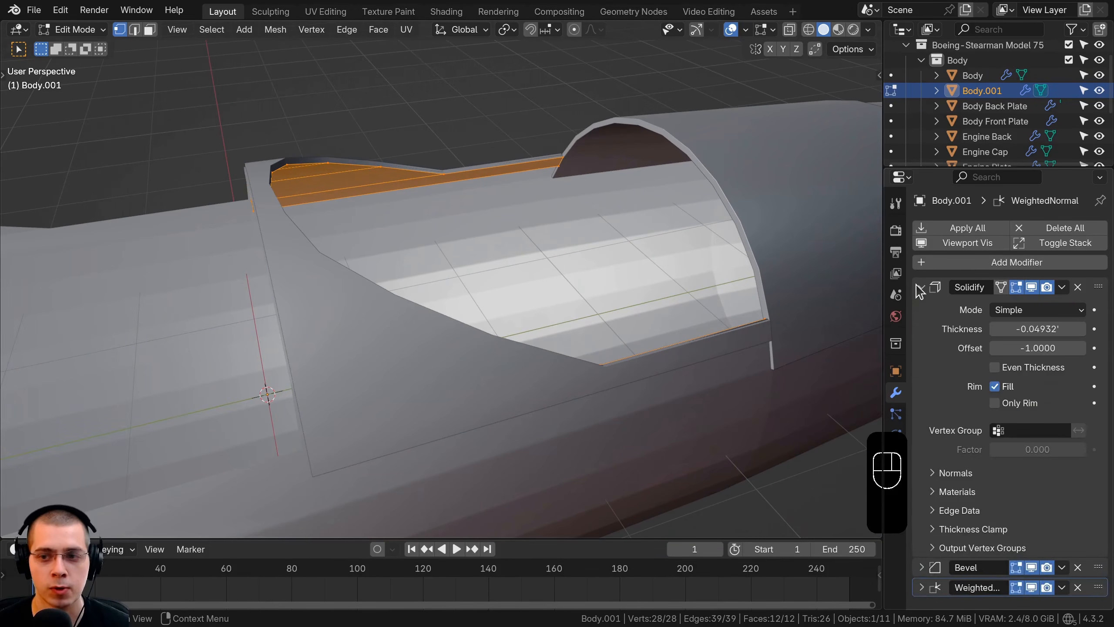
pyautogui.click(1003, 288)
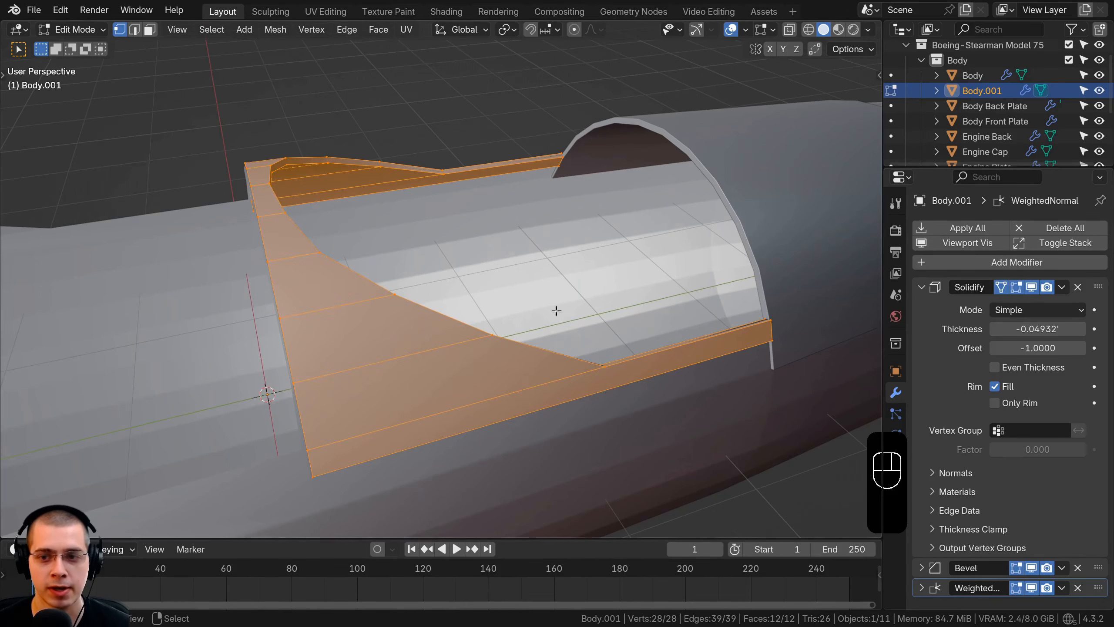
pyautogui.moveTo(556, 310); pyautogui.dragTo(351, 163, button='middle')
pyautogui.press('Tab')
pyautogui.press('Tab')
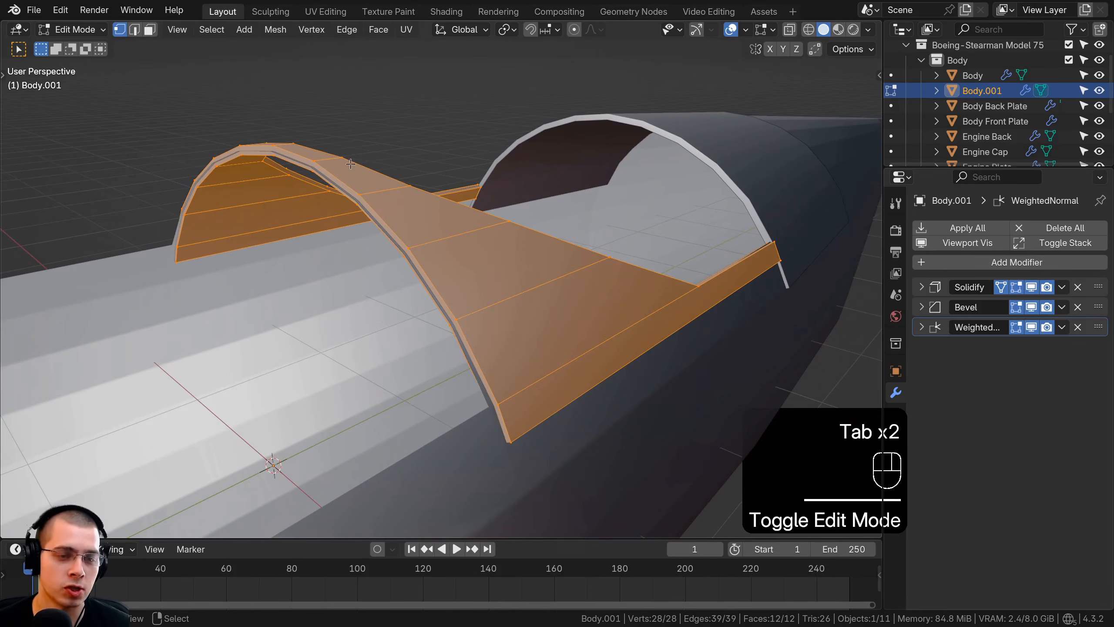
pyautogui.scroll(2, 374, 210)
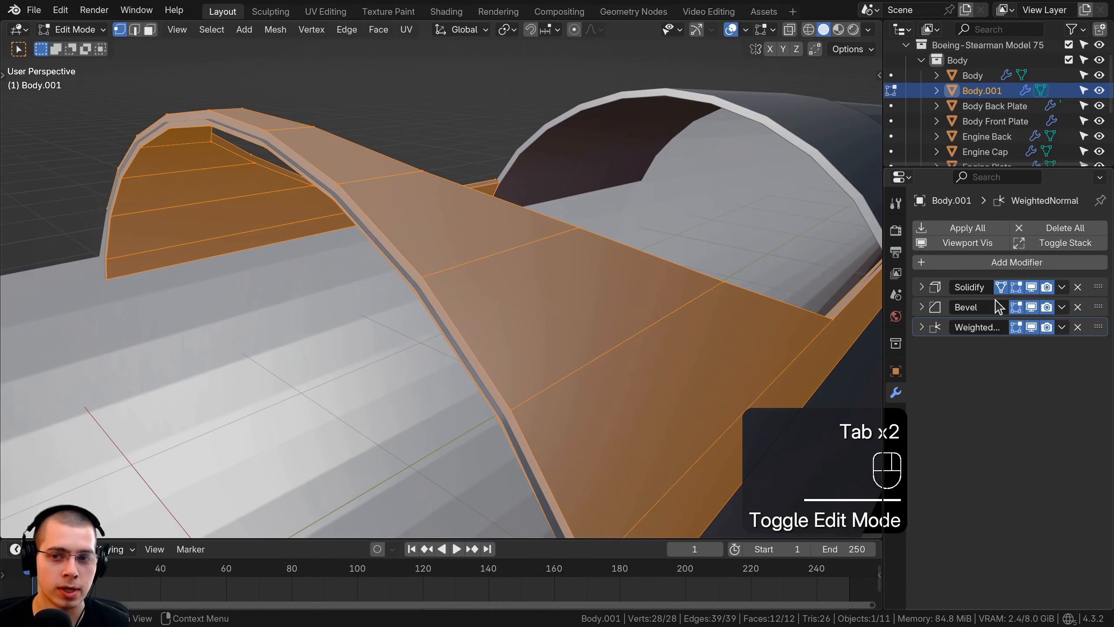
# Move the vertices along the rear cockpit panel's front edge about 0.019' in the negative Y direction.
pyautogui.moveTo(417, 307); pyautogui.dragTo(393, 316, button='middle')
pyautogui.press('KP_7')
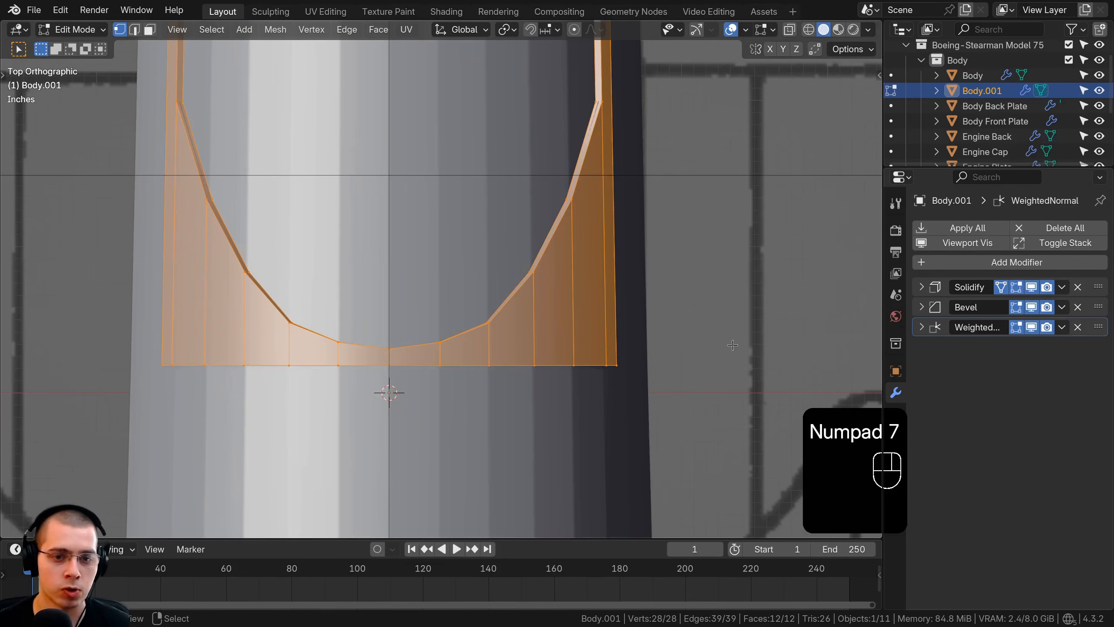
pyautogui.press('z')
pyautogui.press('z')
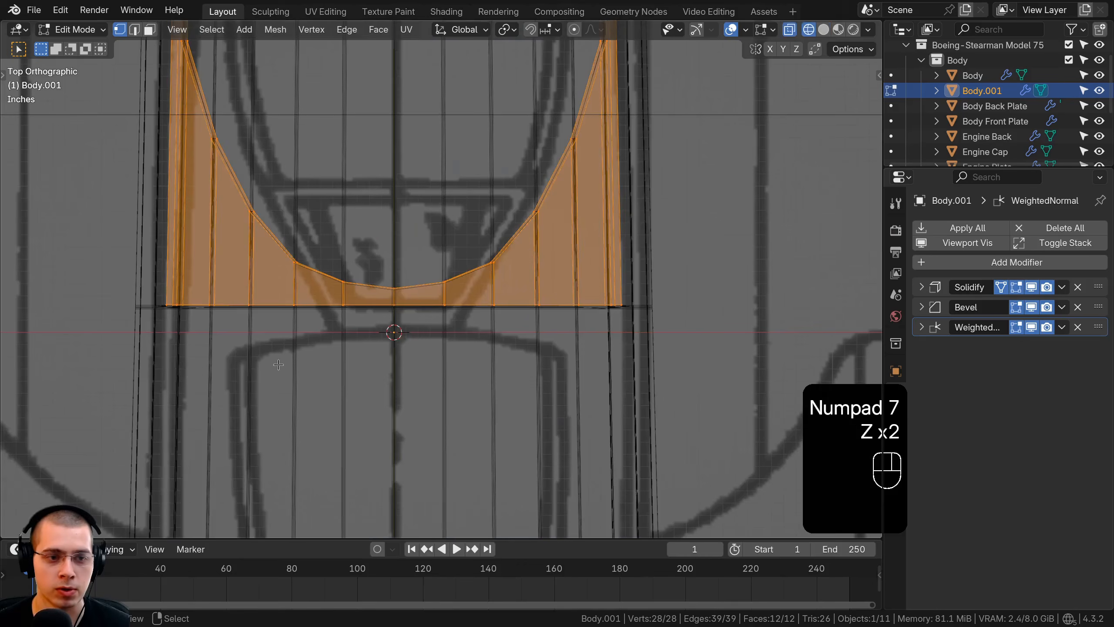
pyautogui.press('a')
pyautogui.press('b')
pyautogui.moveTo(94, 299); pyautogui.dragTo(799, 354)
pyautogui.press('z')
pyautogui.click(649, 336)
pyautogui.moveTo(614, 298); pyautogui.dragTo(533, 246, button='middle')
pyautogui.moveTo(534, 246)
pyautogui.keyDown('shift'); pyautogui.mouseDown(button='middle')
pyautogui.moveTo(571, 266)
pyautogui.moveTo(602, 249)
pyautogui.moveTo(594, 234)
pyautogui.mouseUp(button='middle'); pyautogui.keyUp('shift')
pyautogui.scroll(1, 602, 249)
pyautogui.press('g')
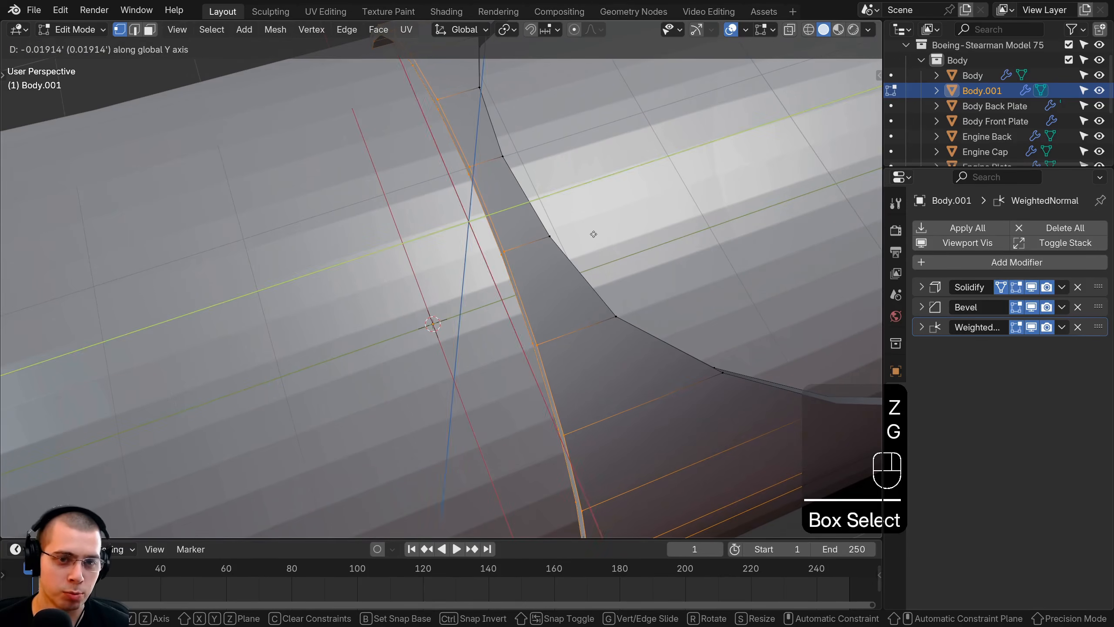
pyautogui.click(583, 241)
pyautogui.moveTo(444, 242); pyautogui.dragTo(426, 169, button='middle')
pyautogui.press('Tab')
pyautogui.scroll(-4, 496, 281)
pyautogui.keyDown('shift'); pyautogui.moveTo(426, 169); pyautogui.dragTo(317, 130, button='middle'); pyautogui.keyUp('shift')
pyautogui.scroll(2, 408, 237)
pyautogui.hotkey('ctrl', 'z')
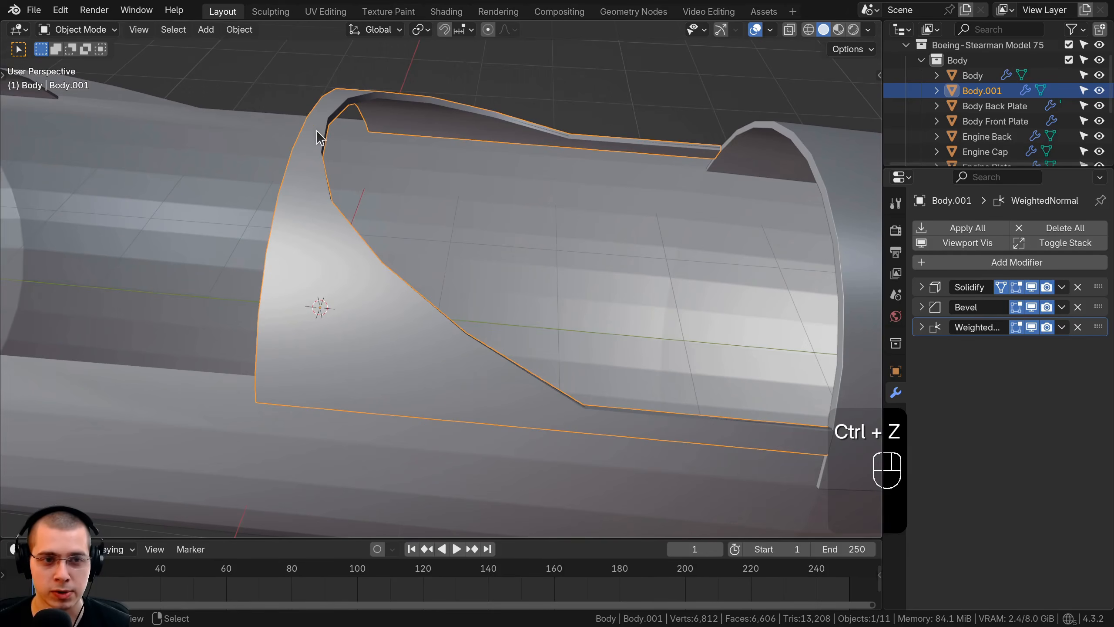
# Add a Subdivision modifier to the rear cockpit panel, place it above Weighted Normal, and set its viewport level to 2.
pyautogui.moveTo(644, 450); pyautogui.dragTo(478, 256, button='middle')
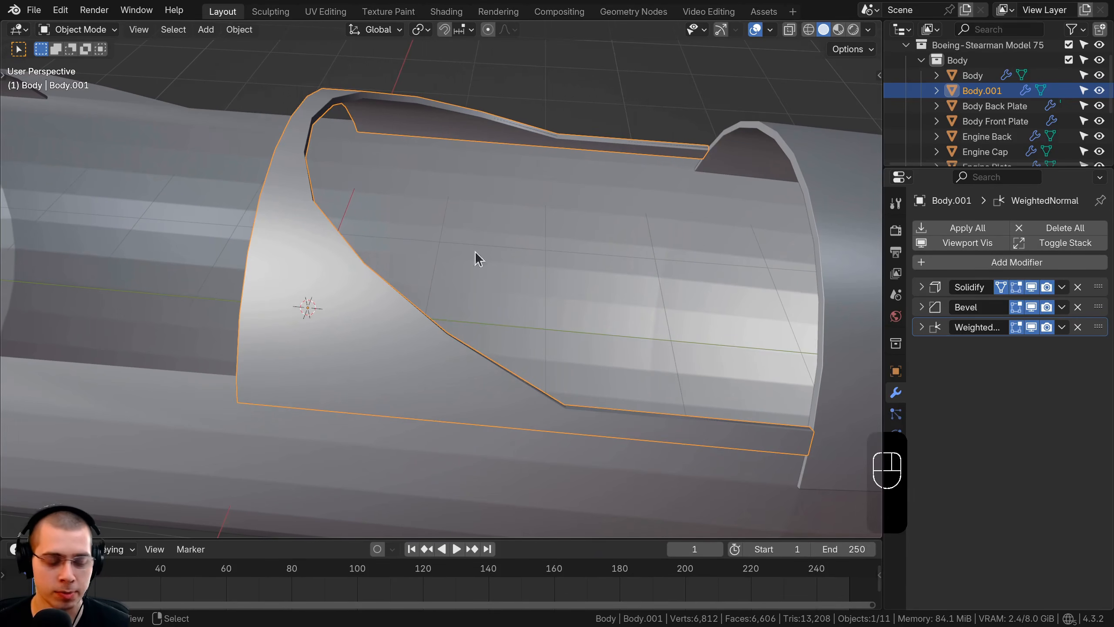
pyautogui.hotkey('ctrl', '1')
pyautogui.moveTo(471, 213); pyautogui.dragTo(495, 212, button='middle')
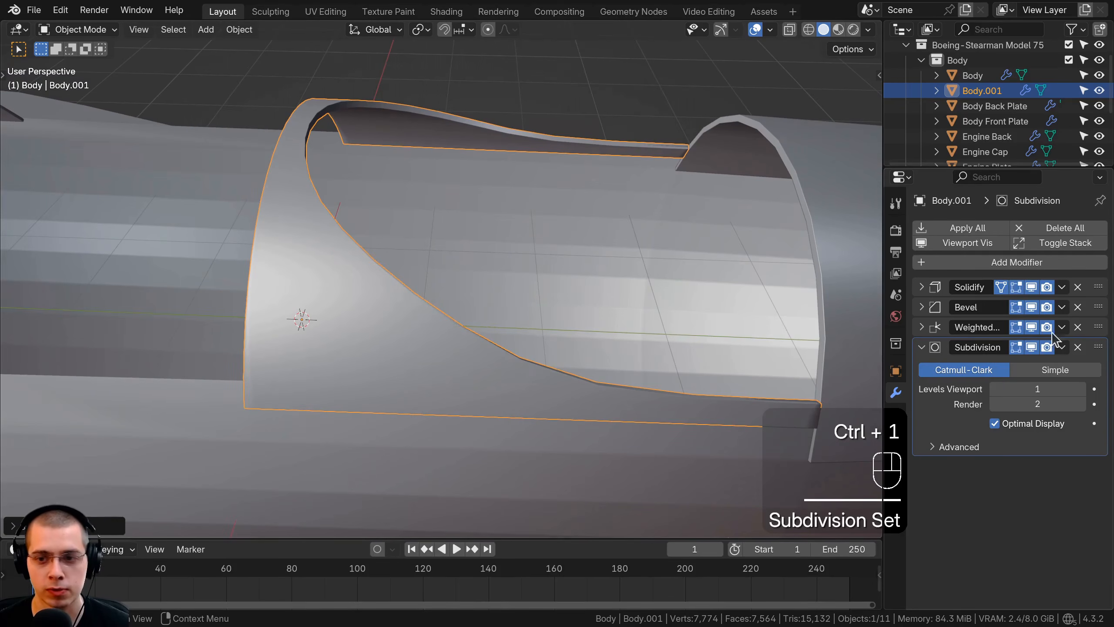
pyautogui.moveTo(597, 345); pyautogui.dragTo(583, 342, button='middle')
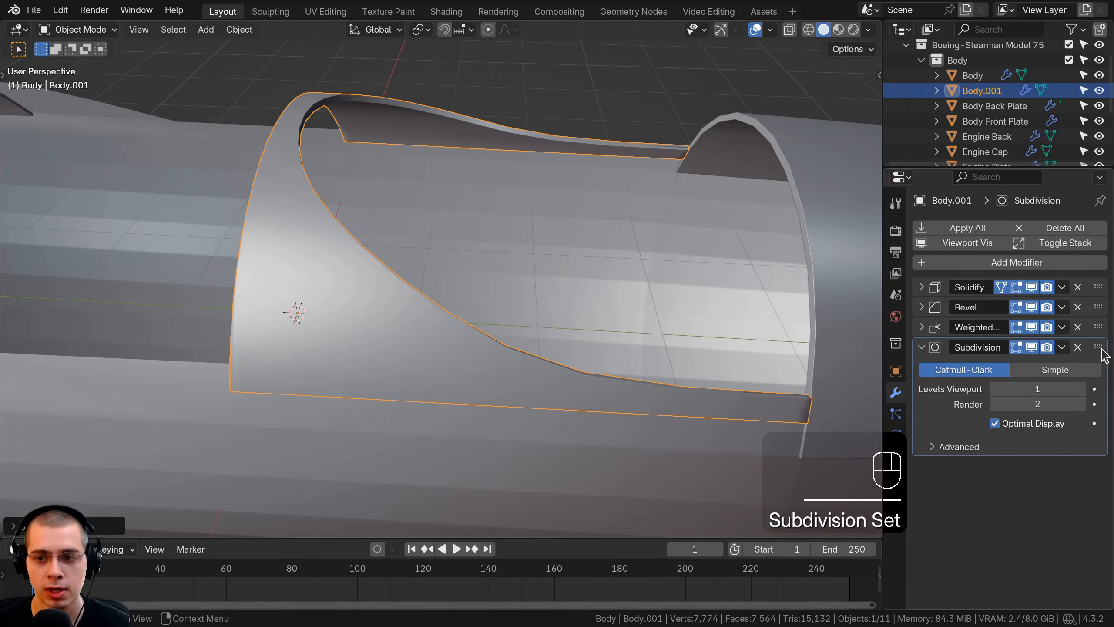
pyautogui.moveTo(1098, 346); pyautogui.dragTo(967, 321)
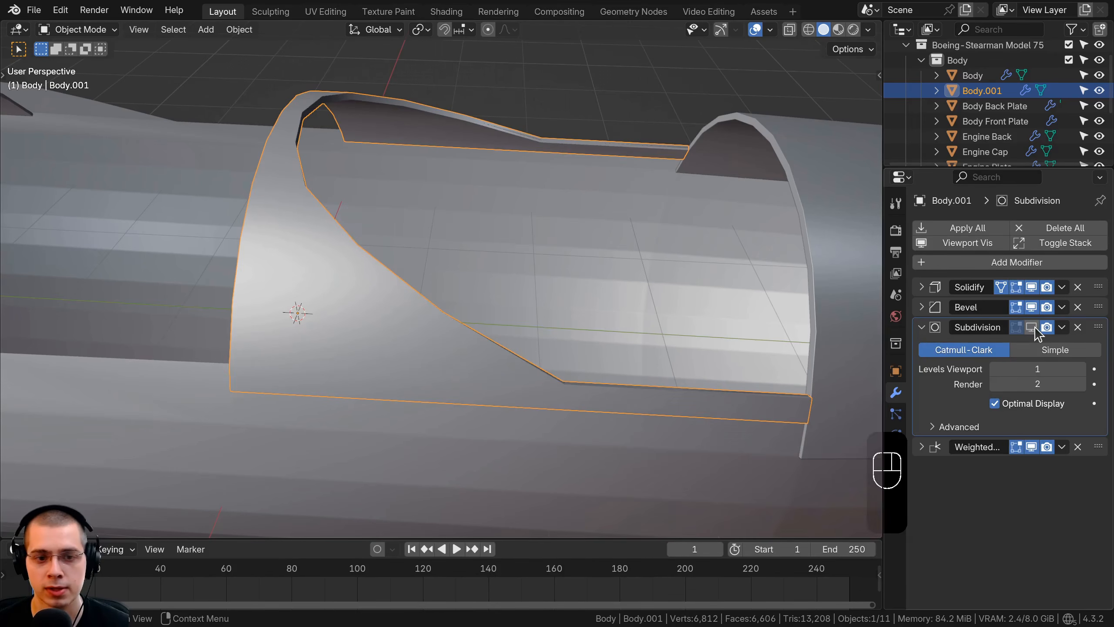
pyautogui.moveTo(1025, 368); pyautogui.dragTo(1033, 368)
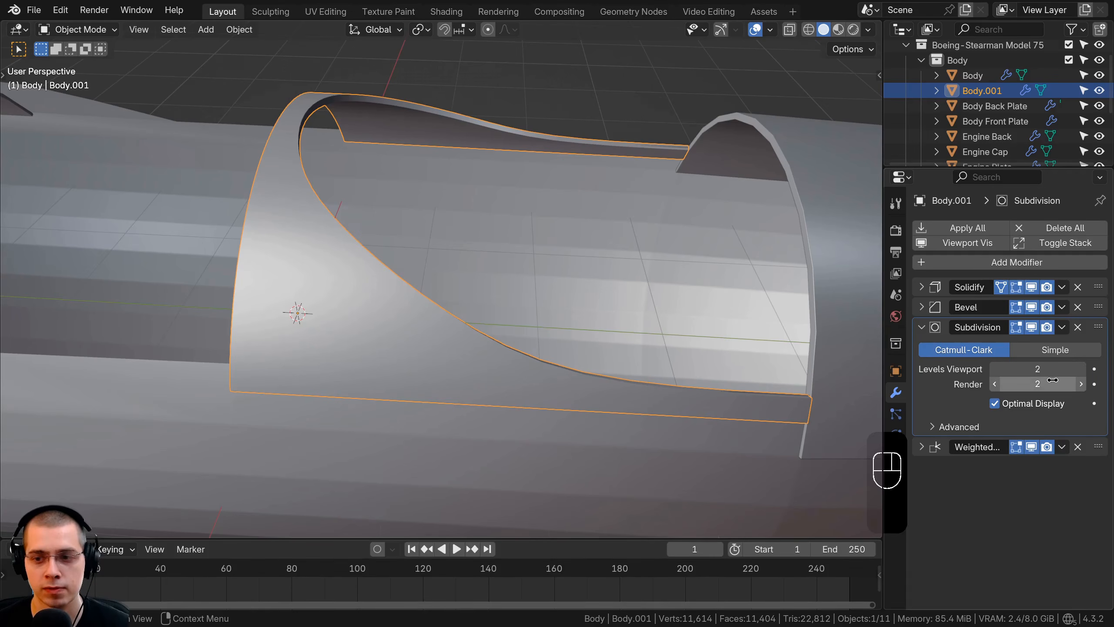
# Set the panel's Bevel modifier to Absolute width type with an amount of about 0.00565' and 3 segments.
pyautogui.click(922, 326)
pyautogui.moveTo(754, 342); pyautogui.dragTo(801, 295, button='middle')
pyautogui.press('a')
pyautogui.press('a')
pyautogui.moveTo(605, 295); pyautogui.dragTo(644, 277, button='middle')
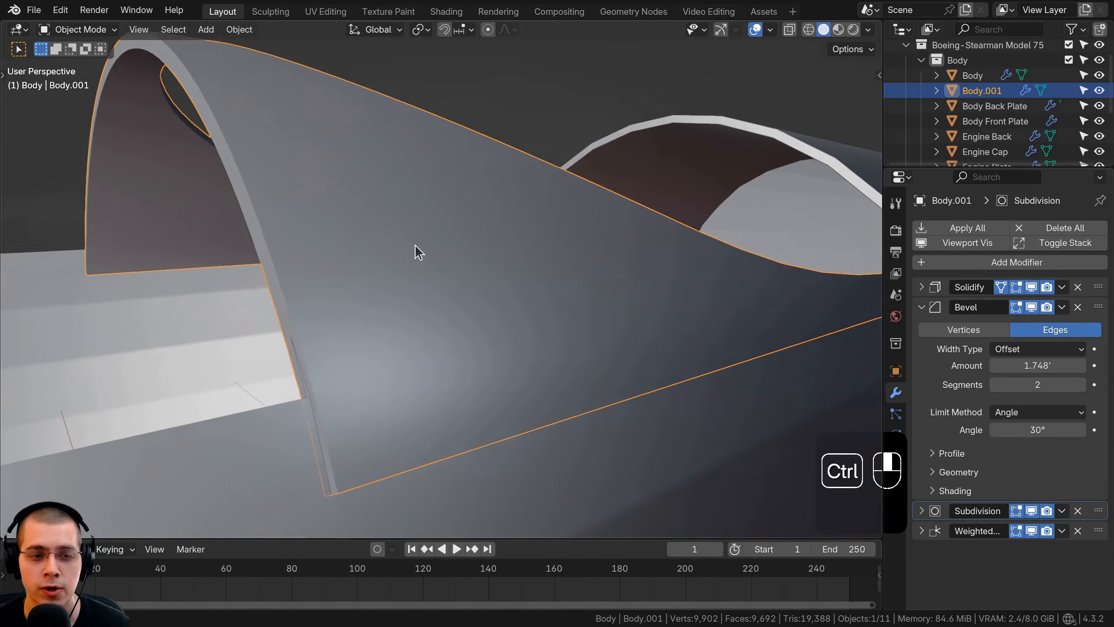
pyautogui.keyDown('ctrl'); pyautogui.moveTo(415, 245); pyautogui.dragTo(434, 270, button='middle'); pyautogui.keyUp('ctrl')
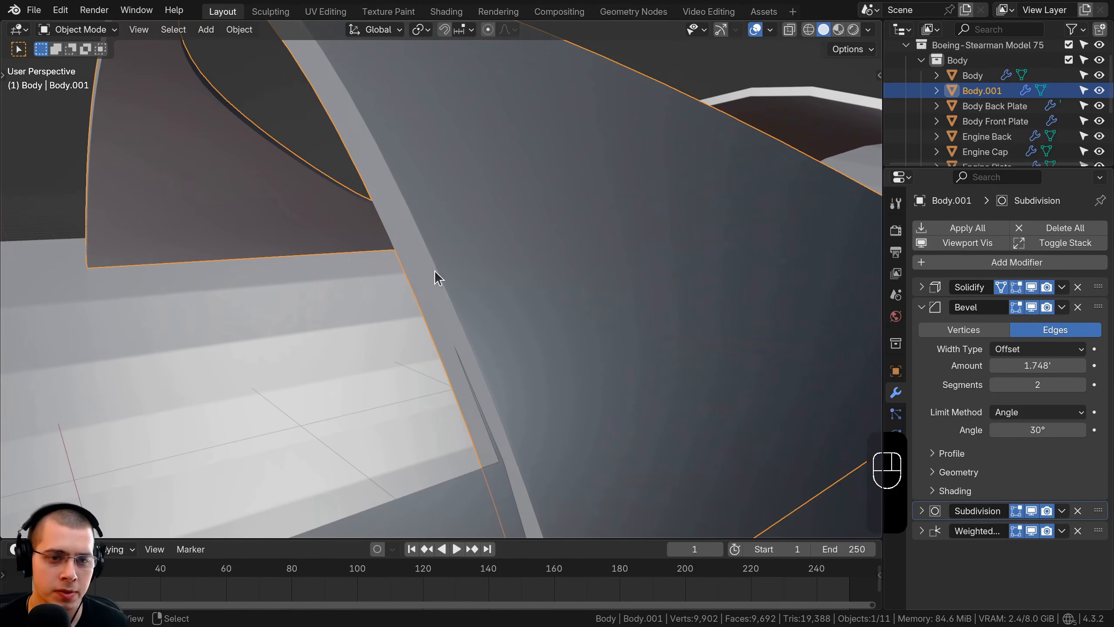
pyautogui.keyDown('shift'); pyautogui.moveTo(420, 232); pyautogui.dragTo(419, 259, button='middle'); pyautogui.keyUp('shift')
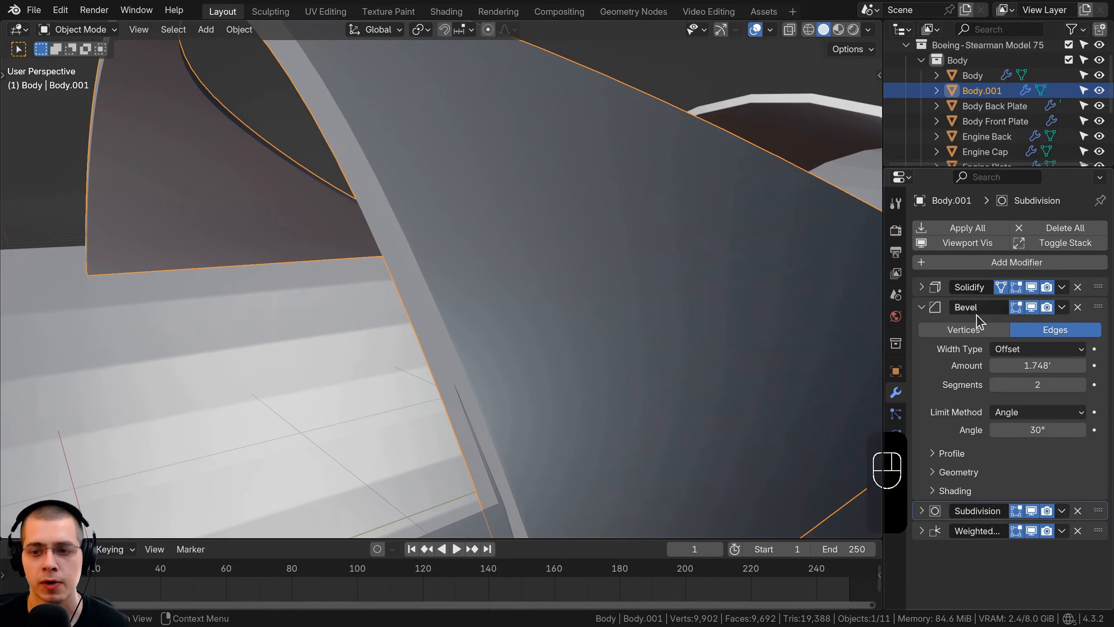
pyautogui.click(1002, 351)
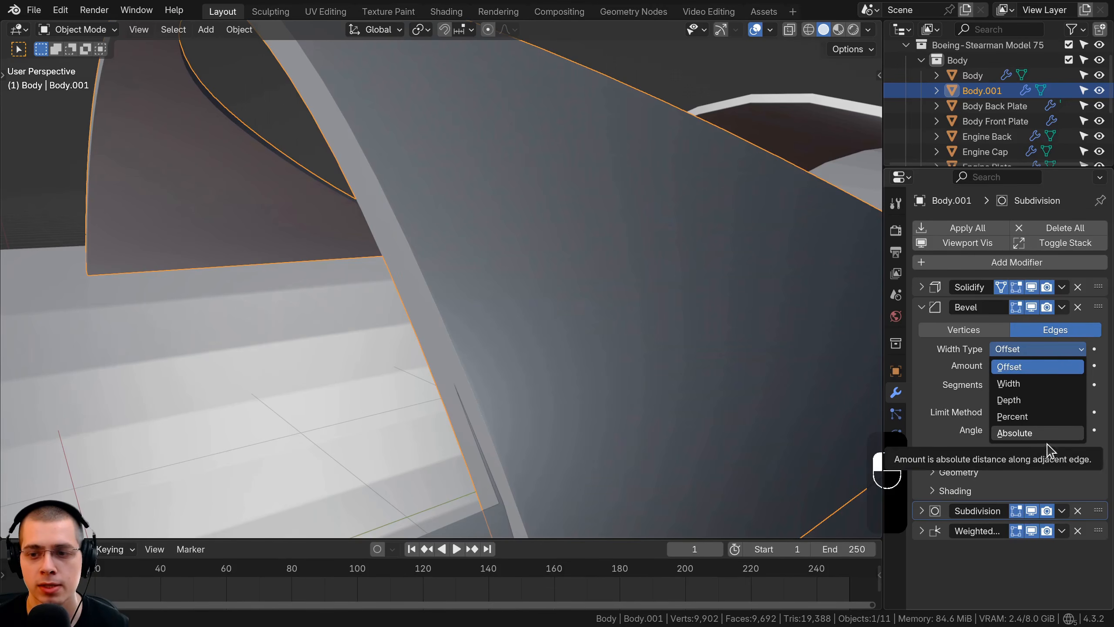
pyautogui.click(1022, 433)
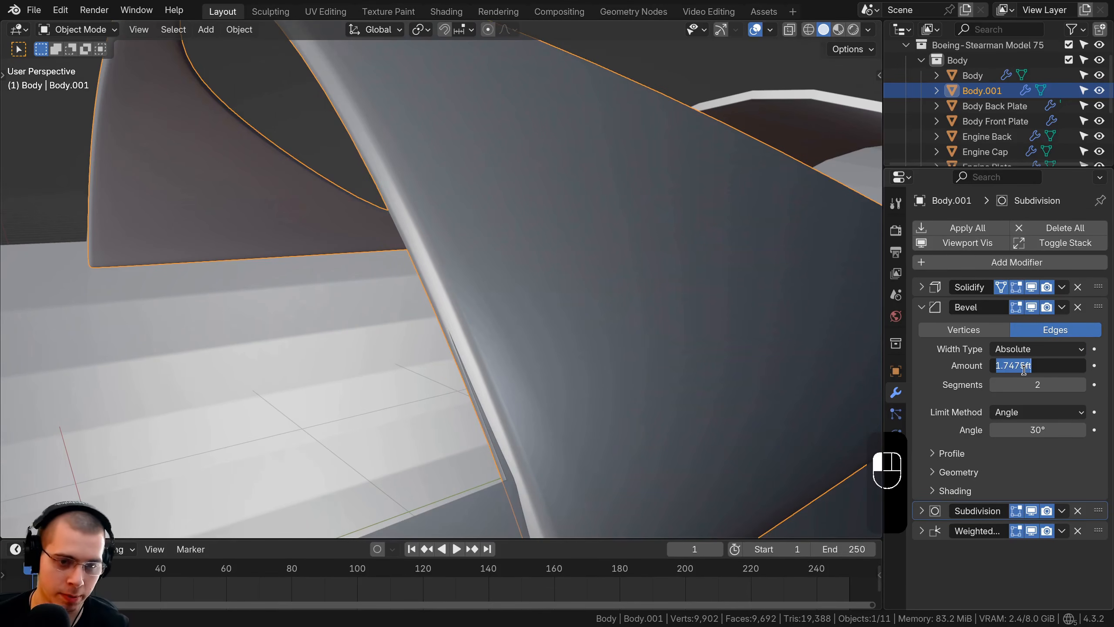
pyautogui.write('0')
pyautogui.press('Return')
pyautogui.keyDown('shift'); pyautogui.moveTo(1038, 366); pyautogui.dragTo(1043, 366); pyautogui.keyUp('shift')
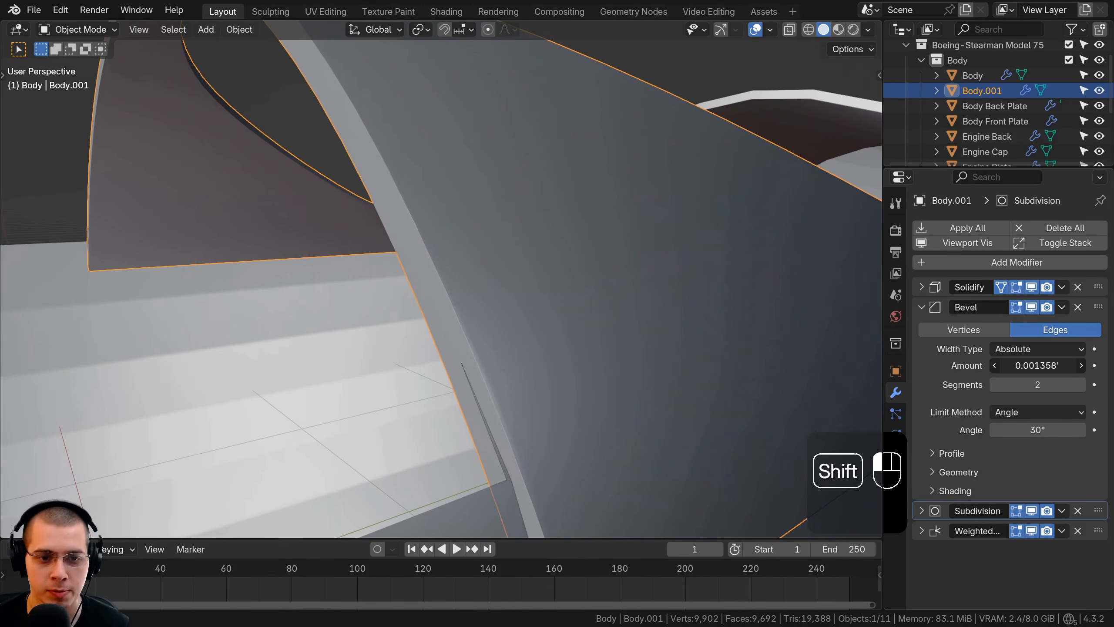
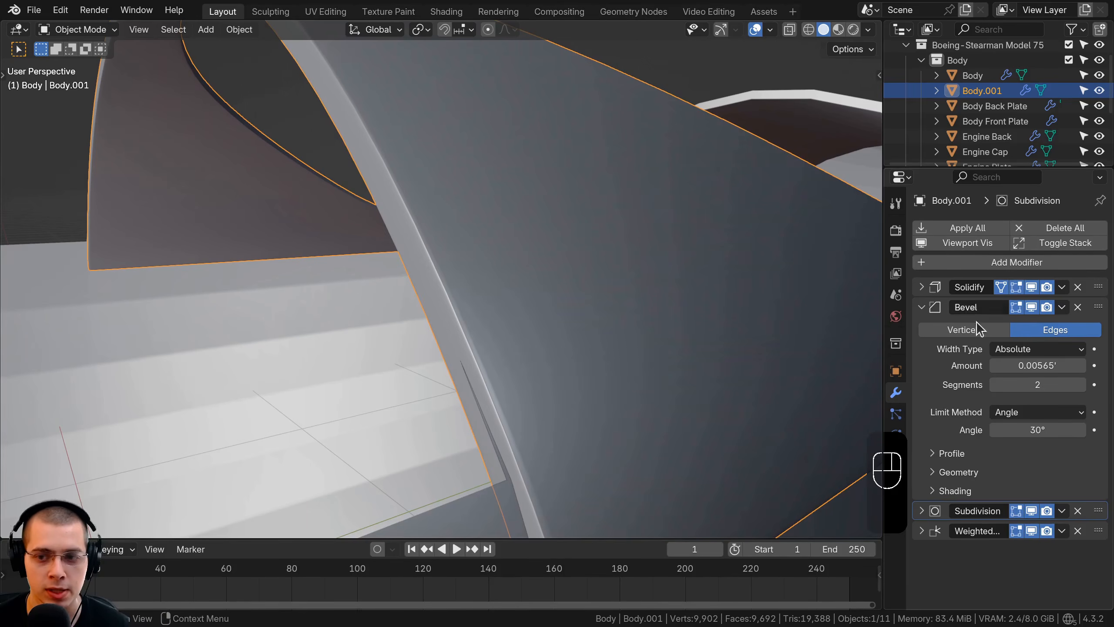
pyautogui.click(1080, 385)
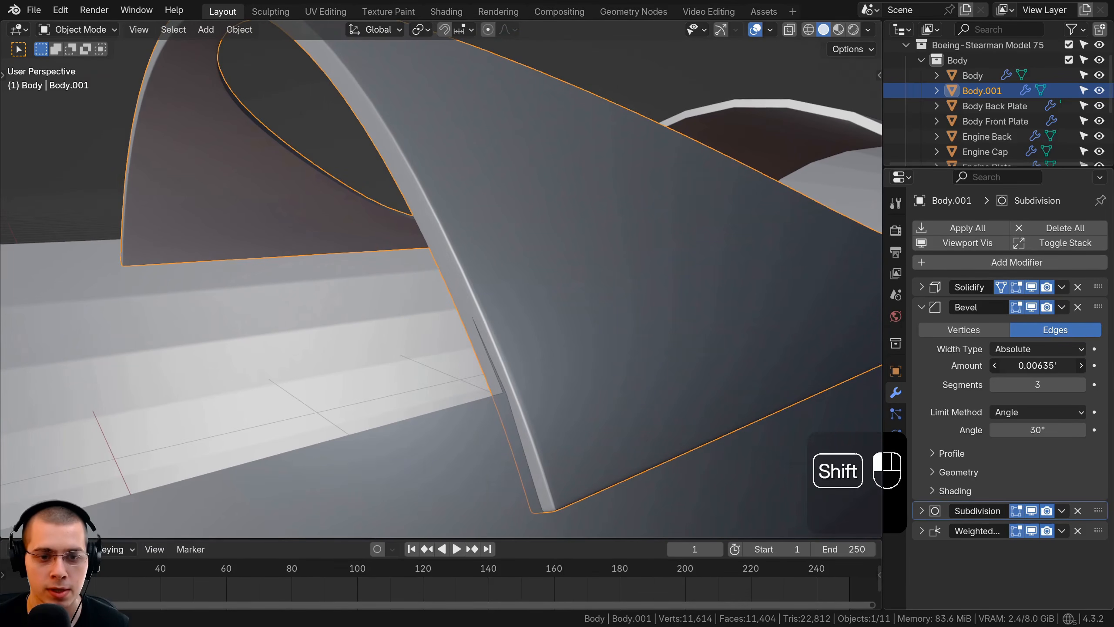
# Save the file and try moving the rear cockpit panel away from its place.
pyautogui.scroll(-3, 526, 351)
pyautogui.moveTo(535, 352); pyautogui.dragTo(473, 348, button='middle')
pyautogui.scroll(-2, 473, 349)
pyautogui.press('g')
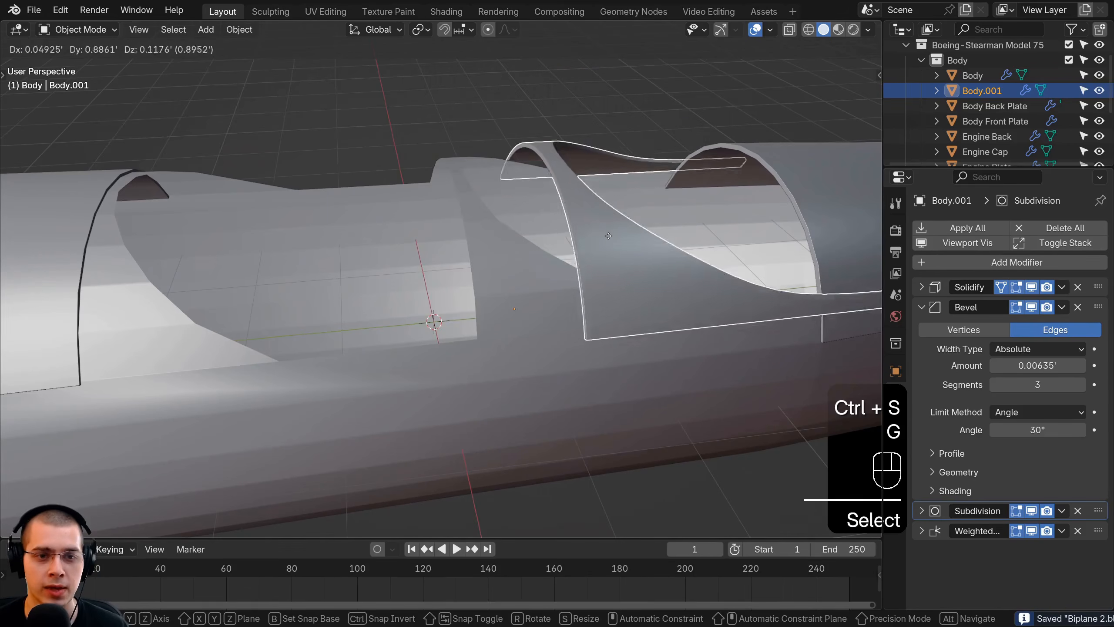
pyautogui.click(542, 309)
# Duplicate the rear cockpit panel and move the copy about 3.02' in the negative Y direction to the front cockpit opening.
pyautogui.scroll(-3, 539, 303)
pyautogui.keyDown('shift'); pyautogui.moveTo(539, 301); pyautogui.dragTo(799, 282, button='middle'); pyautogui.keyUp('shift')
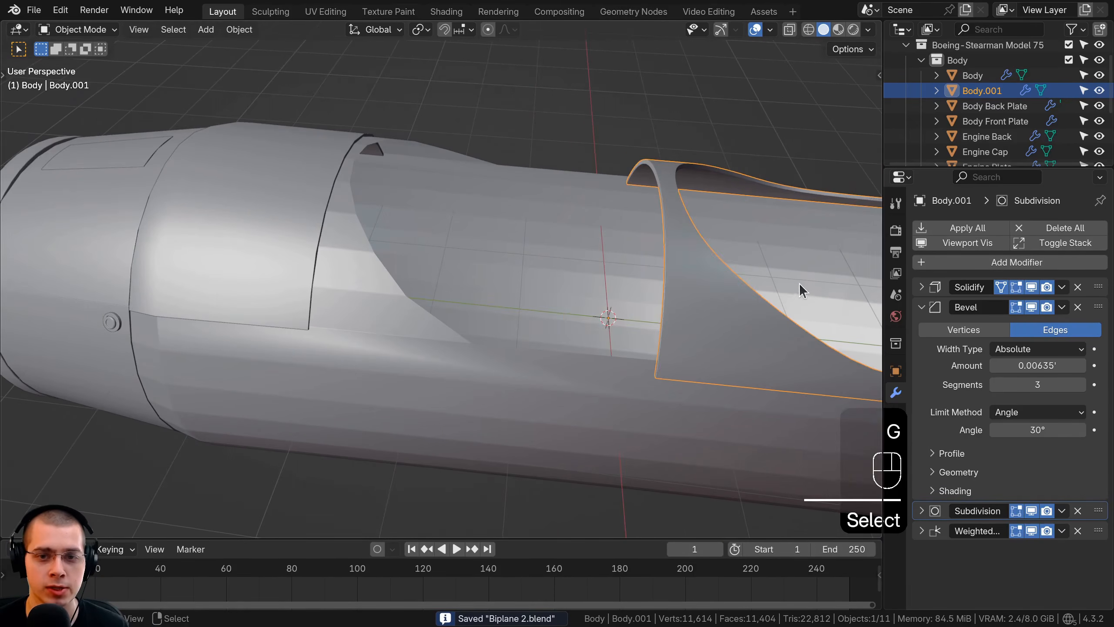
pyautogui.hotkey('shift', 'd')
pyautogui.press('y')
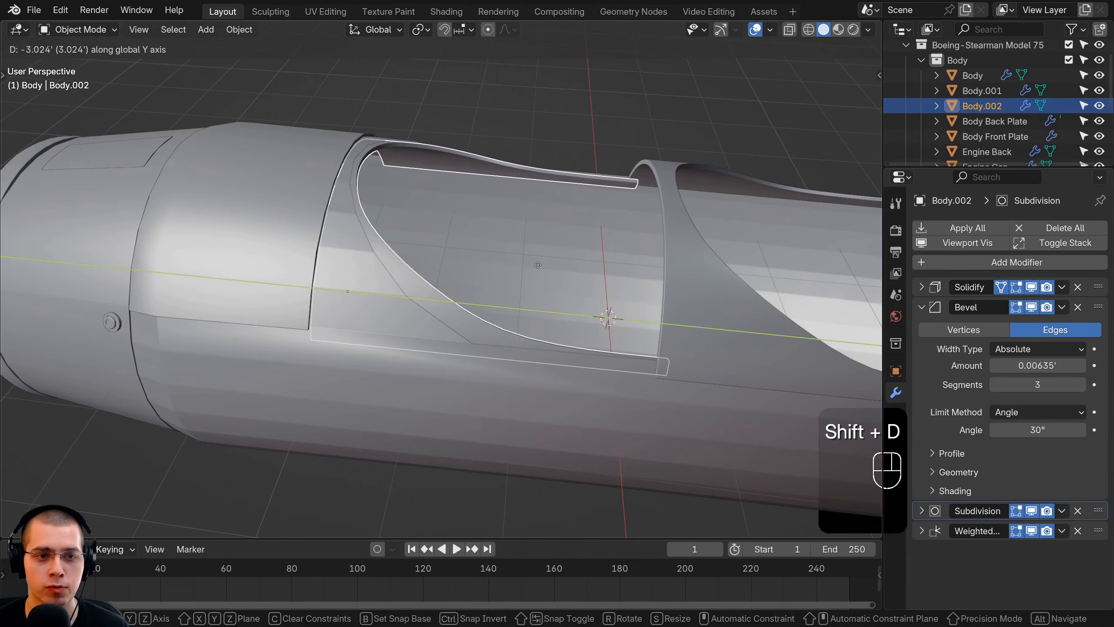
pyautogui.click(536, 264)
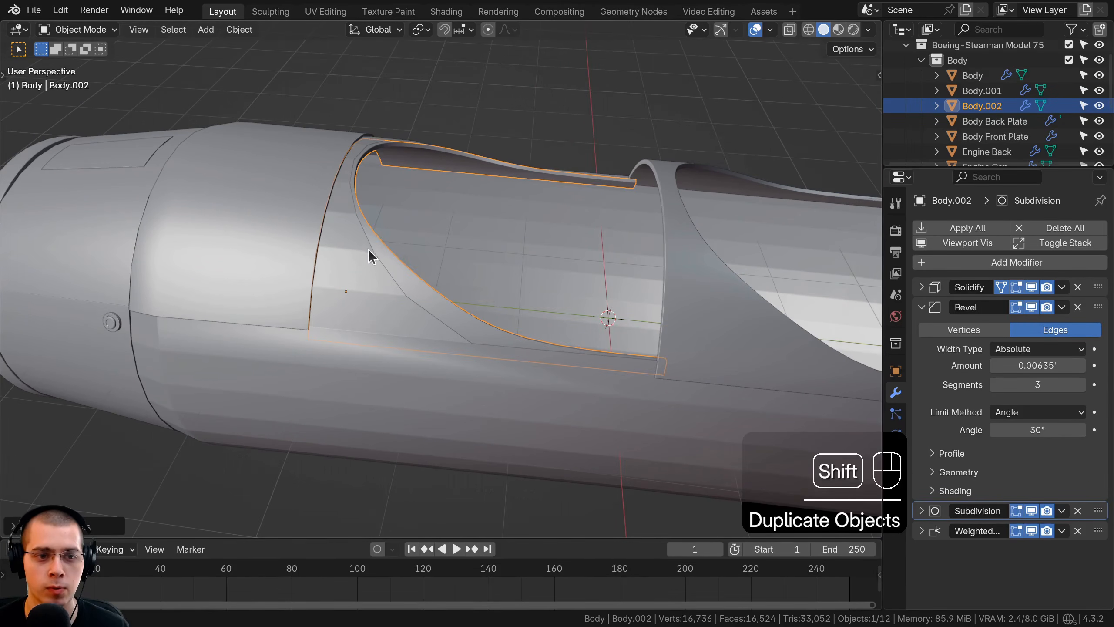
# Scale the duplicated panel's entire mesh uniformly by about 1.04 so it covers the fuselage around the front opening.
pyautogui.keyDown('shift'); pyautogui.moveTo(368, 250); pyautogui.dragTo(392, 164, button='middle'); pyautogui.keyUp('shift')
pyautogui.moveTo(393, 300); pyautogui.dragTo(422, 250, button='middle')
pyautogui.keyDown('shift'); pyautogui.moveTo(423, 251); pyautogui.dragTo(416, 195, button='middle'); pyautogui.keyUp('shift')
pyautogui.scroll(-3, 399, 175)
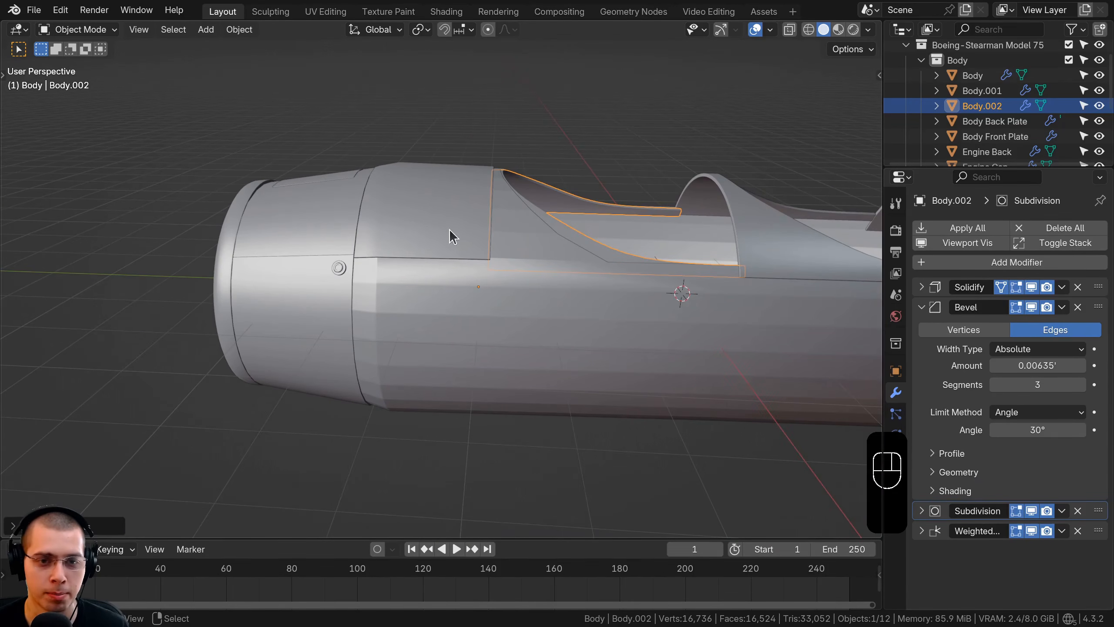
pyautogui.keyDown('shift'); pyautogui.moveTo(449, 229); pyautogui.dragTo(507, 257, button='middle'); pyautogui.keyUp('shift')
pyautogui.press('Tab')
pyautogui.scroll(3, 753, 230)
pyautogui.press('a')
pyautogui.press('a')
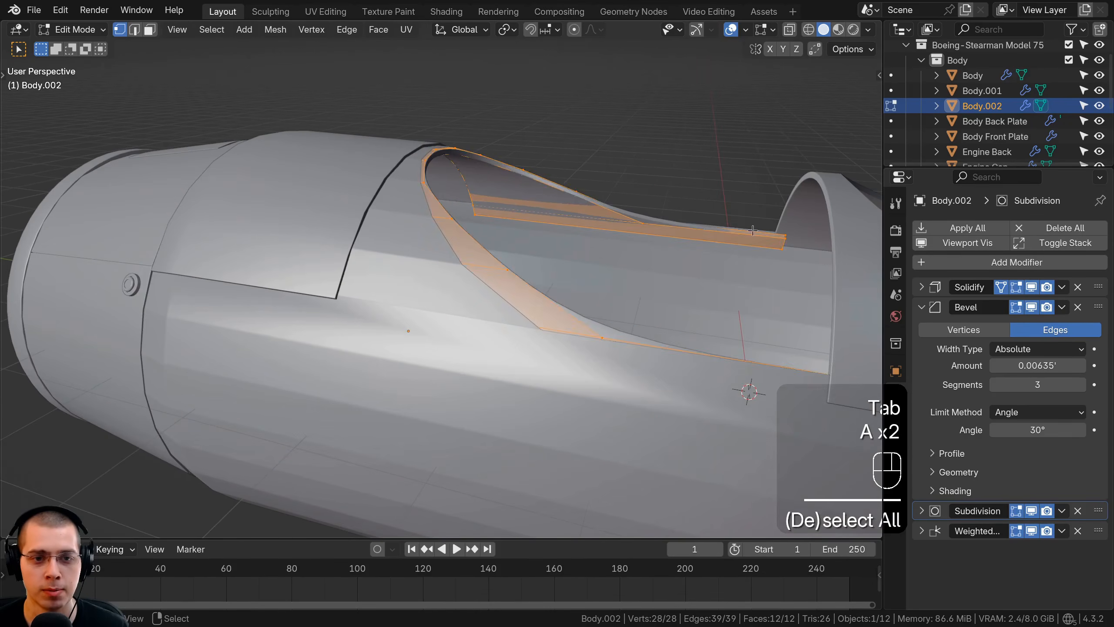
pyautogui.moveTo(753, 230); pyautogui.dragTo(720, 303, button='middle')
pyautogui.press('s')
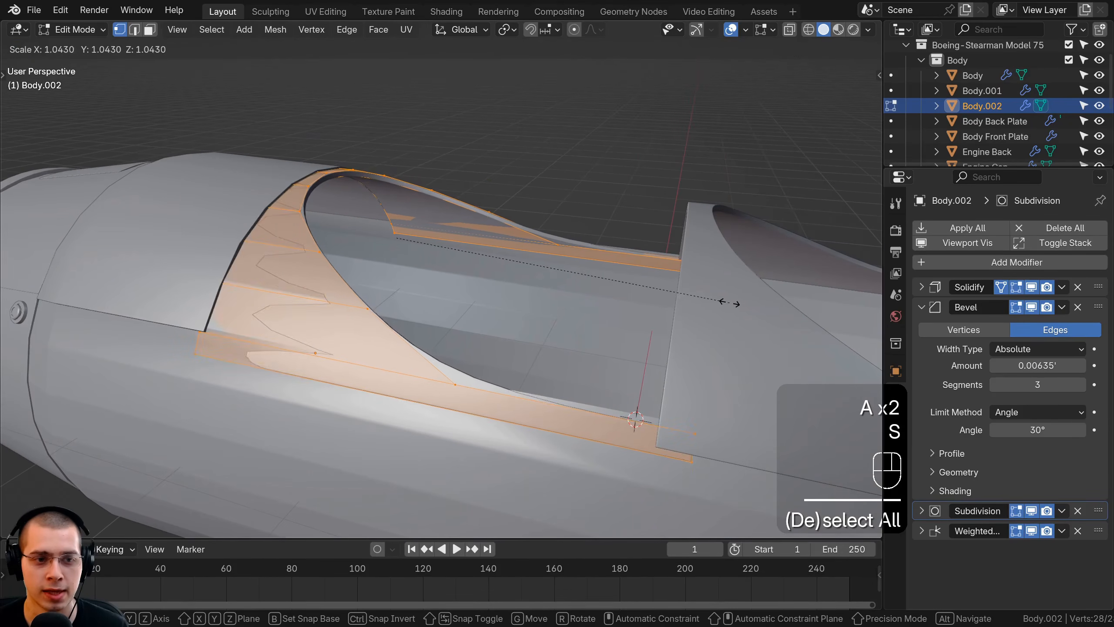
# Move the front cockpit panel's mesh along Y until its front edge meets the Body Front Plate.
pyautogui.moveTo(736, 302); pyautogui.dragTo(665, 309, button='middle')
pyautogui.press('g')
pyautogui.press('g')
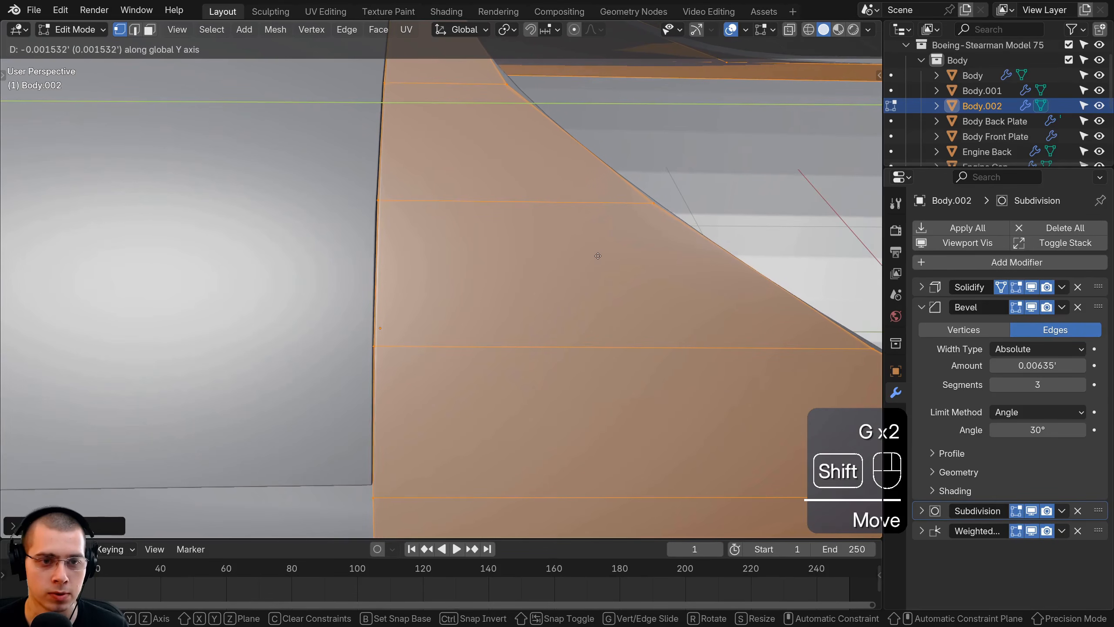
pyautogui.click(597, 256)
pyautogui.press('Tab')
pyautogui.scroll(-4, 351, 241)
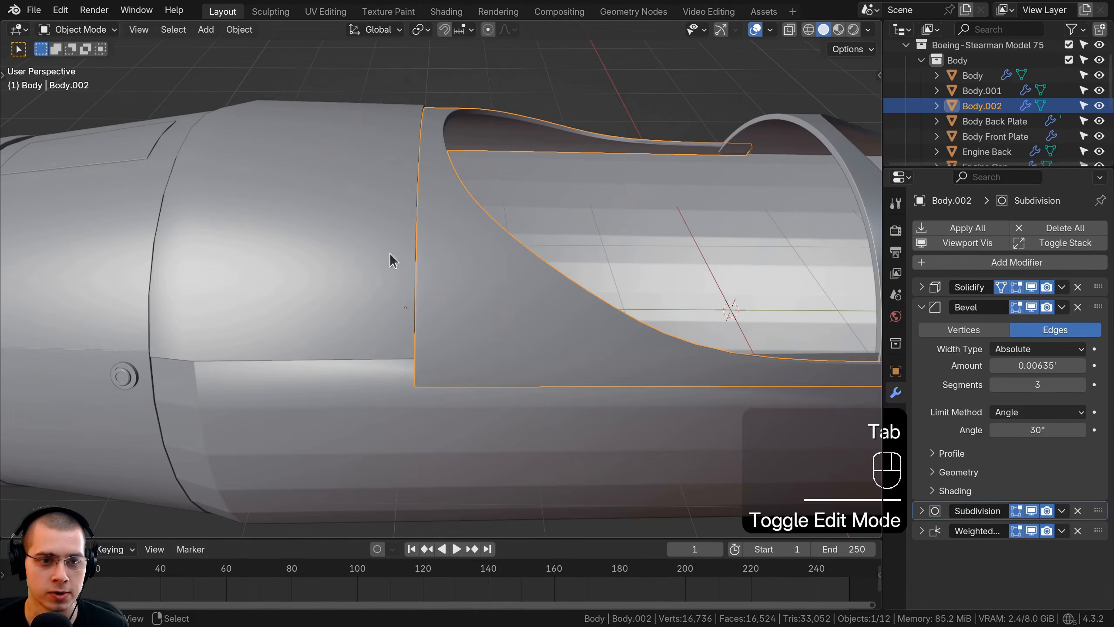
# Move the four rear end vertices of the front cockpit panel about 0.35' in the negative Y direction to meet the rear panel.
pyautogui.scroll(-2, 390, 253)
pyautogui.keyDown('shift'); pyautogui.moveTo(386, 360); pyautogui.dragTo(163, 350, button='middle'); pyautogui.keyUp('shift')
pyautogui.press('Tab')
pyautogui.press('z')
pyautogui.keyDown('shift'); pyautogui.moveTo(395, 232); pyautogui.dragTo(436, 242, button='middle'); pyautogui.keyUp('shift')
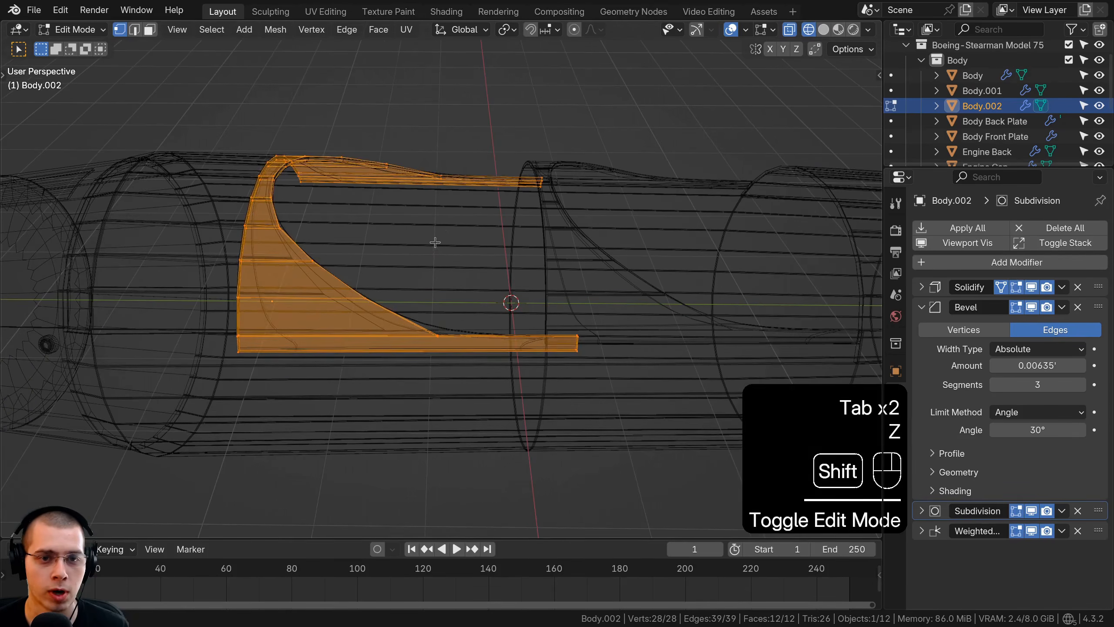
pyautogui.press('a')
pyautogui.moveTo(544, 216); pyautogui.dragTo(586, 443)
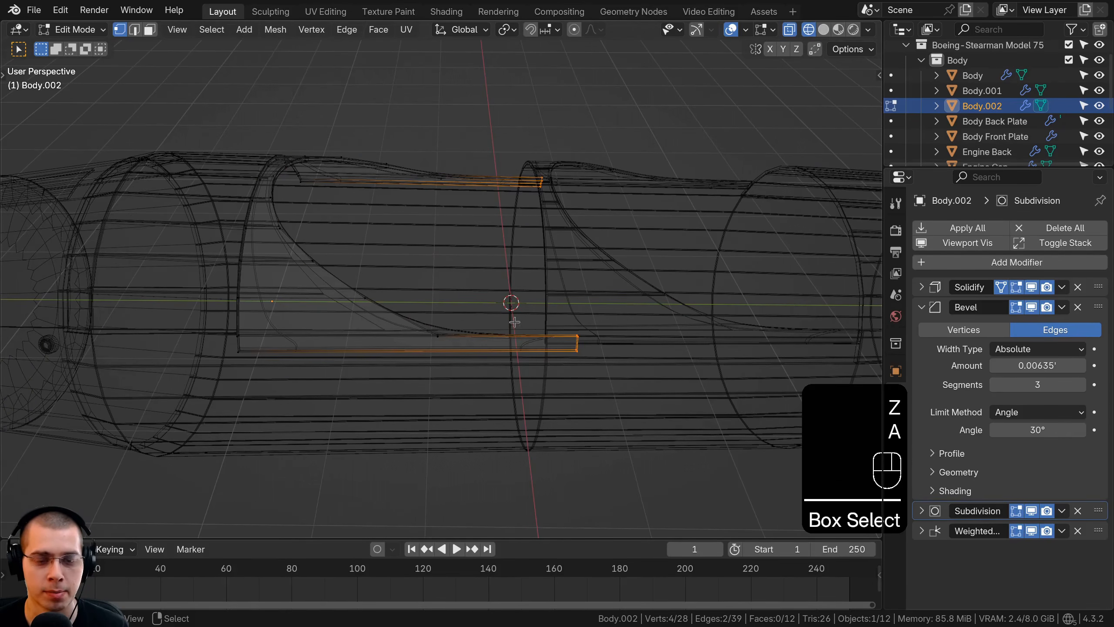
pyautogui.scroll(5, 437, 257)
pyautogui.press('z')
pyautogui.press('g')
pyautogui.press('y')
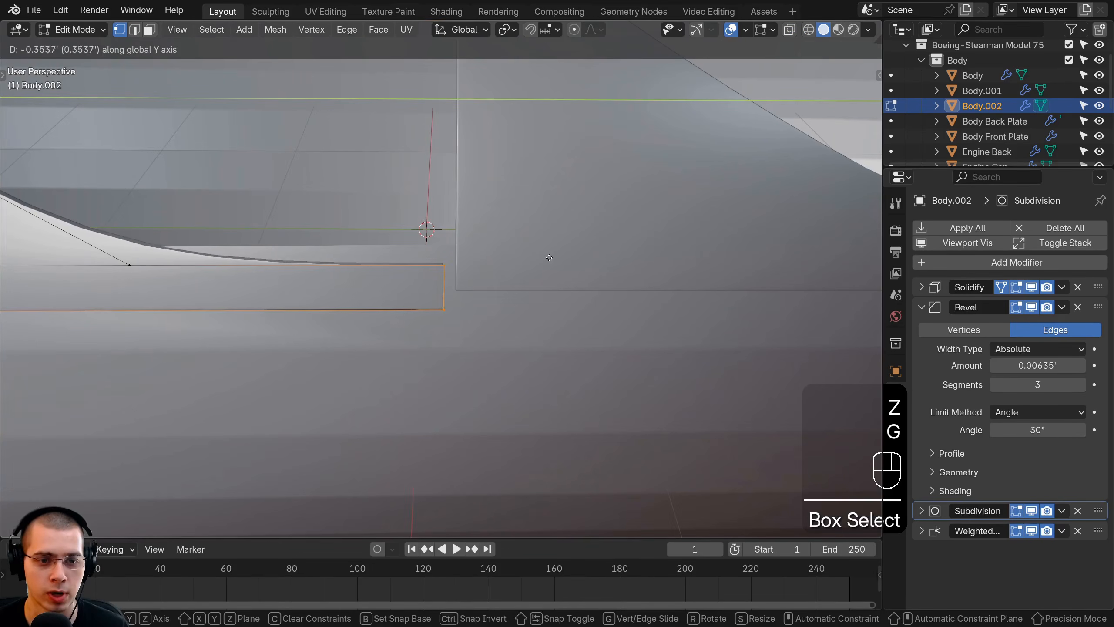
pyautogui.click(554, 257)
pyautogui.keyDown('shift'); pyautogui.moveTo(533, 266); pyautogui.dragTo(553, 319, button='middle'); pyautogui.keyUp('shift')
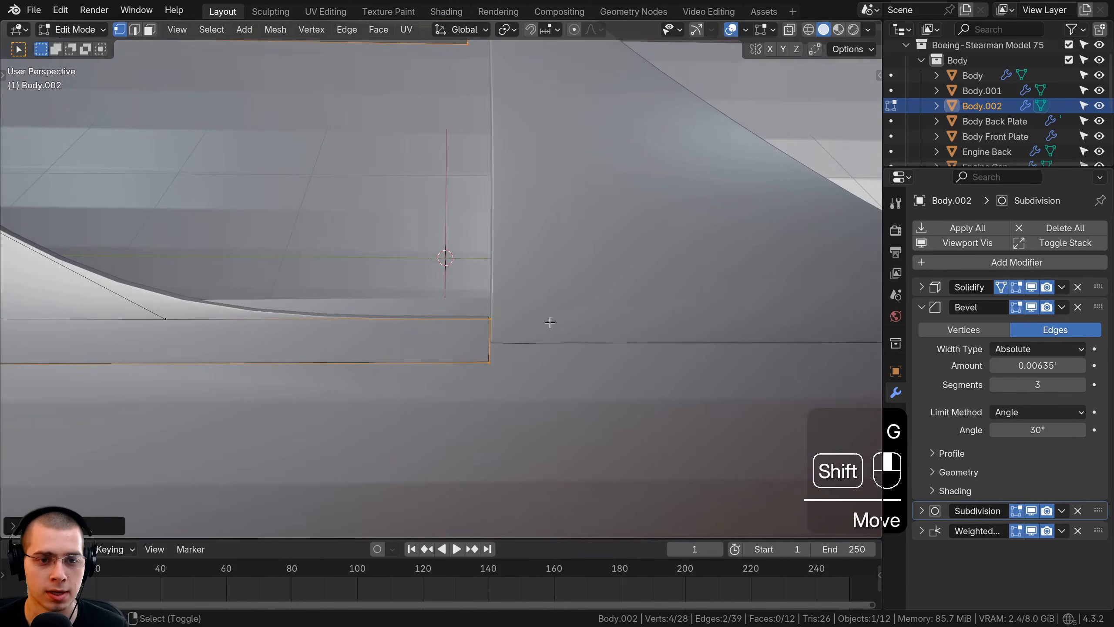
pyautogui.press('g')
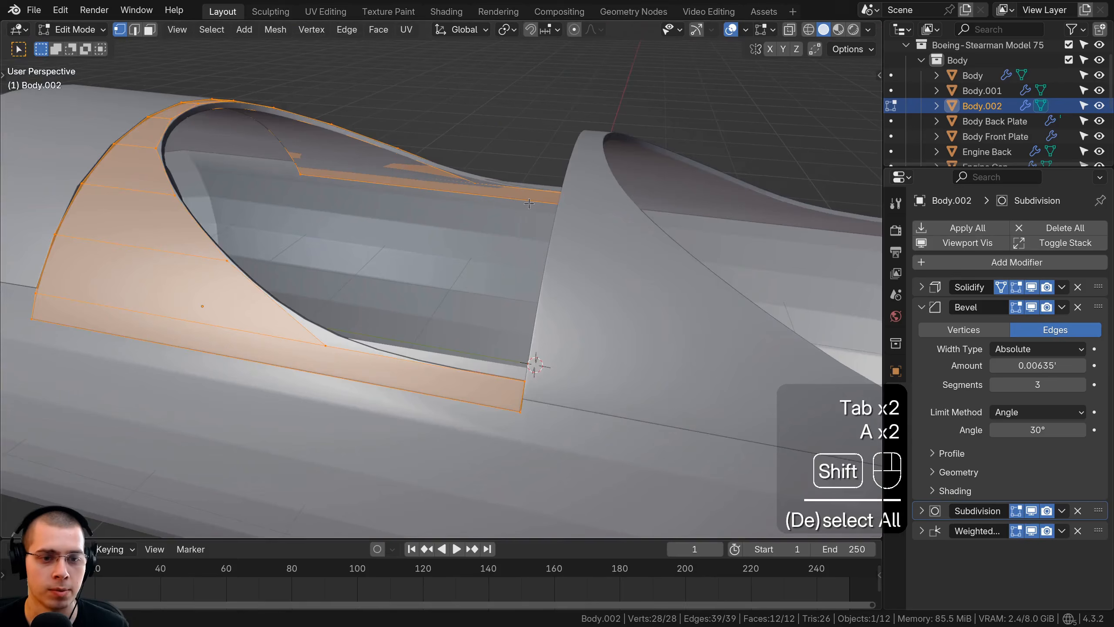
# Fit the front cockpit panel's mesh to the fuselage: scale Z to about 0.96, raise it about 0.025', and scale it along X.
pyautogui.scroll(3, 588, 211)
pyautogui.scroll(-3, 604, 189)
pyautogui.press('s')
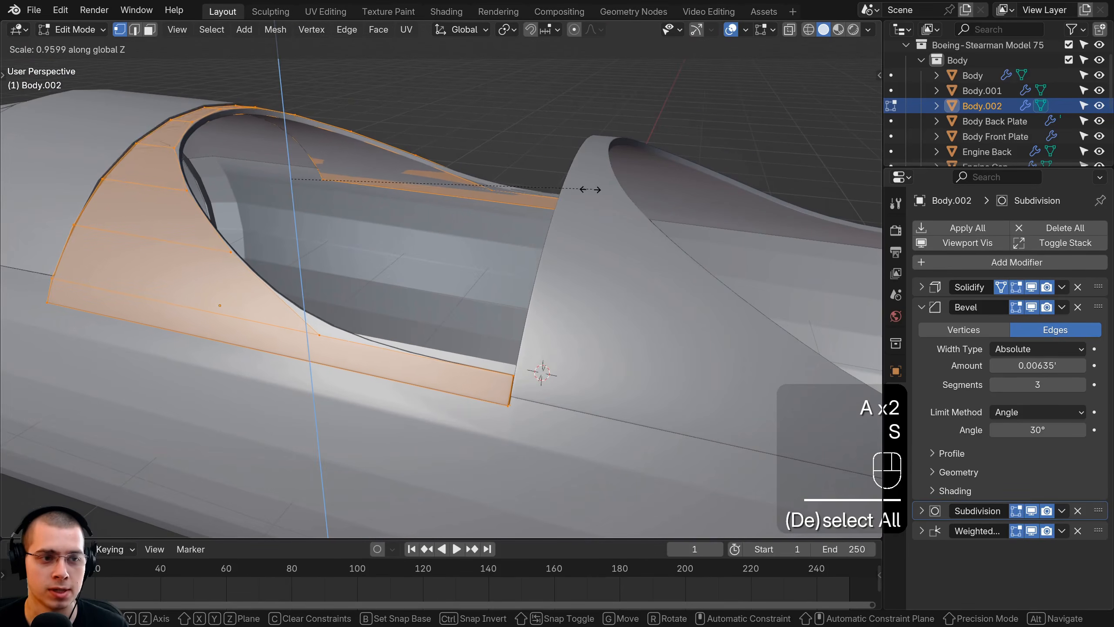
pyautogui.press('g')
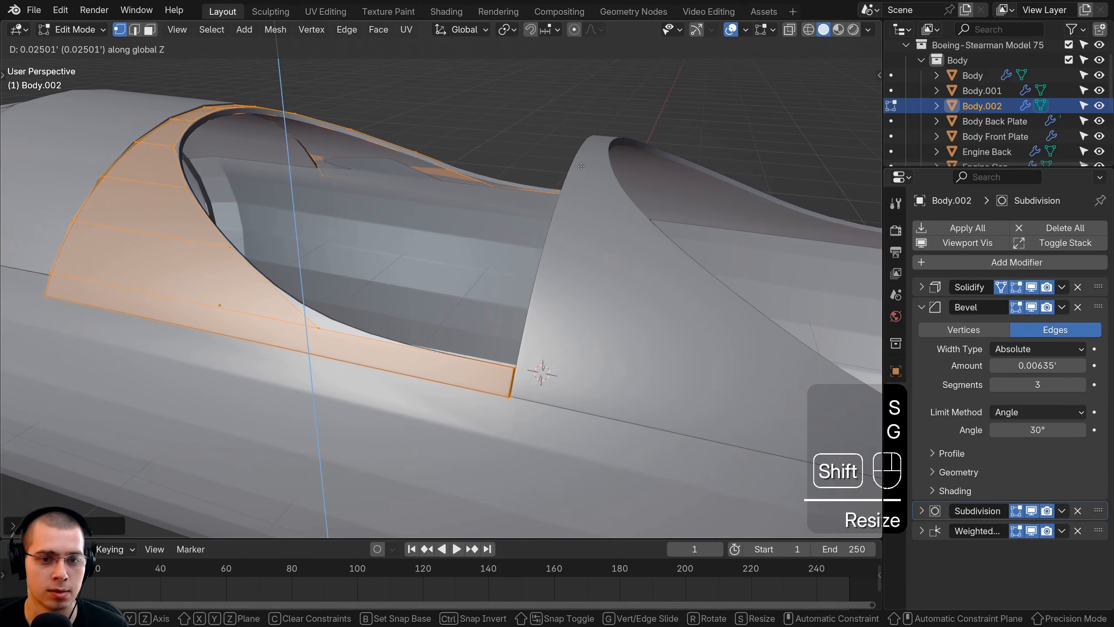
pyautogui.click(583, 161)
pyautogui.moveTo(702, 106); pyautogui.dragTo(636, 138, button='middle')
pyautogui.press('s')
pyautogui.press('x')
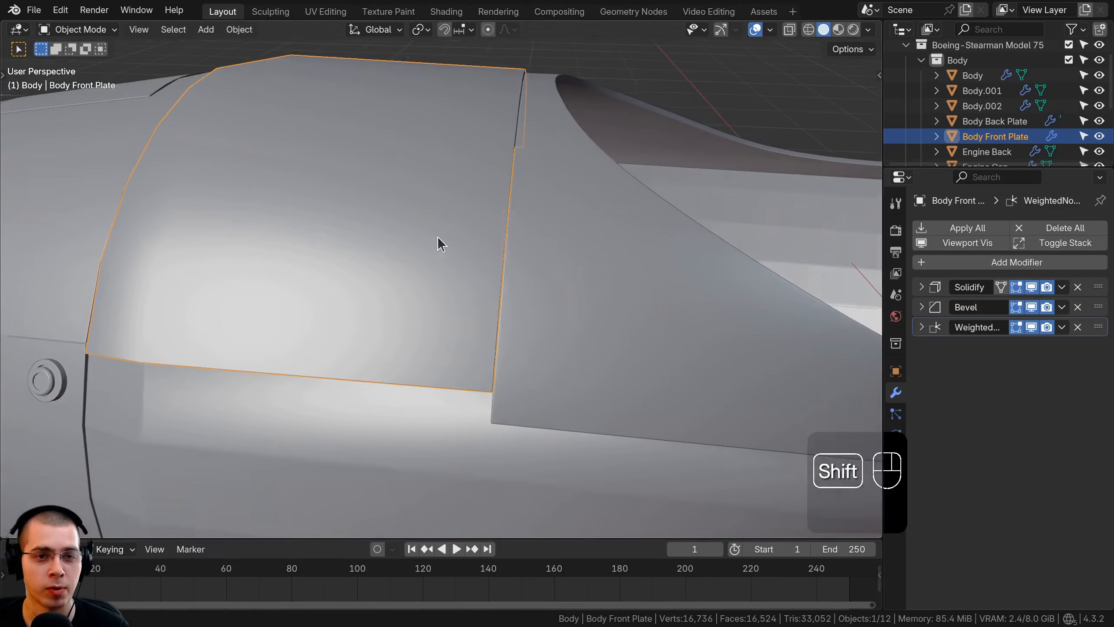
pyautogui.press('g')
pyautogui.rightClick(501, 315)
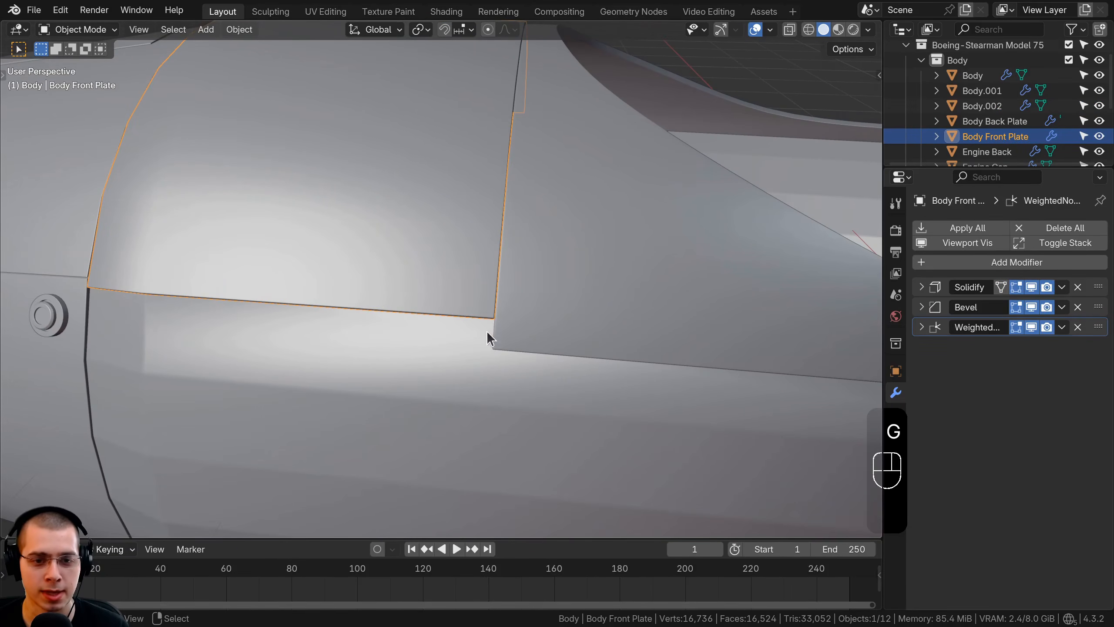
pyautogui.scroll(-5, 489, 344)
pyautogui.click(454, 290)
pyautogui.click(432, 251)
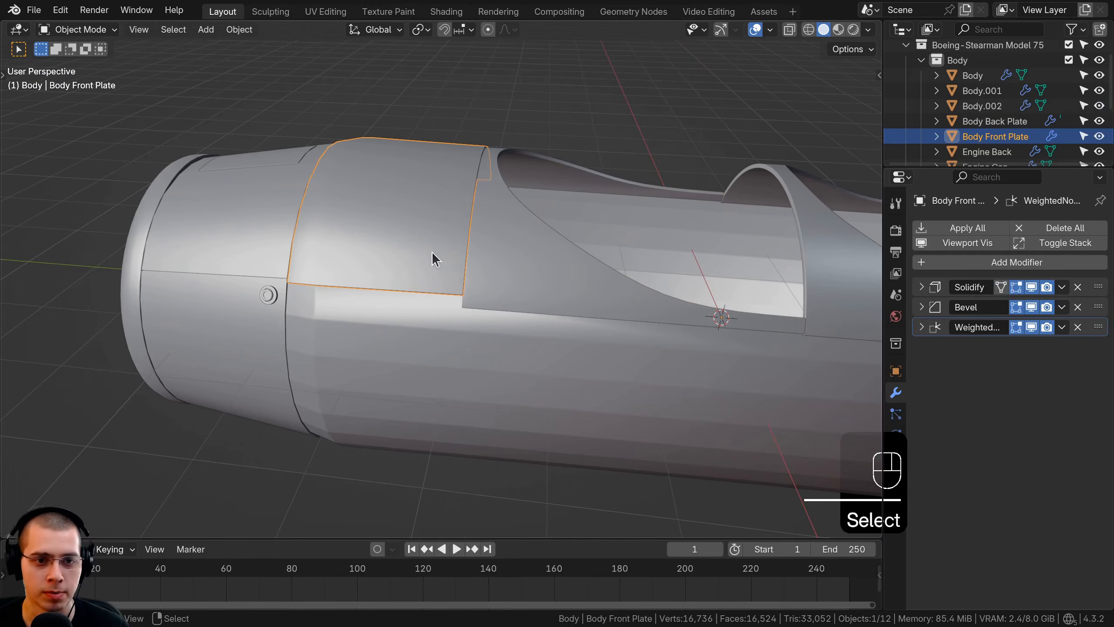
# Display the Solidify modifier's result on the edit cage of the Body Front Plate.
pyautogui.scroll(4, 497, 244)
pyautogui.press('Tab')
pyautogui.scroll(4, 540, 256)
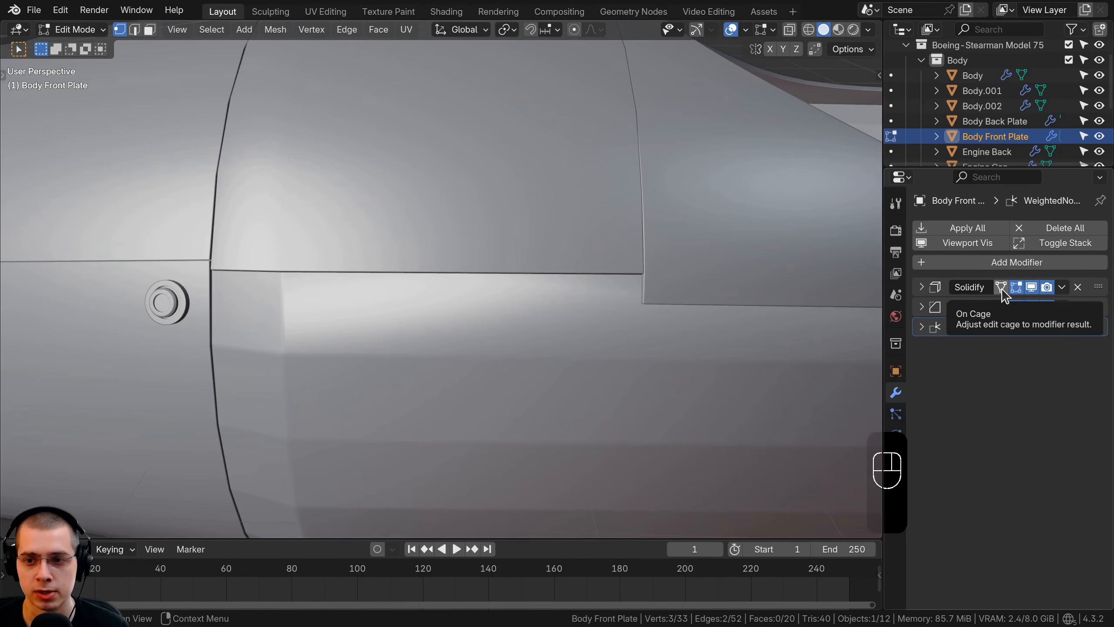
pyautogui.moveTo(618, 261); pyautogui.dragTo(402, 164, button='middle')
# Extrude the Body Front Plate's lower side edge about 0.10' downward along the fuselage contour in front view.
pyautogui.press('a')
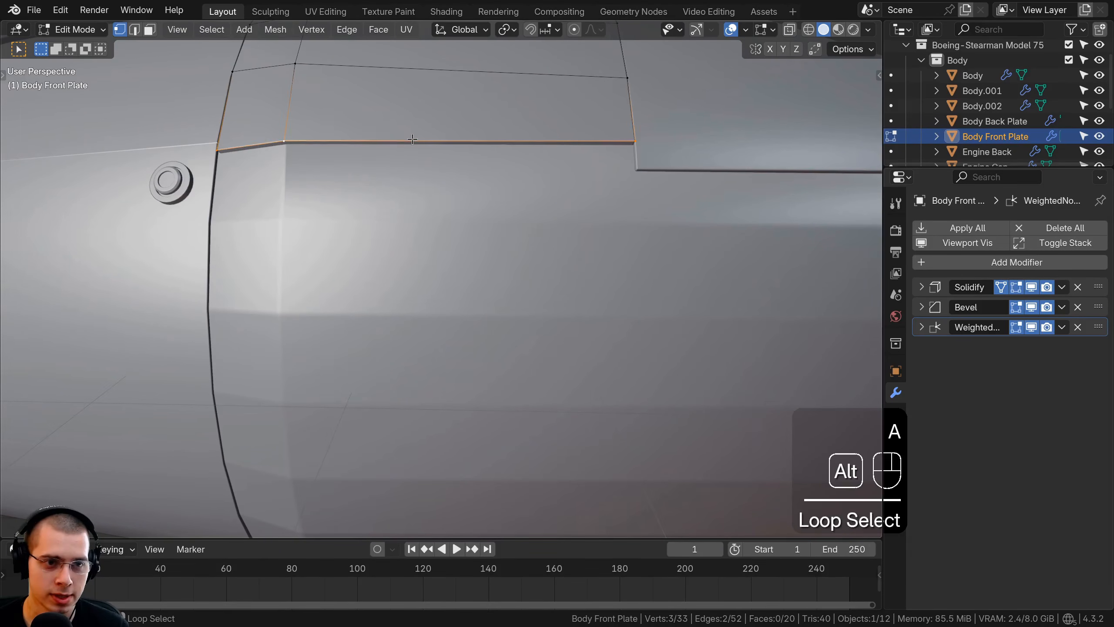
pyautogui.moveTo(412, 140); pyautogui.dragTo(382, 185, button='middle')
pyautogui.press('KP_3')
pyautogui.press('KP_1')
pyautogui.keyDown('shift'); pyautogui.moveTo(614, 263); pyautogui.dragTo(511, 312, button='middle'); pyautogui.keyUp('shift')
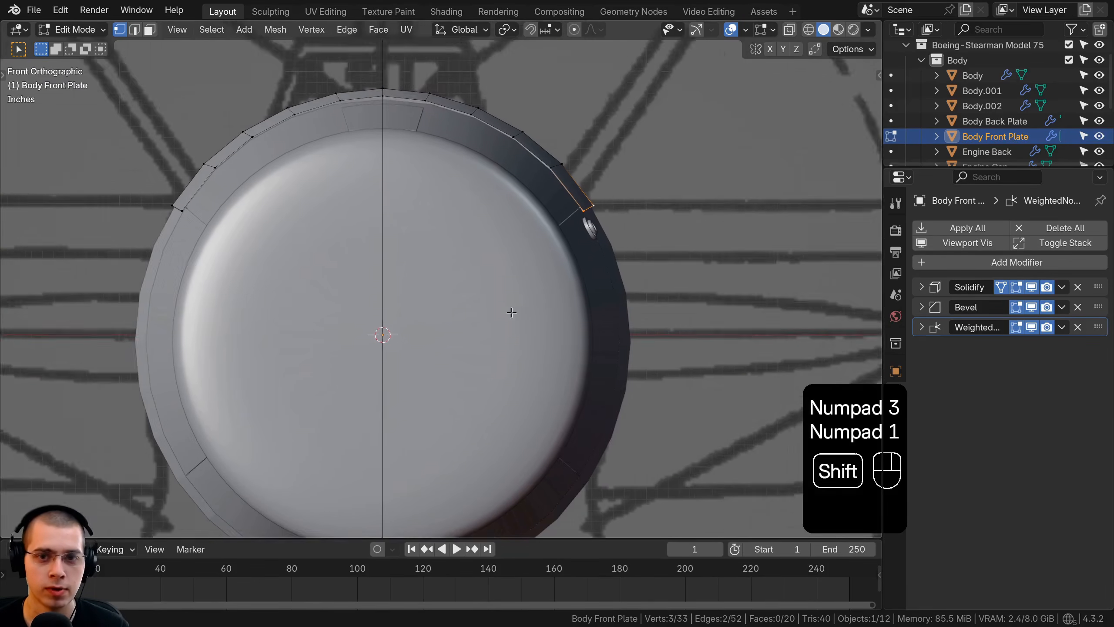
pyautogui.press('z')
pyautogui.scroll(8, 479, 211)
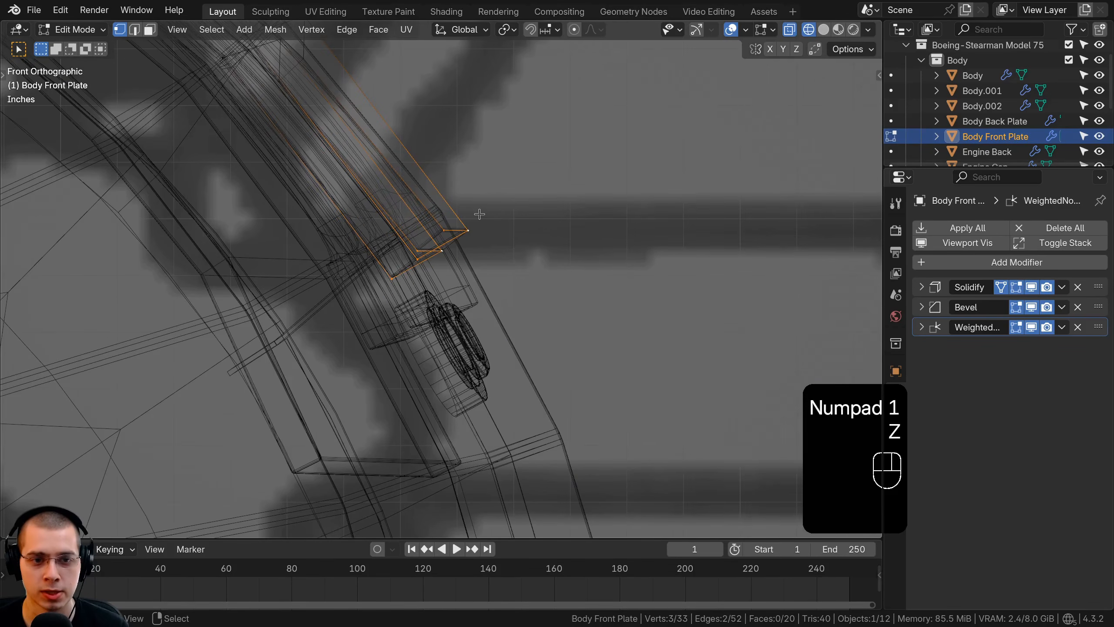
pyautogui.press('e')
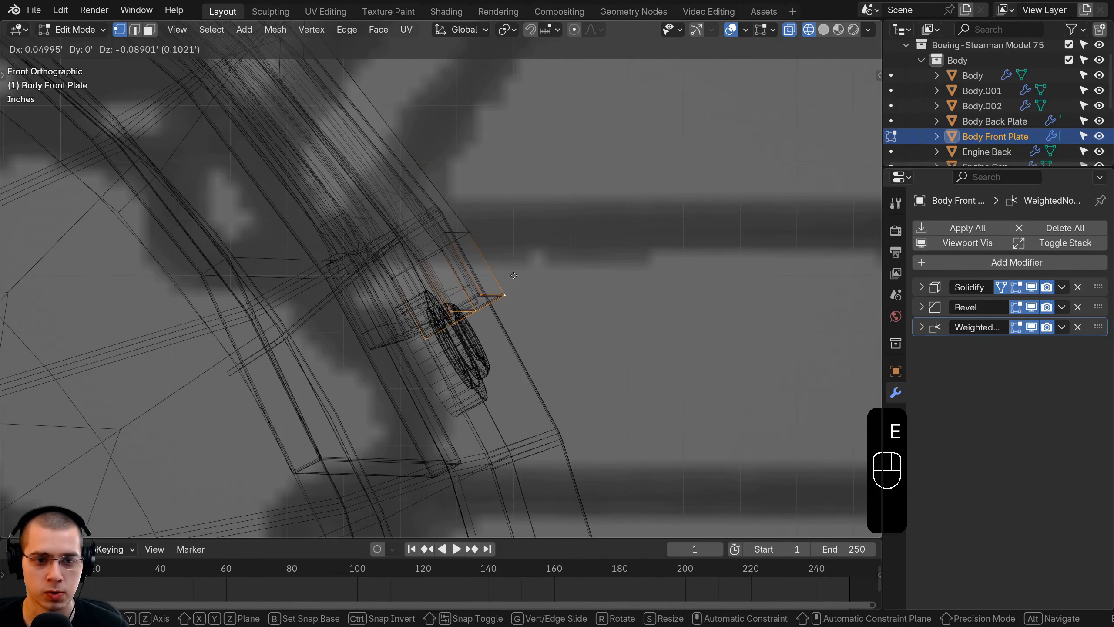
pyautogui.click(514, 275)
# Nudge the extruded edge of the Body Front Plate to line up with the front cockpit panel's lower edge.
pyautogui.press('z')
pyautogui.moveTo(570, 281)
pyautogui.mouseDown(button='middle')
pyautogui.moveTo(500, 366)
pyautogui.moveTo(485, 293)
pyautogui.moveTo(177, 248)
pyautogui.moveTo(231, 275)
pyautogui.mouseUp(button='middle')
pyautogui.press('g')
pyautogui.click(228, 267)
pyautogui.press('Tab')
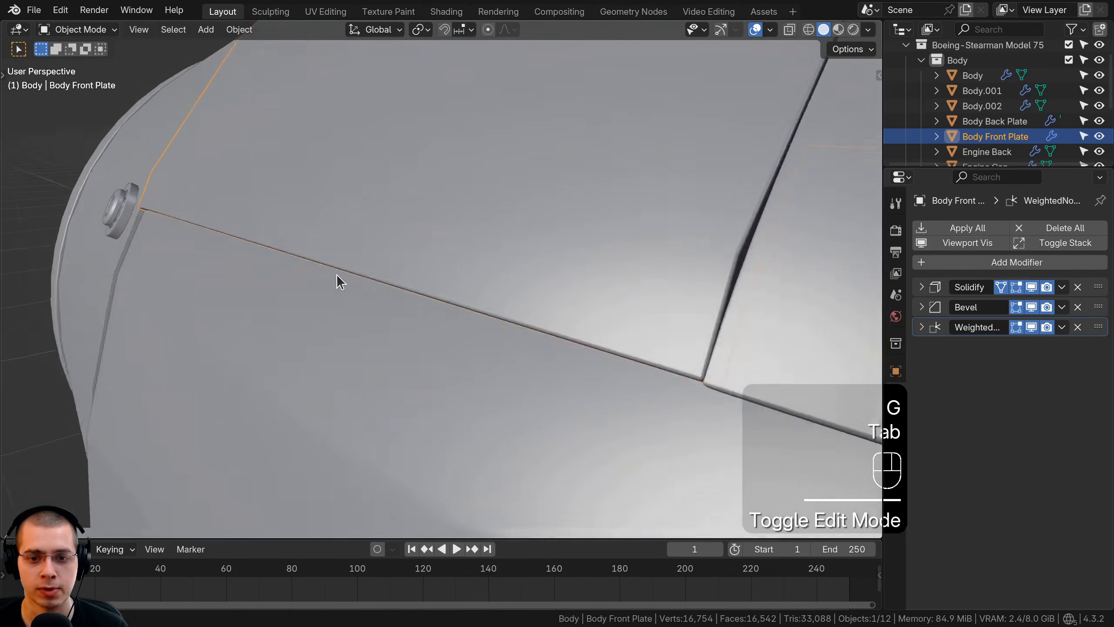
pyautogui.moveTo(337, 274); pyautogui.dragTo(766, 300, button='middle')
pyautogui.press('Tab')
pyautogui.press('g')
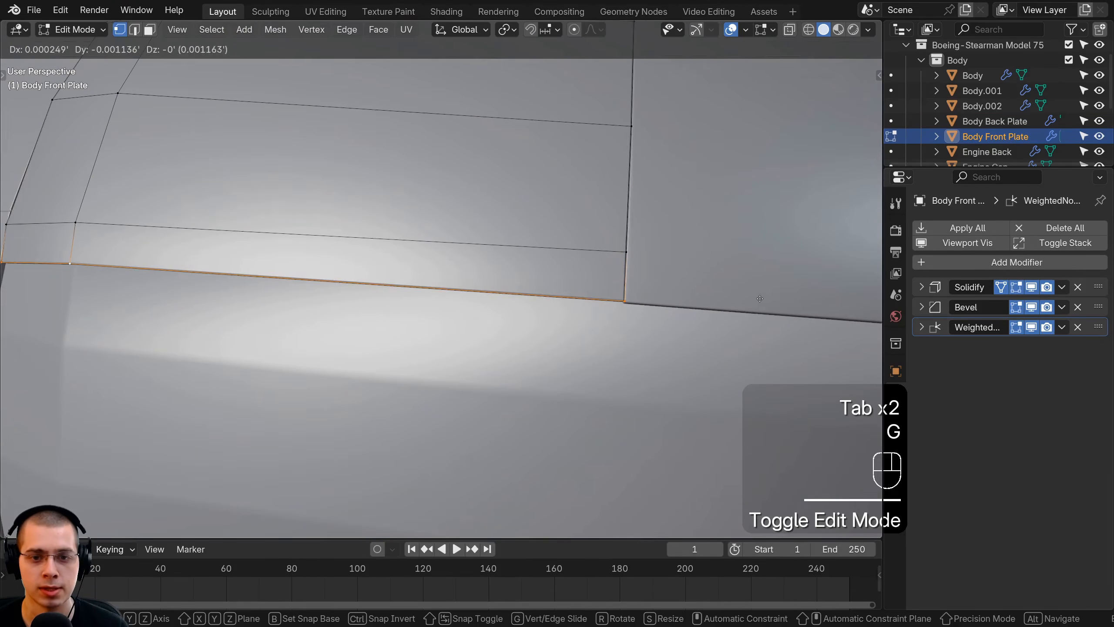
pyautogui.scroll(-3, 451, 236)
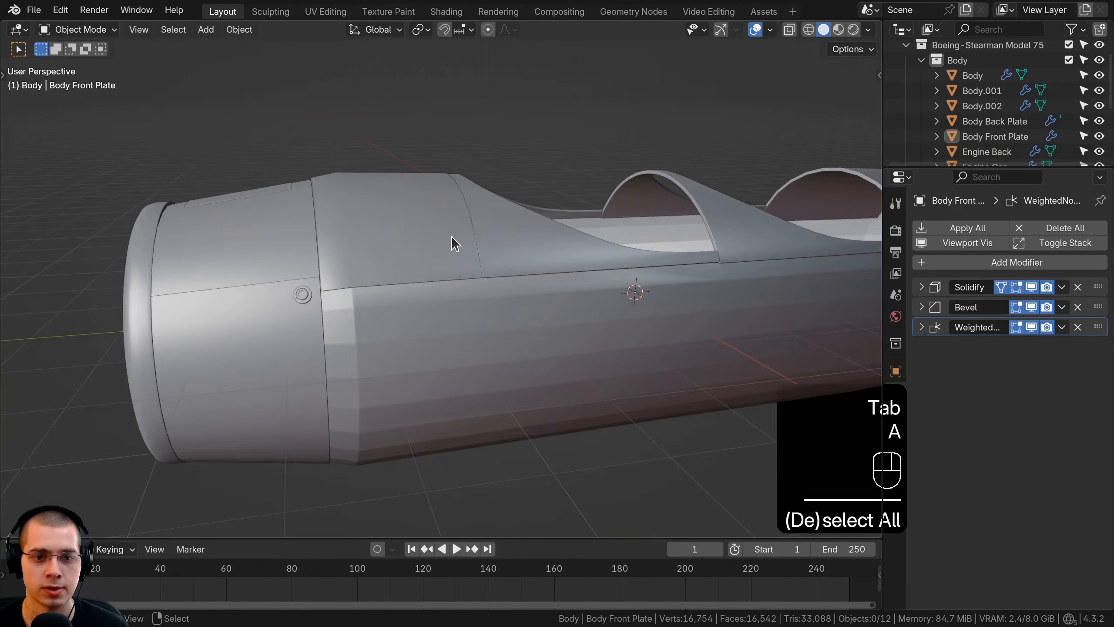
# Save the file with the finished front cockpit panel and extended front plate.
pyautogui.moveTo(451, 237); pyautogui.dragTo(495, 250, button='middle')
pyautogui.hotkey('ctrl', 's')
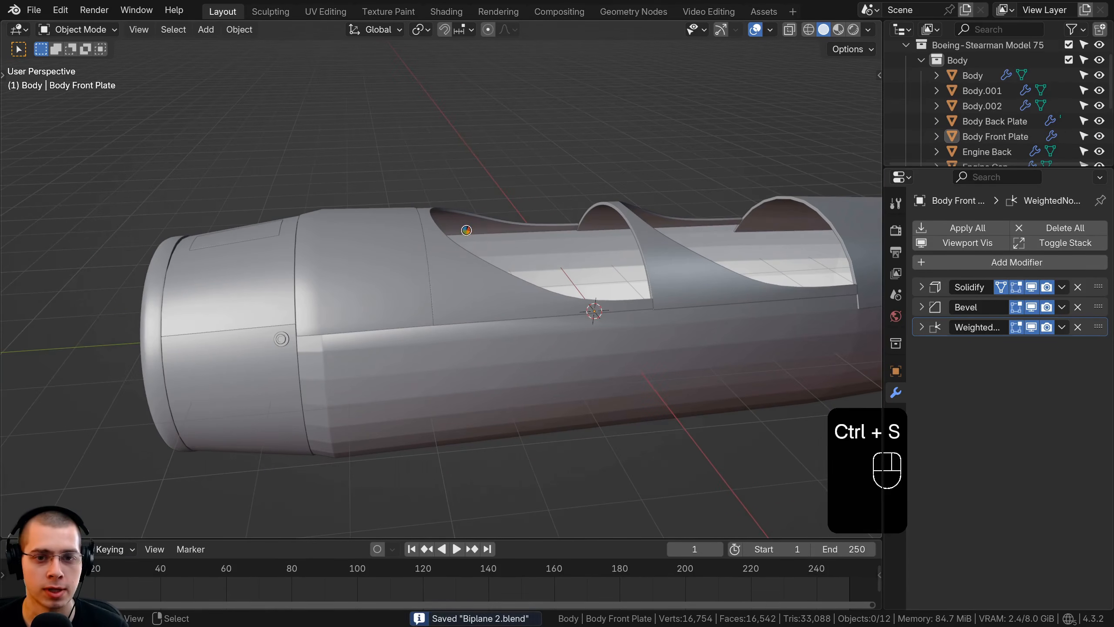
pyautogui.keyDown('shift'); pyautogui.moveTo(561, 273); pyautogui.dragTo(438, 294, button='middle'); pyautogui.keyUp('shift')
pyautogui.moveTo(714, 190); pyautogui.dragTo(542, 289, button='middle')
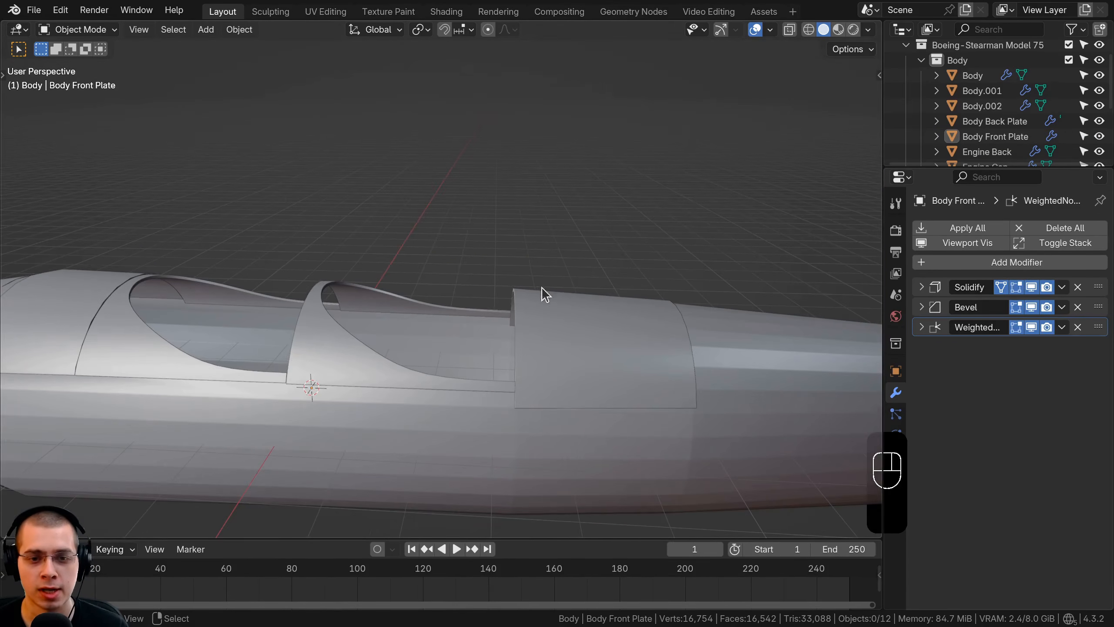
# Add a cylinder at the world origin and set its vertex count to 16.
pyautogui.scroll(-2, 579, 291)
pyautogui.hotkey('shift', 'c')
pyautogui.hotkey('shift', 'a')
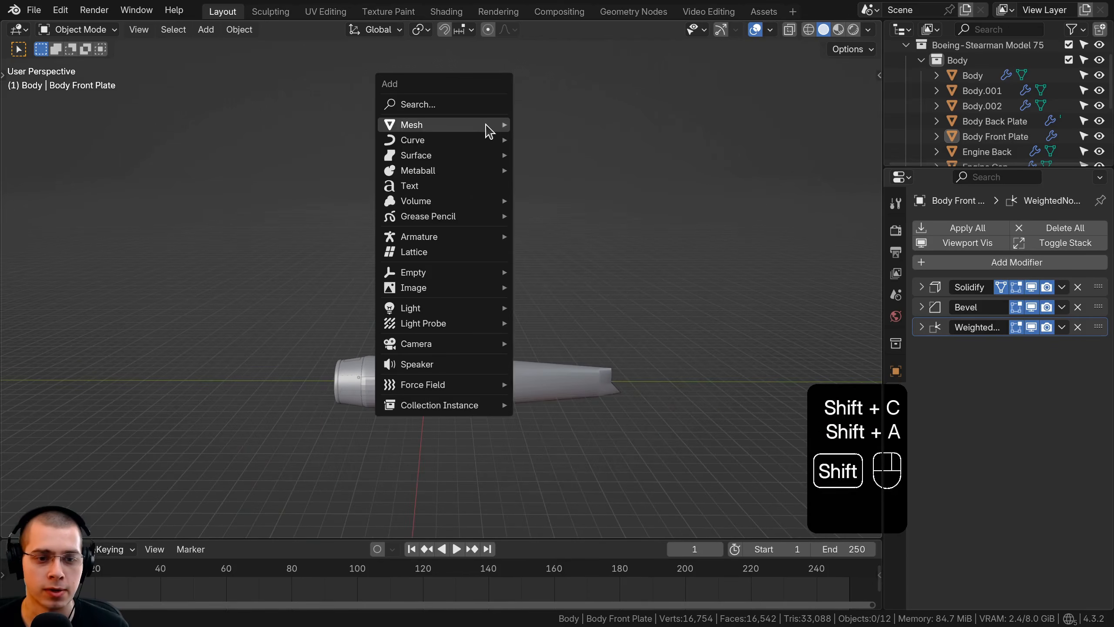
pyautogui.moveTo(487, 127)
pyautogui.click(563, 200)
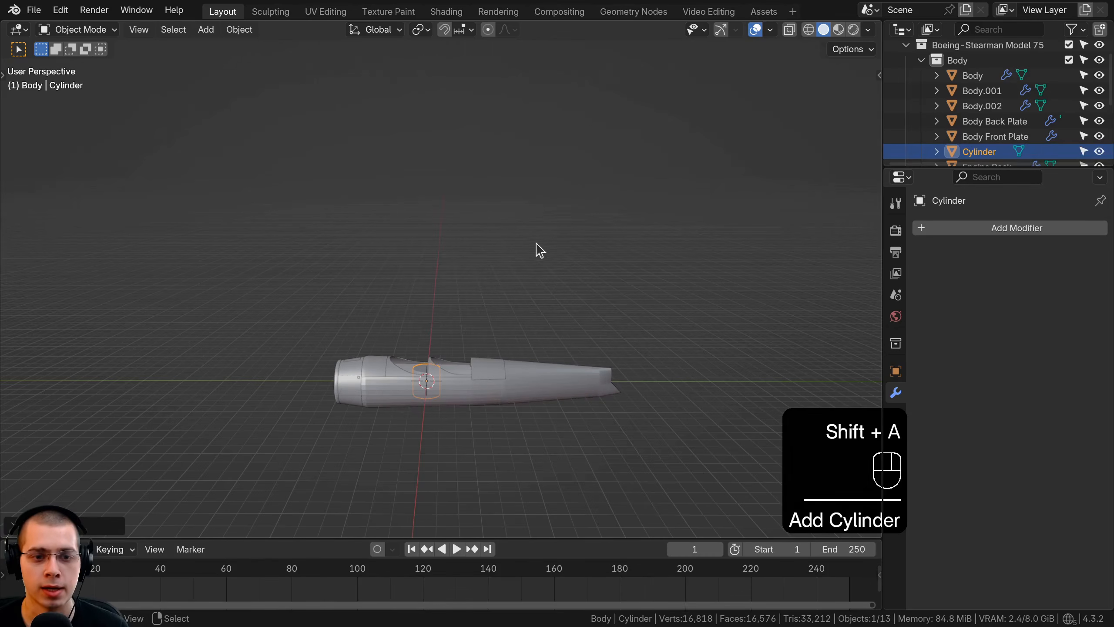
pyautogui.scroll(4, 487, 408)
pyautogui.keyDown('shift'); pyautogui.moveTo(483, 422); pyautogui.dragTo(525, 345, button='middle'); pyautogui.keyUp('shift')
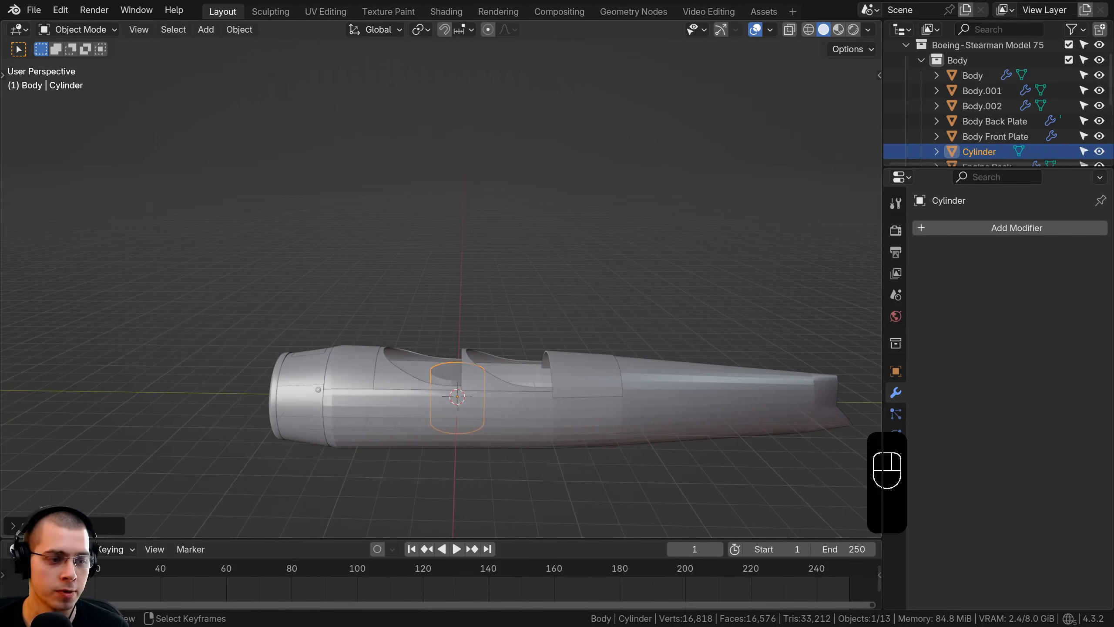
pyautogui.click(61, 526)
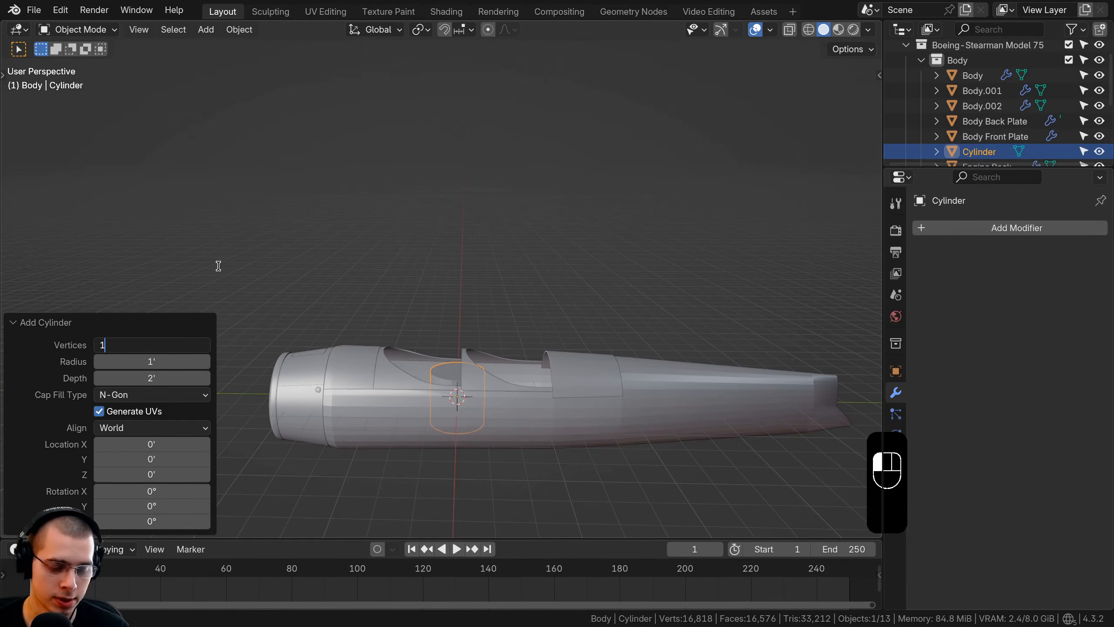
pyautogui.click(61, 318)
# Move the cylinder about 4.6' along Y and raise it along Z until it stands above the back plate.
pyautogui.keyDown('shift'); pyautogui.moveTo(557, 426); pyautogui.dragTo(478, 377, button='middle'); pyautogui.keyUp('shift')
pyautogui.press('g')
pyautogui.press('y')
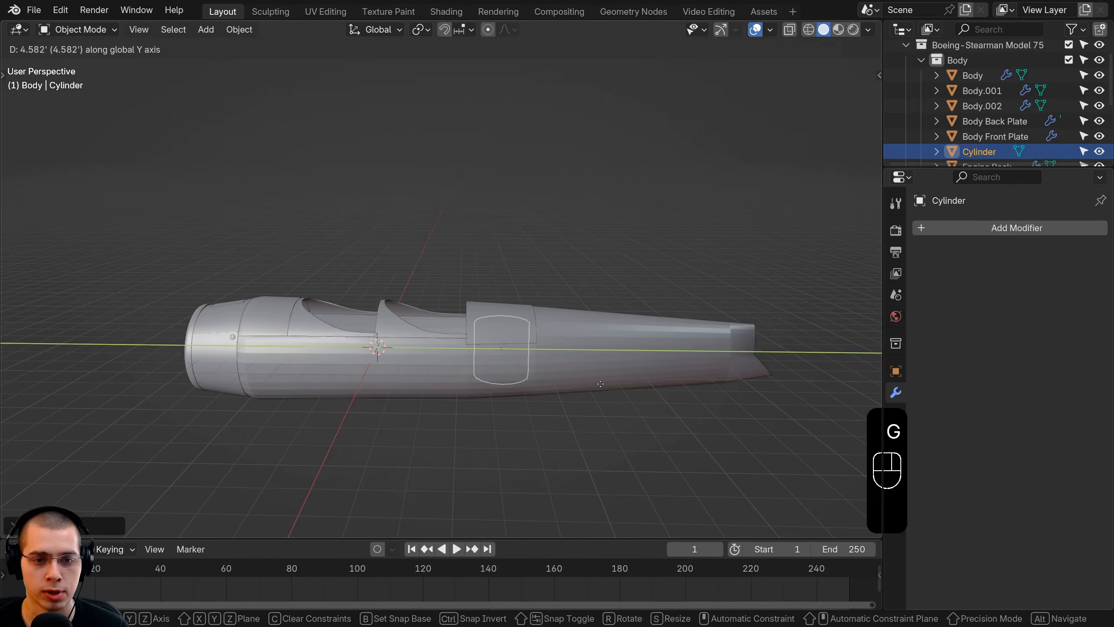
pyautogui.click(604, 381)
pyautogui.press('g')
pyautogui.press('z')
pyautogui.click(604, 321)
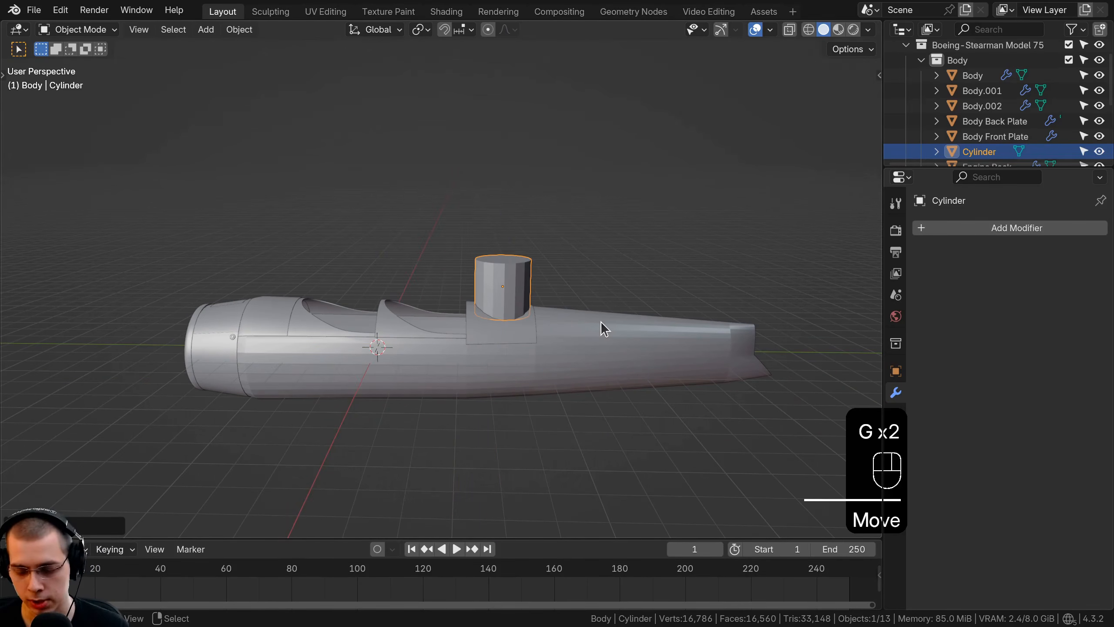
# Scale the cylinder's mesh down to a small stub in the right side view.
pyautogui.press('KP_3')
pyautogui.scroll(5, 513, 279)
pyautogui.press('Tab')
pyautogui.keyDown('shift'); pyautogui.moveTo(550, 272); pyautogui.dragTo(560, 159, button='middle'); pyautogui.keyUp('shift')
pyautogui.scroll(2, 505, 309)
pyautogui.press('s')
pyautogui.click(477, 291)
pyautogui.scroll(3, 560, 158)
# Move the small cylinder along Z and Y onto the upper edge of the back plate, behind the rear cockpit.
pyautogui.press('Tab')
pyautogui.press('g')
pyautogui.press('z')
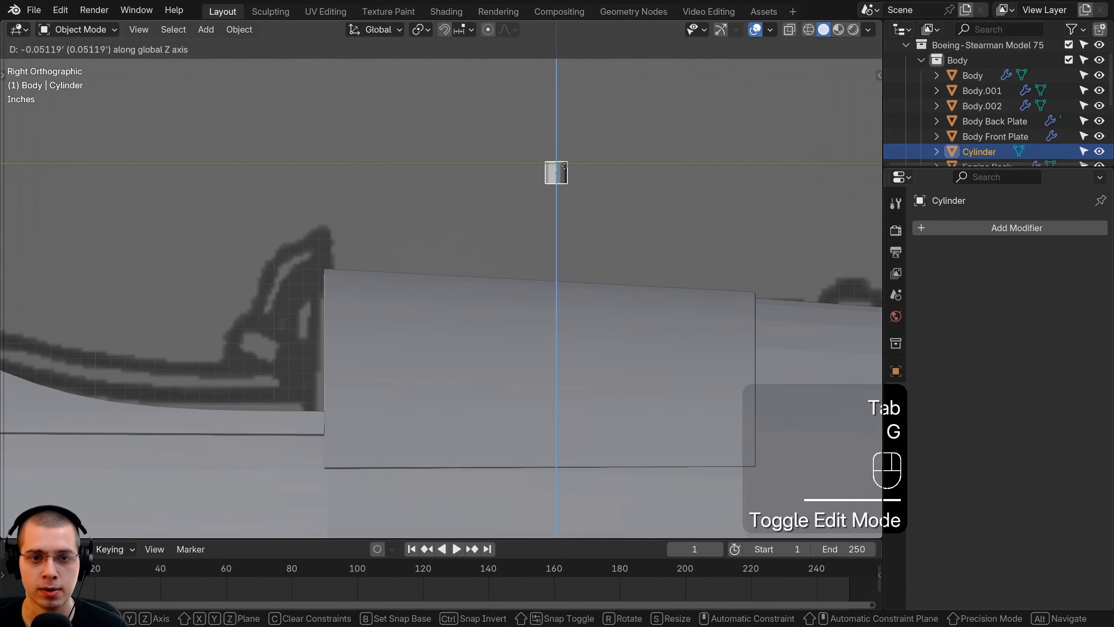
pyautogui.press('g')
pyautogui.press('y')
pyautogui.click(450, 235)
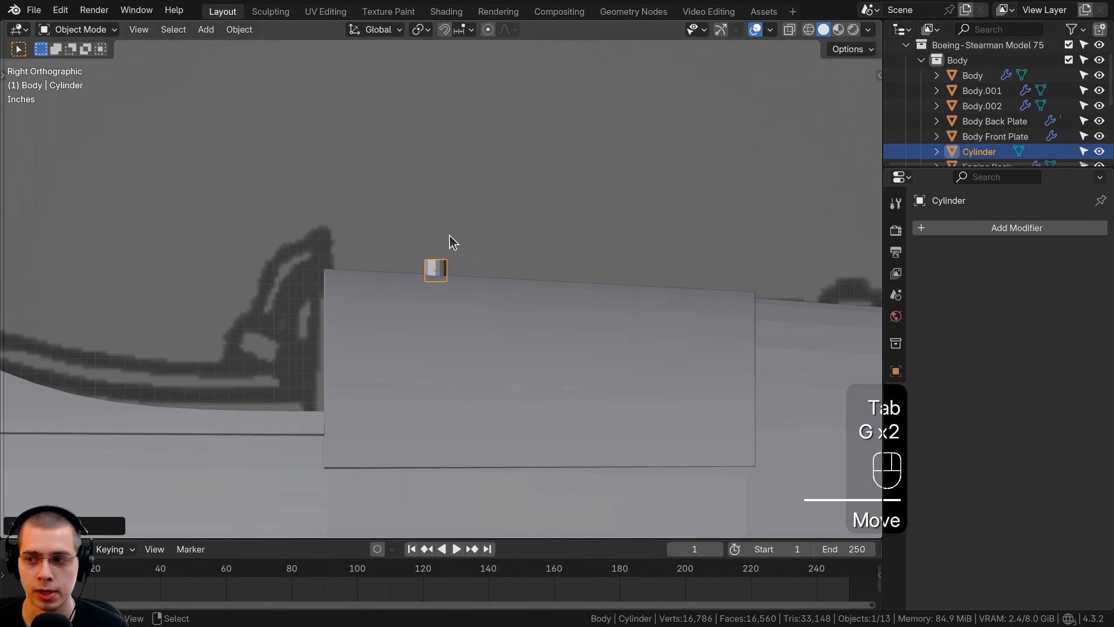
# Apply the cylinder's transform and shift it farther back along Y over the back plate.
pyautogui.hotkey('ctrl', 'a')
pyautogui.click(450, 235)
pyautogui.scroll(2, 475, 261)
pyautogui.press('g')
pyautogui.press('y')
pyautogui.click(584, 263)
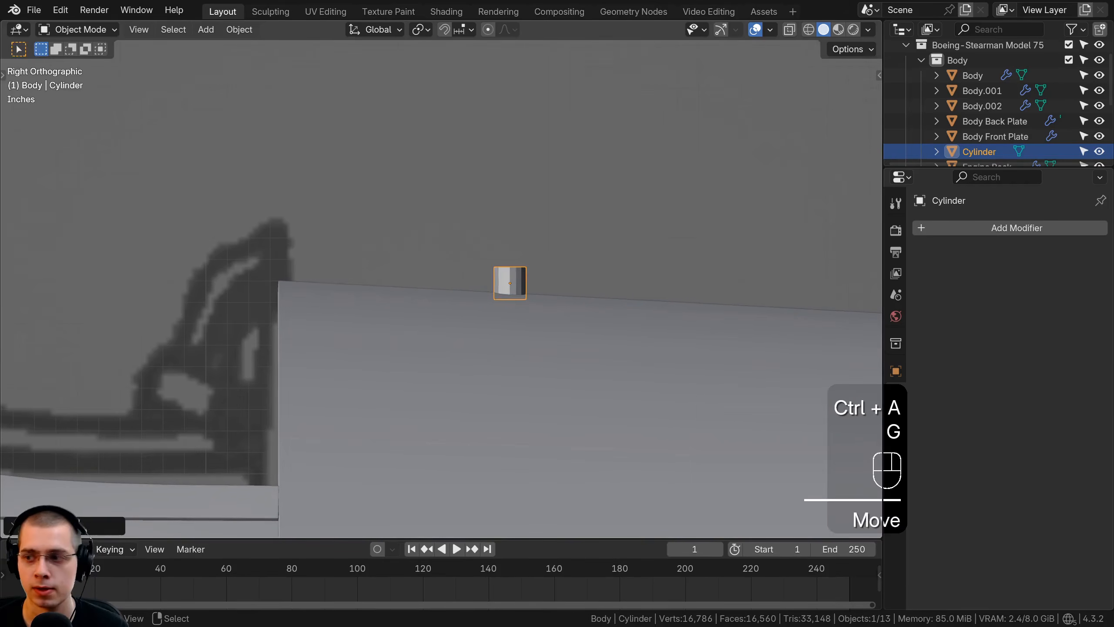
# Stretch the whole cylinder mesh slightly along Z.
pyautogui.press('Tab')
pyautogui.press('a')
pyautogui.scroll(2, 481, 307)
pyautogui.press('s')
pyautogui.press('z')
pyautogui.click(487, 323)
# Select the cylinder's top vertices in wireframe and inset the top face to a narrower circle.
pyautogui.keyDown('shift'); pyautogui.moveTo(521, 306); pyautogui.dragTo(518, 335, button='middle'); pyautogui.keyUp('shift')
pyautogui.scroll(2, 518, 336)
pyautogui.press('a')
pyautogui.press('z')
pyautogui.click(306, 247)
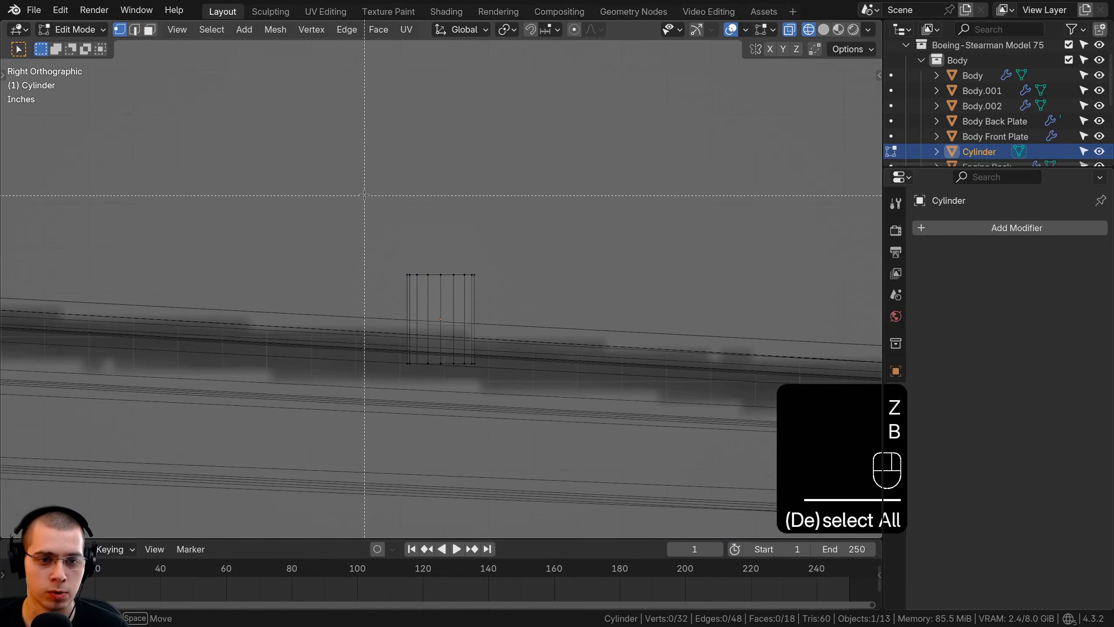
pyautogui.moveTo(513, 298); pyautogui.dragTo(517, 294)
pyautogui.scroll(3, 519, 290)
pyautogui.press('i')
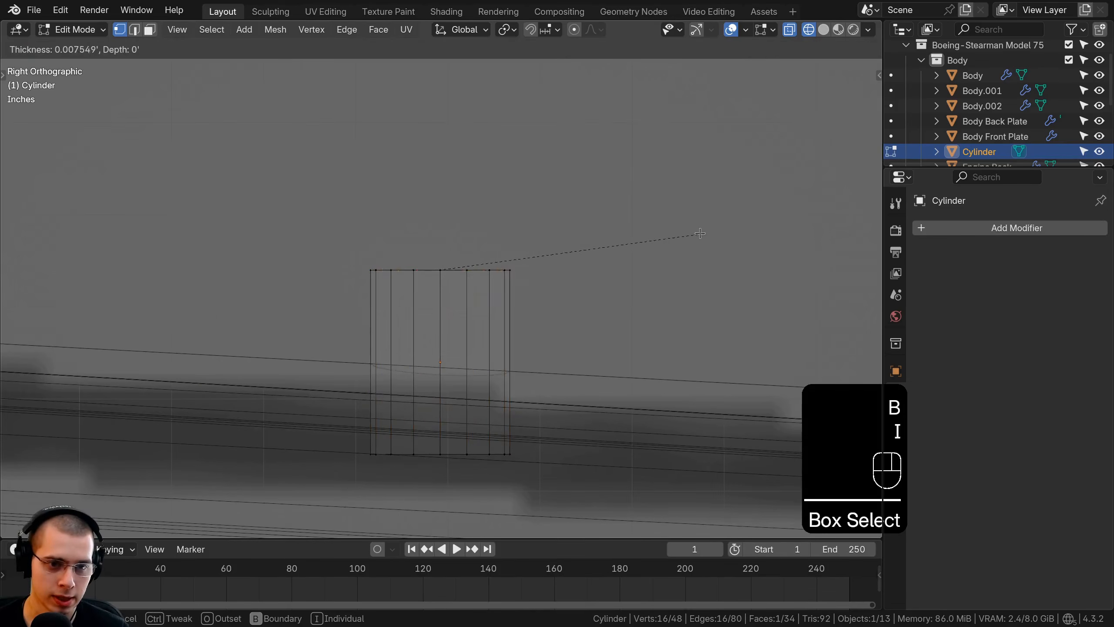
pyautogui.click(666, 238)
# Extrude the inset top face upward into a tall thin rod.
pyautogui.scroll(-8, 574, 254)
pyautogui.keyDown('shift'); pyautogui.moveTo(520, 303); pyautogui.dragTo(525, 394, button='middle'); pyautogui.keyUp('shift')
pyautogui.scroll(-1, 525, 394)
pyautogui.press('e')
pyautogui.click(499, 81)
# Move the rod's upper end down to shorten the rod above its base.
pyautogui.scroll(-1, 498, 114)
pyautogui.keyDown('shift'); pyautogui.moveTo(495, 160); pyautogui.dragTo(485, 269, button='middle'); pyautogui.keyUp('shift')
pyautogui.scroll(-1, 485, 269)
pyautogui.press('g')
pyautogui.click(483, 303)
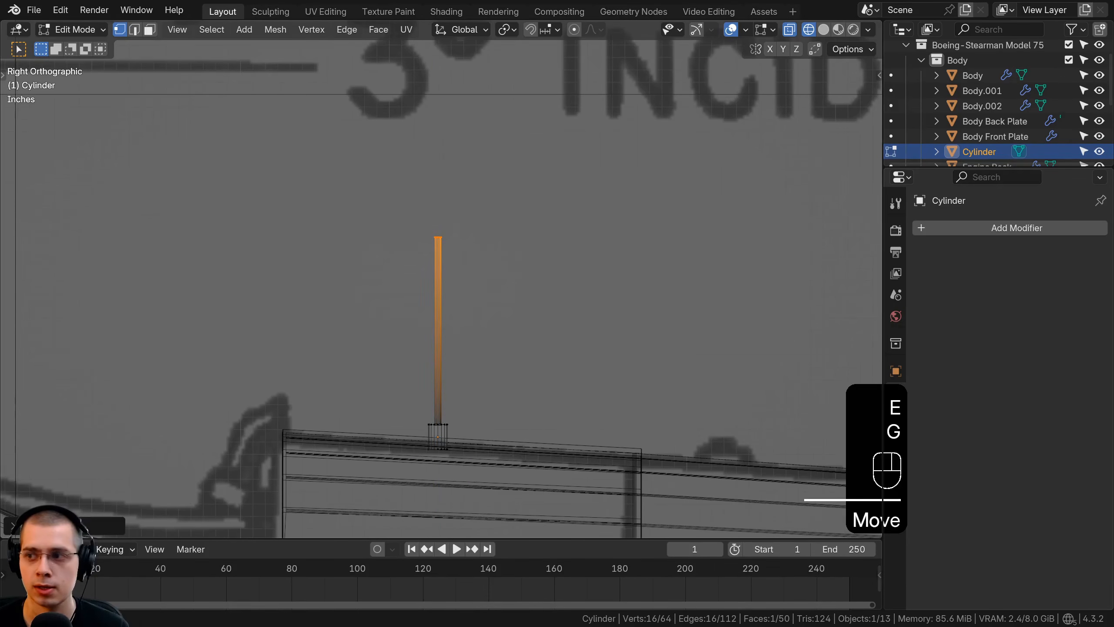
pyautogui.keyDown('shift'); pyautogui.moveTo(465, 212); pyautogui.dragTo(491, 182, button='middle'); pyautogui.keyUp('shift')
pyautogui.scroll(1, 490, 182)
pyautogui.press('g')
pyautogui.middleClick(490, 193)
pyautogui.click(487, 202)
pyautogui.keyDown('shift'); pyautogui.moveTo(483, 233); pyautogui.dragTo(481, 238, button='middle'); pyautogui.keyUp('shift')
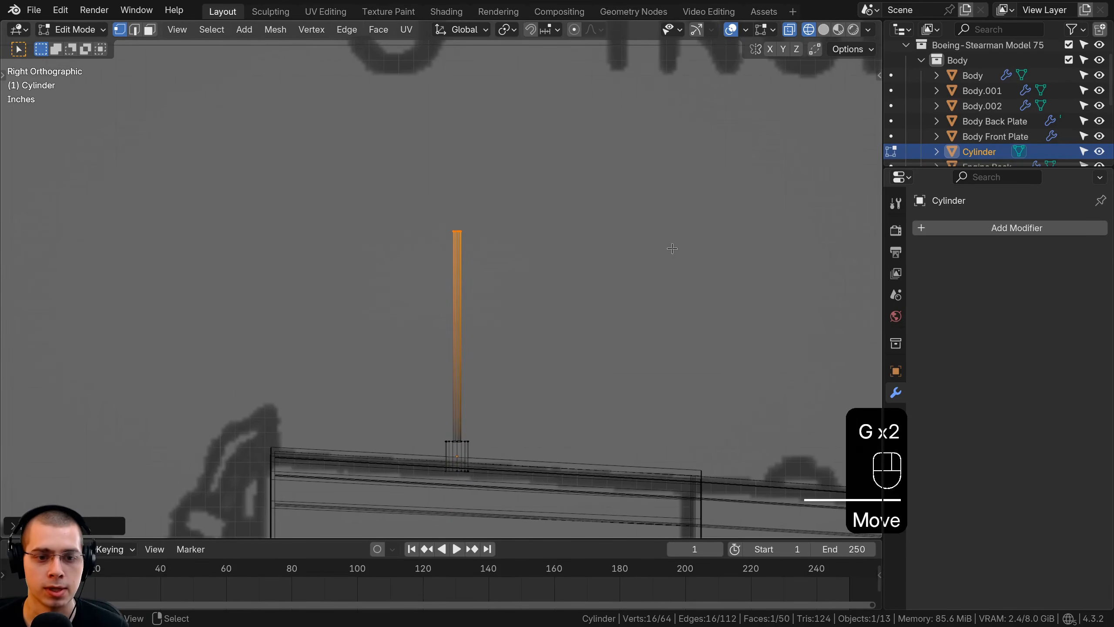
# Extrude a short segment from the rod's tip, then rotate and move its end to start a backward bend.
pyautogui.keyDown('shift'); pyautogui.moveTo(738, 262); pyautogui.dragTo(728, 327, button='middle'); pyautogui.keyUp('shift')
pyautogui.scroll(6, 475, 297)
pyautogui.press('e')
pyautogui.click(499, 253)
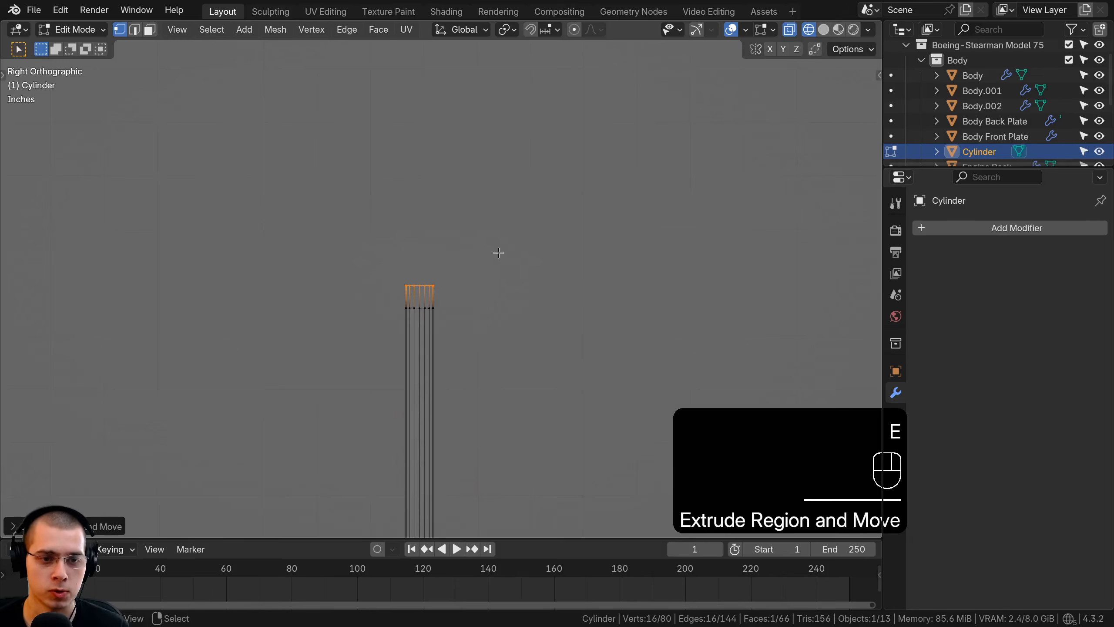
pyautogui.press('r')
pyautogui.press('g')
pyautogui.scroll(4, 497, 305)
# Extrude a second bend segment from the tilted tip, rotating and moving its end farther backward.
pyautogui.press('e')
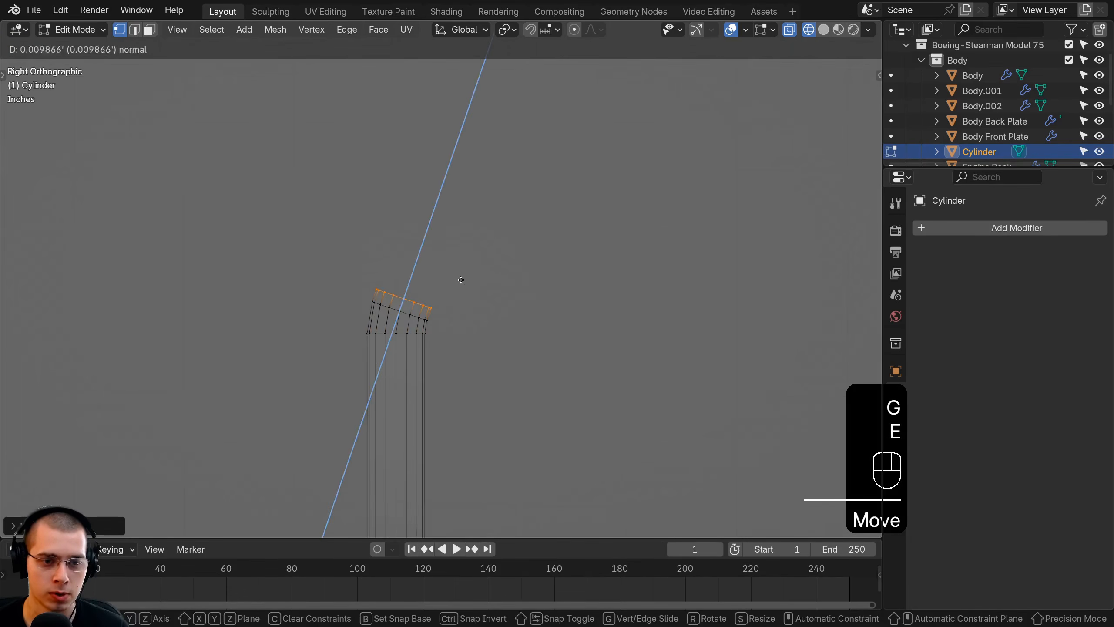
pyautogui.click(467, 281)
pyautogui.press('r')
pyautogui.click(467, 301)
pyautogui.press('g')
pyautogui.click(476, 307)
# Extrude a third bend segment from the rod's tip, rotate its end more steeply and reposition it.
pyautogui.press('e')
pyautogui.press('r')
pyautogui.click(488, 313)
pyautogui.press('g')
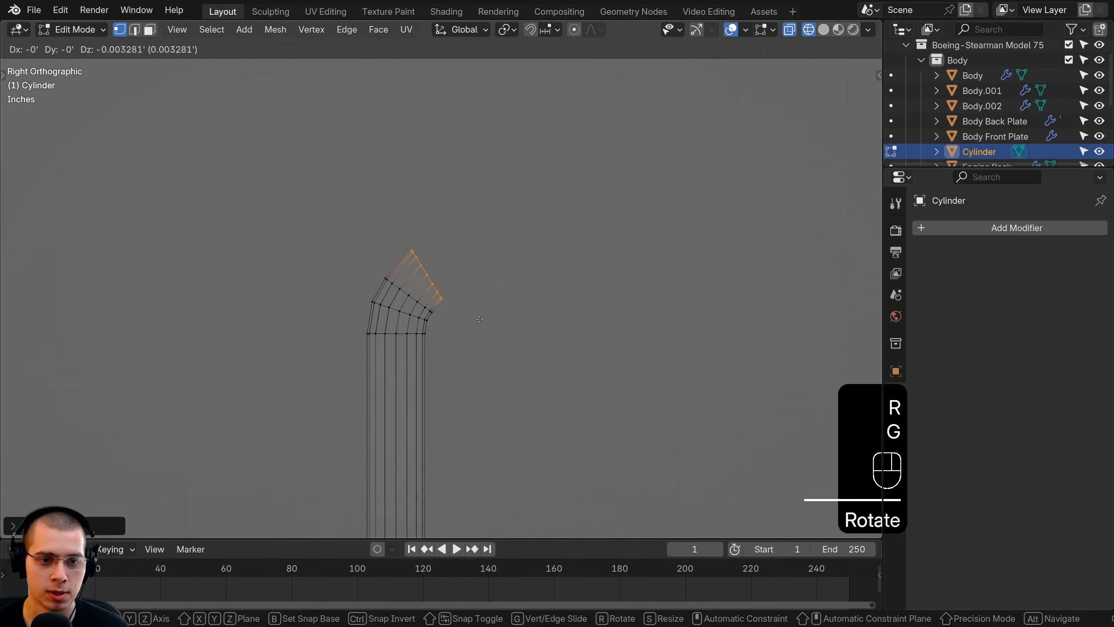
# Extend the bend at the rod's upper end with another short extruded segment and rotate its end ring to continue the curve.
pyautogui.click(485, 319)
pyautogui.press('e')
pyautogui.click(492, 311)
pyautogui.press('r')
pyautogui.click(491, 314)
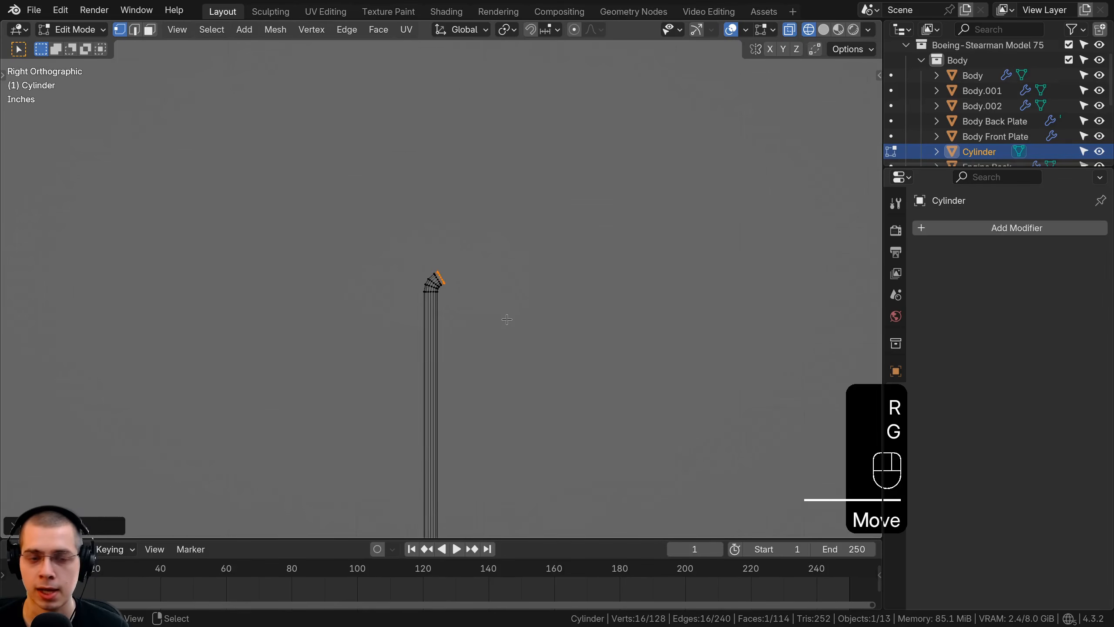
# Extrude a long slanted arm from the bend and scale its end down to a narrow tip.
pyautogui.scroll(5, 507, 319)
pyautogui.press('e')
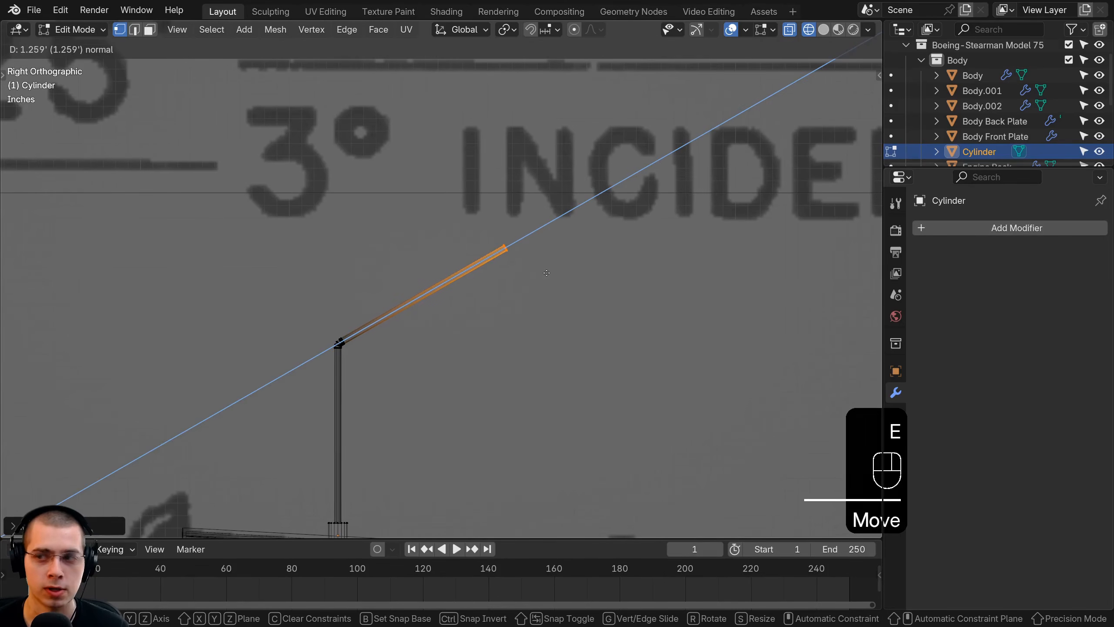
pyautogui.click(574, 227)
pyautogui.press('s')
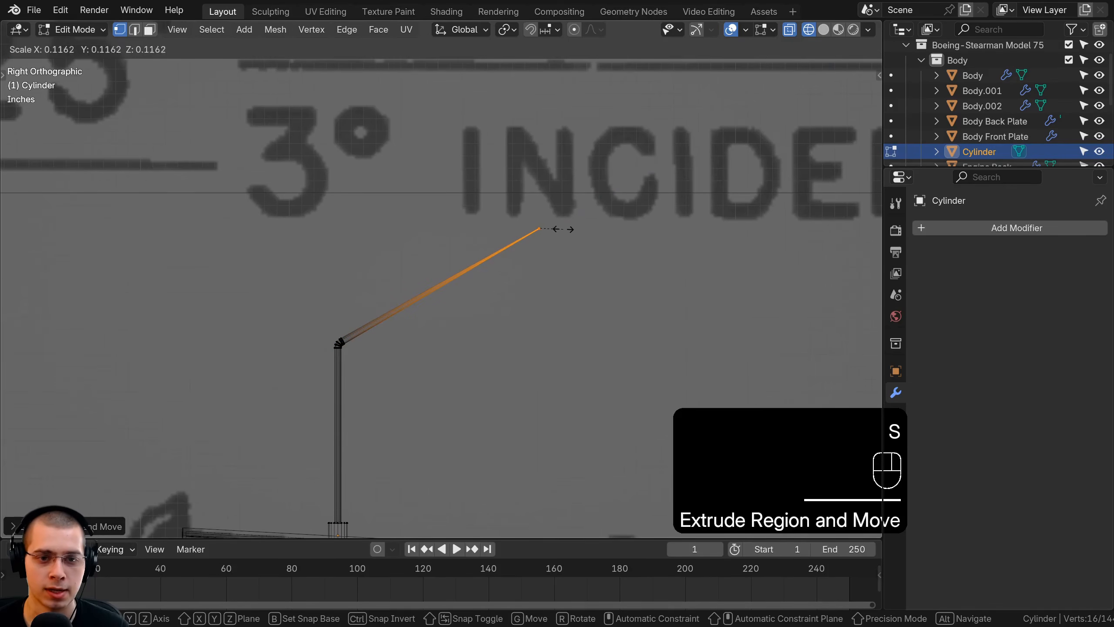
pyautogui.click(597, 234)
pyautogui.press('z')
pyautogui.click(775, 230)
pyautogui.moveTo(678, 253); pyautogui.dragTo(605, 280, button='middle')
pyautogui.press('Tab')
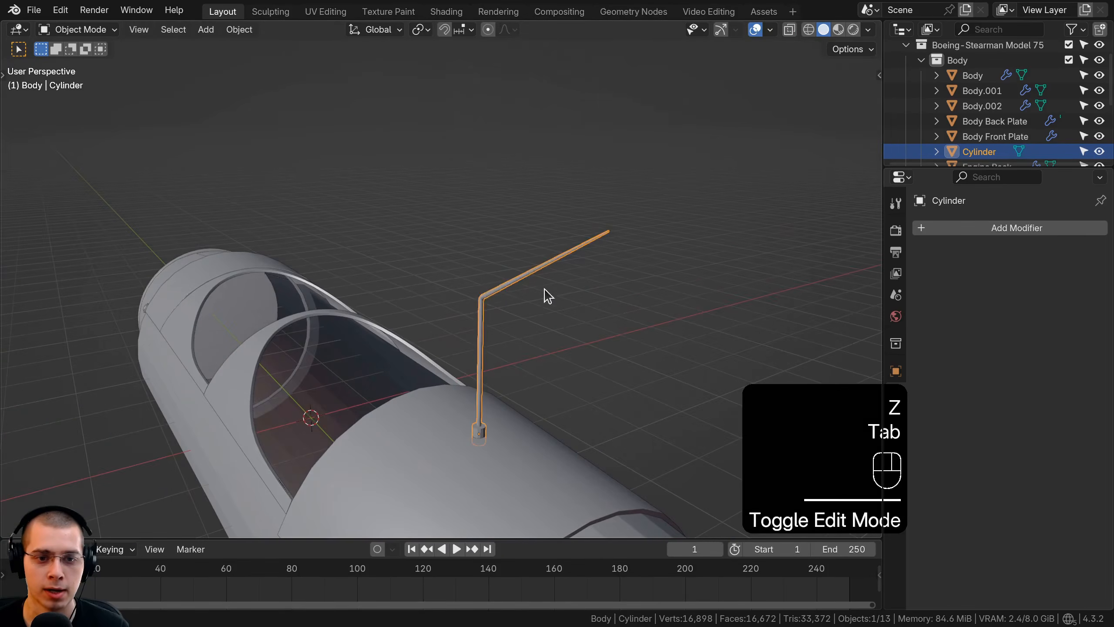
# Scale the whole bent rod to about 0.67 and reposition it on the fuselage cover behind the rear cockpit.
pyautogui.scroll(-5, 526, 299)
pyautogui.moveTo(479, 309); pyautogui.dragTo(519, 288, button='middle')
pyautogui.scroll(5, 543, 281)
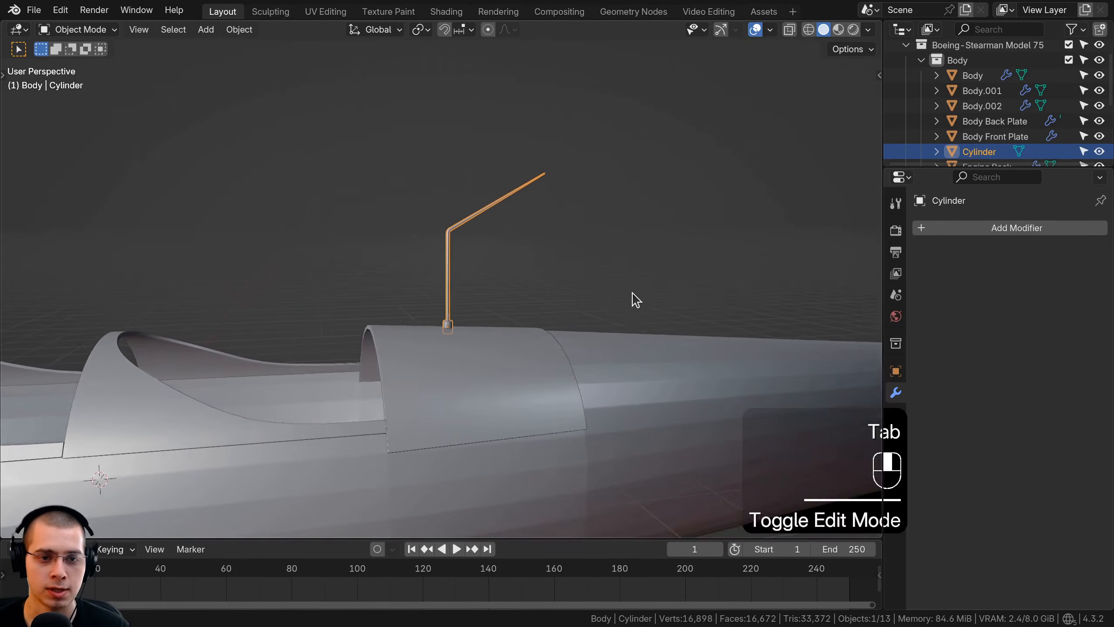
pyautogui.press('s')
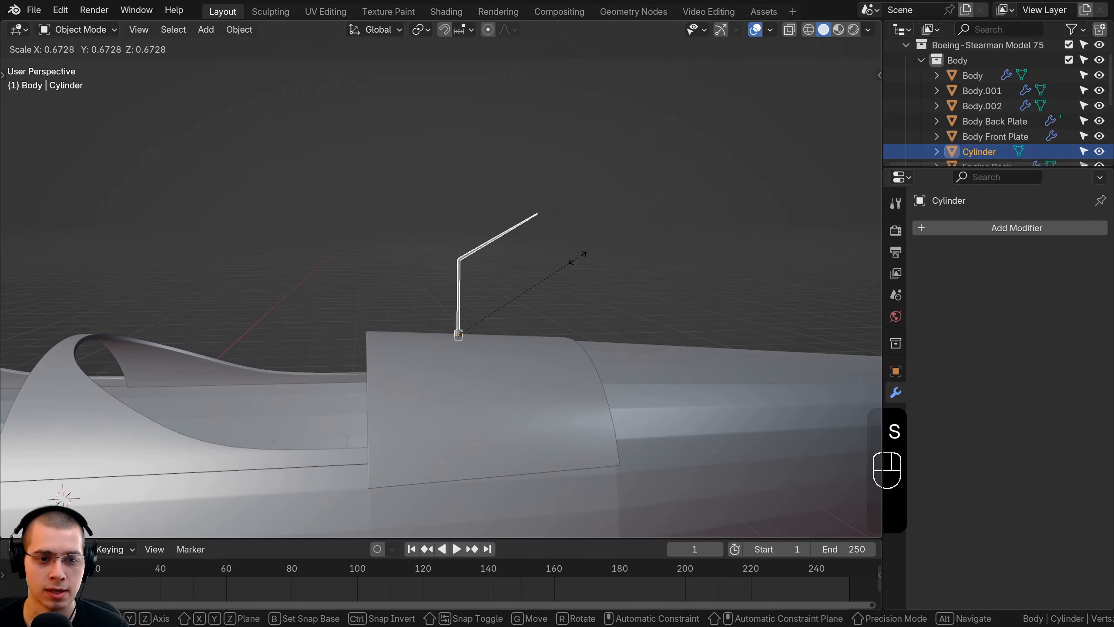
pyautogui.press('g')
pyautogui.click(613, 259)
# Shorten the rod's upright by lowering the bend and slanted arm along the global Z axis.
pyautogui.press('KP_1')
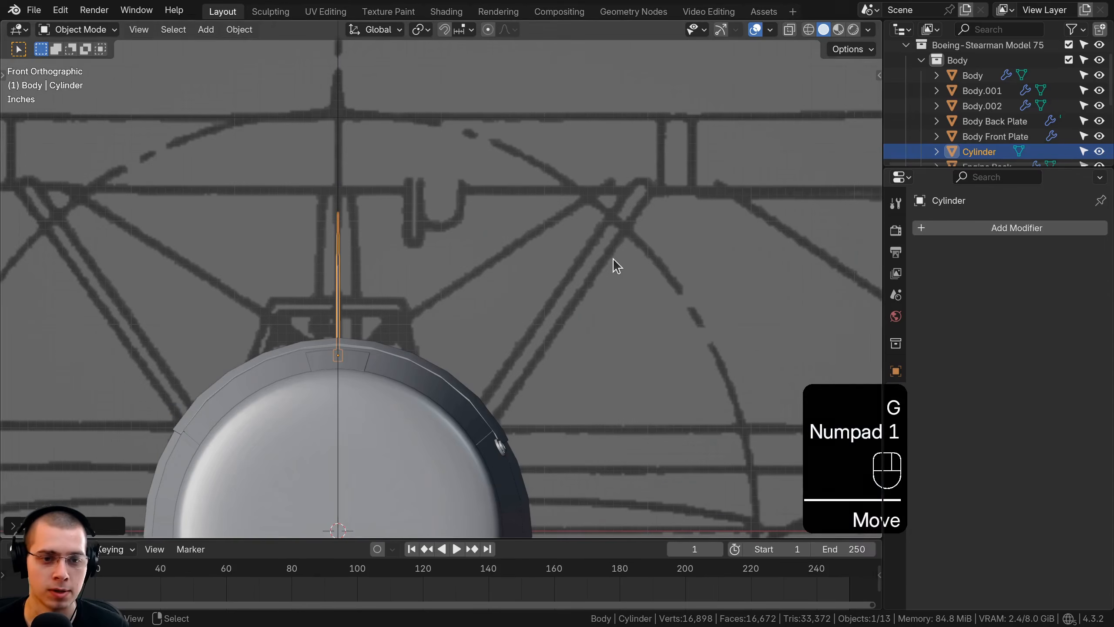
pyautogui.press('KP_3')
pyautogui.press('Tab')
pyautogui.press('z')
pyautogui.press('a')
pyautogui.scroll(2, 368, 175)
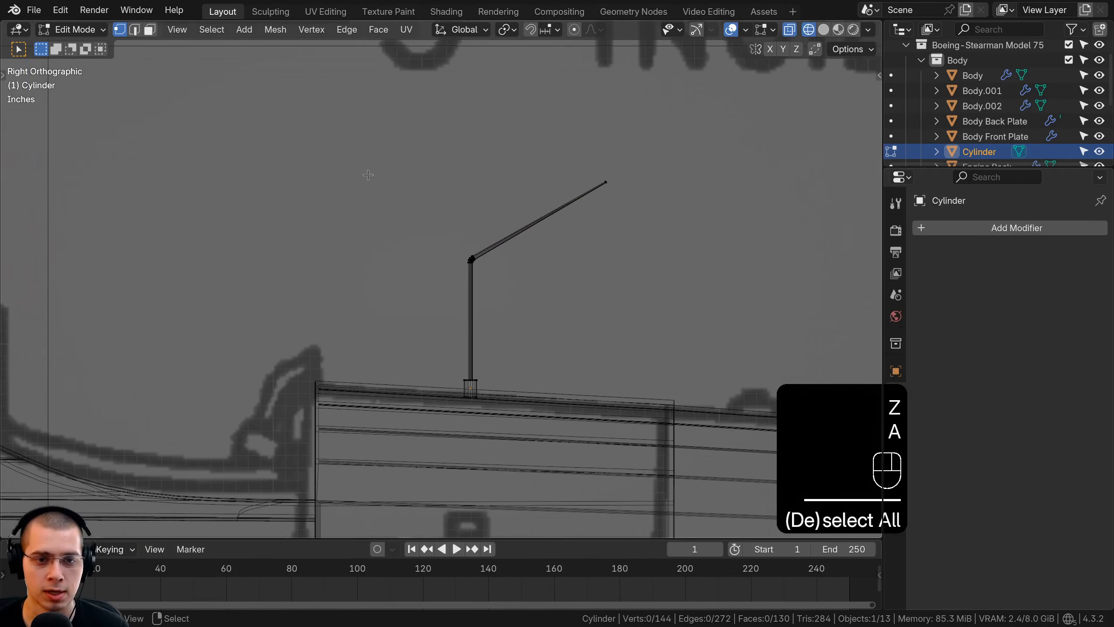
pyautogui.moveTo(610, 258); pyautogui.dragTo(650, 292)
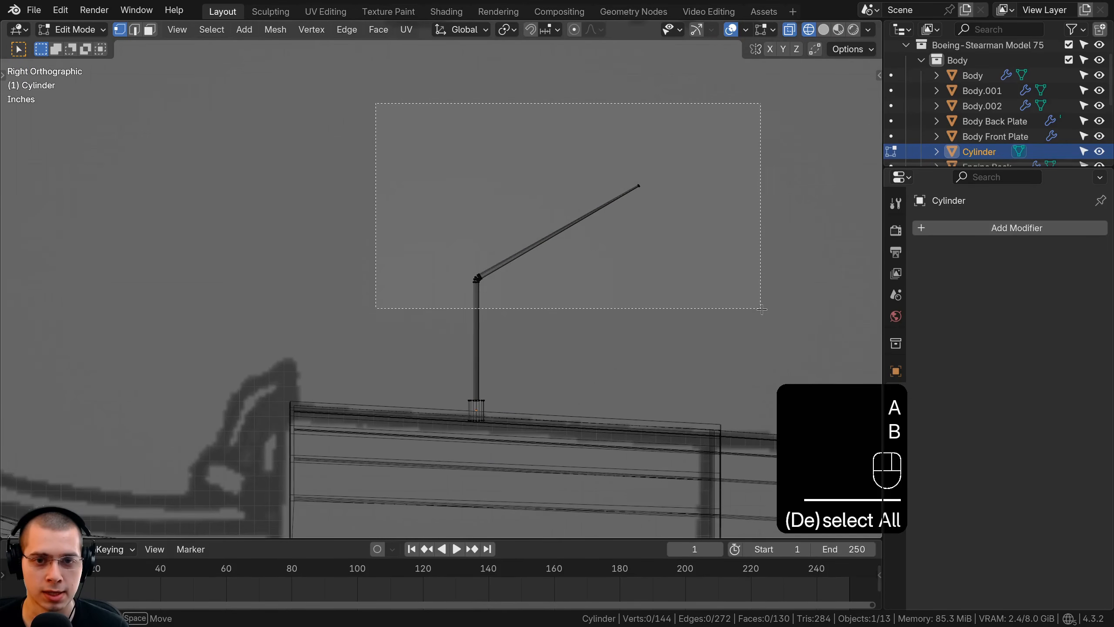
pyautogui.moveTo(762, 309); pyautogui.dragTo(761, 309)
pyautogui.press('g')
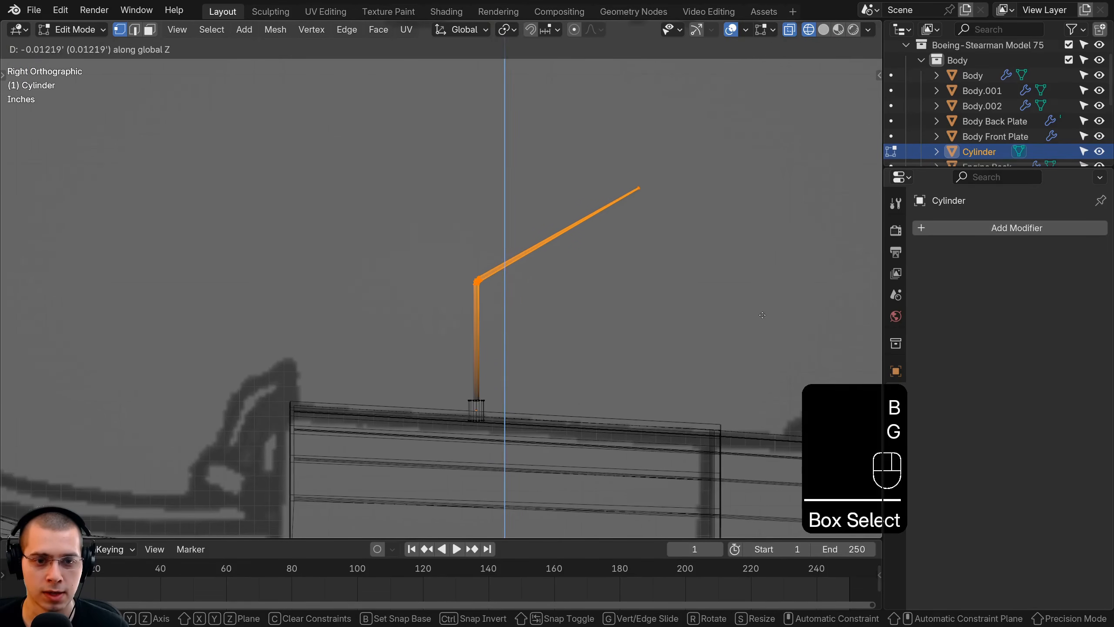
pyautogui.click(697, 272)
# Shorten the slanted arm by moving its tip about 0.28 ft down and back towards the bend.
pyautogui.press('a')
pyautogui.moveTo(625, 180); pyautogui.dragTo(677, 226)
pyautogui.press('g')
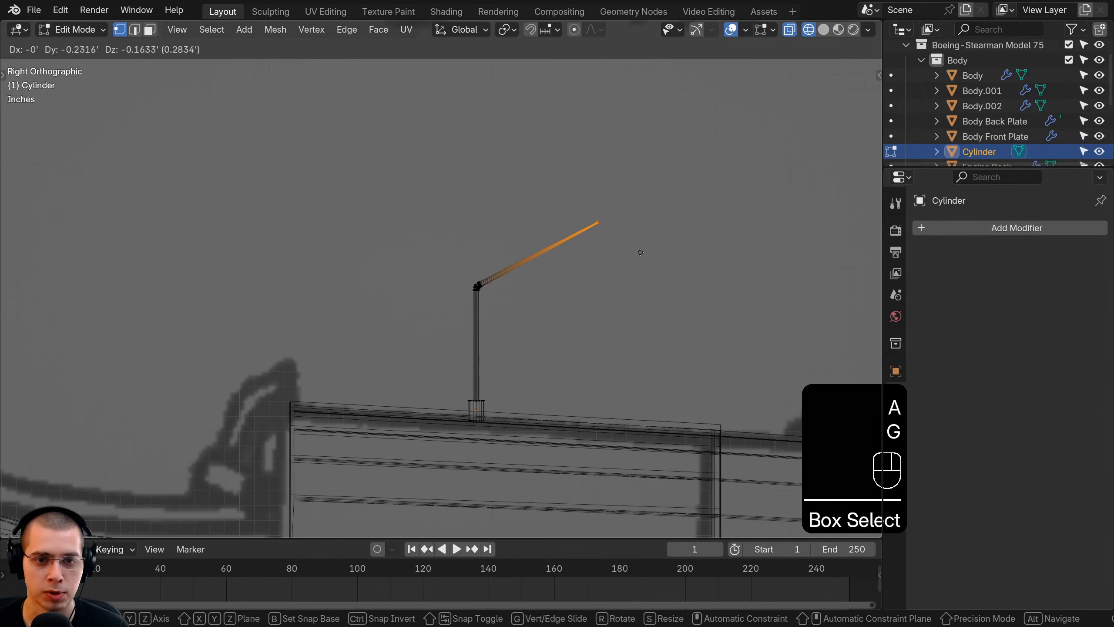
pyautogui.click(639, 253)
pyautogui.press('z')
pyautogui.press('Tab')
pyautogui.scroll(-5, 626, 355)
pyautogui.press('a')
pyautogui.moveTo(626, 356); pyautogui.dragTo(557, 344, button='middle')
pyautogui.scroll(5, 558, 344)
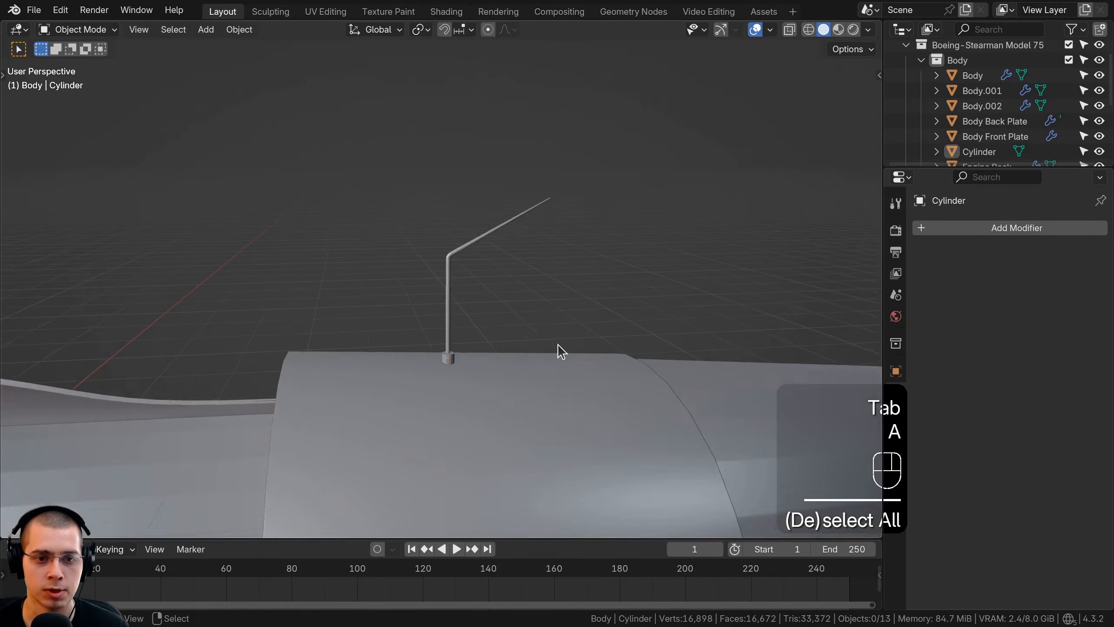
# Add a Bevel modifier to the bent rod.
pyautogui.scroll(3, 557, 344)
pyautogui.rightClick(458, 294)
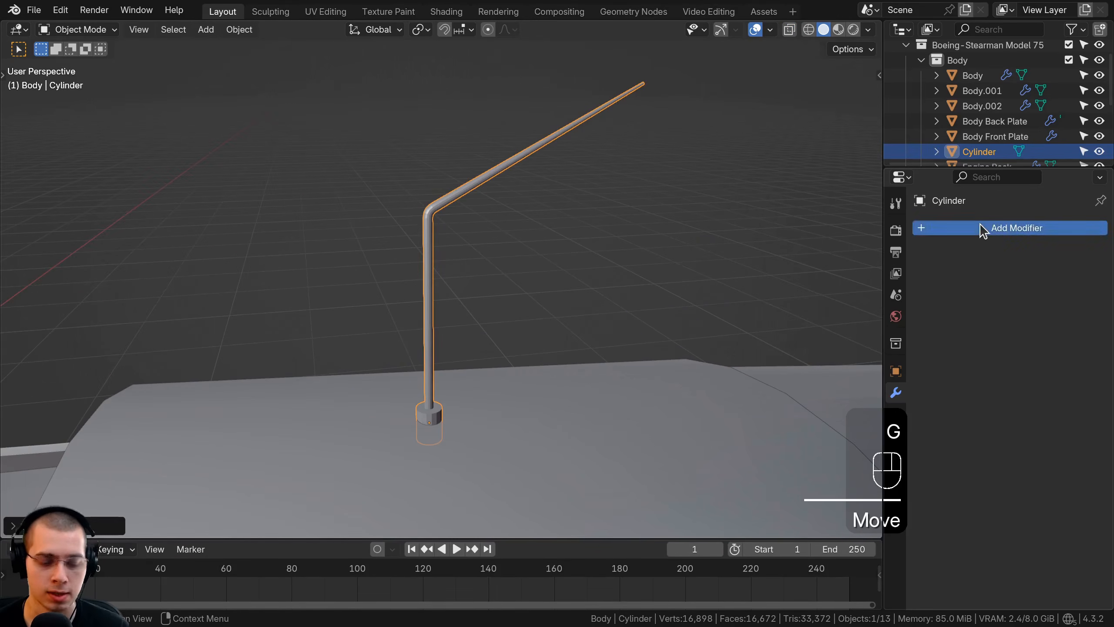
pyautogui.click(982, 229)
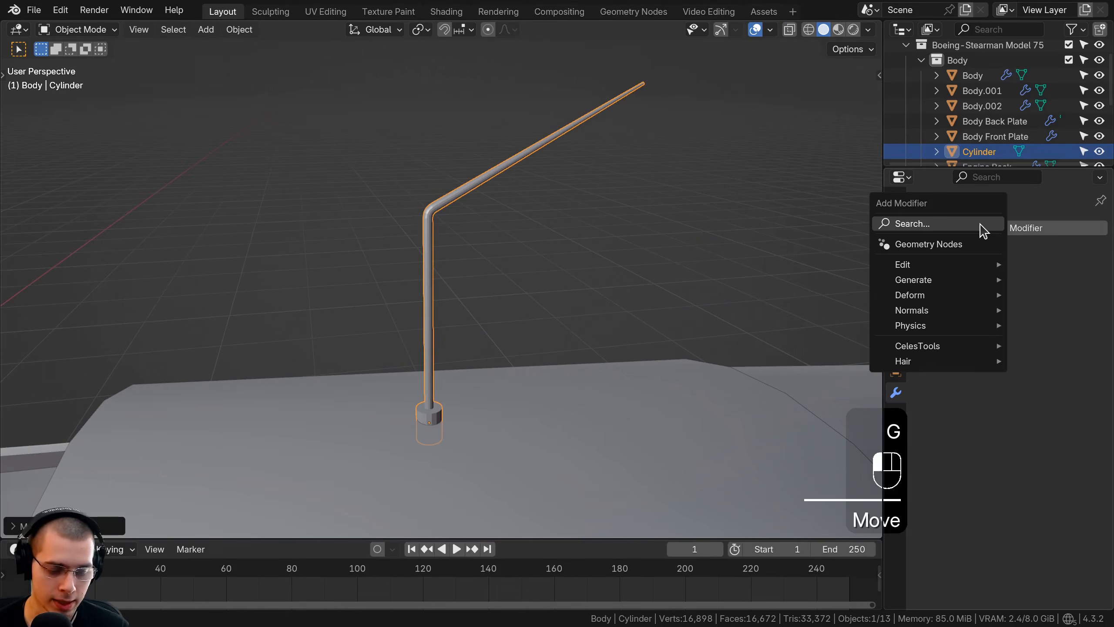
pyautogui.write('bev')
pyautogui.click(832, 255)
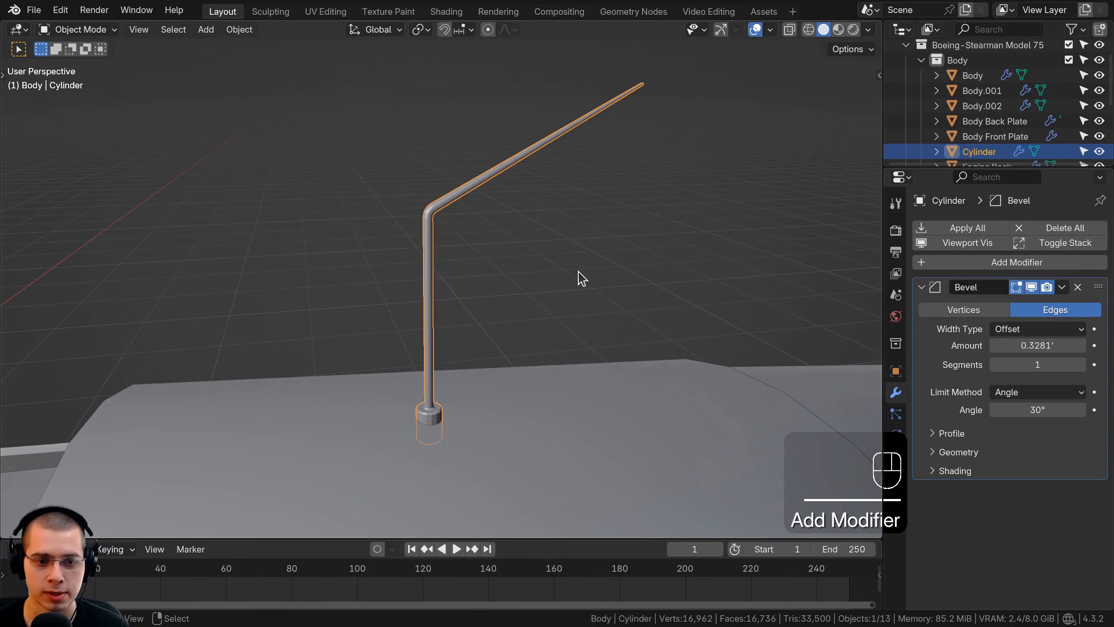
# Apply smooth shading to the bent rod.
pyautogui.press('KP_5')
pyautogui.keyDown('shift'); pyautogui.moveTo(579, 279); pyautogui.dragTo(390, 255, button='middle'); pyautogui.keyUp('shift')
pyautogui.scroll(1, 630, 239)
pyautogui.keyDown('shift'); pyautogui.moveTo(629, 240); pyautogui.dragTo(607, 224, button='middle'); pyautogui.keyUp('shift')
pyautogui.keyDown('shift'); pyautogui.moveTo(498, 260); pyautogui.dragTo(498, 285, button='middle'); pyautogui.keyUp('shift')
pyautogui.press('w')
pyautogui.click(440, 129)
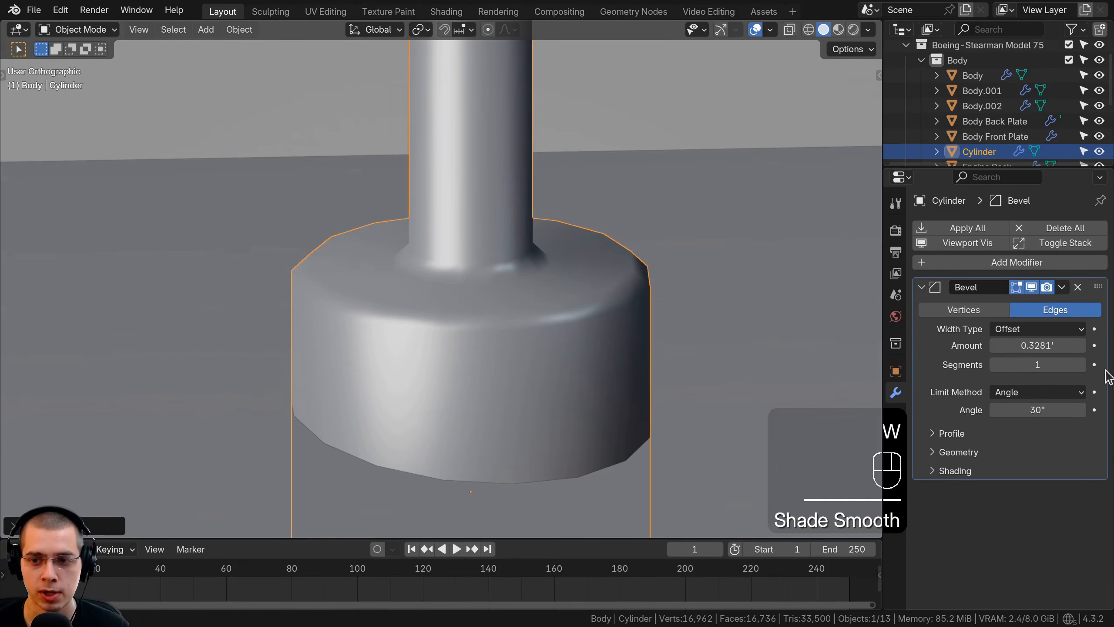
# Set the rod's bevel to 3 segments with an amount of 0.003008 ft.
pyautogui.click(1082, 365)
pyautogui.click(1082, 365)
pyautogui.write('0')
pyautogui.press('Return')
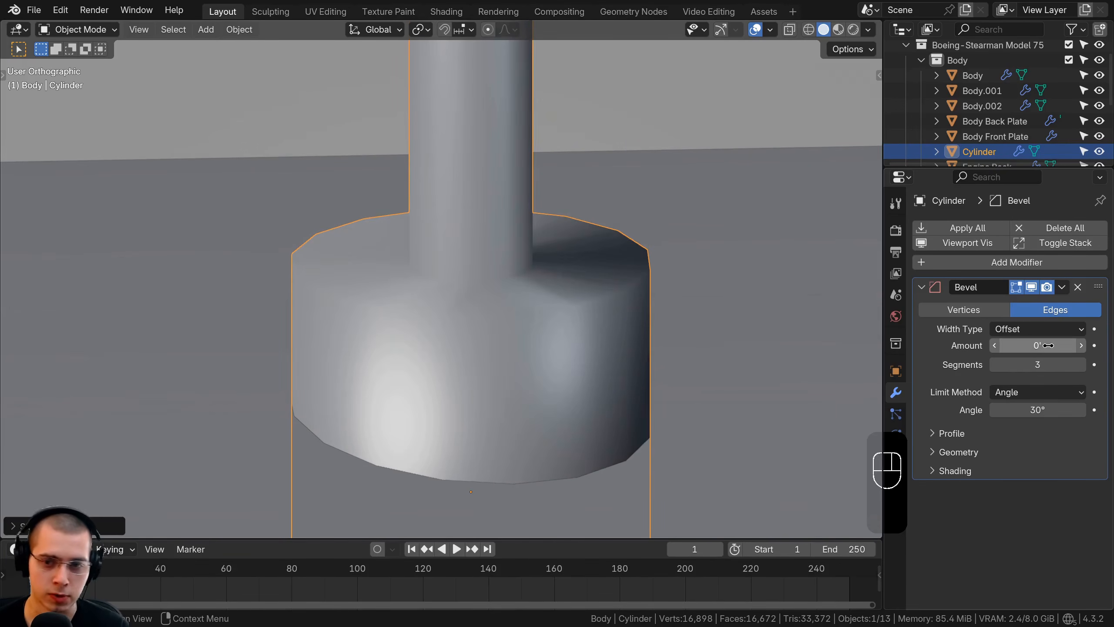
pyautogui.keyDown('shift'); pyautogui.moveTo(1048, 346); pyautogui.dragTo(1056, 346); pyautogui.keyUp('shift')
# Rename the bent rod object to Antenna.
pyautogui.scroll(-17, 484, 207)
pyautogui.keyDown('shift'); pyautogui.moveTo(482, 178); pyautogui.dragTo(480, 241, button='middle'); pyautogui.keyUp('shift')
pyautogui.moveTo(479, 242); pyautogui.dragTo(482, 192, button='middle')
pyautogui.press('F2')
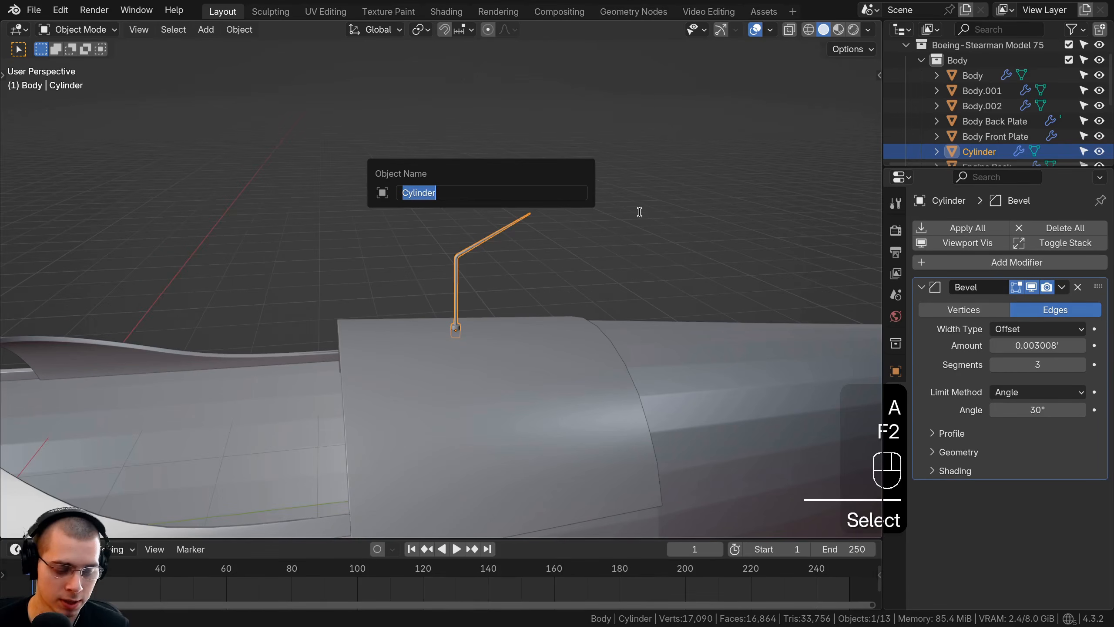
pyautogui.write('An')
pyautogui.write('tenna')
pyautogui.press('Return')
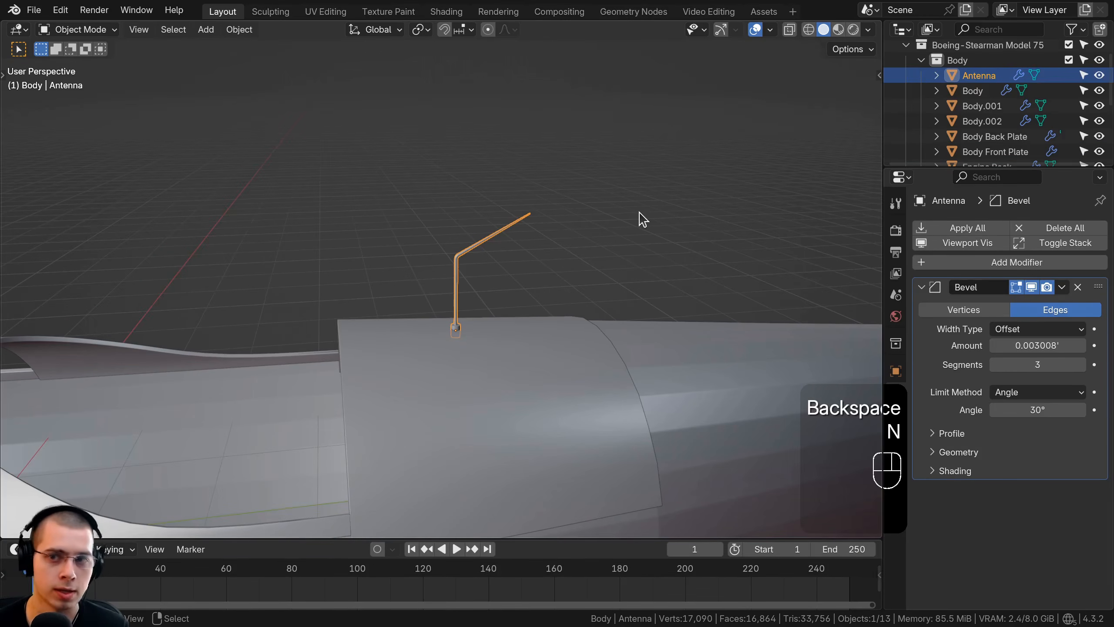
# Rename the rear cockpit panel Body.001 to Back Cockpit.
pyautogui.scroll(-4, 632, 217)
pyautogui.keyDown('shift'); pyautogui.moveTo(455, 223); pyautogui.dragTo(624, 184, button='middle'); pyautogui.keyUp('shift')
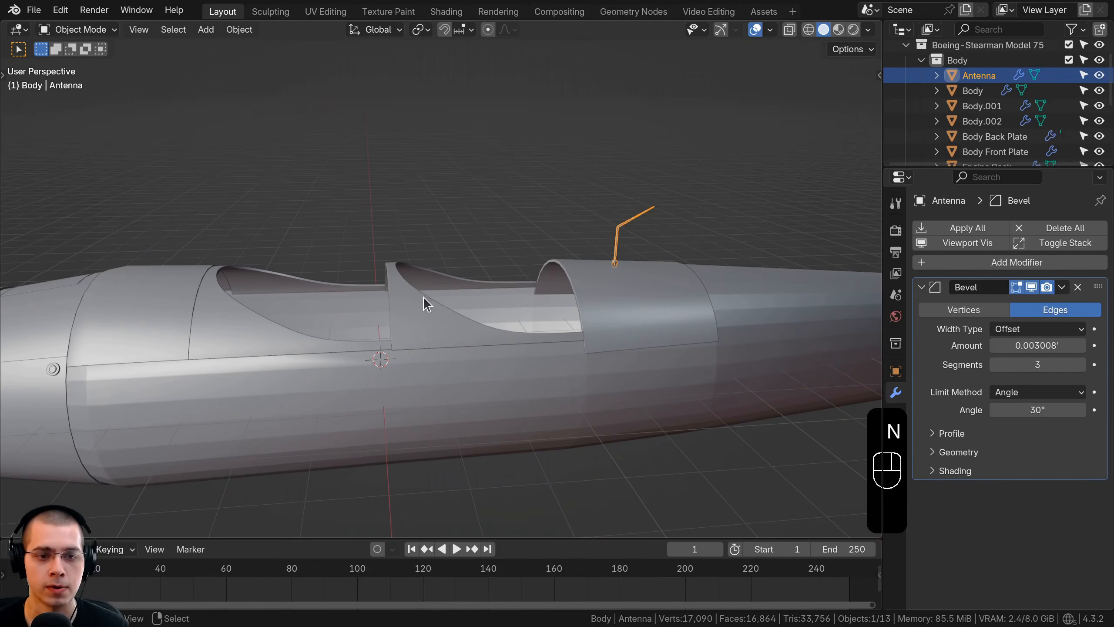
pyautogui.click(446, 282)
pyautogui.keyDown('shift'); pyautogui.moveTo(447, 282); pyautogui.dragTo(649, 258, button='middle'); pyautogui.keyUp('shift')
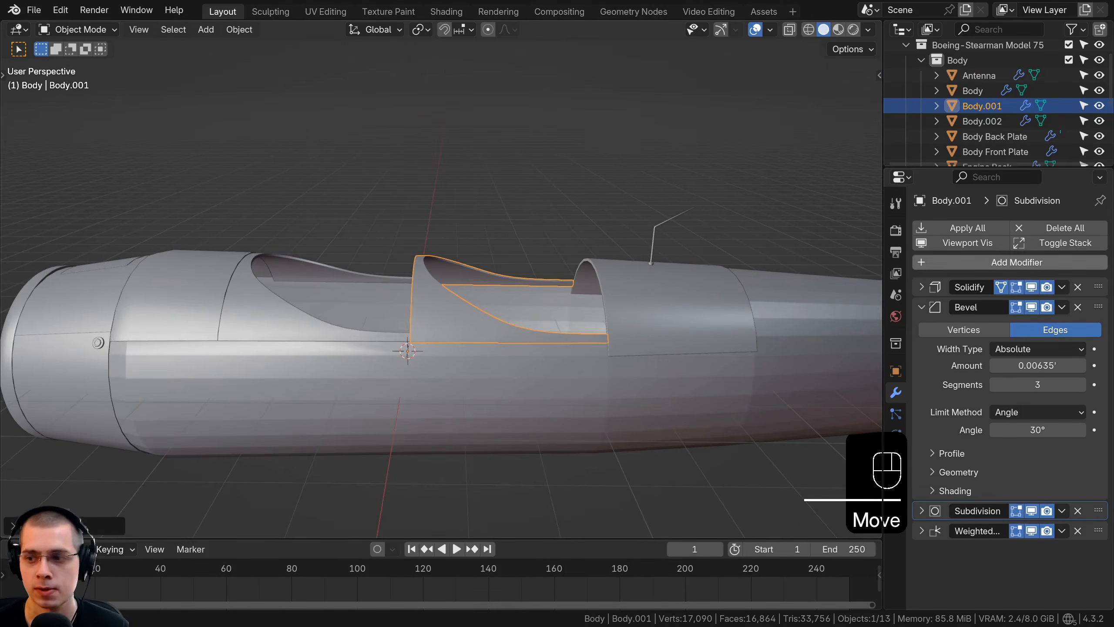
pyautogui.moveTo(474, 152); pyautogui.dragTo(469, 161, button='middle')
pyautogui.scroll(1, 469, 161)
pyautogui.press('g')
pyautogui.rightClick(480, 115)
pyautogui.press('F2')
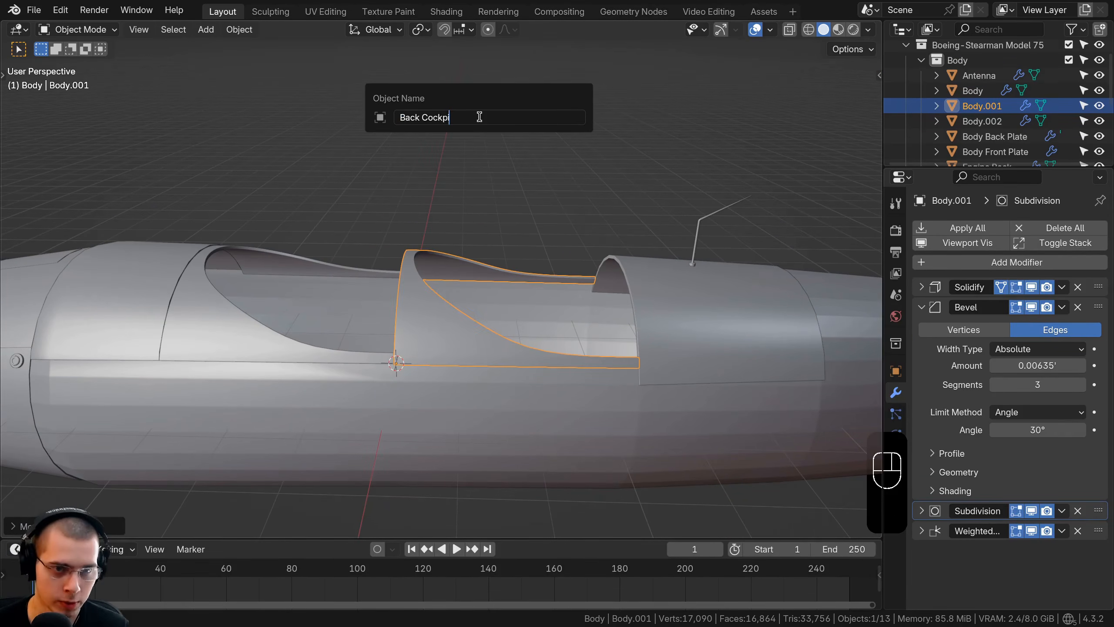
pyautogui.write('Back Cockpit')
pyautogui.press('Return')
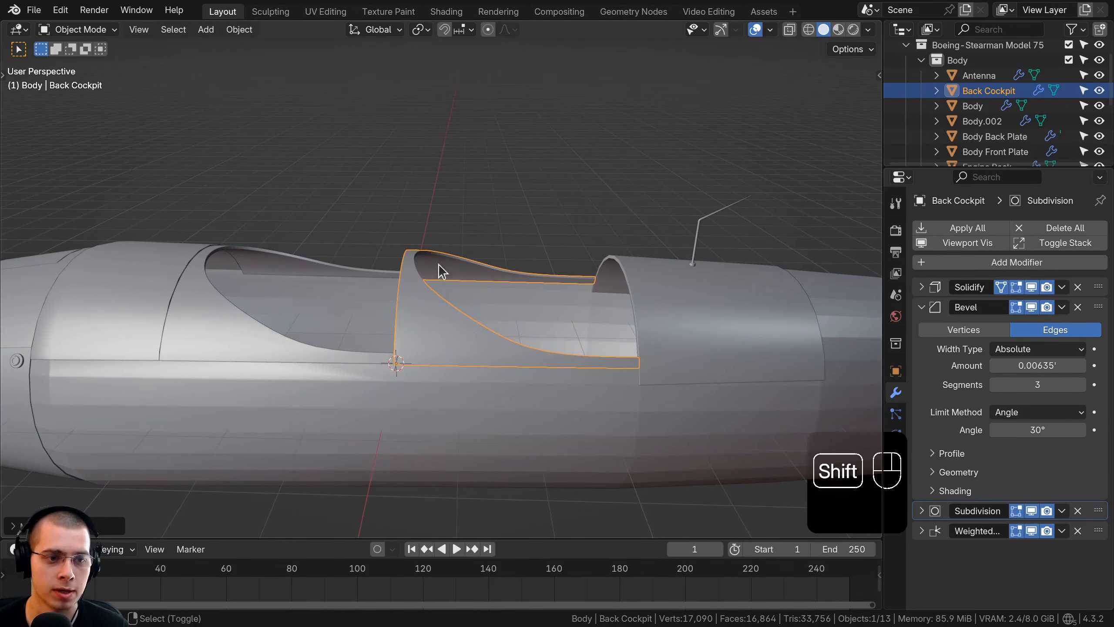
# Rename the forward cockpit panel Body.002 to Front Cockpit and clear the selection.
pyautogui.keyDown('shift'); pyautogui.moveTo(442, 272); pyautogui.dragTo(472, 312, button='middle'); pyautogui.keyUp('shift')
pyautogui.click(473, 311)
pyautogui.press('F2')
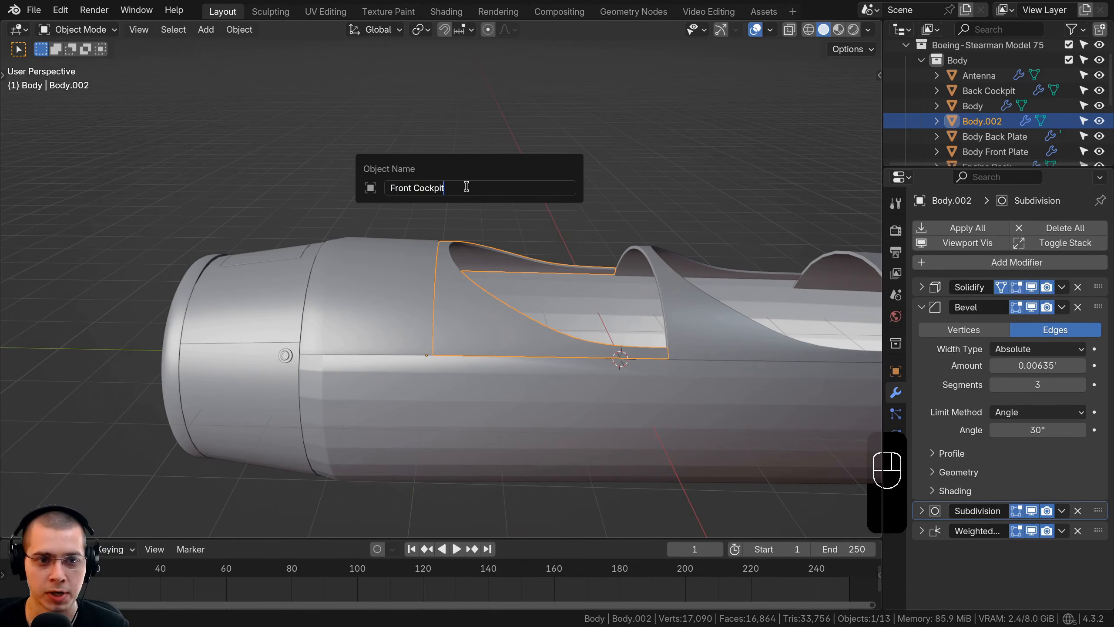
pyautogui.press('Return')
pyautogui.scroll(-1, 501, 132)
pyautogui.keyDown('shift'); pyautogui.moveTo(562, 237); pyautogui.dragTo(441, 246, button='middle'); pyautogui.keyUp('shift')
pyautogui.press('a')
pyautogui.press('a')
pyautogui.scroll(2, 443, 257)
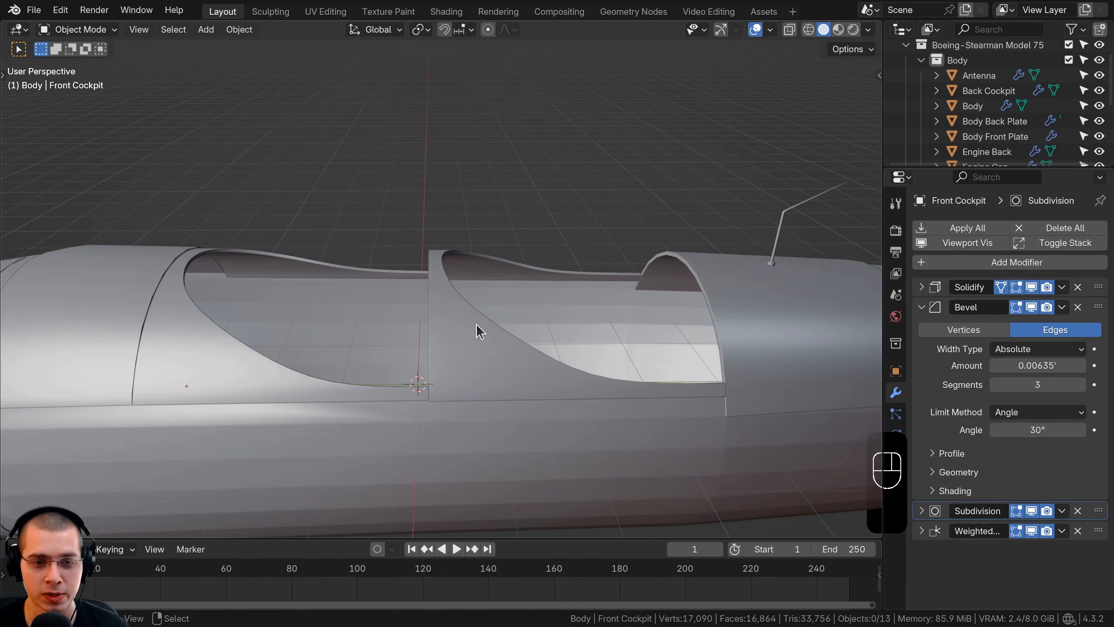
# Add a plane mesh at the world origin and raise it along Z to just above the cockpits.
pyautogui.keyDown('shift'); pyautogui.moveTo(298, 203); pyautogui.dragTo(311, 194, button='middle'); pyautogui.keyUp('shift')
pyautogui.hotkey('shift', 'c')
pyautogui.hotkey('shift', 'a')
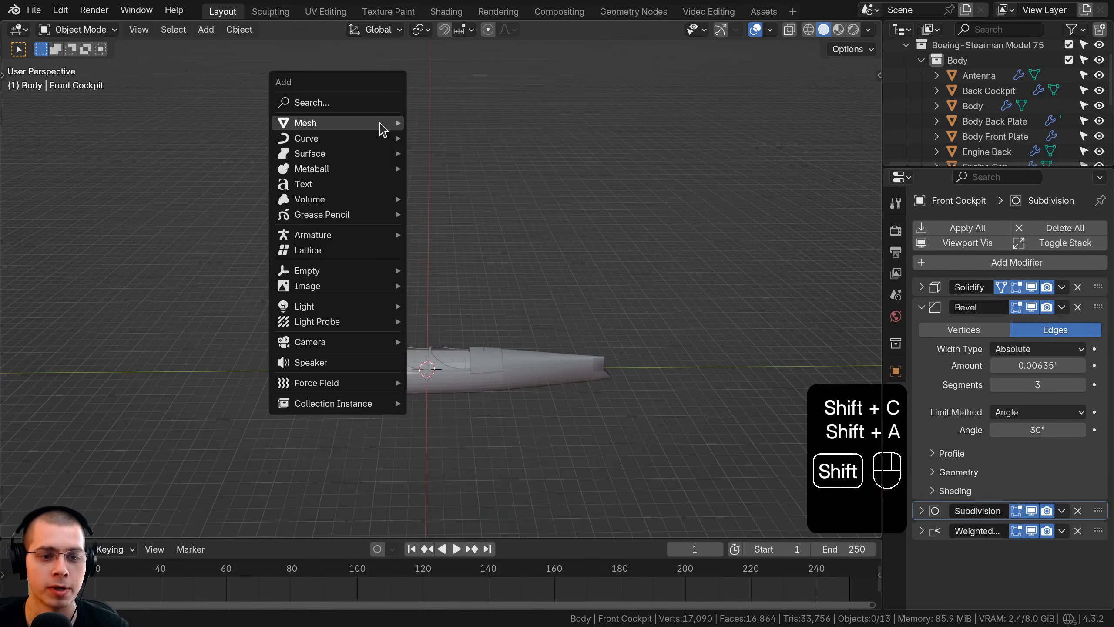
pyautogui.moveTo(381, 123)
pyautogui.click(477, 123)
pyautogui.scroll(5, 528, 283)
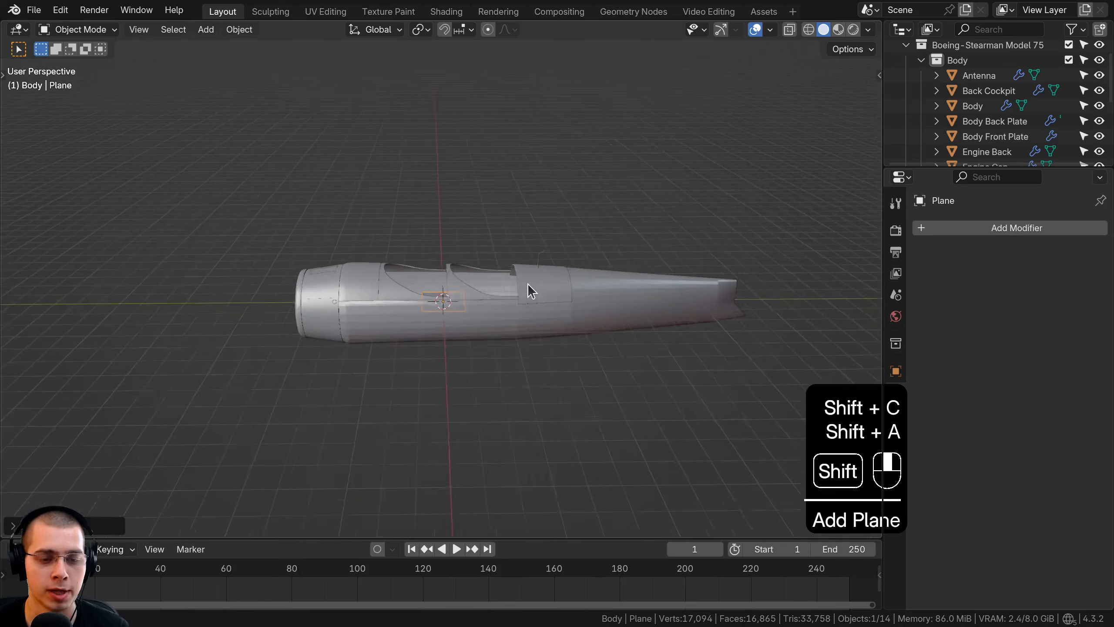
pyautogui.press('g')
pyautogui.press('z')
pyautogui.click(527, 223)
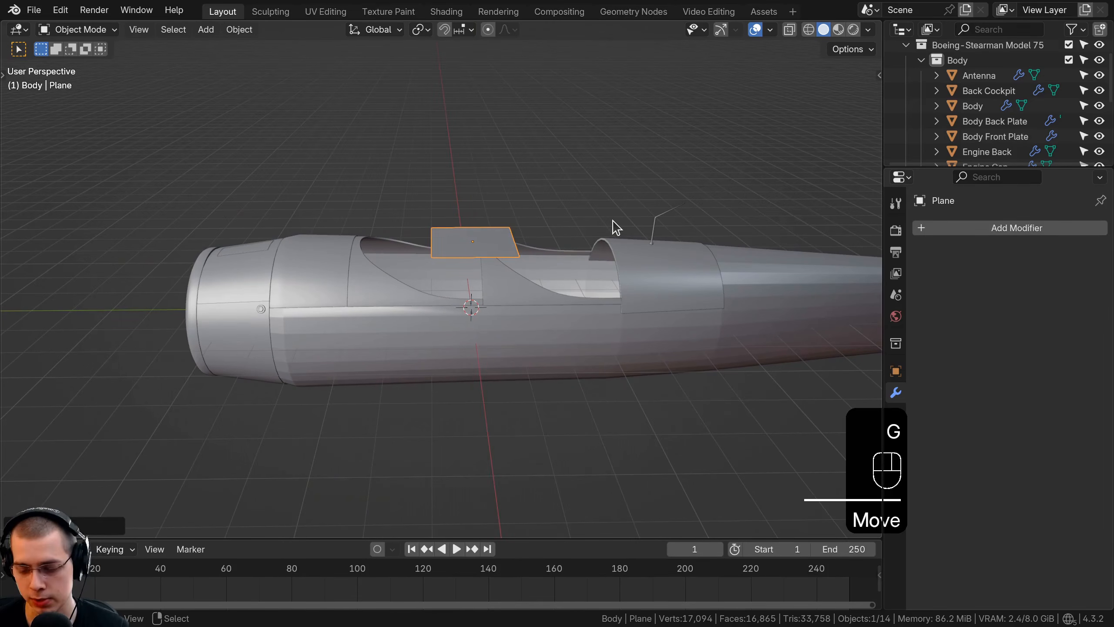
# Scale the plane's mesh to about 0.32 and move it to one side of the fuselage centre line.
pyautogui.press('KP_Decimal')
pyautogui.moveTo(612, 227); pyautogui.dragTo(658, 334, button='middle')
pyautogui.press('Tab')
pyautogui.press('s')
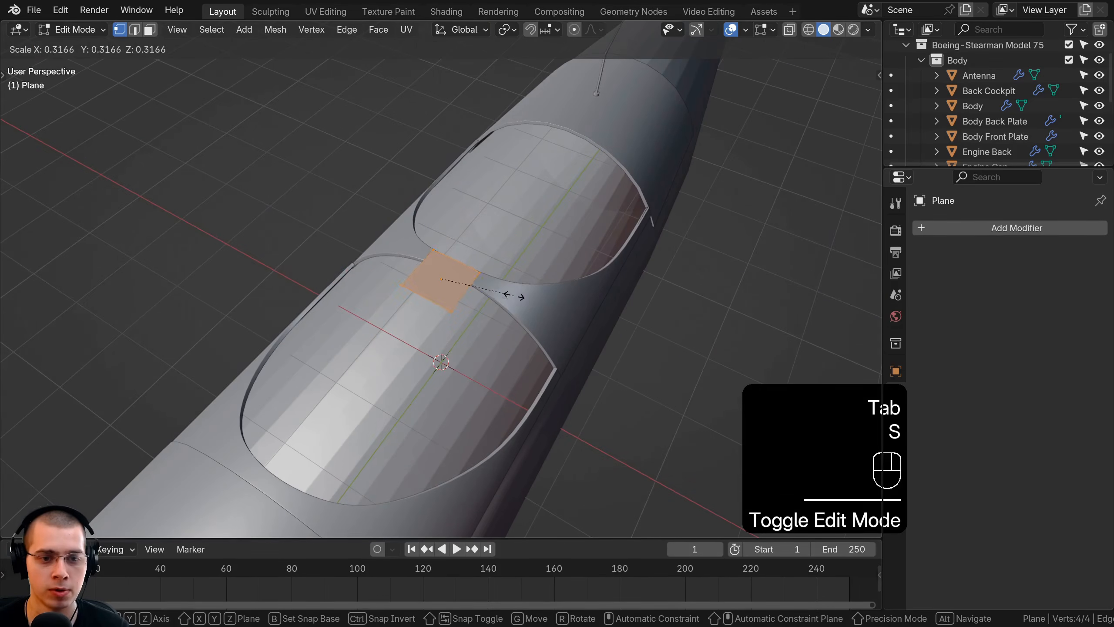
pyautogui.click(512, 295)
pyautogui.moveTo(464, 274); pyautogui.dragTo(515, 303, button='middle')
pyautogui.press('g')
pyautogui.moveTo(522, 305); pyautogui.dragTo(593, 318, button='middle')
pyautogui.click(594, 319)
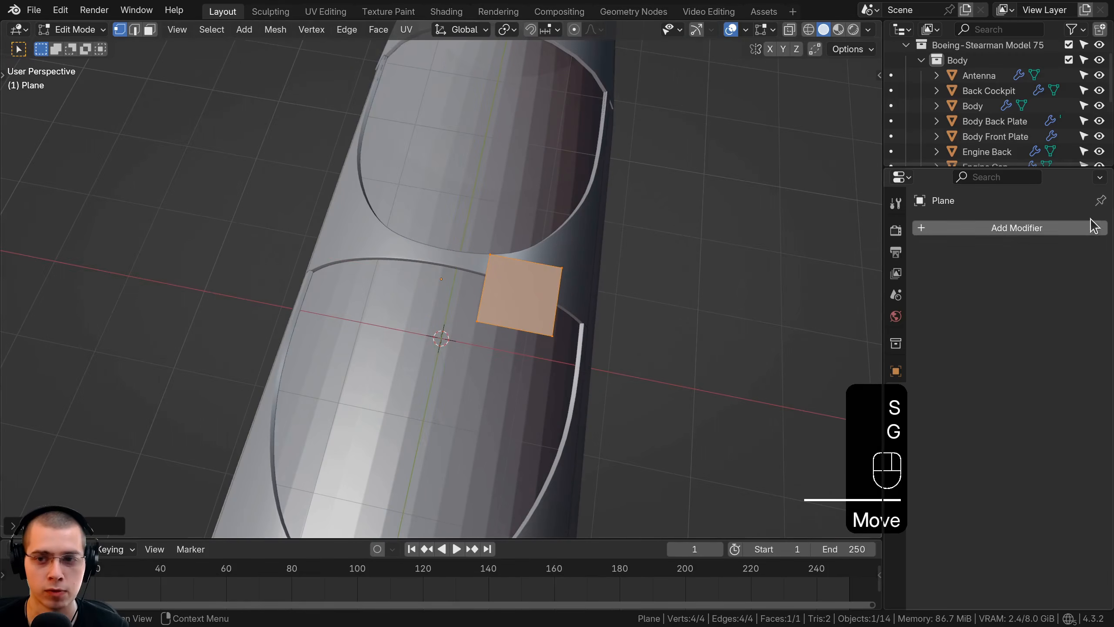
# Add a Mirror modifier on the X axis to the plane, adjust its position and enable Clipping.
pyautogui.click(1043, 228)
pyautogui.write('mir')
pyautogui.press('Return')
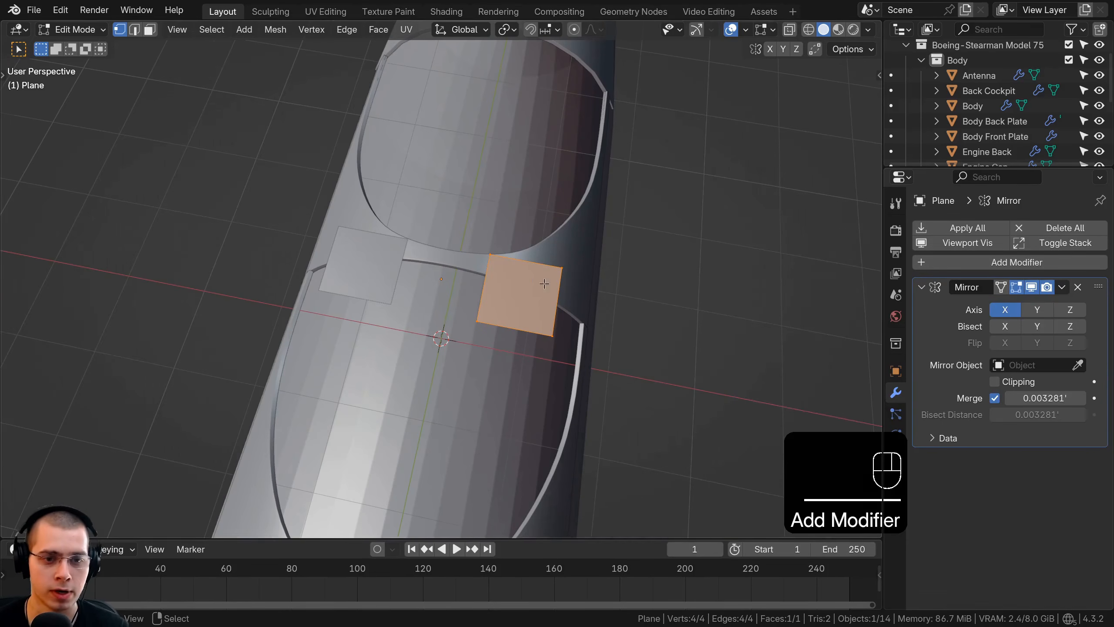
pyautogui.scroll(4, 544, 284)
pyautogui.keyDown('shift'); pyautogui.moveTo(617, 269); pyautogui.dragTo(577, 285, button='middle'); pyautogui.keyUp('shift')
pyautogui.press('g')
pyautogui.moveTo(812, 305); pyautogui.dragTo(789, 301, button='middle')
pyautogui.click(788, 301)
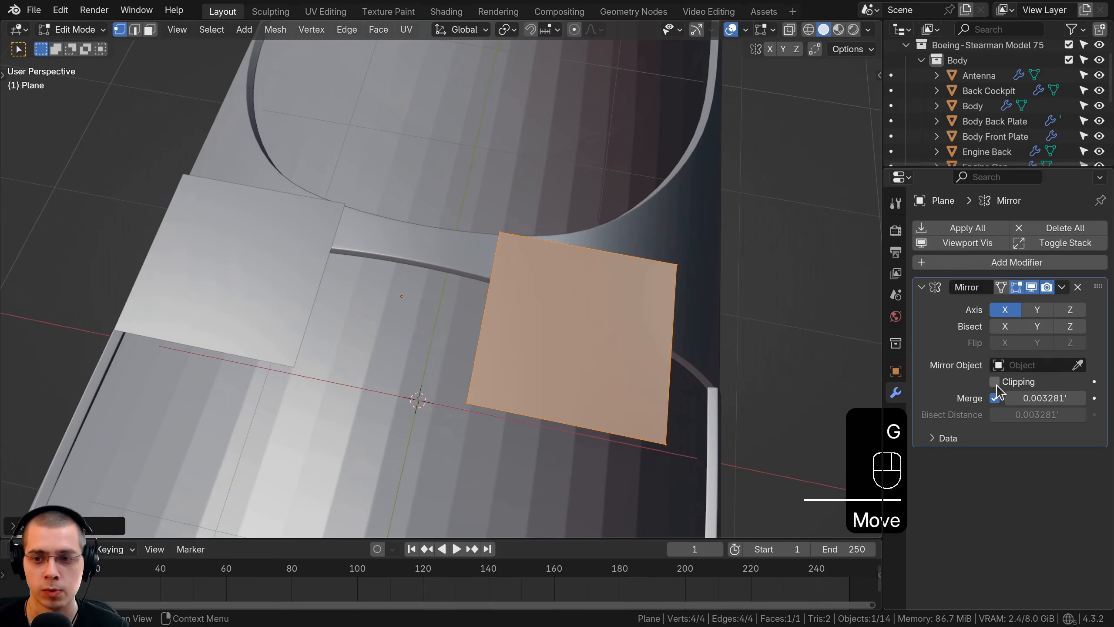
# Join the two mirrored halves at the centre line by moving the plane's mesh inward, and scale it down.
pyautogui.press('g')
pyautogui.moveTo(732, 324); pyautogui.dragTo(472, 305, button='middle')
pyautogui.click(635, 311)
pyautogui.press('s')
pyautogui.moveTo(601, 294); pyautogui.dragTo(577, 289, button='middle')
pyautogui.click(569, 289)
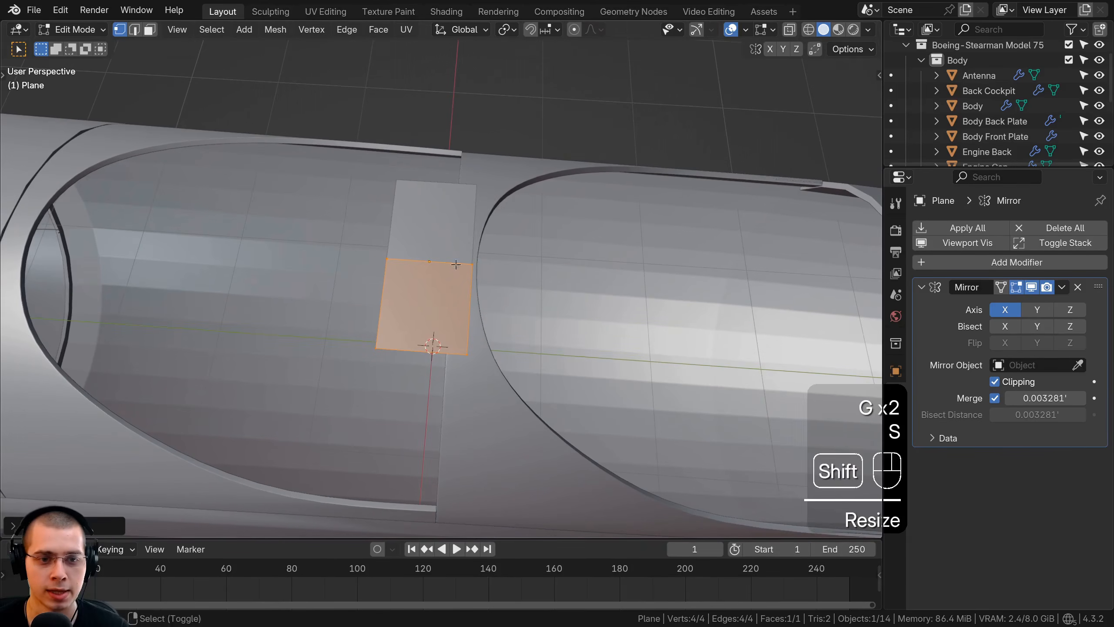
# Position the mirrored plane object on top of the divider between the two cockpits, lowering it along Z.
pyautogui.press('Tab')
pyautogui.keyDown('shift'); pyautogui.moveTo(468, 259); pyautogui.dragTo(504, 166, button='middle'); pyautogui.keyUp('shift')
pyautogui.press('g')
pyautogui.click(512, 252)
pyautogui.press('g')
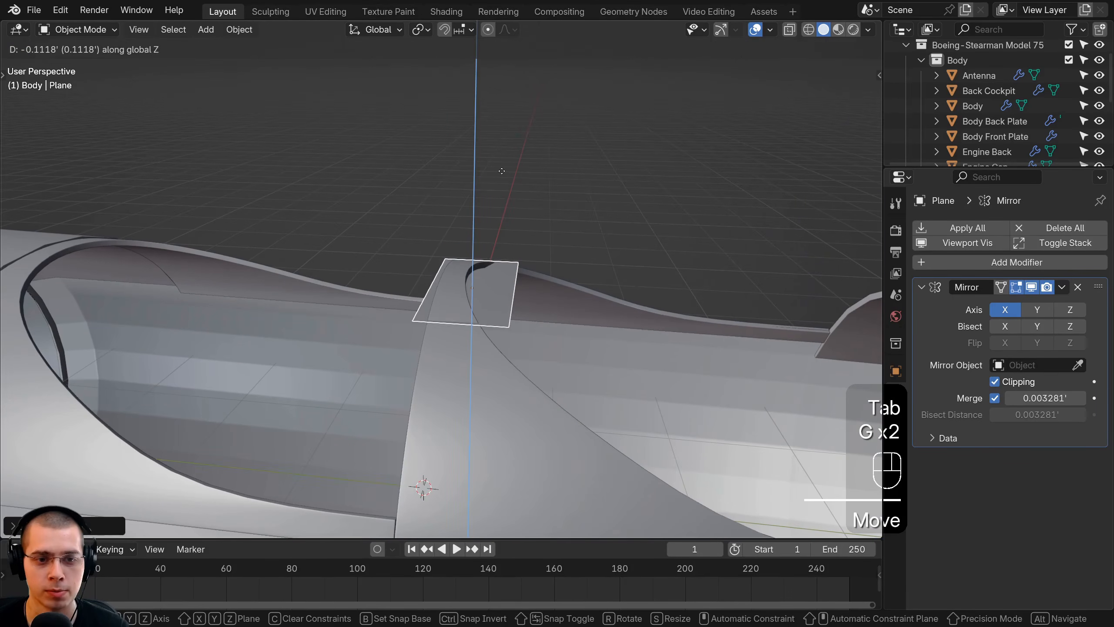
pyautogui.click(502, 178)
pyautogui.press('g')
pyautogui.moveTo(616, 330); pyautogui.dragTo(596, 269, button='middle')
pyautogui.click(598, 322)
pyautogui.press('g')
pyautogui.click(595, 302)
# Tilt the plane's mesh about 56° around the X axis and widen it along X.
pyautogui.press('Tab')
pyautogui.press('r')
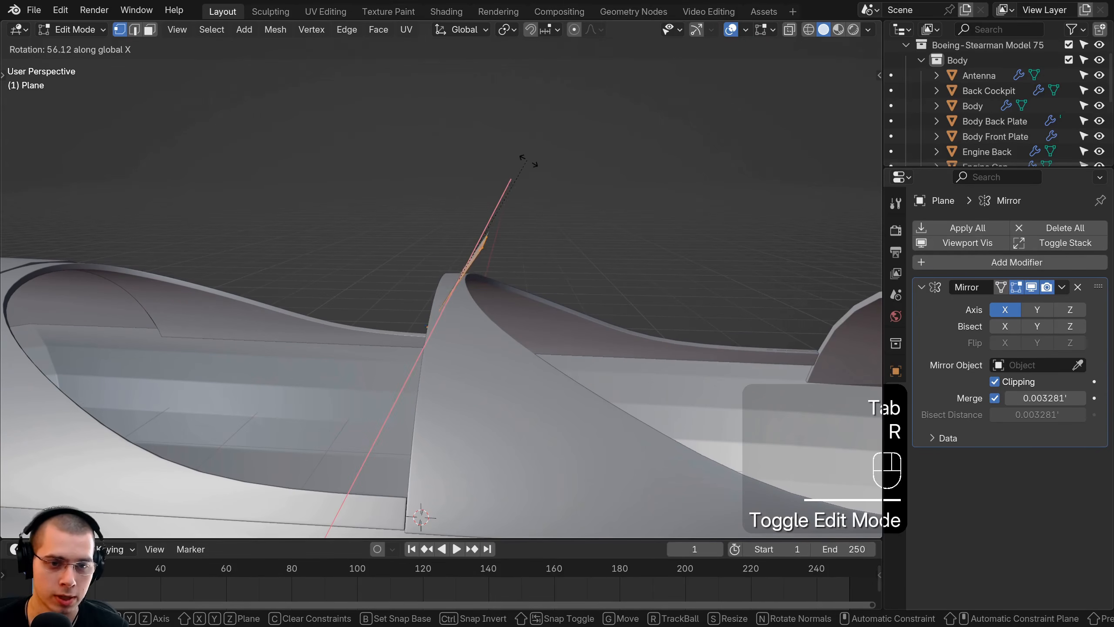
pyautogui.click(525, 157)
pyautogui.press('s')
pyautogui.moveTo(638, 321); pyautogui.dragTo(668, 329, button='middle')
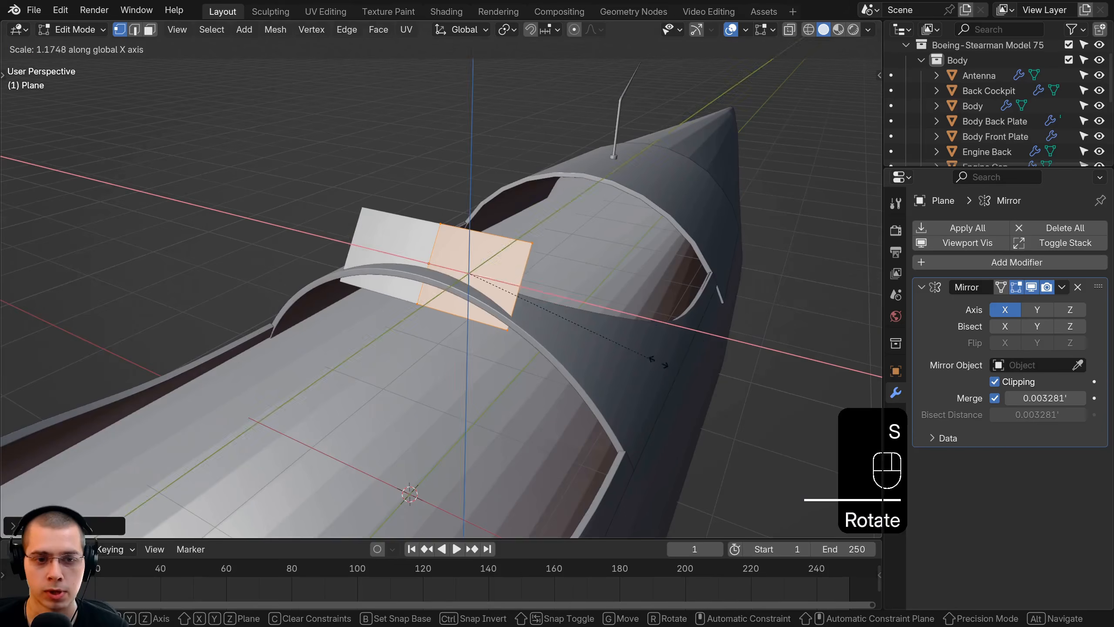
pyautogui.click(856, 379)
# Reposition the tilted windshield mesh so its lower edge rests on top of the divider between the cockpits.
pyautogui.moveTo(857, 380); pyautogui.dragTo(629, 307, button='middle')
pyautogui.press('g')
pyautogui.click(629, 302)
pyautogui.press('g')
pyautogui.moveTo(629, 302); pyautogui.dragTo(455, 124, button='middle')
pyautogui.click(647, 306)
# Add one centred lengthwise loop cut to the windshield half and lower its bottom vertex onto the divider's rim.
pyautogui.hotkey('ctrl', 'r')
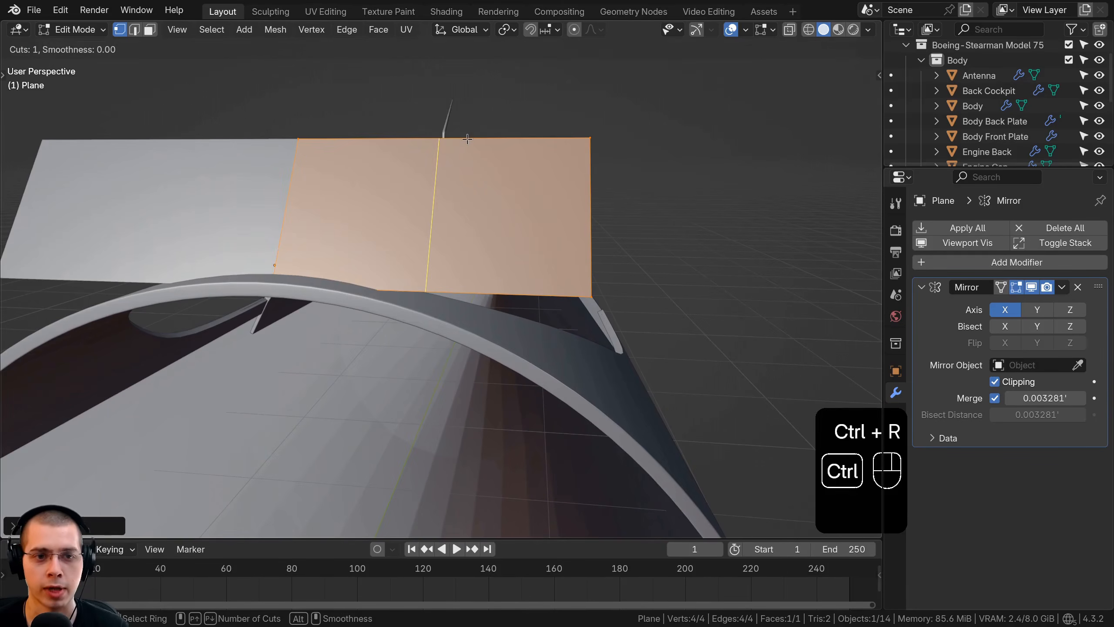
pyautogui.click(457, 138)
pyautogui.click(432, 292)
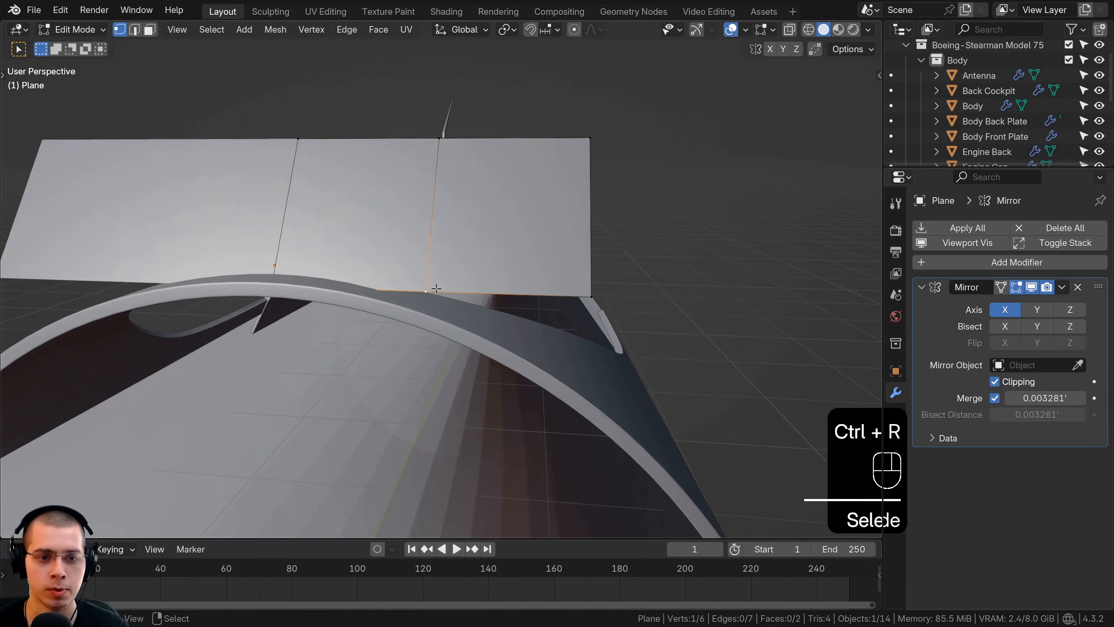
pyautogui.moveTo(432, 292); pyautogui.dragTo(471, 280, button='middle')
pyautogui.press('g')
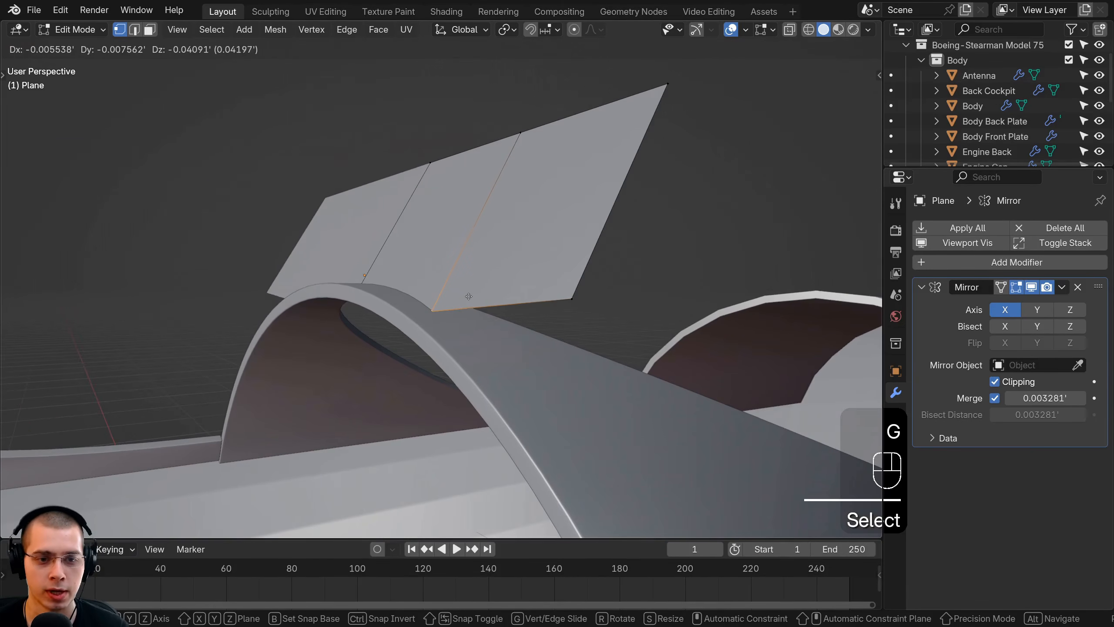
pyautogui.click(469, 297)
# Move the windshield's outer bottom corner and neighbouring lower vertex to follow the divider's curved rim.
pyautogui.moveTo(522, 336); pyautogui.dragTo(515, 191, button='middle')
pyautogui.click(621, 308)
pyautogui.press('g')
pyautogui.click(516, 232)
pyautogui.moveTo(516, 233); pyautogui.dragTo(584, 220, button='middle')
pyautogui.press('g')
pyautogui.click(477, 215)
pyautogui.press('g')
pyautogui.click(595, 303)
pyautogui.press('g')
pyautogui.rightClick(577, 220)
# Move the whole windshield mesh slightly to align it with the divider.
pyautogui.press('a')
pyautogui.press('a')
pyautogui.press('g')
pyautogui.click(587, 221)
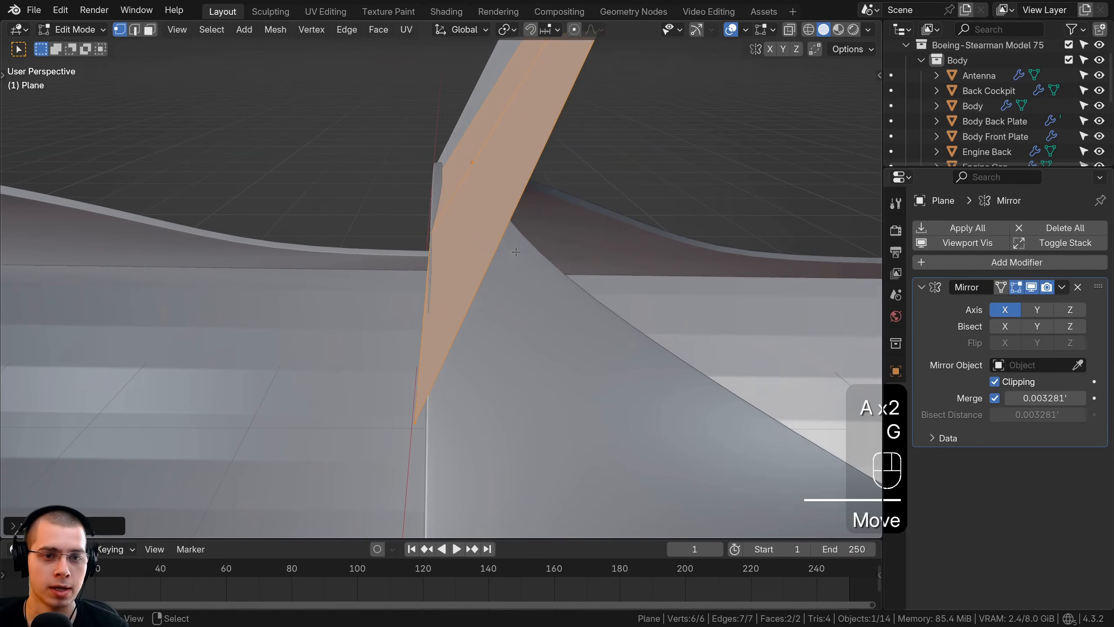
# Shift the windshield's lower vertices along Y so they line up with the divider's rim.
pyautogui.scroll(-2, 552, 230)
pyautogui.click(491, 320)
pyautogui.press('g')
pyautogui.press('y')
pyautogui.click(506, 317)
pyautogui.moveTo(507, 317)
pyautogui.mouseDown(button='middle')
pyautogui.moveTo(504, 327)
pyautogui.moveTo(561, 332)
pyautogui.moveTo(514, 317)
pyautogui.mouseUp(button='middle')
pyautogui.click(490, 317)
pyautogui.press('g')
pyautogui.press('y')
pyautogui.click(496, 317)
# Adjust the windshield's slant by moving its three top-edge vertices along Y.
pyautogui.press('a')
pyautogui.keyDown('shift'); pyautogui.moveTo(513, 317); pyautogui.dragTo(555, 303, button='middle'); pyautogui.keyUp('shift')
pyautogui.press('b')
pyautogui.moveTo(471, 107); pyautogui.dragTo(593, 238)
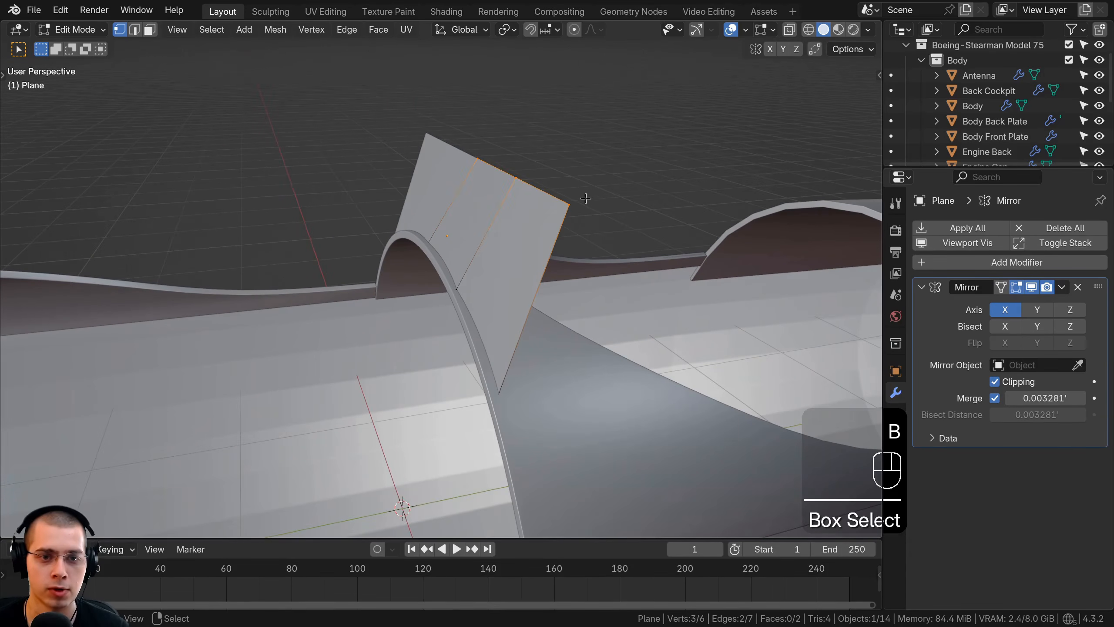
pyautogui.moveTo(586, 198); pyautogui.dragTo(538, 186, button='middle')
pyautogui.scroll(-1, 538, 186)
pyautogui.keyDown('shift'); pyautogui.moveTo(538, 186); pyautogui.dragTo(545, 179, button='middle'); pyautogui.keyUp('shift')
pyautogui.press('g')
pyautogui.press('y')
pyautogui.click(572, 196)
pyautogui.press('g')
pyautogui.press('y')
pyautogui.click(553, 197)
# Add a centred loop cut across the windshield, halfway between its top and bottom edges.
pyautogui.moveTo(554, 197); pyautogui.dragTo(474, 223, button='middle')
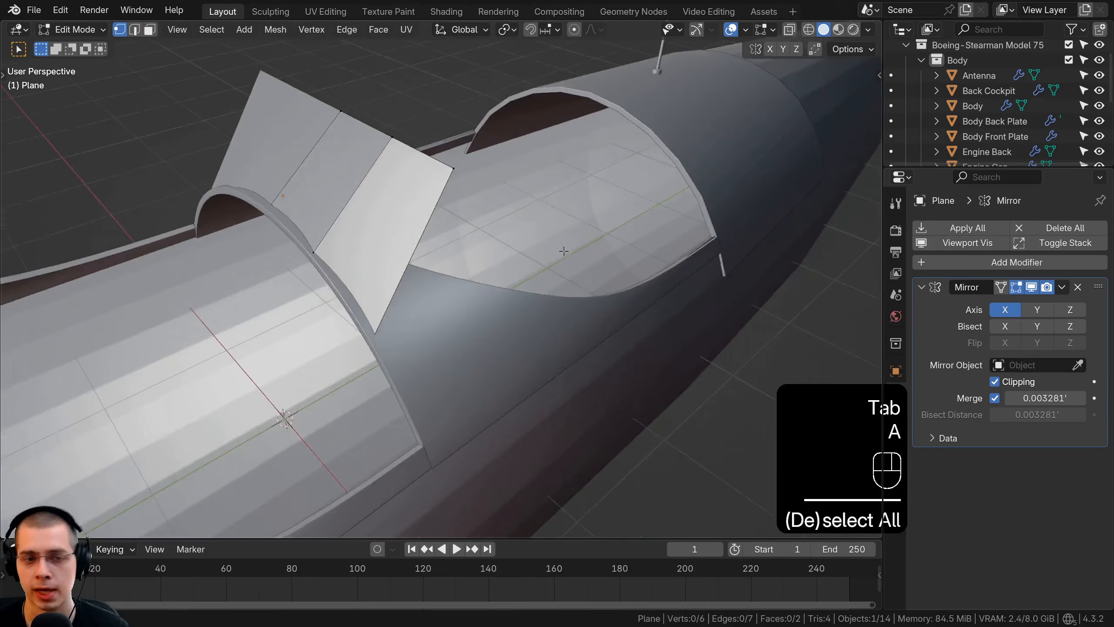
pyautogui.hotkey('ctrl', 'r')
pyautogui.click(370, 191)
pyautogui.rightClick(361, 188)
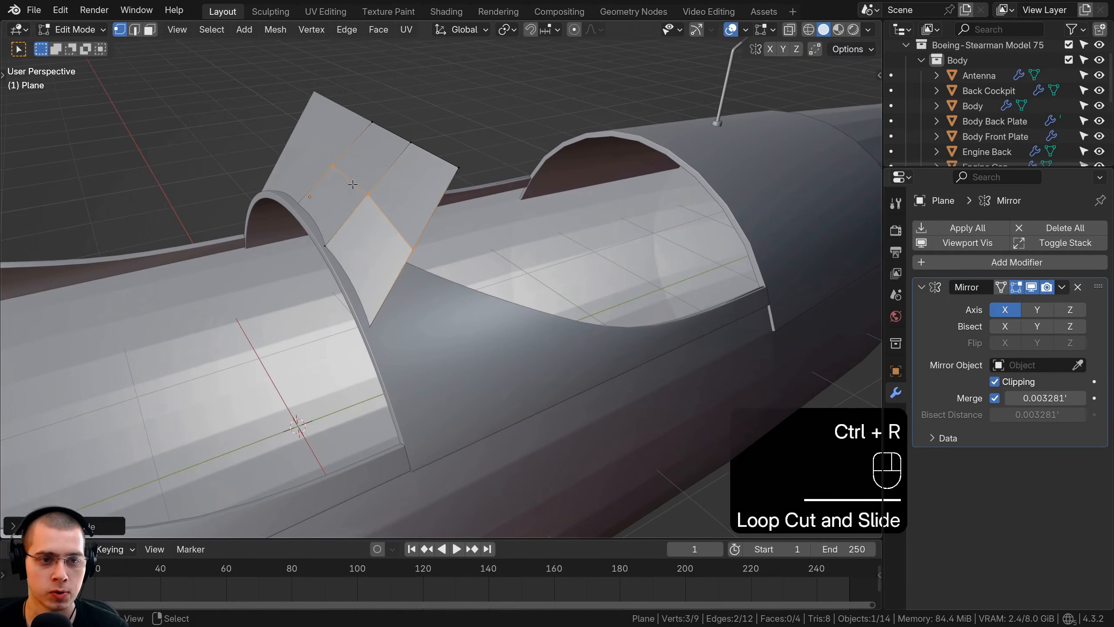
pyautogui.moveTo(430, 256); pyautogui.dragTo(470, 190, button='middle')
# Extrude the windshield's outer side edge and shift the new edge slightly in wireframe shading.
pyautogui.press('a')
pyautogui.click(506, 123)
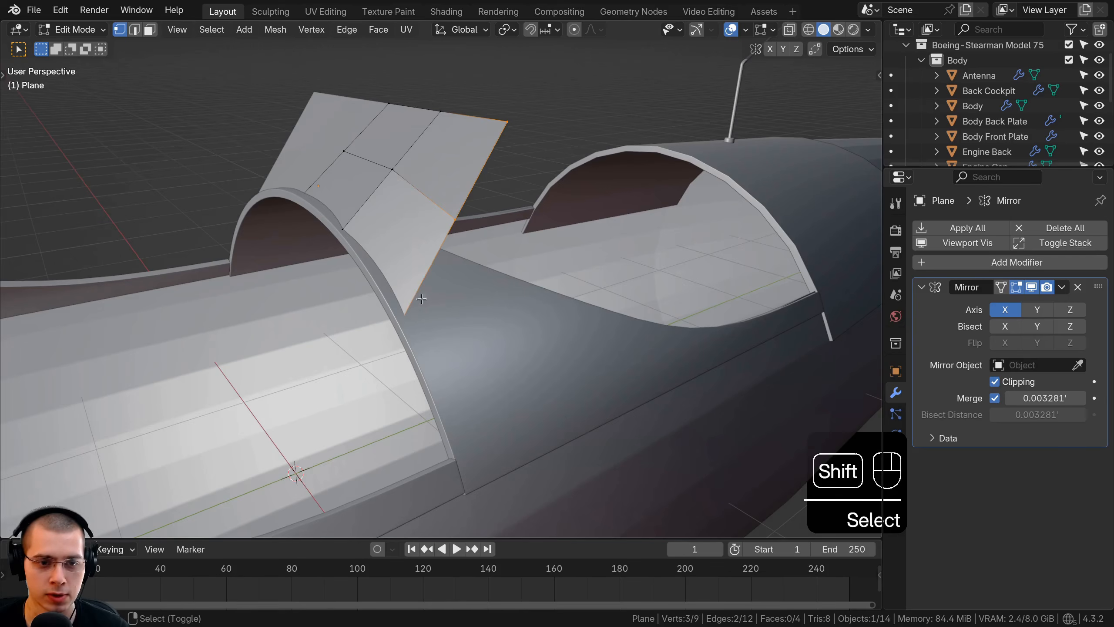
pyautogui.moveTo(422, 299); pyautogui.dragTo(515, 143, button='middle')
pyautogui.press('e')
pyautogui.click(527, 153)
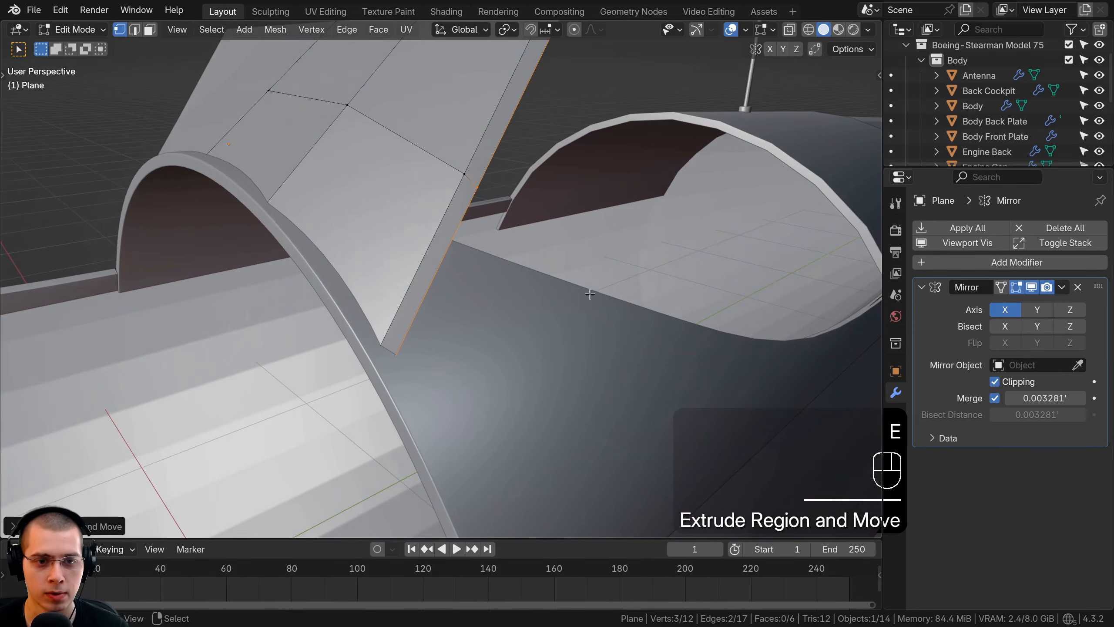
pyautogui.press('z')
pyautogui.click(473, 294)
pyautogui.press('g')
pyautogui.click(462, 306)
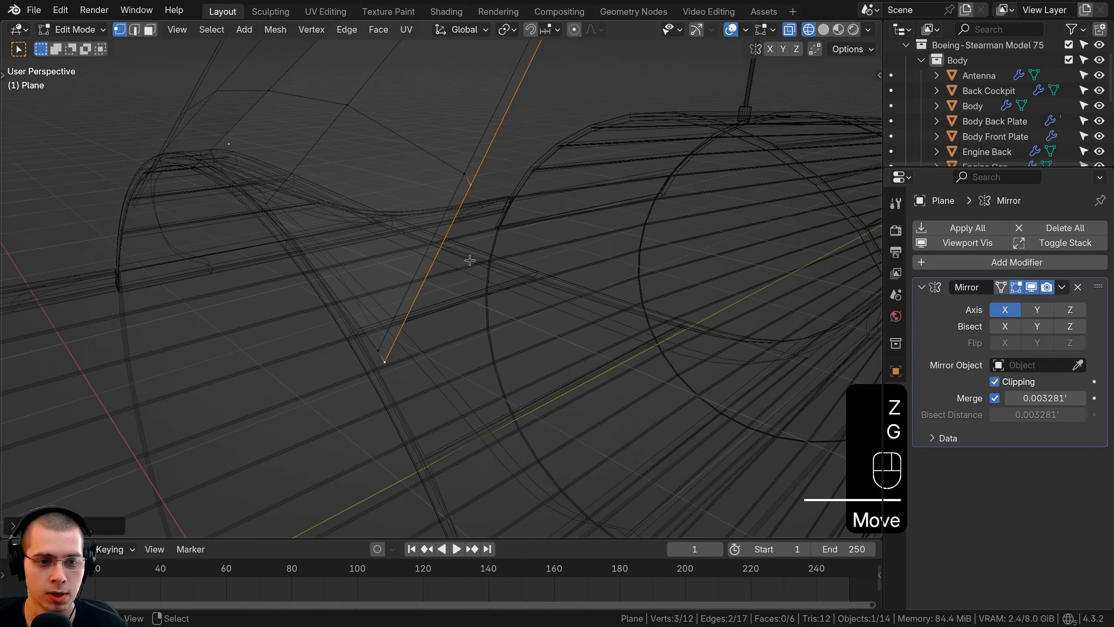
# Pull the upper two vertices of the extruded edge downward and away from the windshield to form a side panel.
pyautogui.press('b')
pyautogui.moveTo(472, 244); pyautogui.dragTo(342, 426, button='middle')
pyautogui.press('z')
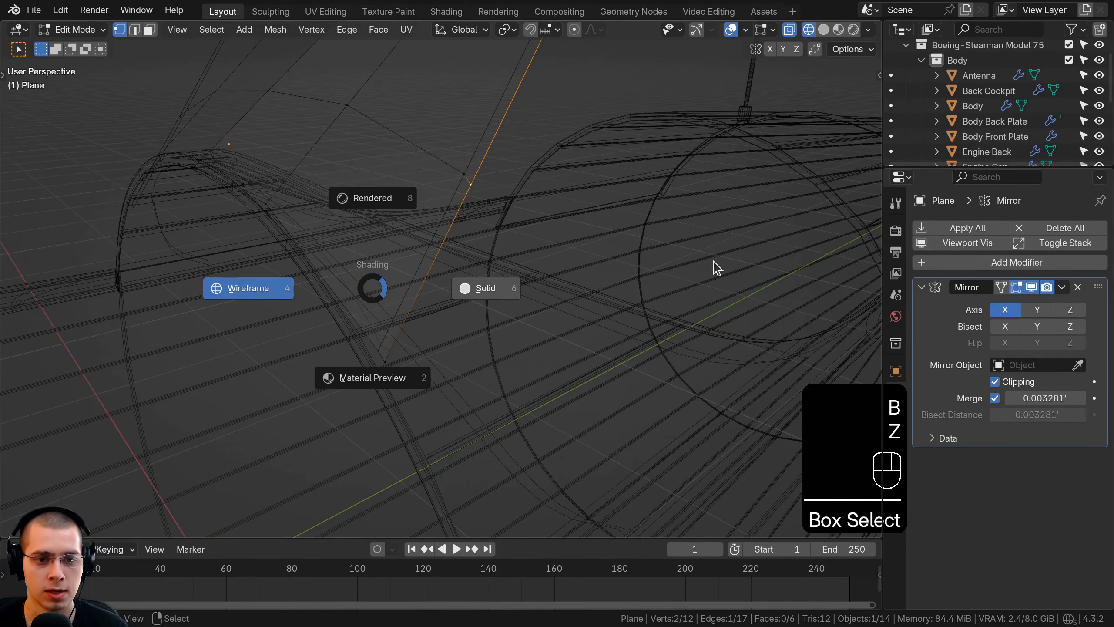
pyautogui.click(713, 262)
pyautogui.moveTo(713, 262); pyautogui.dragTo(619, 198, button='middle')
pyautogui.scroll(-4, 619, 197)
pyautogui.moveTo(619, 197)
pyautogui.keyDown('shift'); pyautogui.mouseDown(button='middle')
pyautogui.moveTo(615, 184)
pyautogui.moveTo(575, 178)
pyautogui.mouseUp(button='middle'); pyautogui.keyUp('shift')
pyautogui.press('g')
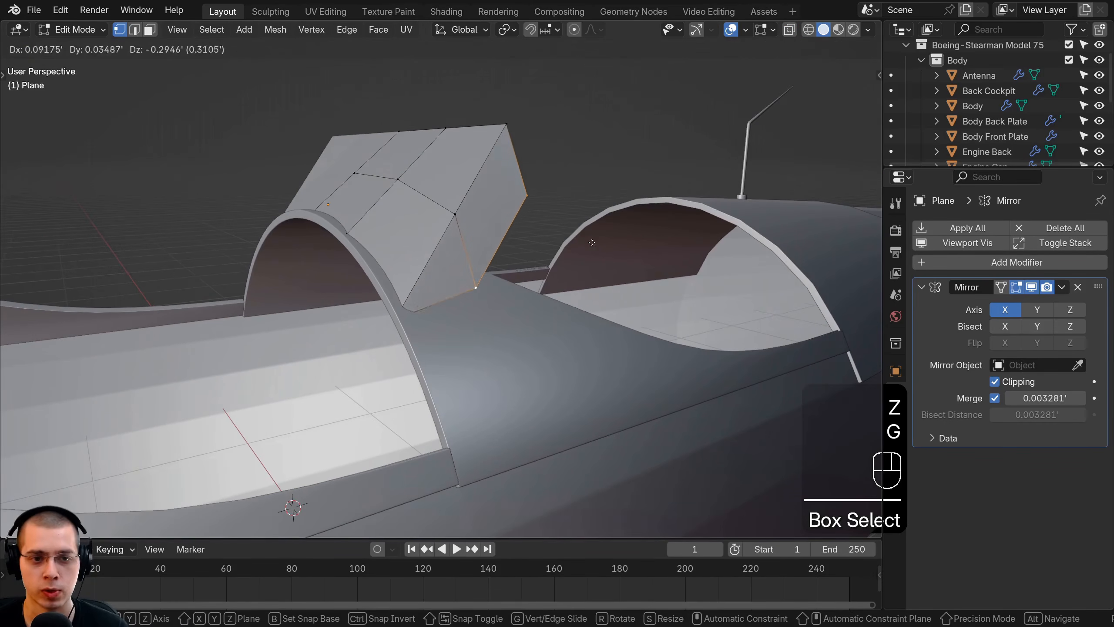
pyautogui.click(593, 241)
# Reshape the side panel by moving its rear-edge vertices individually toward the fuselage.
pyautogui.moveTo(594, 240); pyautogui.dragTo(529, 180, button='middle')
pyautogui.press('g')
pyautogui.click(572, 270)
pyautogui.press('g')
pyautogui.click(445, 273)
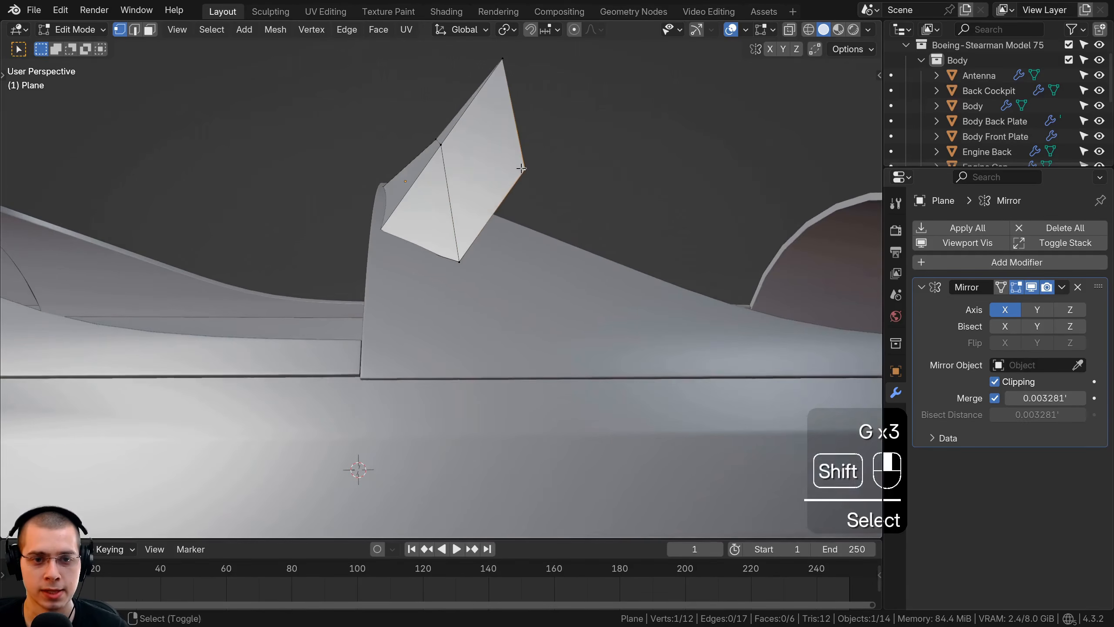
pyautogui.press('g')
pyautogui.click(578, 291)
# Fit the side panel's two rear bottom vertices to the fuselage surface, then leave mesh editing.
pyautogui.moveTo(578, 290); pyautogui.dragTo(663, 316, button='middle')
pyautogui.press('g')
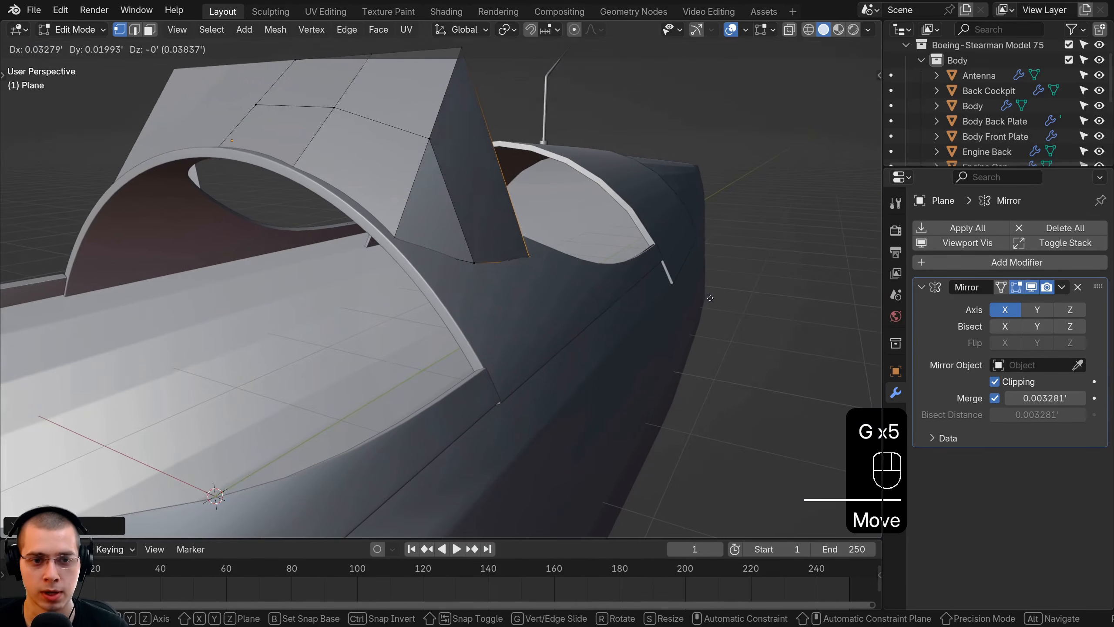
pyautogui.click(656, 317)
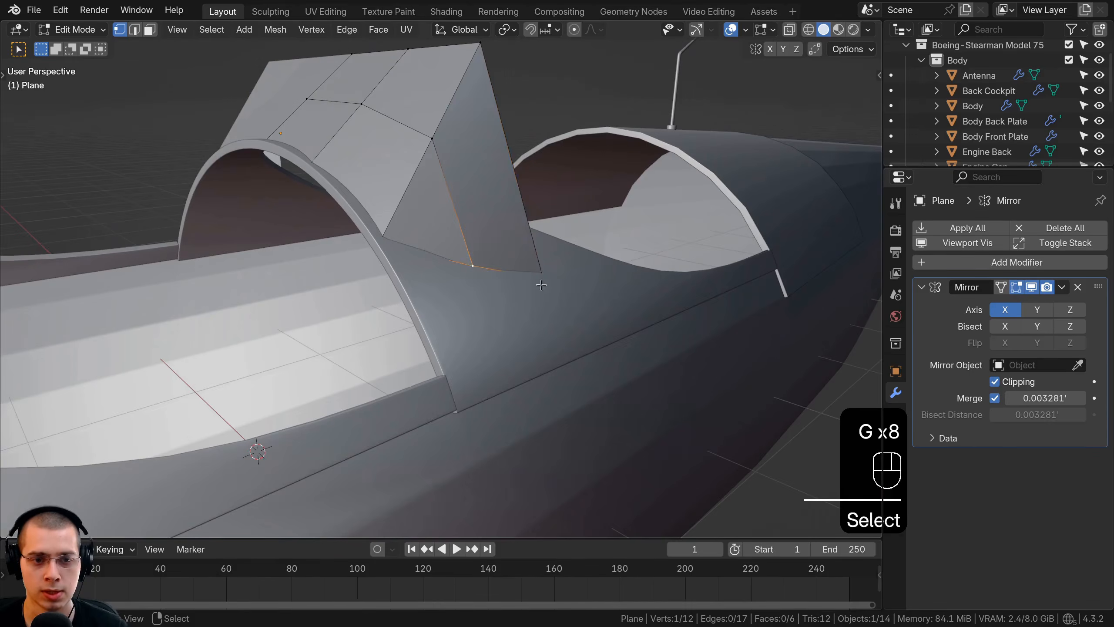
pyautogui.moveTo(549, 281); pyautogui.dragTo(663, 298, button='middle')
pyautogui.press('g')
pyautogui.press('g')
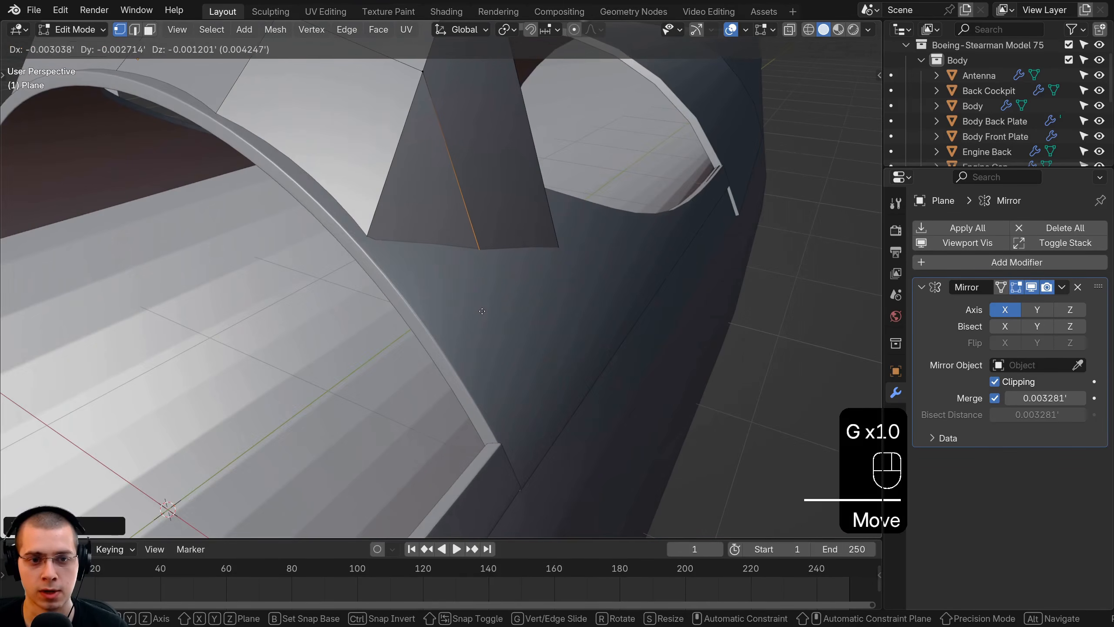
pyautogui.click(480, 310)
pyautogui.press('Tab')
pyautogui.scroll(-4, 480, 310)
pyautogui.moveTo(481, 309)
pyautogui.mouseDown(button='middle')
pyautogui.moveTo(415, 277)
pyautogui.moveTo(479, 303)
pyautogui.mouseUp(button='middle')
pyautogui.press('a')
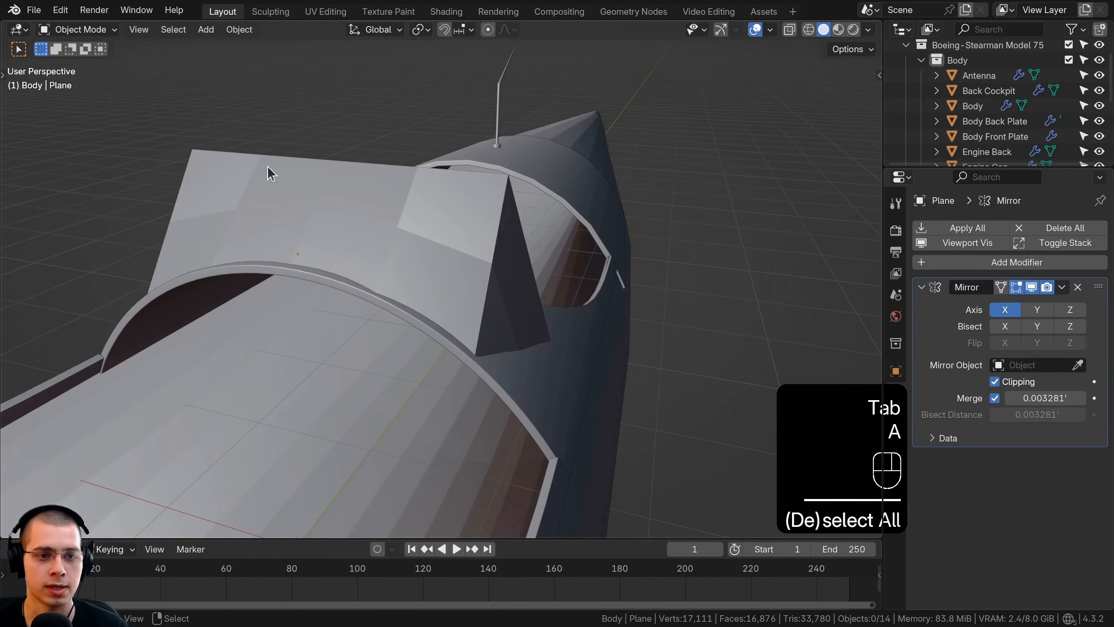
# Select the windshield's upper and middle vertices and lower them along the Z axis.
pyautogui.moveTo(488, 166); pyautogui.dragTo(526, 188, button='middle')
pyautogui.moveTo(548, 283); pyautogui.dragTo(451, 268, button='middle')
pyautogui.moveTo(452, 269); pyautogui.dragTo(490, 268, button='middle')
pyautogui.click(462, 258)
pyautogui.press('Tab')
pyautogui.press('a')
pyautogui.press('b')
pyautogui.moveTo(368, 120); pyautogui.dragTo(512, 258)
pyautogui.moveTo(517, 179); pyautogui.dragTo(488, 173, button='middle')
pyautogui.press('g')
pyautogui.press('z')
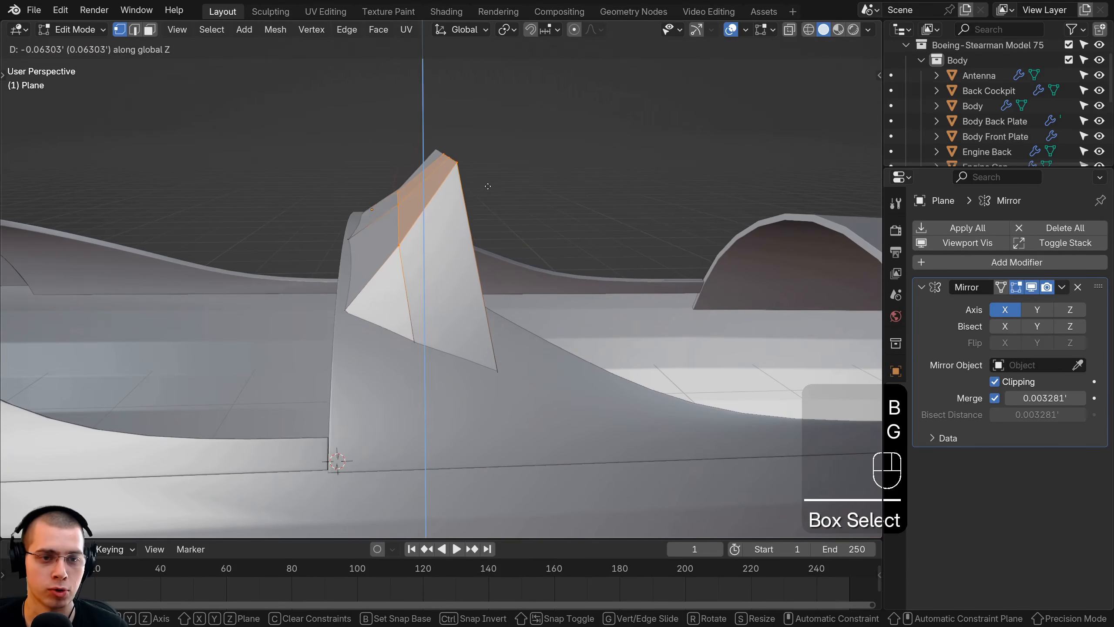
pyautogui.click(592, 195)
# Rotate the selected upper windshield vertices in the right side view to match the blueprint's slope.
pyautogui.press('KP_4')
pyautogui.press('KP_6')
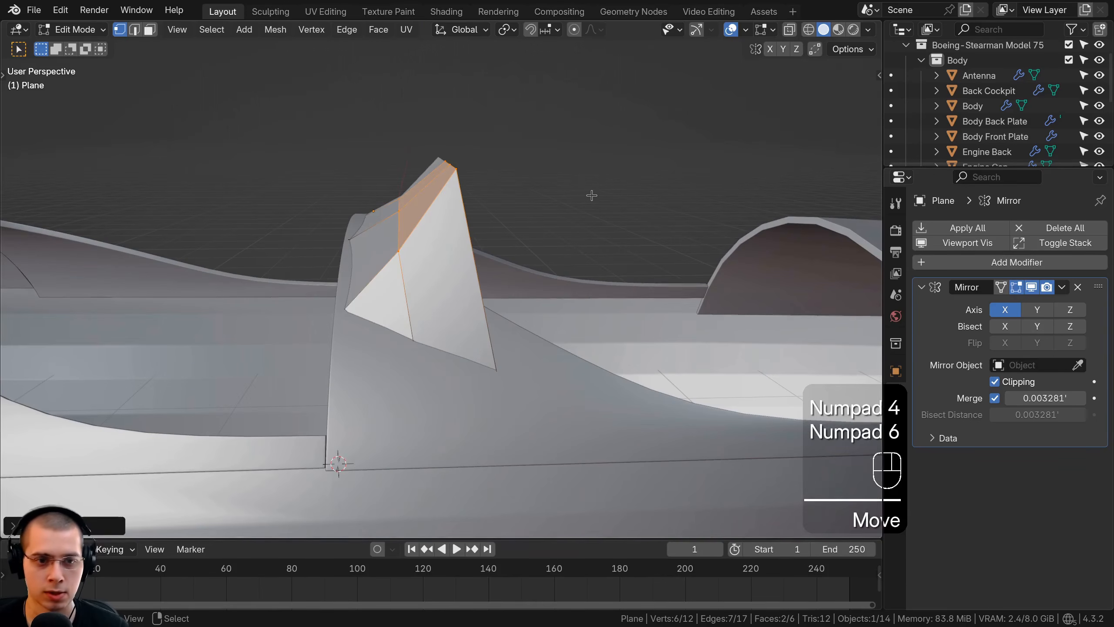
pyautogui.press('KP_3')
pyautogui.press('r')
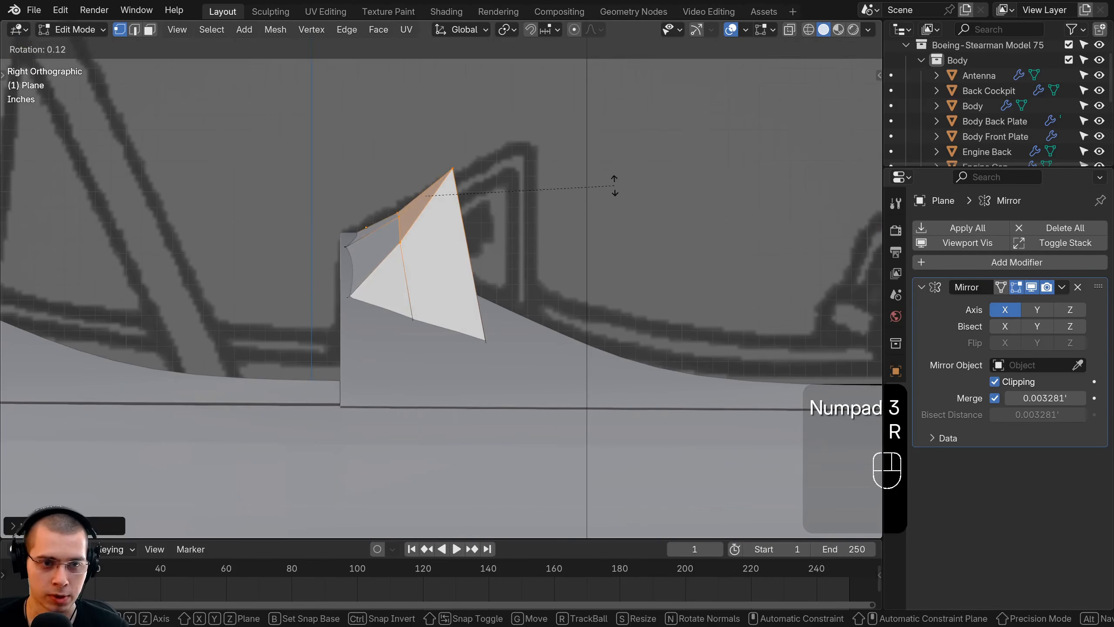
pyautogui.click(619, 212)
pyautogui.keyDown('shift'); pyautogui.moveTo(430, 332); pyautogui.dragTo(427, 322, button='middle'); pyautogui.keyUp('shift')
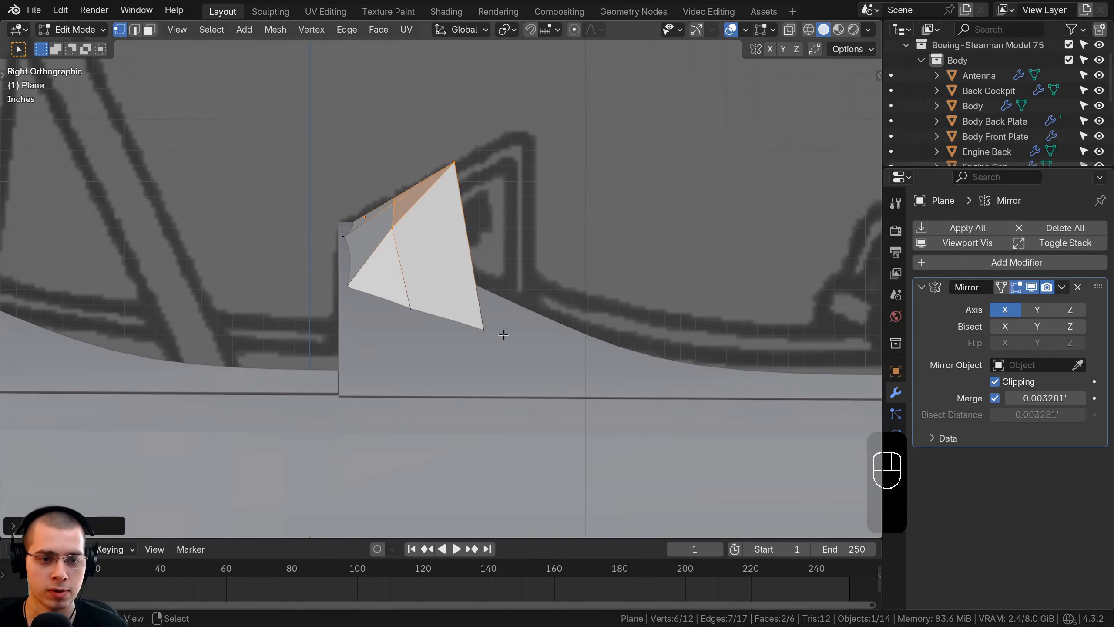
# Move, scale and rotate the windshield's upper and rear vertices to fit the blueprint outline in the side view.
pyautogui.hotkey('shift', 'z')
pyautogui.press('b')
pyautogui.moveTo(481, 250); pyautogui.dragTo(489, 341)
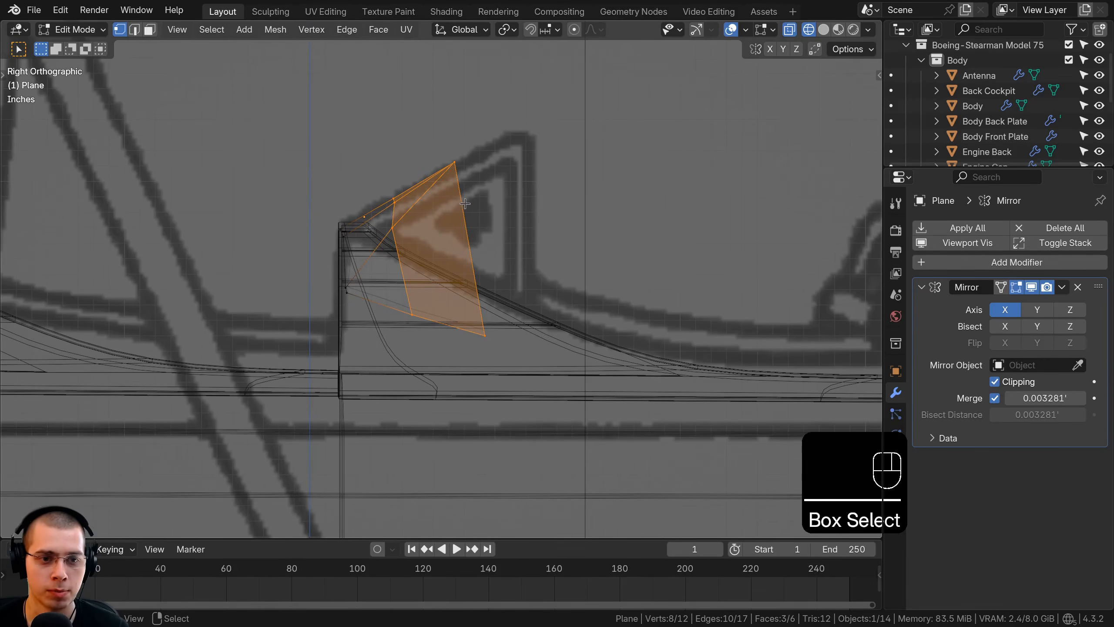
pyautogui.press('g')
pyautogui.click(520, 197)
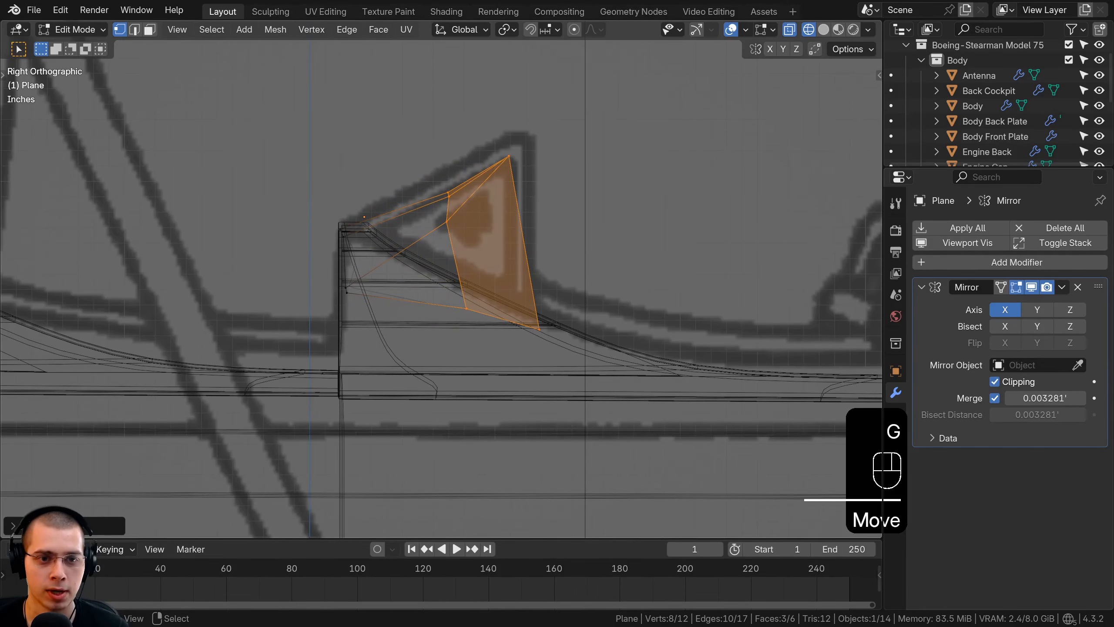
pyautogui.press('s')
pyautogui.click(607, 229)
pyautogui.press('r')
pyautogui.click(605, 234)
# Reposition the side panel's middle vertex within the blueprint's windshield outline.
pyautogui.press('g')
pyautogui.keyDown('shift'); pyautogui.moveTo(461, 220); pyautogui.dragTo(471, 293, button='middle'); pyautogui.keyUp('shift')
pyautogui.scroll(2, 472, 293)
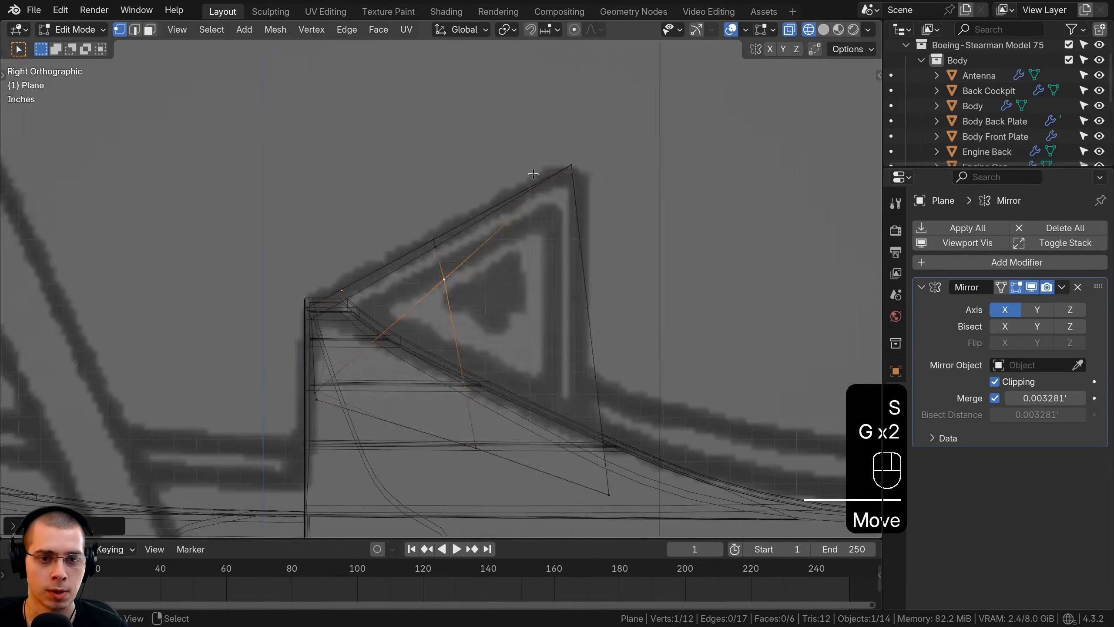
pyautogui.scroll(-4, 474, 333)
pyautogui.scroll(2, 438, 307)
# Move the side panel's two rear bottom vertices forward and up so the rear edge stands vertical.
pyautogui.press('a')
pyautogui.keyDown('shift'); pyautogui.moveTo(476, 370); pyautogui.dragTo(442, 319, button='middle'); pyautogui.keyUp('shift')
pyautogui.scroll(2, 442, 319)
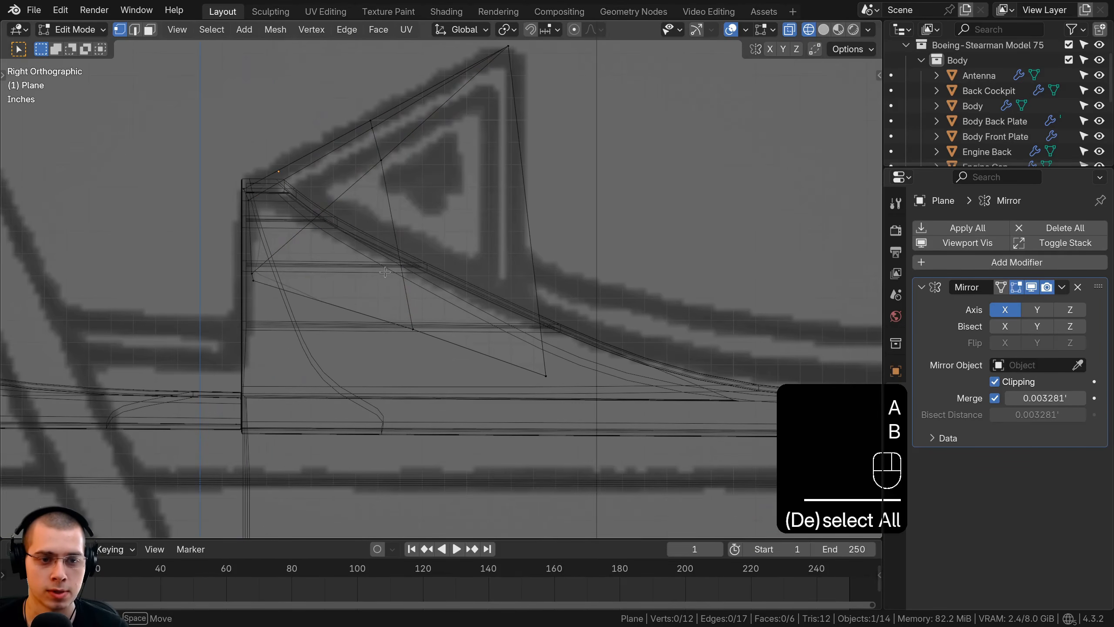
pyautogui.press('b')
pyautogui.moveTo(566, 390); pyautogui.dragTo(529, 357)
pyautogui.press('g')
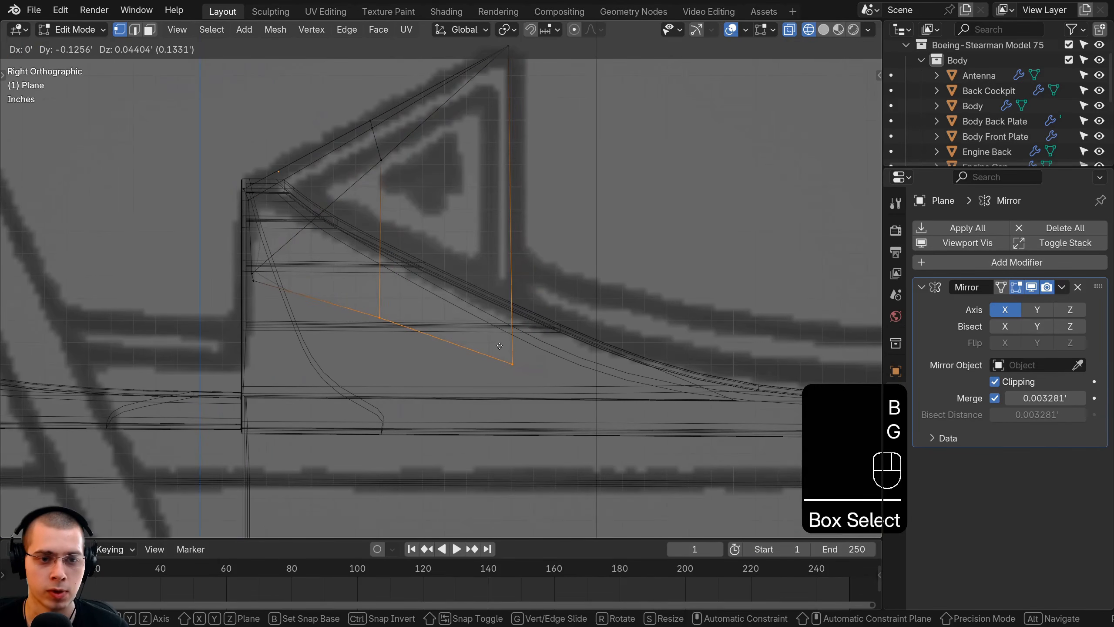
pyautogui.click(500, 346)
# Examine the windshield's shape in solid shading from several angles outside mesh editing.
pyautogui.press('z')
pyautogui.click(617, 350)
pyautogui.moveTo(614, 350)
pyautogui.mouseDown(button='middle')
pyautogui.moveTo(553, 338)
pyautogui.moveTo(575, 357)
pyautogui.mouseUp(button='middle')
pyautogui.click(579, 351)
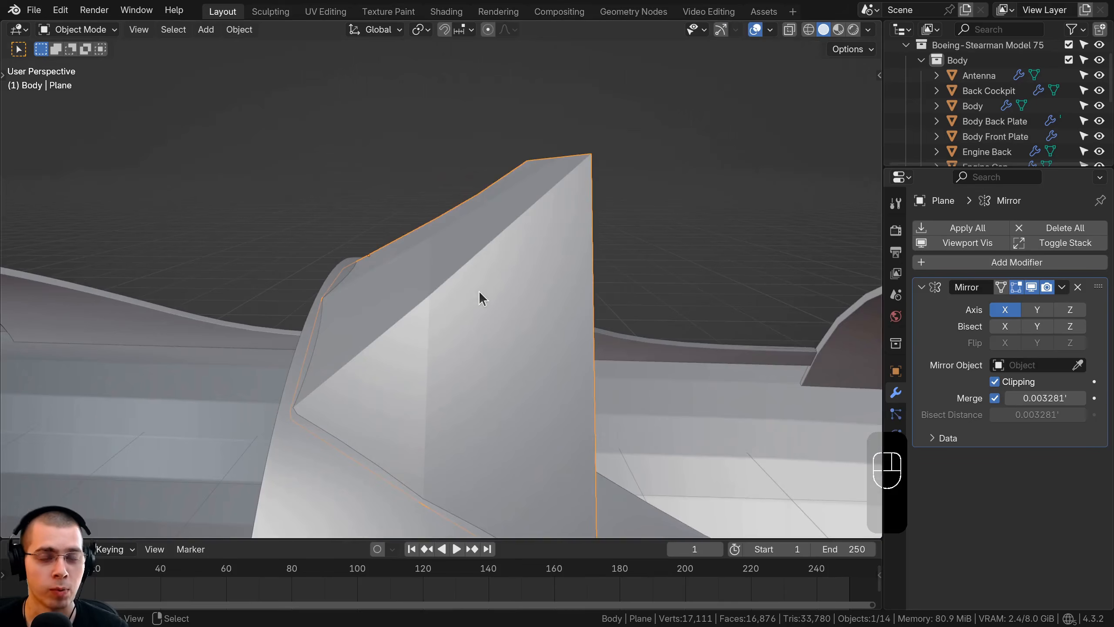
pyautogui.moveTo(514, 253); pyautogui.dragTo(503, 122, button='middle')
pyautogui.scroll(-3, 398, 245)
pyautogui.moveTo(439, 185); pyautogui.dragTo(470, 155, button='middle')
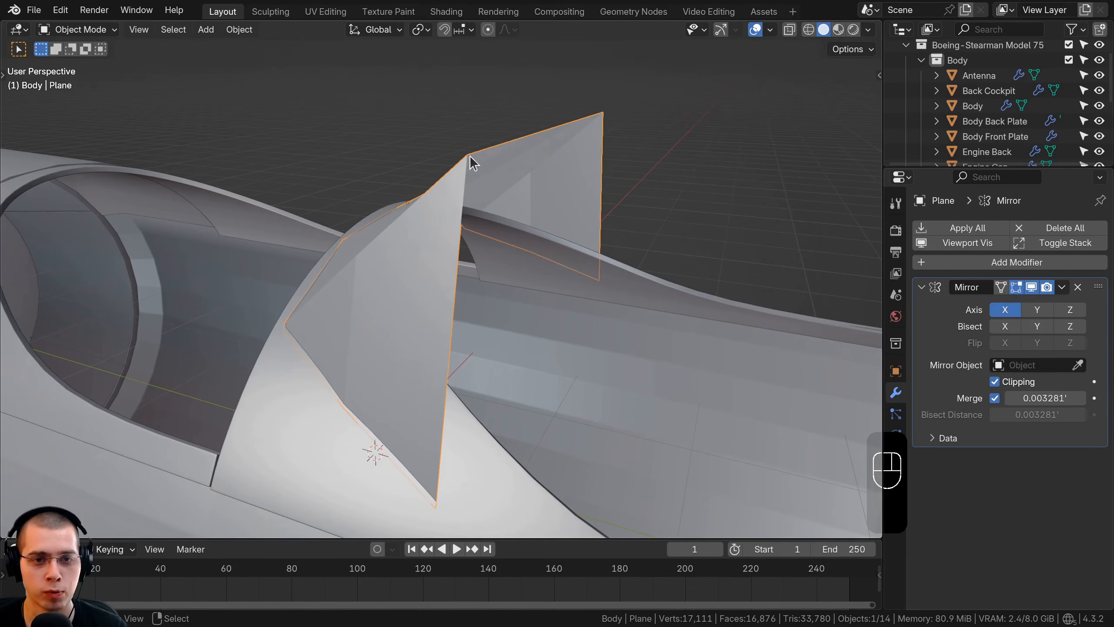
pyautogui.scroll(1, 486, 186)
pyautogui.moveTo(498, 191)
pyautogui.mouseDown(button='middle')
pyautogui.moveTo(486, 185)
pyautogui.moveTo(502, 173)
pyautogui.mouseUp(button='middle')
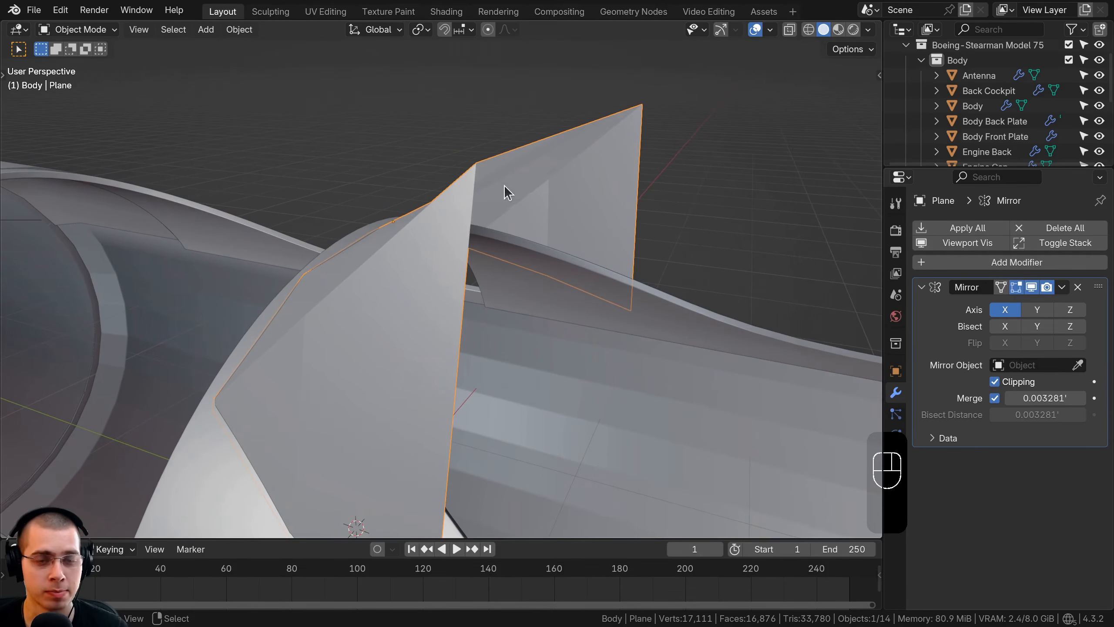
# Add a Solidify modifier to the windshield with a thickness of 0.01436'.
pyautogui.click(950, 263)
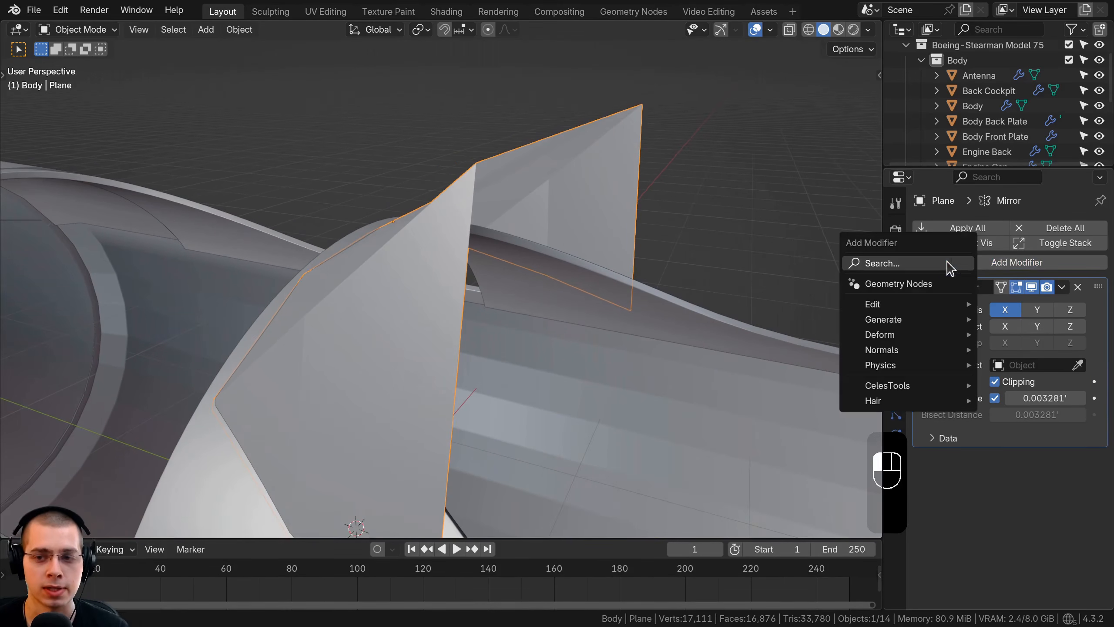
pyautogui.write('sol')
pyautogui.press('Return')
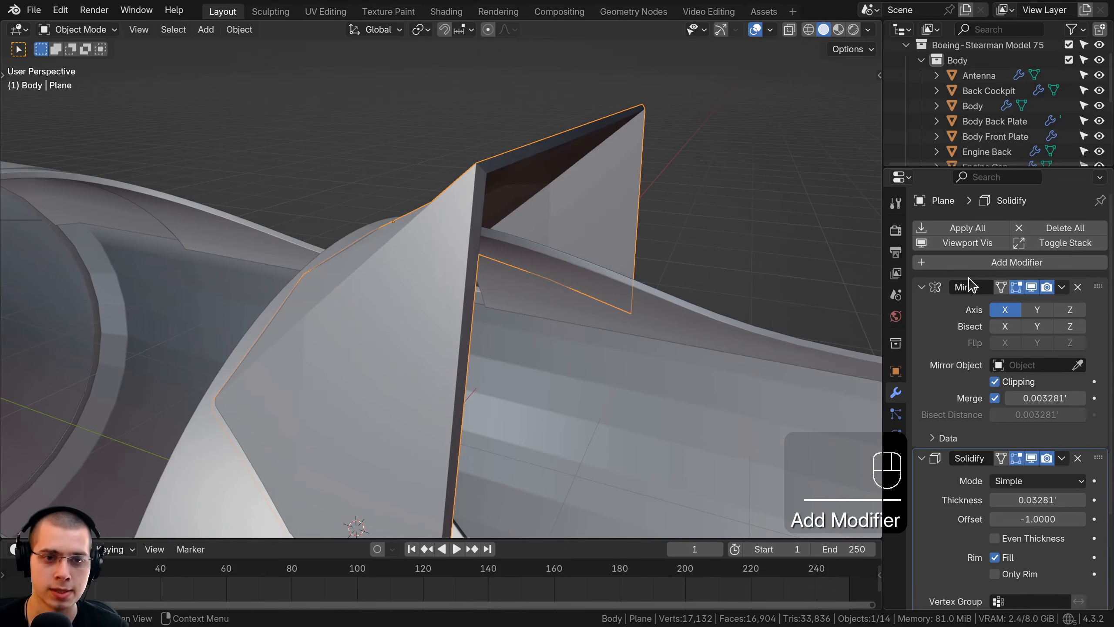
pyautogui.scroll(-5, 1015, 445)
pyautogui.keyDown('shift'); pyautogui.moveTo(1047, 378); pyautogui.dragTo(1032, 381); pyautogui.keyUp('shift')
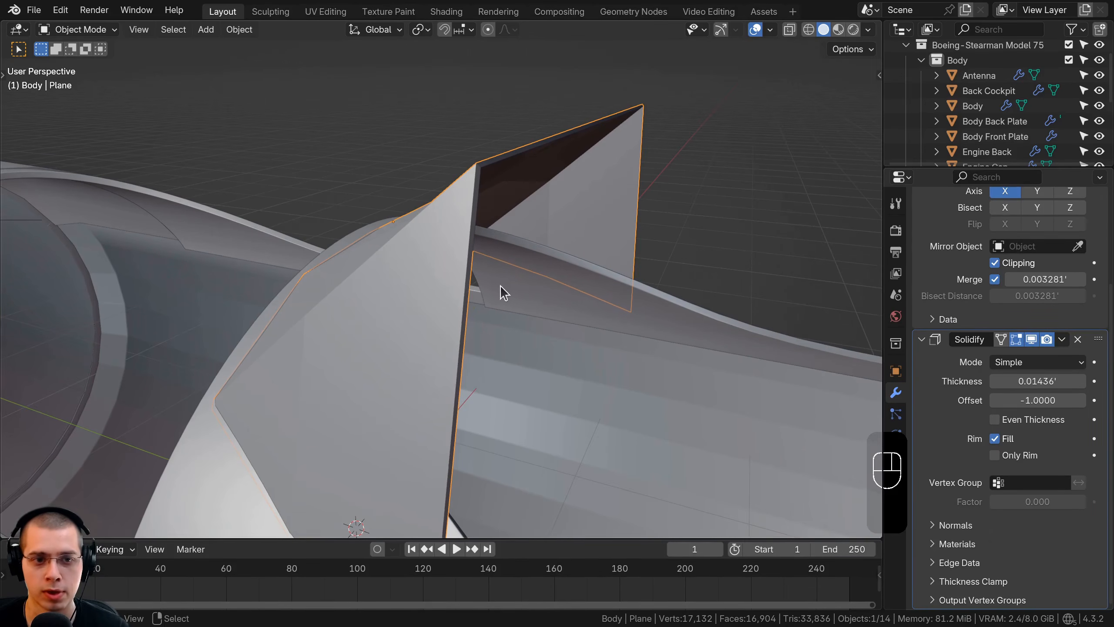
# Apply auto smooth shading to the windshield and check its surface from several angles.
pyautogui.moveTo(499, 286); pyautogui.dragTo(496, 166, button='middle')
pyautogui.press('w')
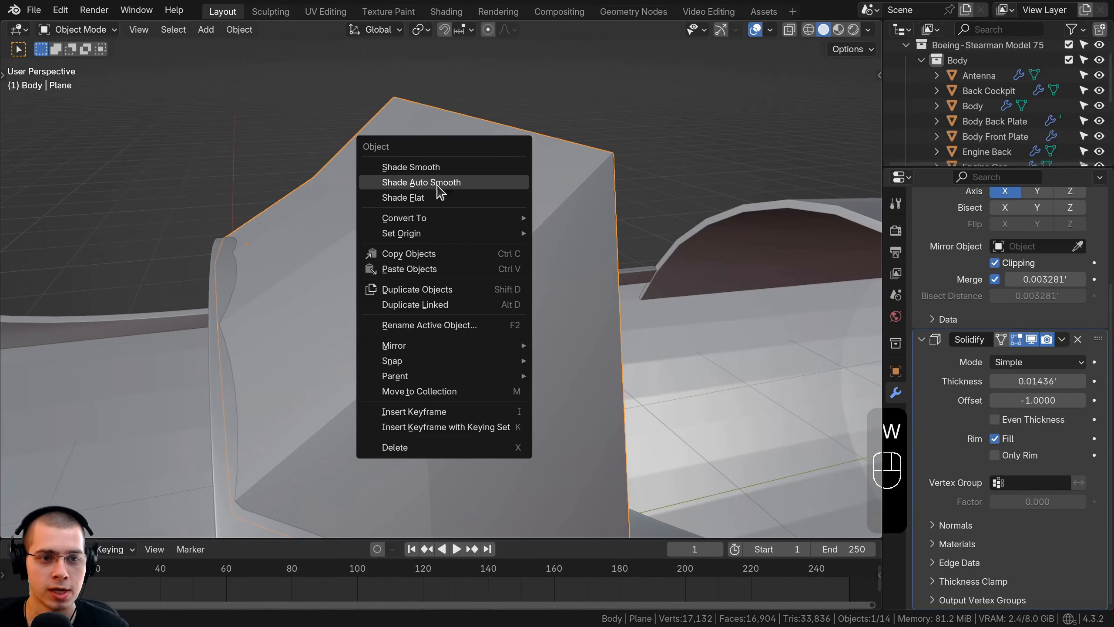
pyautogui.click(444, 191)
pyautogui.moveTo(413, 272); pyautogui.dragTo(547, 216, button='middle')
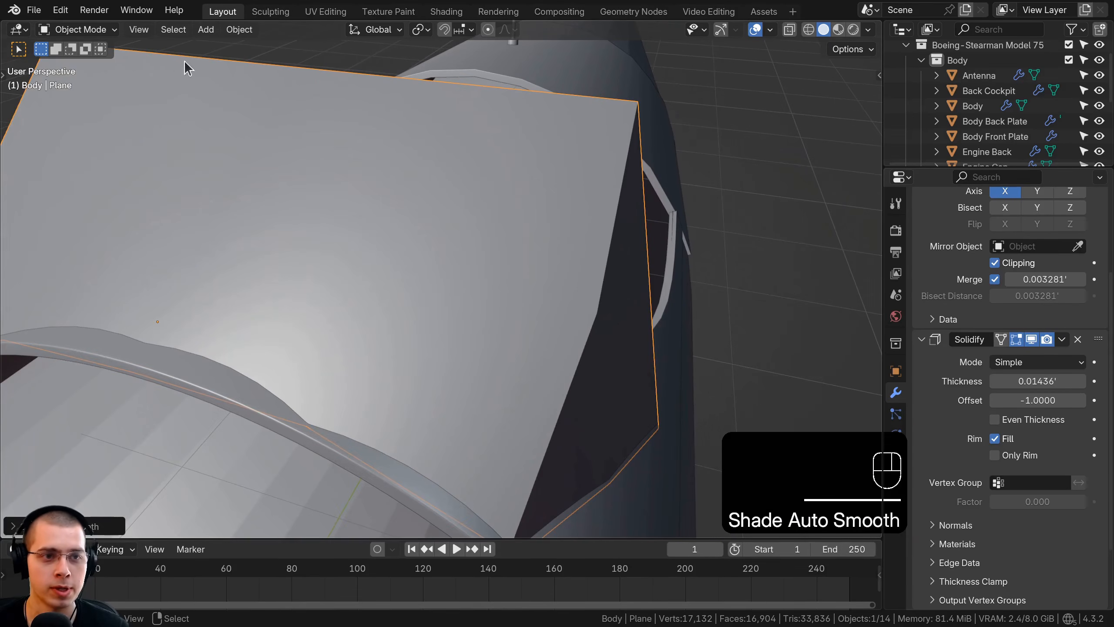
pyautogui.scroll(-3, 626, 376)
pyautogui.moveTo(626, 377); pyautogui.dragTo(477, 311, button='middle')
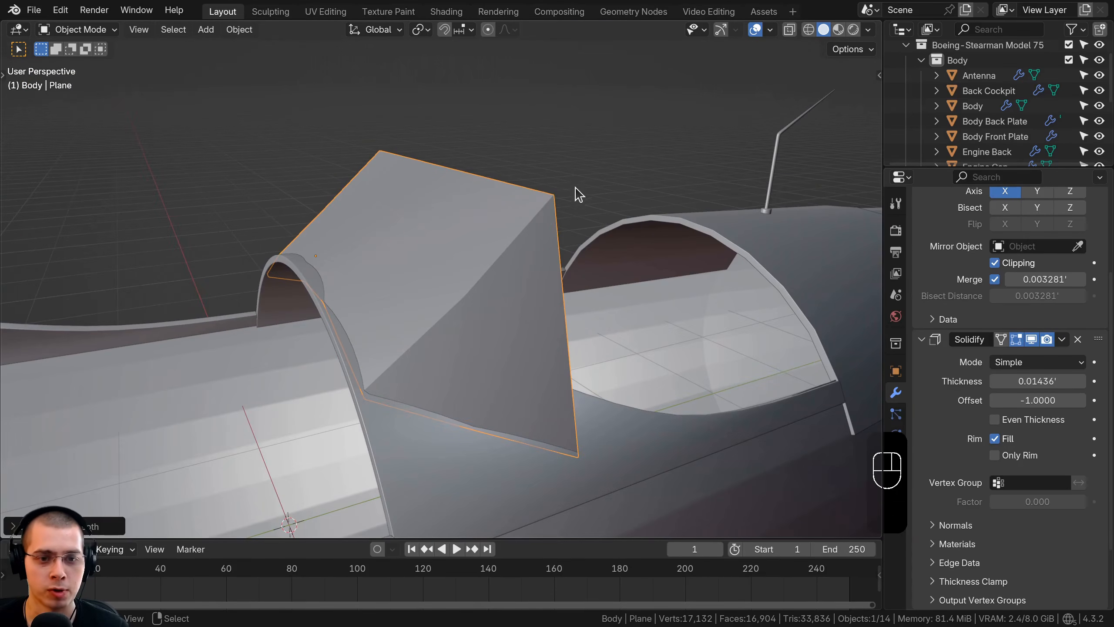
# Move the middle vertex of the crease between the windshield's front and side panels slightly upward.
pyautogui.moveTo(509, 356); pyautogui.dragTo(422, 286, button='middle')
pyautogui.scroll(2, 422, 286)
pyautogui.press('Tab')
pyautogui.rightClick(458, 289)
pyautogui.press('g')
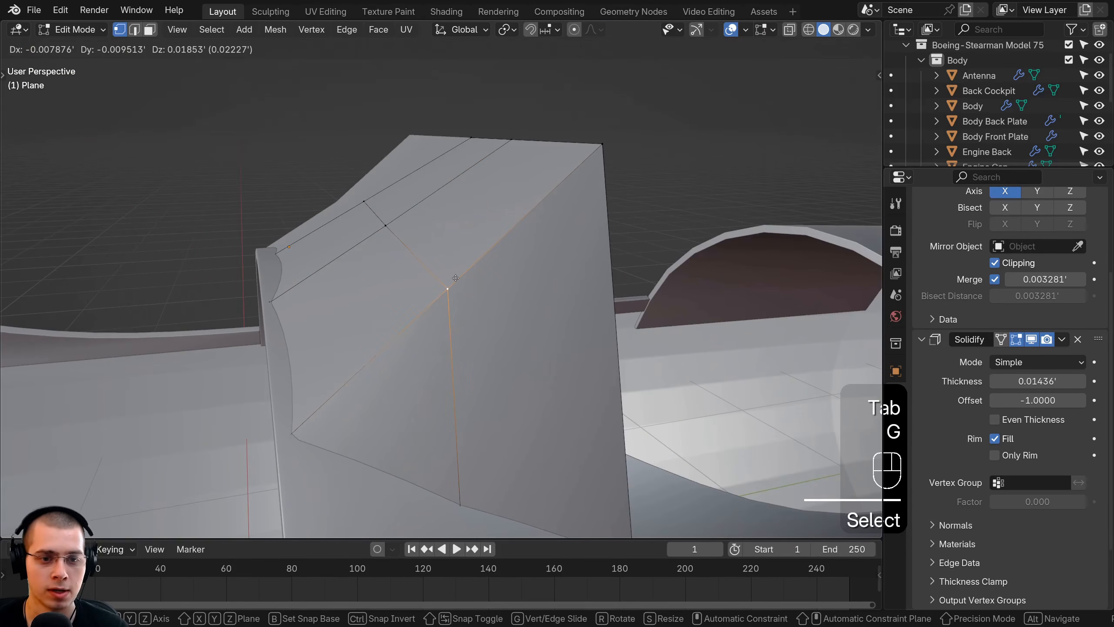
pyautogui.click(455, 278)
pyautogui.press('Tab')
pyautogui.scroll(-5, 406, 380)
pyautogui.moveTo(405, 380); pyautogui.dragTo(468, 380, button='middle')
pyautogui.press('a')
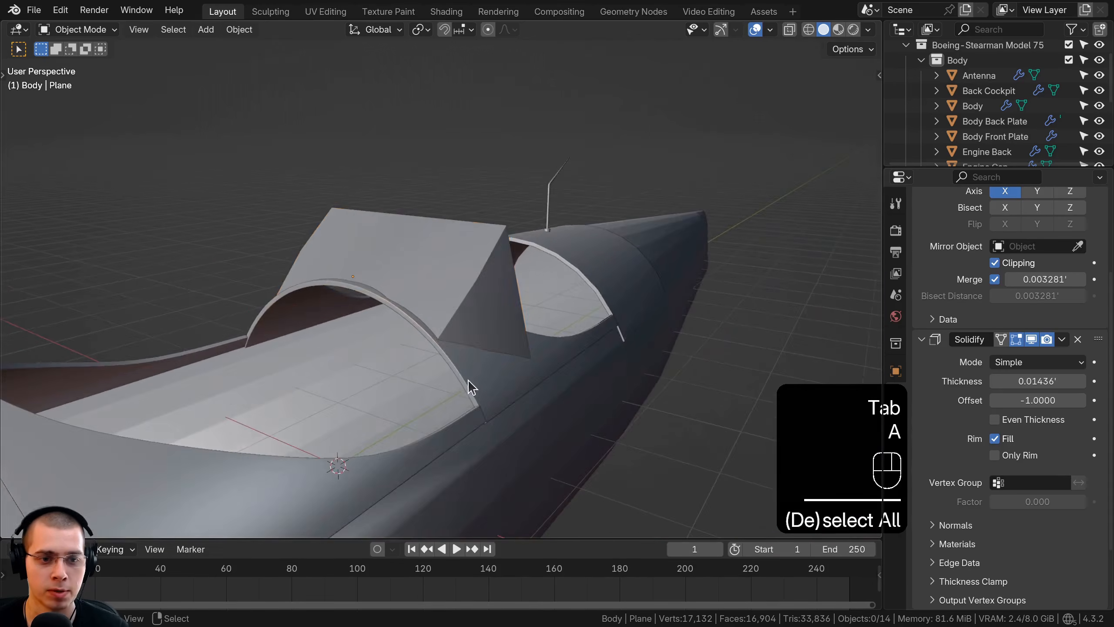
pyautogui.scroll(2, 471, 383)
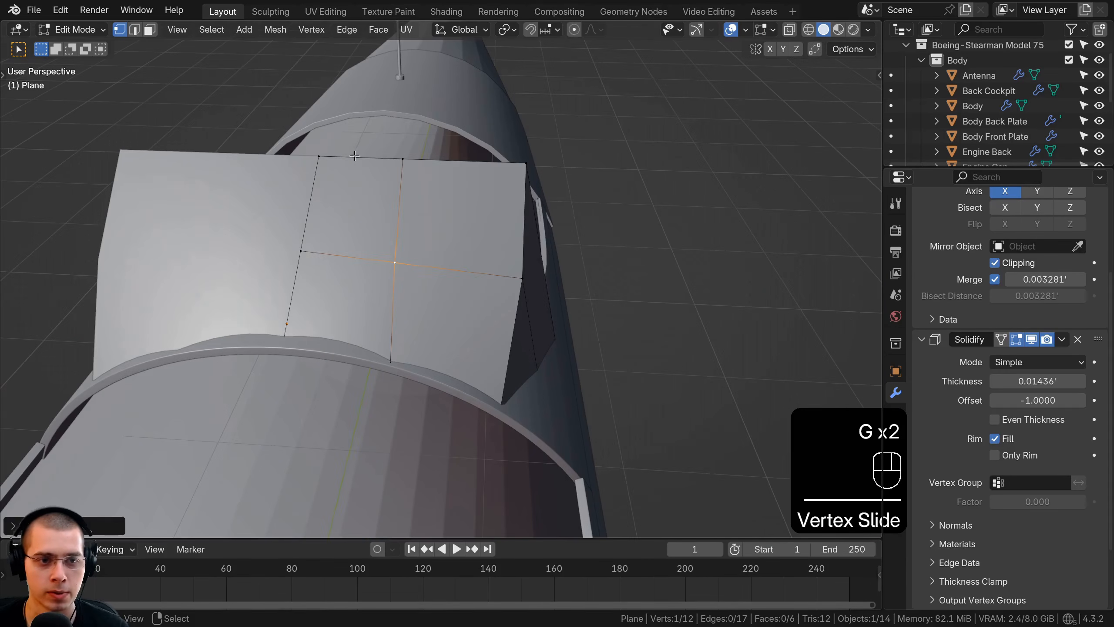
# Add two centred loop cuts to the windshield's front panel, one on each side of the existing lengthwise edge.
pyautogui.hotkey('ctrl', 'r')
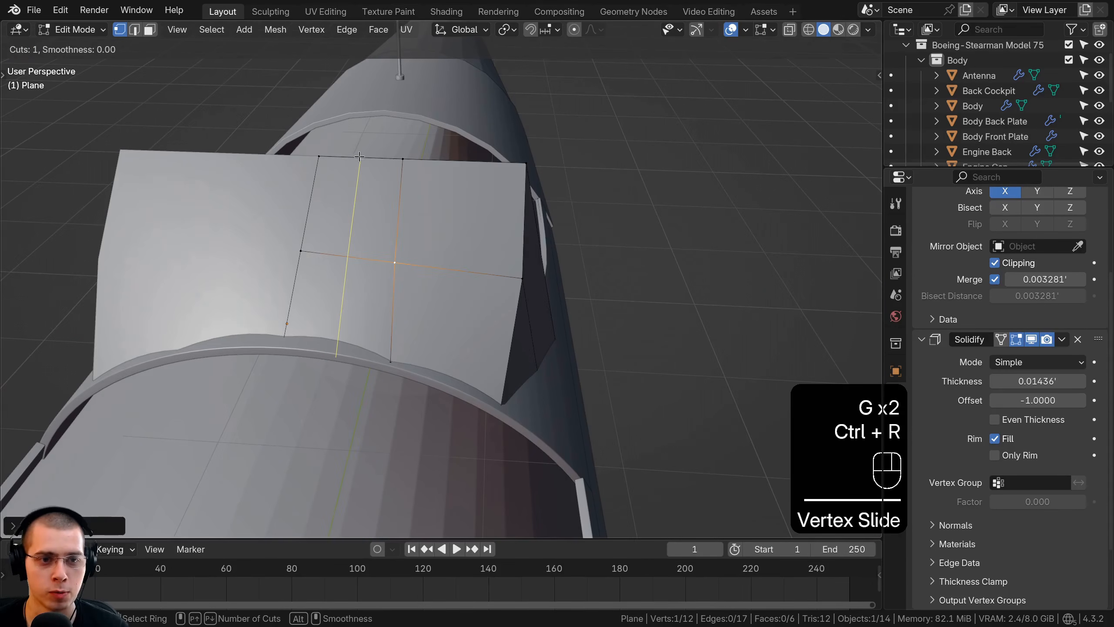
pyautogui.click(355, 157)
pyautogui.rightClick(355, 156)
pyautogui.hotkey('ctrl', 'r')
pyautogui.click(428, 167)
pyautogui.rightClick(428, 167)
# Move the new loop cuts' lower vertices so the windshield's bottom edge follows the curve of the cockpit divider.
pyautogui.moveTo(501, 405); pyautogui.dragTo(374, 337, button='middle')
pyautogui.click(444, 346)
pyautogui.press('g')
pyautogui.click(455, 316)
pyautogui.press('g')
pyautogui.click(342, 356)
pyautogui.press('g')
pyautogui.click(370, 334)
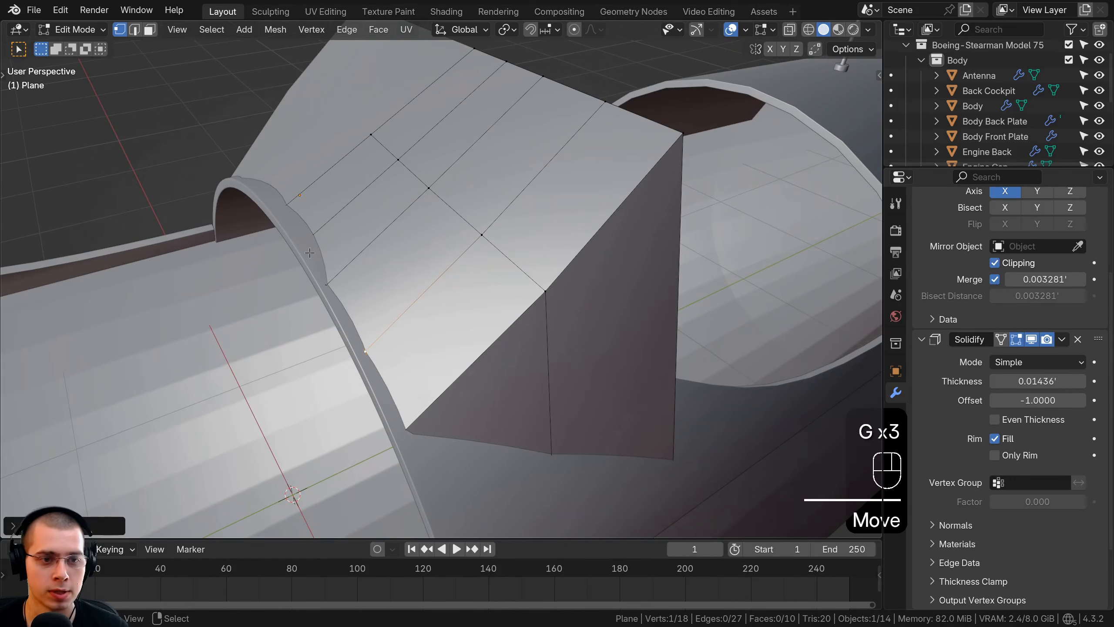
pyautogui.click(311, 239)
pyautogui.moveTo(313, 239); pyautogui.dragTo(386, 193, button='middle')
pyautogui.moveTo(386, 193); pyautogui.dragTo(390, 191, button='middle')
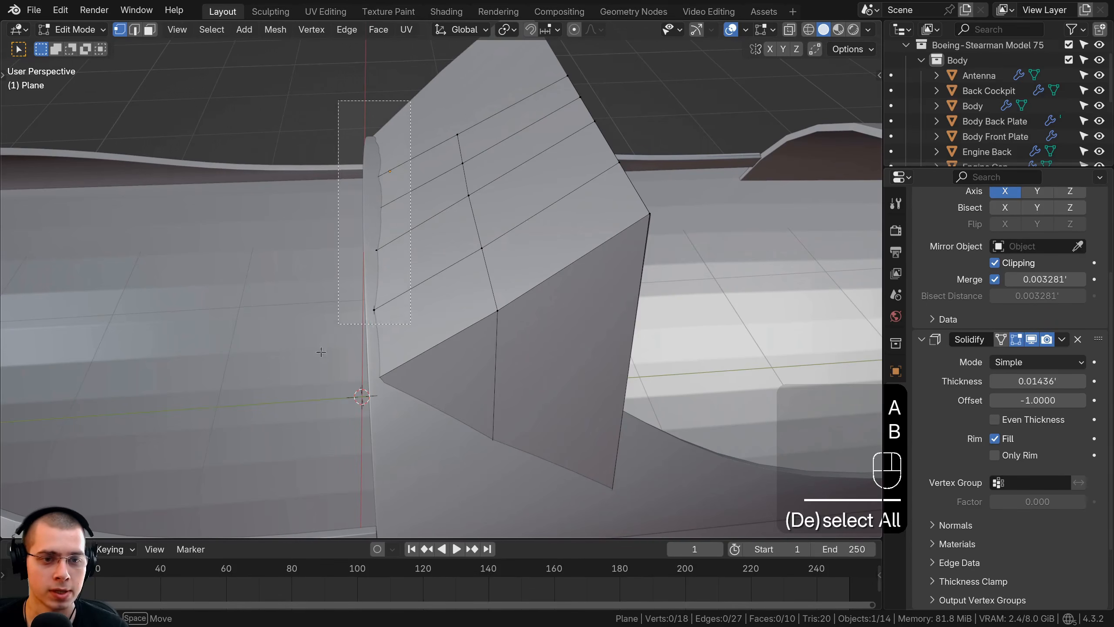
# Scale the vertices of the windshield's lower front edge along Y and shift them along Y against the divider.
pyautogui.moveTo(321, 352); pyautogui.dragTo(381, 150)
pyautogui.moveTo(451, 131); pyautogui.dragTo(557, 143, button='middle')
pyautogui.press('s')
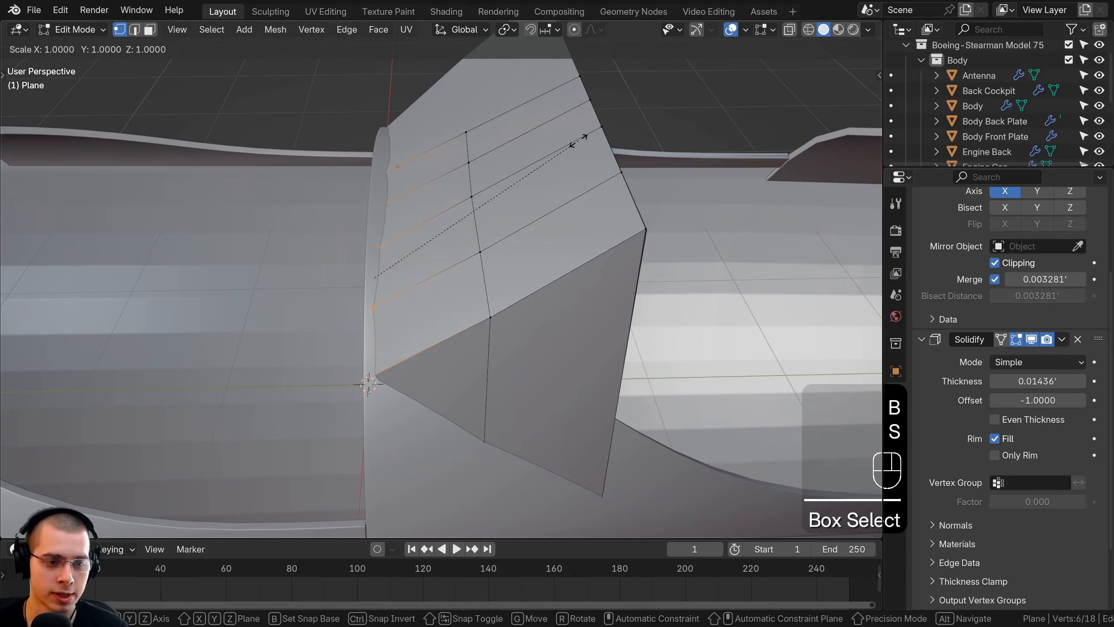
pyautogui.press('y')
pyautogui.click(519, 143)
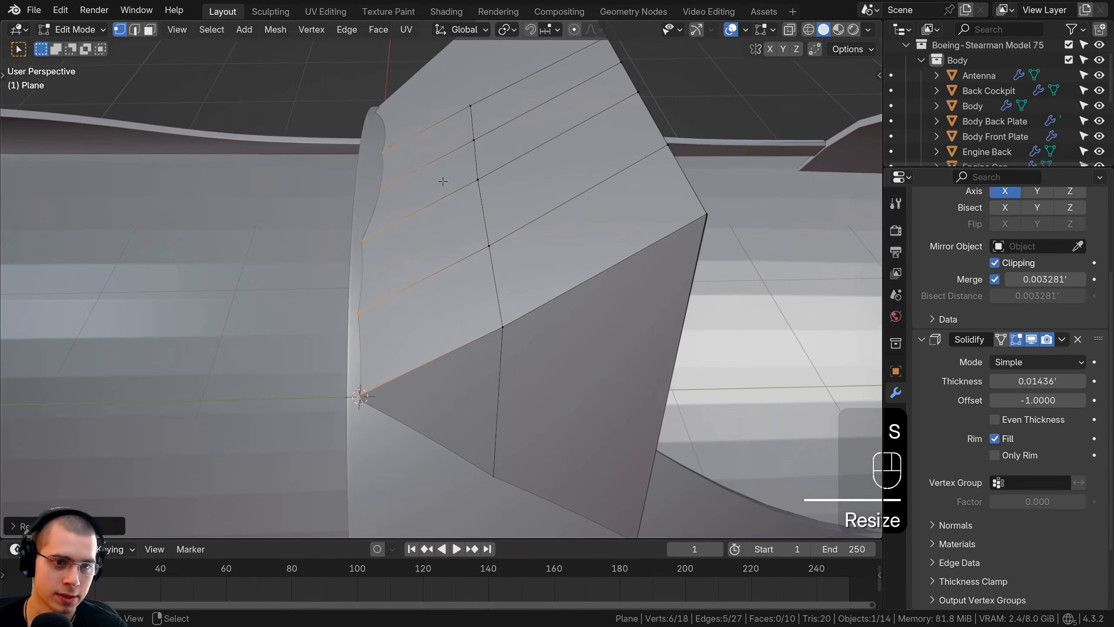
pyautogui.press('g')
pyautogui.press('y')
pyautogui.click(402, 249)
pyautogui.moveTo(402, 249); pyautogui.dragTo(452, 132, button='middle')
pyautogui.press('Tab')
pyautogui.press('Tab')
# Scale the vertices along the windshield's top rear edge on the Y axis to line them up.
pyautogui.press('a')
pyautogui.press('a')
pyautogui.moveTo(538, 197); pyautogui.dragTo(611, 271)
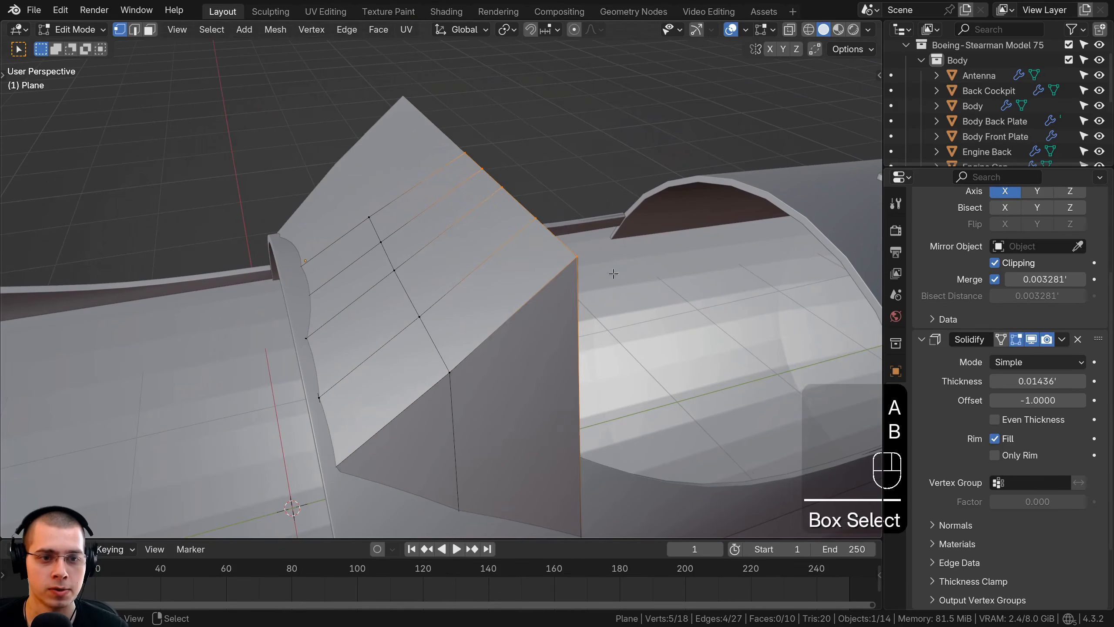
pyautogui.moveTo(615, 274); pyautogui.dragTo(599, 272, button='middle')
pyautogui.press('s')
pyautogui.press('y')
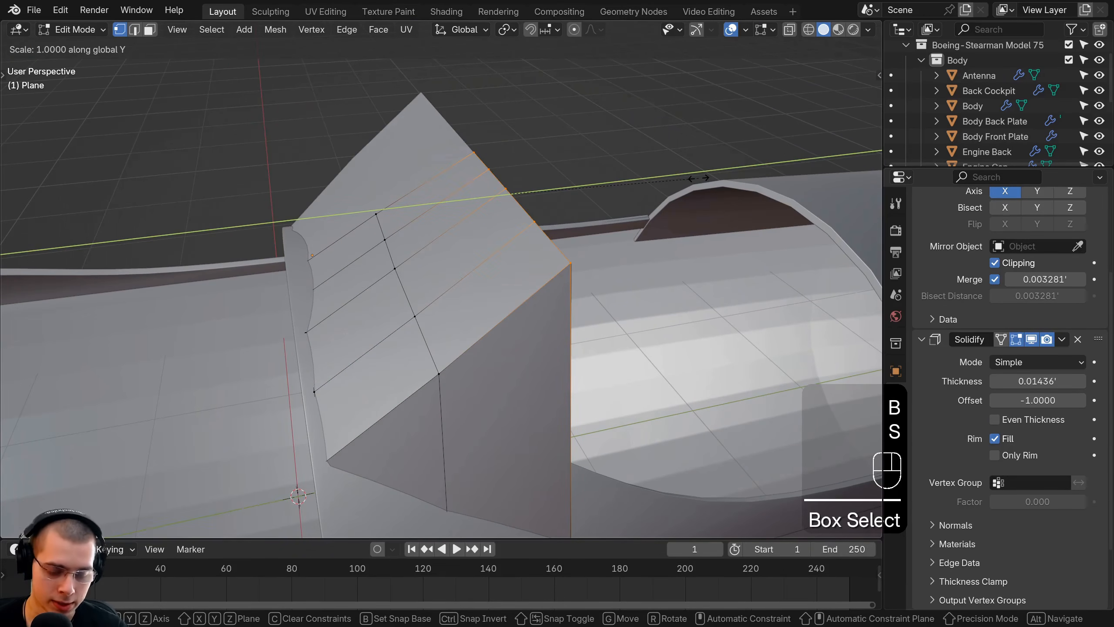
pyautogui.click(699, 178)
# Scale the front panel's middle row of vertices along Y and inspect the windshield outside mesh editing.
pyautogui.click(438, 373)
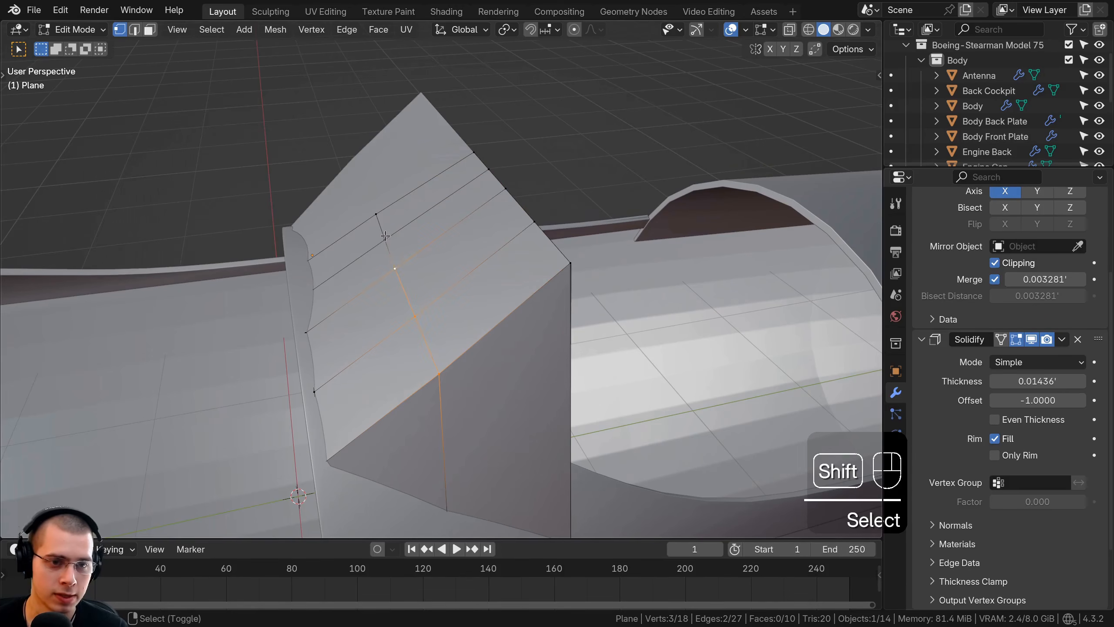
pyautogui.press('s')
pyautogui.press('y')
pyautogui.click(681, 137)
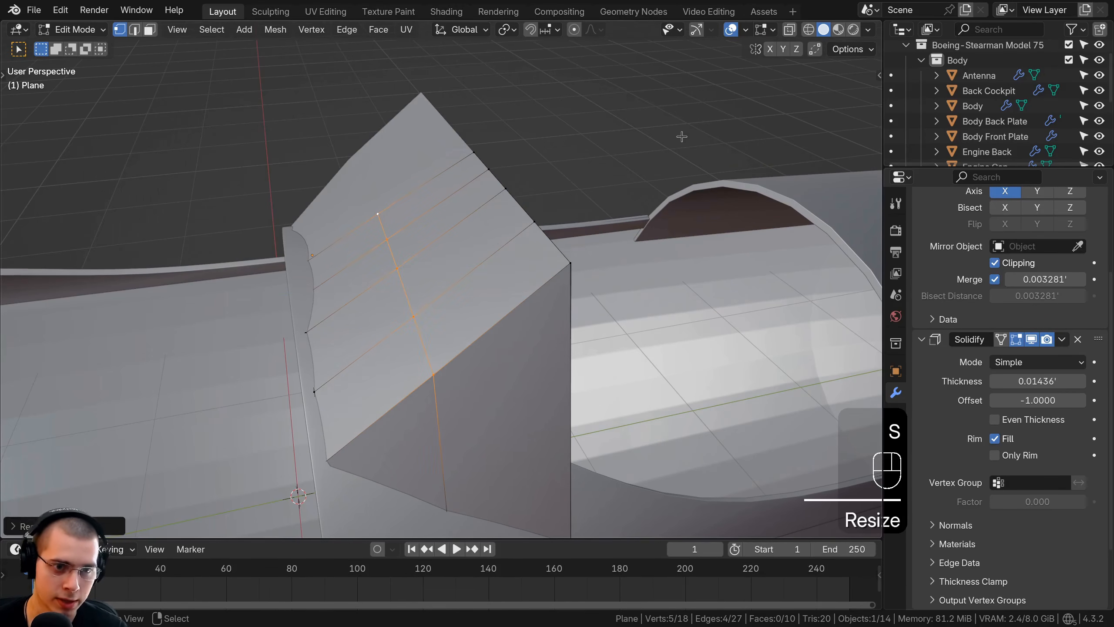
pyautogui.press('Tab')
pyautogui.moveTo(557, 274); pyautogui.dragTo(568, 296, button='middle')
pyautogui.press('a')
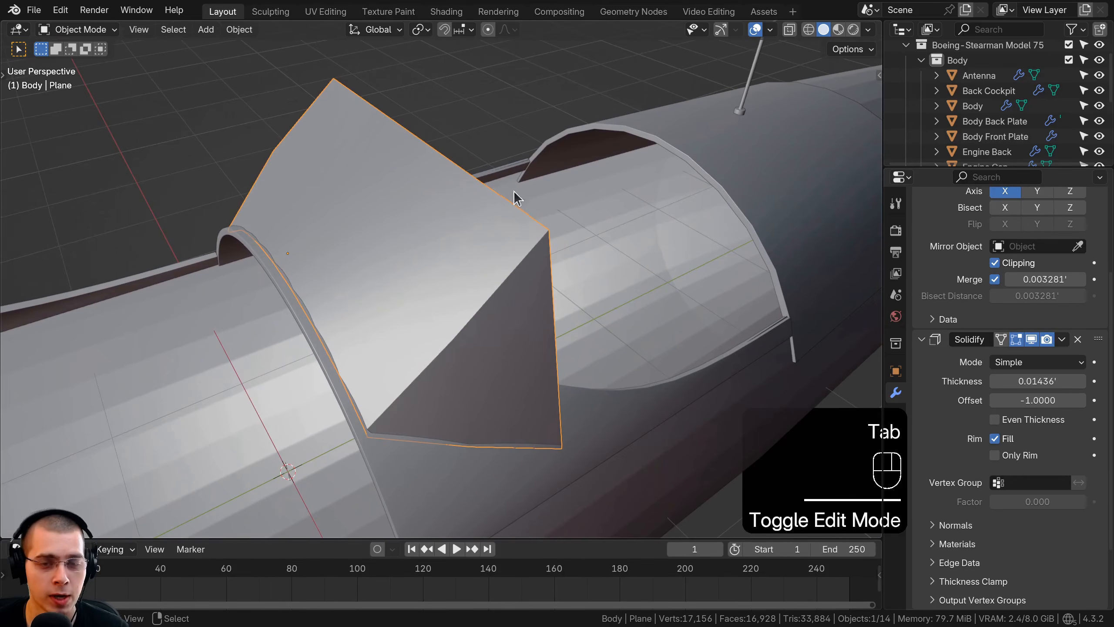
pyautogui.scroll(1, 468, 355)
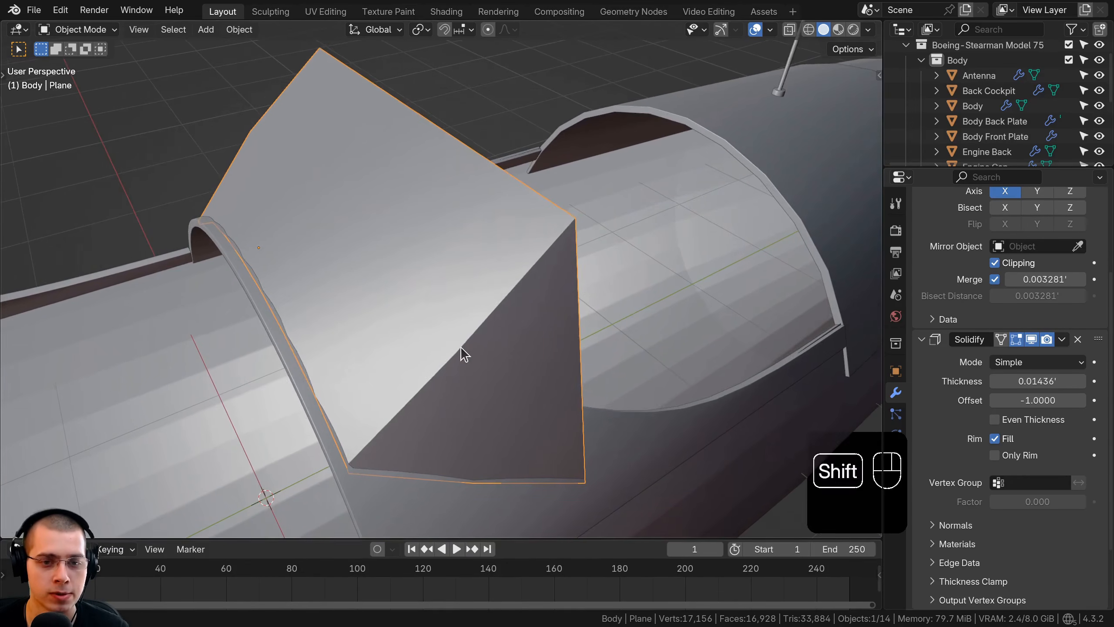
# Select the windshield half's centre-line edges and all its outer perimeter edges in edge mode.
pyautogui.press('Tab')
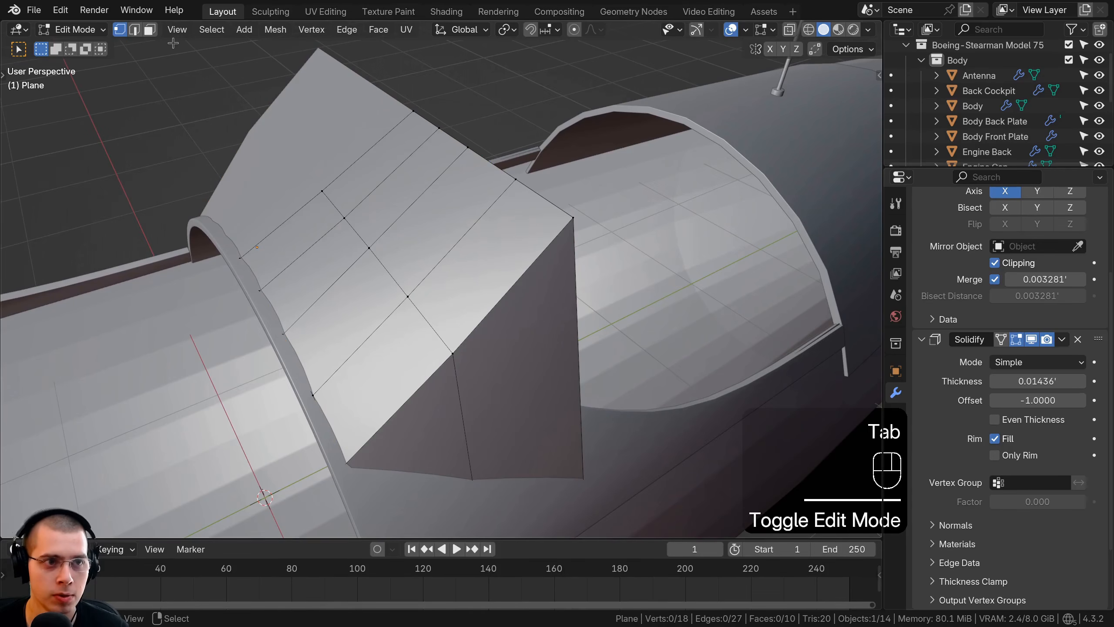
pyautogui.click(411, 115)
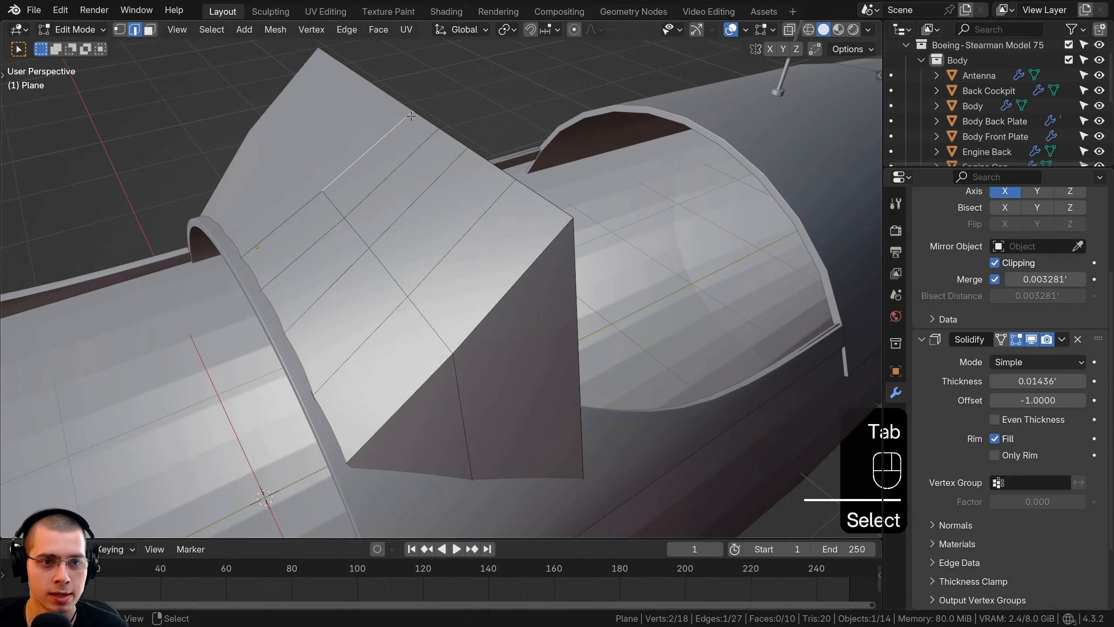
pyautogui.keyDown('shift'); pyautogui.click(248, 245); pyautogui.keyUp('shift')
pyautogui.hotkey('shift', 'z')
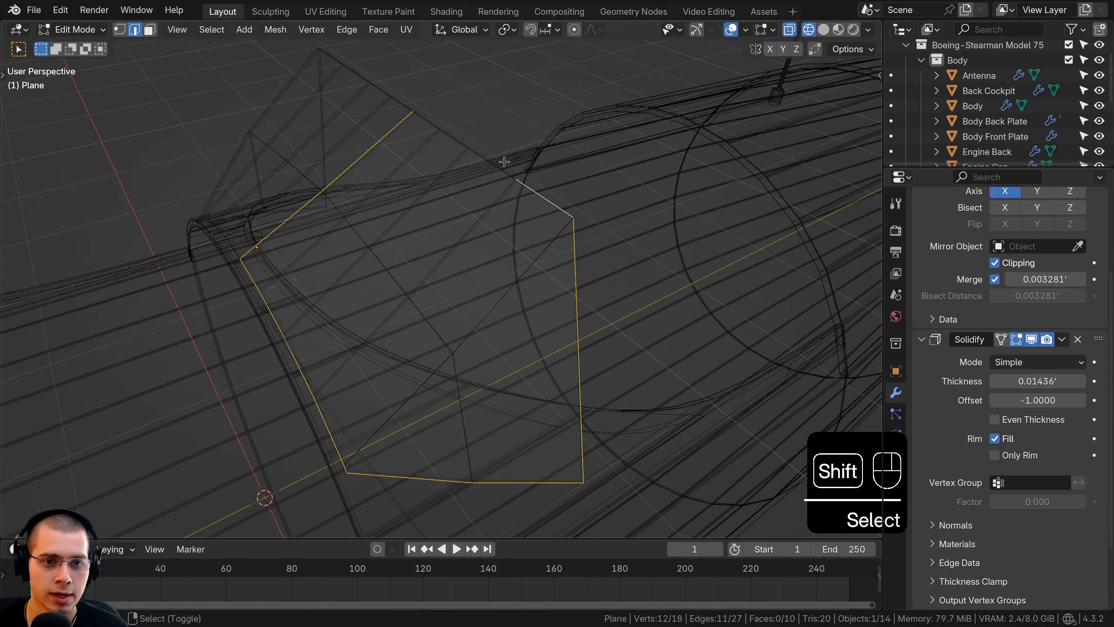
pyautogui.press('z')
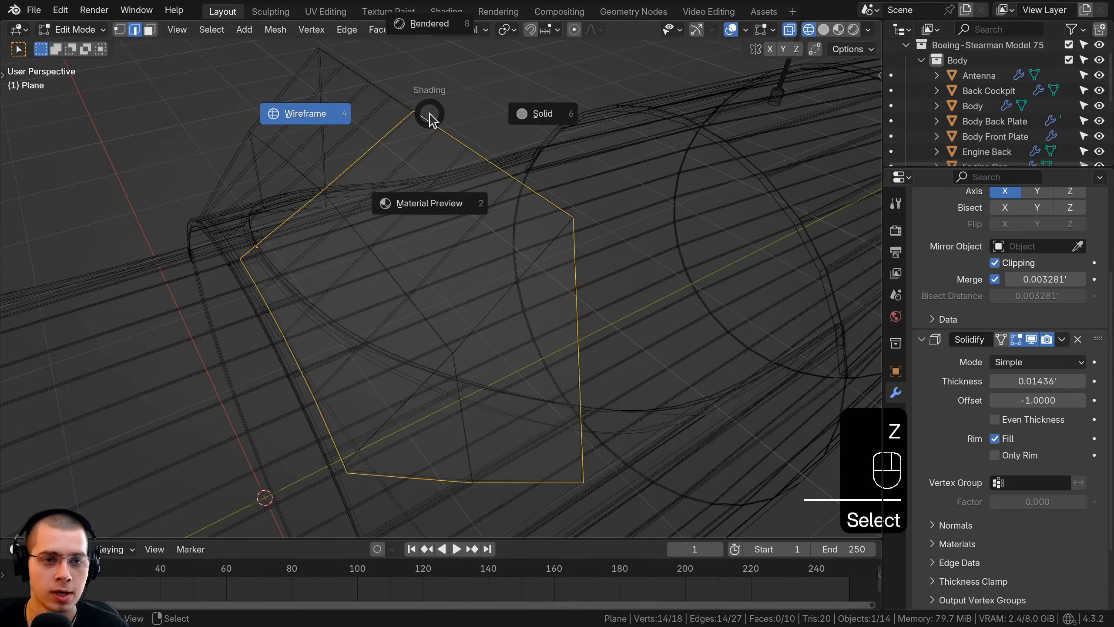
pyautogui.click(649, 103)
# Add the crease edges between the front and side panels to the selection and check it in wireframe.
pyautogui.moveTo(588, 281); pyautogui.dragTo(565, 223, button='middle')
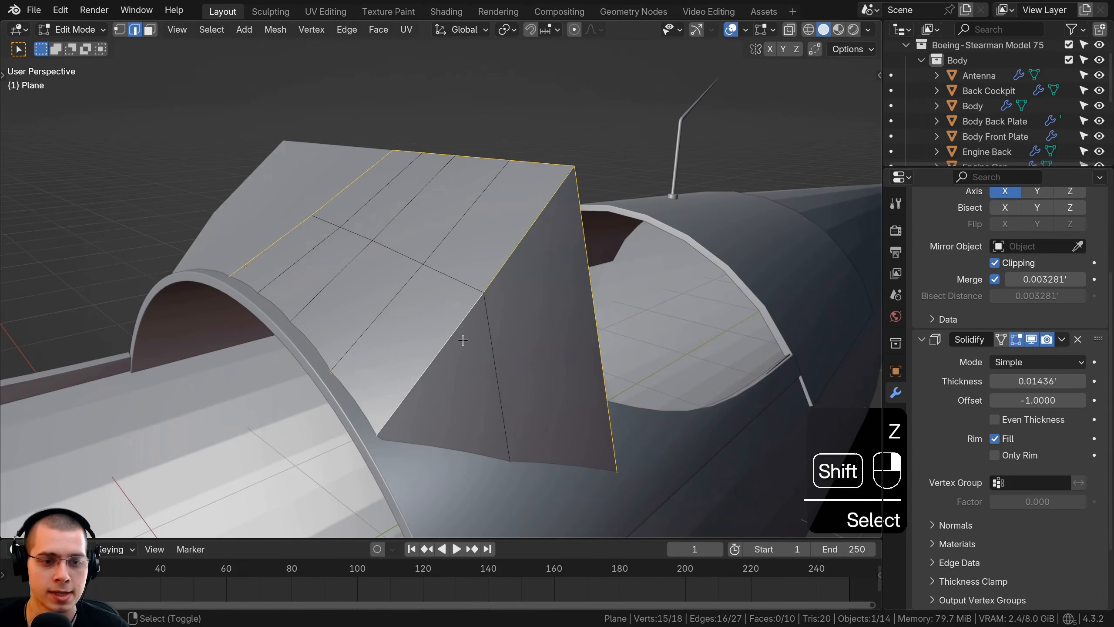
pyautogui.scroll(-1, 463, 341)
pyautogui.press('z')
pyautogui.click(371, 323)
pyautogui.moveTo(368, 398)
pyautogui.mouseDown(button='middle')
pyautogui.moveTo(406, 428)
pyautogui.moveTo(472, 424)
pyautogui.mouseUp(button='middle')
pyautogui.press('z')
pyautogui.click(716, 390)
pyautogui.scroll(1, 494, 210)
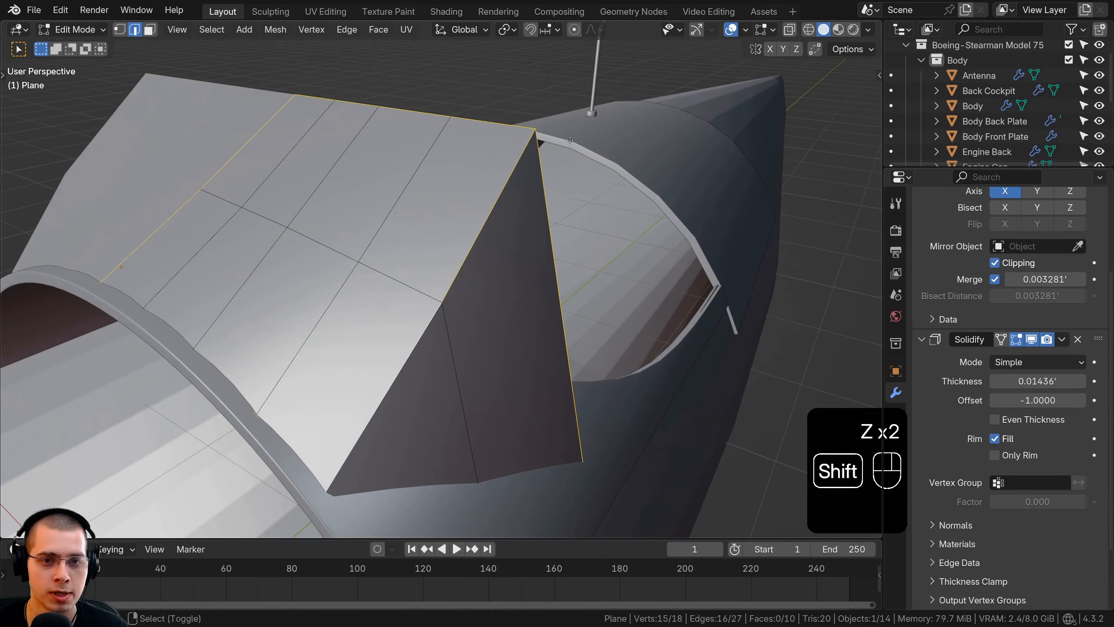
# Duplicate the selected edges in place, separate them into their own object and select that object.
pyautogui.hotkey('shift', 'd')
pyautogui.rightClick(513, 155)
pyautogui.press('p')
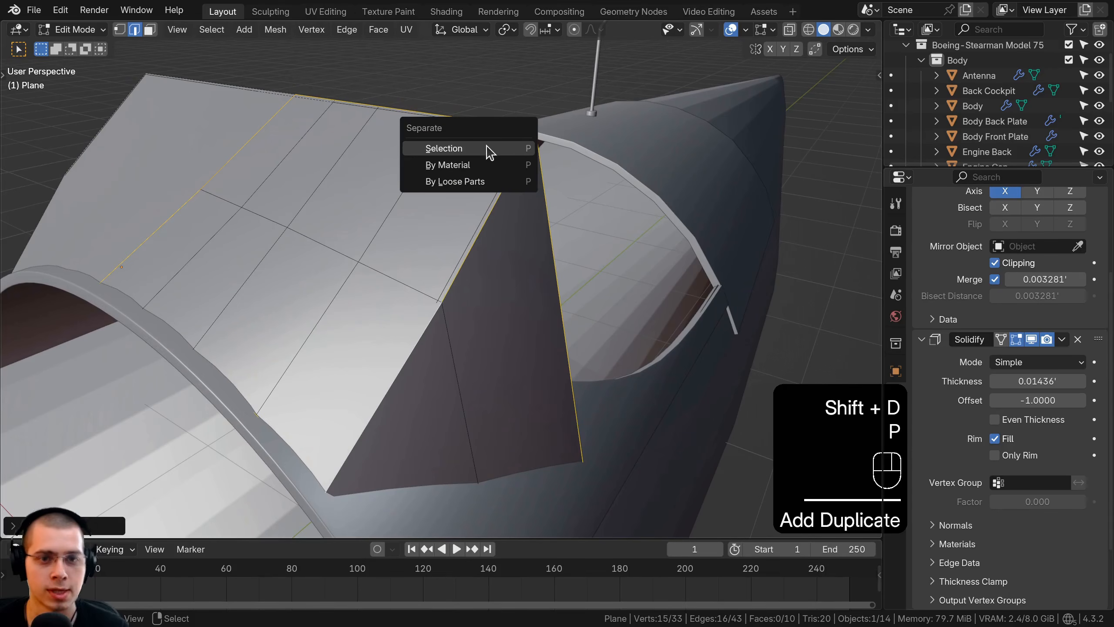
pyautogui.click(491, 151)
pyautogui.press('Tab')
pyautogui.click(526, 147)
pyautogui.click(525, 151)
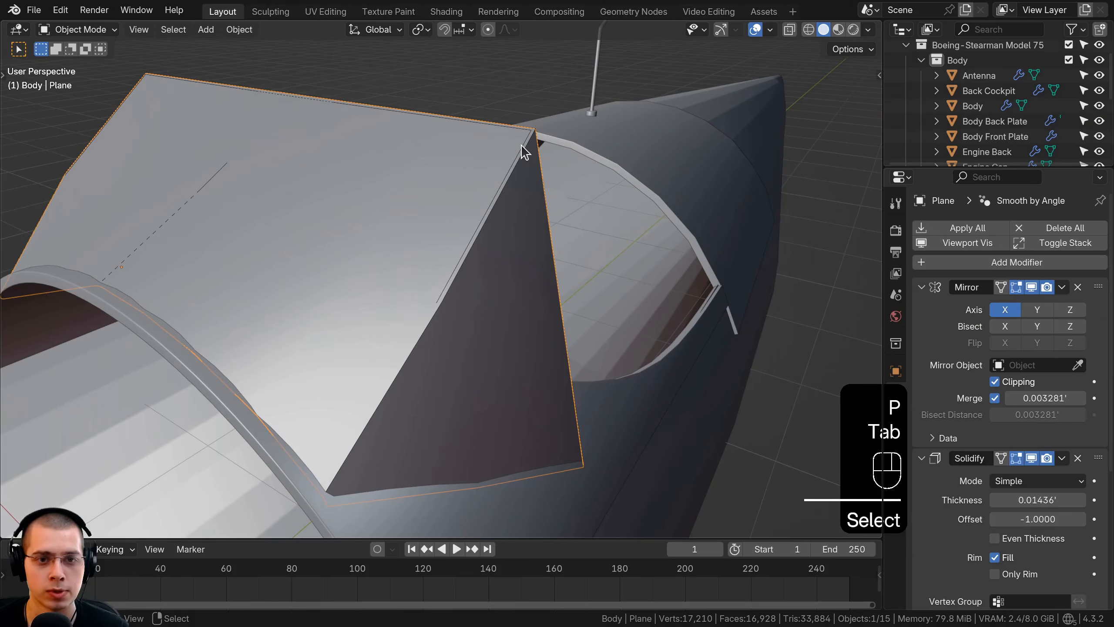
pyautogui.click(522, 145)
pyautogui.press('g')
pyautogui.rightClick(635, 129)
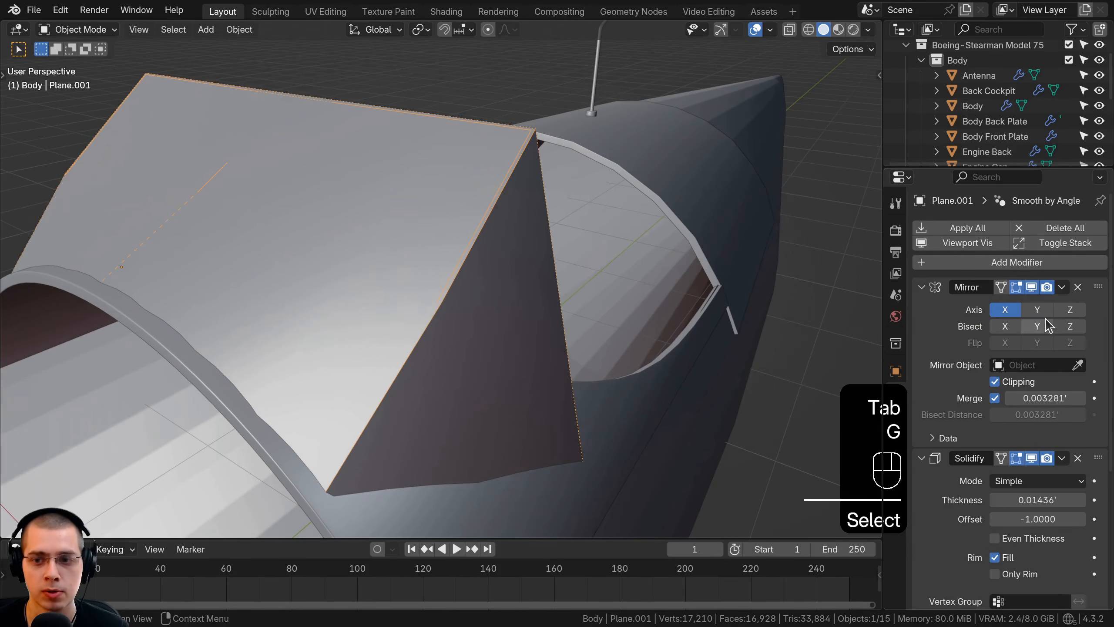
# Remove the Solidify and Smooth by Angle modifiers from the separated frame edges, keeping only Mirror.
pyautogui.scroll(-5, 1049, 364)
pyautogui.click(1078, 270)
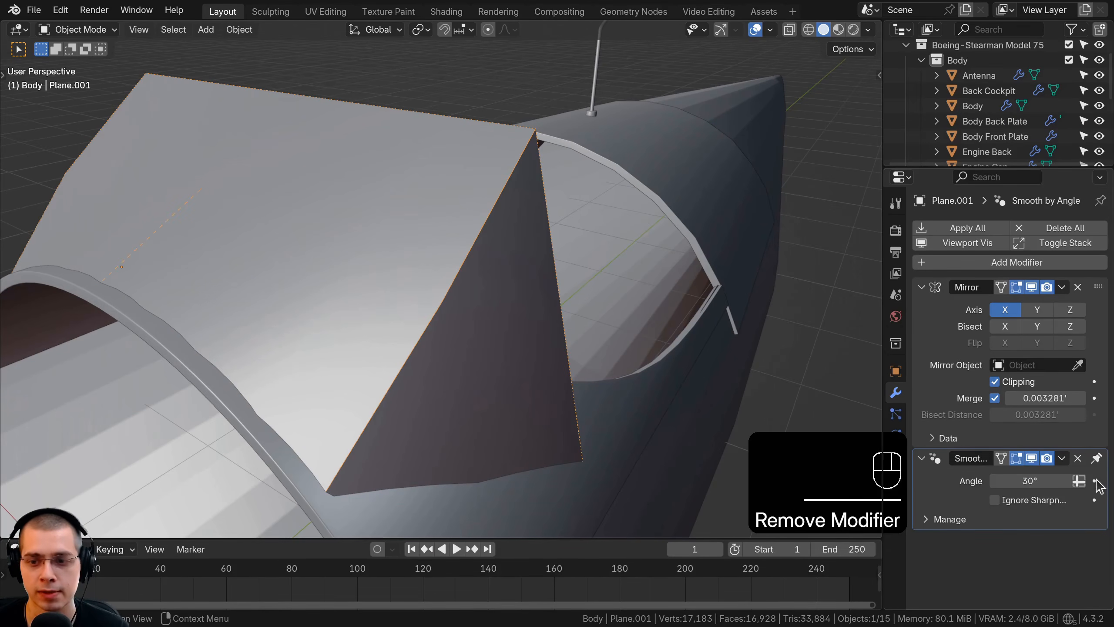
pyautogui.click(1078, 459)
pyautogui.keyDown('shift'); pyautogui.moveTo(536, 315); pyautogui.dragTo(543, 336, button='middle'); pyautogui.keyUp('shift')
pyautogui.moveTo(482, 291); pyautogui.dragTo(548, 298, button='middle')
pyautogui.press('Tab')
pyautogui.moveTo(516, 142); pyautogui.dragTo(641, 295, button='middle')
pyautogui.press('Tab')
# Add a Skin modifier to the separated windshield frame edges.
pyautogui.click(970, 263)
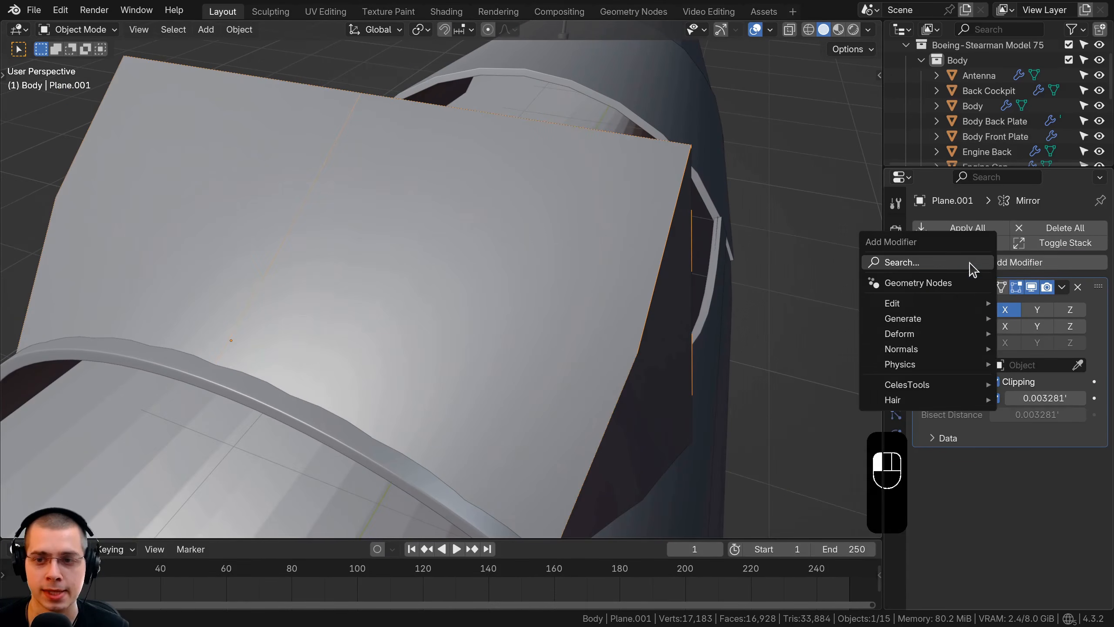
pyautogui.write('skim')
pyautogui.click(831, 292)
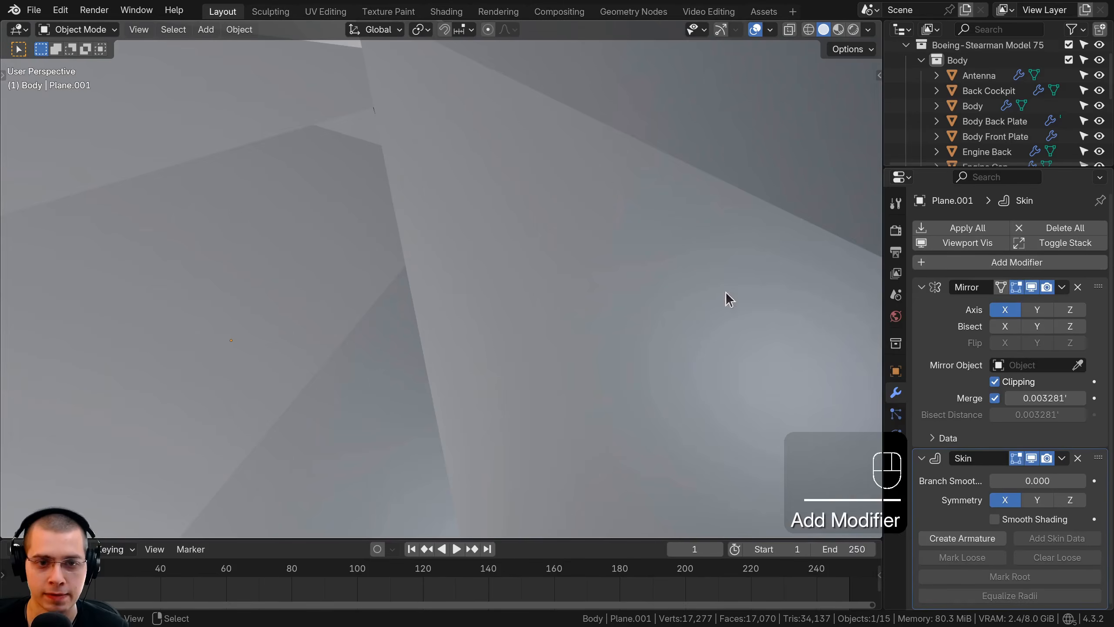
# Shrink the skin radius of all frame vertices until the edges form a thin frame around the windshield.
pyautogui.moveTo(727, 292)
pyautogui.mouseDown(button='middle')
pyautogui.moveTo(642, 291)
pyautogui.moveTo(598, 237)
pyautogui.mouseUp(button='middle')
pyautogui.press('z')
pyautogui.press('Tab')
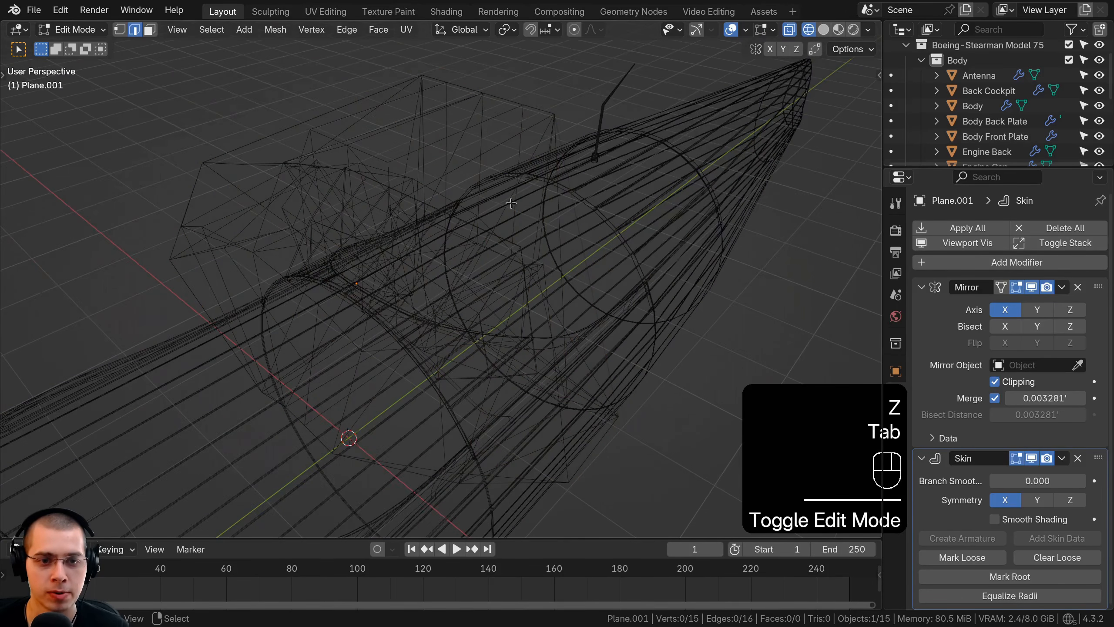
pyautogui.press('a')
pyautogui.press('a')
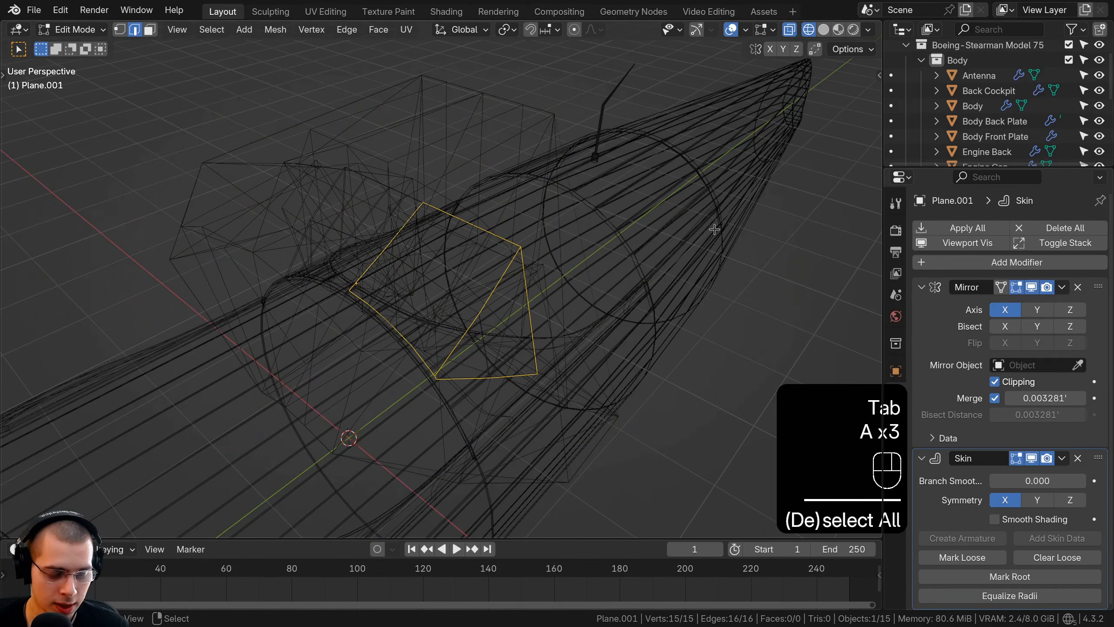
pyautogui.hotkey('ctrl', 'a')
pyautogui.hotkey('ctrl', 'a')
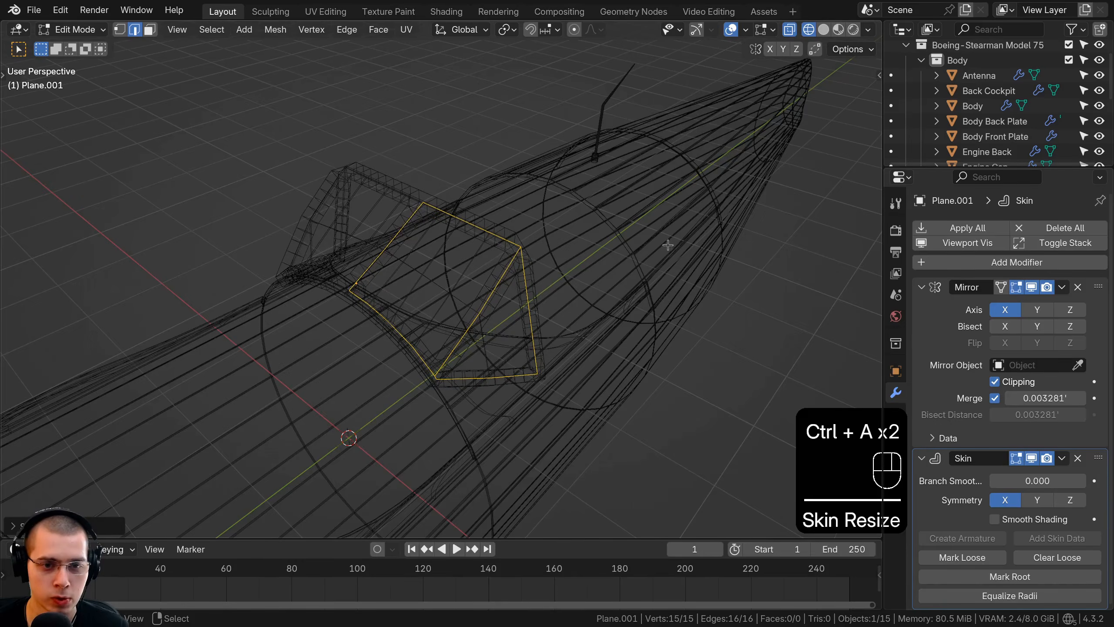
pyautogui.press('z')
pyautogui.scroll(3, 587, 274)
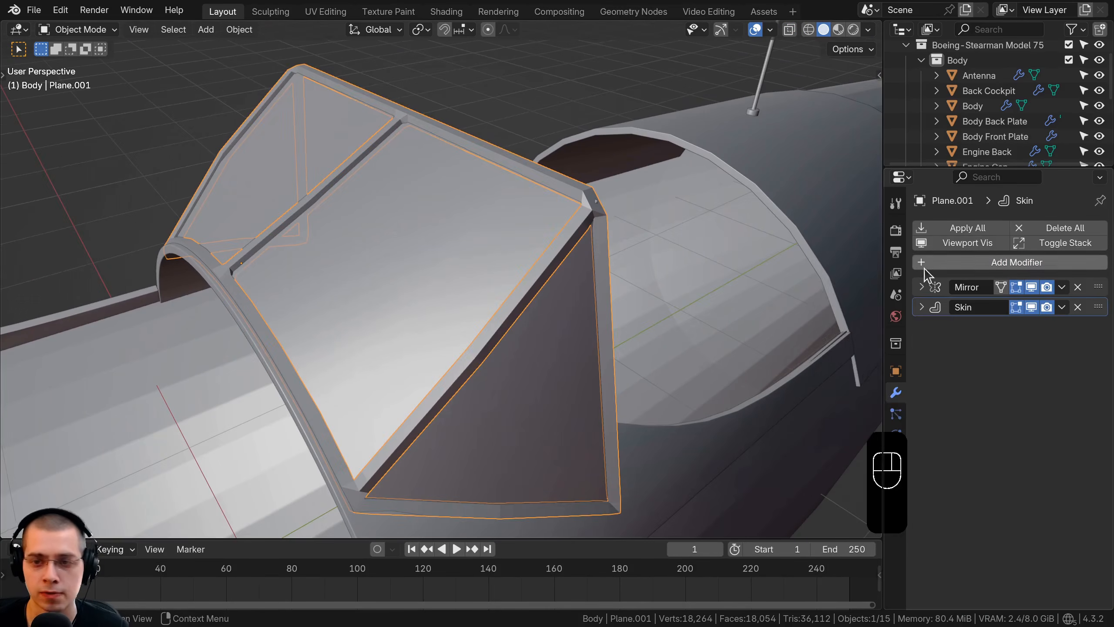
# Add a Subdivision Surface modifier to the windshield frame to round its bars.
pyautogui.click(922, 260)
pyautogui.write('sub')
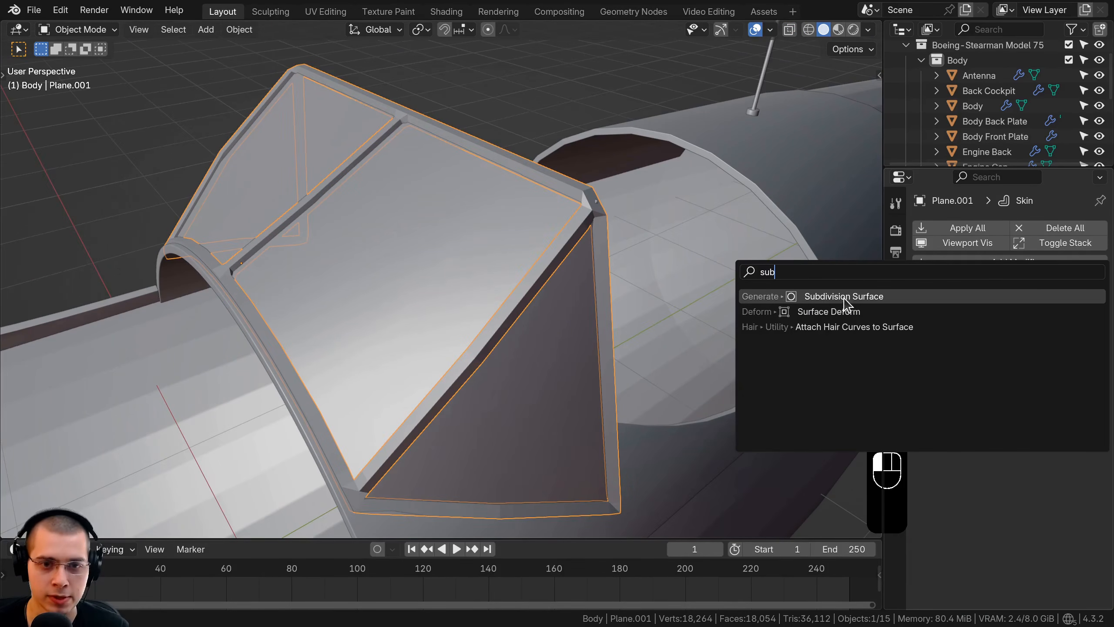
pyautogui.click(847, 296)
pyautogui.moveTo(597, 290); pyautogui.dragTo(635, 276, button='middle')
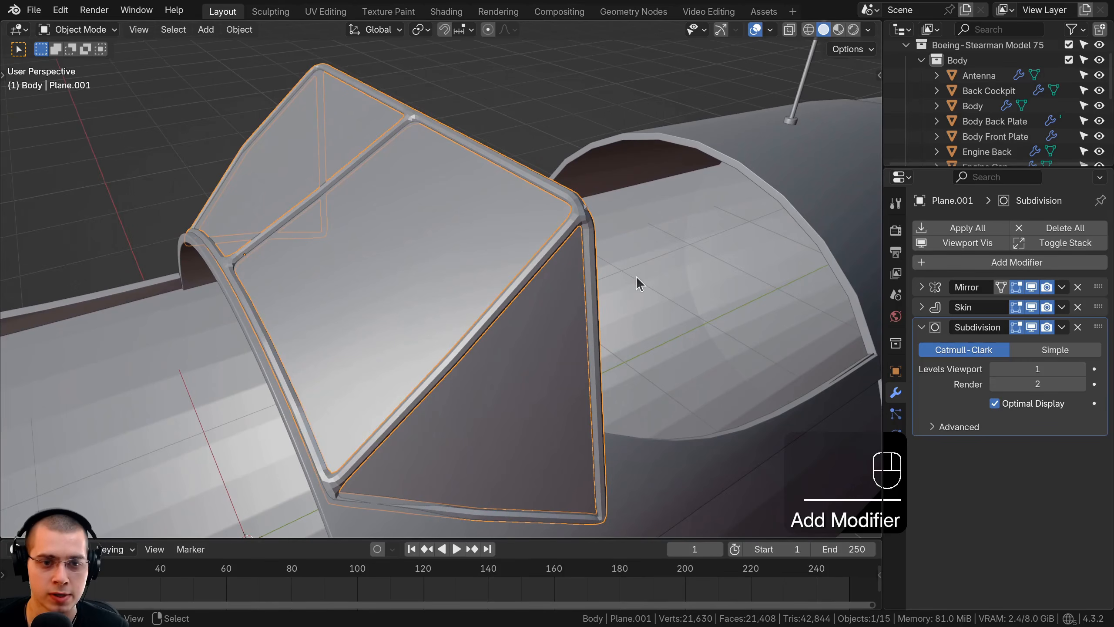
# Enable smooth shading in the windshield frame's Skin modifier.
pyautogui.click(921, 307)
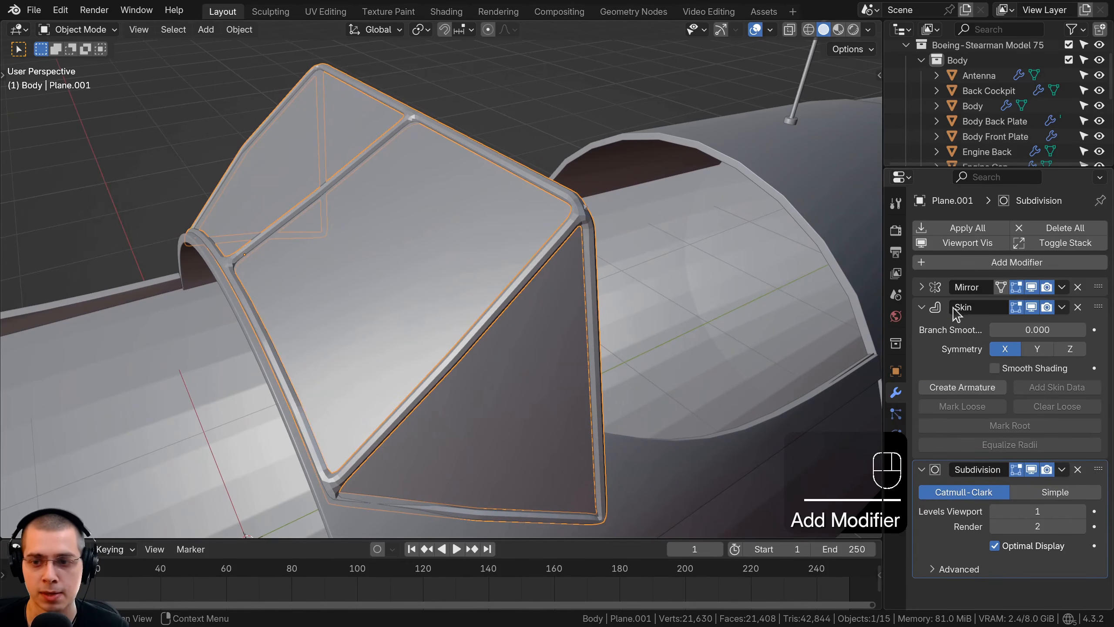
pyautogui.click(995, 369)
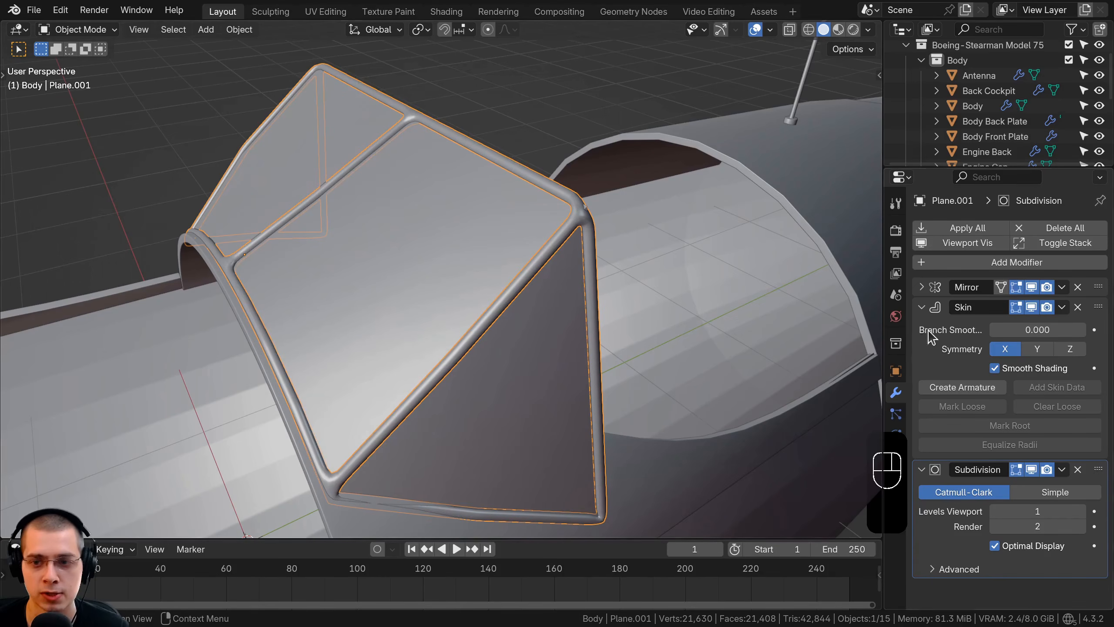
pyautogui.click(922, 307)
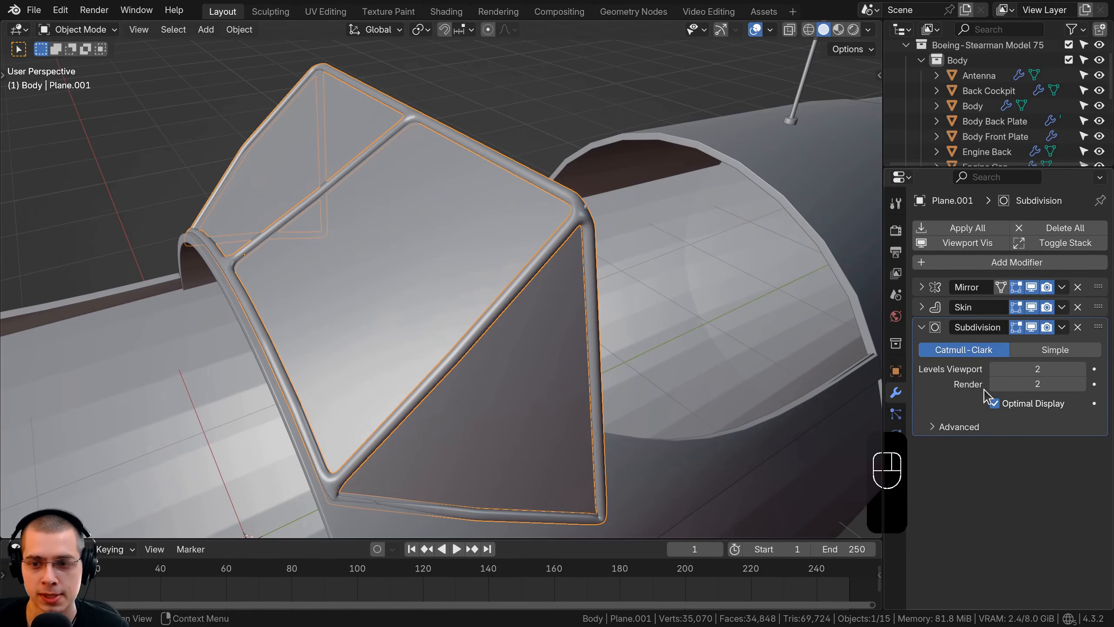
# Slightly enlarge the skin radius of all frame vertices and set the Subdivision modifier's viewport and render levels to 2.
pyautogui.moveTo(466, 307); pyautogui.dragTo(553, 294, button='middle')
pyautogui.press('Tab')
pyautogui.press('a')
pyautogui.press('a')
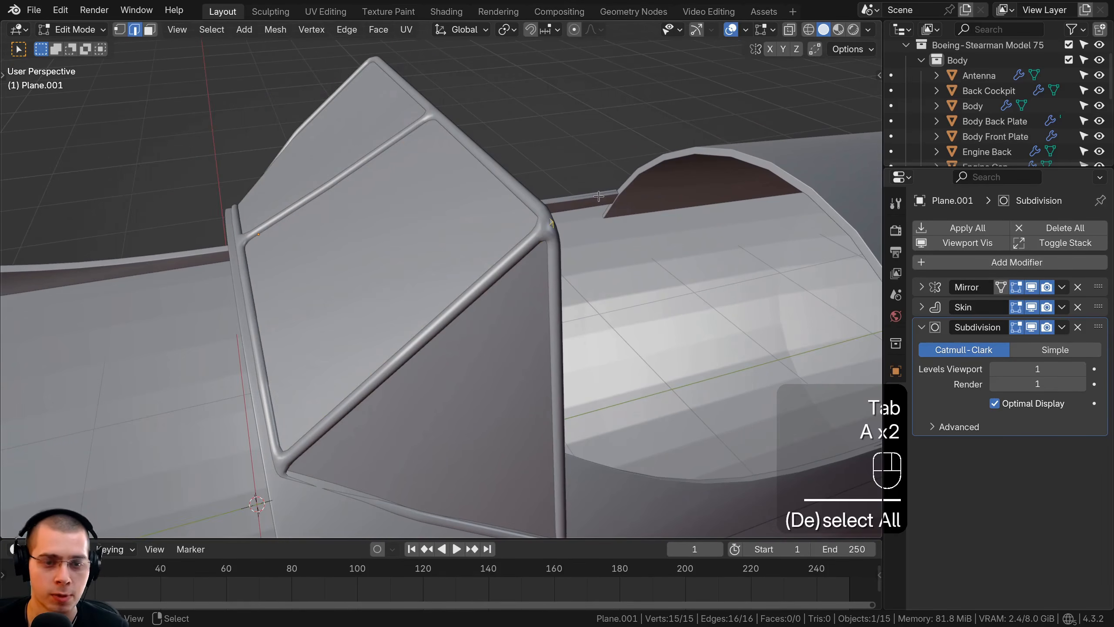
pyautogui.hotkey('ctrl', 'a')
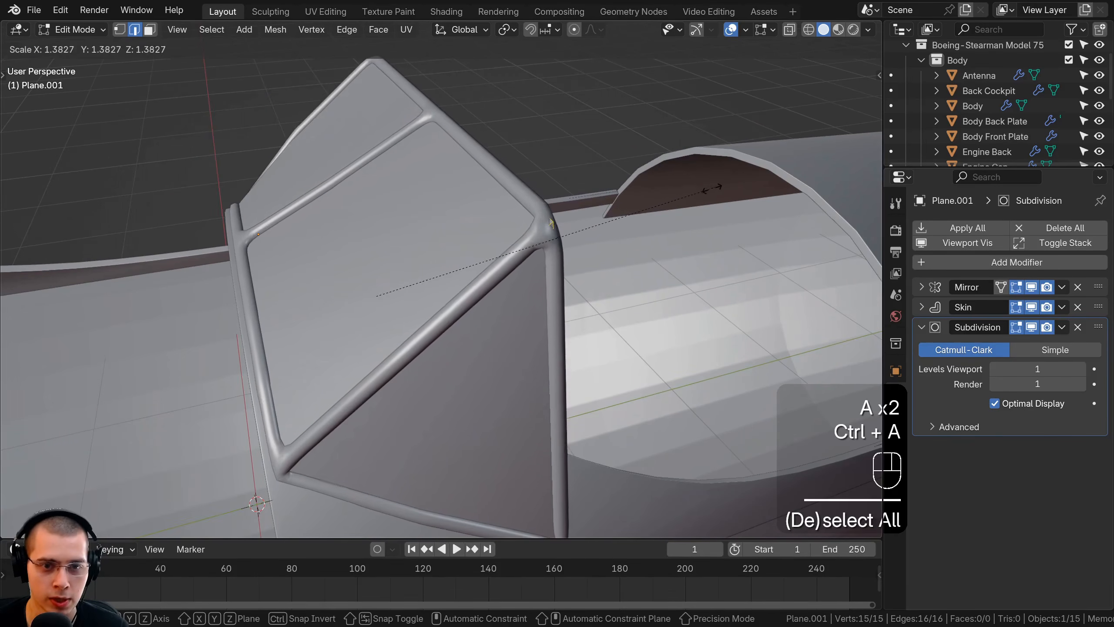
pyautogui.click(633, 222)
pyautogui.keyDown('shift'); pyautogui.moveTo(632, 222); pyautogui.dragTo(649, 154, button='middle'); pyautogui.keyUp('shift')
pyautogui.moveTo(650, 154); pyautogui.dragTo(667, 112, button='middle')
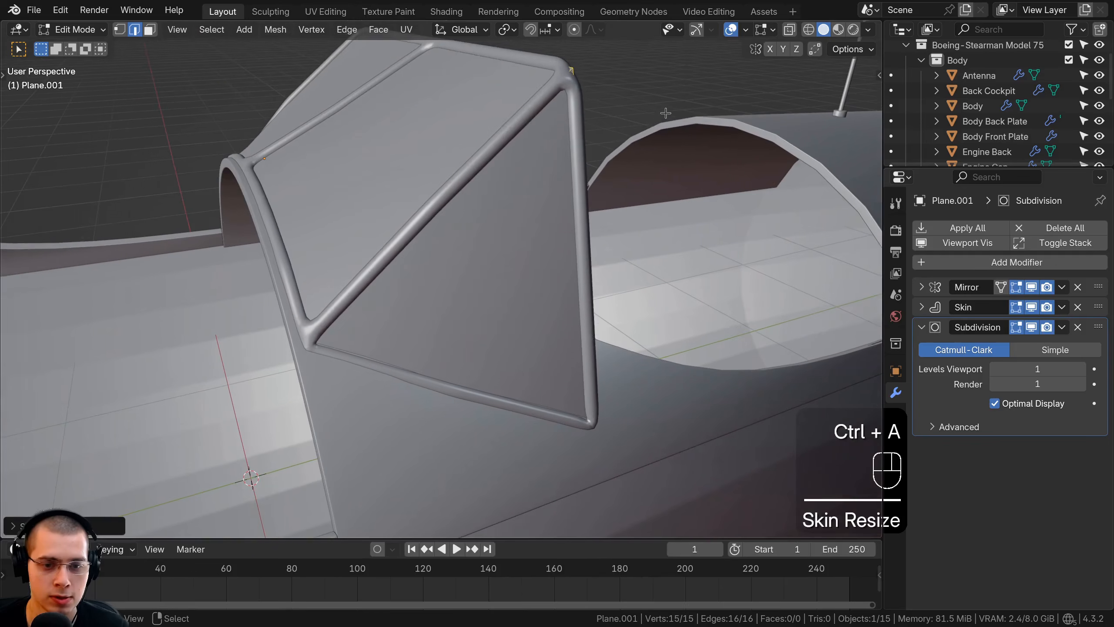
pyautogui.hotkey('ctrl', 'a')
pyautogui.click(667, 153)
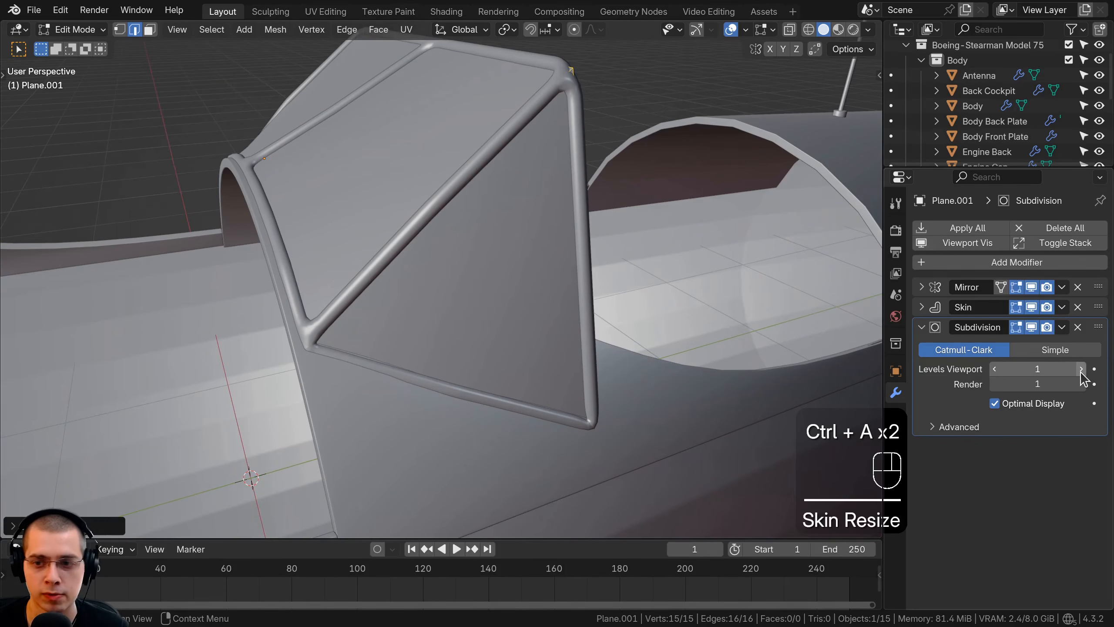
pyautogui.scroll(3, 457, 286)
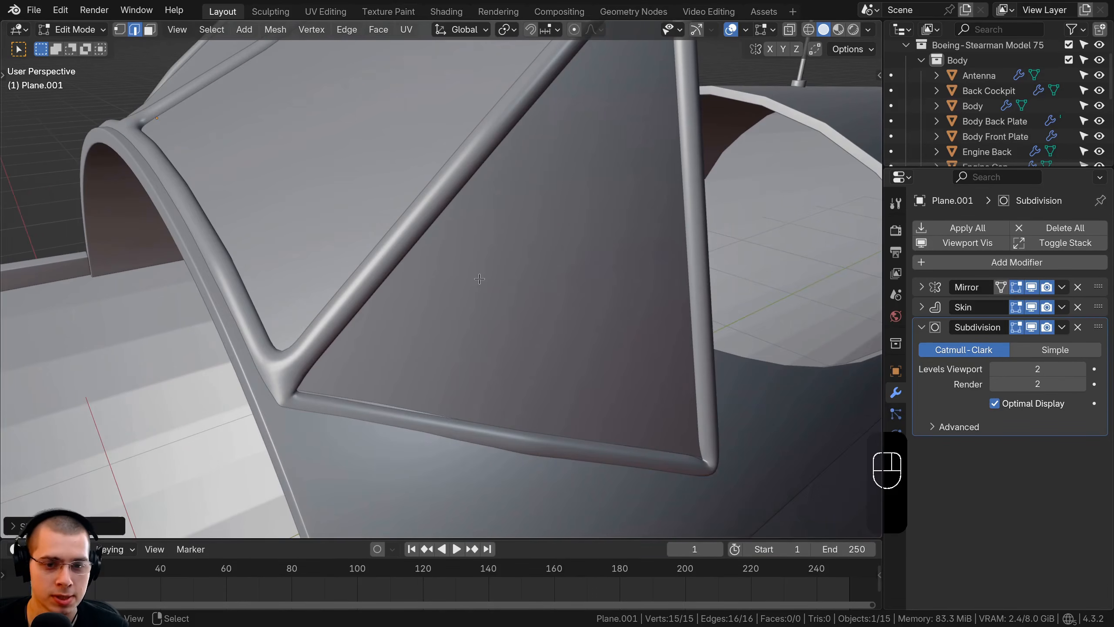
# Slide the extra vertex at the frame's lower front corner along its edge onto the neighbouring corner vertex.
pyautogui.scroll(-2, 479, 279)
pyautogui.moveTo(479, 278); pyautogui.dragTo(439, 285, button='middle')
pyautogui.press('1')
pyautogui.press('z')
pyautogui.rightClick(364, 319)
pyautogui.press('z')
pyautogui.press('g')
pyautogui.press('g')
pyautogui.keyDown('shift'); pyautogui.moveTo(363, 319); pyautogui.dragTo(452, 267, button='middle'); pyautogui.keyUp('shift')
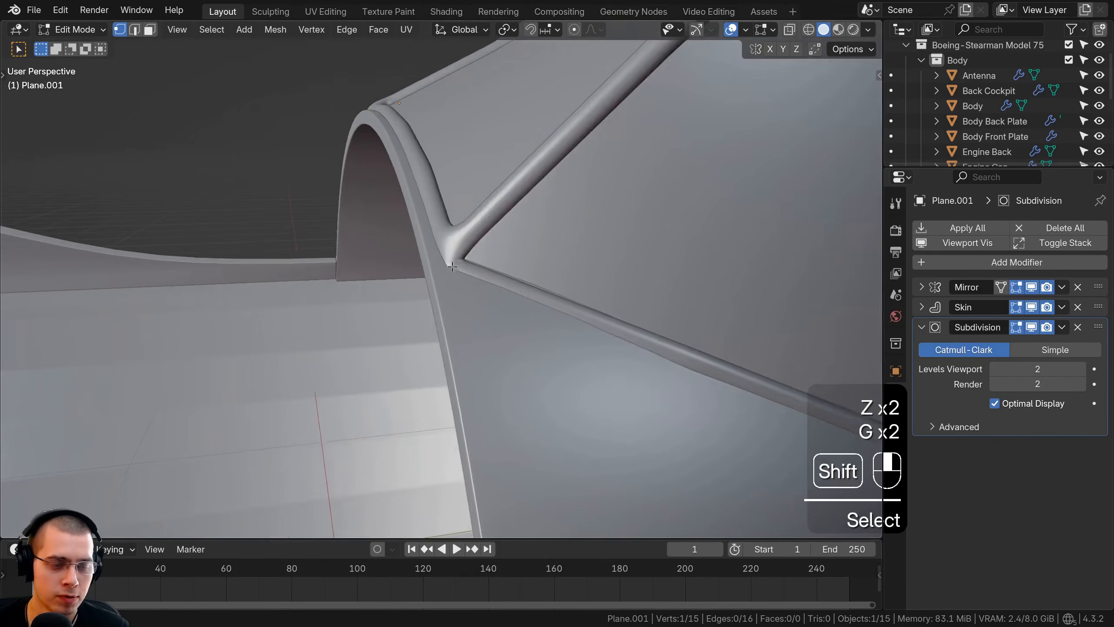
pyautogui.scroll(4, 453, 266)
pyautogui.keyDown('shift'); pyautogui.moveTo(478, 333); pyautogui.dragTo(547, 334, button='middle'); pyautogui.keyUp('shift')
pyautogui.press('z')
pyautogui.click(340, 323)
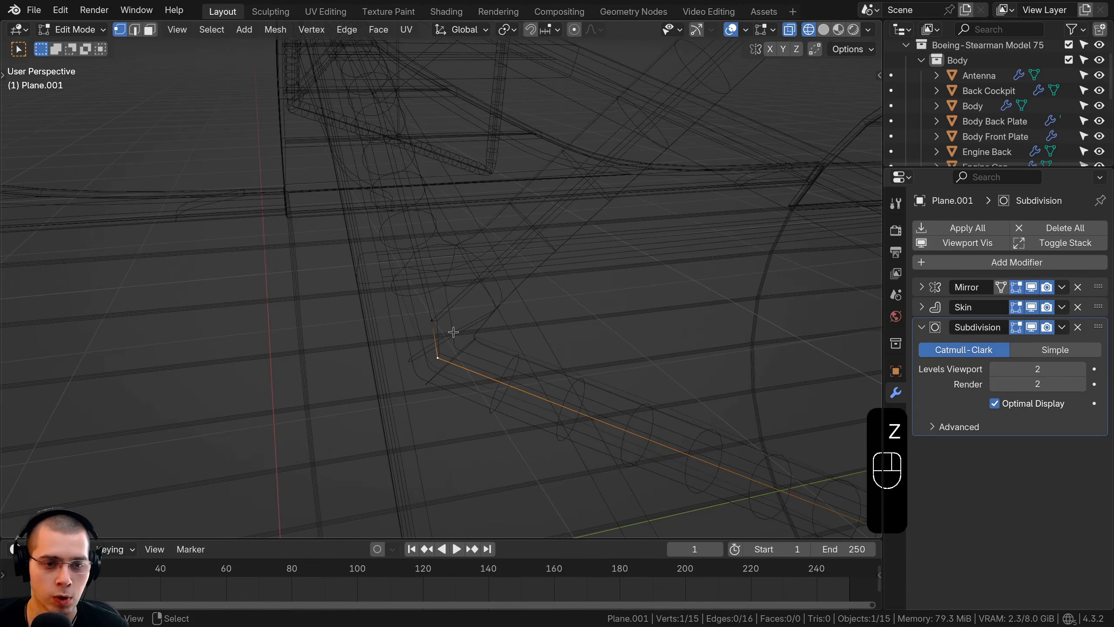
pyautogui.press('g')
pyautogui.press('g')
pyautogui.click(419, 220)
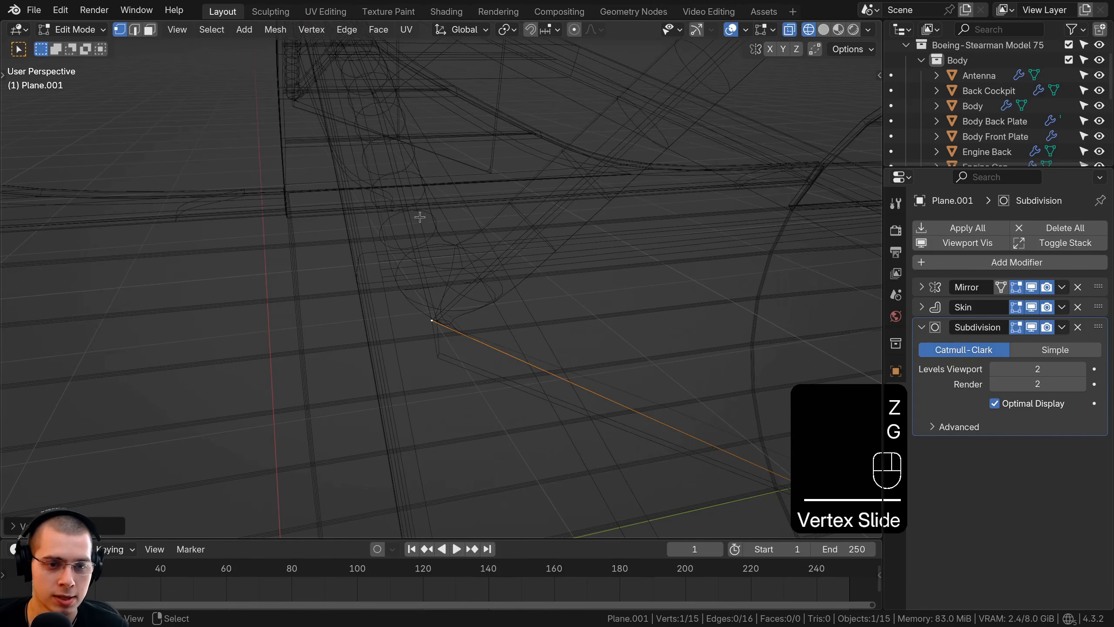
# Merge all frame vertices by distance to weld the overlapping corner vertices, and return to solid shading.
pyautogui.press('a')
pyautogui.press('a')
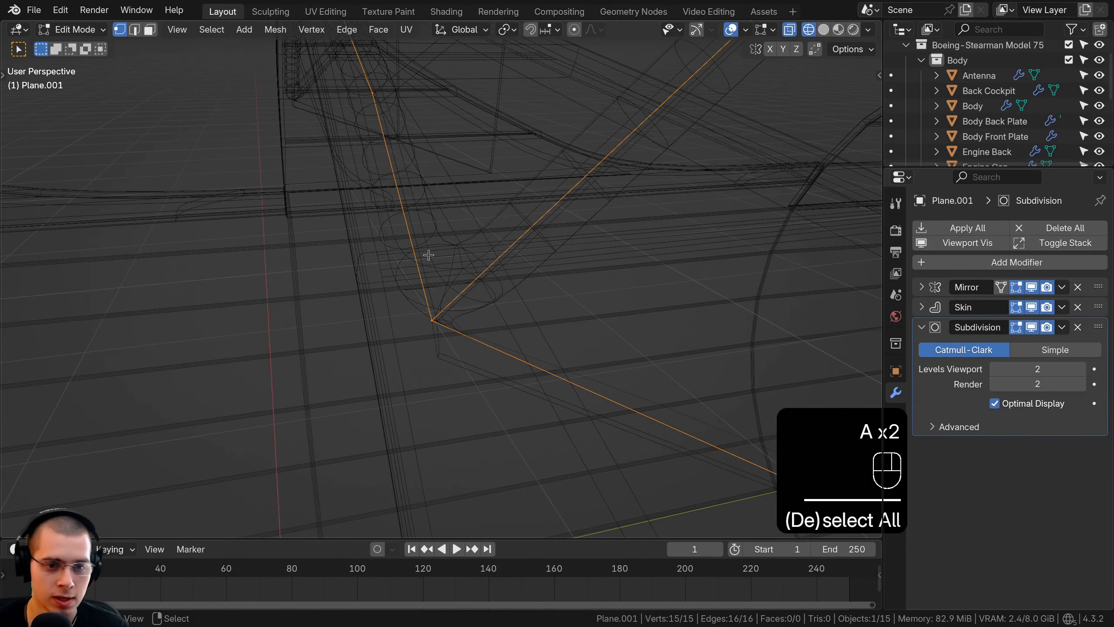
pyautogui.press('m')
pyautogui.click(419, 257)
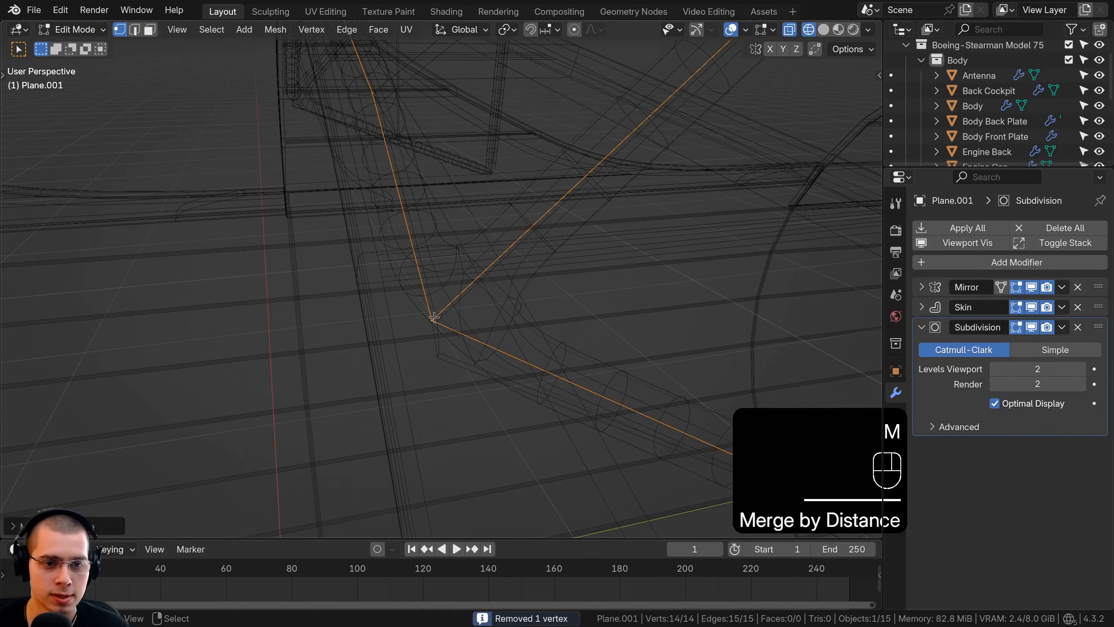
pyautogui.press('z')
pyautogui.click(528, 309)
pyautogui.press('g')
pyautogui.rightClick(522, 304)
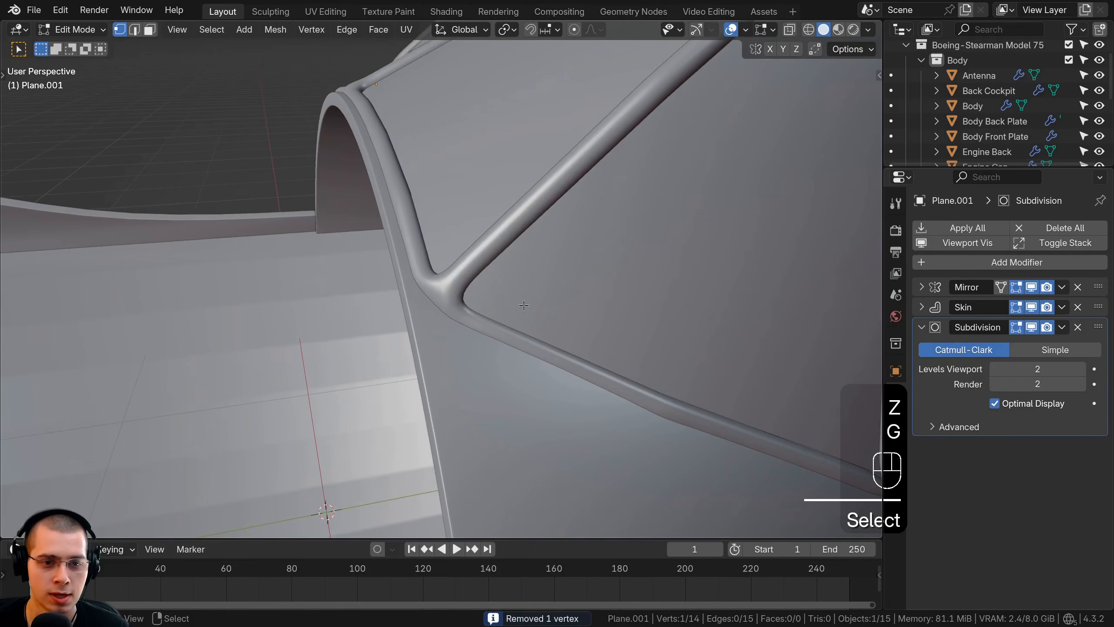
# Add a loop cut to the frame's rear vertical bar and slide the new vertex up close to the upper corner.
pyautogui.scroll(-5, 522, 305)
pyautogui.moveTo(522, 304); pyautogui.dragTo(475, 306, button='middle')
pyautogui.scroll(3, 475, 306)
pyautogui.moveTo(605, 215)
pyautogui.mouseDown(button='middle')
pyautogui.moveTo(565, 258)
pyautogui.moveTo(501, 248)
pyautogui.moveTo(541, 255)
pyautogui.mouseUp(button='middle')
pyautogui.press('g')
pyautogui.rightClick(501, 248)
pyautogui.scroll(-4, 492, 343)
pyautogui.moveTo(487, 388)
pyautogui.mouseDown(button='middle')
pyautogui.moveTo(435, 374)
pyautogui.moveTo(497, 367)
pyautogui.mouseUp(button='middle')
pyautogui.hotkey('shift', 'z')
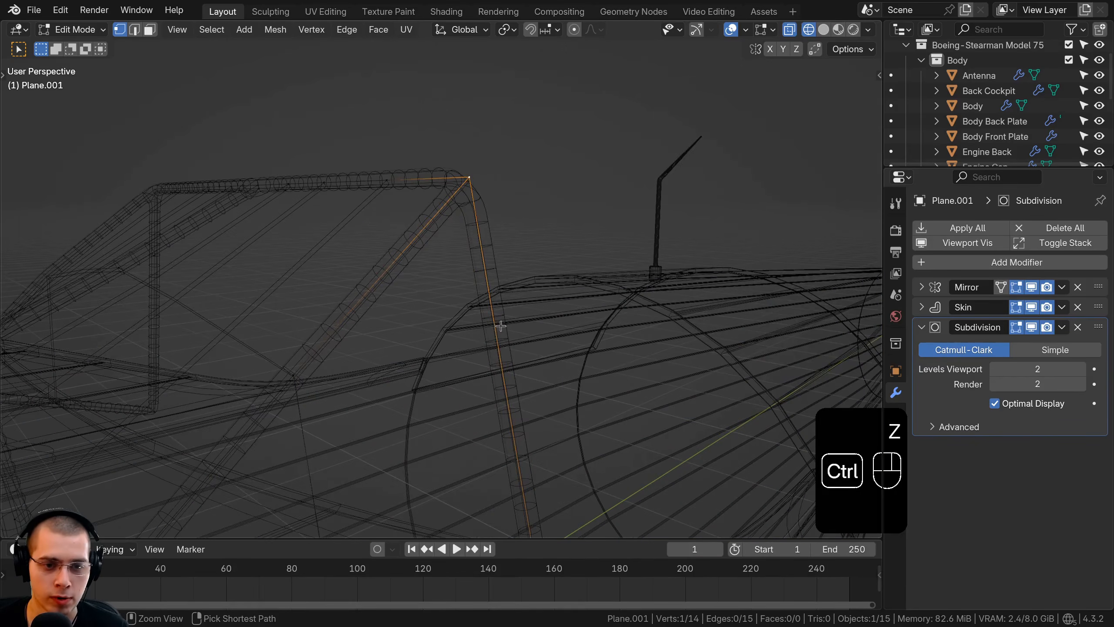
pyautogui.hotkey('ctrl', 'r')
pyautogui.click(497, 391)
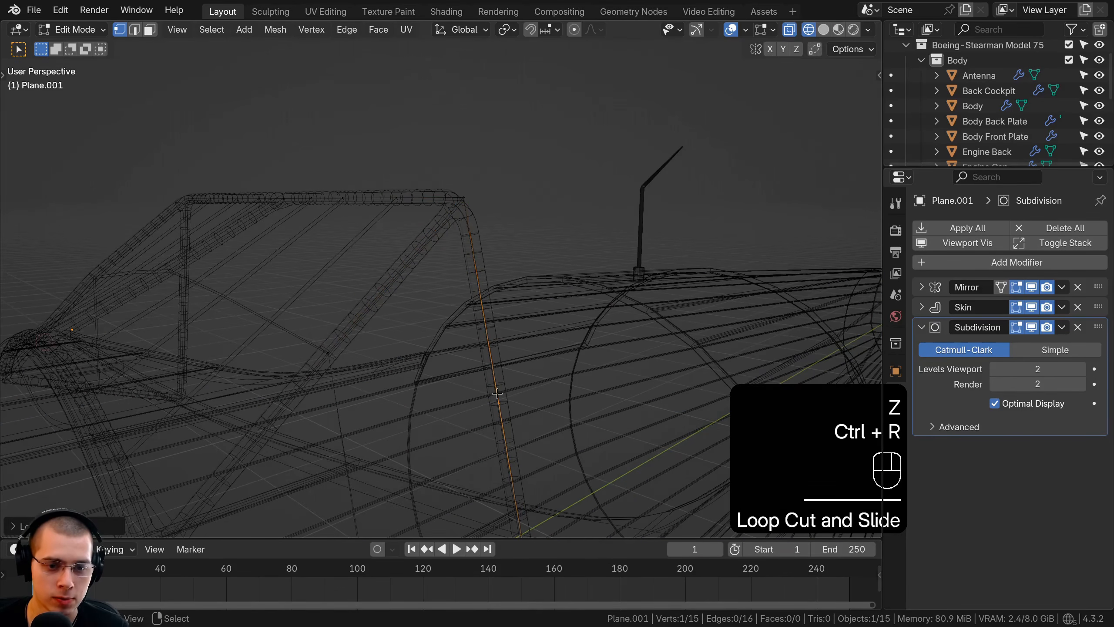
pyautogui.press('g')
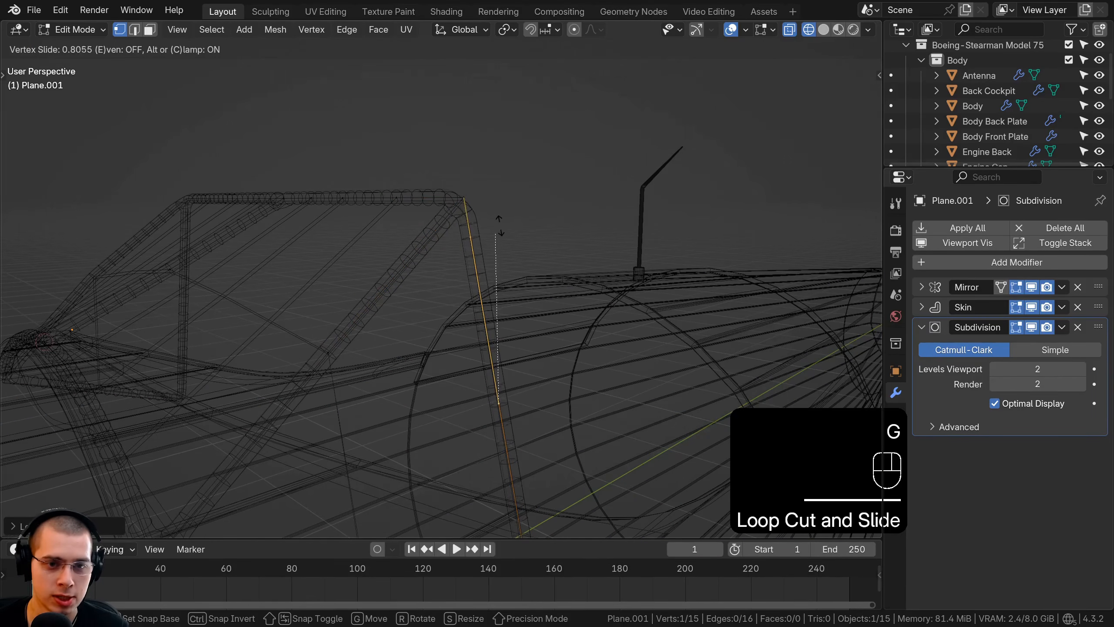
pyautogui.click(497, 206)
# In solid shading, move the vertex by the frame's upper rear corner to clean up the joint between the bars.
pyautogui.keyDown('shift'); pyautogui.moveTo(498, 231); pyautogui.dragTo(627, 241, button='middle'); pyautogui.keyUp('shift')
pyautogui.press('z')
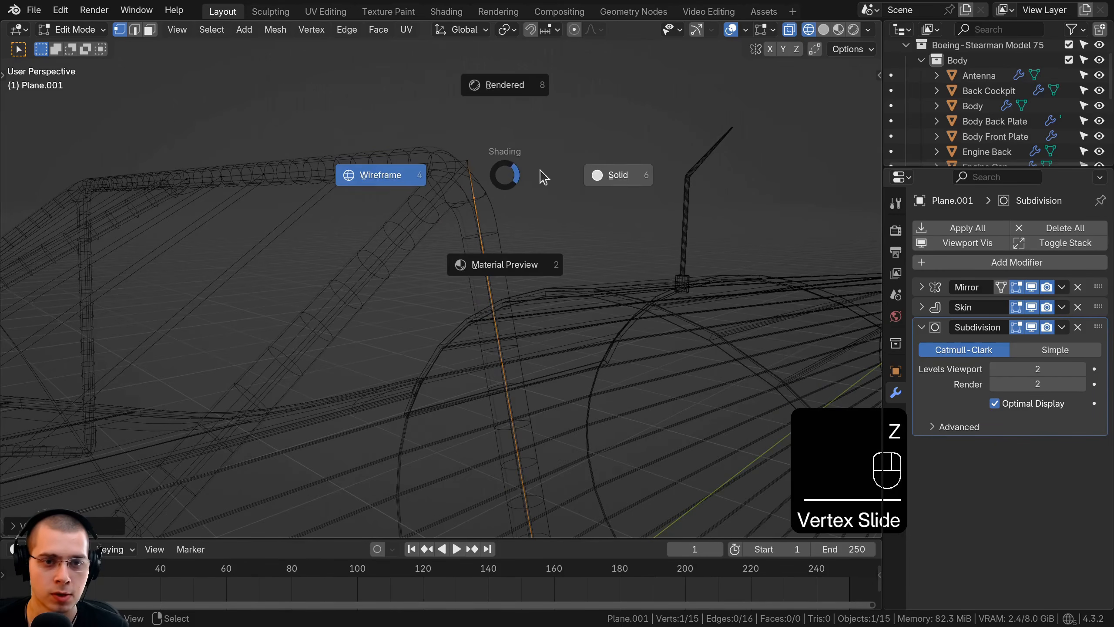
pyautogui.click(612, 174)
pyautogui.scroll(2, 700, 202)
pyautogui.press('g')
pyautogui.rightClick(548, 209)
pyautogui.scroll(-1, 547, 209)
pyautogui.press('g')
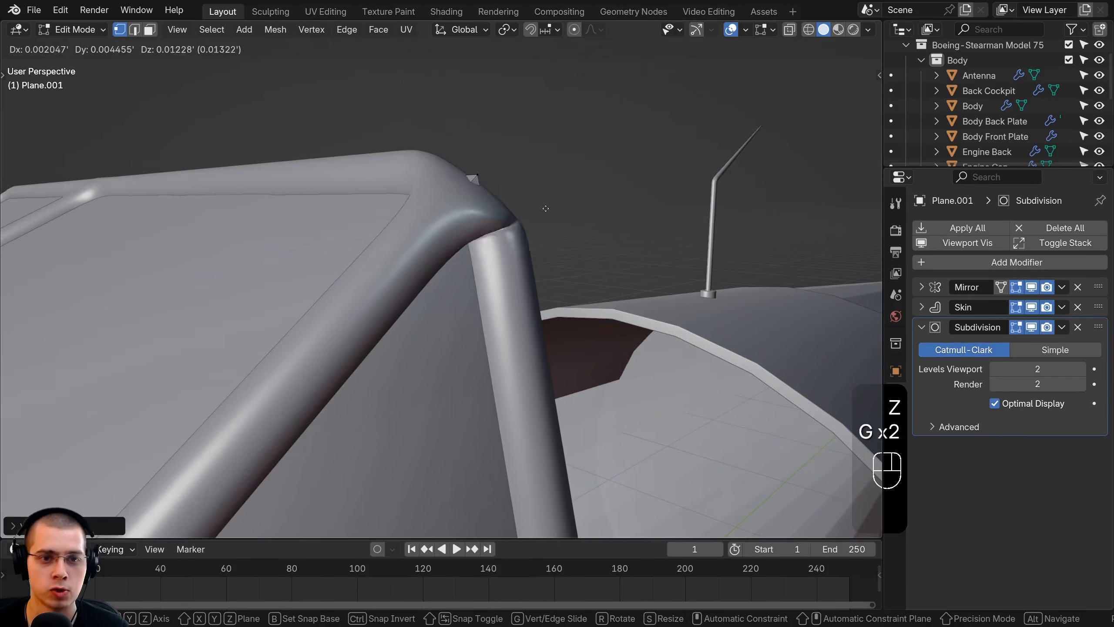
pyautogui.click(526, 196)
pyautogui.moveTo(526, 196); pyautogui.dragTo(684, 199, button='middle')
pyautogui.press('g')
pyautogui.click(372, 222)
pyautogui.press('g')
pyautogui.click(621, 193)
pyautogui.press('g')
pyautogui.click(702, 221)
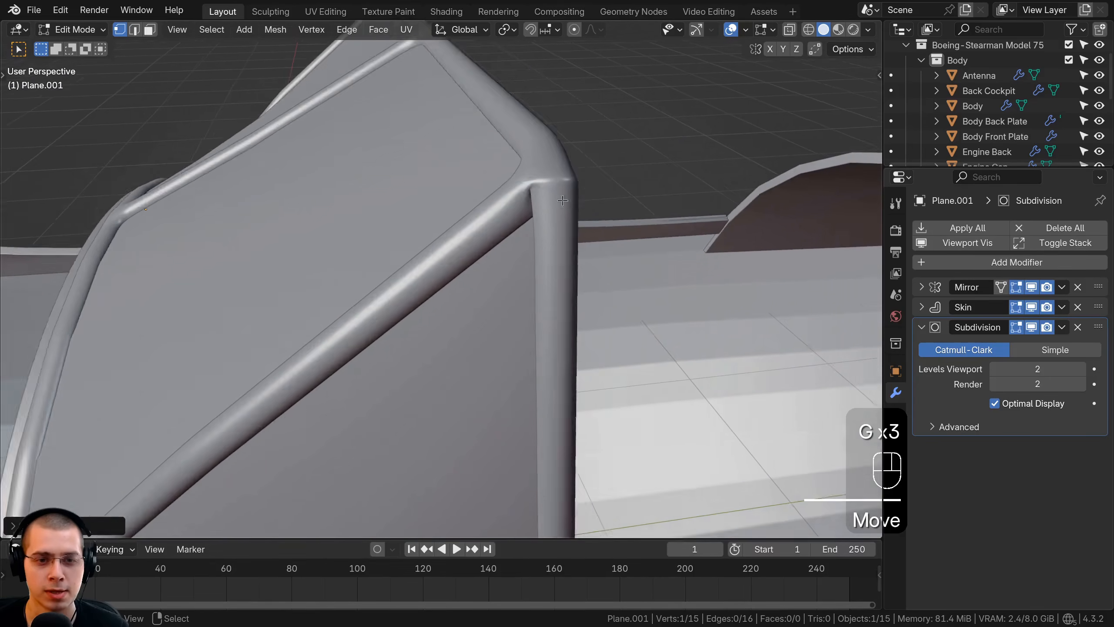
# Fine-tune the upper rear corner vertex with small moves until the three bars blend smoothly.
pyautogui.scroll(1, 562, 200)
pyautogui.press('g')
pyautogui.keyDown('shift'); pyautogui.click(581, 184); pyautogui.keyUp('shift')
pyautogui.moveTo(581, 184); pyautogui.dragTo(528, 174, button='middle')
pyautogui.press('g')
pyautogui.keyDown('shift'); pyautogui.click(629, 217); pyautogui.keyUp('shift')
pyautogui.press('g')
pyautogui.keyDown('shift'); pyautogui.click(627, 214); pyautogui.keyUp('shift')
pyautogui.press('g')
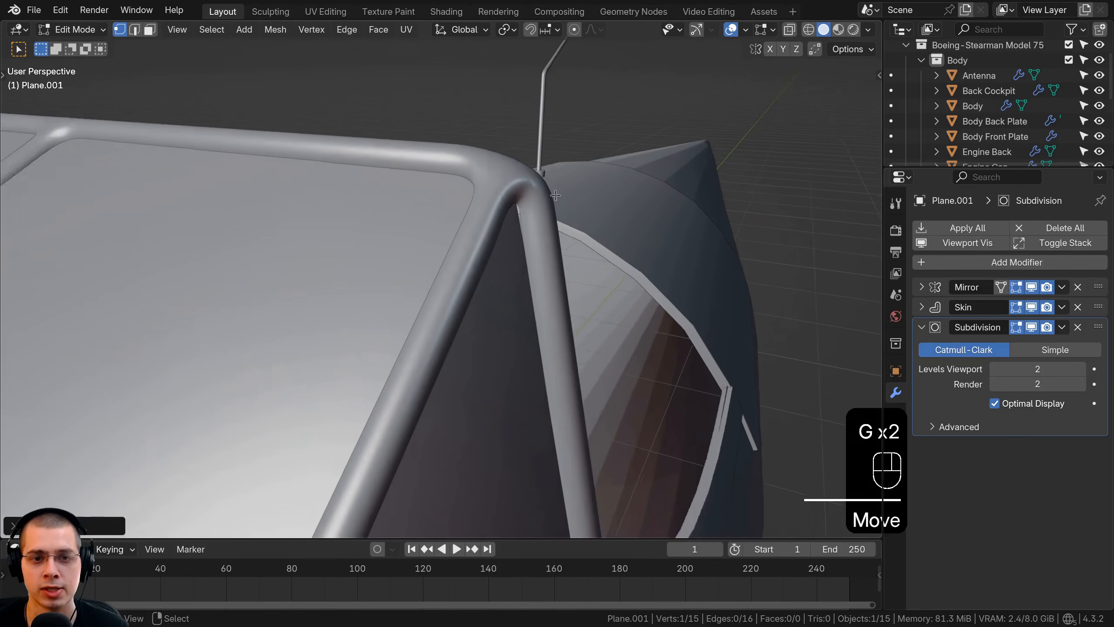
pyautogui.moveTo(522, 176); pyautogui.dragTo(579, 181, button='middle')
pyautogui.press('g')
pyautogui.click(577, 190)
pyautogui.press('g')
pyautogui.click(533, 208)
pyautogui.press('z')
pyautogui.click(478, 167)
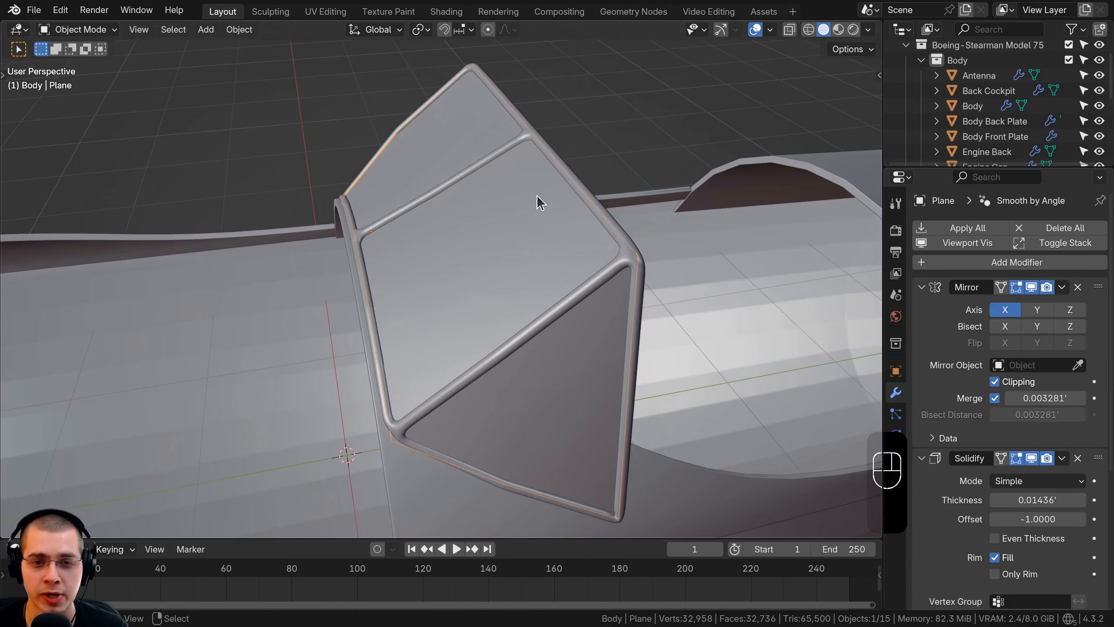
# Rename the windshield glass object to "Back Window".
pyautogui.press('g')
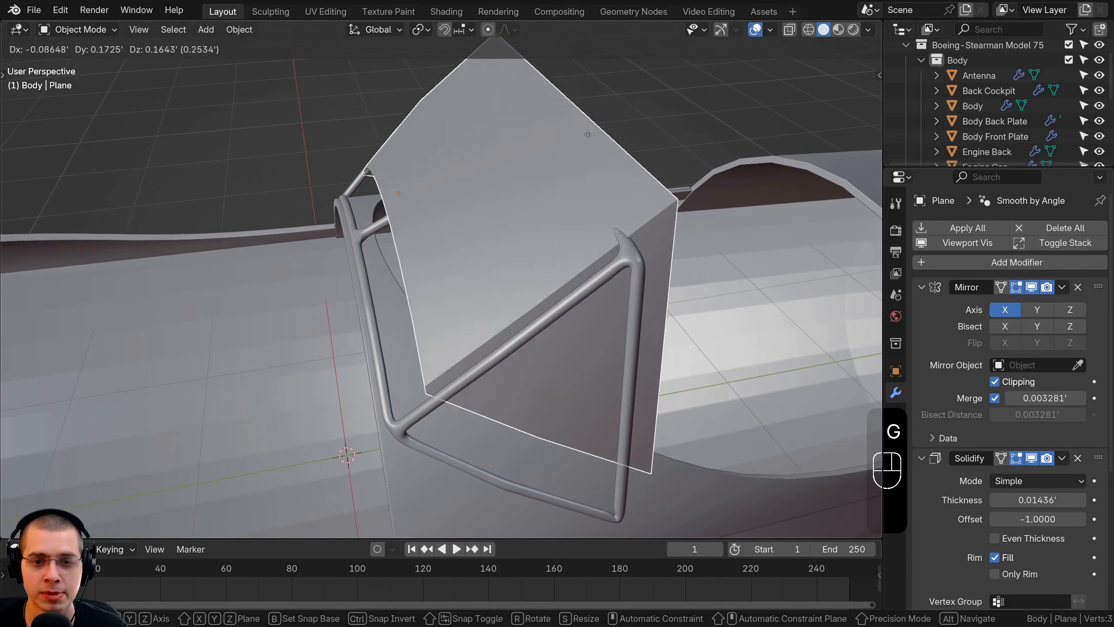
pyautogui.rightClick(586, 141)
pyautogui.press('F2')
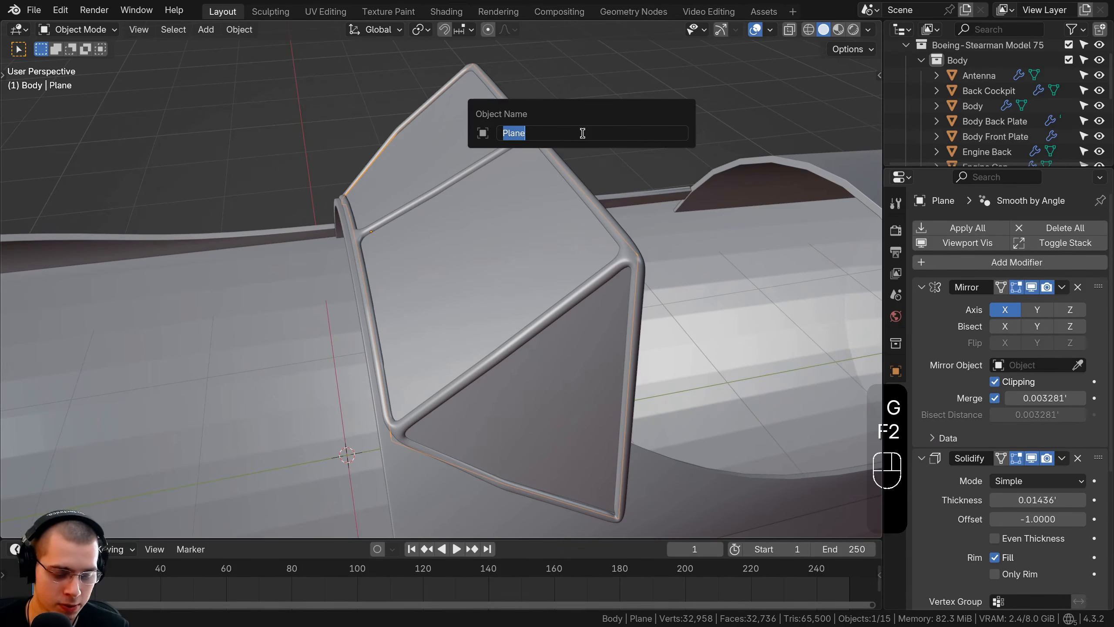
pyautogui.write('Back Win')
pyautogui.write('dow')
pyautogui.press('Return')
# Rename the windshield's frame object to "Back Window Frame".
pyautogui.click(570, 161)
pyautogui.press('F2')
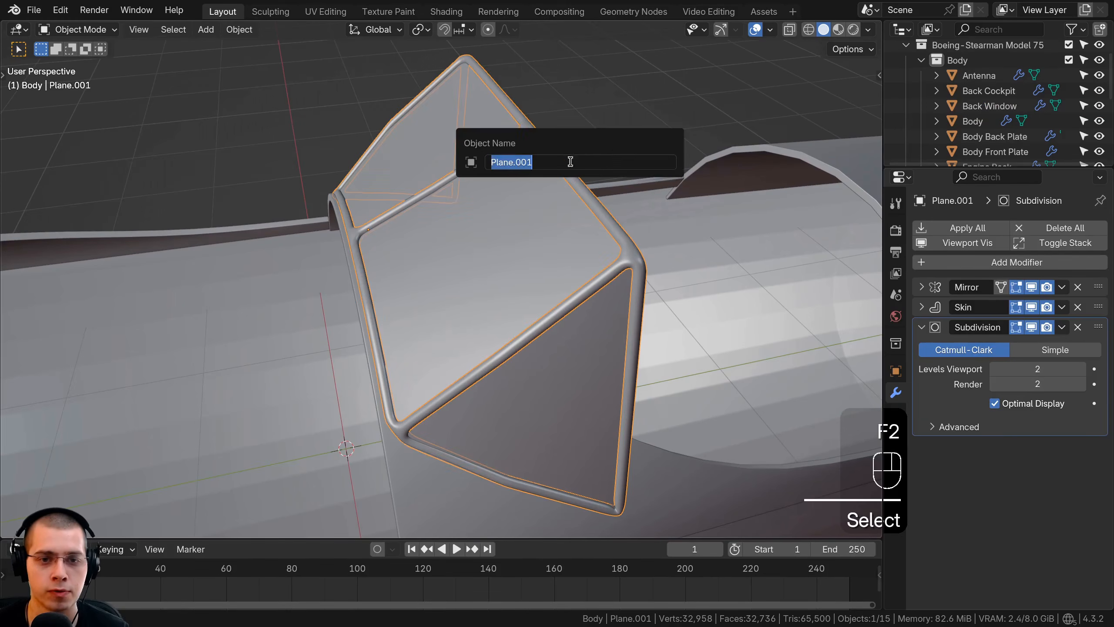
pyautogui.write('Back Window Frame')
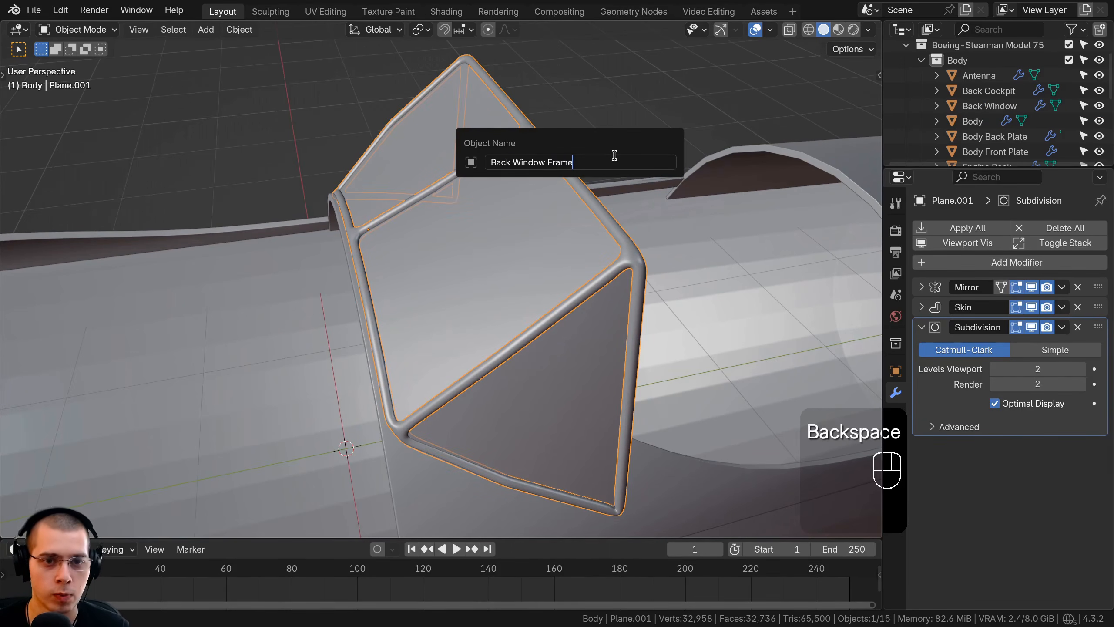
pyautogui.press('Return')
# Duplicate the back window together with its frame and move the copies along Y to the front edge of the front cockpit.
pyautogui.scroll(-2, 479, 215)
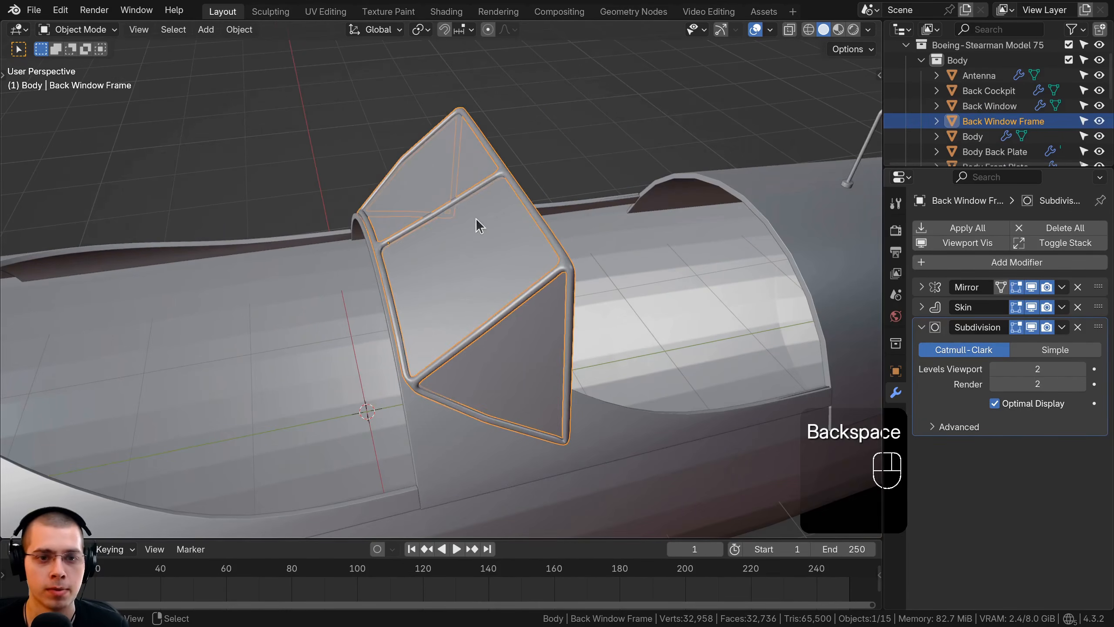
pyautogui.keyDown('shift'); pyautogui.click(481, 264); pyautogui.keyUp('shift')
pyautogui.scroll(-1, 487, 318)
pyautogui.keyDown('shift'); pyautogui.moveTo(488, 322); pyautogui.dragTo(712, 193, button='middle'); pyautogui.keyUp('shift')
pyautogui.hotkey('shift', 'd')
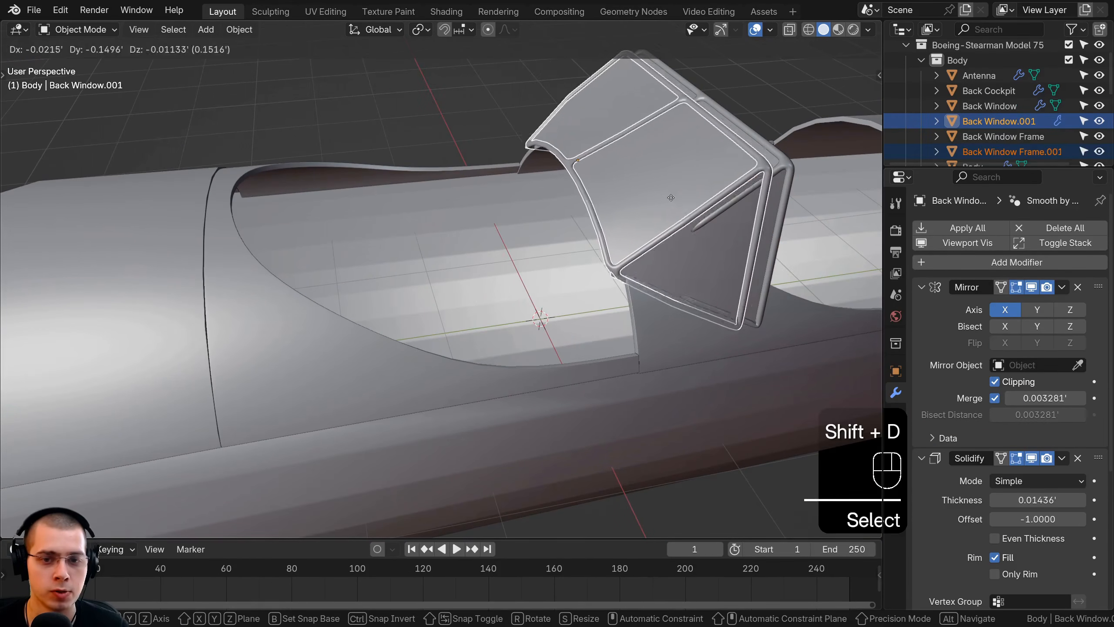
pyautogui.click(368, 184)
pyautogui.press('g')
pyautogui.press('y')
pyautogui.keyDown('shift'); pyautogui.moveTo(366, 182); pyautogui.dragTo(502, 162, button='middle'); pyautogui.keyUp('shift')
pyautogui.click(482, 193)
# Adjust the duplicated window and frame along Z so they sit on the fuselage at the front cockpit.
pyautogui.press('g')
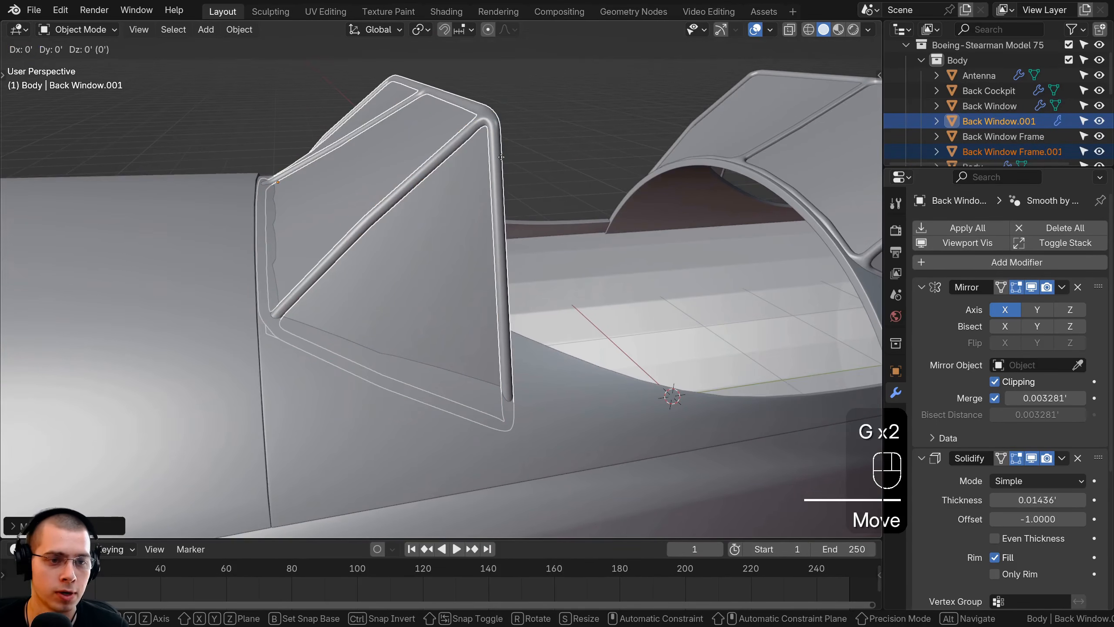
pyautogui.press('z')
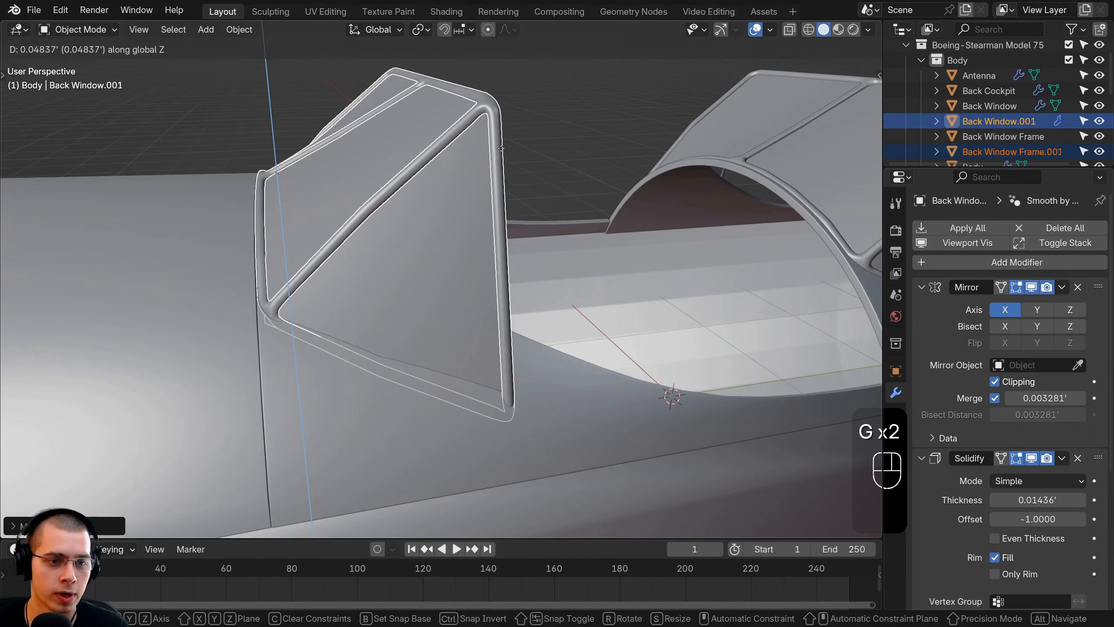
pyautogui.click(501, 149)
pyautogui.moveTo(502, 148); pyautogui.dragTo(503, 153, button='middle')
pyautogui.press('g')
pyautogui.press('z')
pyautogui.click(505, 158)
# Edit the duplicated window and frame together, selecting the vertices along their lower rear side and rotating them slightly.
pyautogui.moveTo(503, 308); pyautogui.dragTo(504, 373, button='middle')
pyautogui.keyDown('shift'); pyautogui.moveTo(505, 373); pyautogui.dragTo(522, 303, button='middle'); pyautogui.keyUp('shift')
pyautogui.scroll(-1, 524, 317)
pyautogui.rightClick(508, 265)
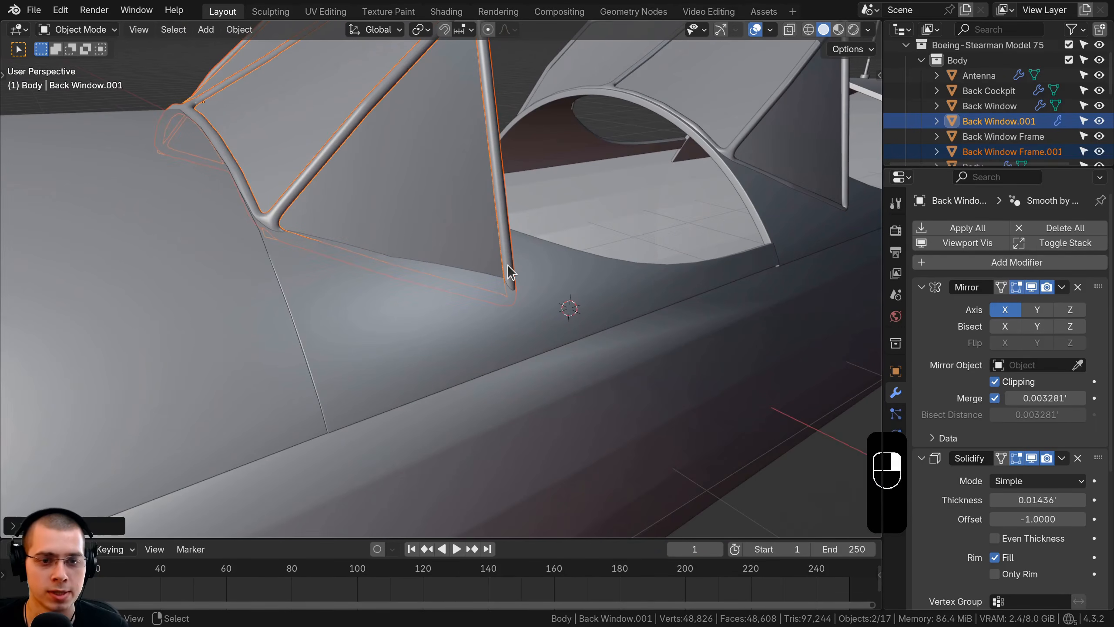
pyautogui.rightClick(484, 220)
pyautogui.keyDown('shift'); pyautogui.rightClick(500, 211); pyautogui.keyUp('shift')
pyautogui.press('Tab')
pyautogui.moveTo(481, 210); pyautogui.dragTo(553, 213, button='middle')
pyautogui.press('z')
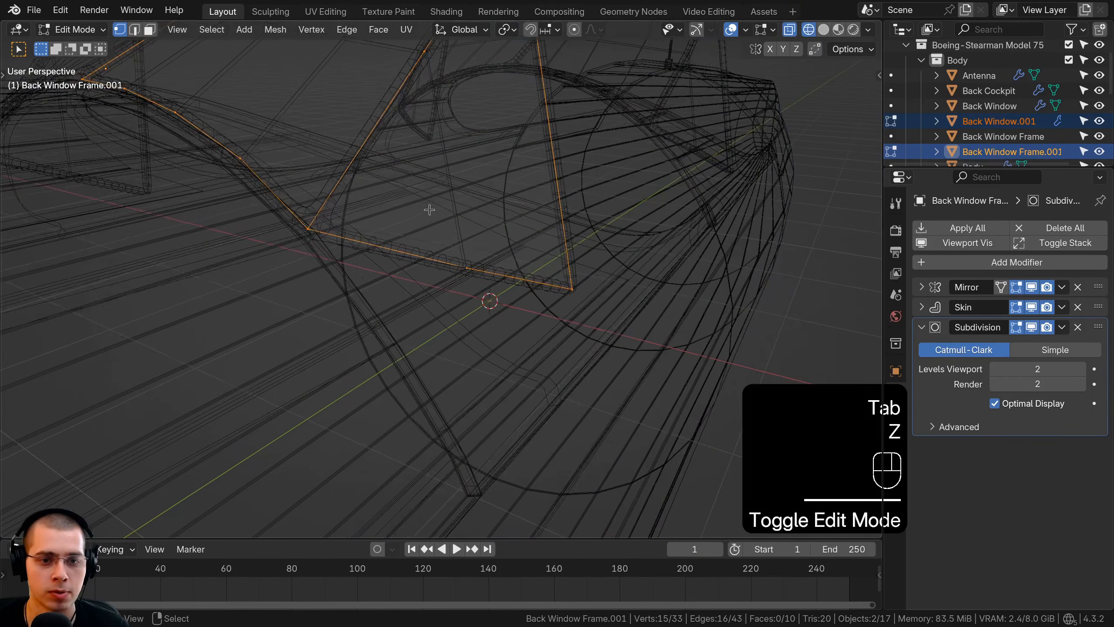
pyautogui.moveTo(430, 210); pyautogui.dragTo(414, 196, button='middle')
pyautogui.press('a')
pyautogui.moveTo(414, 197); pyautogui.dragTo(615, 333)
pyautogui.press('z')
pyautogui.press('r')
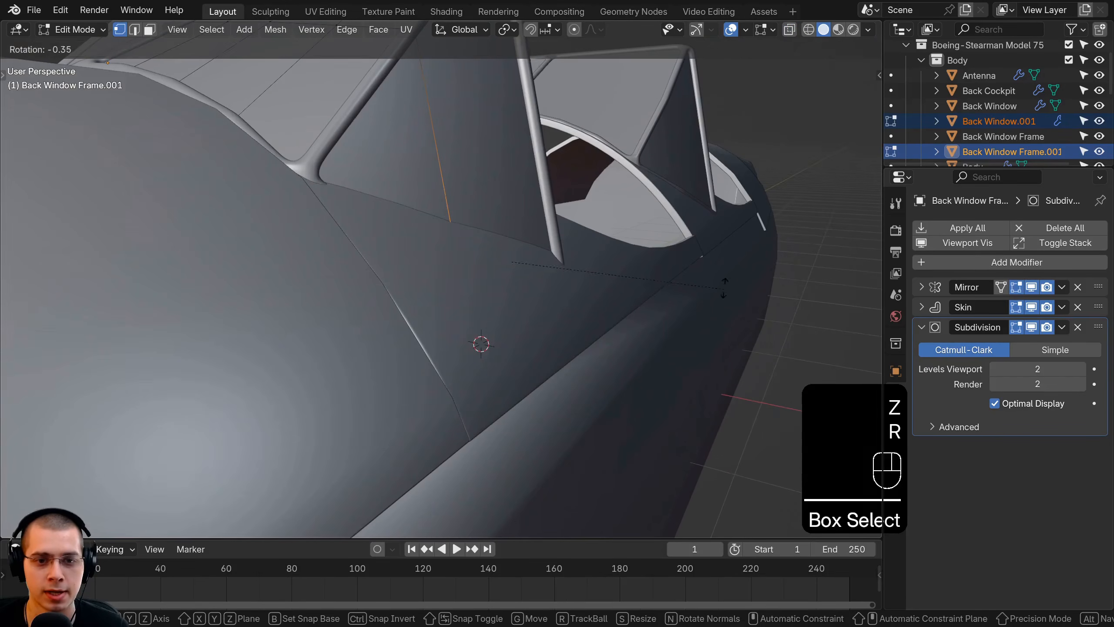
pyautogui.click(724, 283)
# Nudge and further rotate the selected lower vertices to follow the fuselage surface, then return to Object Mode.
pyautogui.press('g')
pyautogui.click(723, 266)
pyautogui.press('r')
pyautogui.click(717, 254)
pyautogui.moveTo(717, 255); pyautogui.dragTo(557, 306, button='middle')
pyautogui.press('r')
pyautogui.click(557, 306)
pyautogui.press('Tab')
# Move the front window and frame together to refine their fit on the fuselage.
pyautogui.scroll(-3, 483, 268)
pyautogui.moveTo(468, 262); pyautogui.dragTo(456, 351, button='middle')
pyautogui.scroll(3, 532, 255)
pyautogui.press('g')
pyautogui.middleClick(532, 250)
pyautogui.click(530, 229)
pyautogui.press('a')
pyautogui.scroll(-1, 421, 322)
# Finish rotating the frame's lower vertices and rename the duplicated windshield frame as Front Window Frame.
pyautogui.click(421, 322)
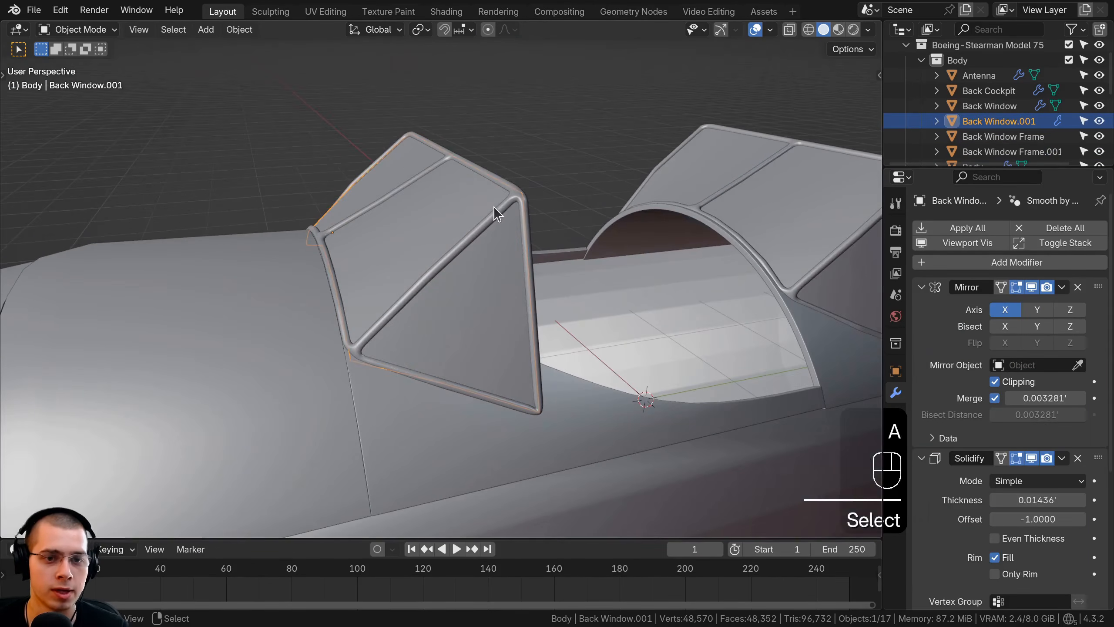
pyautogui.click(498, 209)
pyautogui.moveTo(498, 209); pyautogui.dragTo(517, 238, button='middle')
pyautogui.scroll(1, 511, 189)
pyautogui.press('F2')
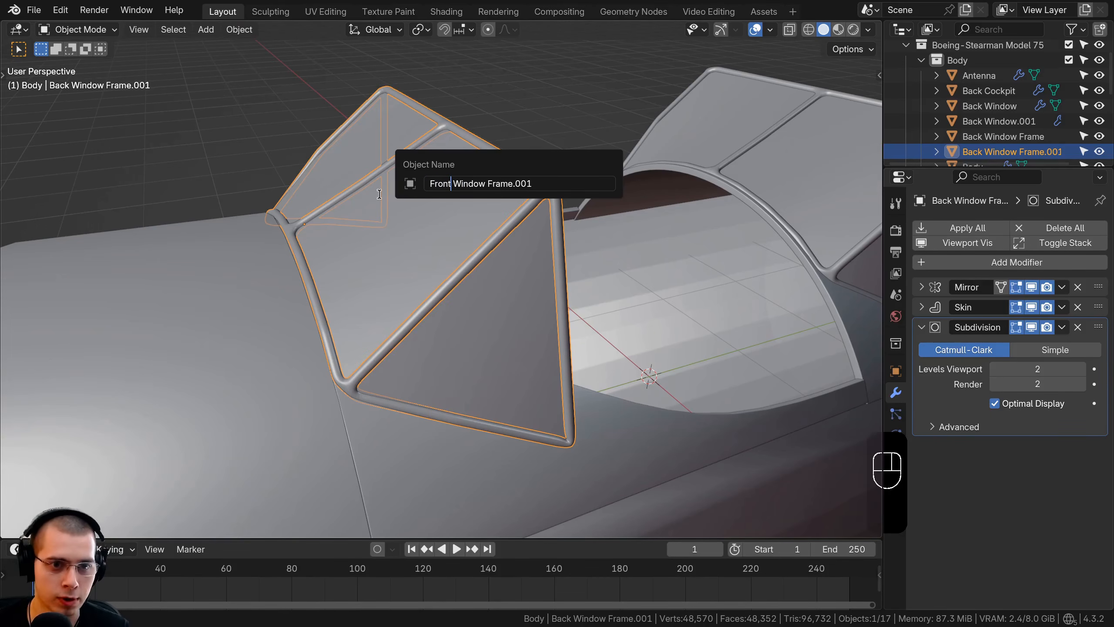
pyautogui.press('BackSpace')
pyautogui.press('BackSpace')
# Rename the duplicated window glass object as Front Window.
pyautogui.click(423, 231)
pyautogui.press('F2')
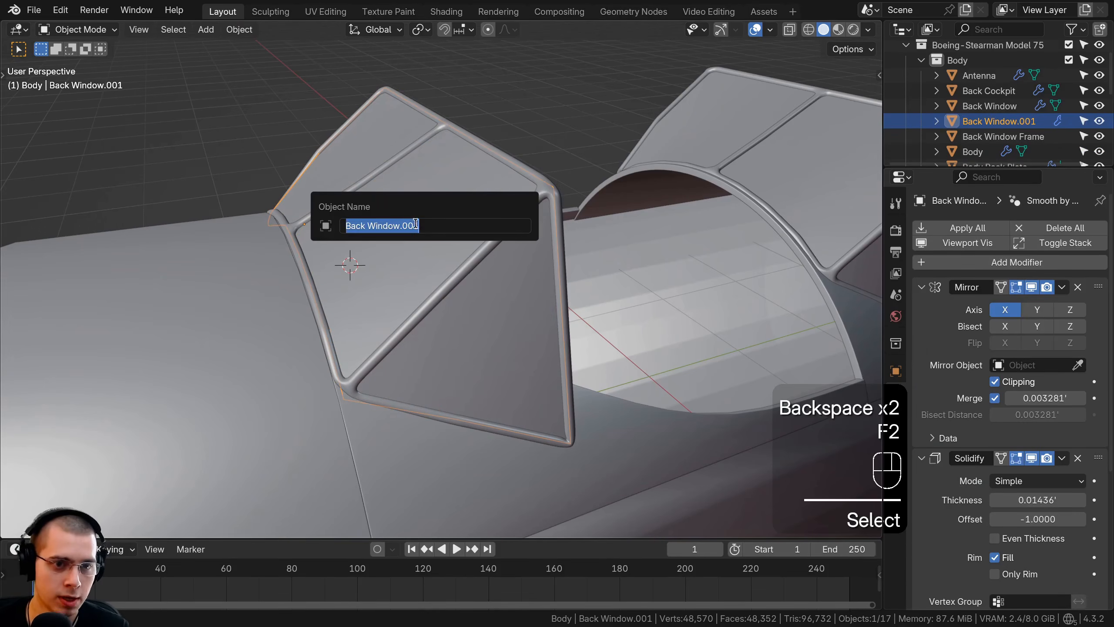
pyautogui.write('Front')
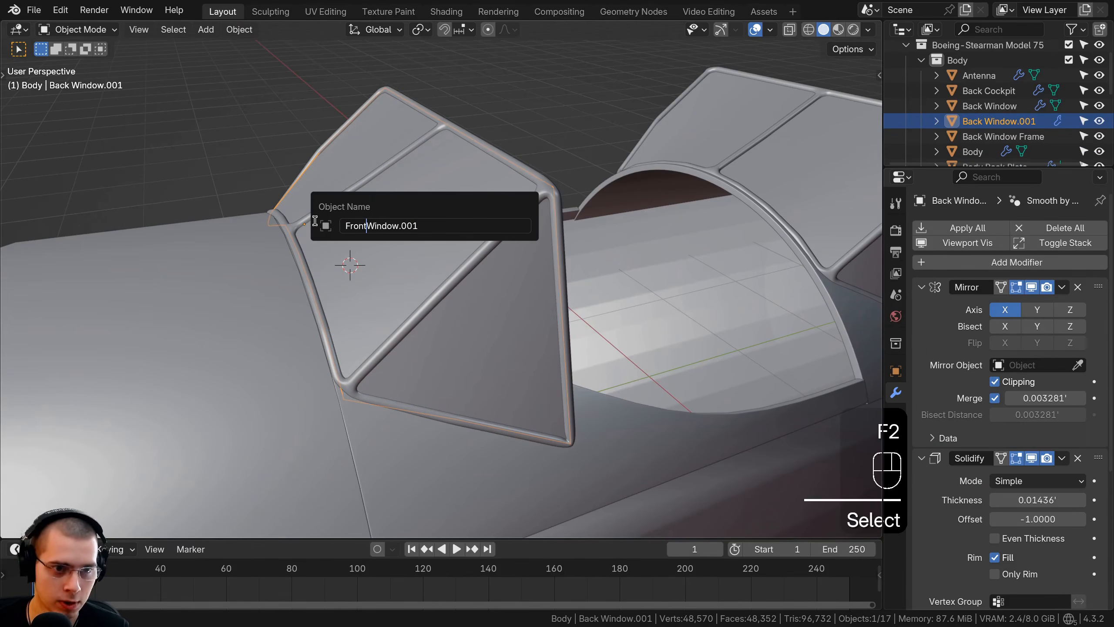
pyautogui.rightClick(485, 225)
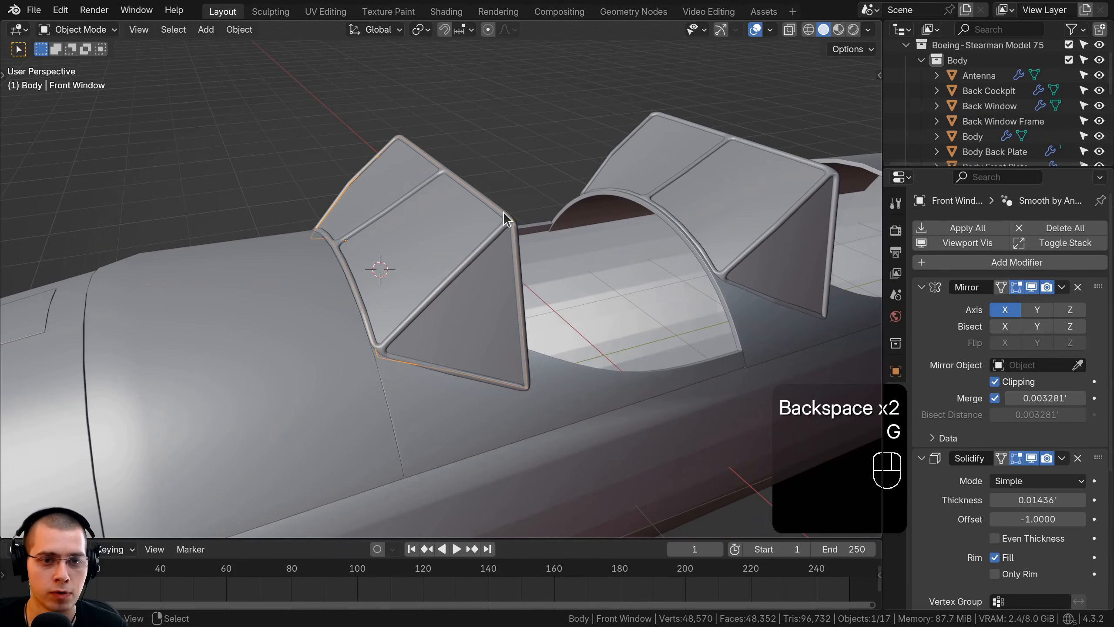
pyautogui.rightClick(503, 212)
pyautogui.press('g')
pyautogui.rightClick(514, 177)
pyautogui.keyDown('shift'); pyautogui.moveTo(706, 187); pyautogui.dragTo(476, 183, button='middle'); pyautogui.keyUp('shift')
pyautogui.rightClick(545, 224)
pyautogui.press('g')
pyautogui.rightClick(574, 174)
pyautogui.press('g')
pyautogui.rightClick(583, 112)
# Deselect everything and examine the rear fuselage side against the reference photo of the lift handle.
pyautogui.press('a')
pyautogui.scroll(-2, 499, 211)
pyautogui.scroll(-4, 395, 192)
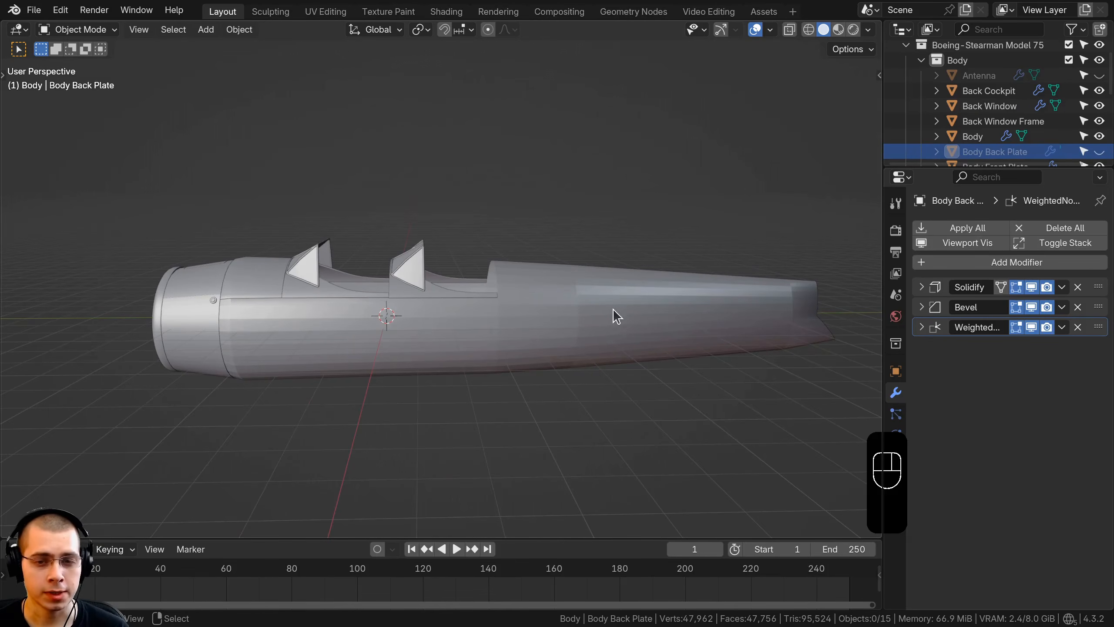
pyautogui.moveTo(613, 308); pyautogui.dragTo(579, 304, button='middle')
pyautogui.keyDown('shift'); pyautogui.moveTo(579, 304); pyautogui.dragTo(411, 267, button='middle'); pyautogui.keyUp('shift')
pyautogui.scroll(2, 495, 316)
pyautogui.scroll(2, 499, 322)
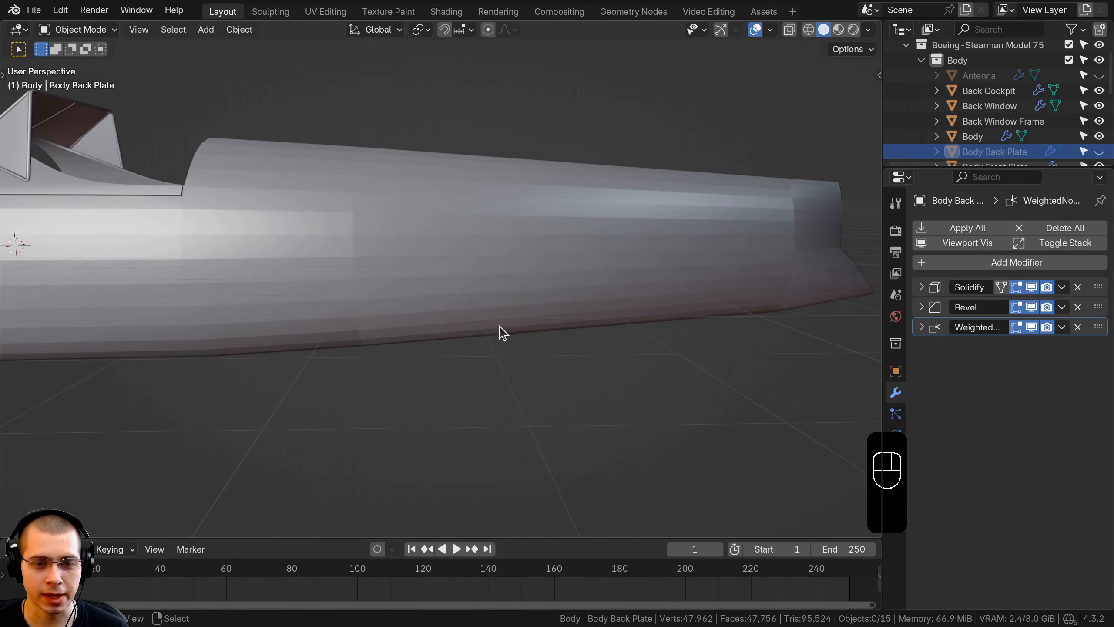
pyautogui.scroll(-3, 516, 336)
pyautogui.moveTo(517, 311); pyautogui.dragTo(623, 312, button='middle')
pyautogui.scroll(-2, 540, 341)
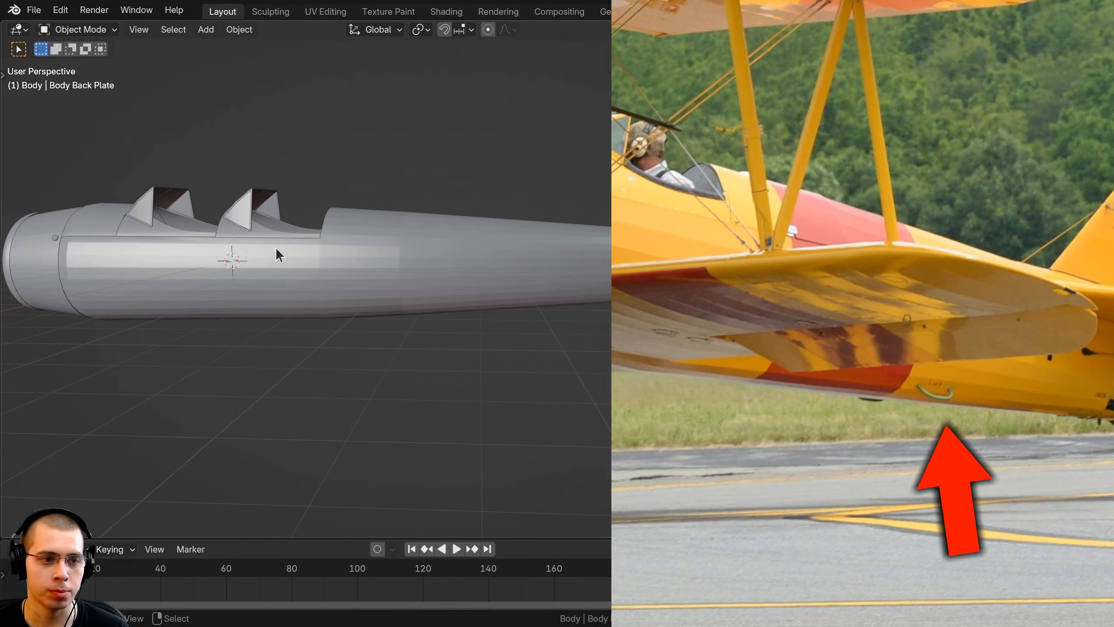
pyautogui.moveTo(374, 248); pyautogui.dragTo(420, 256, button='middle')
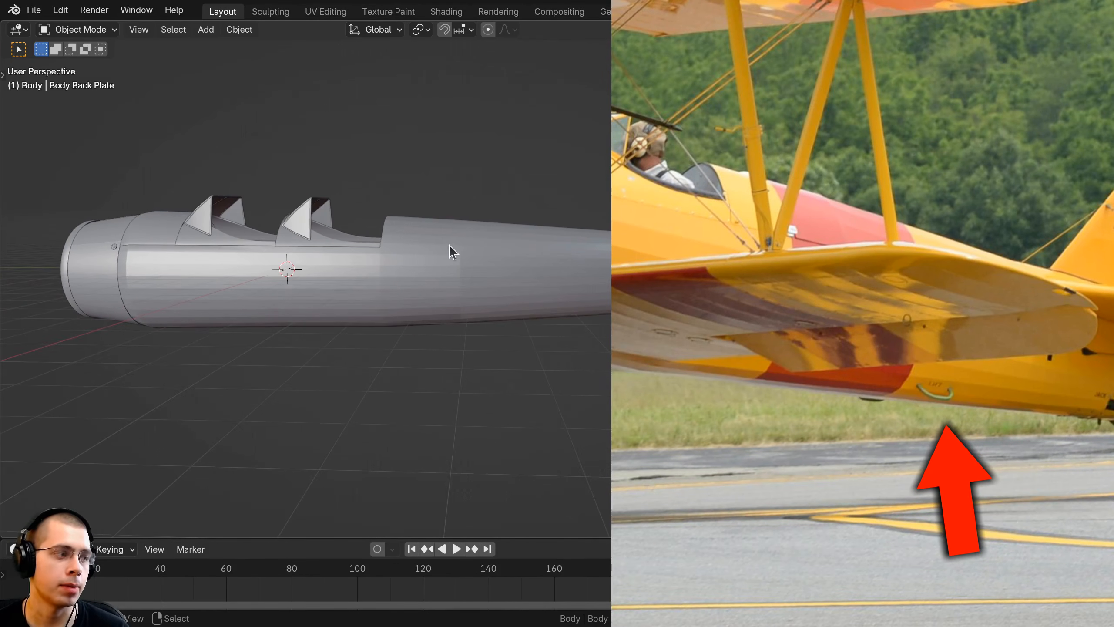
# Reset the 3D cursor to the world origin and add a cylinder with 32 vertices.
pyautogui.hotkey('shift', 'c')
pyautogui.hotkey('shift', 'a')
pyautogui.moveTo(459, 122)
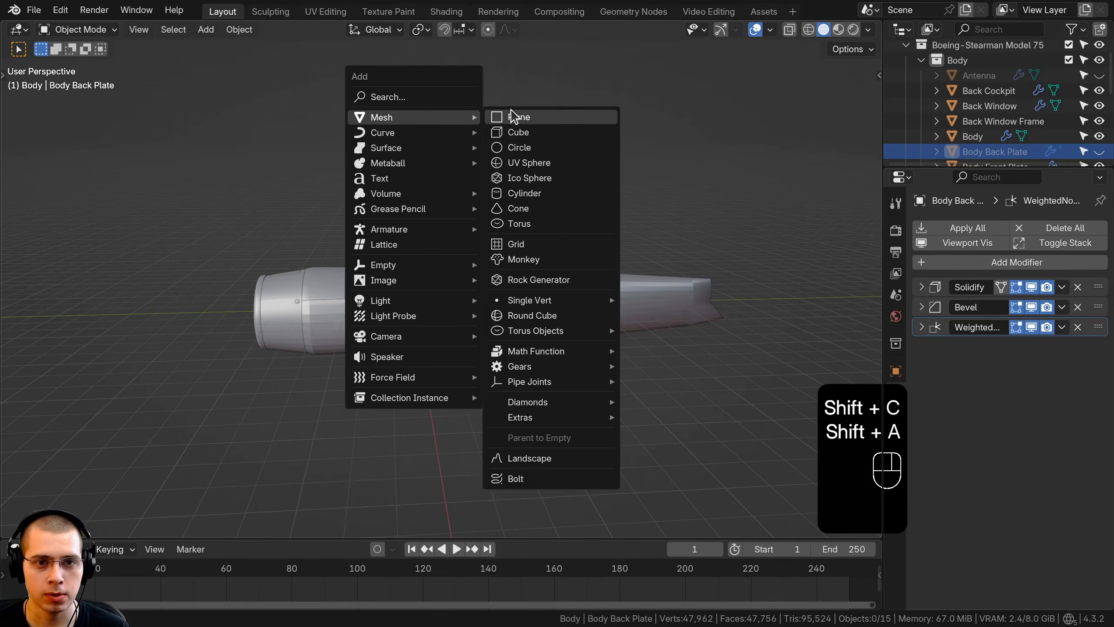
pyautogui.click(546, 201)
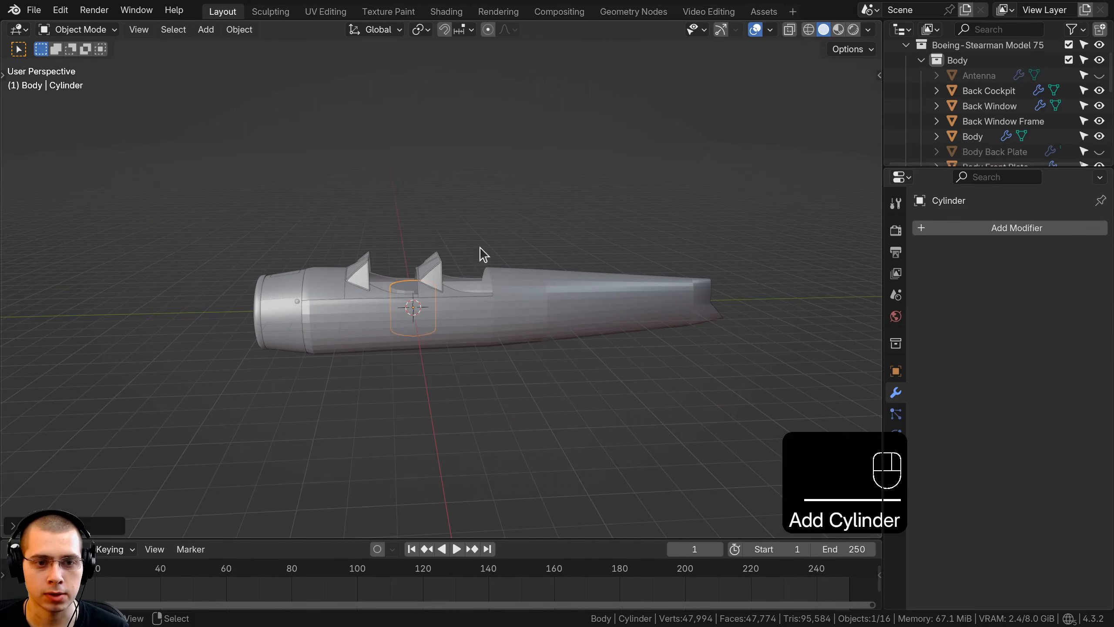
pyautogui.press('g')
pyautogui.press('y')
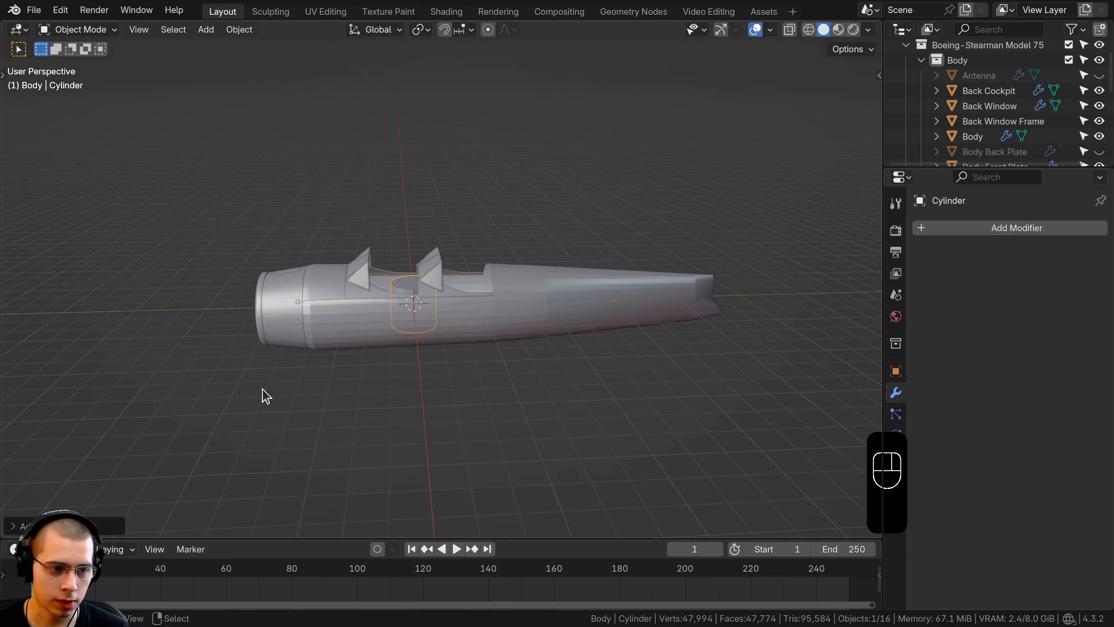
pyautogui.click(20, 526)
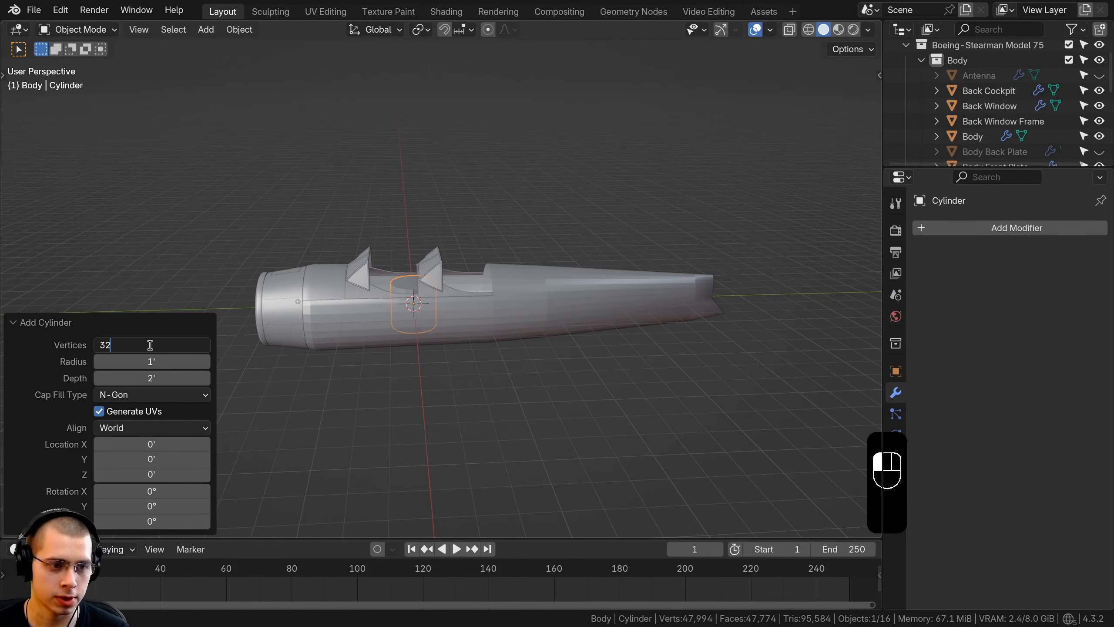
pyautogui.click(34, 321)
# Move the cylinder along Y to the rear part of the fuselage.
pyautogui.moveTo(251, 291); pyautogui.dragTo(268, 307, button='middle')
pyautogui.press('g')
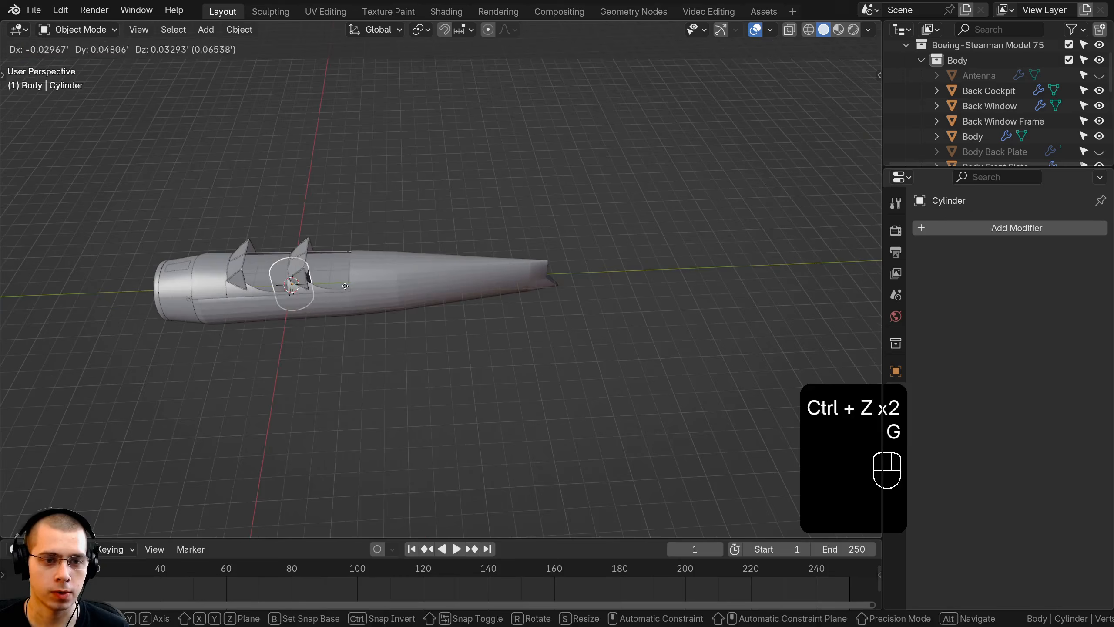
pyautogui.press('y')
pyautogui.click(481, 281)
pyautogui.scroll(3, 552, 318)
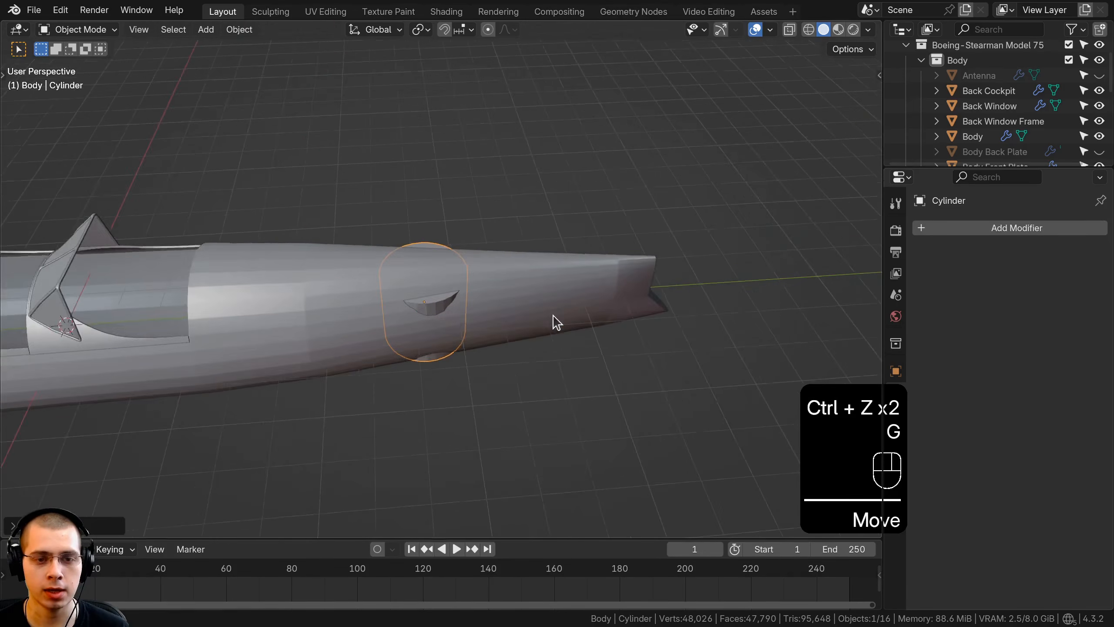
# In Edit Mode, move the cylinder mesh about 2.14 feet along X so it sits beside the fuselage.
pyautogui.moveTo(552, 318); pyautogui.dragTo(493, 261, button='middle')
pyautogui.press('Tab')
pyautogui.press('g')
pyautogui.press('x')
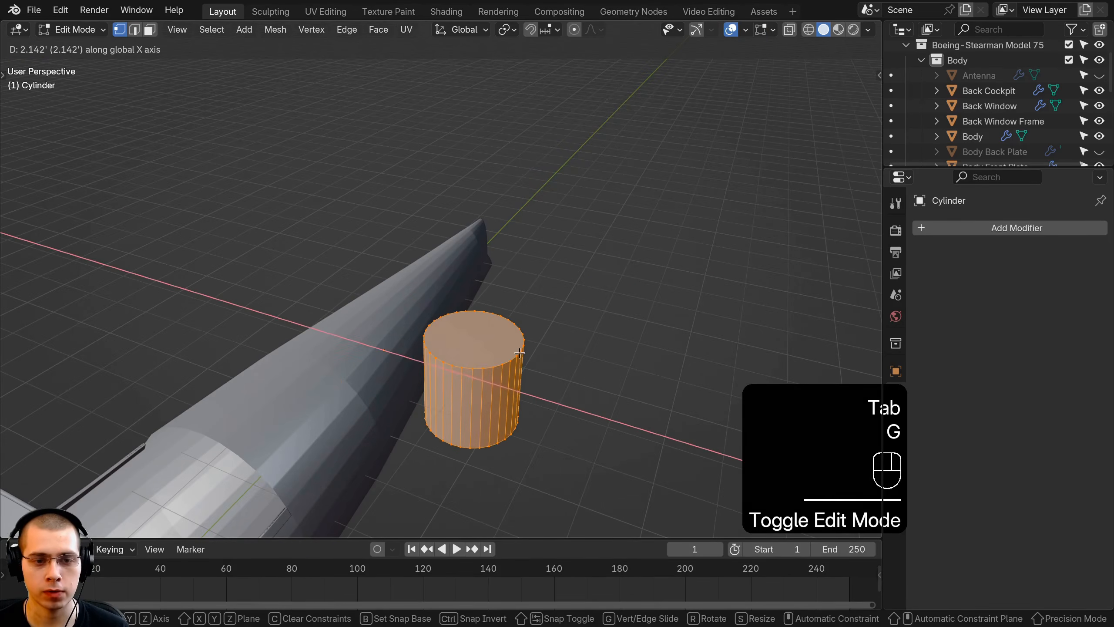
pyautogui.click(520, 353)
pyautogui.moveTo(519, 353); pyautogui.dragTo(367, 350, button='middle')
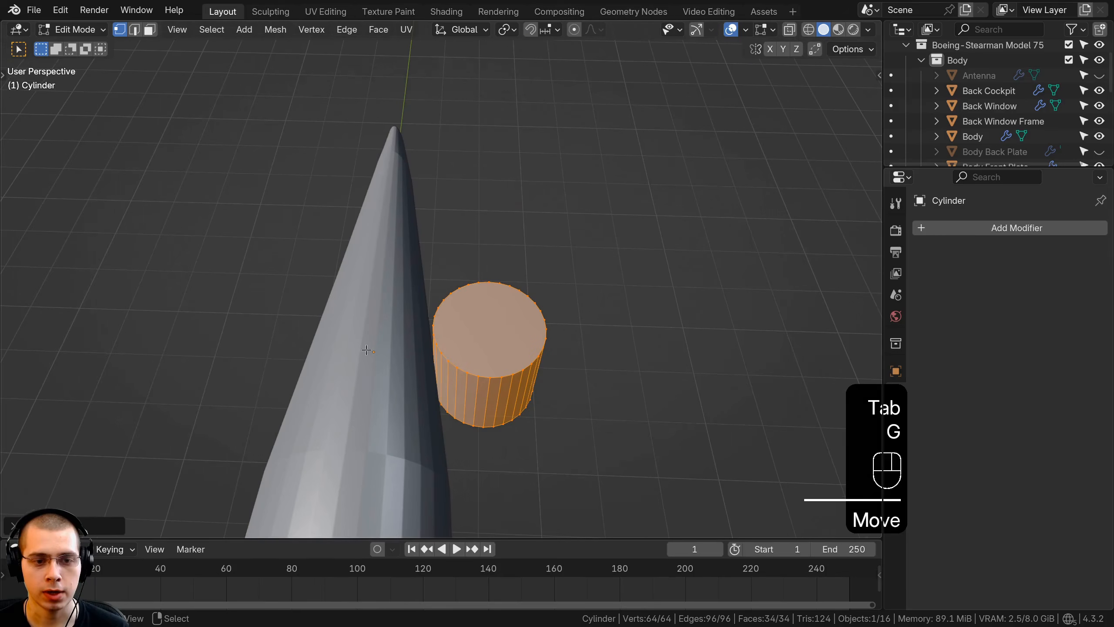
# Add a Mirror modifier on the X axis to the cylinder.
pyautogui.click(962, 233)
pyautogui.write('mir')
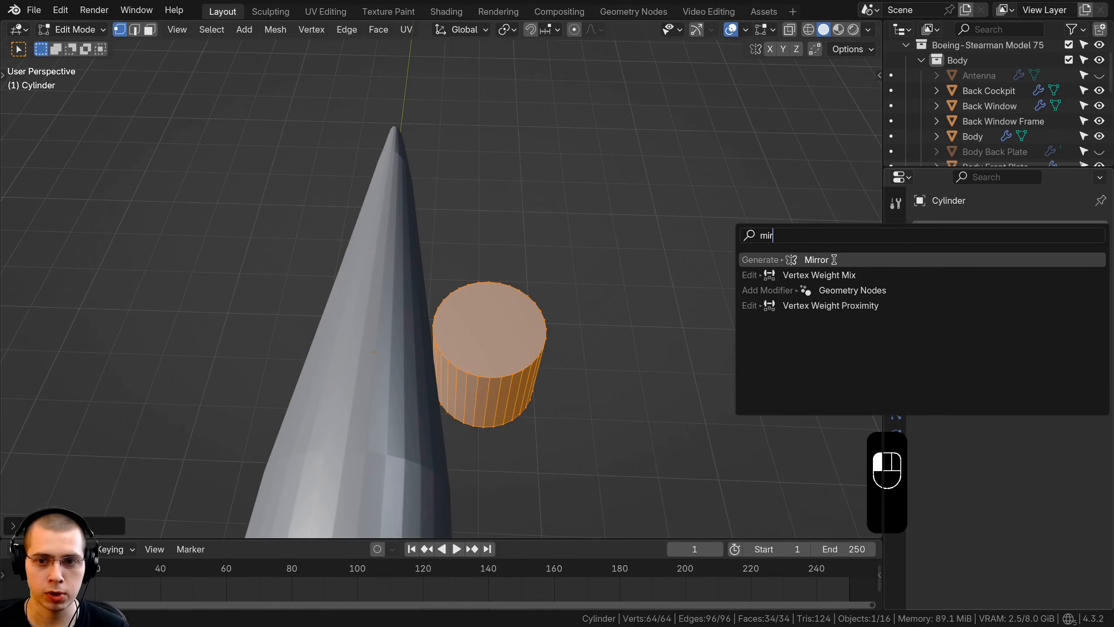
pyautogui.click(834, 259)
pyautogui.moveTo(602, 327); pyautogui.dragTo(724, 272, button='middle')
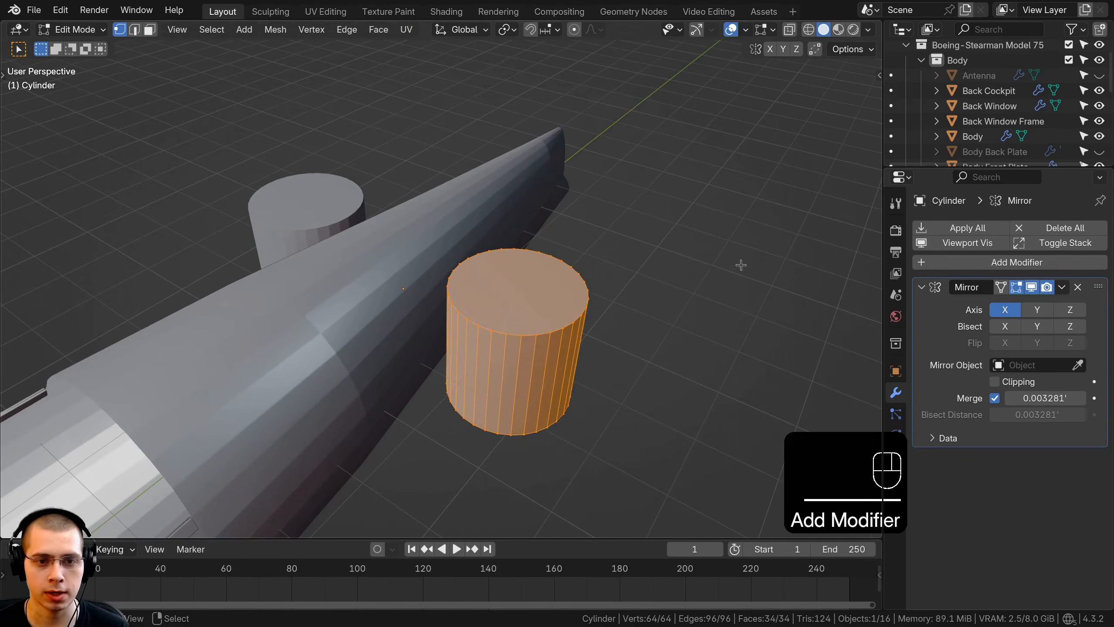
# Scale the cylinder mesh down and rotate it 90° about the Y axis.
pyautogui.press('s')
pyautogui.click(566, 320)
pyautogui.moveTo(566, 321); pyautogui.dragTo(592, 281, button='middle')
pyautogui.press('r')
pyautogui.press('x')
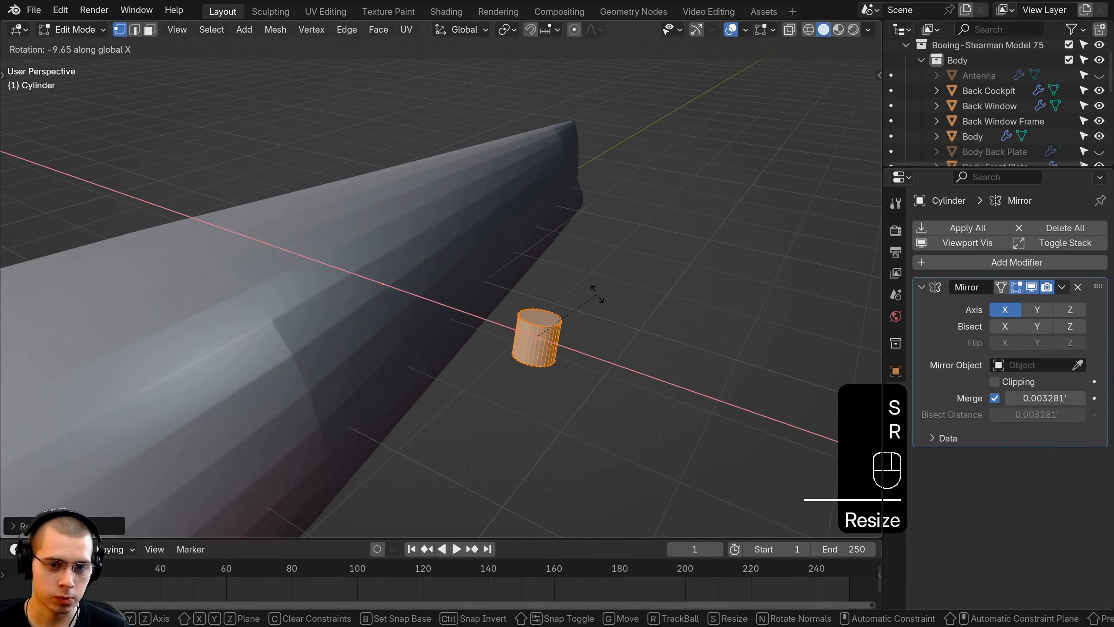
pyautogui.press('y')
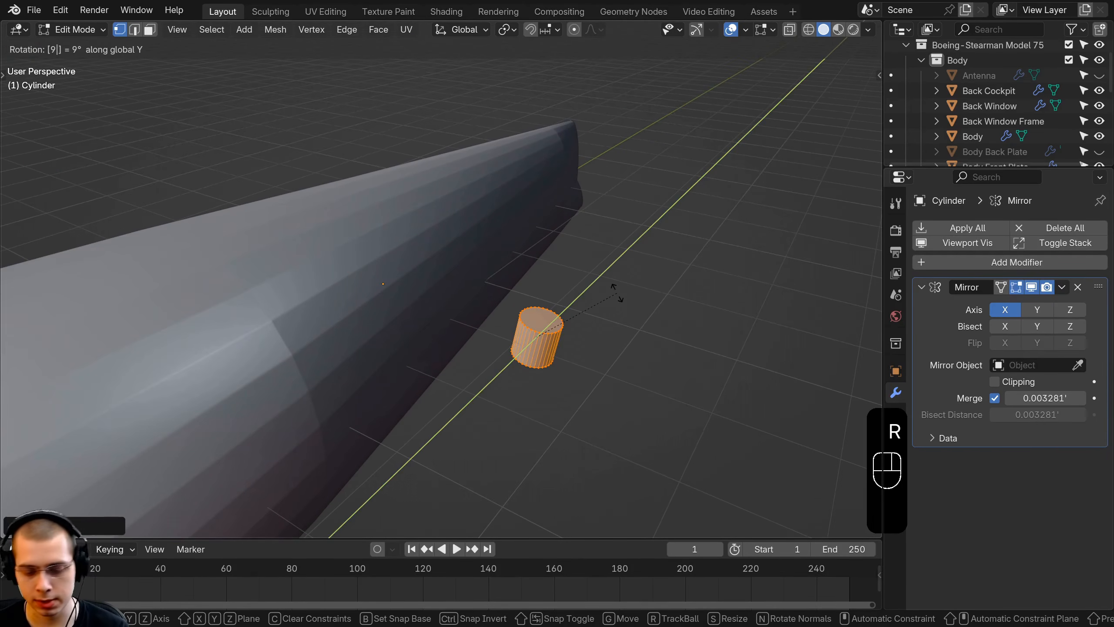
pyautogui.write('0')
pyautogui.press('Return')
# In top view, shrink the cylinder further and stretch it along X into a thin horizontal rod.
pyautogui.press('KP_7')
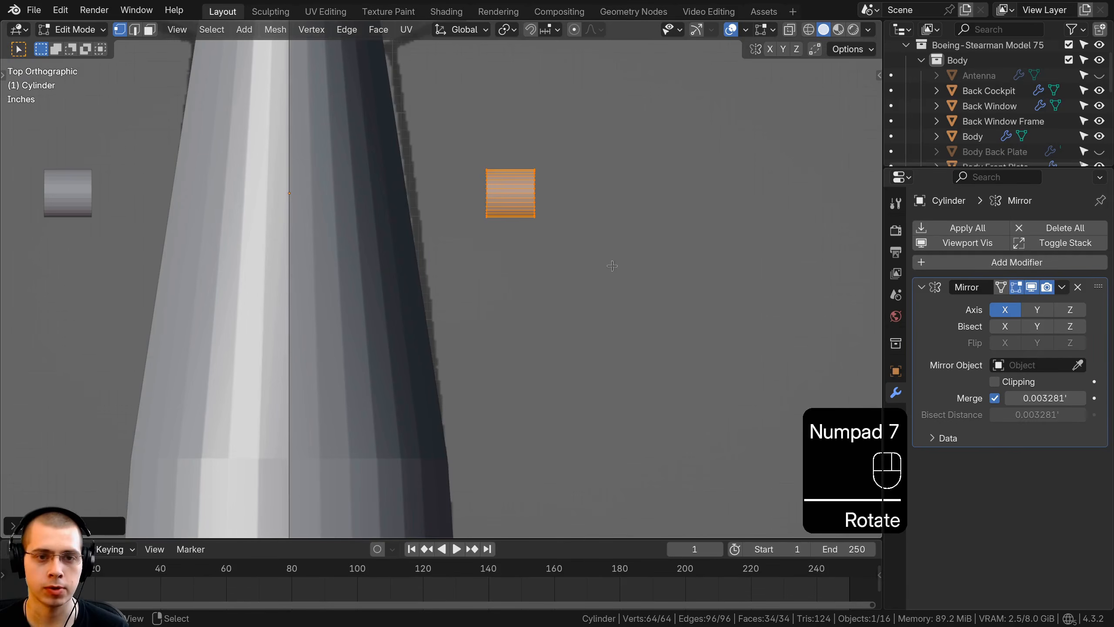
pyautogui.keyDown('shift'); pyautogui.moveTo(612, 266); pyautogui.dragTo(613, 371, button='middle'); pyautogui.keyUp('shift')
pyautogui.scroll(3, 697, 361)
pyautogui.press('s')
pyautogui.click(612, 328)
pyautogui.keyDown('shift'); pyautogui.moveTo(612, 328); pyautogui.dragTo(532, 329, button='middle'); pyautogui.keyUp('shift')
pyautogui.scroll(2, 532, 326)
pyautogui.press('s')
pyautogui.press('x')
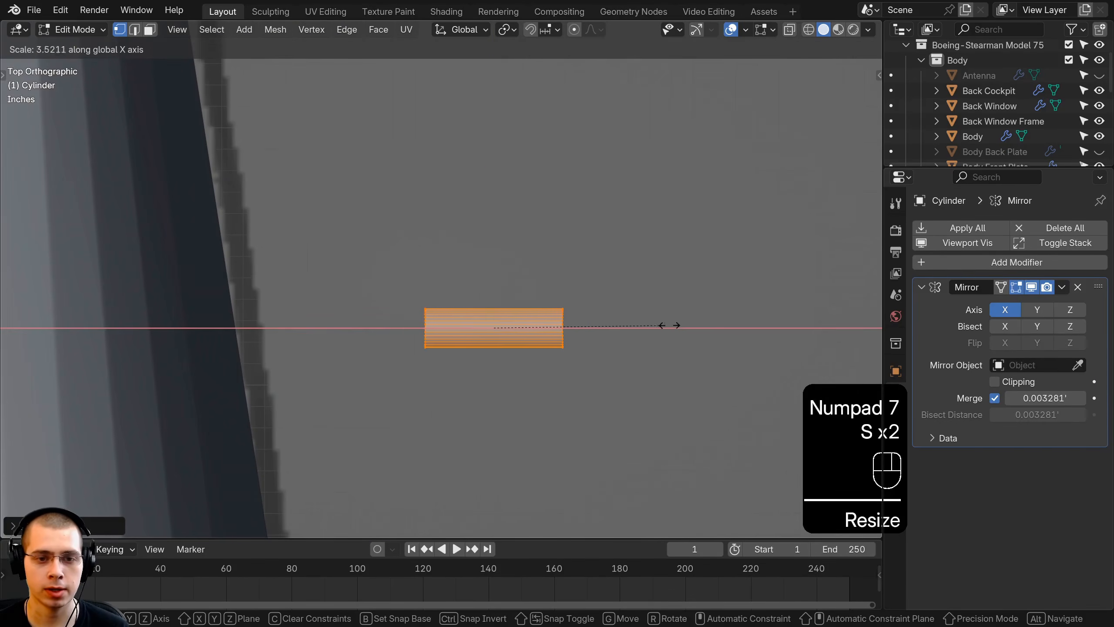
pyautogui.click(696, 327)
# In wireframe shading, select the rod's outer end vertices, extrude them outward, then rotate and shift the ring to begin a bend.
pyautogui.press('z')
pyautogui.keyDown('shift'); pyautogui.moveTo(455, 319); pyautogui.dragTo(390, 319, button='middle'); pyautogui.keyUp('shift')
pyautogui.press('a')
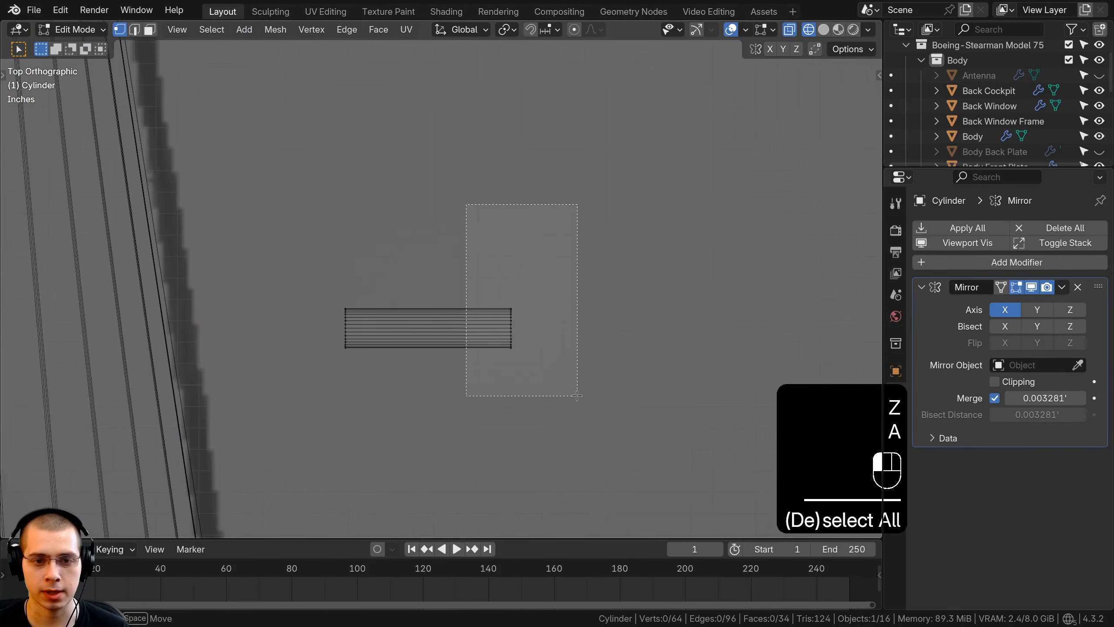
pyautogui.moveTo(578, 396); pyautogui.dragTo(578, 396)
pyautogui.scroll(4, 544, 384)
pyautogui.keyDown('shift'); pyautogui.moveTo(576, 395); pyautogui.dragTo(446, 383, button='middle'); pyautogui.keyUp('shift')
pyautogui.scroll(1, 456, 388)
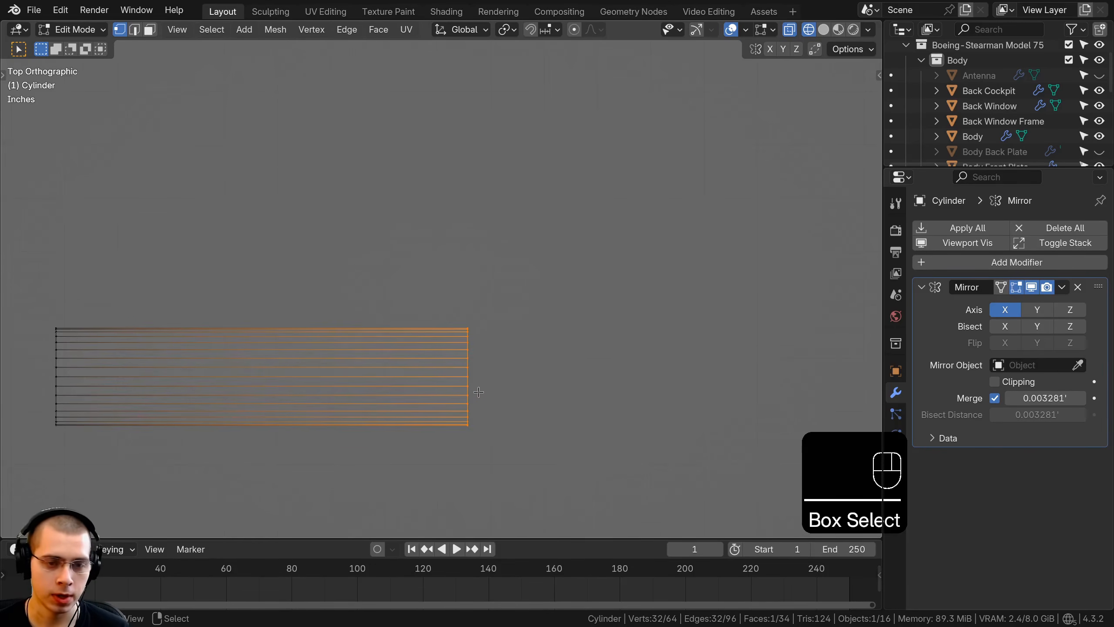
pyautogui.press('e')
pyautogui.click(517, 391)
pyautogui.press('r')
pyautogui.click(545, 361)
pyautogui.press('g')
pyautogui.click(547, 354)
# Continue extruding, rotating and moving the end ring in short segments until the rod curves round toward the Y direction.
pyautogui.moveTo(547, 354); pyautogui.dragTo(524, 393, button='middle')
pyautogui.moveTo(524, 393)
pyautogui.keyDown('shift'); pyautogui.mouseDown(button='middle')
pyautogui.moveTo(520, 373)
pyautogui.moveTo(524, 394)
pyautogui.mouseUp(button='middle'); pyautogui.keyUp('shift')
pyautogui.press('KP_7')
pyautogui.press('e')
pyautogui.click(566, 371)
pyautogui.press('r')
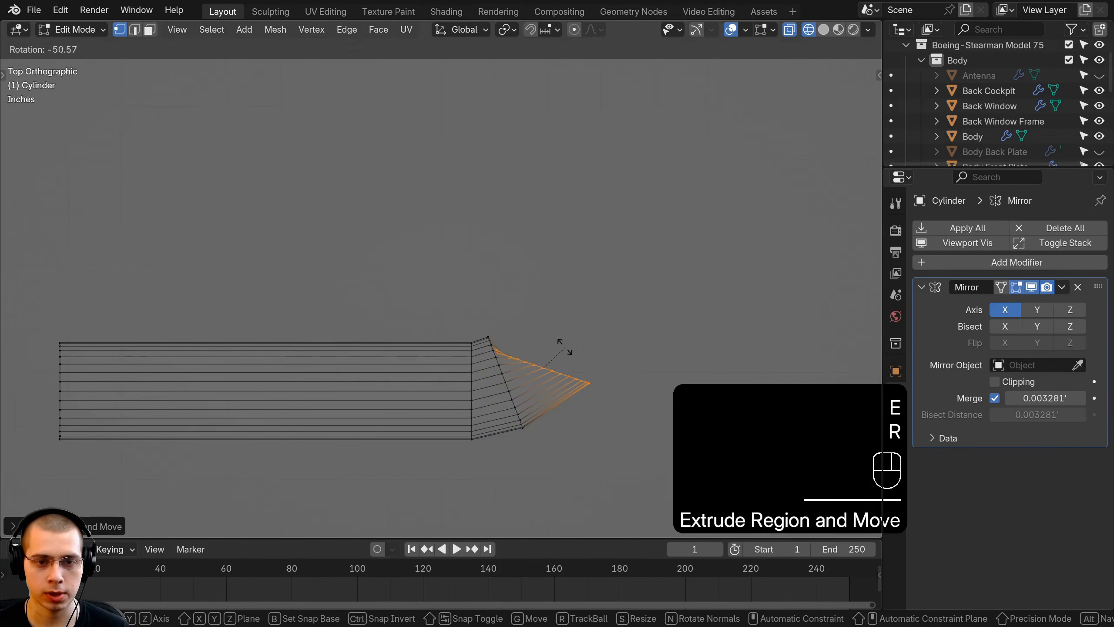
pyautogui.click(564, 347)
pyautogui.press('g')
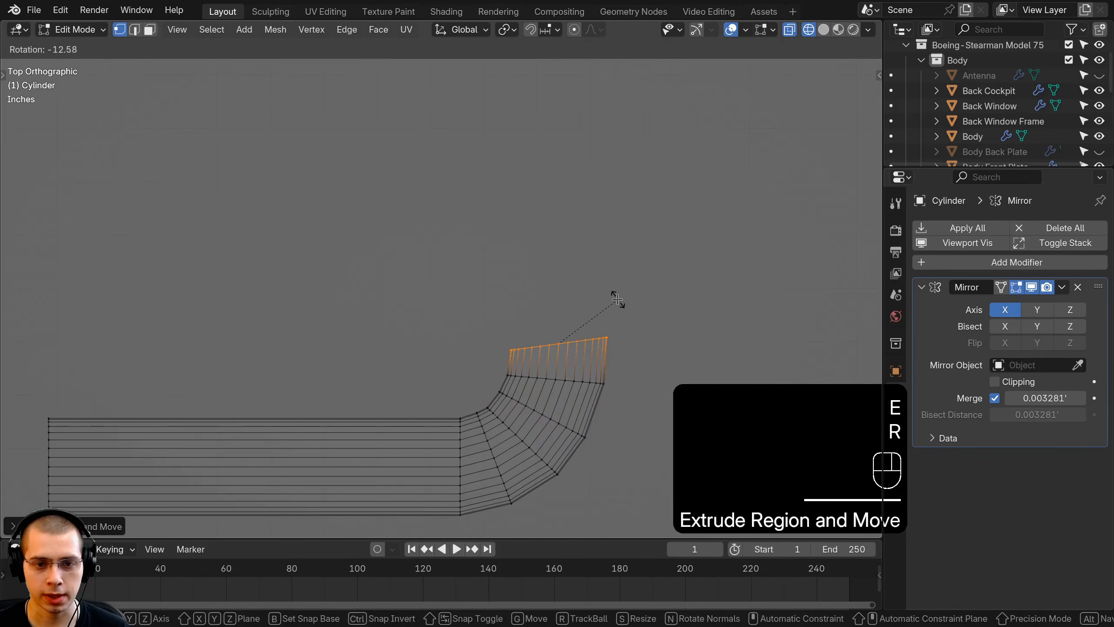
pyautogui.click(614, 303)
pyautogui.press('g')
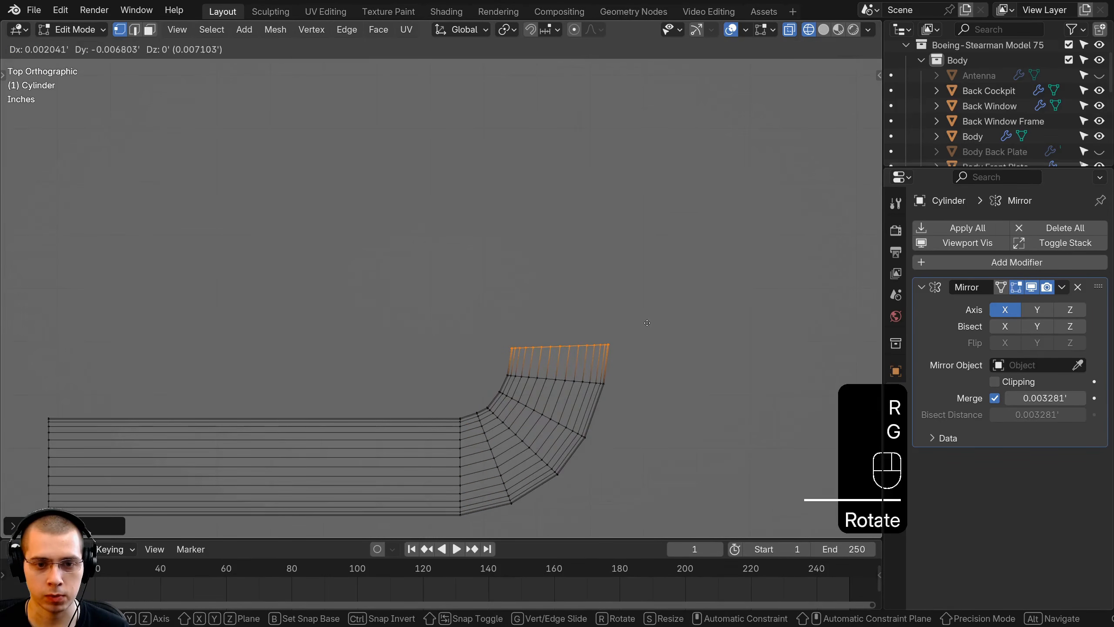
pyautogui.click(646, 323)
# Flatten the bend's end ring along Y and extrude it straight along Y by about 0.6 feet.
pyautogui.press('s')
pyautogui.press('z')
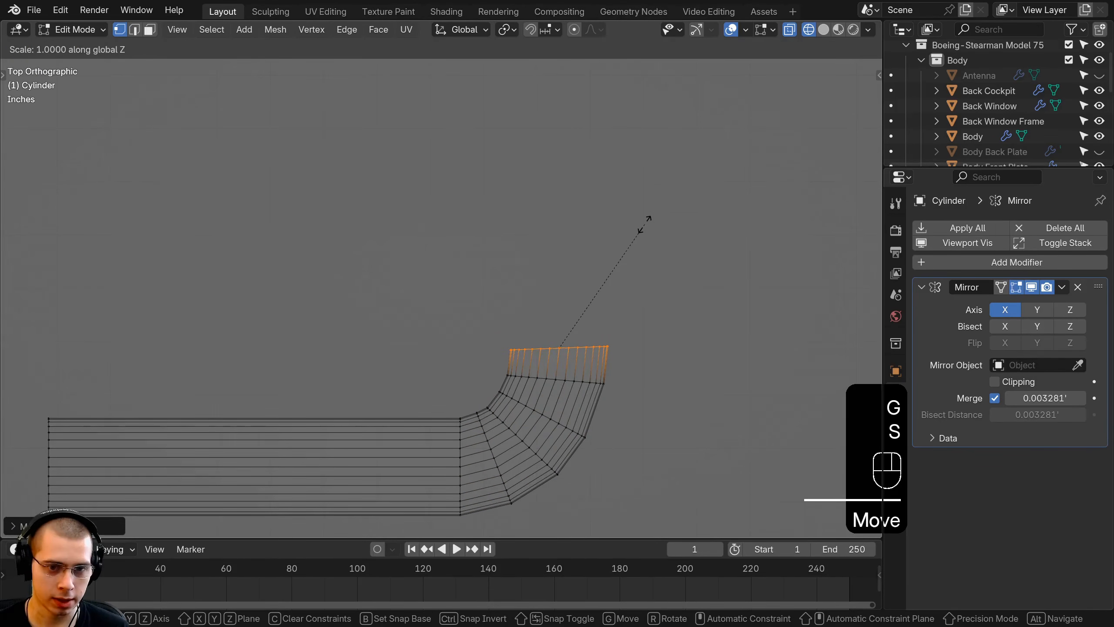
pyautogui.click(644, 222)
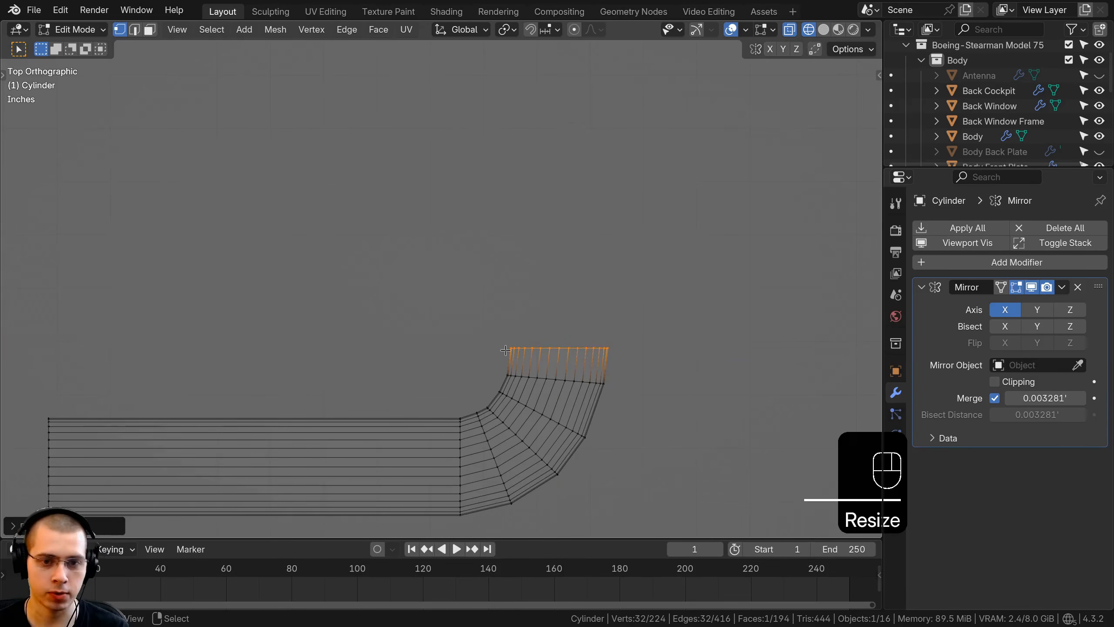
pyautogui.scroll(-6, 570, 246)
pyautogui.press('e')
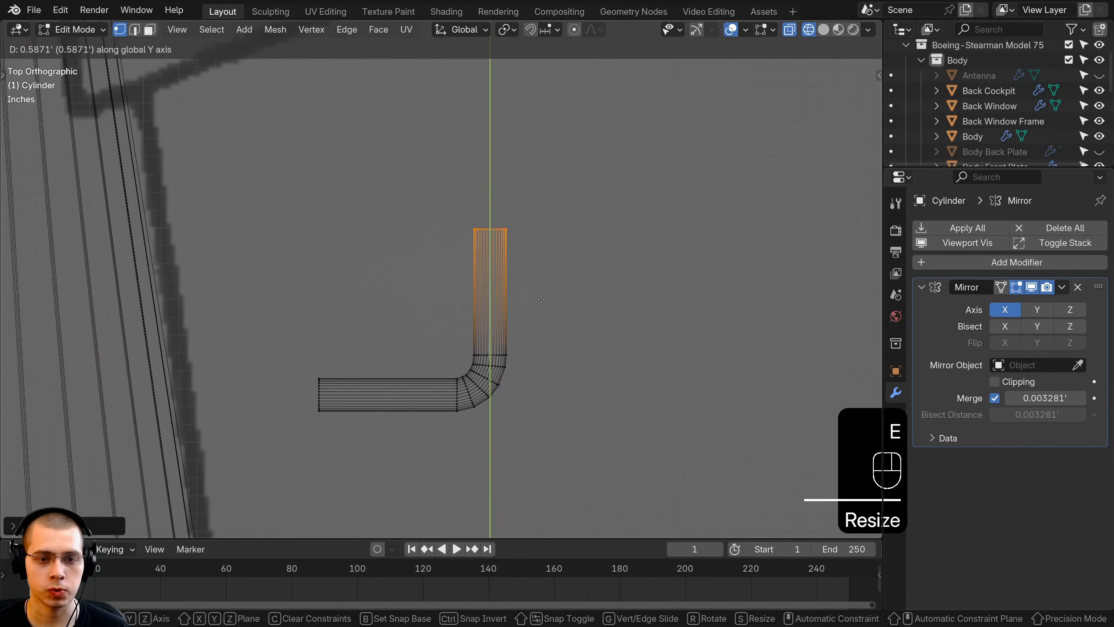
pyautogui.click(544, 294)
# Select the entire bent rod and duplicate it along Y, placing the copy beyond the original's straight end.
pyautogui.press('a')
pyautogui.moveTo(544, 294); pyautogui.dragTo(419, 152, button='middle')
pyautogui.press('KP_7')
pyautogui.press('a')
pyautogui.keyDown('shift'); pyautogui.moveTo(463, 290); pyautogui.dragTo(460, 366, button='middle'); pyautogui.keyUp('shift')
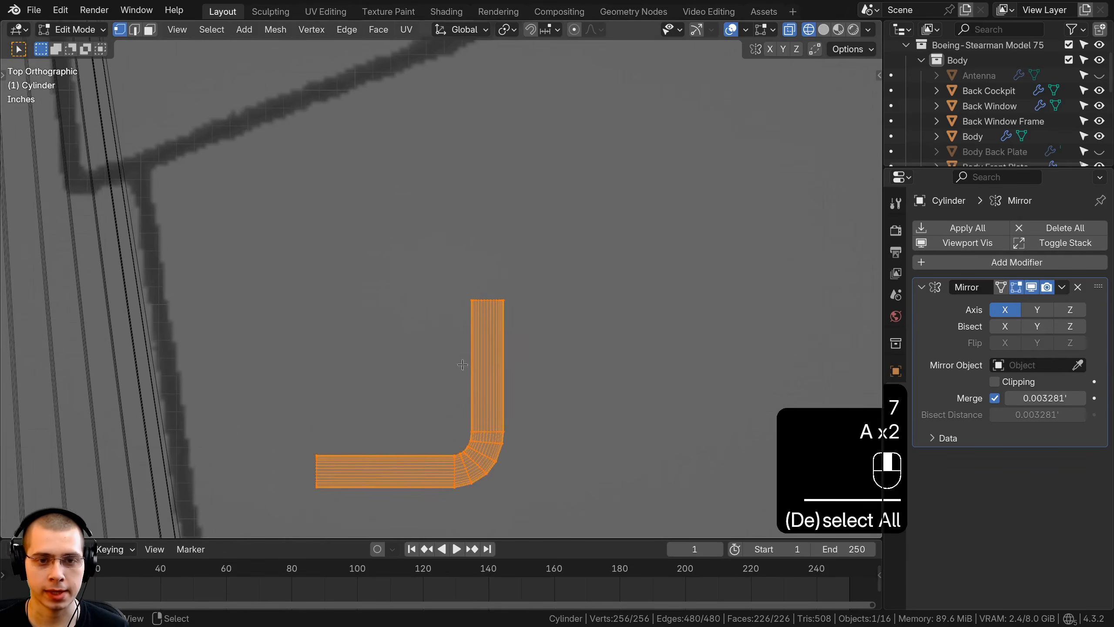
pyautogui.hotkey('shift', 'd')
pyautogui.press('y')
pyautogui.click(479, 143)
pyautogui.keyDown('shift'); pyautogui.moveTo(479, 144); pyautogui.dragTo(491, 242, button='middle'); pyautogui.keyUp('shift')
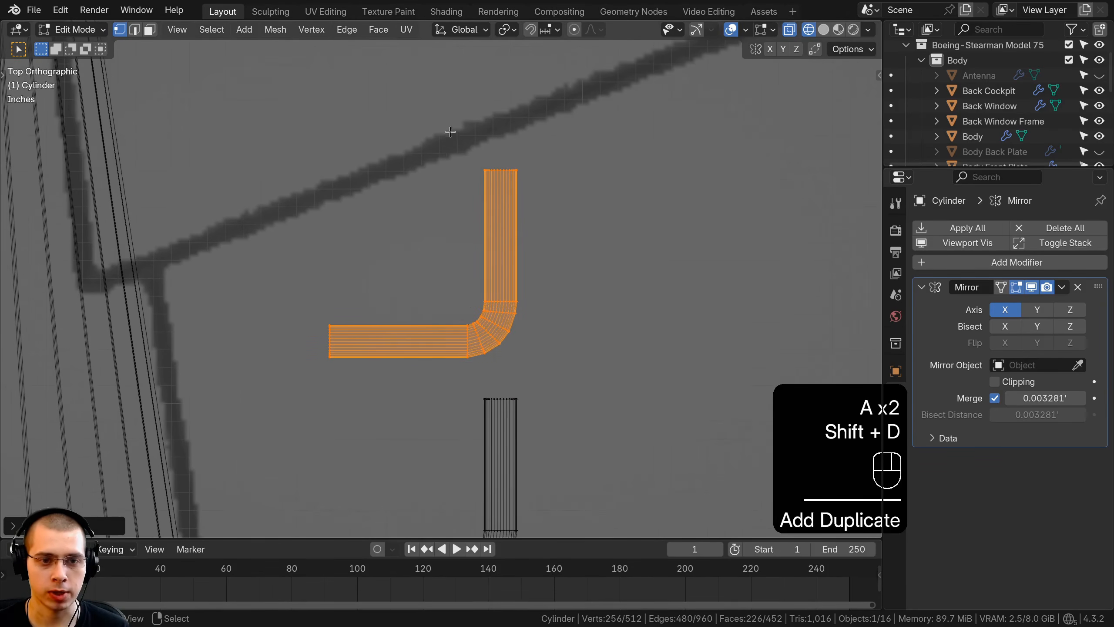
# Flip the duplicated rod by scaling it -1 along the Y axis.
pyautogui.press('s')
pyautogui.write('y')
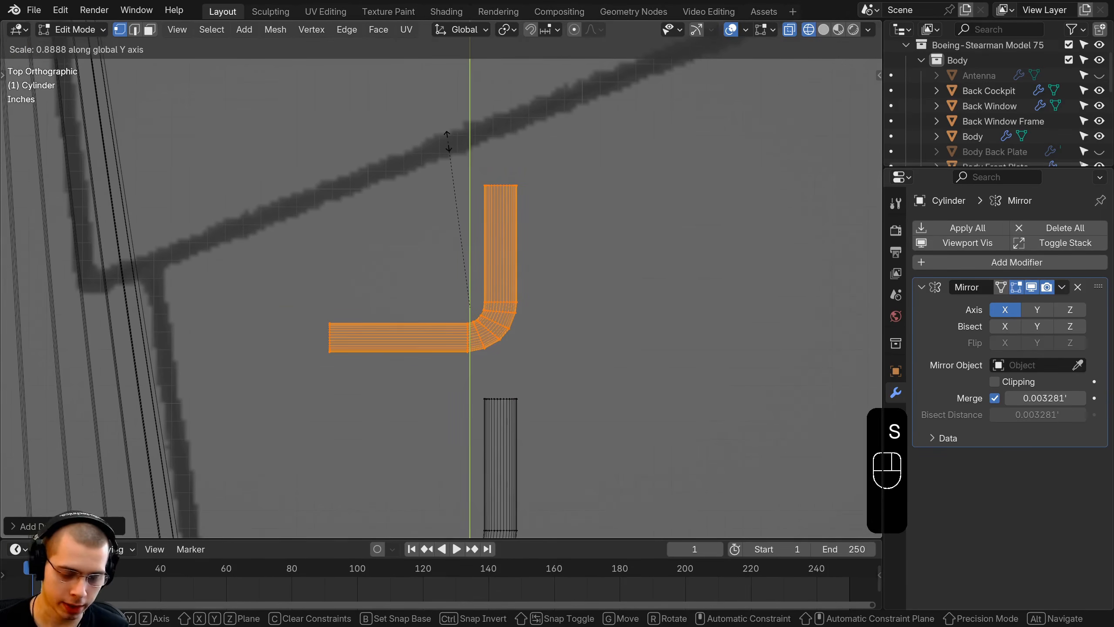
pyautogui.write('-1')
pyautogui.press('Return')
# Move the flipped rod along Y until its straight end almost meets the original rod's straight end.
pyautogui.keyDown('shift'); pyautogui.moveTo(490, 355); pyautogui.dragTo(452, 282, button='middle'); pyautogui.keyUp('shift')
pyautogui.scroll(3, 452, 282)
pyautogui.press('g')
pyautogui.press('y')
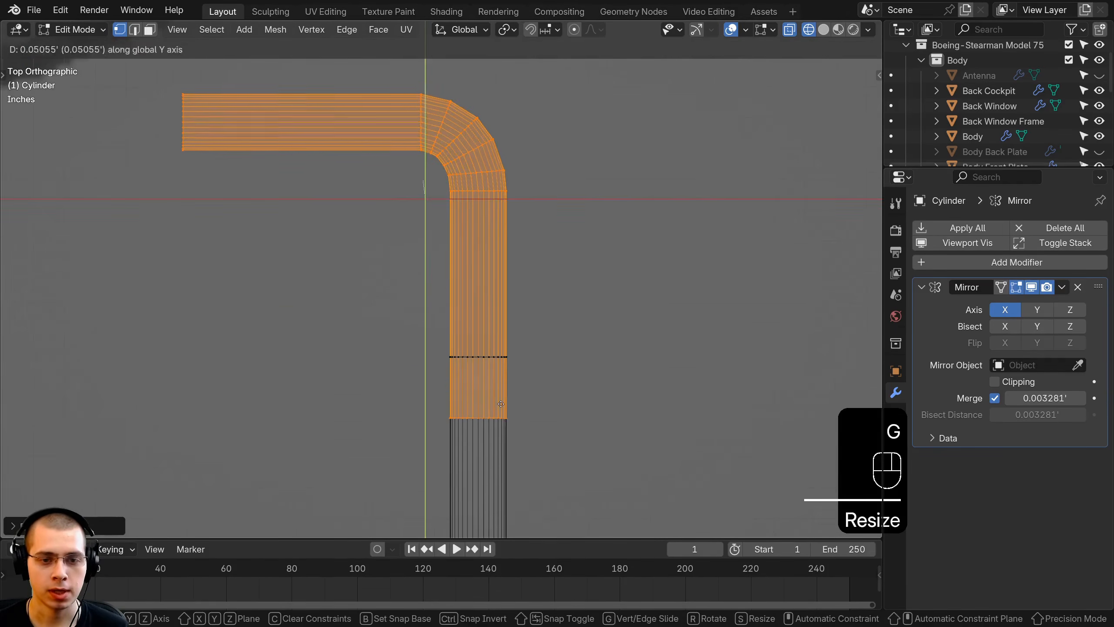
pyautogui.click(501, 378)
# Select the two facing end rings, flatten them together by scaling to 0 along Y, and merge their vertices by distance.
pyautogui.keyDown('shift'); pyautogui.moveTo(501, 378); pyautogui.dragTo(486, 319, button='middle'); pyautogui.keyUp('shift')
pyautogui.scroll(3, 486, 319)
pyautogui.press('a')
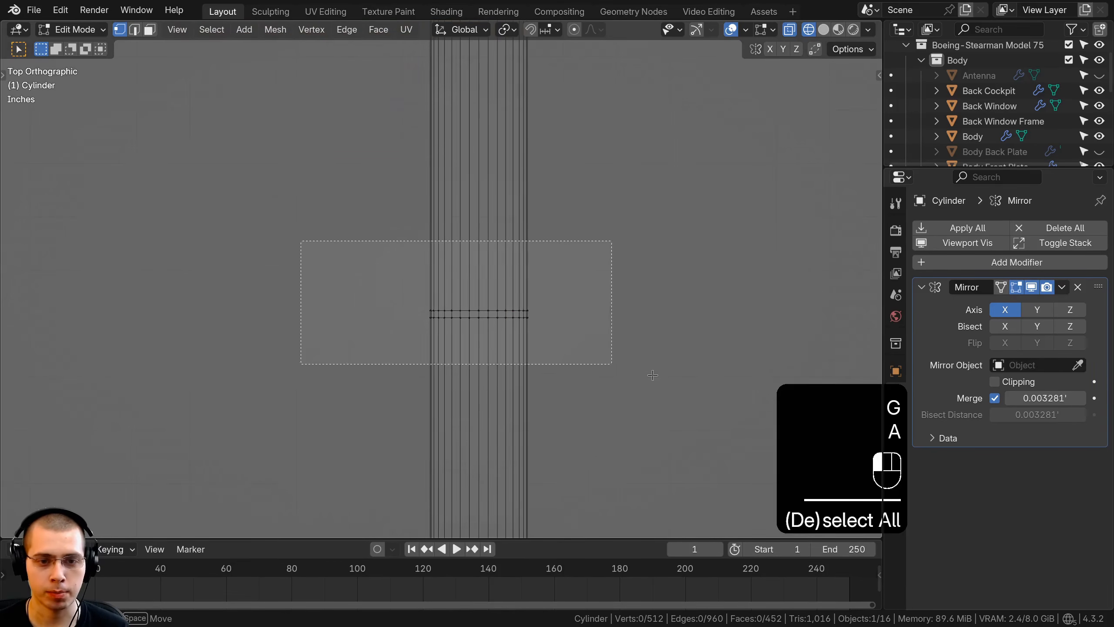
pyautogui.moveTo(653, 375); pyautogui.dragTo(695, 389)
pyautogui.press('s')
pyautogui.press('y')
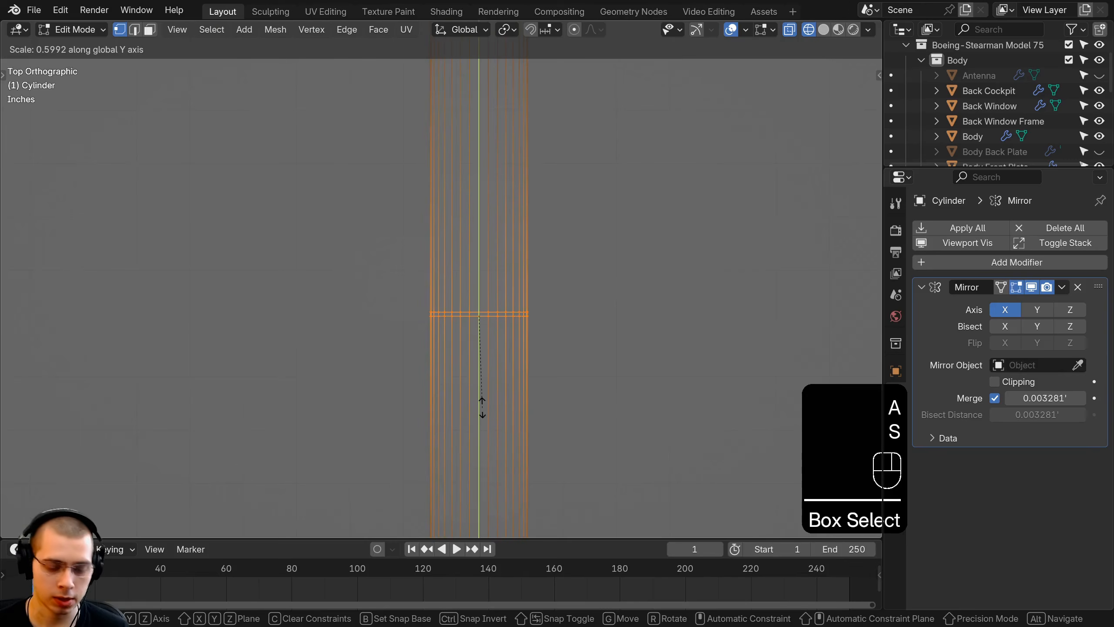
pyautogui.press('0')
pyautogui.press('Return')
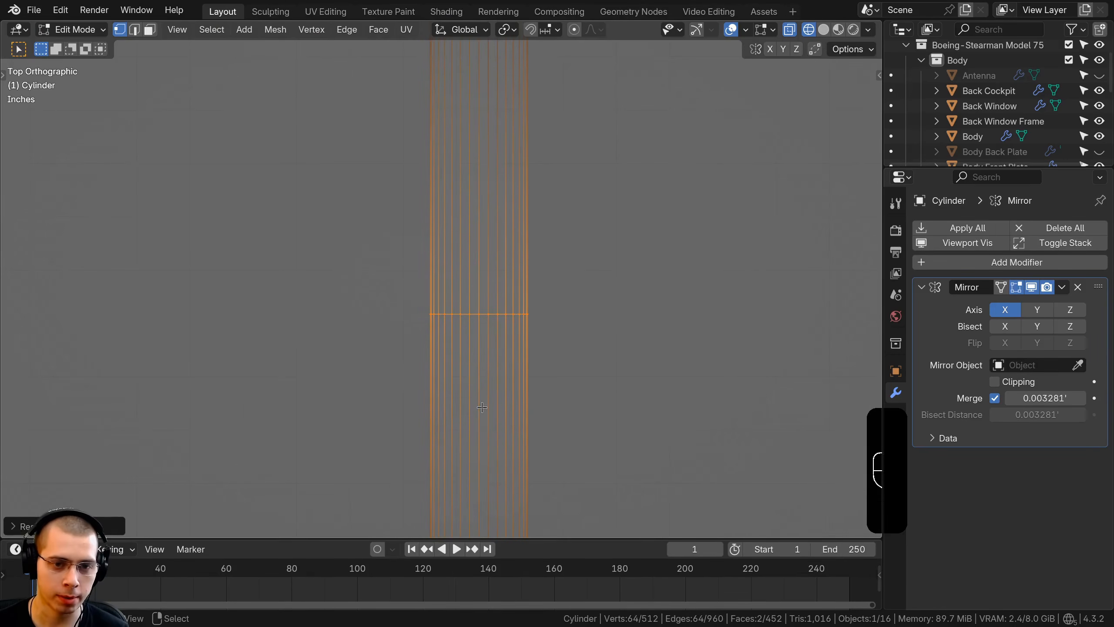
pyautogui.press('m')
pyautogui.click(485, 316)
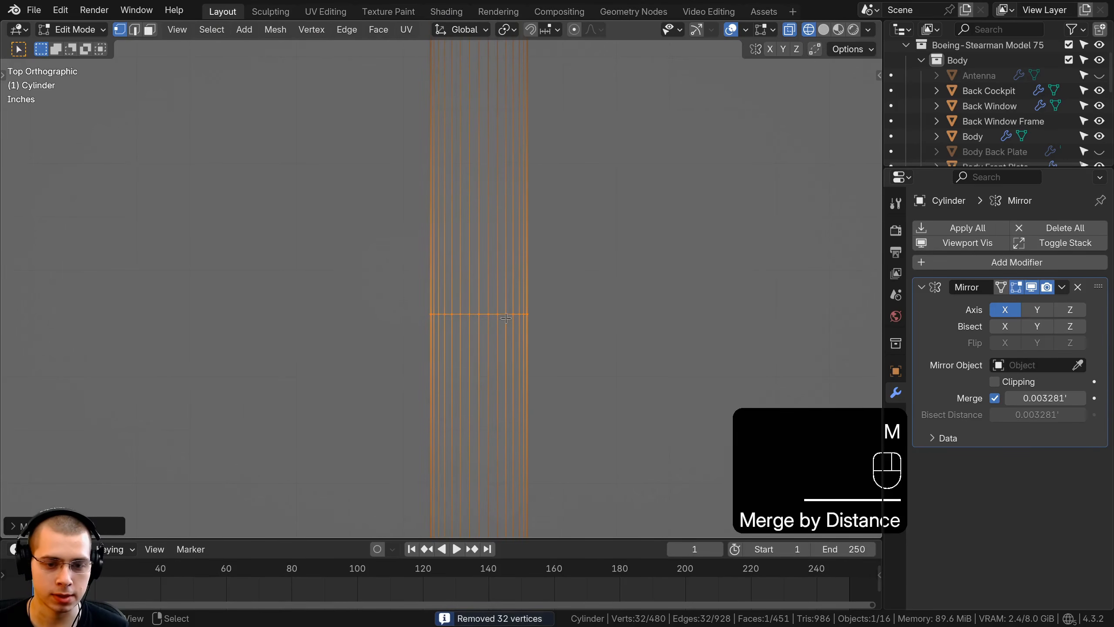
# Select the entire joined handle and recalculate its normals to face outside.
pyautogui.scroll(-8, 506, 318)
pyautogui.keyDown('shift'); pyautogui.moveTo(487, 329); pyautogui.dragTo(487, 376, button='middle'); pyautogui.keyUp('shift')
pyautogui.scroll(2, 514, 326)
pyautogui.press('a')
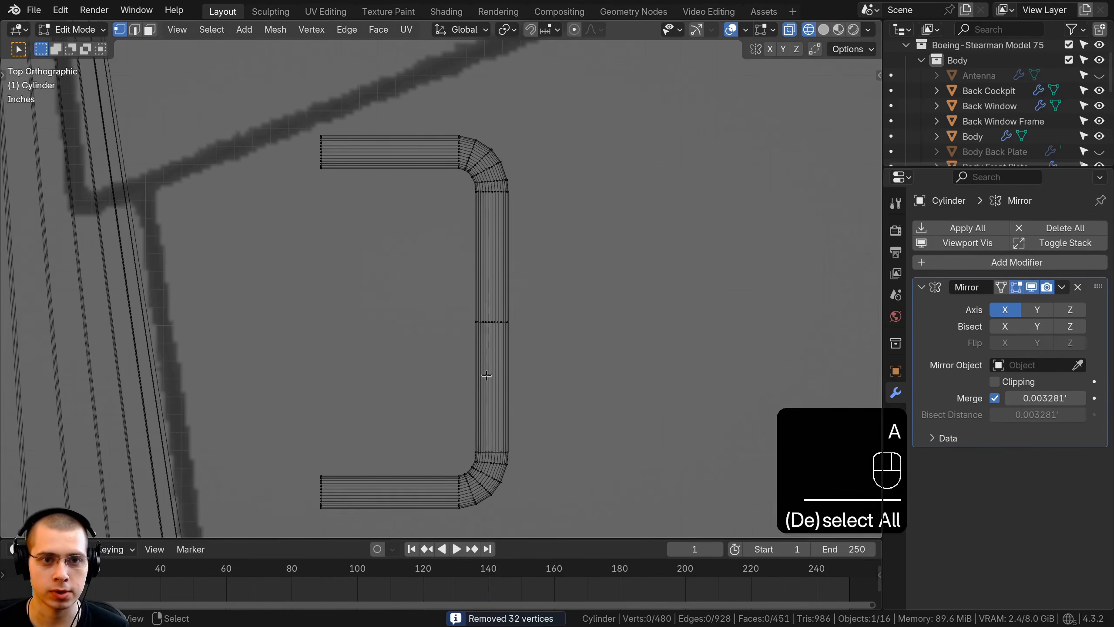
pyautogui.press('a')
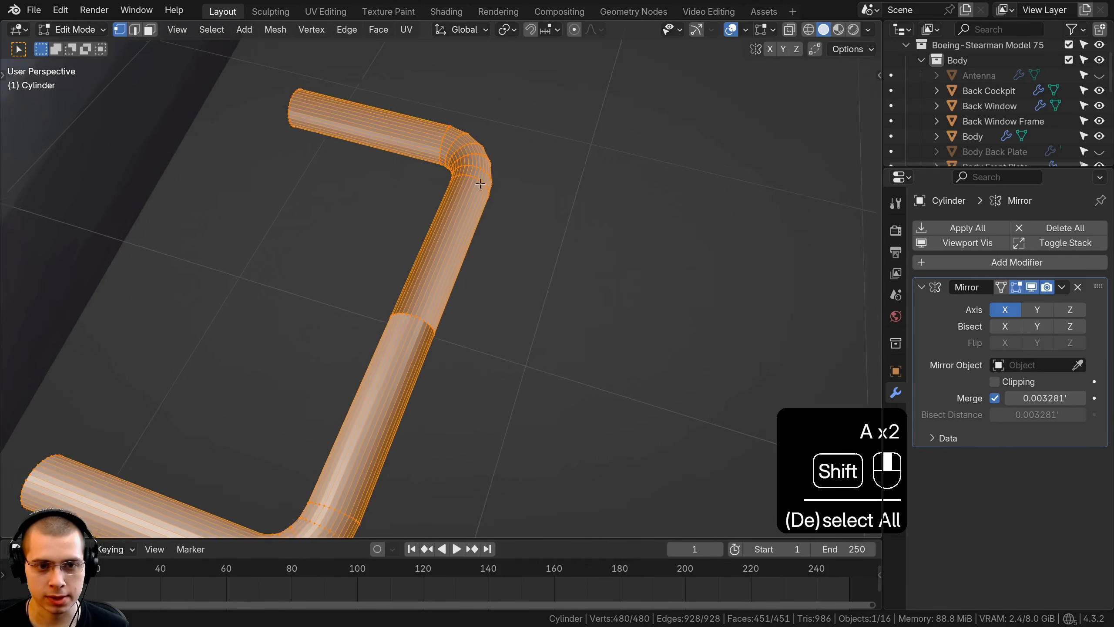
pyautogui.keyDown('shift'); pyautogui.moveTo(452, 205); pyautogui.dragTo(544, 271, button='middle'); pyautogui.keyUp('shift')
pyautogui.hotkey('shift', 'n')
# Select the middle ring at the joint and delete the interior face inside the handle.
pyautogui.press('z')
pyautogui.press('a')
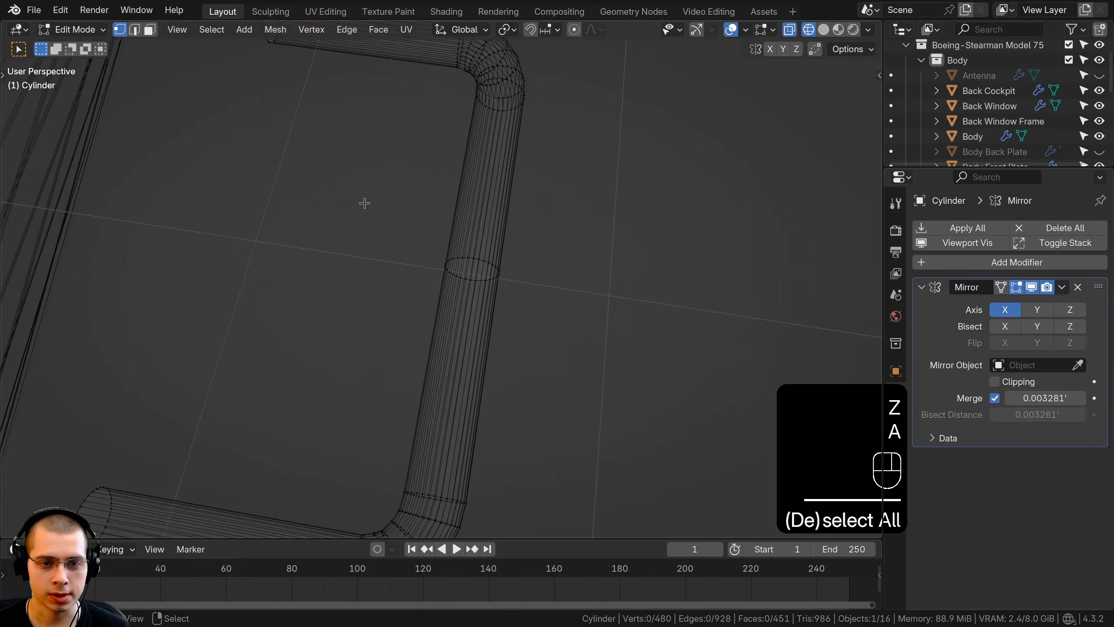
pyautogui.moveTo(364, 201); pyautogui.dragTo(567, 330)
pyautogui.press('z')
pyautogui.moveTo(466, 257); pyautogui.dragTo(473, 283, button='middle')
pyautogui.scroll(5, 438, 256)
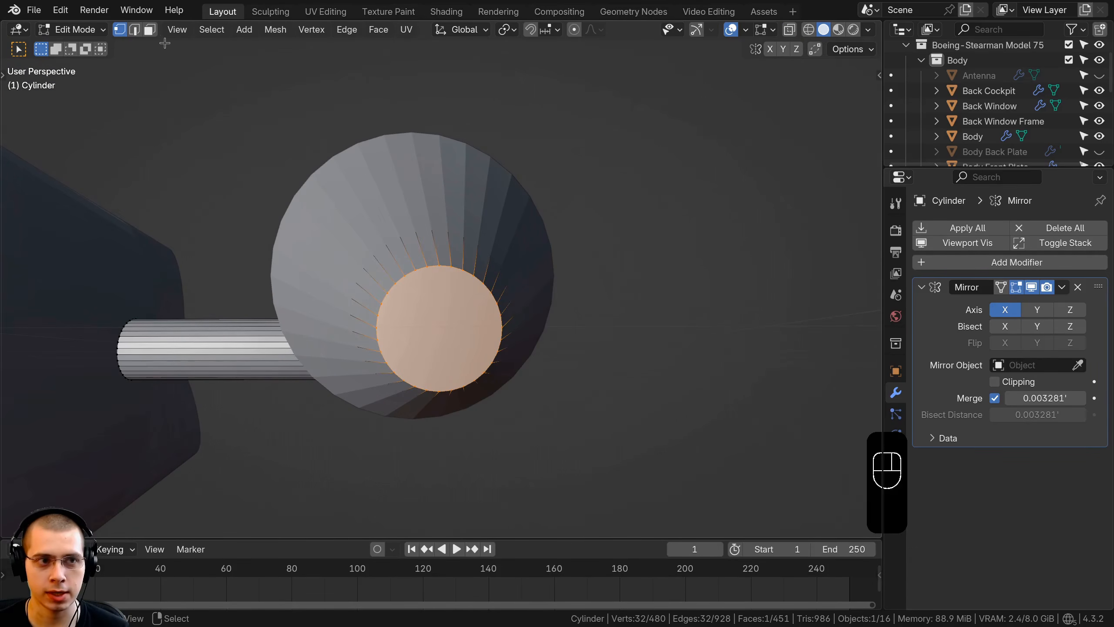
pyautogui.click(150, 30)
pyautogui.press('x')
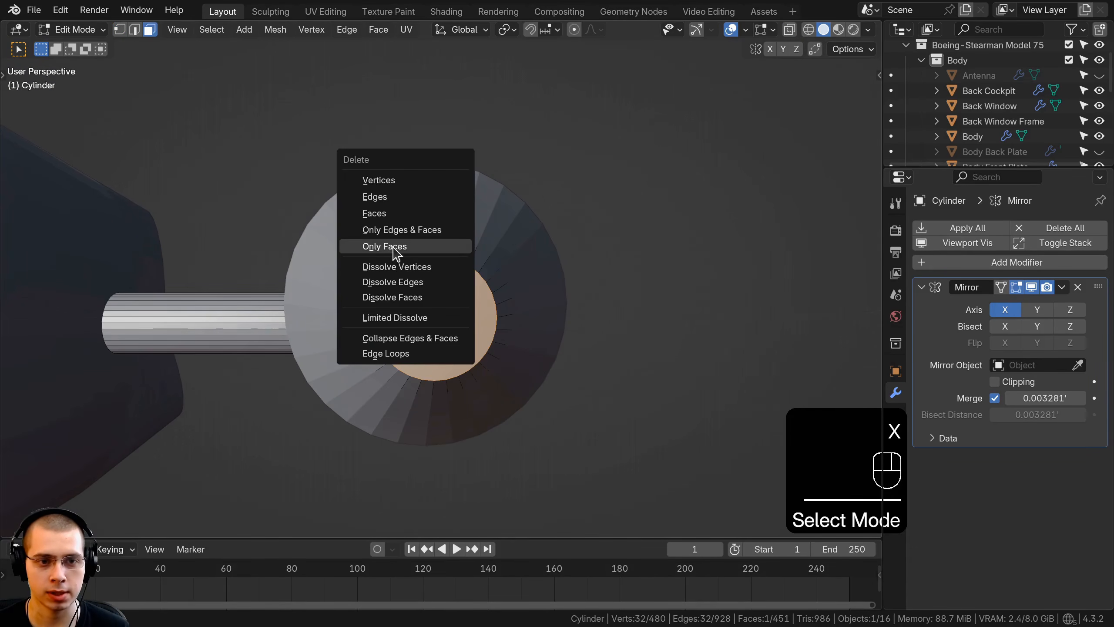
pyautogui.click(388, 213)
# Select the middle edge loop of the handle's straight section and dissolve its edges.
pyautogui.moveTo(457, 303); pyautogui.dragTo(582, 224, button='middle')
pyautogui.press('1')
pyautogui.keyDown('alt'); pyautogui.click(651, 229); pyautogui.keyUp('alt')
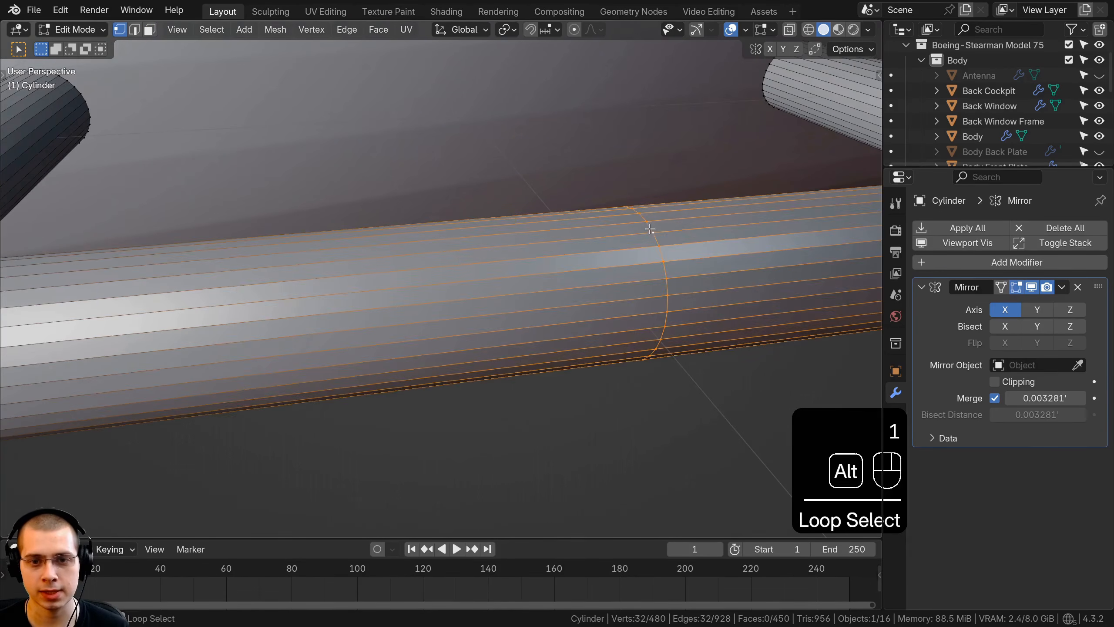
pyautogui.scroll(-3, 465, 308)
pyautogui.keyDown('shift'); pyautogui.moveTo(651, 229); pyautogui.dragTo(494, 277, button='middle'); pyautogui.keyUp('shift')
pyautogui.press('x')
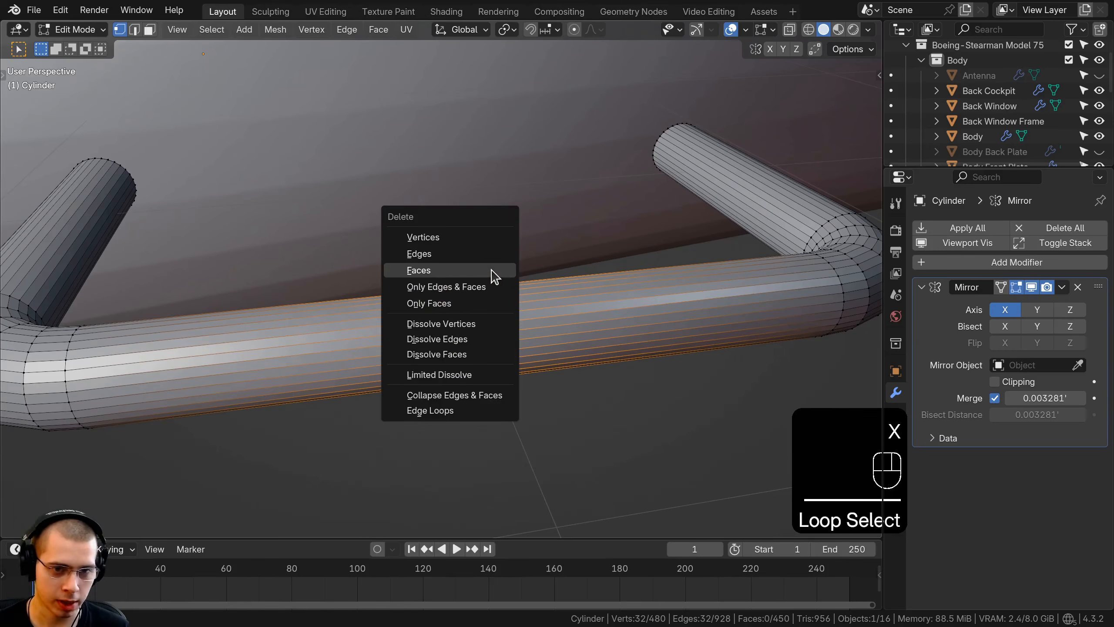
pyautogui.click(478, 339)
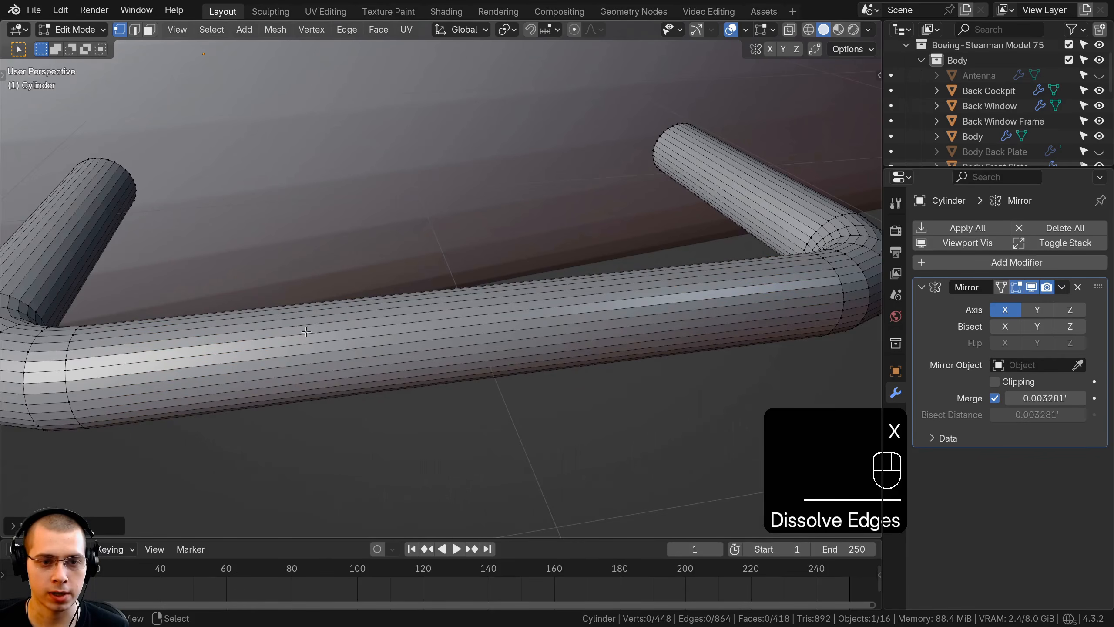
# Select the cap faces at both open ends of the handle's legs and delete them.
pyautogui.scroll(-5, 306, 332)
pyautogui.press('KP_7')
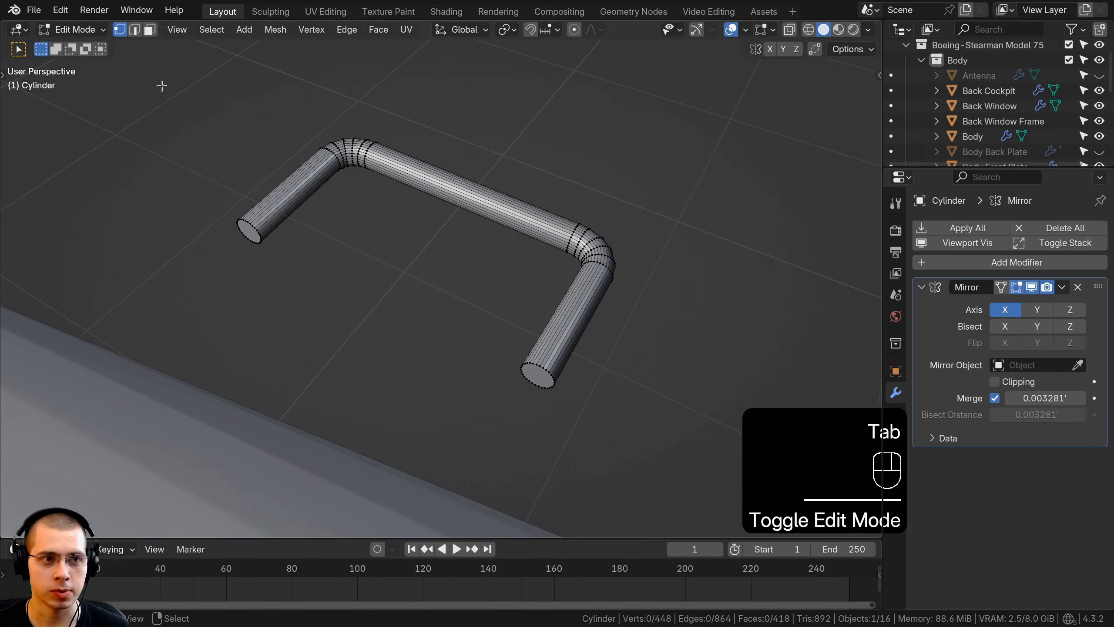
pyautogui.click(151, 31)
pyautogui.click(250, 232)
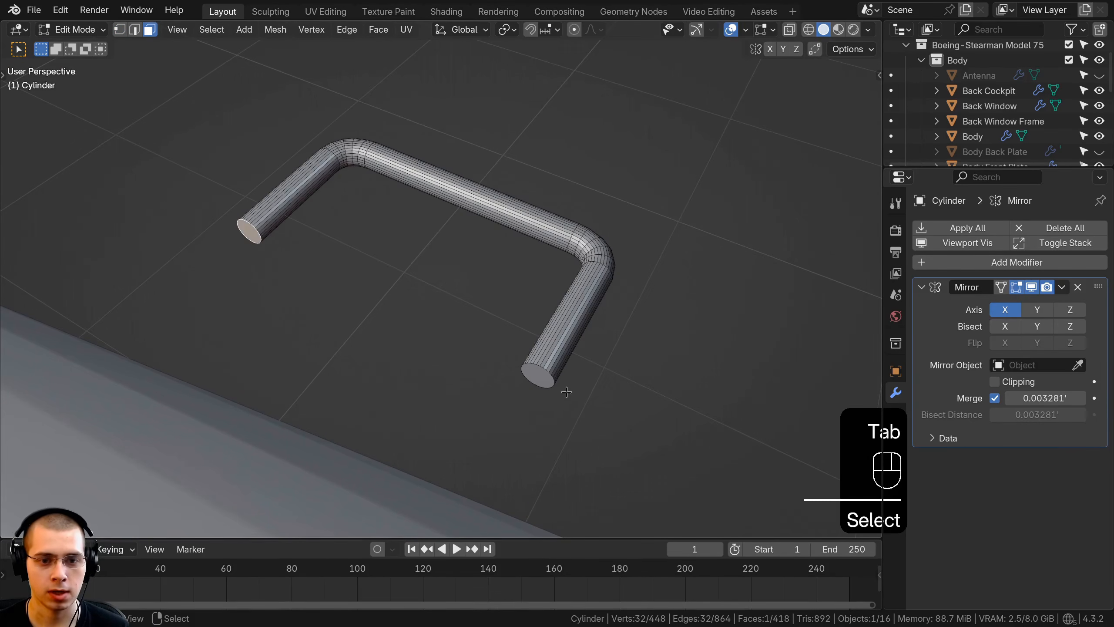
pyautogui.keyDown('shift'); pyautogui.click(542, 374); pyautogui.keyUp('shift')
pyautogui.press('x')
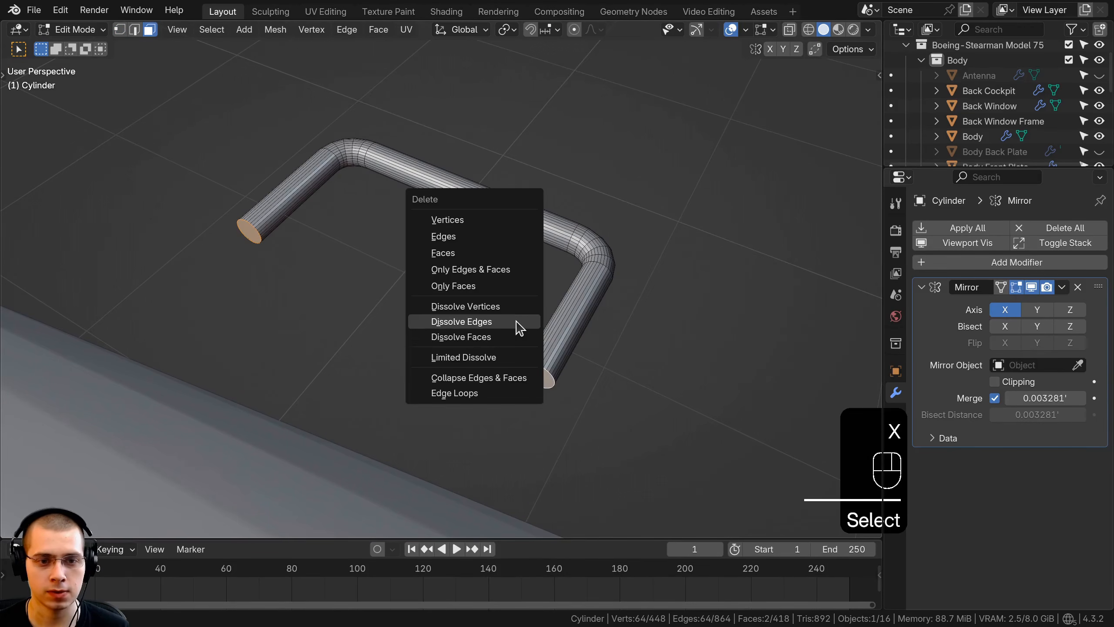
pyautogui.click(483, 258)
pyautogui.press('Tab')
pyautogui.press('Tab')
pyautogui.moveTo(446, 264); pyautogui.dragTo(393, 113, button='middle')
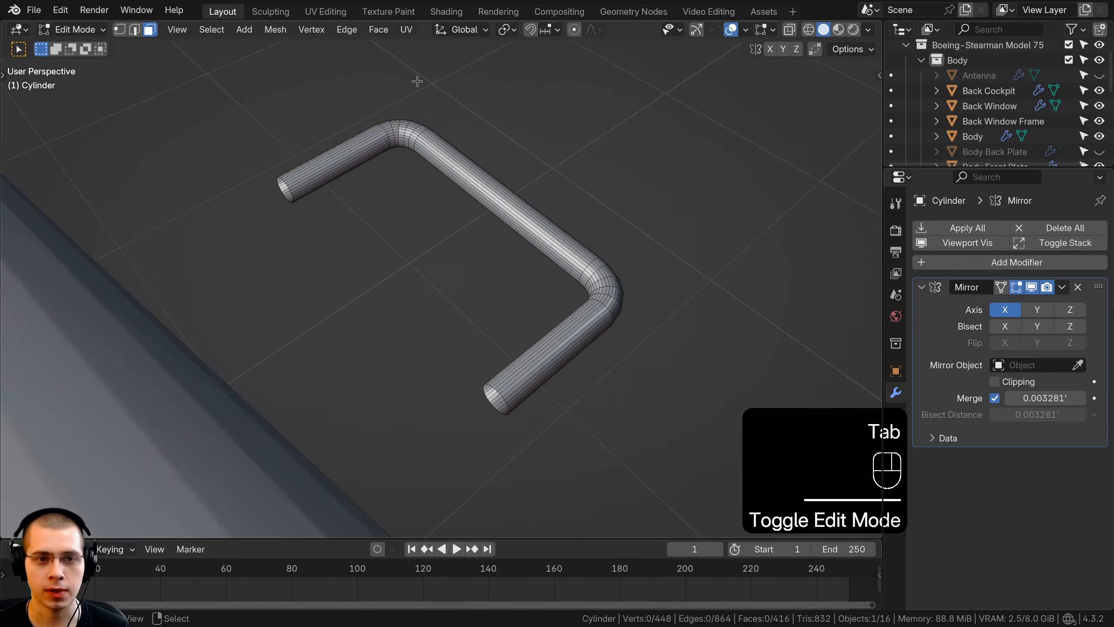
# Apply smooth shading to the handle object.
pyautogui.press('Tab')
pyautogui.press('w')
pyautogui.click(327, 101)
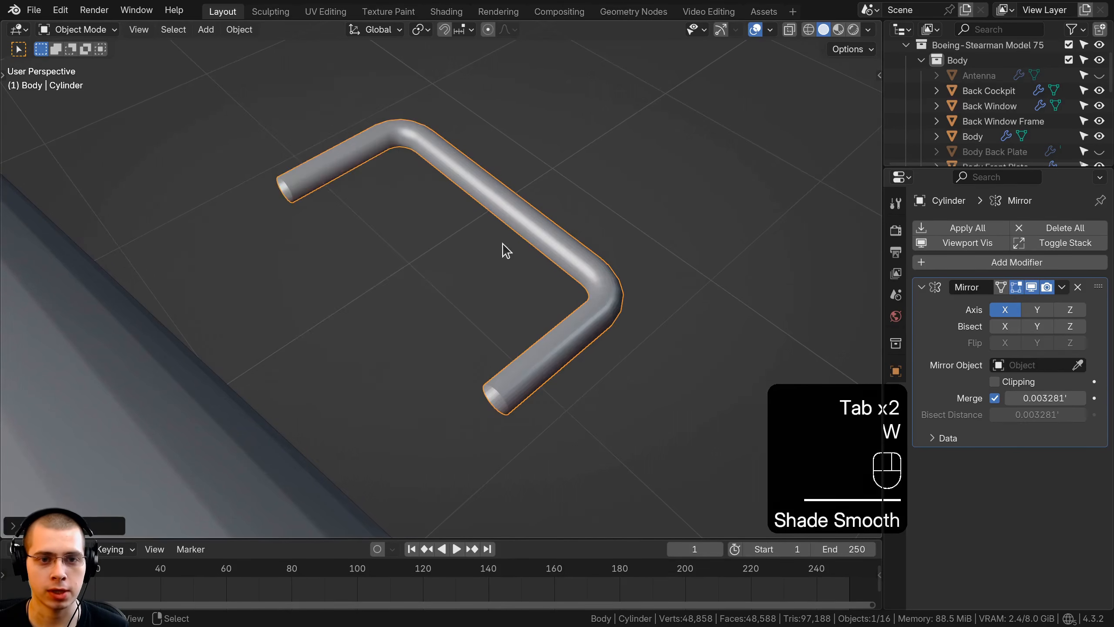
# Select the whole handle mesh and scale it down to suit the rear fuselage.
pyautogui.moveTo(503, 249); pyautogui.dragTo(395, 259, button='middle')
pyautogui.scroll(-3, 395, 259)
pyautogui.keyDown('shift'); pyautogui.moveTo(395, 259); pyautogui.dragTo(698, 237, button='middle'); pyautogui.keyUp('shift')
pyautogui.press('Tab')
pyautogui.press('a')
pyautogui.press('a')
pyautogui.scroll(-3, 698, 237)
pyautogui.press('a')
pyautogui.press('s')
pyautogui.click(557, 269)
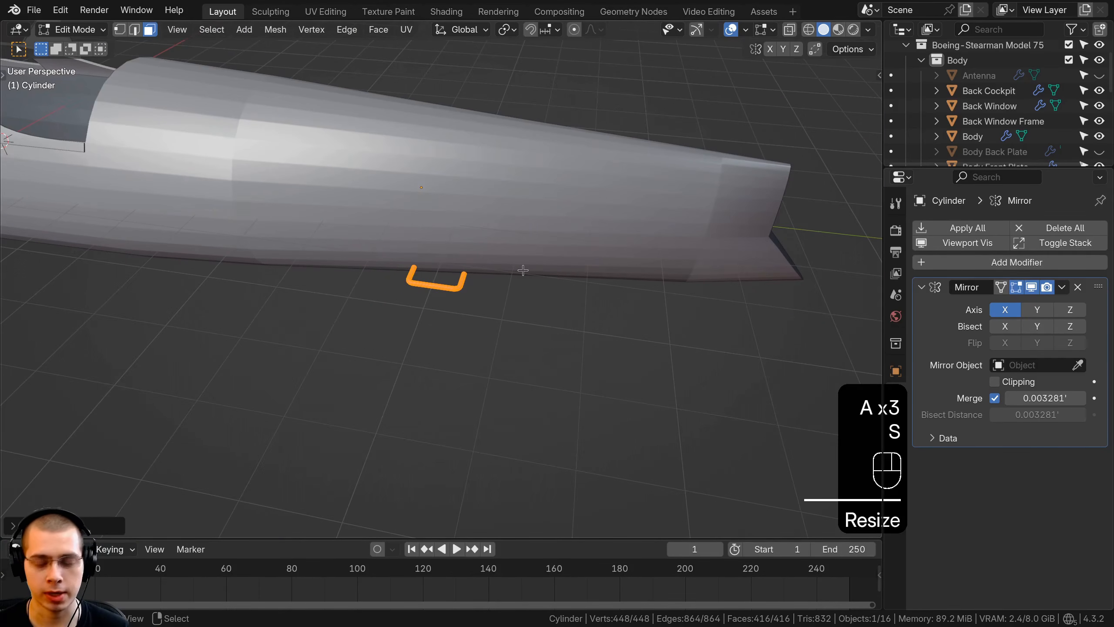
# In the side view, reposition the handle mesh, then lower the handle object along Z to just below the fuselage's bottom edge.
pyautogui.press('KP_1')
pyautogui.press('KP_3')
pyautogui.scroll(2, 447, 208)
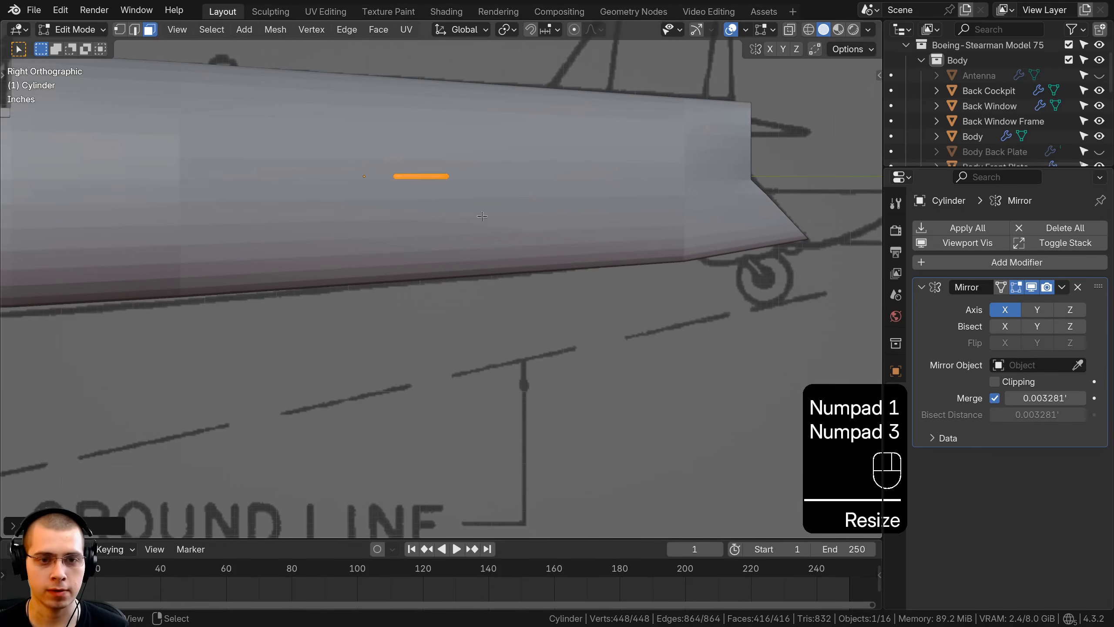
pyautogui.press('g')
pyautogui.click(386, 207)
pyautogui.press('Tab')
pyautogui.press('g')
pyautogui.press('z')
pyautogui.click(387, 300)
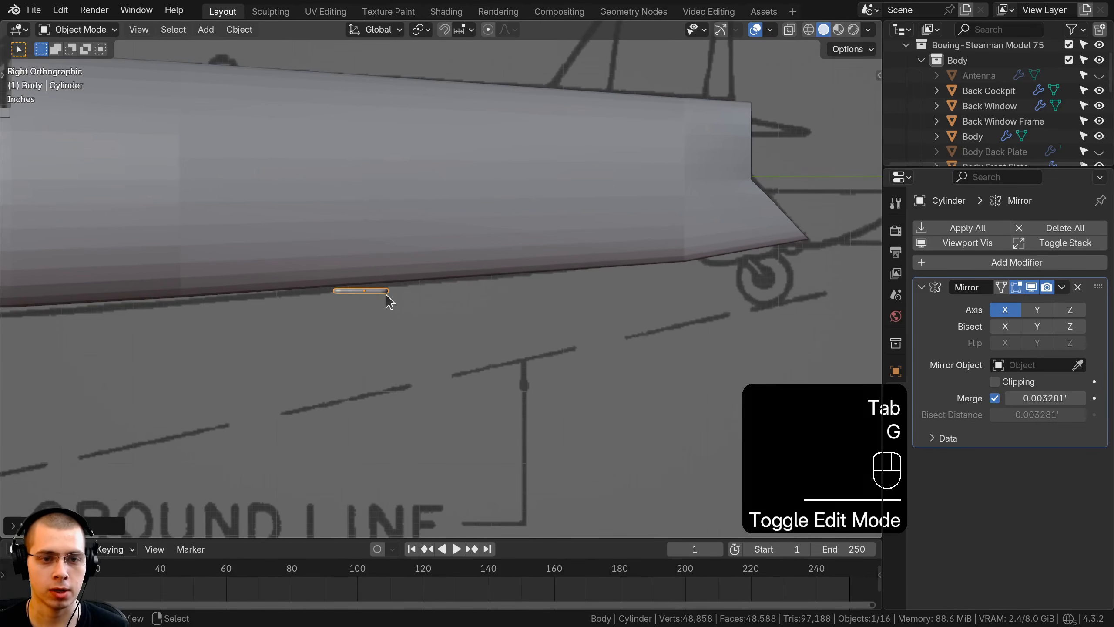
# Shift the handle object along Y toward the tail and raise its mesh onto the fuselage's lower side.
pyautogui.press('g')
pyautogui.press('y')
pyautogui.click(496, 289)
pyautogui.press('Tab')
pyautogui.press('g')
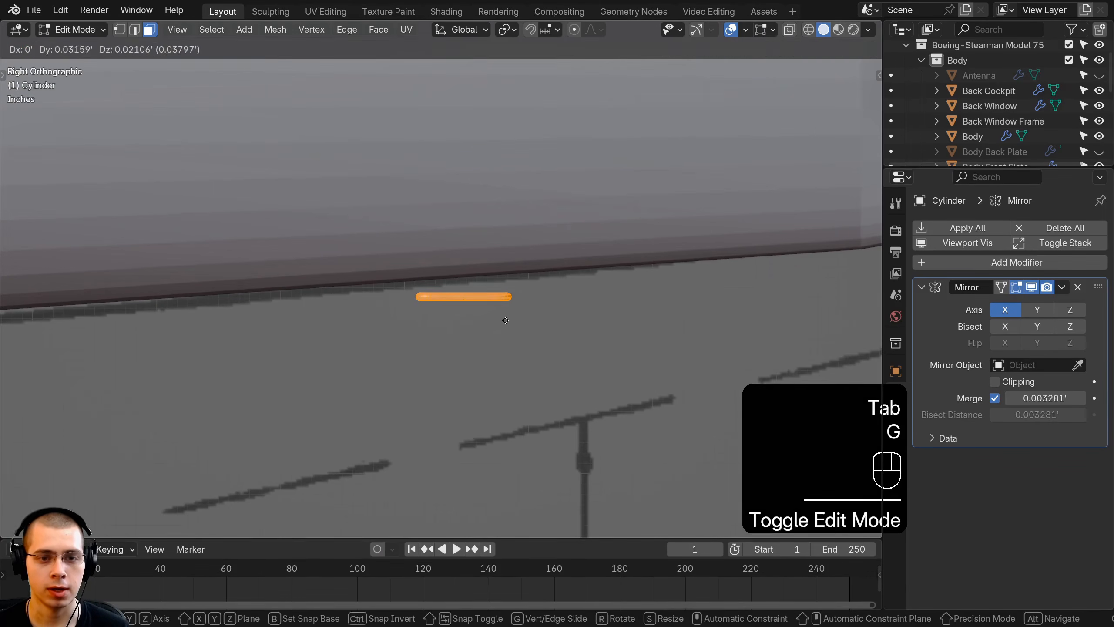
pyautogui.click(501, 284)
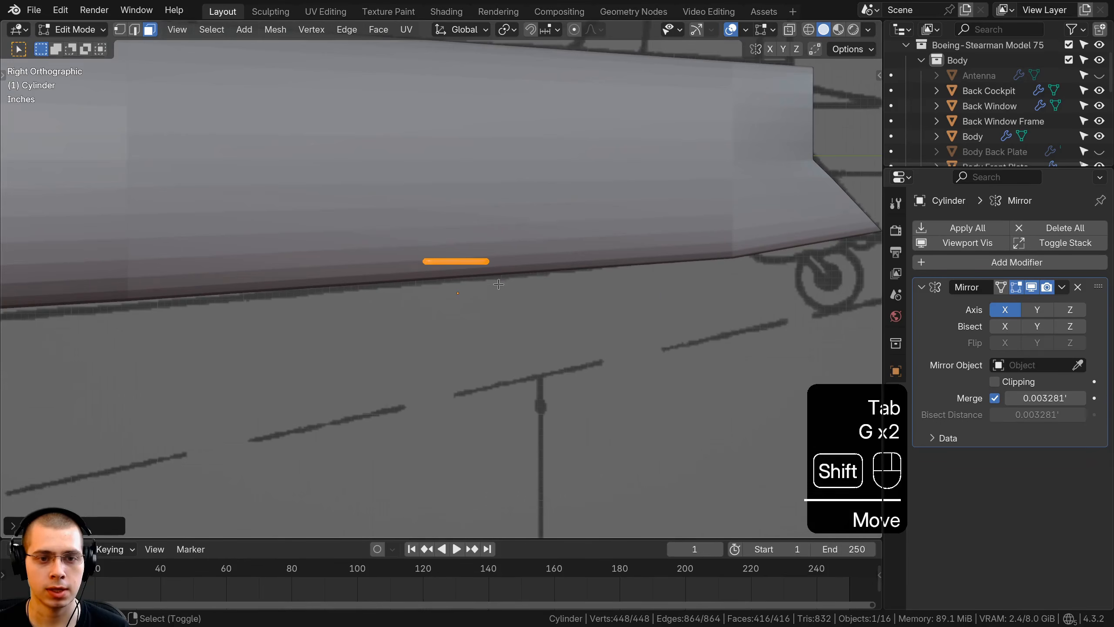
# Nudge the handle object slightly along Y to fine-tune its position under the U.S. NAVY lettering.
pyautogui.keyDown('shift'); pyautogui.moveTo(501, 285); pyautogui.dragTo(500, 308, button='middle'); pyautogui.keyUp('shift')
pyautogui.scroll(-3, 452, 310)
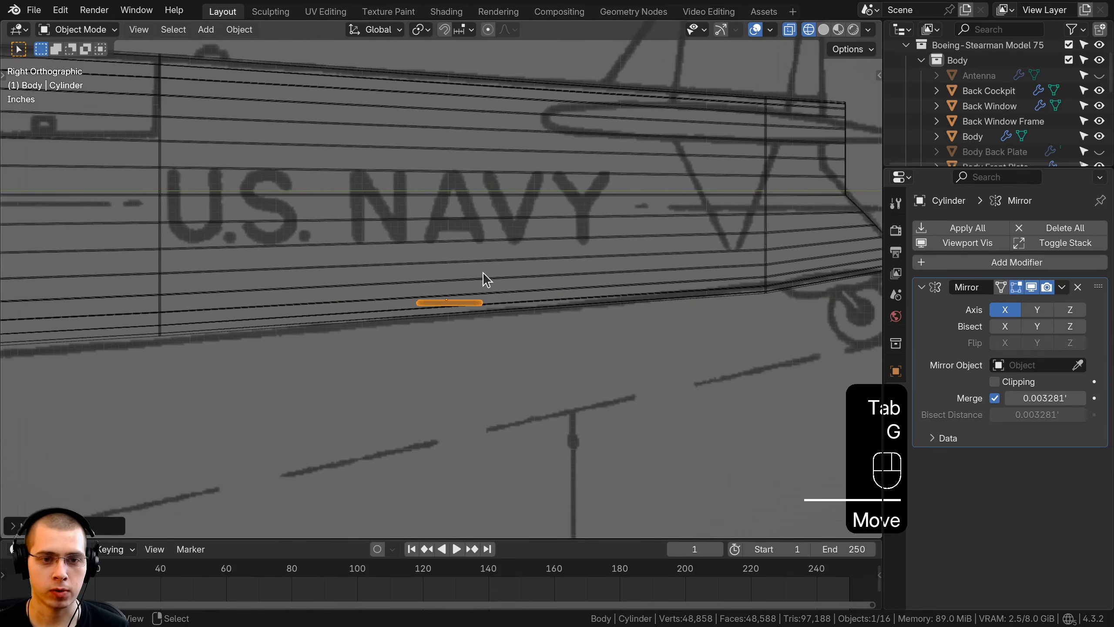
pyautogui.press('g')
pyautogui.press('y')
pyautogui.click(478, 271)
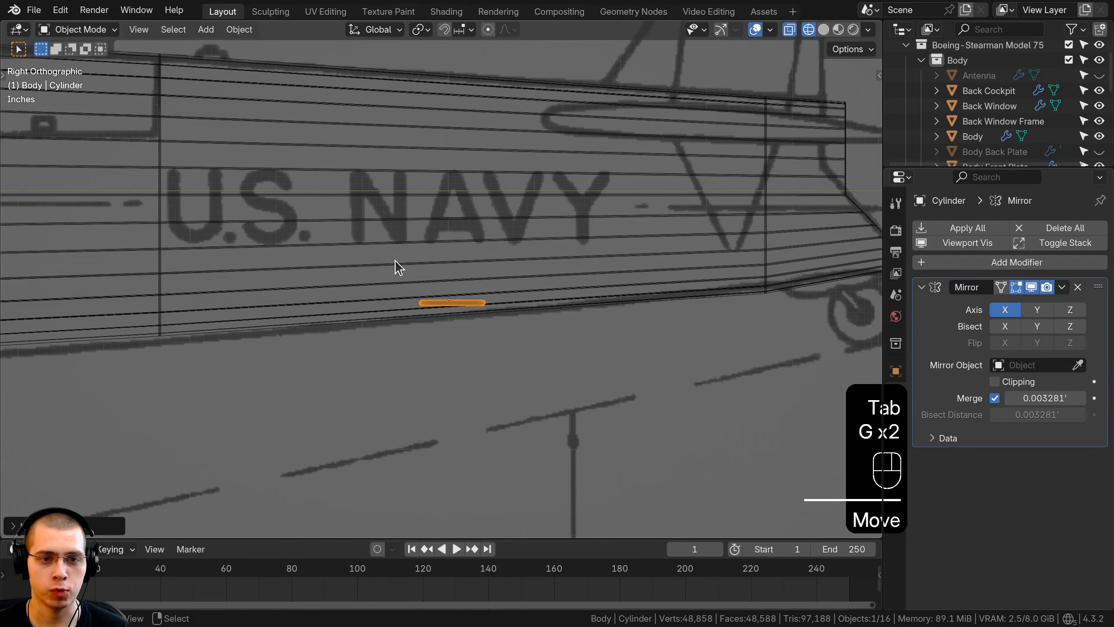
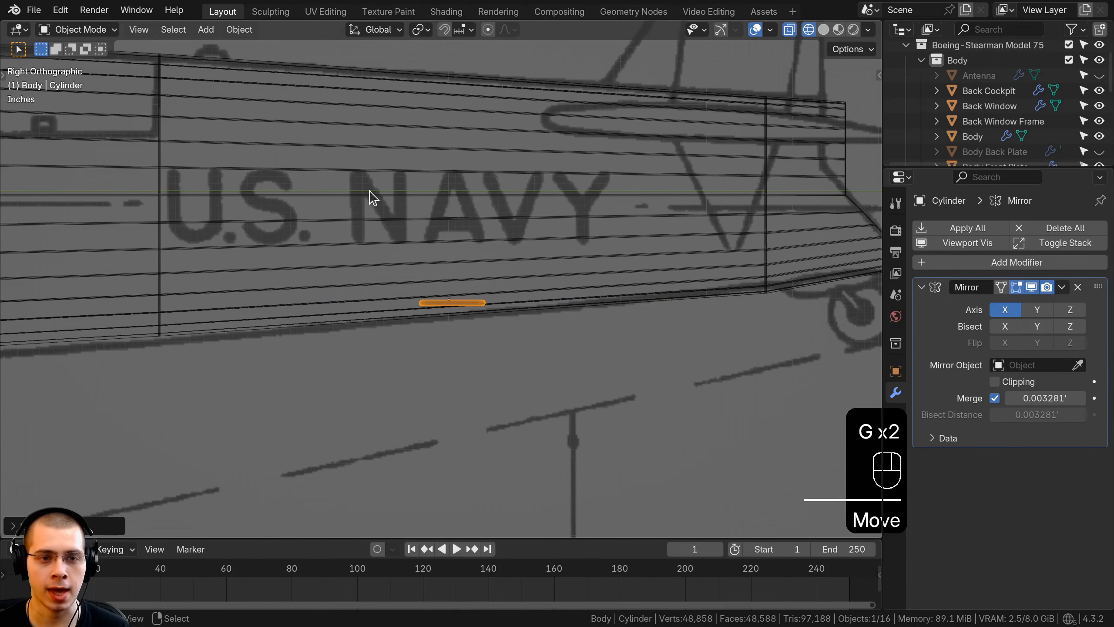
# Move the handle mesh up along Z and inward along X to the lower side of the rear fuselage.
pyautogui.moveTo(446, 202)
pyautogui.mouseDown(button='middle')
pyautogui.moveTo(543, 244)
pyautogui.moveTo(530, 266)
pyautogui.mouseUp(button='middle')
pyautogui.press('Tab')
pyautogui.press('z')
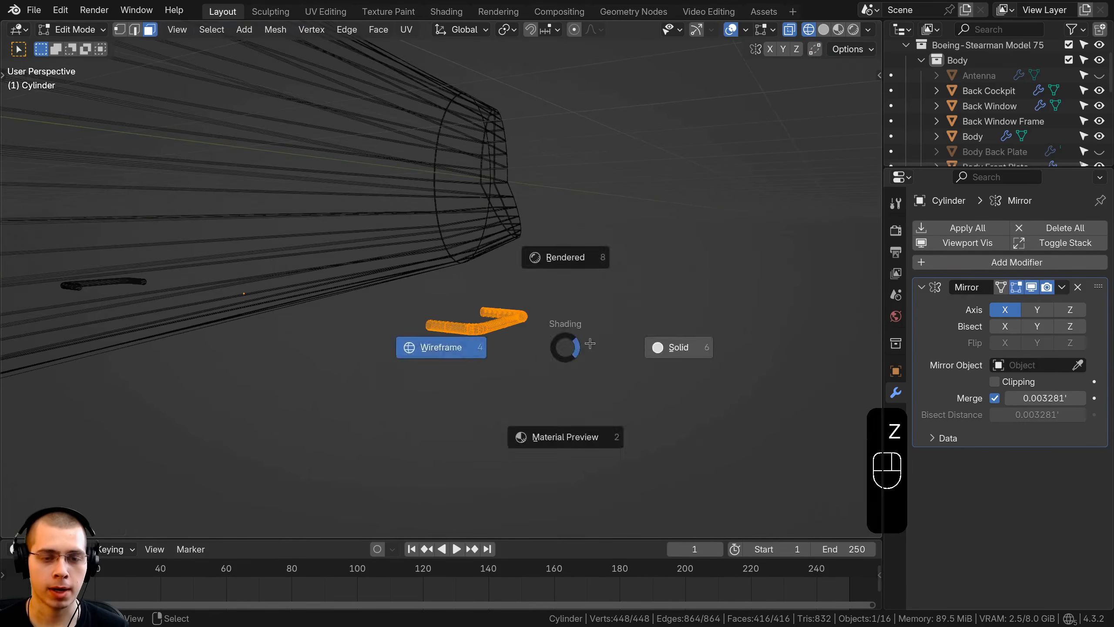
pyautogui.scroll(3, 556, 313)
pyautogui.press('g')
pyautogui.press('z')
pyautogui.click(556, 200)
pyautogui.moveTo(556, 200); pyautogui.dragTo(606, 233, button='middle')
pyautogui.press('g')
pyautogui.press('x')
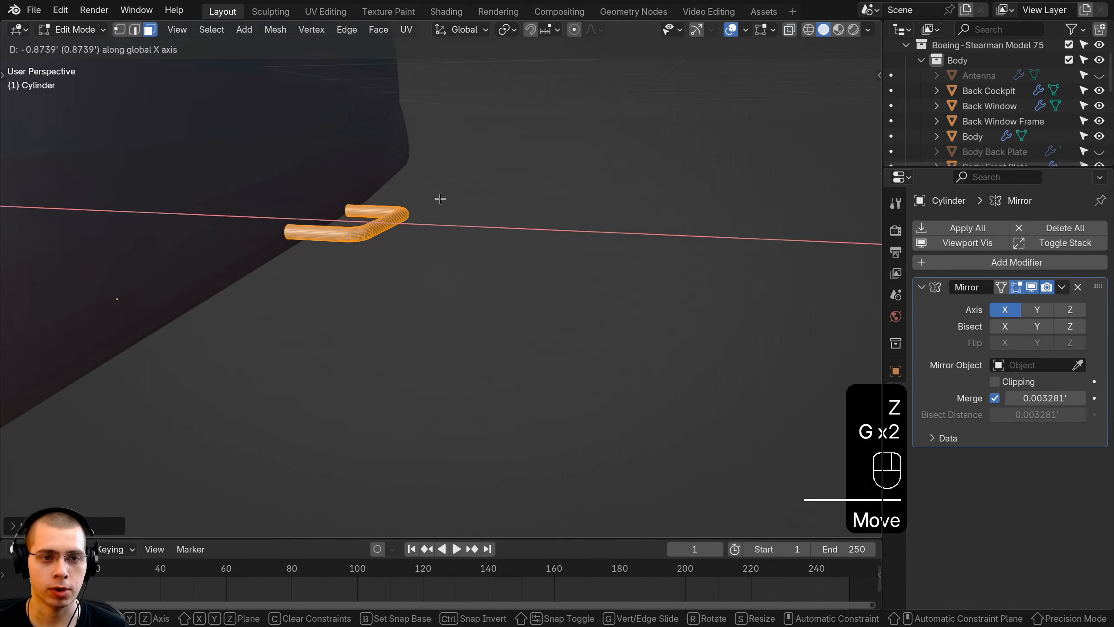
pyautogui.click(441, 200)
# Rotate the handle so its legs tilt up toward the fuselage and move it along X against the surface.
pyautogui.press('r')
pyautogui.press('x')
pyautogui.click(448, 239)
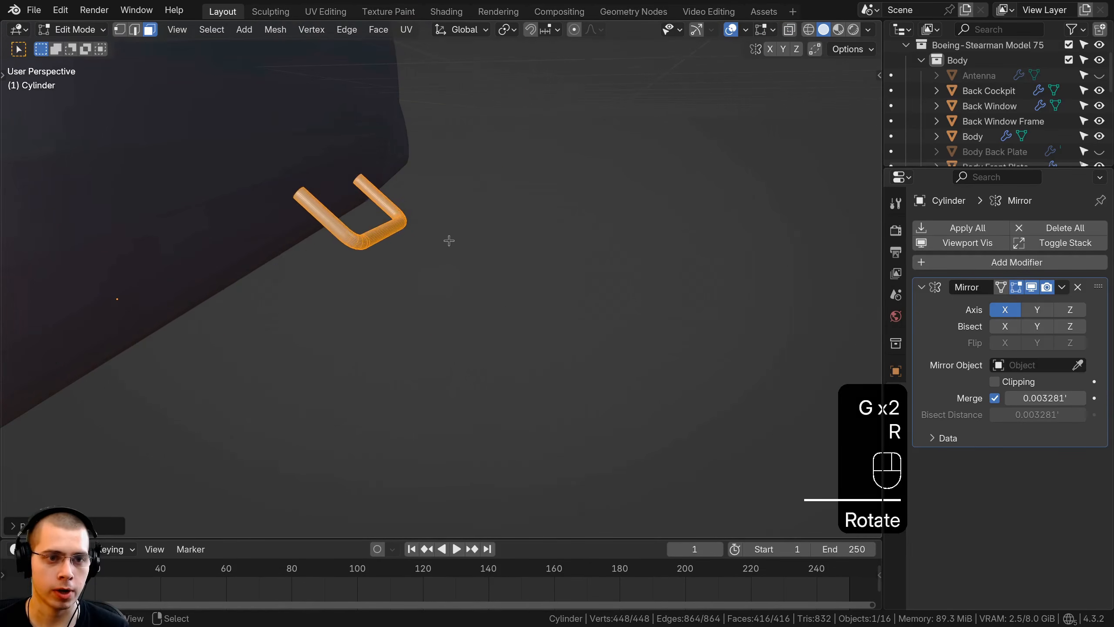
pyautogui.moveTo(448, 239); pyautogui.dragTo(659, 286, button='middle')
pyautogui.press('g')
pyautogui.press('x')
pyautogui.click(577, 272)
pyautogui.moveTo(577, 272); pyautogui.dragTo(542, 366, button='middle')
pyautogui.moveTo(597, 391); pyautogui.dragTo(688, 281, button='middle')
# In the top view, rotate and move the handle so it runs parallel to the fuselage's tapered side.
pyautogui.press('KP_7')
pyautogui.press('r')
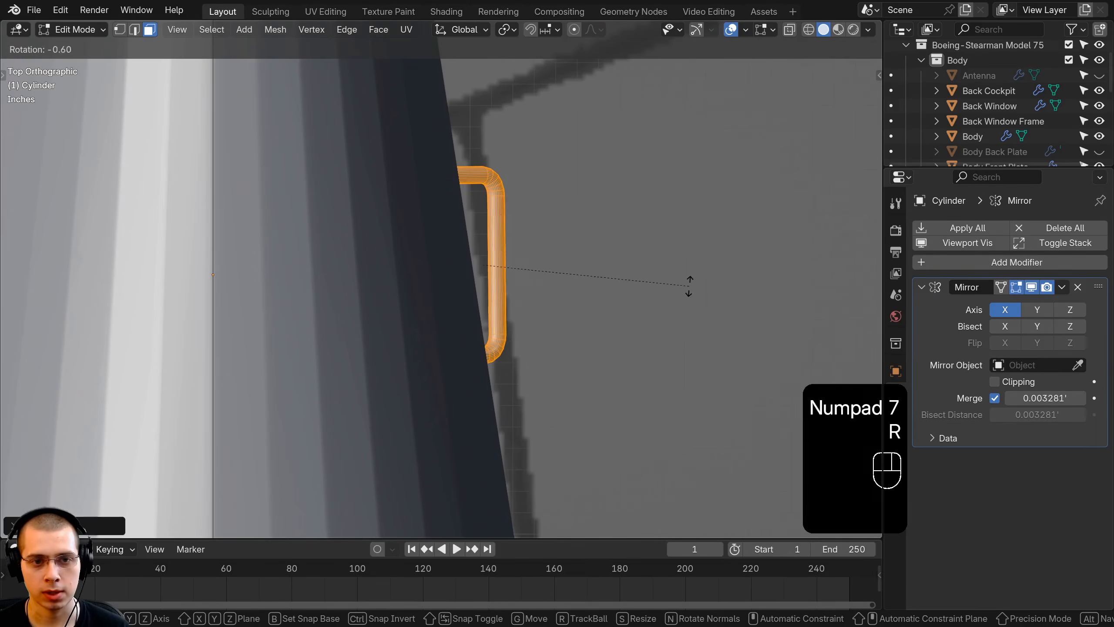
pyautogui.press('g')
pyautogui.scroll(-1, 610, 319)
pyautogui.click(537, 370)
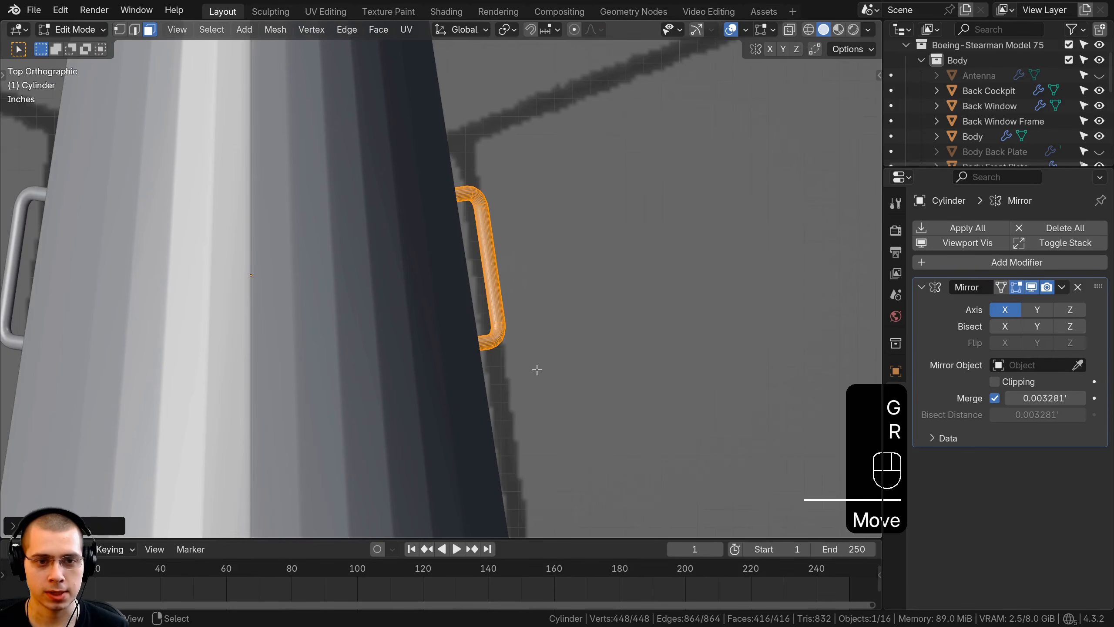
# In the side view, reposition the handle and rotate it to follow the slope of the fuselage's bottom edge.
pyautogui.scroll(-3, 457, 249)
pyautogui.moveTo(457, 249); pyautogui.dragTo(544, 330, button='middle')
pyautogui.press('KP_1')
pyautogui.press('KP_3')
pyautogui.press('g')
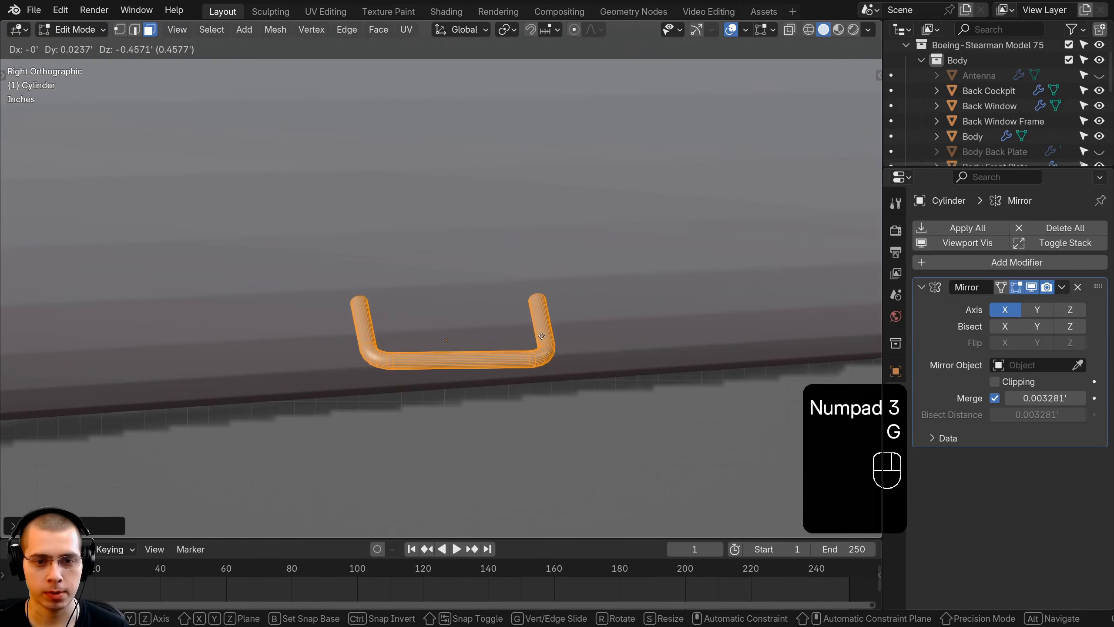
pyautogui.press('r')
pyautogui.press('g')
pyautogui.click(493, 372)
pyautogui.press('g')
pyautogui.click(500, 382)
pyautogui.press('r')
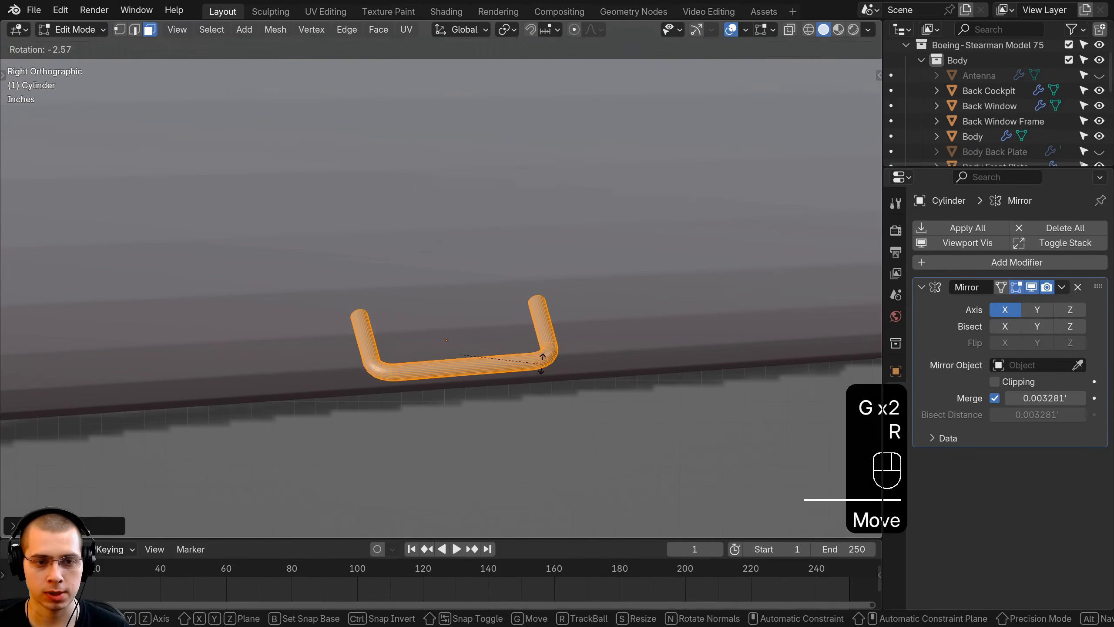
pyautogui.click(543, 355)
# Fine-tune the handle's tilt and position so both legs sink into the fuselage's curved lower side.
pyautogui.moveTo(544, 347); pyautogui.dragTo(344, 349, button='middle')
pyautogui.scroll(-3, 517, 290)
pyautogui.press('r')
pyautogui.press('g')
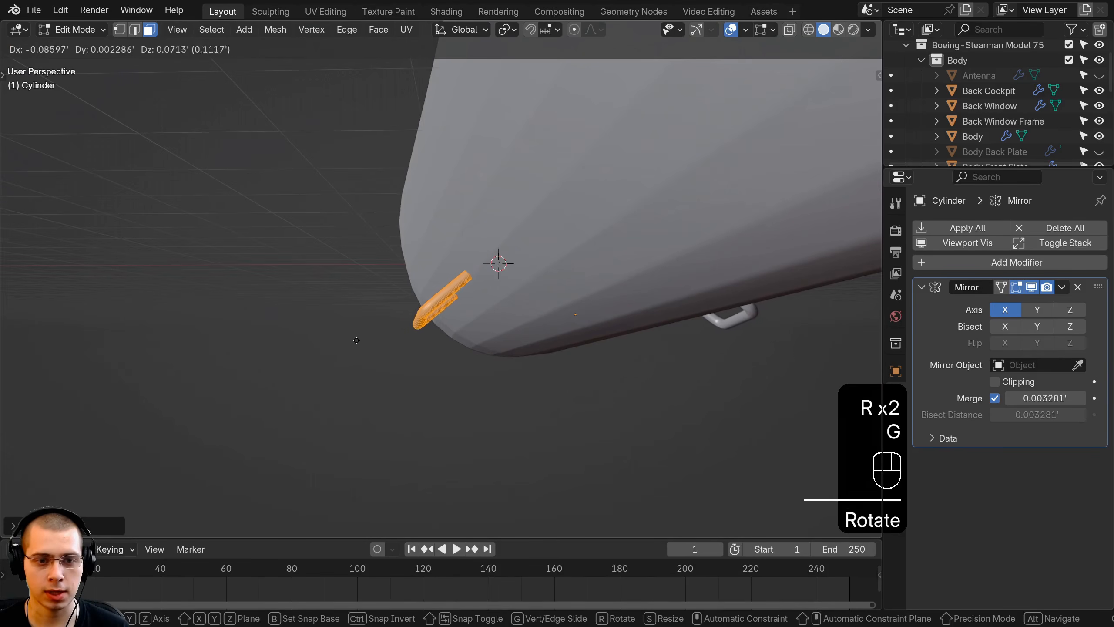
pyautogui.click(366, 333)
pyautogui.press('r')
pyautogui.click(368, 334)
pyautogui.press('g')
pyautogui.click(369, 334)
pyautogui.moveTo(685, 373); pyautogui.dragTo(647, 335, button='middle')
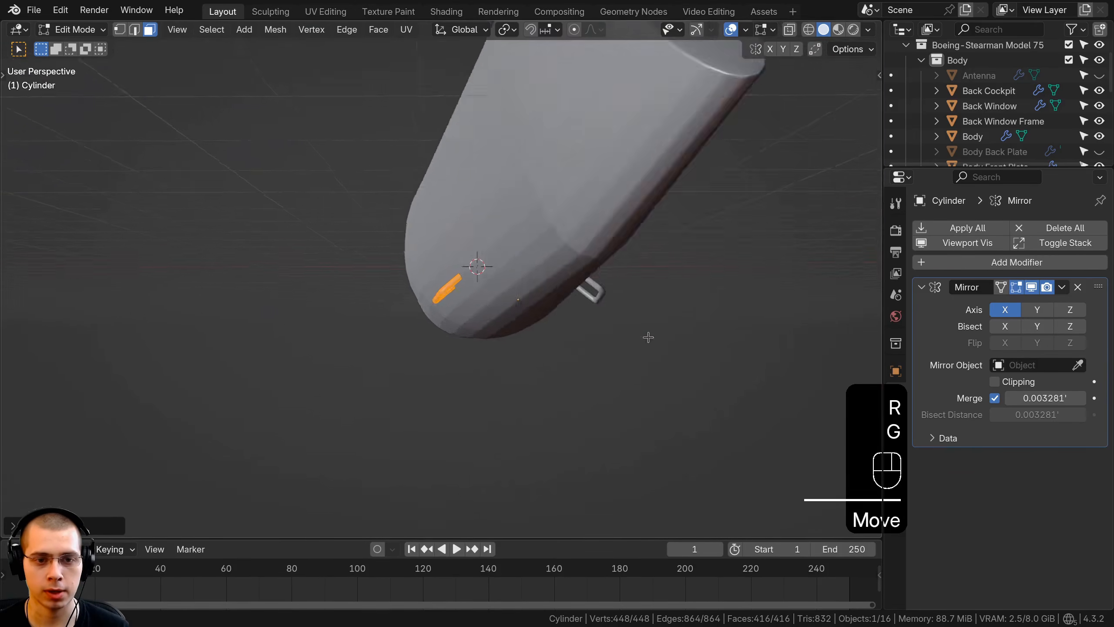
# Leave mesh editing and rename the lift handle object as Handles.
pyautogui.moveTo(647, 336); pyautogui.dragTo(772, 325, button='middle')
pyautogui.press('F2')
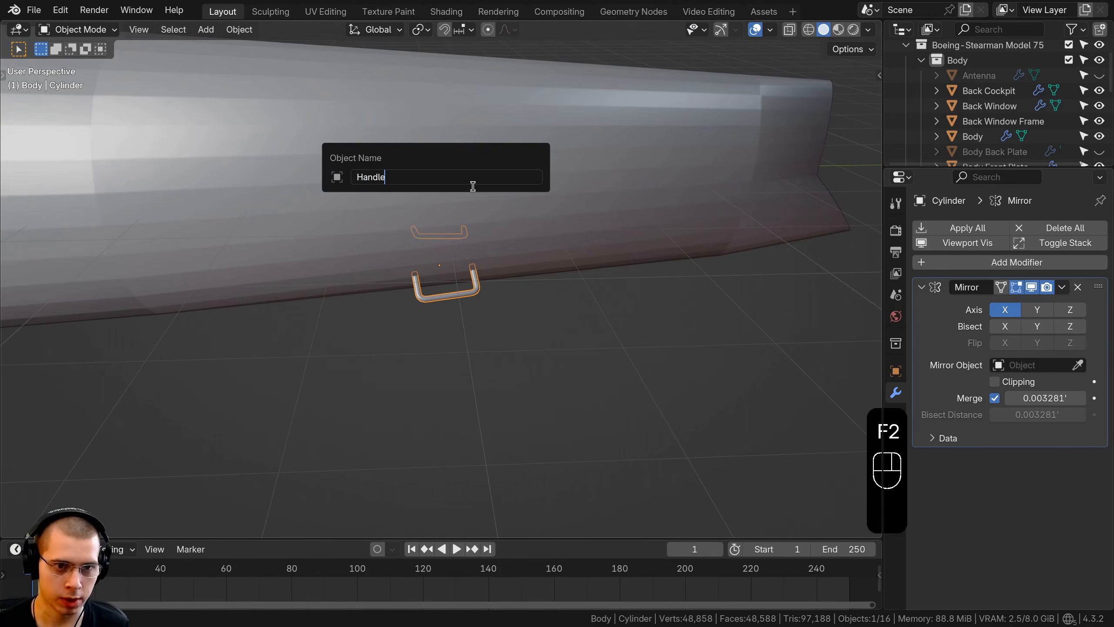
pyautogui.write('Handles')
pyautogui.press('Return')
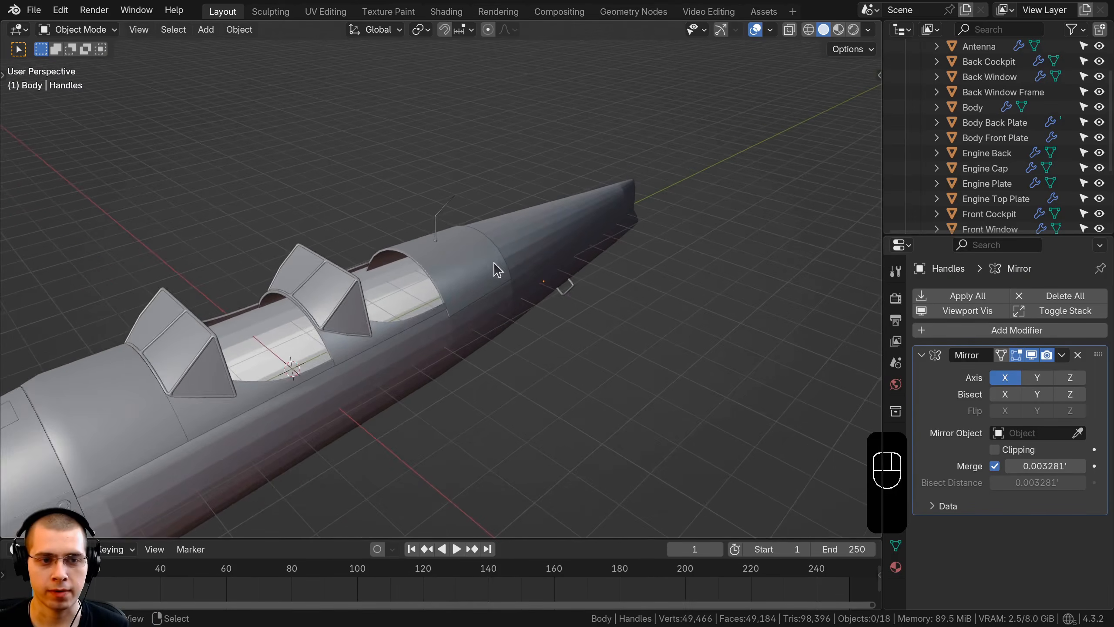
# In the Body mesh, select only the hull ring at the rear edge of the back cockpit, without the cockpit-opening vertices, in wireframe.
pyautogui.scroll(2, 534, 256)
pyautogui.moveTo(494, 262)
pyautogui.mouseDown(button='middle')
pyautogui.moveTo(551, 253)
pyautogui.moveTo(458, 311)
pyautogui.moveTo(458, 252)
pyautogui.moveTo(417, 263)
pyautogui.moveTo(406, 249)
pyautogui.moveTo(478, 352)
pyautogui.mouseUp(button='middle')
pyautogui.scroll(2, 458, 310)
pyautogui.click(428, 275)
pyautogui.press('Tab')
pyautogui.press('z')
pyautogui.click(322, 251)
pyautogui.press('1')
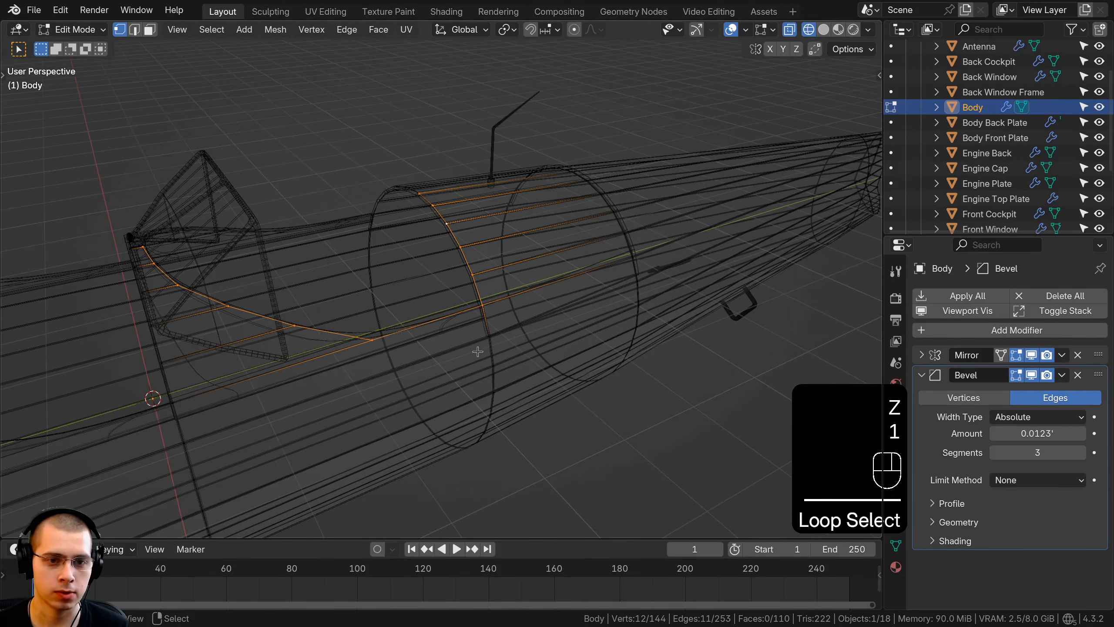
pyautogui.keyDown('alt'); pyautogui.keyDown('shift'); pyautogui.click(487, 333); pyautogui.keyUp('shift'); pyautogui.keyUp('alt')
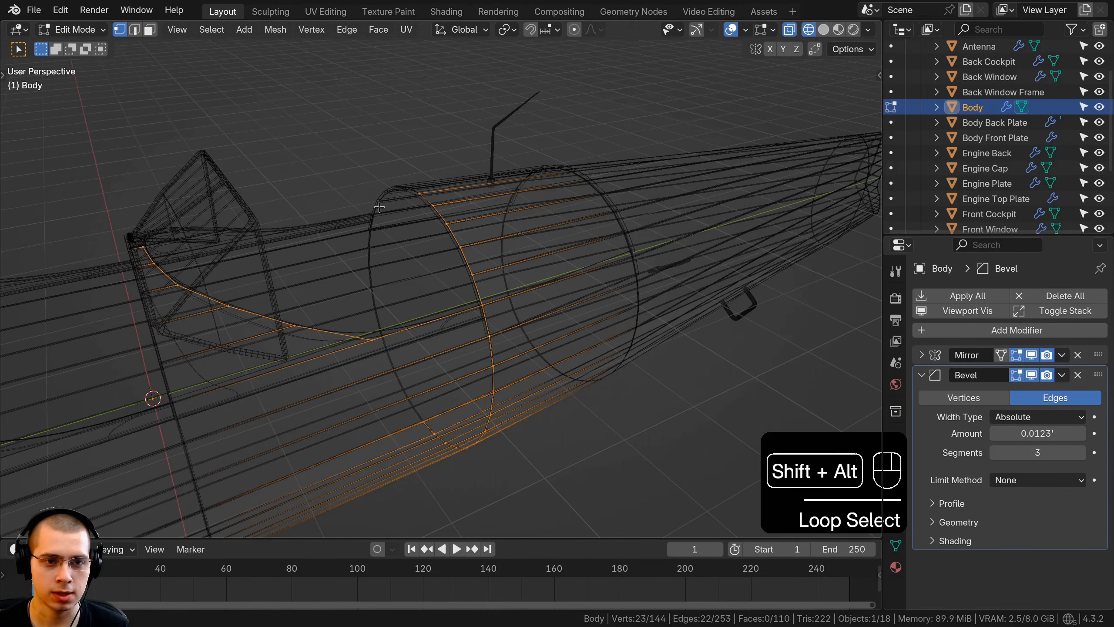
pyautogui.moveTo(392, 205); pyautogui.dragTo(278, 140, button='middle')
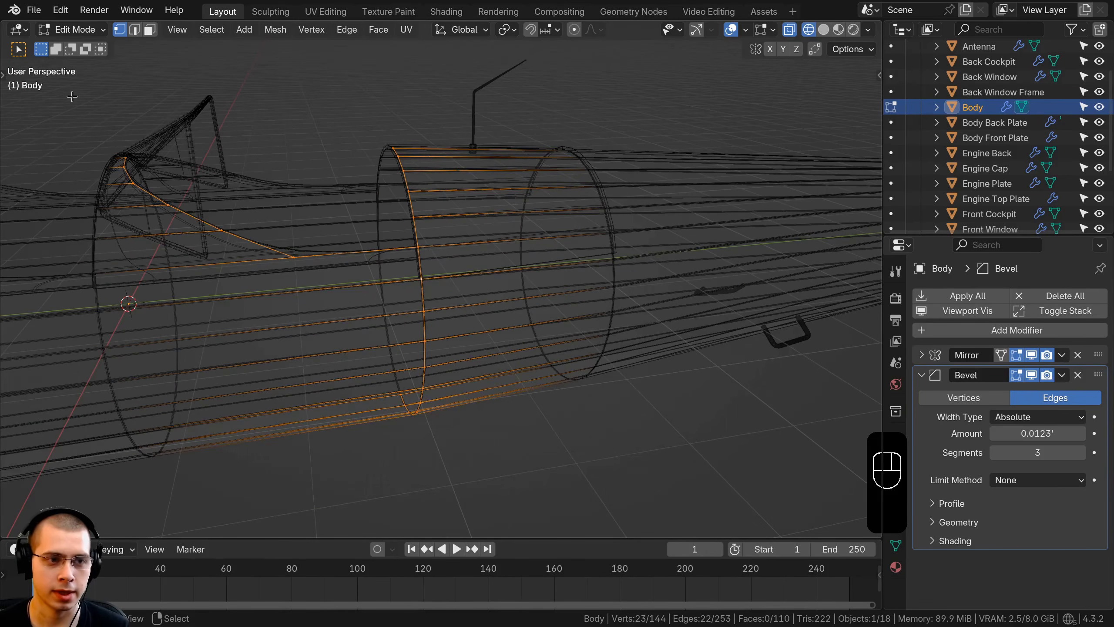
pyautogui.moveTo(72, 97); pyautogui.dragTo(326, 308, button='middle')
pyautogui.moveTo(332, 201); pyautogui.dragTo(411, 323, button='middle')
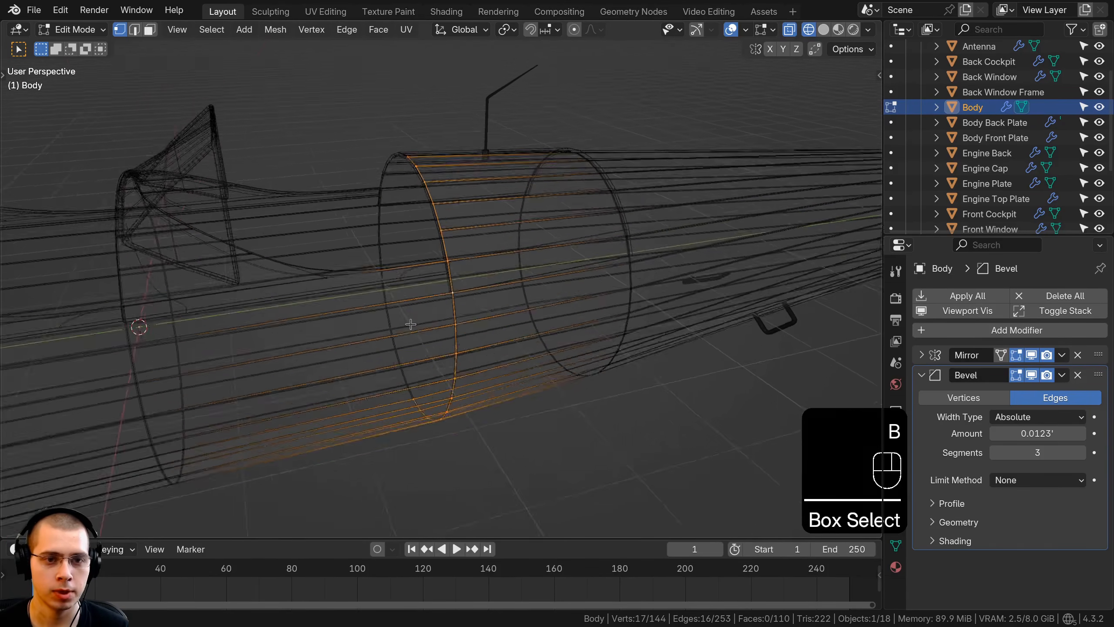
# Duplicate the selected ring in place, separate it into its own object, and select that object in Object Mode with solid shading.
pyautogui.hotkey('shift', 'd')
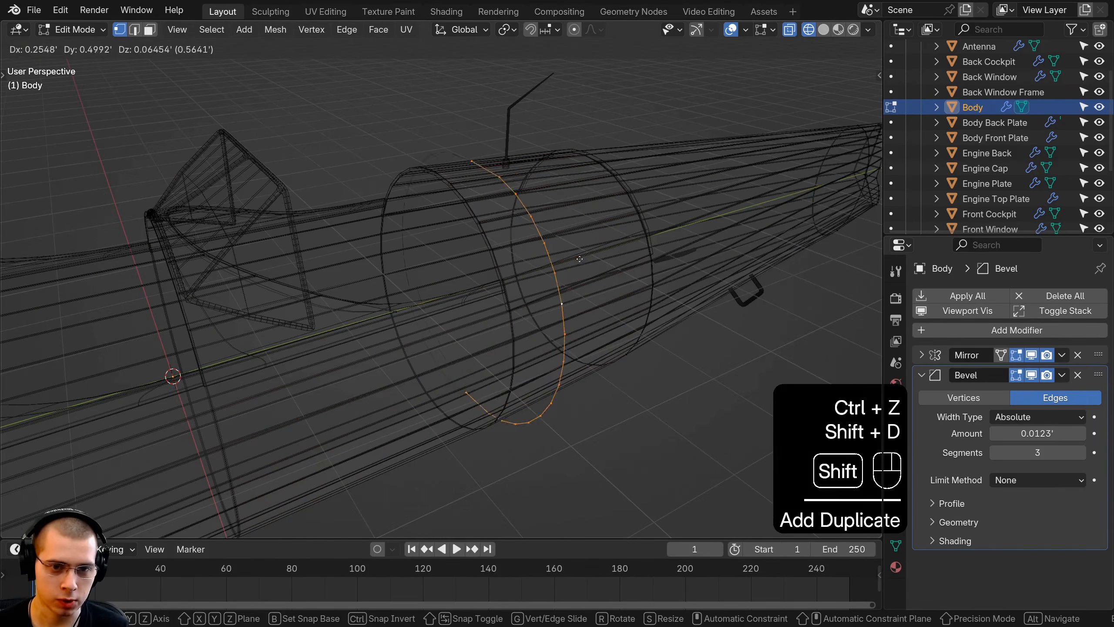
pyautogui.click(578, 258)
pyautogui.press('p')
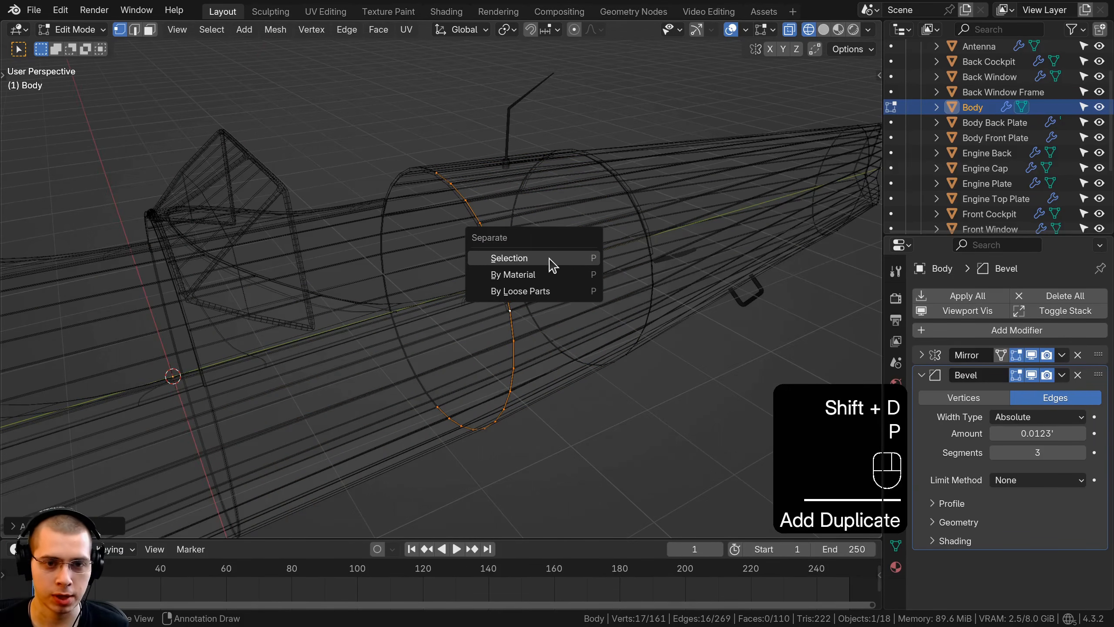
pyautogui.click(508, 258)
pyautogui.click(749, 240)
pyautogui.press('Tab')
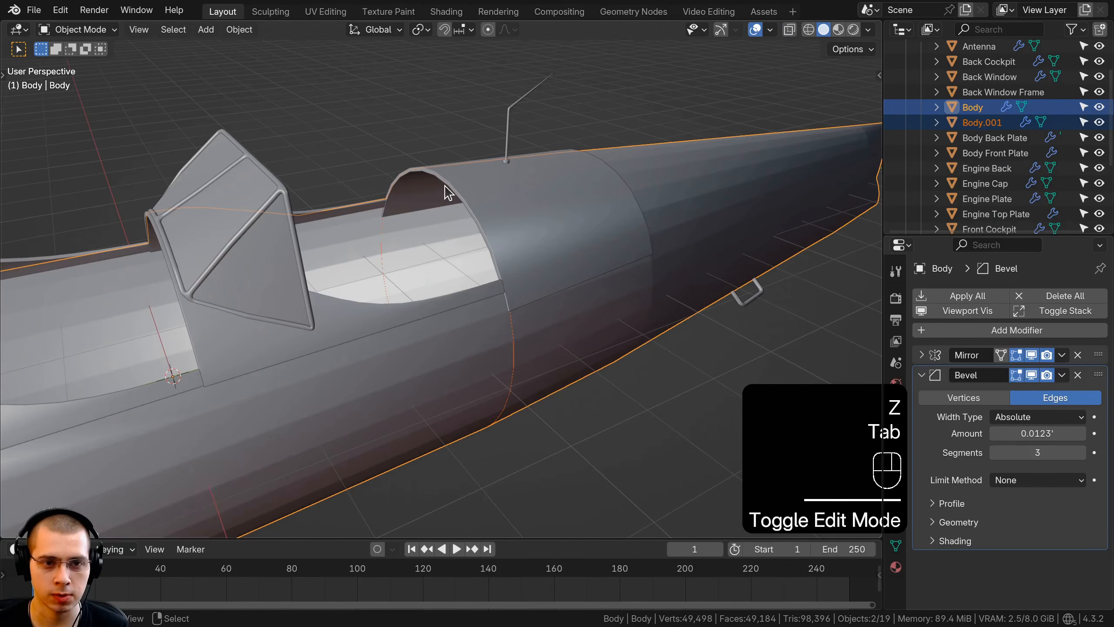
pyautogui.click(381, 251)
pyautogui.click(381, 251)
pyautogui.rightClick(381, 252)
pyautogui.press('g')
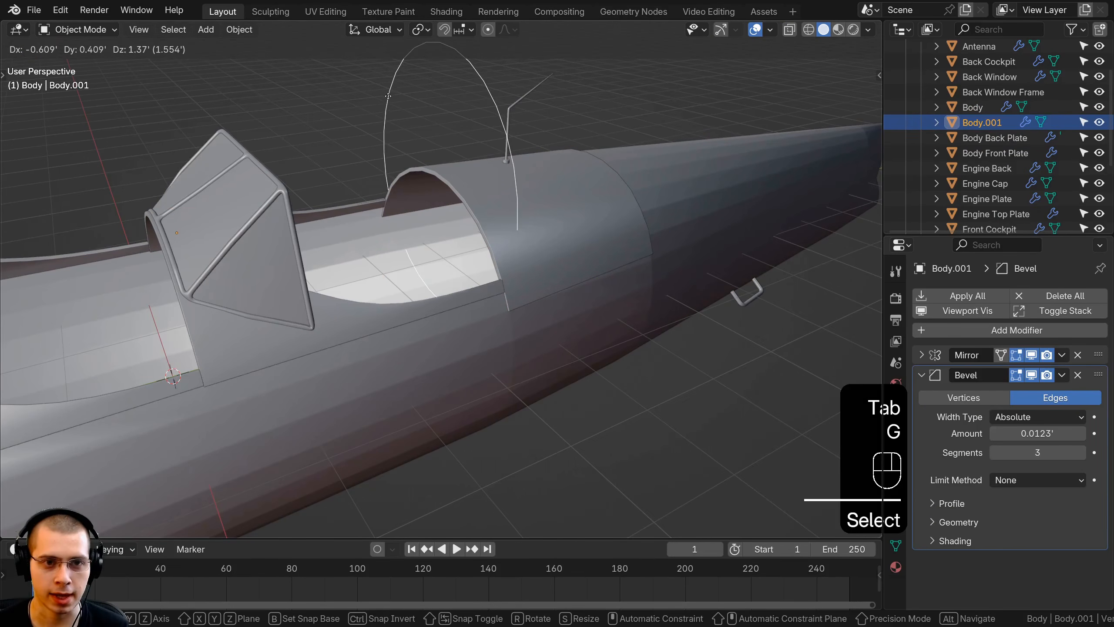
pyautogui.rightClick(476, 70)
pyautogui.press('g')
pyautogui.rightClick(402, 64)
# Apply the Mirror modifier on the separated ring and remove its Bevel modifier.
pyautogui.click(1062, 356)
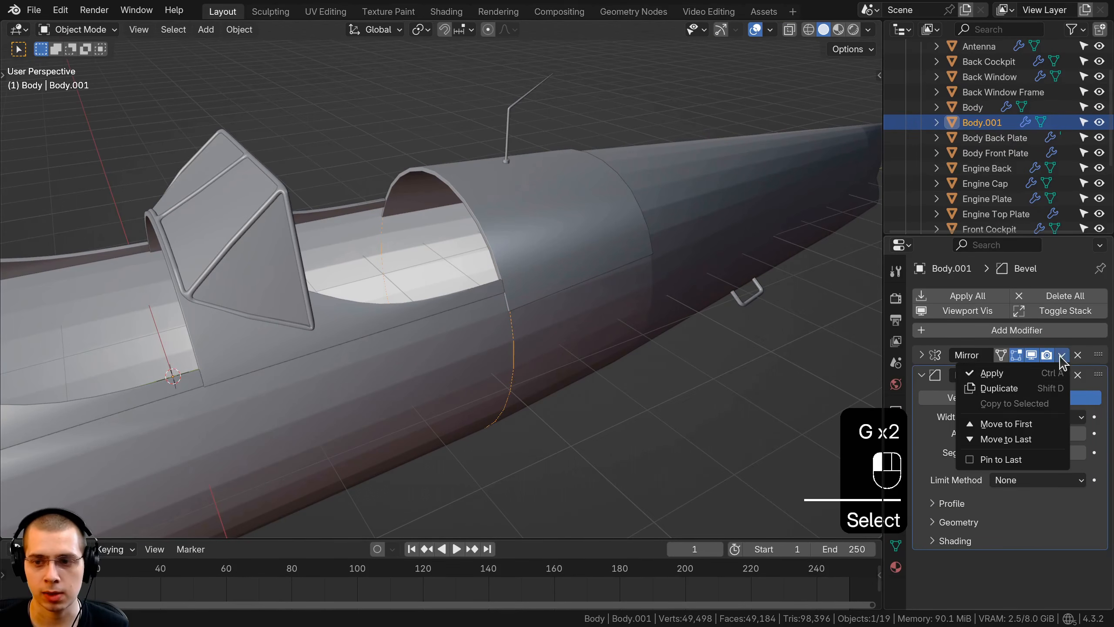
pyautogui.click(993, 373)
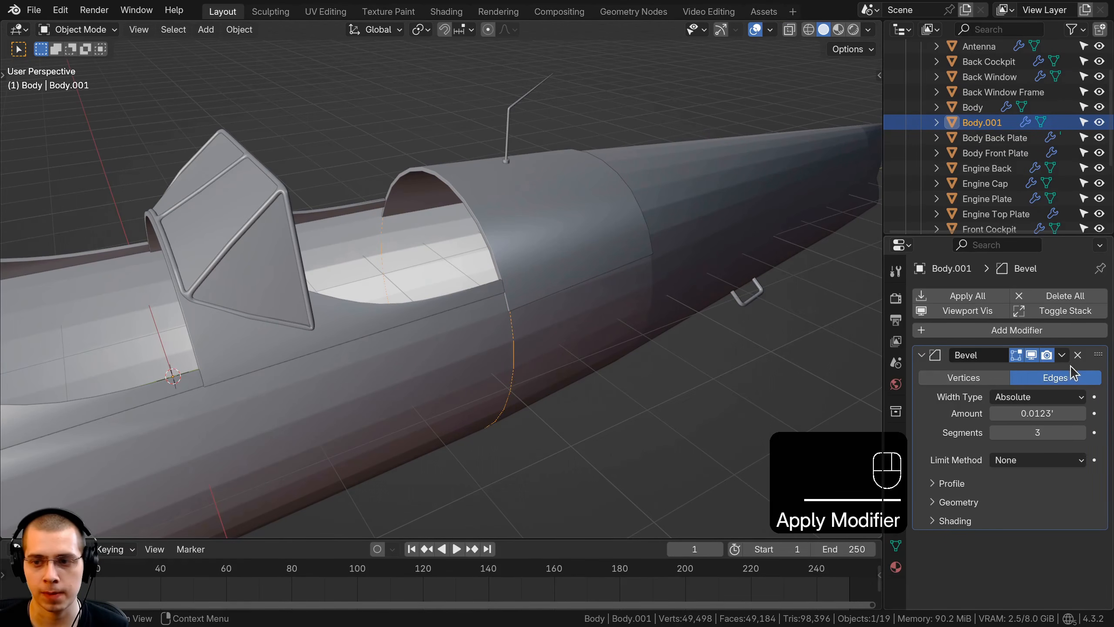
pyautogui.click(1078, 354)
# Select the whole ring mesh, scale it down to about 0.994, and fill it with a face to close the cockpit's rear.
pyautogui.scroll(3, 465, 208)
pyautogui.press('Tab')
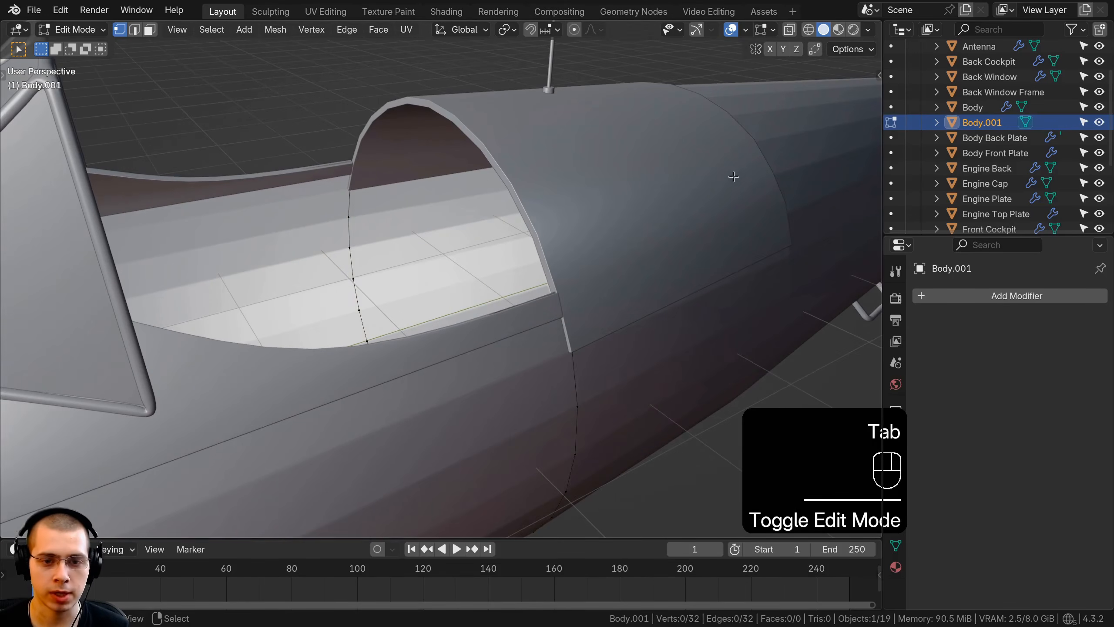
pyautogui.press('a')
pyautogui.press('a')
pyautogui.press('s')
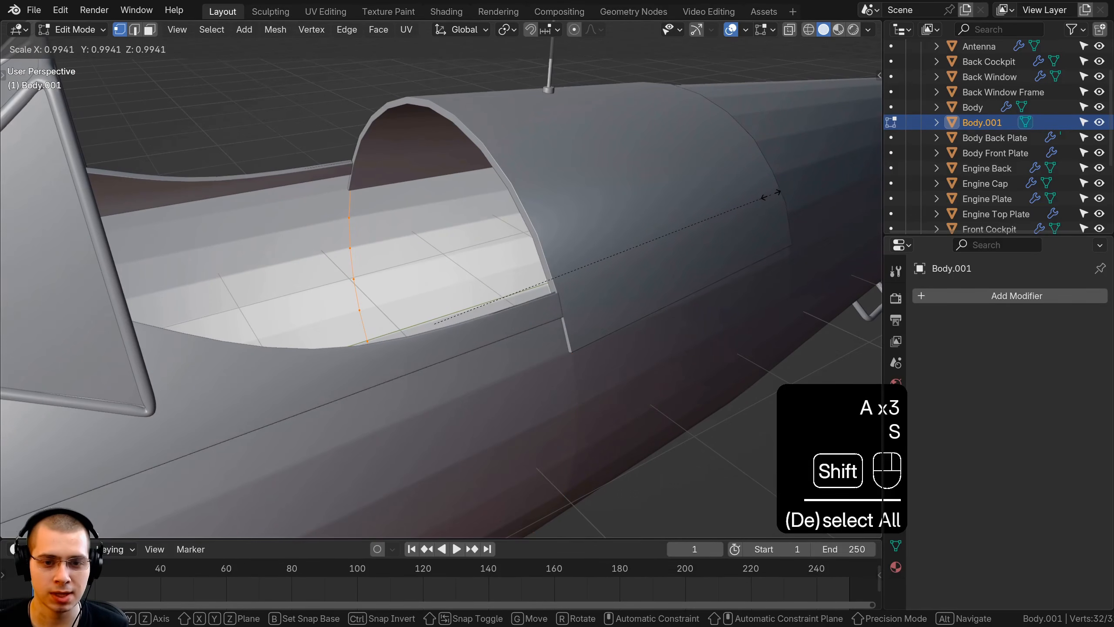
pyautogui.click(769, 196)
pyautogui.press('f')
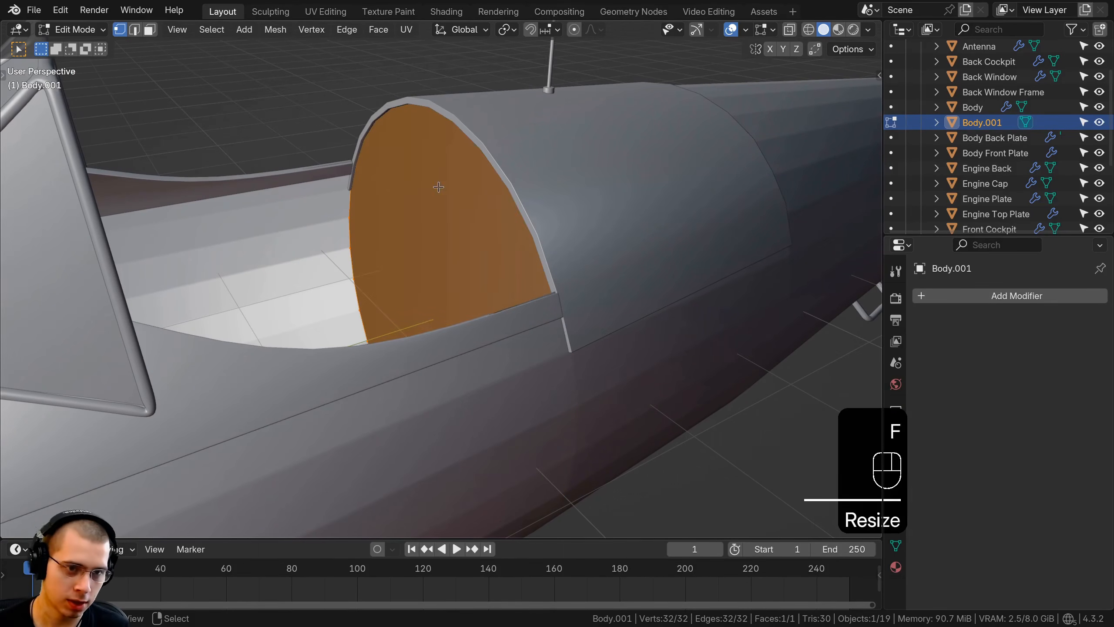
# Recalculate the bulkhead face's normals with the Inside option enabled and return to Object Mode.
pyautogui.moveTo(438, 187); pyautogui.dragTo(491, 177, button='middle')
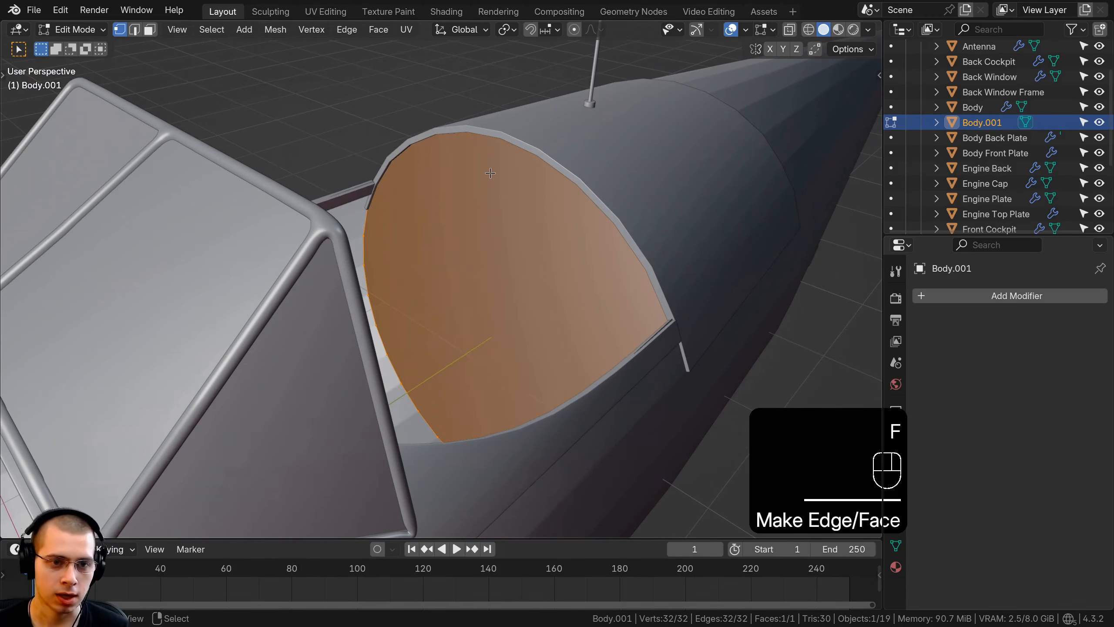
pyautogui.hotkey('shift', 'n')
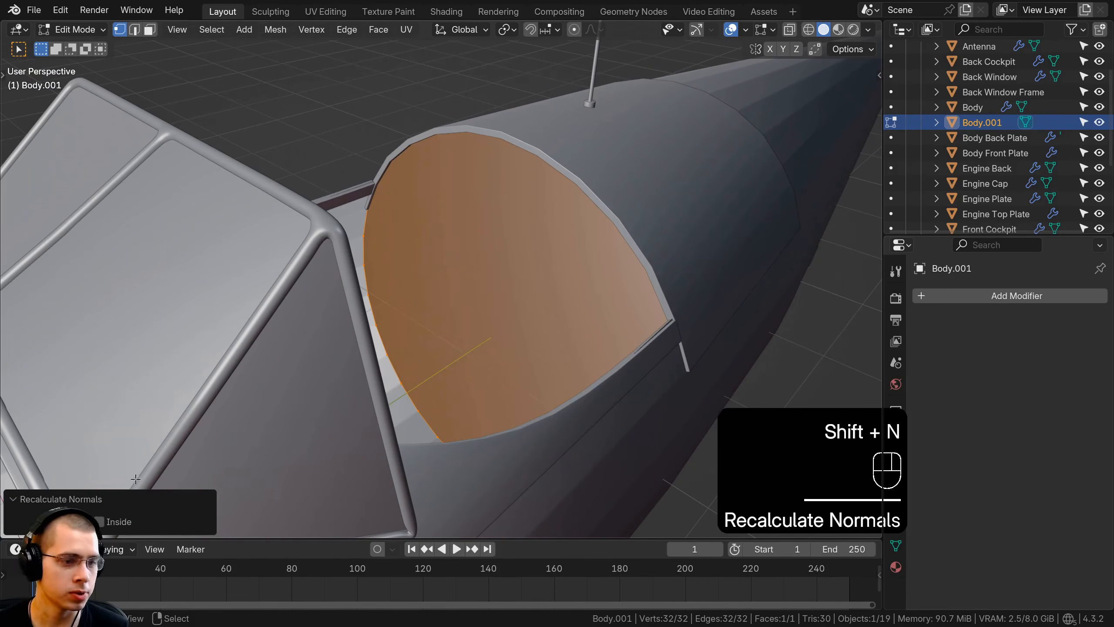
pyautogui.click(99, 522)
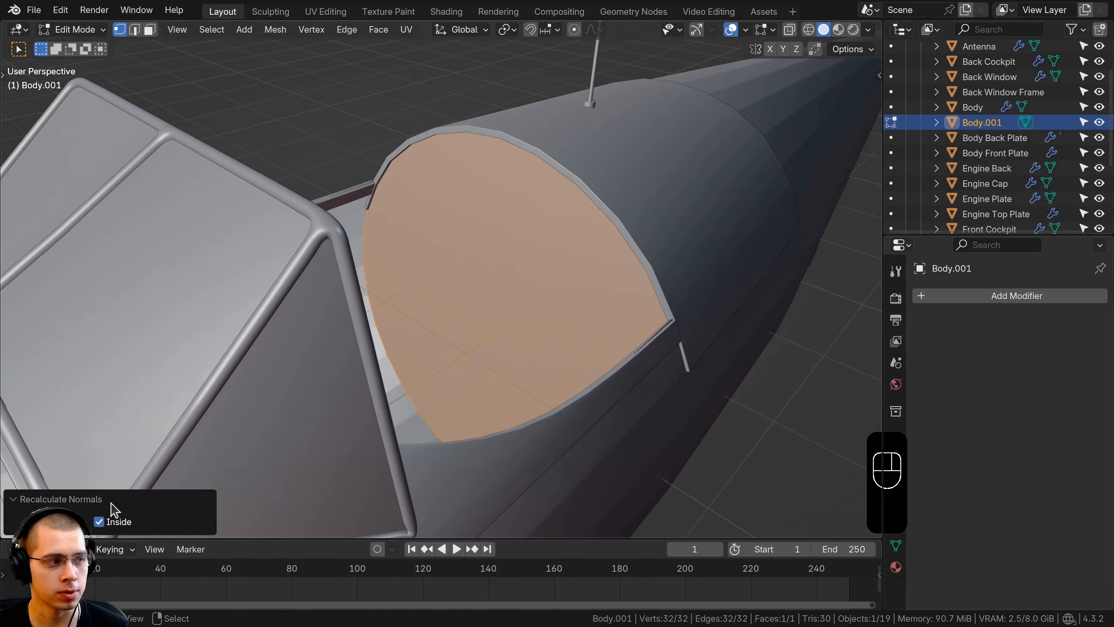
pyautogui.click(75, 501)
pyautogui.moveTo(726, 373); pyautogui.dragTo(612, 338, button='middle')
pyautogui.press('Tab')
pyautogui.press('a')
pyautogui.scroll(-4, 519, 345)
pyautogui.scroll(4, 545, 272)
# Rename the new bulkhead object as Cockpit Back and deselect it.
pyautogui.click(515, 276)
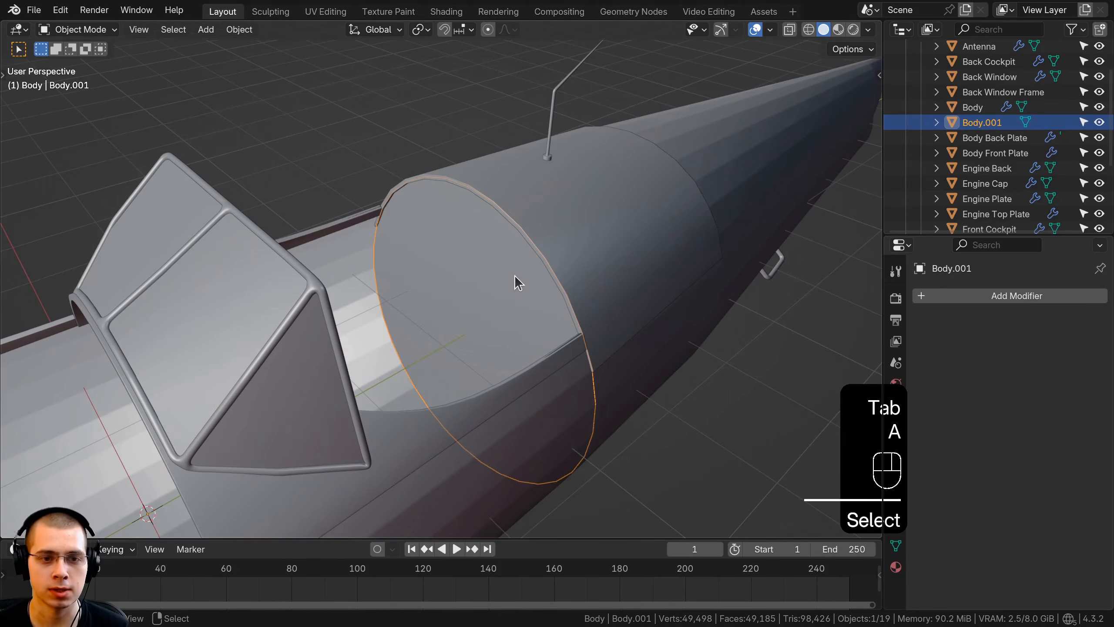
pyautogui.scroll(2, 515, 275)
pyautogui.scroll(3, 524, 305)
pyautogui.press('F2')
pyautogui.write('Cockpit Back')
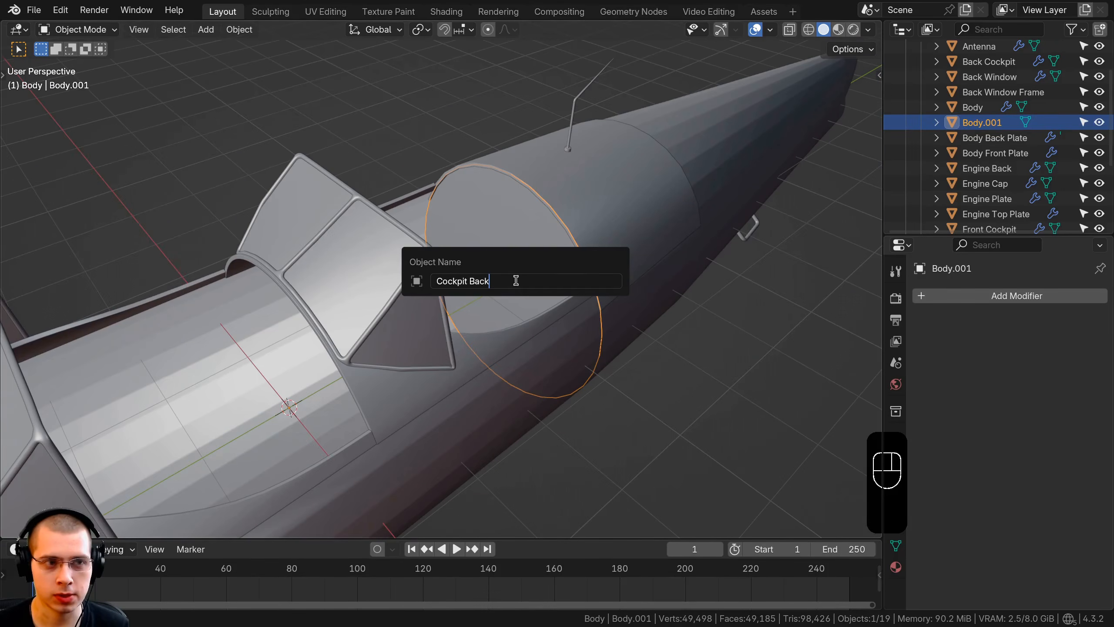
pyautogui.press('Return')
pyautogui.moveTo(517, 286); pyautogui.dragTo(458, 159, button='middle')
pyautogui.hotkey('alt', 'a')
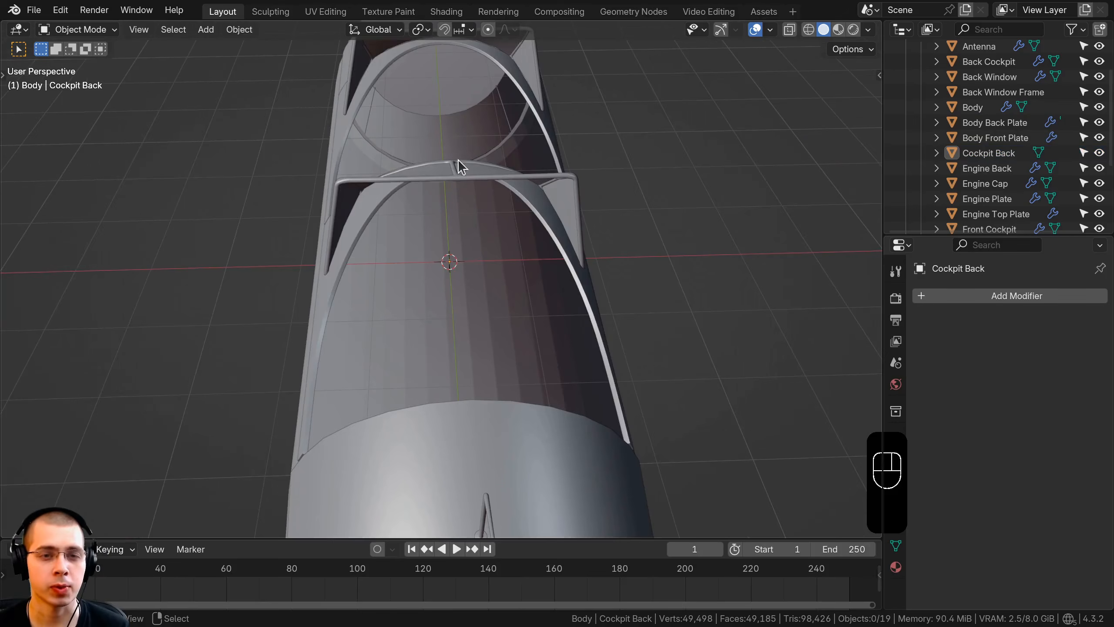
# Reset the 3D cursor to the world origin, add a plane there, and shift its mesh to one side of the centreline.
pyautogui.moveTo(503, 406); pyautogui.dragTo(495, 189, button='middle')
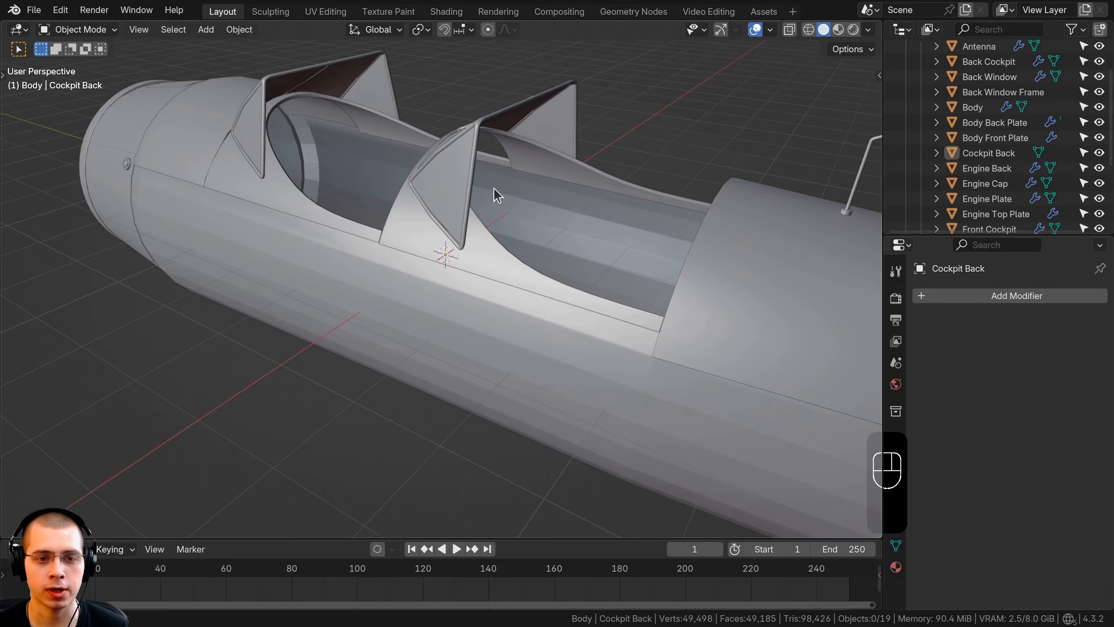
pyautogui.hotkey('shift', 'c')
pyautogui.hotkey('shift', 'a')
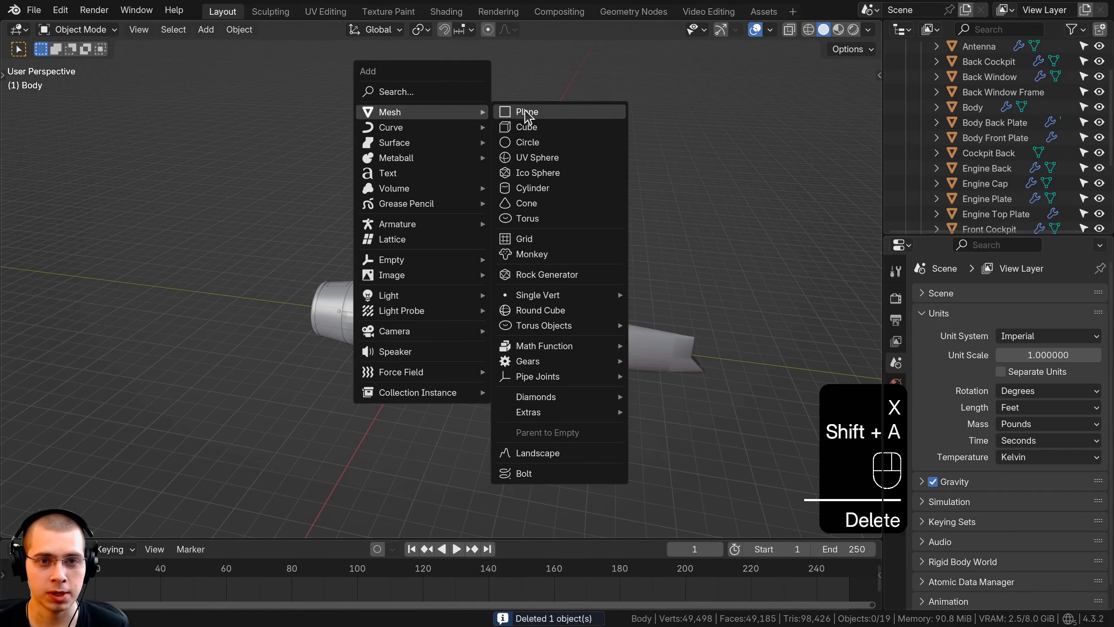
pyautogui.click(527, 114)
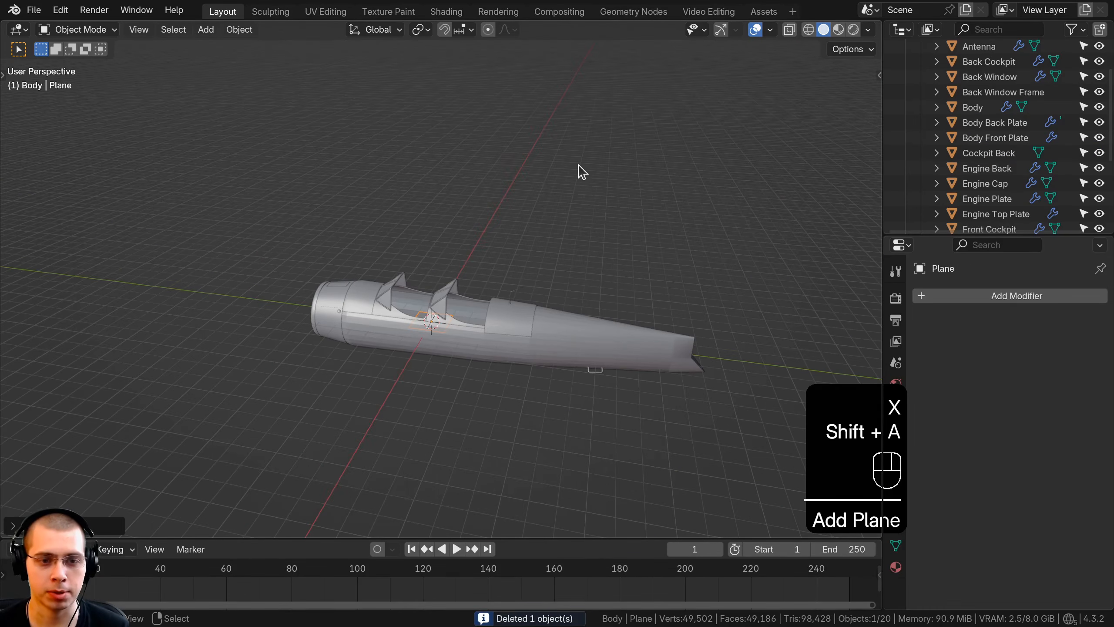
pyautogui.press('KP_Decimal')
pyautogui.moveTo(650, 272); pyautogui.dragTo(508, 267, button='middle')
pyautogui.press('Tab')
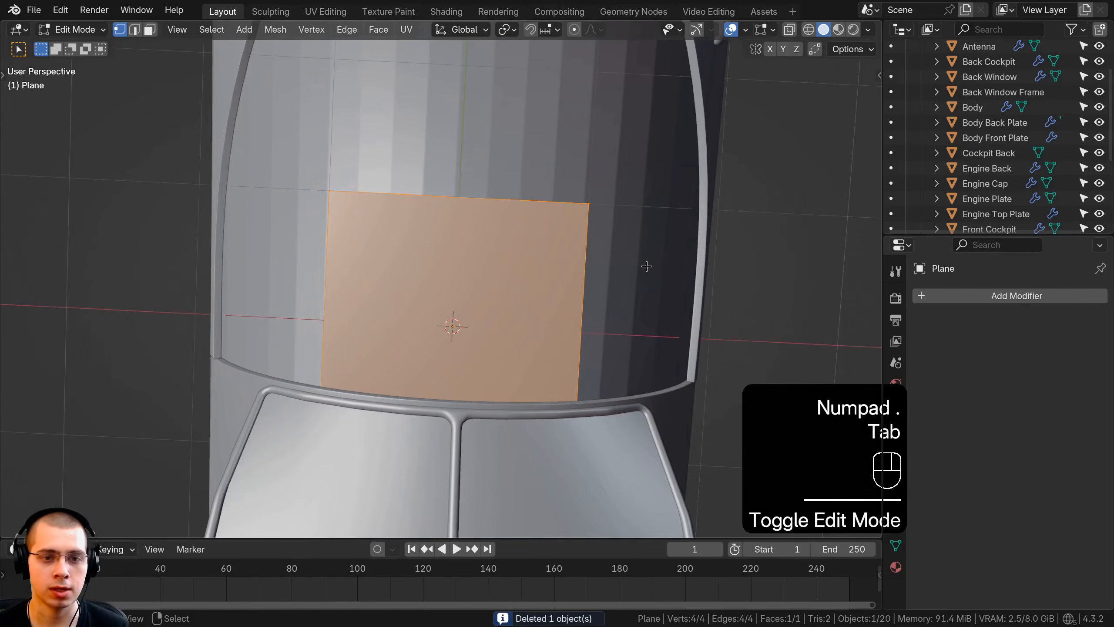
pyautogui.press('g')
# Add a Mirror modifier on X with clipping to the plane and move its mesh along X so both halves meet at the centreline.
pyautogui.click(966, 301)
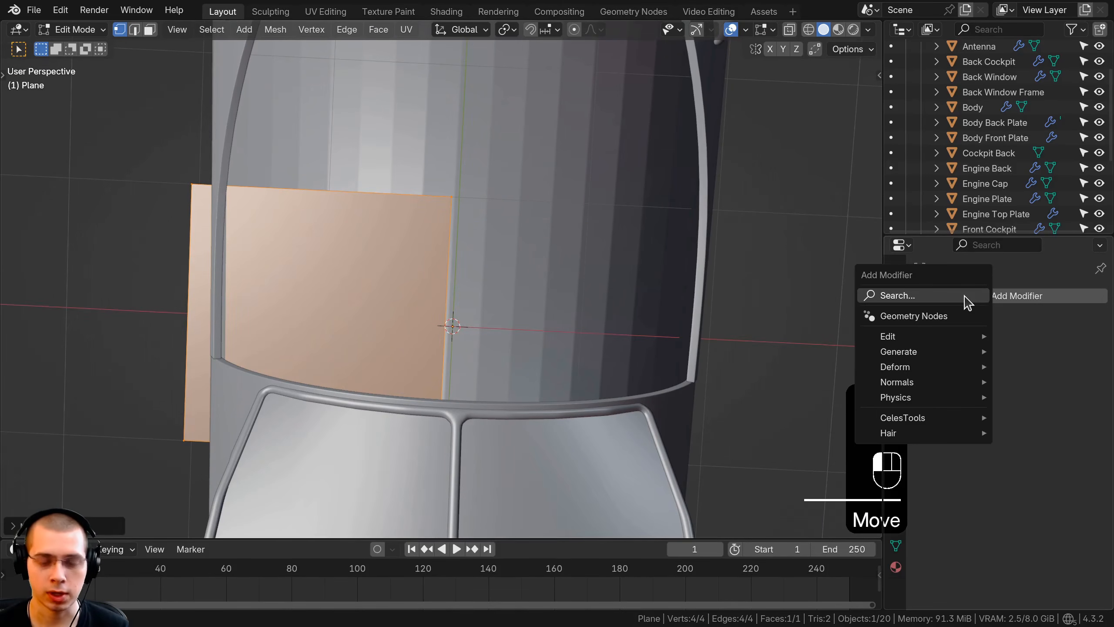
pyautogui.click(921, 295)
pyautogui.write('mi')
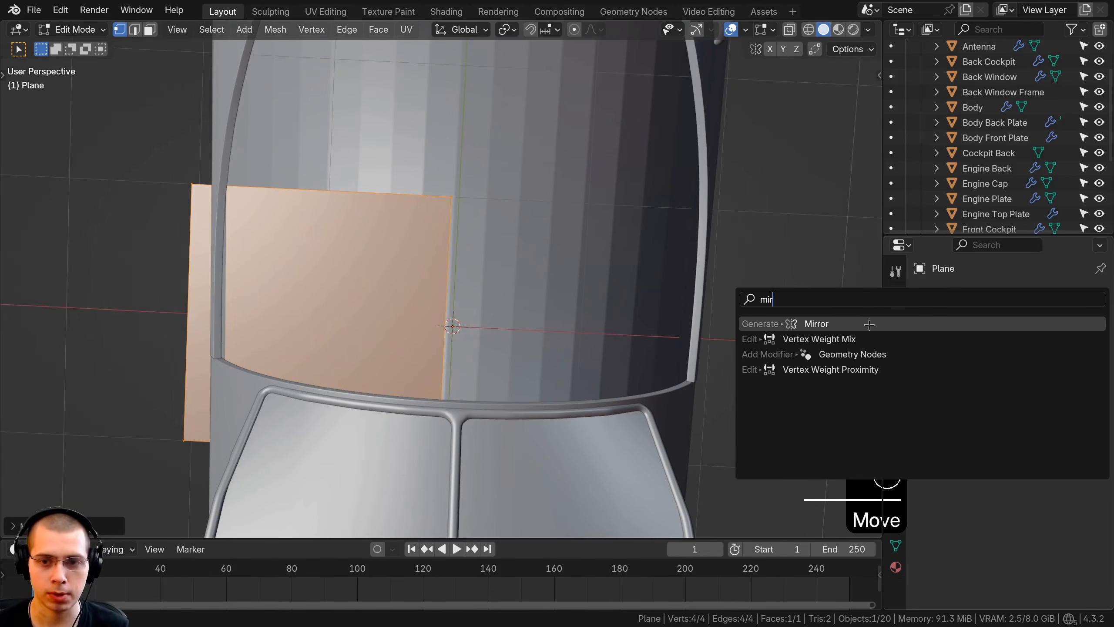
pyautogui.write('r')
pyautogui.click(870, 324)
pyautogui.press('g')
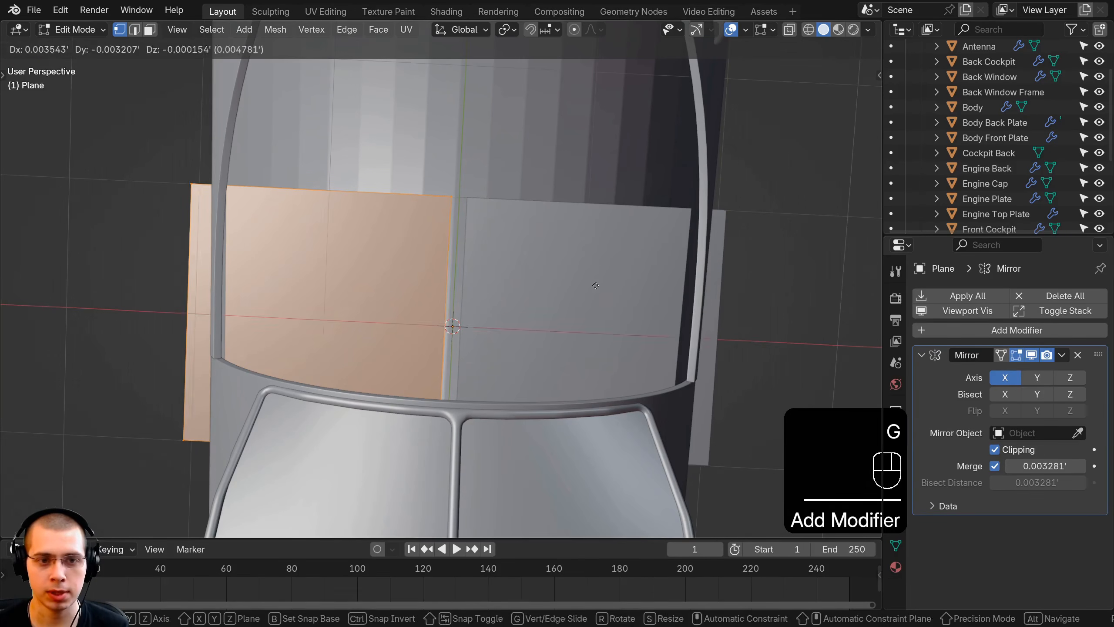
pyautogui.press('x')
pyautogui.click(646, 284)
pyautogui.moveTo(647, 284); pyautogui.dragTo(614, 266, button='middle')
# Lower the whole plane object along Z into the bottom of the fuselage, below the rear bulkhead.
pyautogui.press('Tab')
pyautogui.press('g')
pyautogui.press('z')
pyautogui.click(618, 311)
pyautogui.moveTo(618, 311); pyautogui.dragTo(649, 246, button='middle')
pyautogui.scroll(-2, 631, 301)
pyautogui.keyDown('shift'); pyautogui.moveTo(649, 246); pyautogui.dragTo(654, 235, button='middle'); pyautogui.keyUp('shift')
pyautogui.press('g')
pyautogui.press('z')
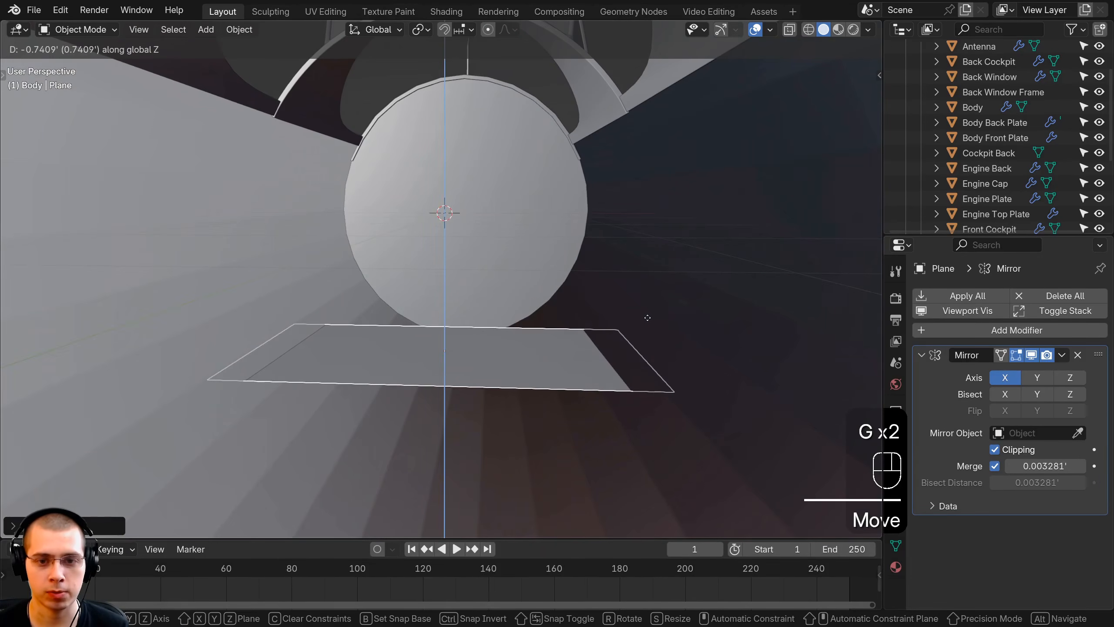
pyautogui.click(648, 309)
pyautogui.press('g')
pyautogui.press('z')
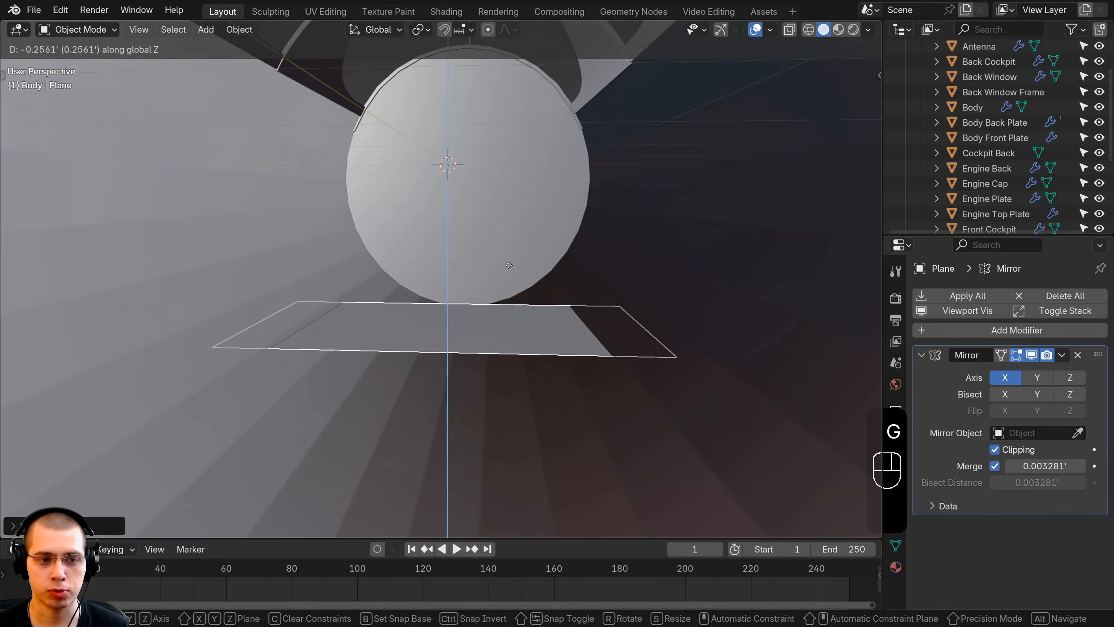
pyautogui.click(513, 262)
# Narrow the mirrored floor plane by moving its mesh about 0.52 ft along negative X.
pyautogui.press('Tab')
pyautogui.press('g')
pyautogui.press('x')
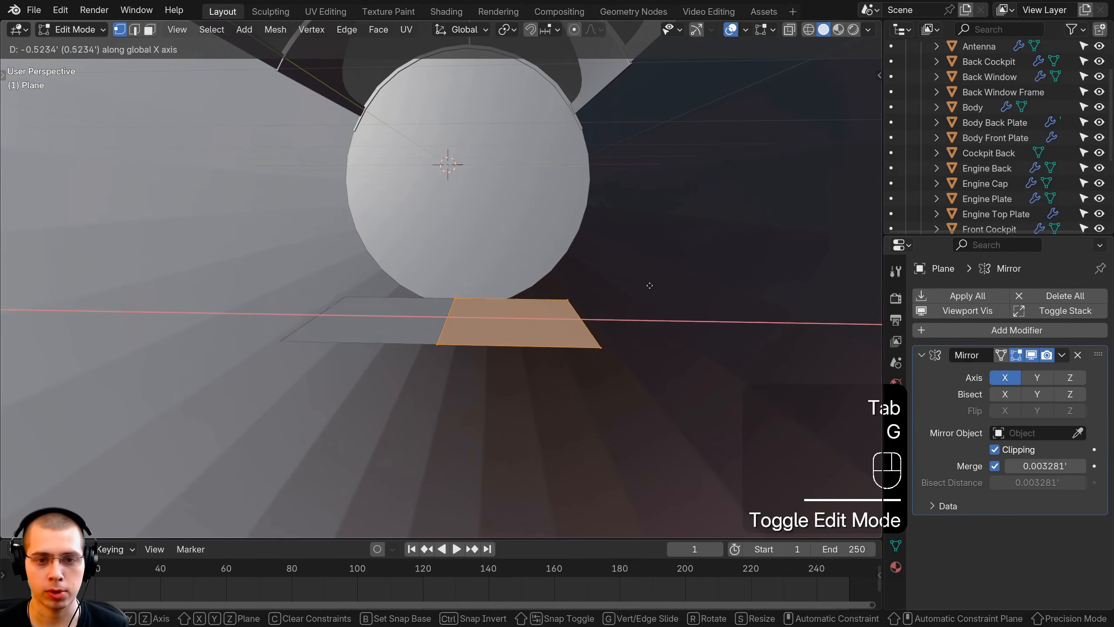
pyautogui.click(652, 288)
pyautogui.moveTo(653, 288)
pyautogui.mouseDown(button='middle')
pyautogui.moveTo(639, 354)
pyautogui.moveTo(650, 305)
pyautogui.mouseUp(button='middle')
# Extrude the floor's outer edge upward about 0.67 ft along Z and move the new edge along X so the side wall flares outward.
pyautogui.click(576, 275)
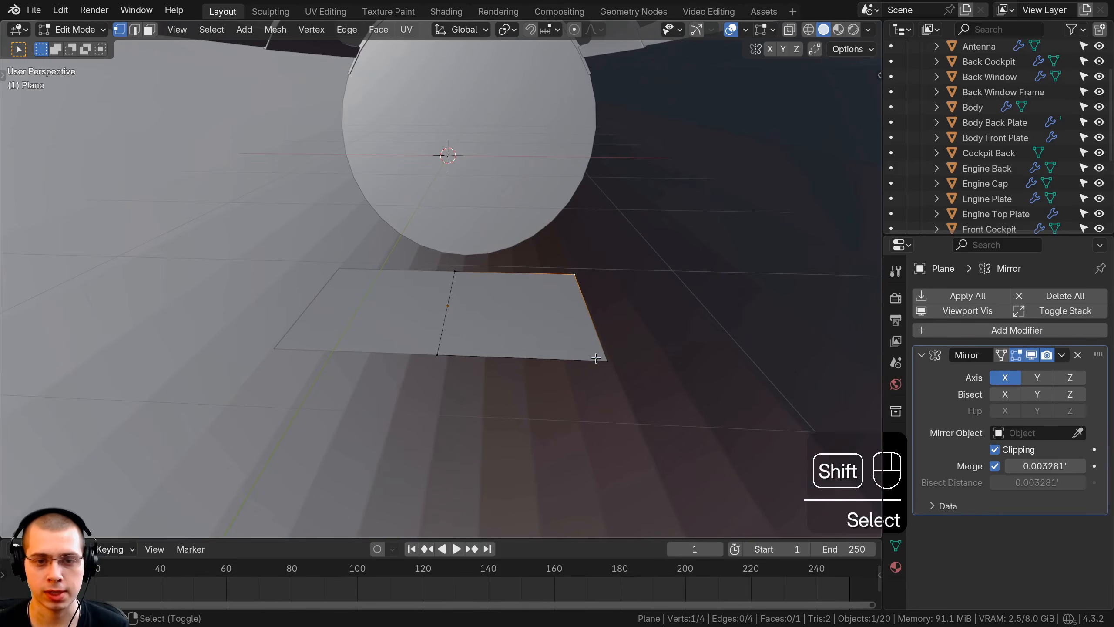
pyautogui.moveTo(609, 396); pyautogui.dragTo(609, 319, button='middle')
pyautogui.press('e')
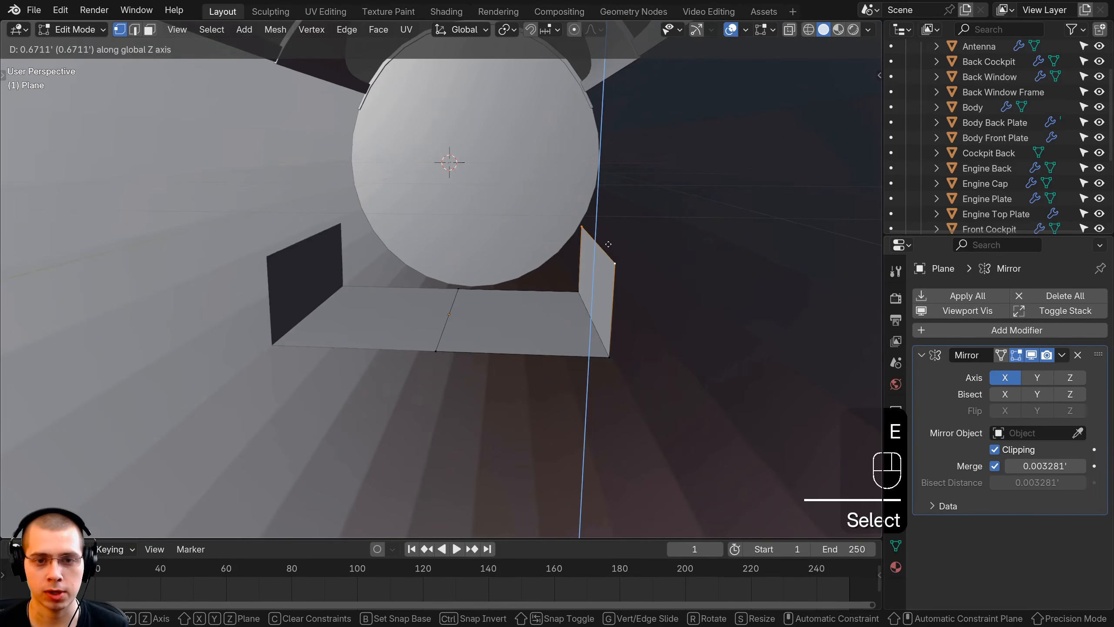
pyautogui.click(606, 252)
pyautogui.moveTo(600, 266)
pyautogui.mouseDown(button='middle')
pyautogui.moveTo(655, 274)
pyautogui.moveTo(597, 277)
pyautogui.mouseUp(button='middle')
pyautogui.press('g')
pyautogui.press('x')
pyautogui.click(649, 273)
pyautogui.moveTo(597, 277); pyautogui.dragTo(557, 244, button='middle')
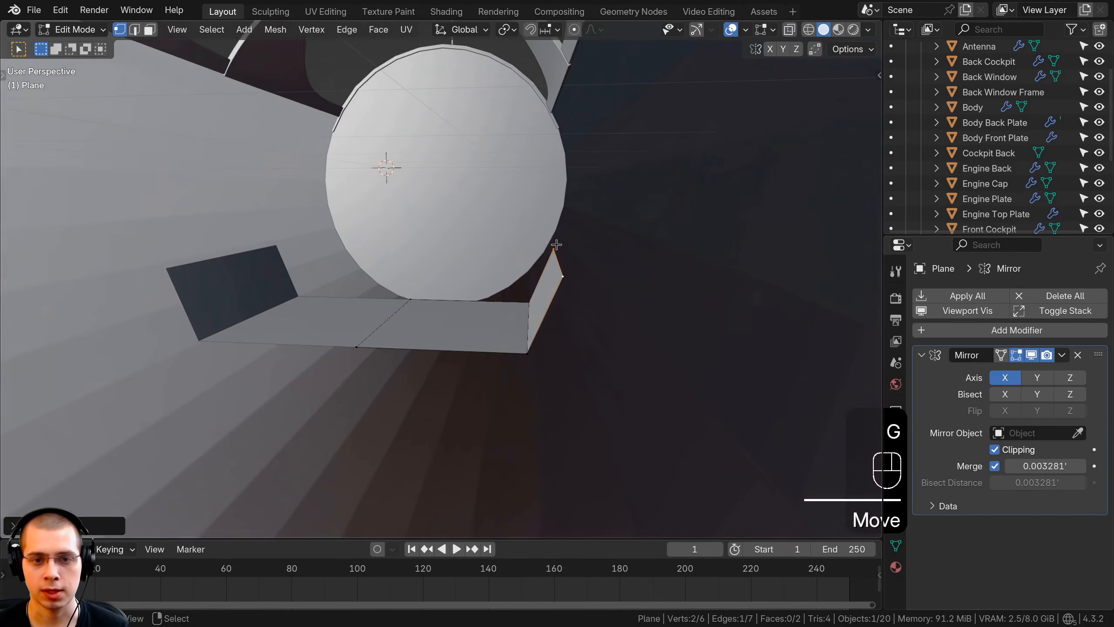
# Extrude the side wall's upper edge outward about 0.14 ft along X as a lip and adjust the geometry's position along X.
pyautogui.press('e')
pyautogui.press('x')
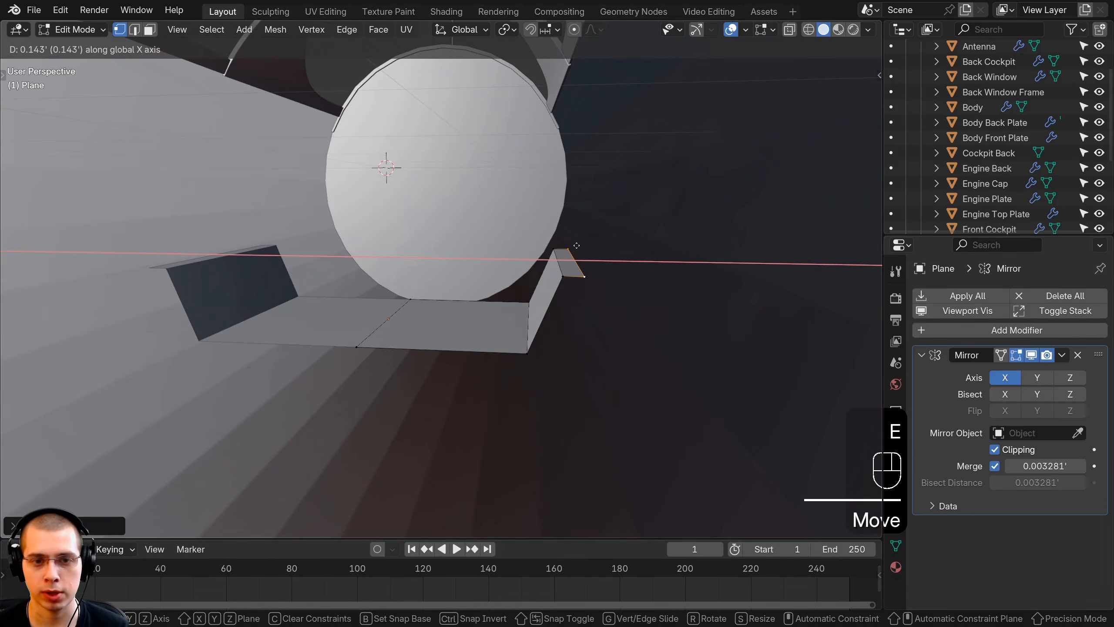
pyautogui.click(576, 246)
pyautogui.press('Tab')
pyautogui.moveTo(577, 245); pyautogui.dragTo(651, 296, button='middle')
pyautogui.press('Tab')
pyautogui.press('a')
pyautogui.click(548, 258)
pyautogui.press('g')
pyautogui.press('x')
pyautogui.click(508, 279)
# Select the whole floor mesh and stretch it along Y so it runs beneath both cockpits.
pyautogui.scroll(-2, 510, 279)
pyautogui.press('a')
pyautogui.press('a')
pyautogui.scroll(-4, 539, 307)
pyautogui.press('s')
pyautogui.press('y')
pyautogui.click(689, 313)
pyautogui.scroll(-1, 652, 296)
pyautogui.press('s')
pyautogui.press('y')
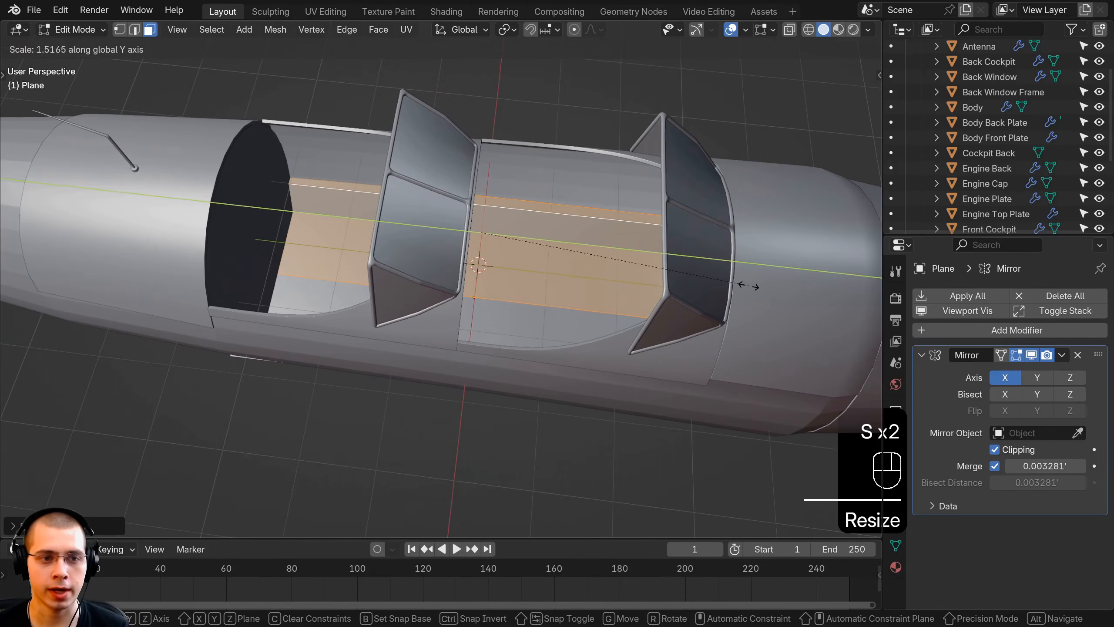
pyautogui.click(737, 286)
# Select the floor's rear end vertices in wireframe and move them to fit against the rear bulkhead.
pyautogui.moveTo(289, 272); pyautogui.dragTo(327, 228, button='middle')
pyautogui.keyDown('shift'); pyautogui.moveTo(285, 259); pyautogui.dragTo(415, 243, button='middle'); pyautogui.keyUp('shift')
pyautogui.press('1')
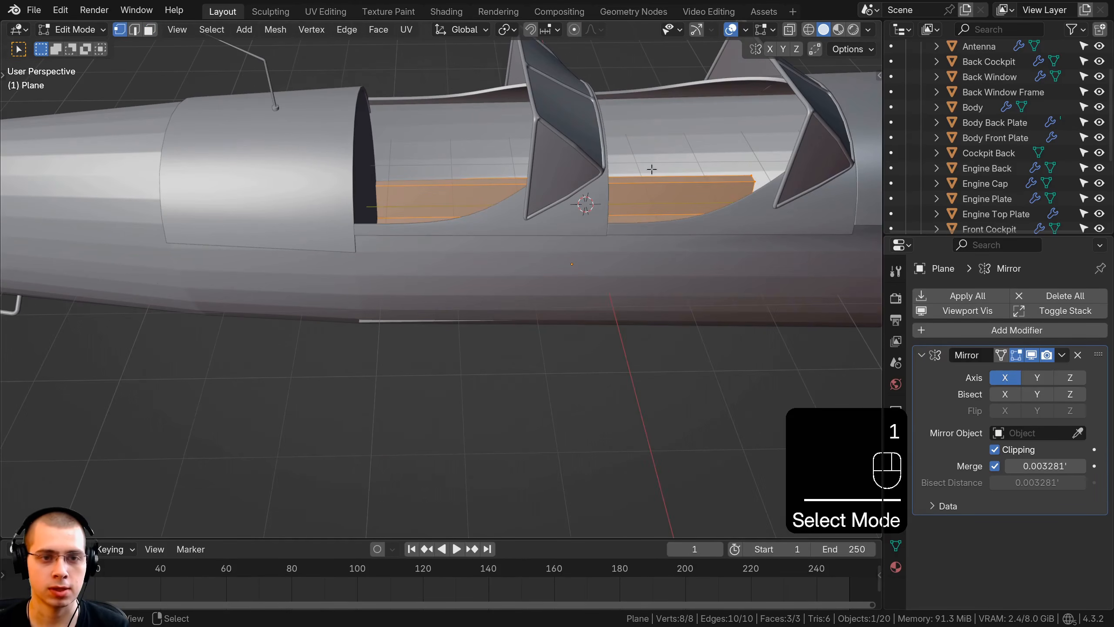
pyautogui.hotkey('shift', 'z')
pyautogui.moveTo(361, 163); pyautogui.dragTo(463, 165, button='middle')
pyautogui.press('a')
pyautogui.moveTo(265, 448); pyautogui.dragTo(525, 242, button='middle')
pyautogui.press('g')
pyautogui.press('x')
pyautogui.hotkey('shift', 'z')
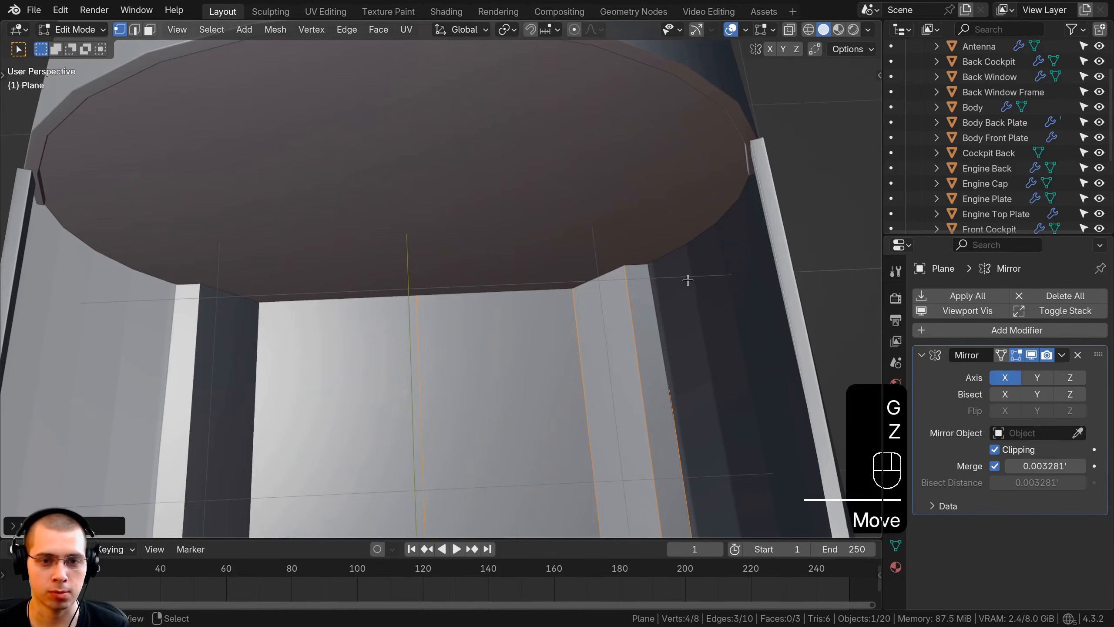
pyautogui.click(685, 278)
pyautogui.press('Tab')
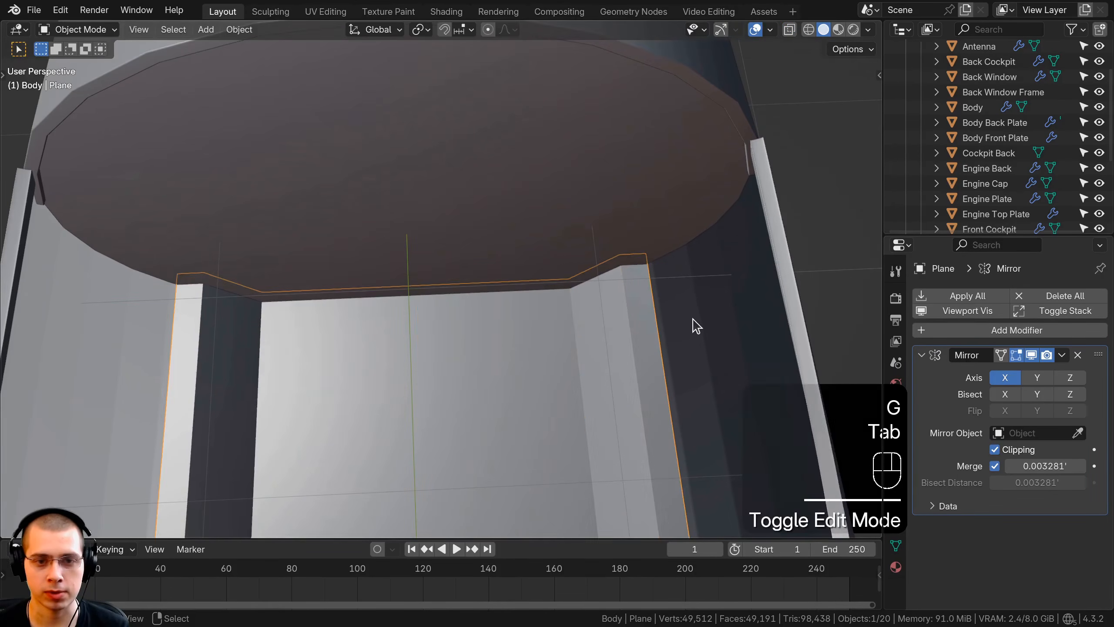
# Box-select the floor's front end vertices in wireframe and move them along Y inside the forward fuselage.
pyautogui.moveTo(691, 324)
pyautogui.mouseDown(button='middle')
pyautogui.moveTo(472, 249)
pyautogui.moveTo(490, 202)
pyautogui.moveTo(478, 264)
pyautogui.moveTo(542, 241)
pyautogui.mouseUp(button='middle')
pyautogui.press('Tab')
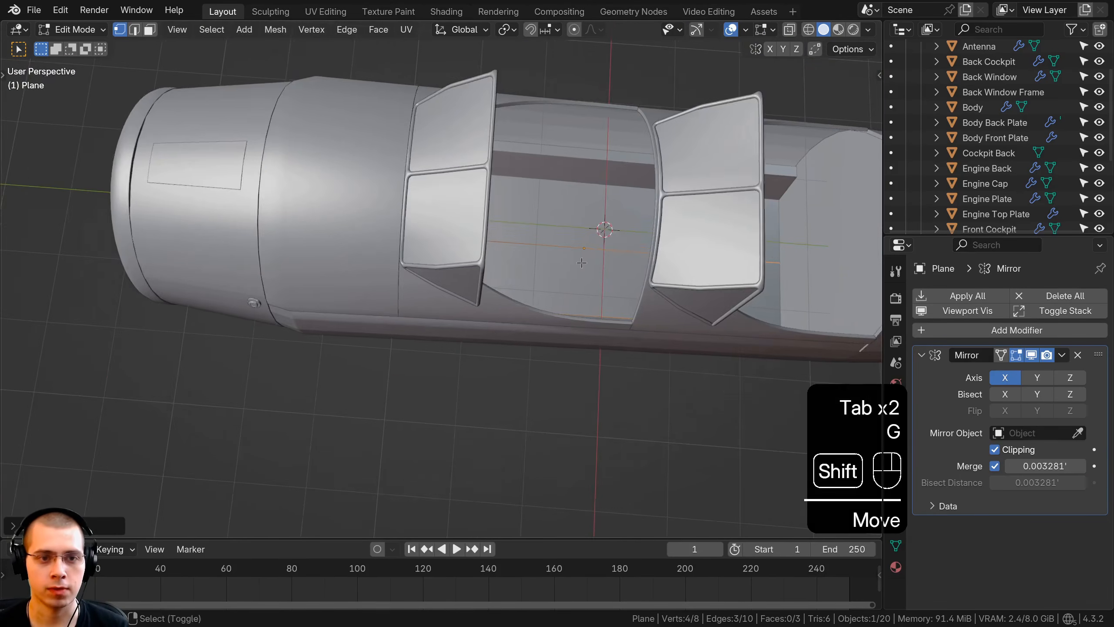
pyautogui.keyDown('shift'); pyautogui.moveTo(504, 261); pyautogui.dragTo(626, 268, button='middle'); pyautogui.keyUp('shift')
pyautogui.press('z')
pyautogui.click(506, 267)
pyautogui.press('a')
pyautogui.moveTo(523, 128); pyautogui.dragTo(324, 406)
pyautogui.moveTo(461, 334)
pyautogui.mouseDown(button='middle')
pyautogui.moveTo(505, 278)
pyautogui.moveTo(434, 246)
pyautogui.moveTo(490, 252)
pyautogui.moveTo(605, 195)
pyautogui.moveTo(422, 261)
pyautogui.mouseUp(button='middle')
pyautogui.hotkey('shift', 'z')
pyautogui.scroll(4, 434, 247)
pyautogui.press('g')
pyautogui.press('x')
pyautogui.click(507, 248)
pyautogui.press('g')
pyautogui.press('y')
pyautogui.click(515, 199)
# Fine-tune the position of the floor's front end below the front cockpit and return to Object Mode.
pyautogui.press('g')
pyautogui.press('x')
pyautogui.click(429, 259)
pyautogui.scroll(-4, 439, 260)
pyautogui.moveTo(588, 264); pyautogui.dragTo(502, 253, button='middle')
pyautogui.press('g')
pyautogui.press('y')
pyautogui.click(542, 260)
pyautogui.press('g')
pyautogui.click(495, 207)
pyautogui.press('Tab')
# Examine the floor and side walls inside both cockpits from several angles.
pyautogui.moveTo(498, 213); pyautogui.dragTo(369, 310, button='middle')
pyautogui.press('a')
pyautogui.scroll(-4, 607, 255)
pyautogui.scroll(3, 377, 319)
pyautogui.moveTo(420, 338); pyautogui.dragTo(417, 216, button='middle')
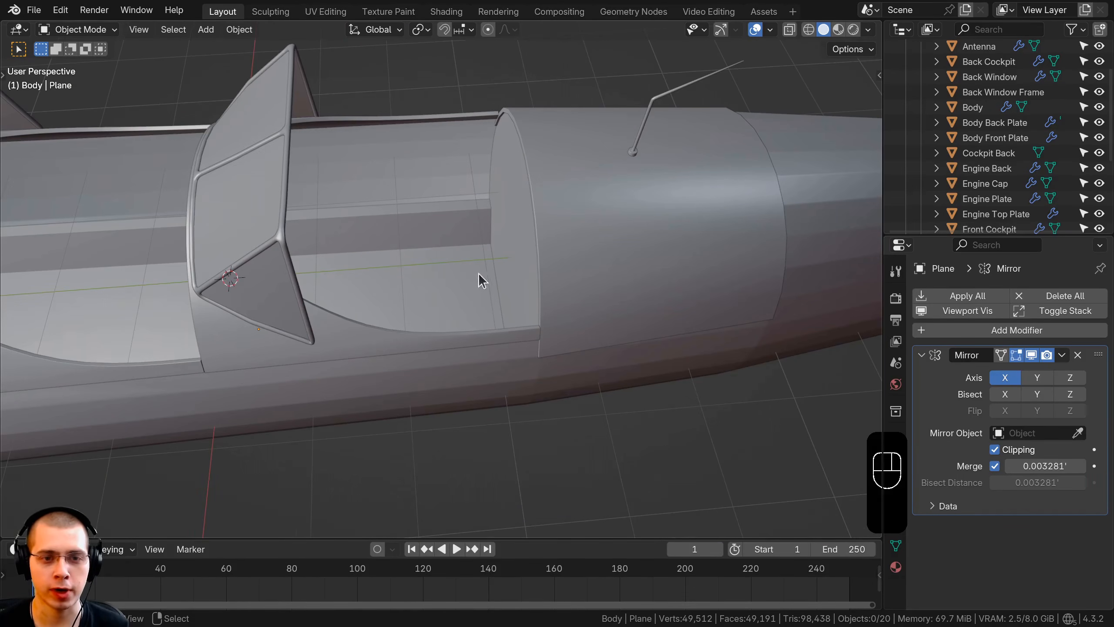
pyautogui.moveTo(478, 273); pyautogui.dragTo(648, 266, button='middle')
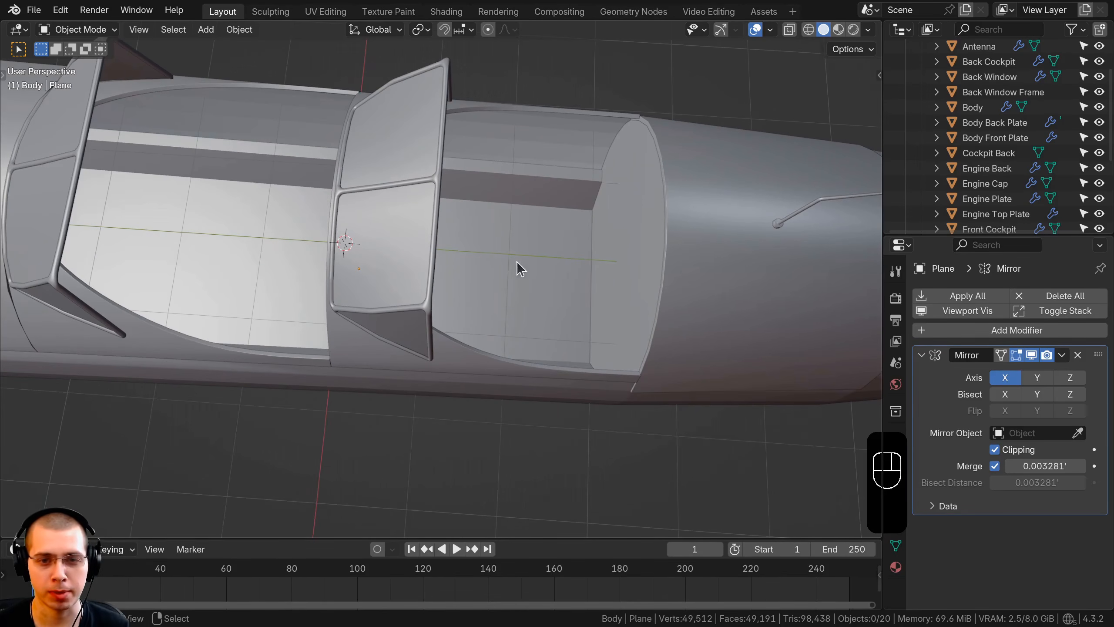
pyautogui.moveTo(281, 304); pyautogui.dragTo(358, 368, button='middle')
pyautogui.scroll(-2, 407, 264)
pyautogui.keyDown('shift'); pyautogui.moveTo(407, 264); pyautogui.dragTo(395, 240, button='middle'); pyautogui.keyUp('shift')
# Add a cylinder at the world origin and scale its mesh down to about 0.29 in Edit Mode.
pyautogui.hotkey('shift', 'c')
pyautogui.hotkey('shift', 'a')
pyautogui.moveTo(458, 227)
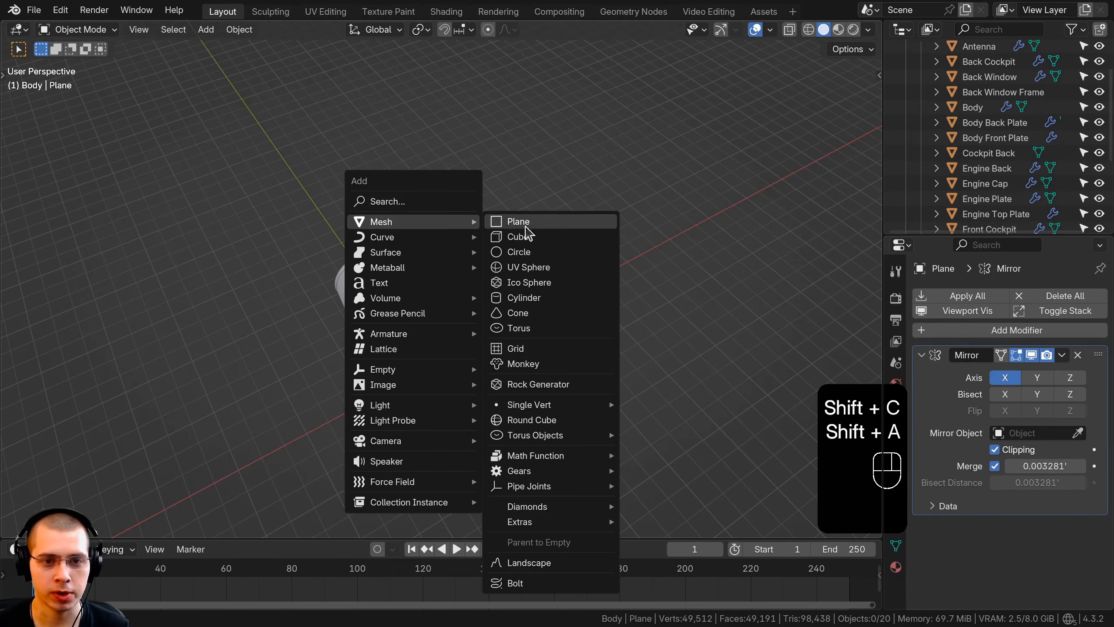
pyautogui.click(525, 298)
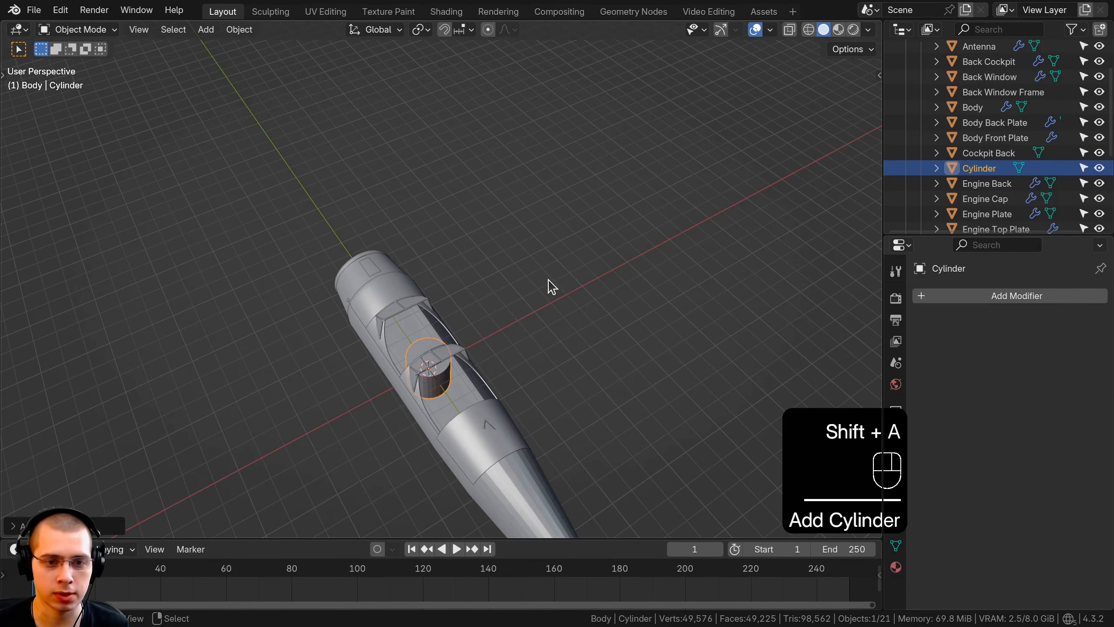
pyautogui.press('KP_Decimal')
pyautogui.press('Tab')
pyautogui.press('s')
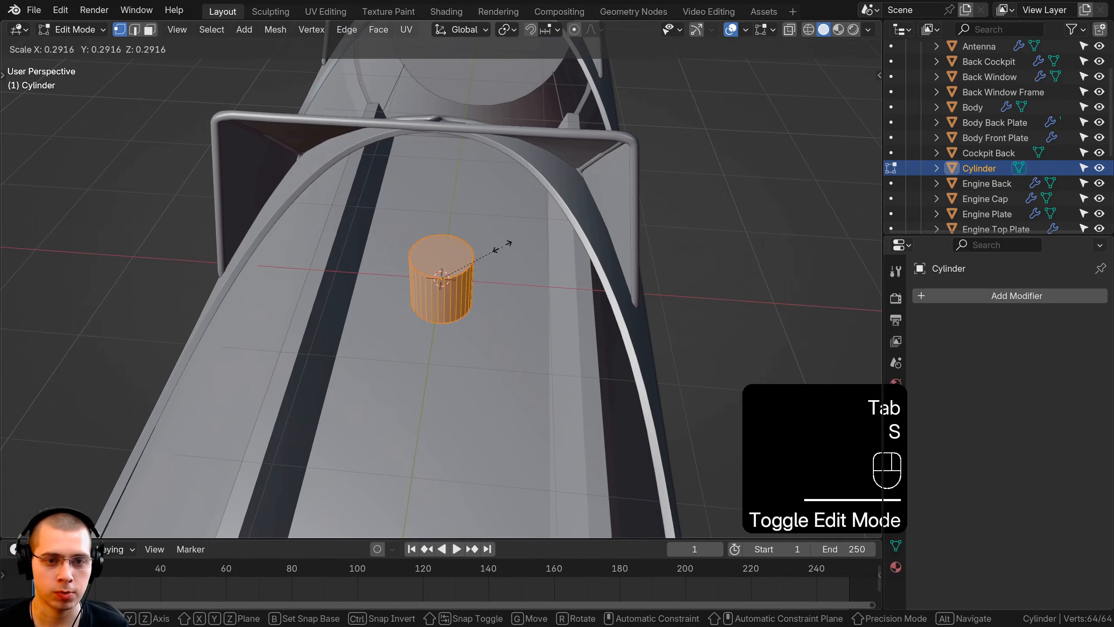
pyautogui.click(503, 243)
# Rotate the cylinder mesh about Y so it lies along X and shrink it to a much smaller diameter.
pyautogui.press('r')
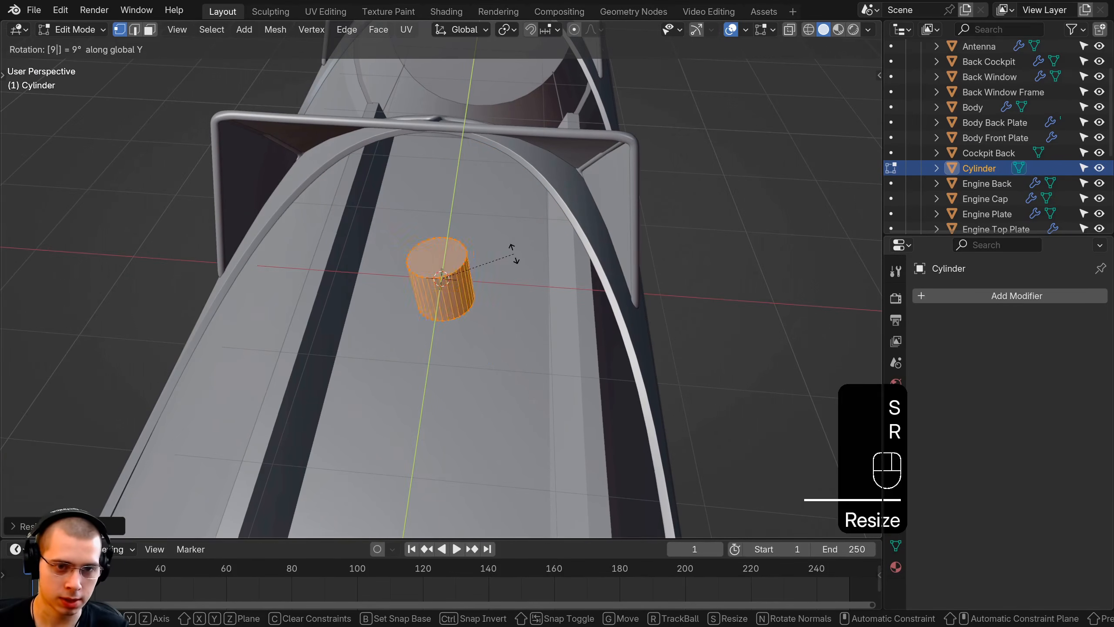
pyautogui.click(514, 254)
pyautogui.moveTo(514, 255); pyautogui.dragTo(612, 261, button='middle')
pyautogui.scroll(2, 612, 262)
pyautogui.press('s')
pyautogui.click(497, 266)
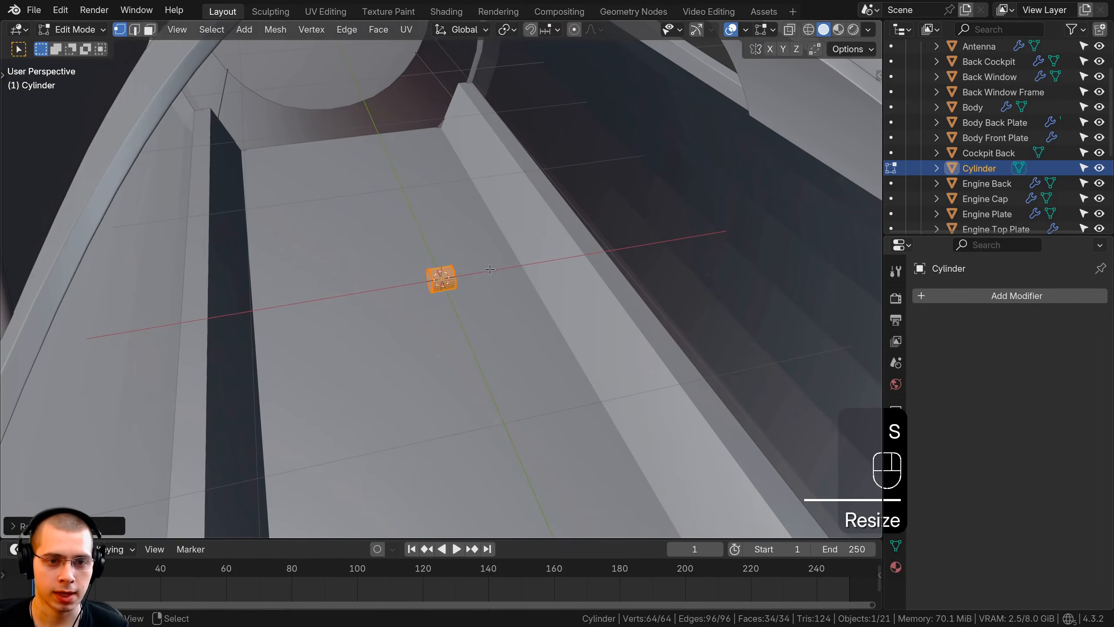
# Lower the cylinder object about 1.1 ft along Z toward the cockpit floor.
pyautogui.moveTo(496, 267); pyautogui.dragTo(459, 246, button='middle')
pyautogui.press('Tab')
pyautogui.press('g')
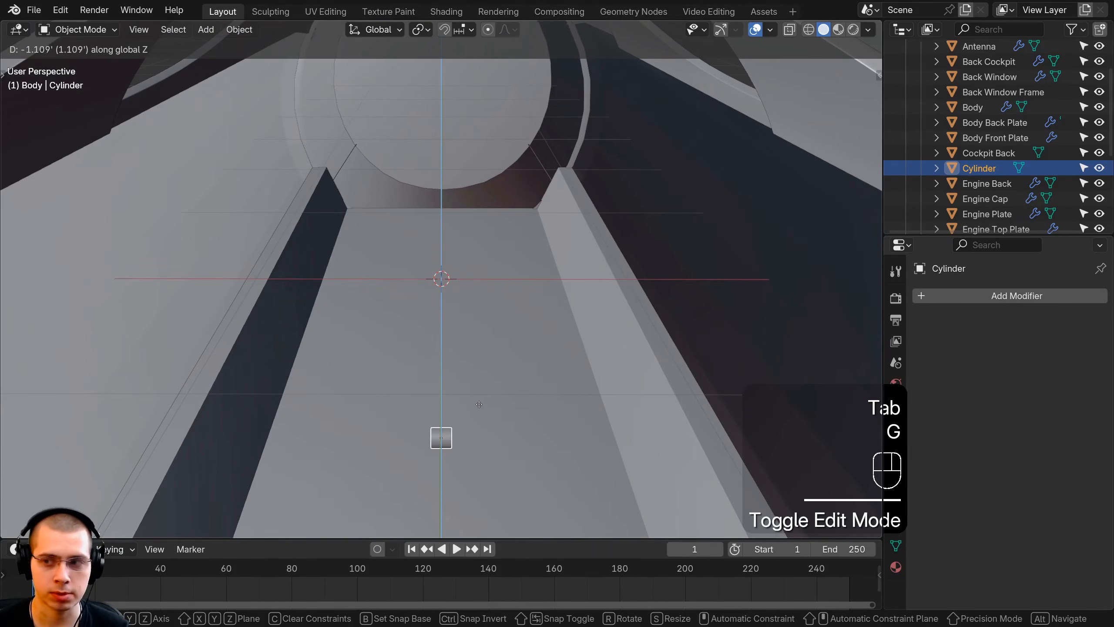
pyautogui.click(480, 404)
# Isolate the cylinder and the floor plane in local view and select only the cylinder.
pyautogui.moveTo(479, 404); pyautogui.dragTo(466, 329, button='middle')
pyautogui.keyDown('shift'); pyautogui.rightClick(410, 452); pyautogui.keyUp('shift')
pyautogui.press('g')
pyautogui.rightClick(477, 300)
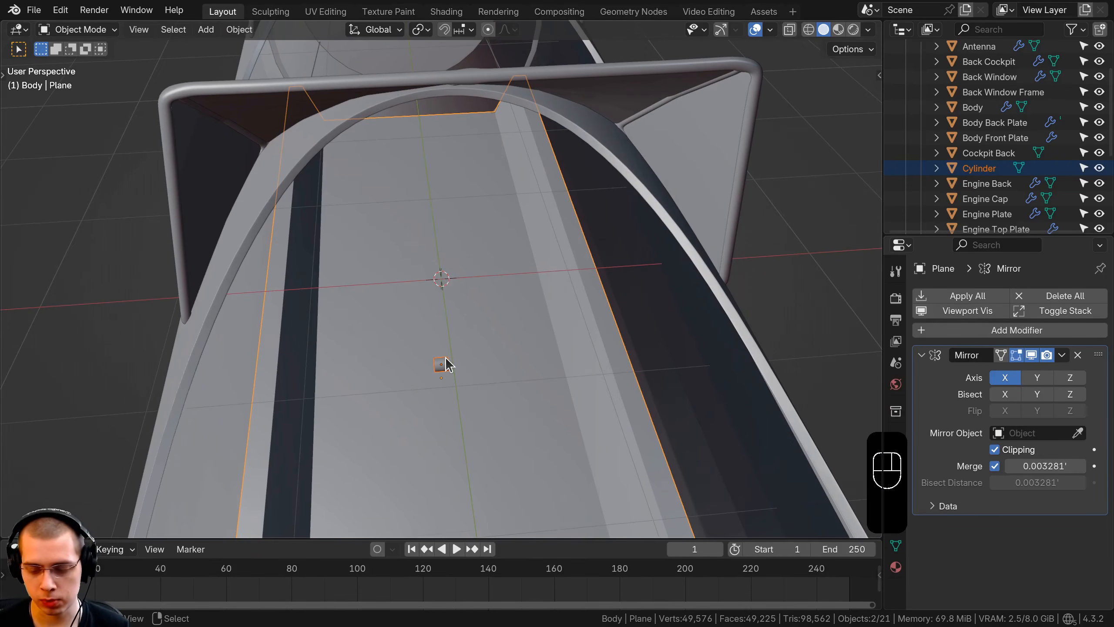
pyautogui.press('KP_Divide')
pyautogui.press('a')
pyautogui.click(447, 301)
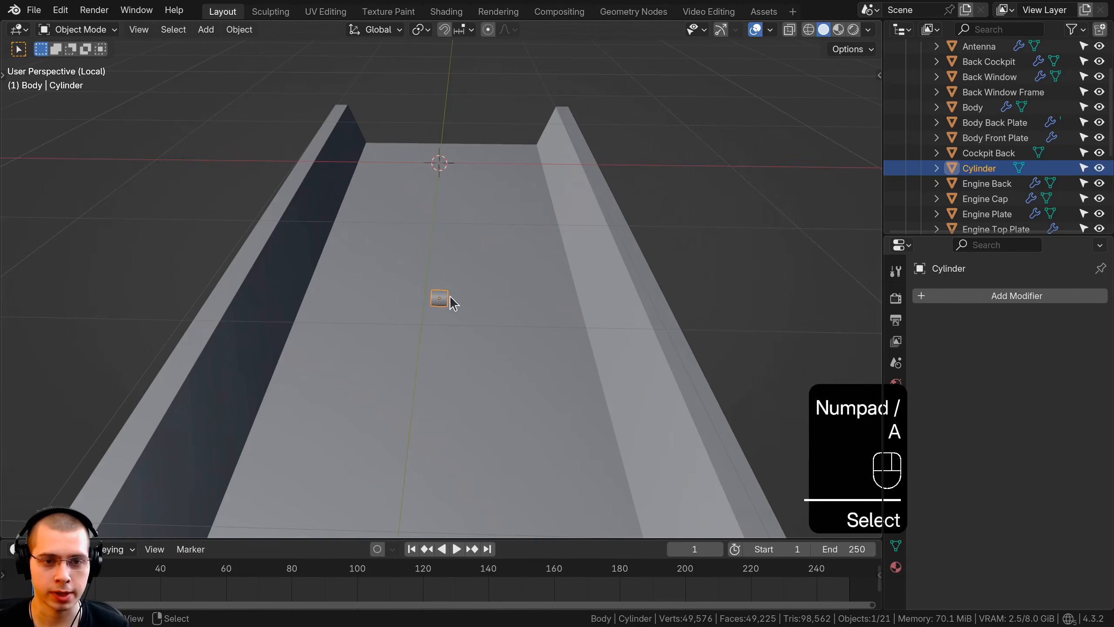
# Stretch the cylinder mesh along X into a cross rod spanning the floor between the two side walls.
pyautogui.press('Tab')
pyautogui.press('s')
pyautogui.press('x')
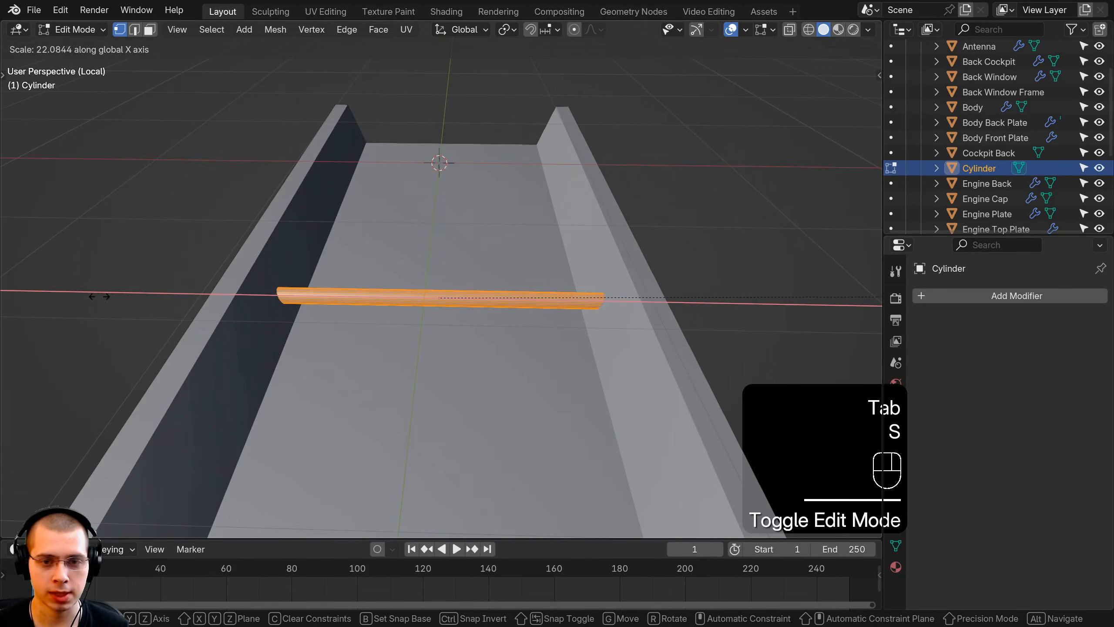
pyautogui.click(59, 296)
pyautogui.moveTo(500, 296)
pyautogui.mouseDown(button='middle')
pyautogui.moveTo(439, 303)
pyautogui.moveTo(499, 295)
pyautogui.mouseUp(button='middle')
pyautogui.scroll(2, 500, 296)
# Apply Shade Auto Smooth to the cross rod and lower it about 0.08 ft along Z toward the floor.
pyautogui.press('Tab')
pyautogui.press('w')
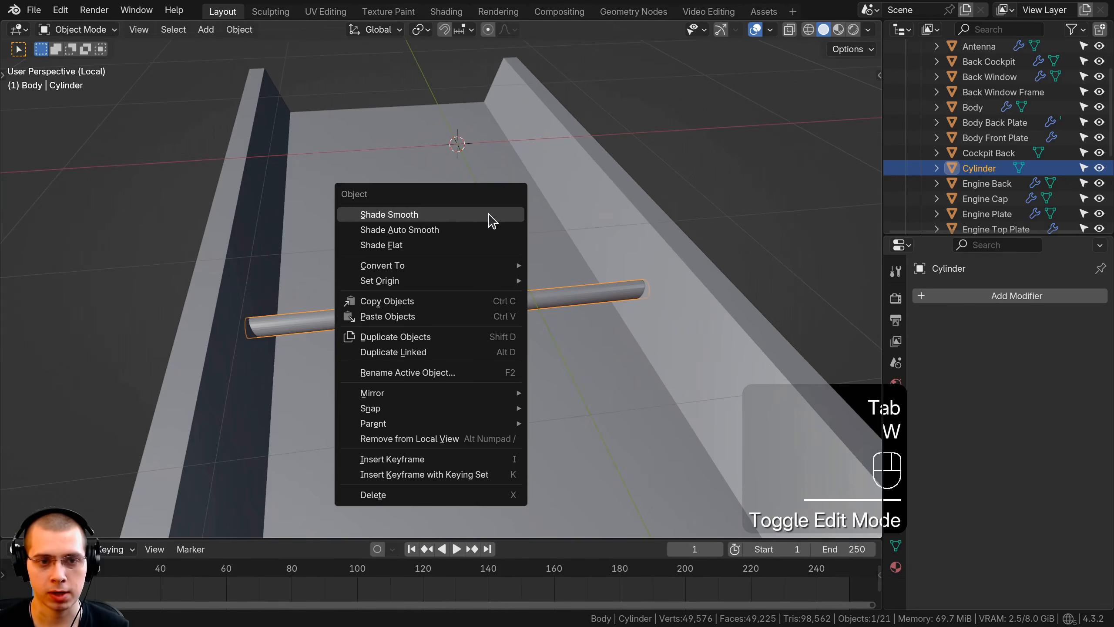
pyautogui.click(387, 229)
pyautogui.scroll(3, 554, 317)
pyautogui.press('g')
pyautogui.press('z')
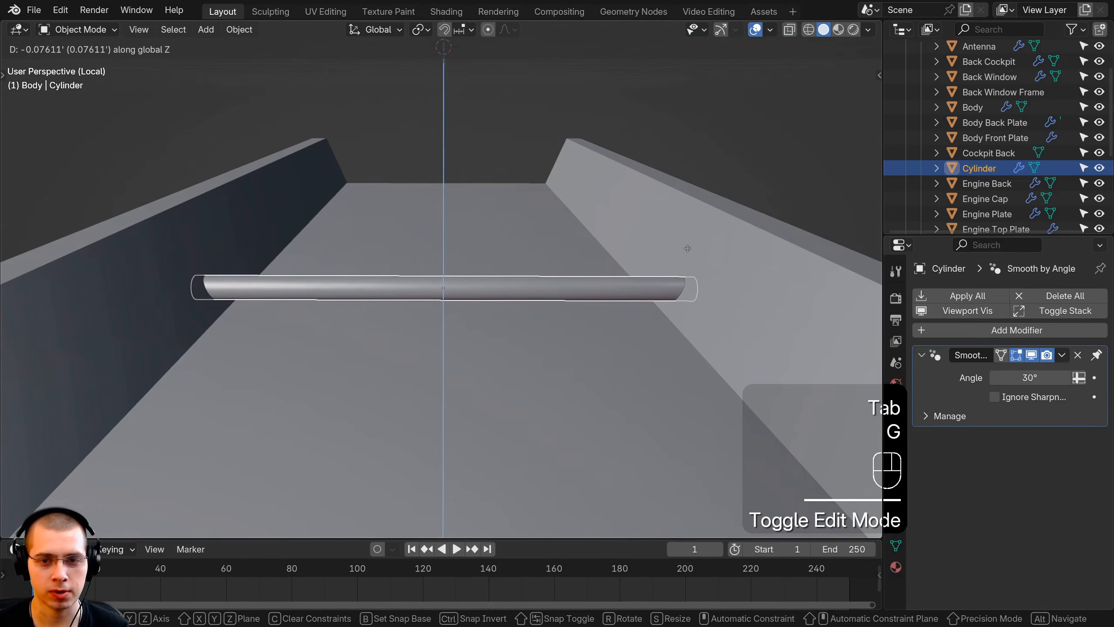
pyautogui.click(688, 254)
pyautogui.scroll(-5, 515, 287)
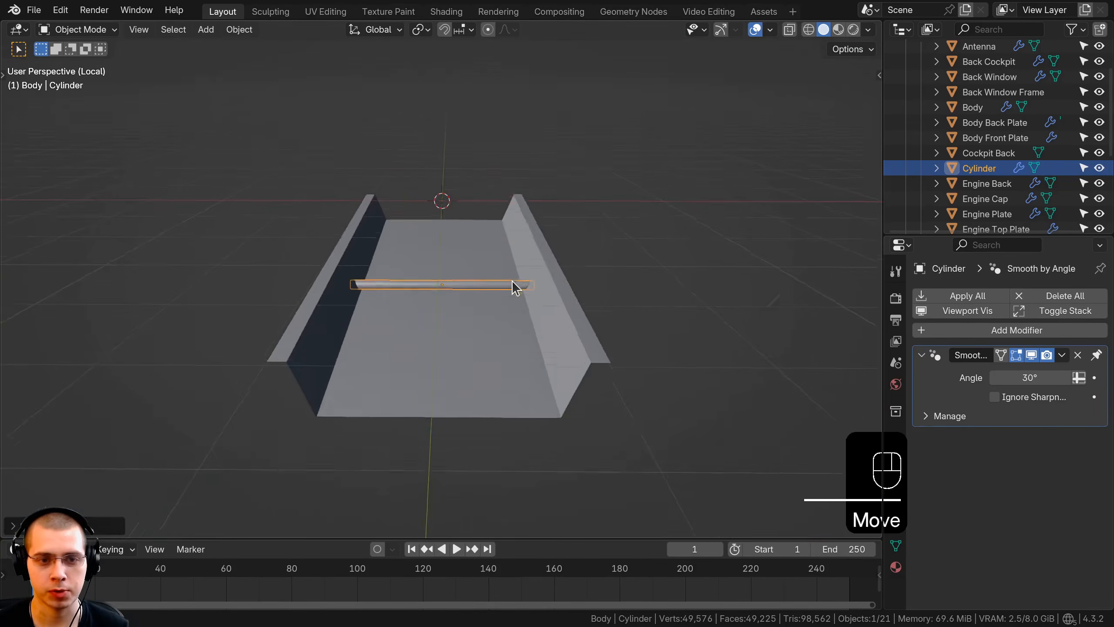
# Duplicate the cross rod within the mesh, rotate the copy 90° about Z and move it lengthwise along Y.
pyautogui.scroll(3, 522, 275)
pyautogui.press('Tab')
pyautogui.hotkey('shift', 'd')
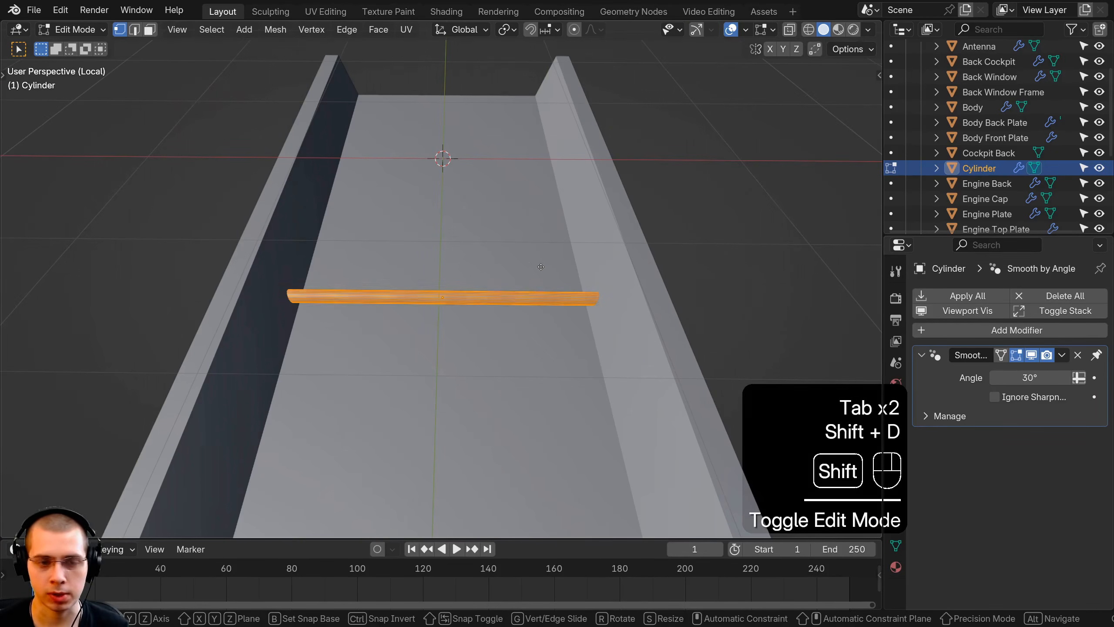
pyautogui.rightClick(550, 244)
pyautogui.write('rz')
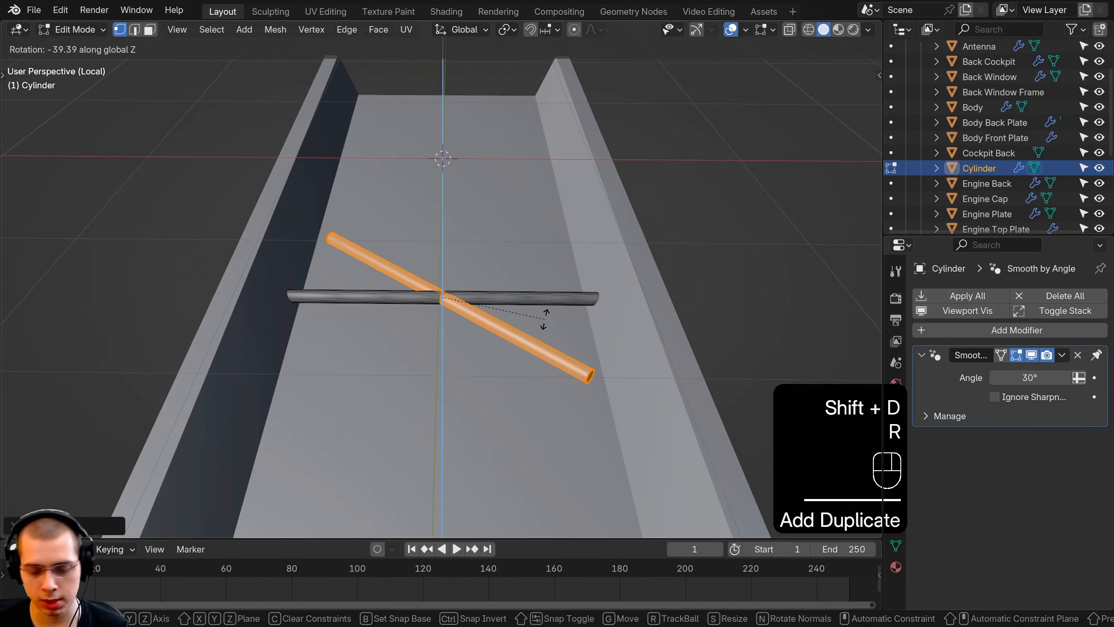
pyautogui.write('90')
pyautogui.click(544, 315)
pyautogui.moveTo(539, 315); pyautogui.dragTo(525, 360, button='middle')
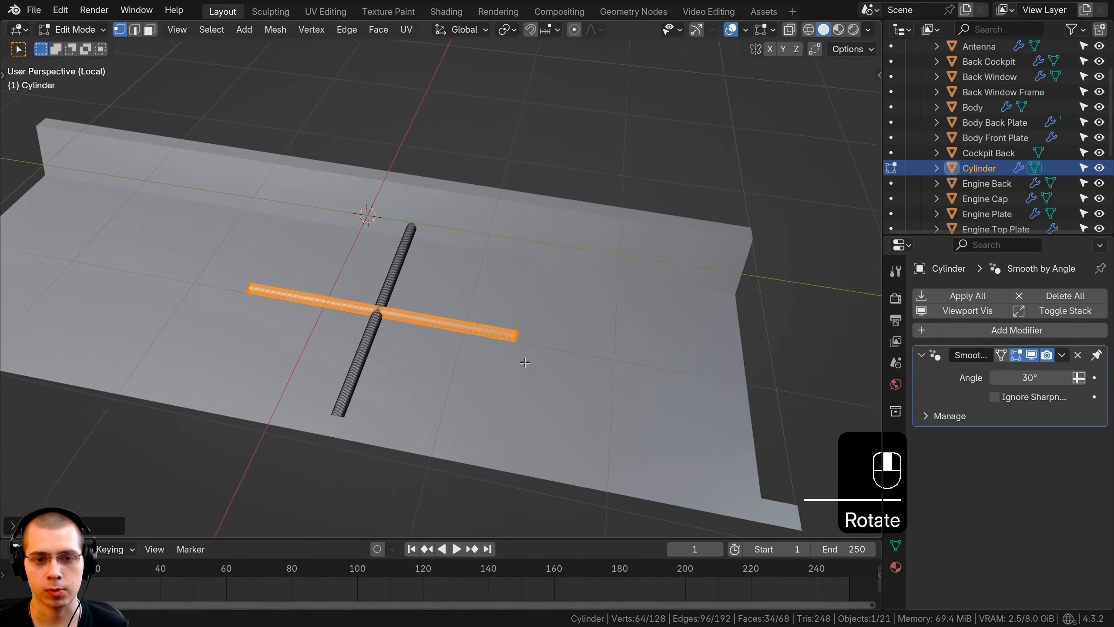
pyautogui.press('g')
pyautogui.press('y')
# Box-select the nearer end of the lengthwise rod in wireframe and pull it along Y past the floor's far end.
pyautogui.press('b')
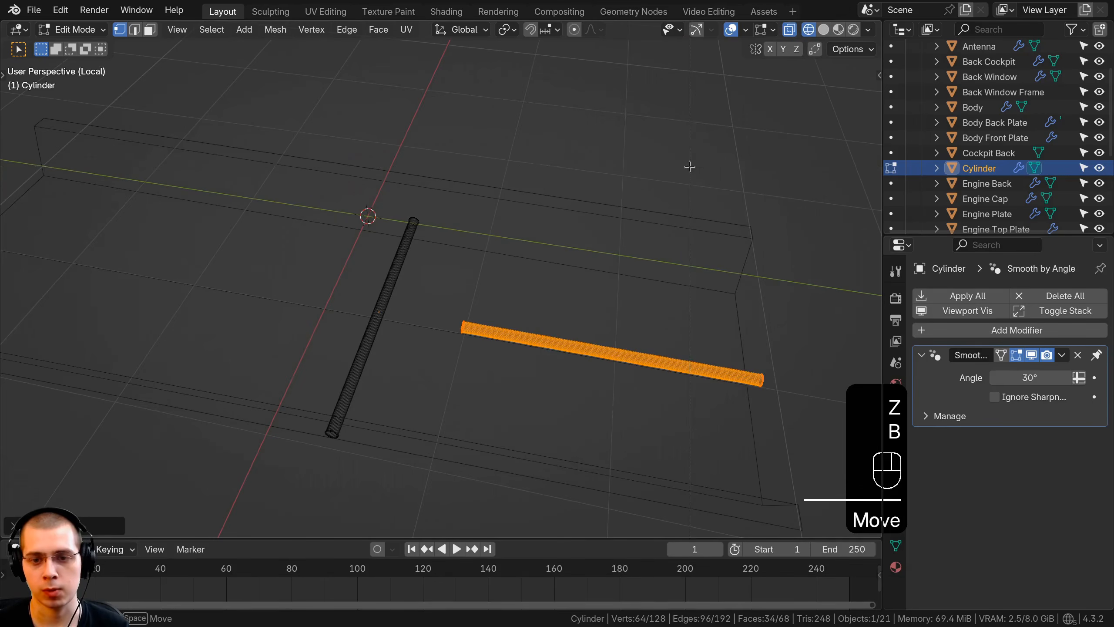
pyautogui.moveTo(690, 167); pyautogui.dragTo(439, 413)
pyautogui.press('z')
pyautogui.moveTo(452, 280)
pyautogui.keyDown('shift'); pyautogui.mouseDown(button='middle')
pyautogui.moveTo(692, 285)
pyautogui.moveTo(766, 303)
pyautogui.mouseUp(button='middle'); pyautogui.keyUp('shift')
pyautogui.scroll(-1, 766, 303)
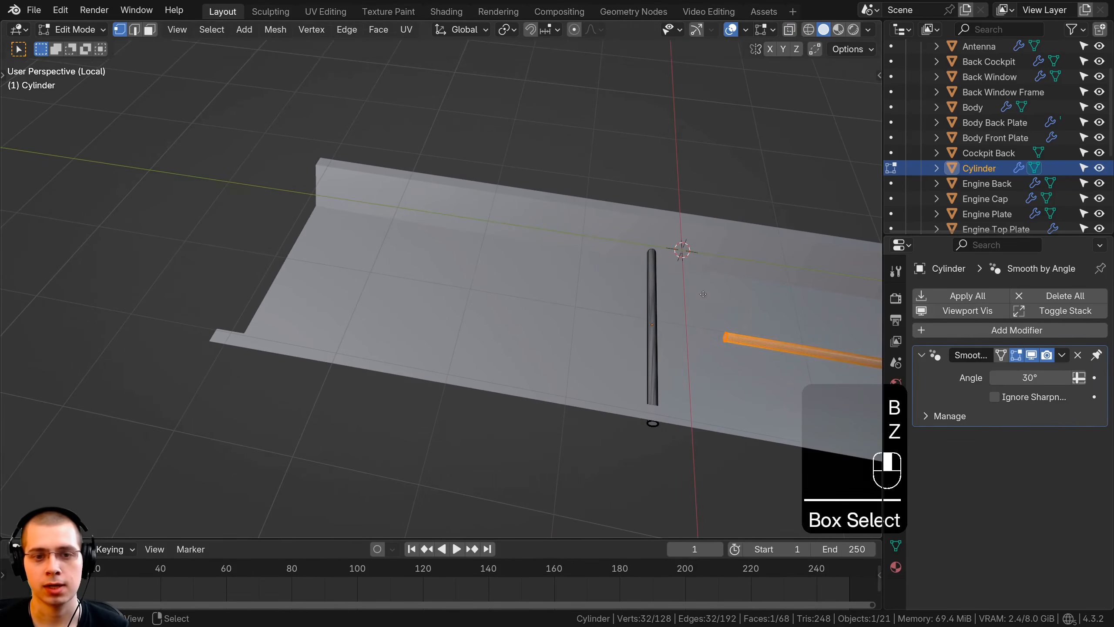
pyautogui.press('g')
pyautogui.press('y')
pyautogui.click(286, 196)
pyautogui.press('g')
pyautogui.press('y')
pyautogui.moveTo(286, 196); pyautogui.dragTo(304, 252, button='middle')
pyautogui.click(314, 251)
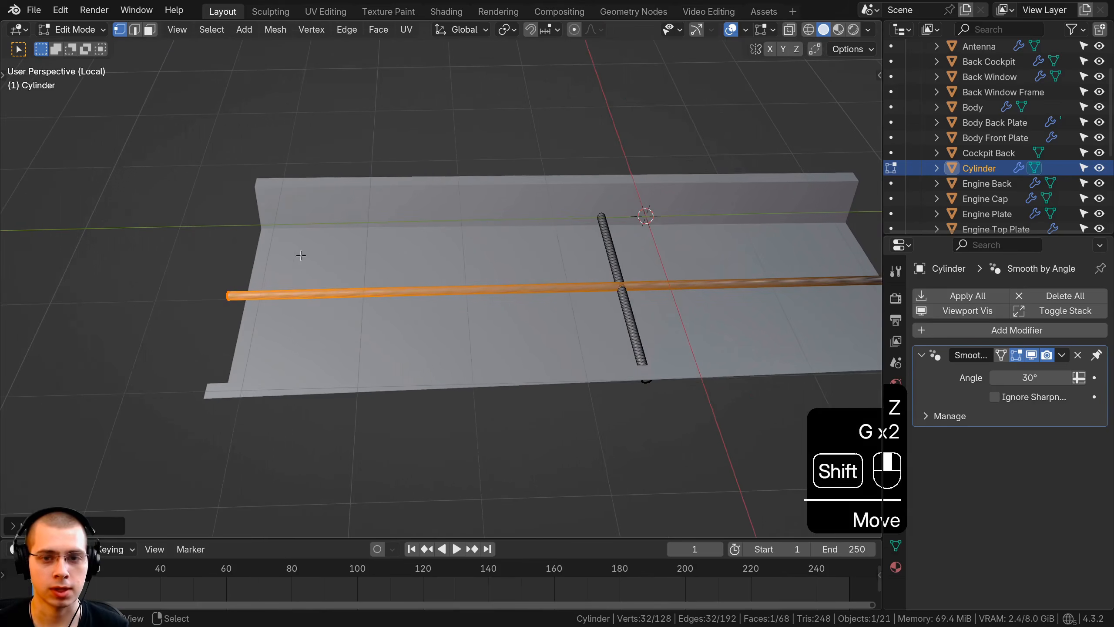
# Select the whole lengthwise rod, scale it up to thicken it, and shorten it along Y to just beyond the floor's ends.
pyautogui.scroll(-1, 823, 274)
pyautogui.rightClick(819, 274)
pyautogui.press('l')
pyautogui.moveTo(819, 274); pyautogui.dragTo(651, 283, button='middle')
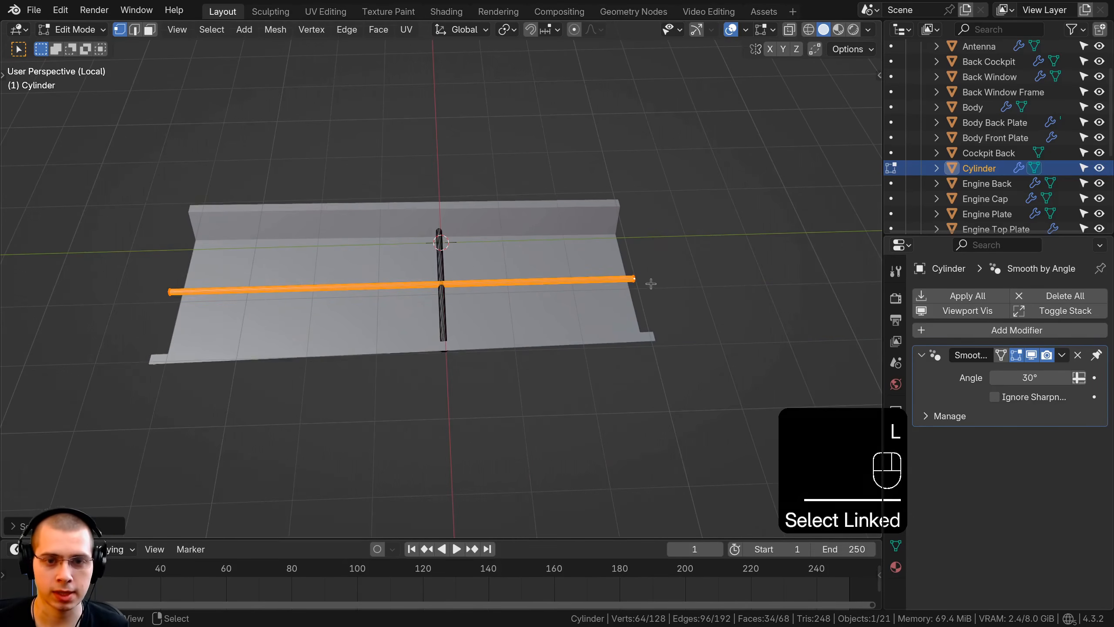
pyautogui.press('s')
pyautogui.click(757, 279)
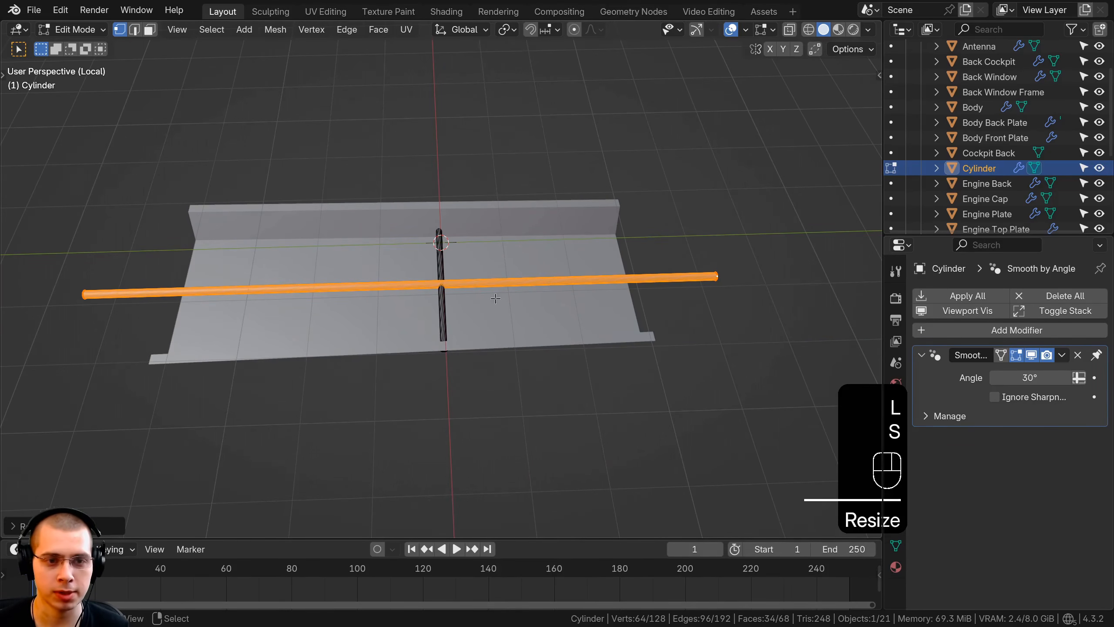
pyautogui.press('s')
pyautogui.press('y')
pyautogui.click(716, 274)
pyautogui.scroll(6, 642, 281)
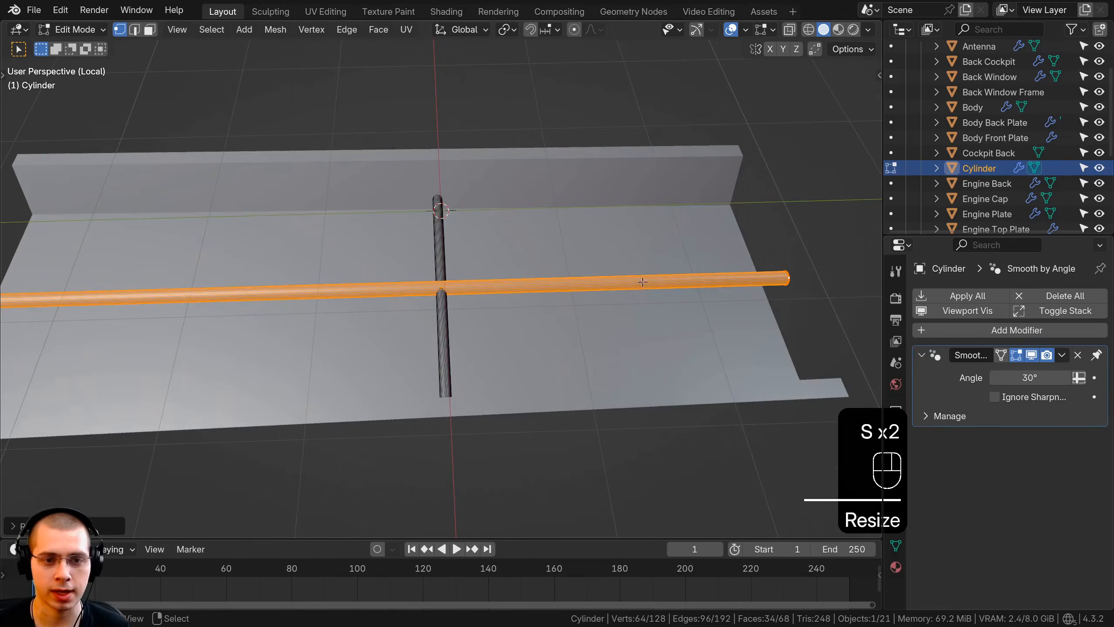
pyautogui.moveTo(642, 281); pyautogui.dragTo(480, 277, button='middle')
pyautogui.press('Tab')
# Select the whole cross rod and move it along positive Y until it sits near the end of the floor.
pyautogui.scroll(-5, 479, 294)
pyautogui.moveTo(386, 306); pyautogui.dragTo(492, 325, button='middle')
pyautogui.press('Tab')
pyautogui.rightClick(475, 427)
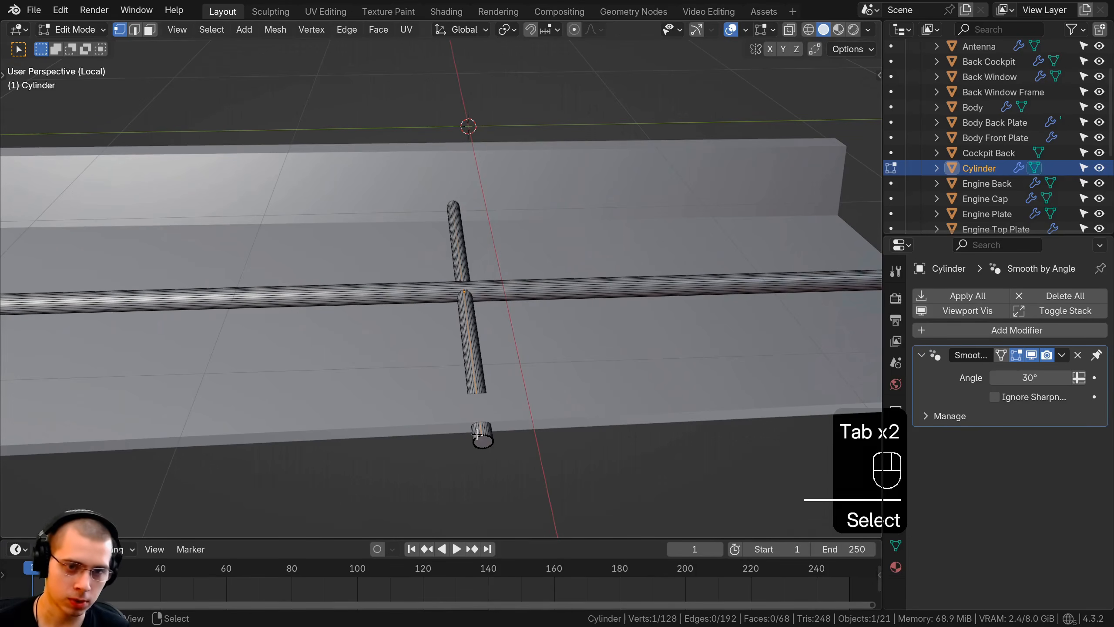
pyautogui.press('l')
pyautogui.scroll(-3, 477, 432)
pyautogui.moveTo(483, 373); pyautogui.dragTo(439, 307, button='middle')
pyautogui.press('g')
pyautogui.press('y')
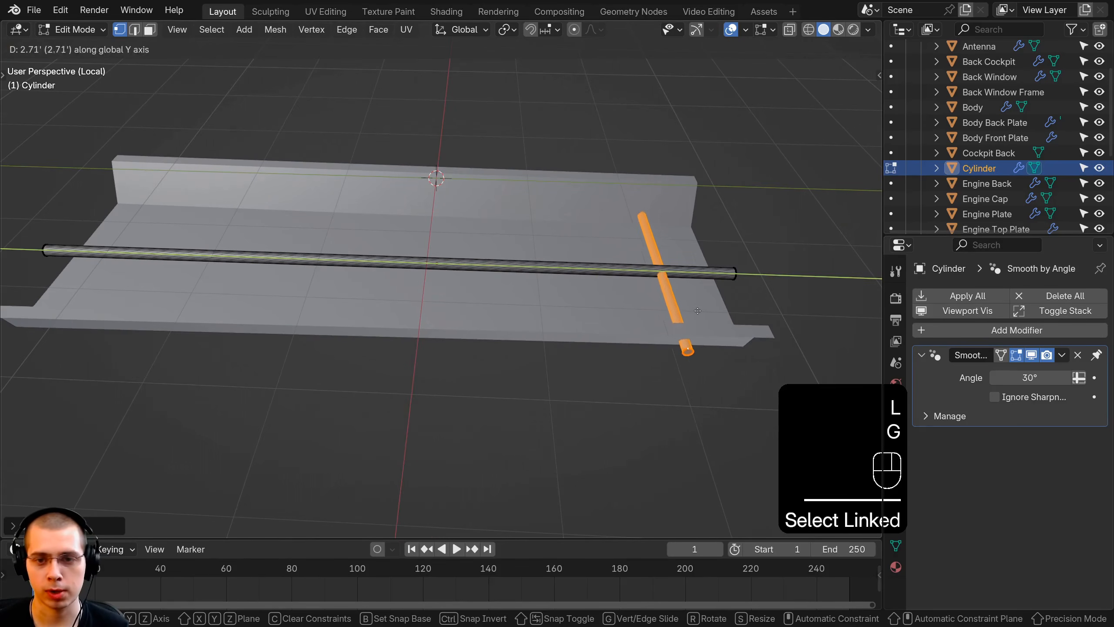
pyautogui.click(708, 311)
pyautogui.keyDown('shift'); pyautogui.moveTo(708, 311); pyautogui.dragTo(629, 309, button='middle'); pyautogui.keyUp('shift')
pyautogui.moveTo(629, 310); pyautogui.dragTo(631, 345, button='middle')
pyautogui.press('g')
pyautogui.press('y')
pyautogui.click(648, 341)
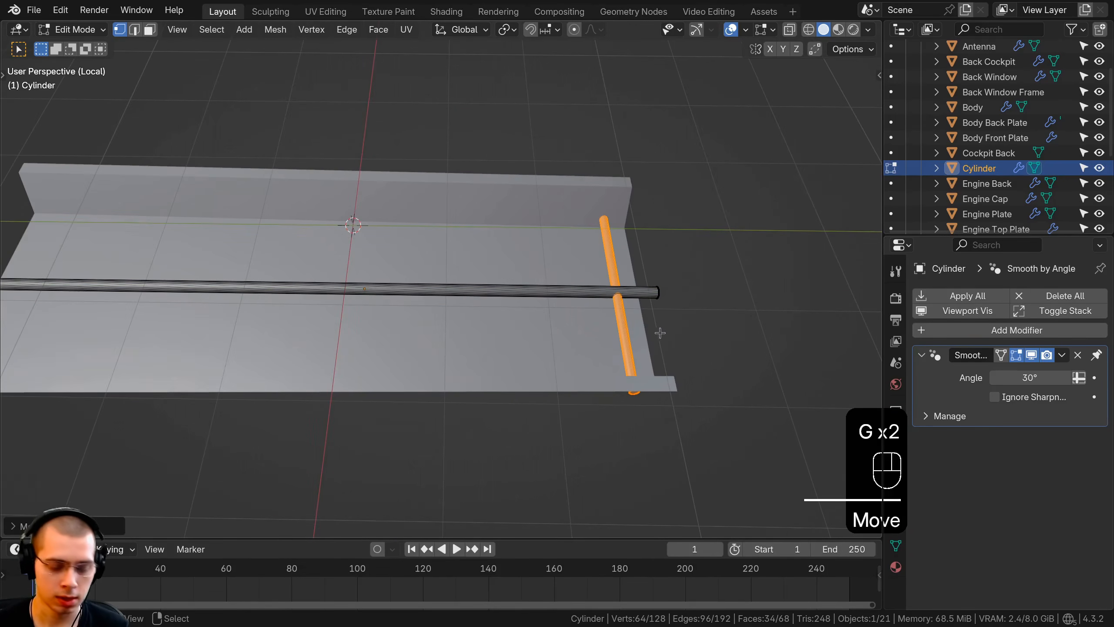
# Duplicate the cross rod about 0.9' along negative Y.
pyautogui.hotkey('shift', 'd')
pyautogui.press('y')
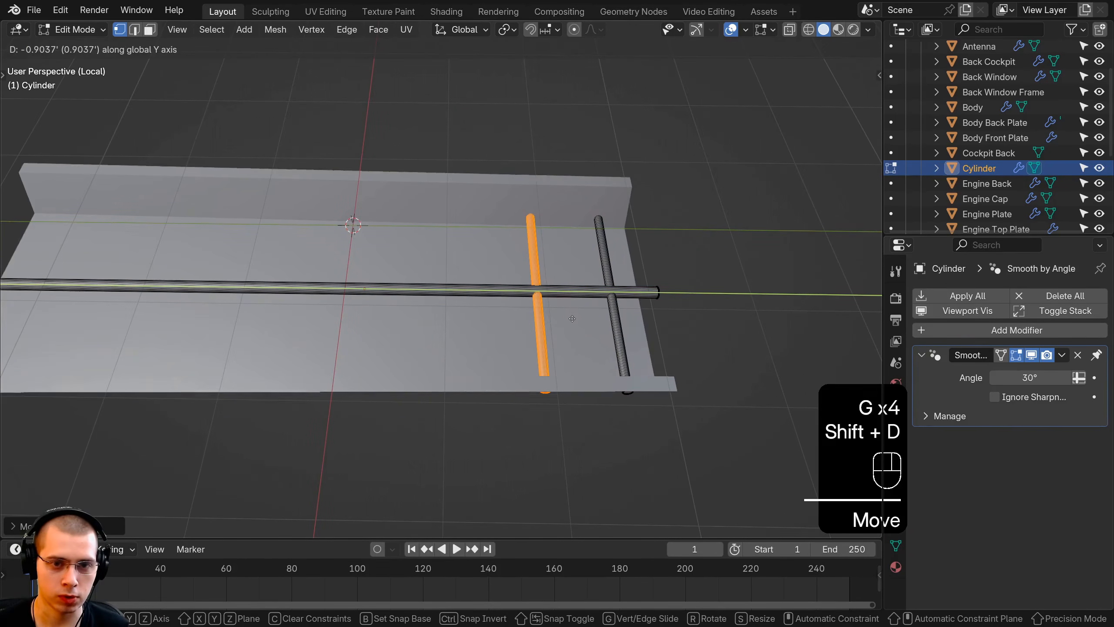
pyautogui.click(572, 318)
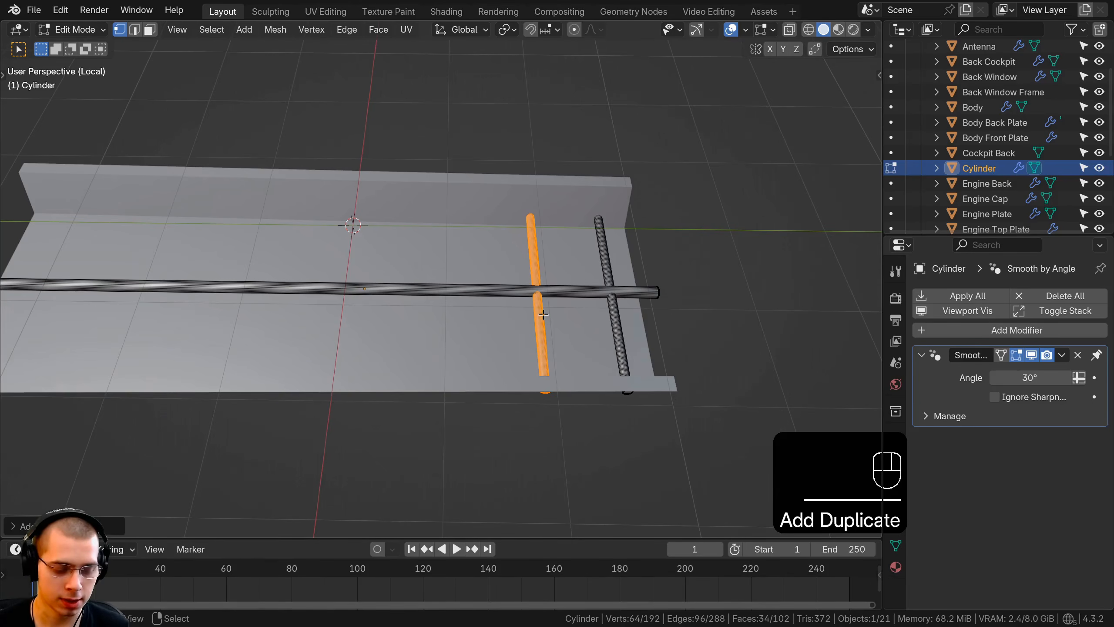
# Repeat the cross rod duplication until the copies span the whole floor, and delete the surplus copy beyond the floor's end.
pyautogui.hotkey('shift', 'r')
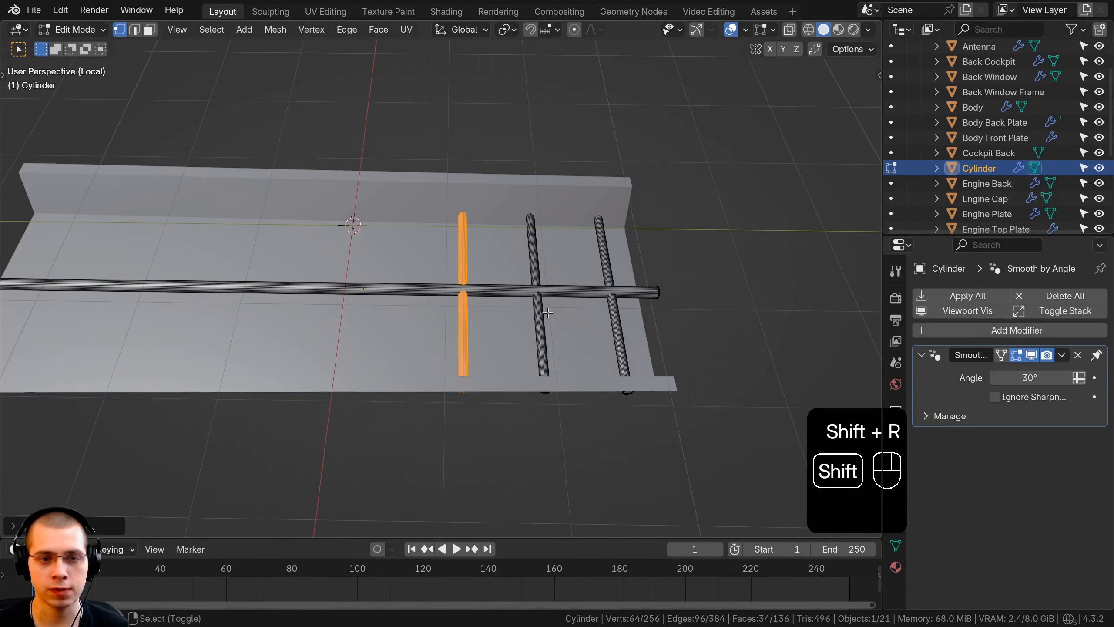
pyautogui.keyDown('shift'); pyautogui.moveTo(468, 338); pyautogui.dragTo(589, 343, button='middle'); pyautogui.keyUp('shift')
pyautogui.hotkey('shift', 'r')
pyautogui.keyDown('shift'); pyautogui.moveTo(455, 330); pyautogui.dragTo(577, 337, button='middle'); pyautogui.keyUp('shift')
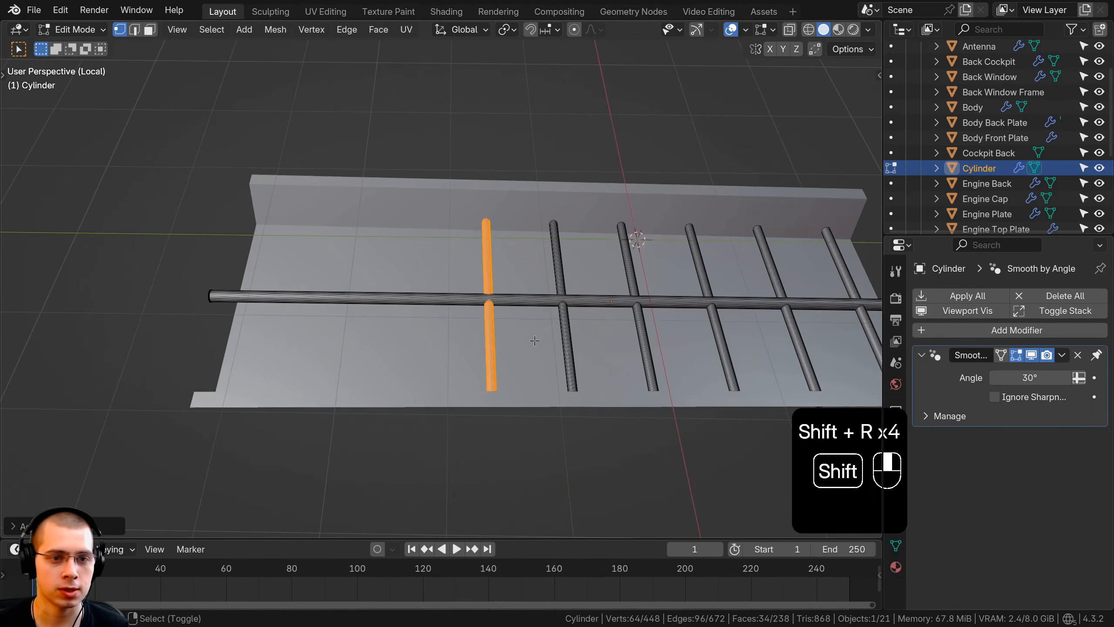
pyautogui.hotkey('shift', 'r')
pyautogui.hotkey('shift', 'r')
pyautogui.hotkey('shift', 'r')
pyautogui.hotkey('shift', 'r')
pyautogui.moveTo(465, 325); pyautogui.dragTo(482, 337, button='middle')
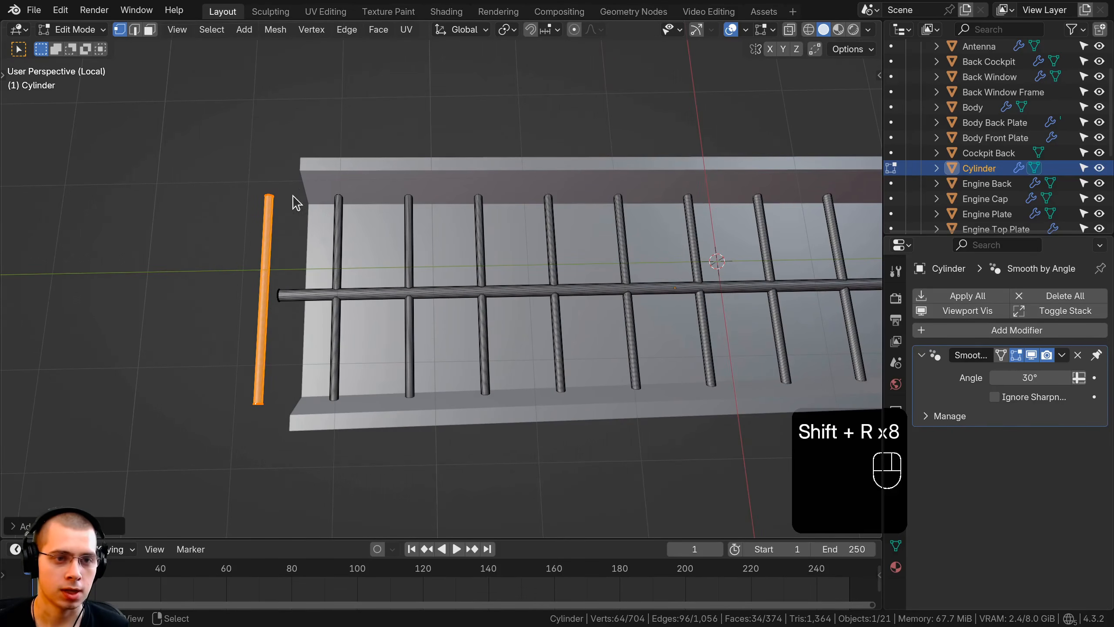
pyautogui.press('x')
pyautogui.click(276, 163)
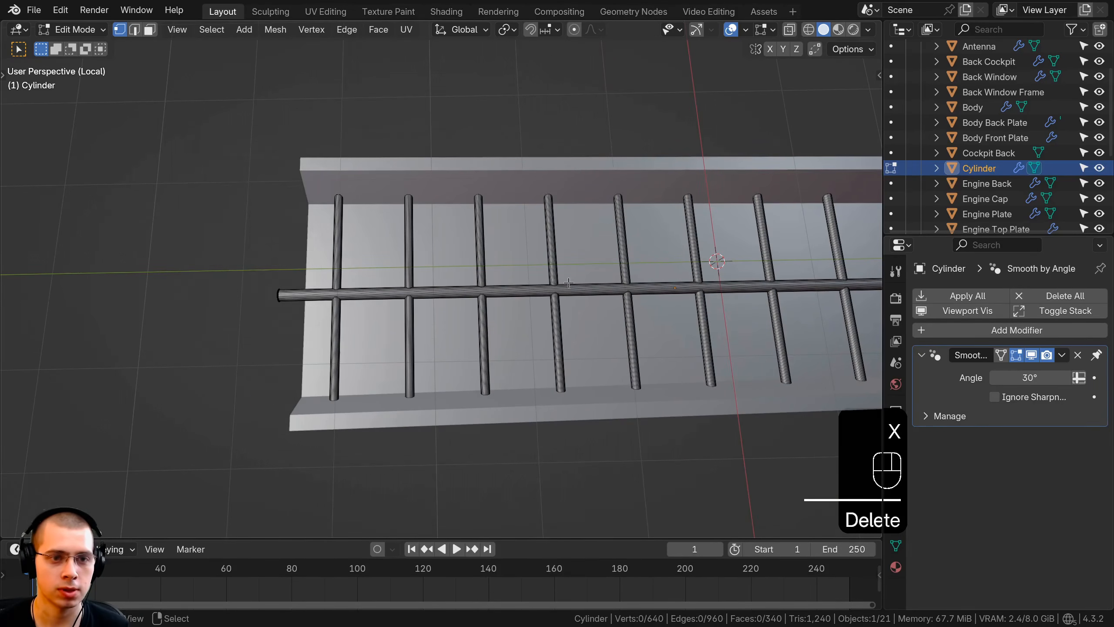
# Leave Edit Mode and examine the rod framework from several angles, with the rods selected.
pyautogui.press('Tab')
pyautogui.scroll(-5, 535, 294)
pyautogui.press('a')
pyautogui.scroll(4, 322, 291)
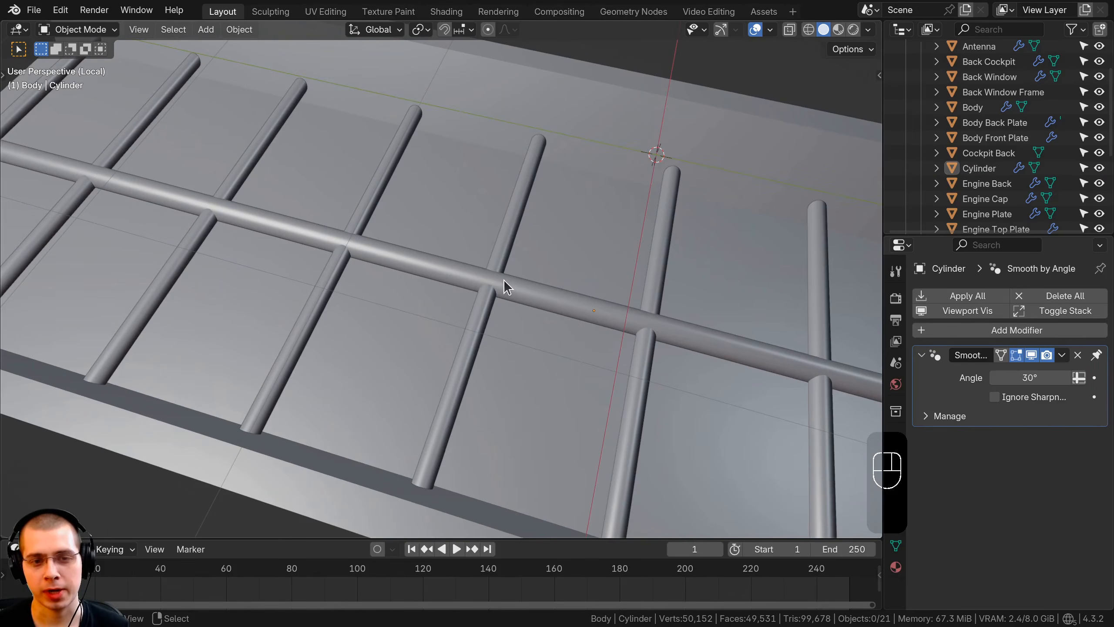
pyautogui.rightClick(422, 254)
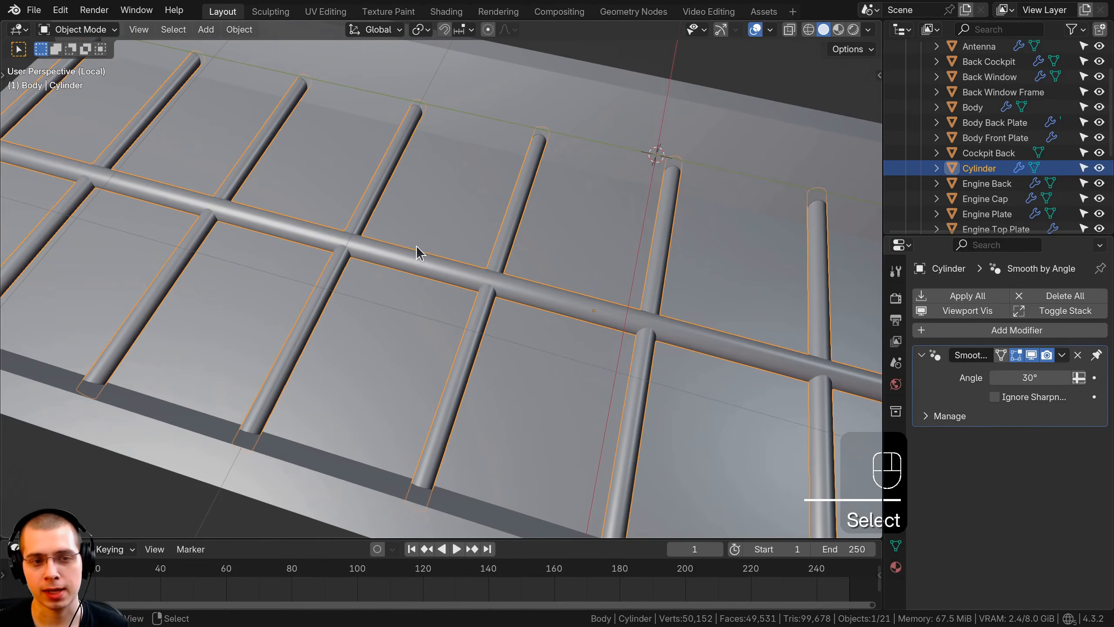
pyautogui.scroll(-1, 657, 319)
pyautogui.keyDown('shift'); pyautogui.moveTo(657, 320); pyautogui.dragTo(603, 236, button='middle'); pyautogui.keyUp('shift')
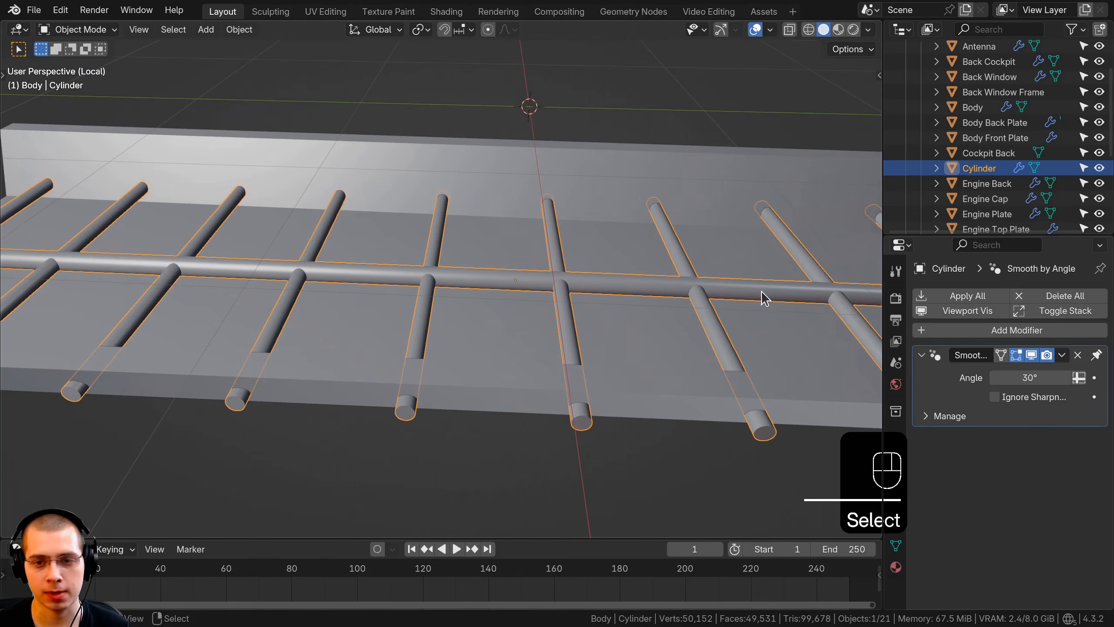
pyautogui.moveTo(679, 266); pyautogui.dragTo(619, 304, button='middle')
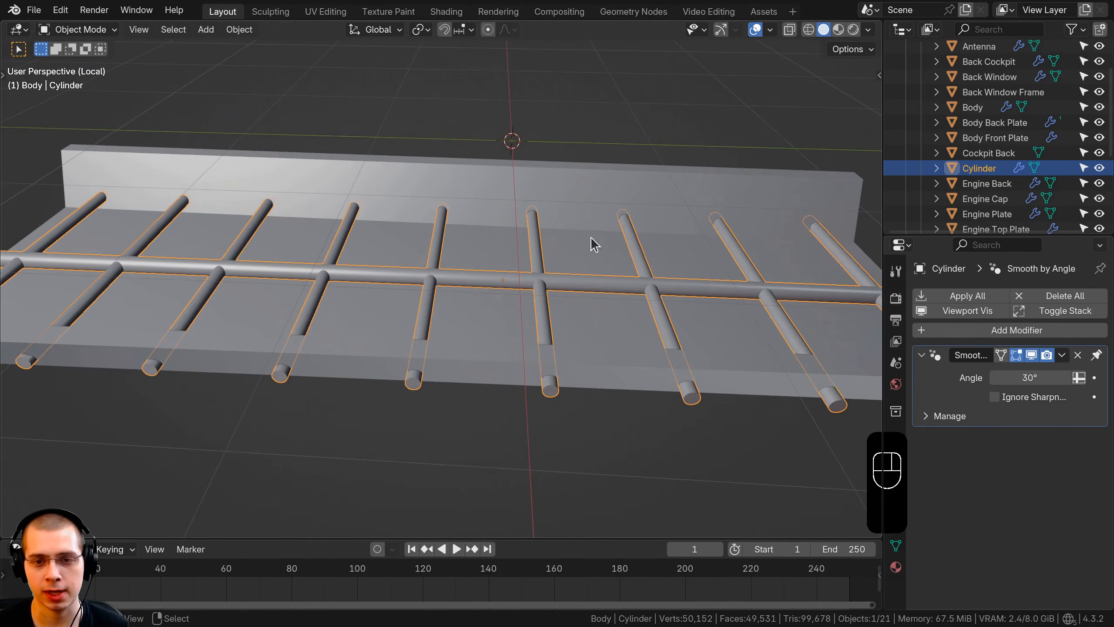
# Duplicate the whole lengthwise rod within the mesh and place the copy just above the original.
pyautogui.scroll(-2, 535, 268)
pyautogui.press('Tab')
pyautogui.hotkey('alt', 'a')
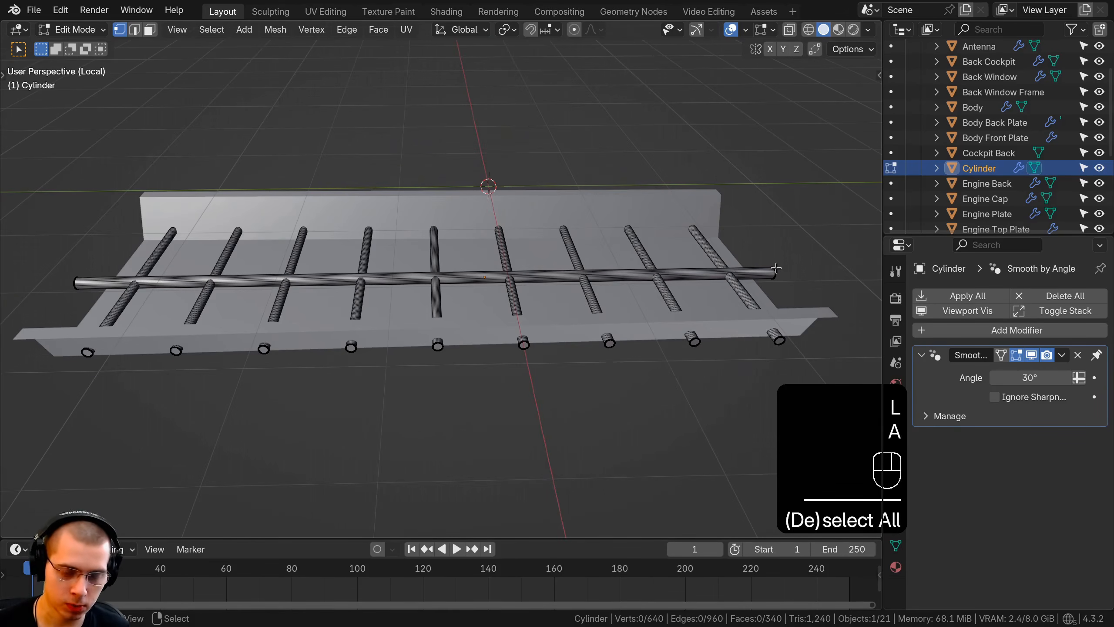
pyautogui.press('l')
pyautogui.scroll(3, 775, 261)
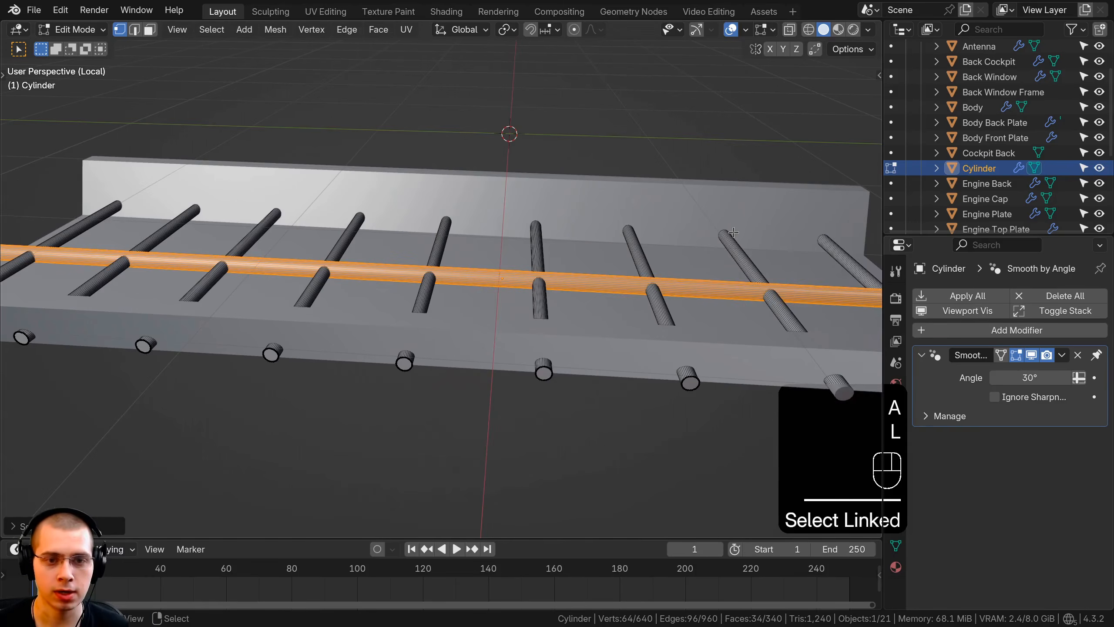
pyautogui.hotkey('shift', 'd')
pyautogui.click(739, 211)
pyautogui.scroll(-1, 742, 209)
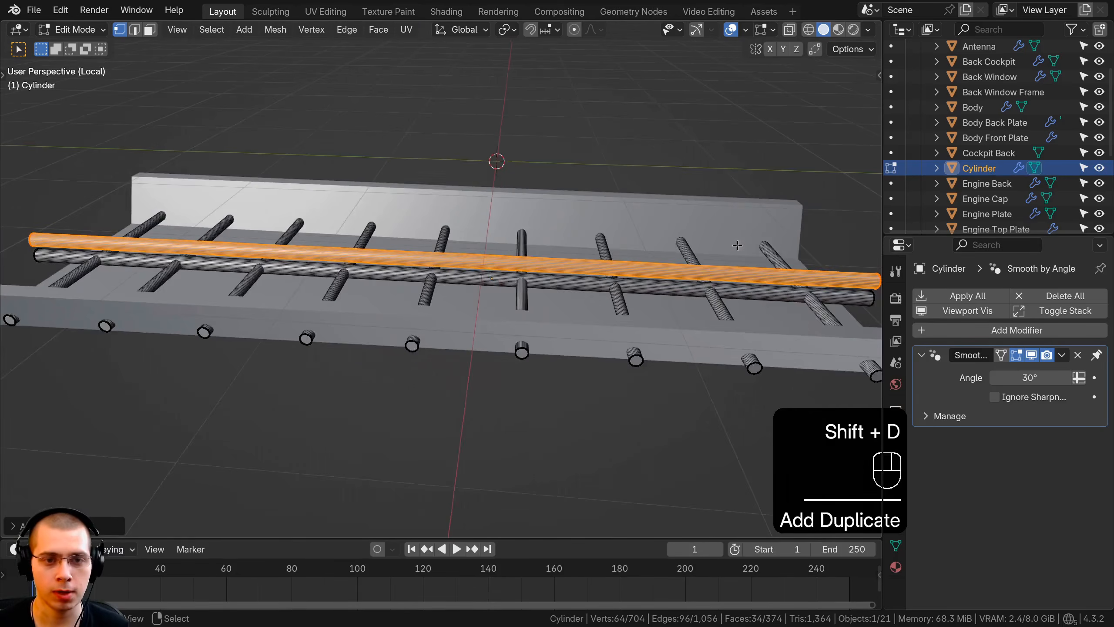
pyautogui.moveTo(776, 185)
pyautogui.mouseDown(button='middle')
pyautogui.moveTo(735, 212)
pyautogui.moveTo(776, 207)
pyautogui.mouseUp(button='middle')
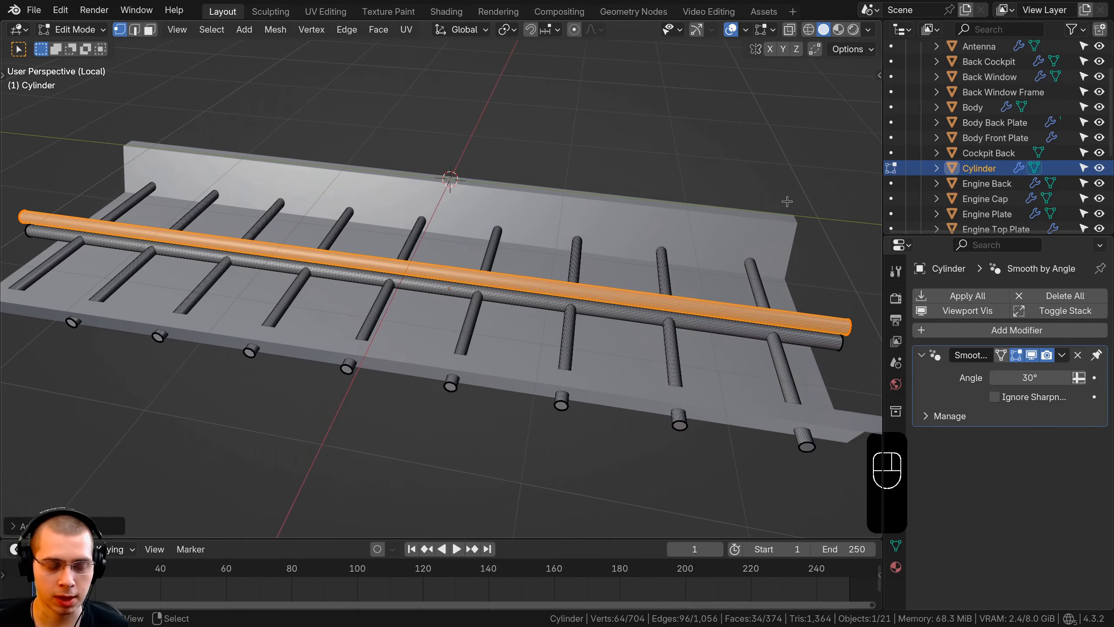
# Scale down the upper lengthwise rod's thickness with the Y axis locked, keeping its length.
pyautogui.press('s')
pyautogui.hotkey('shift', 'x')
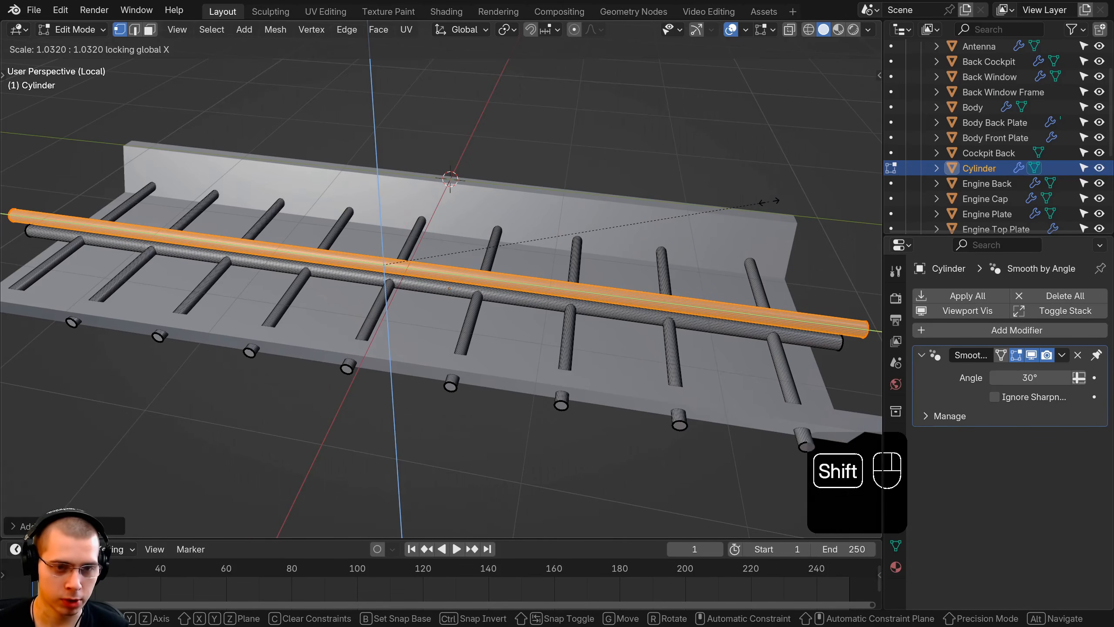
pyautogui.hotkey('shift', 'y')
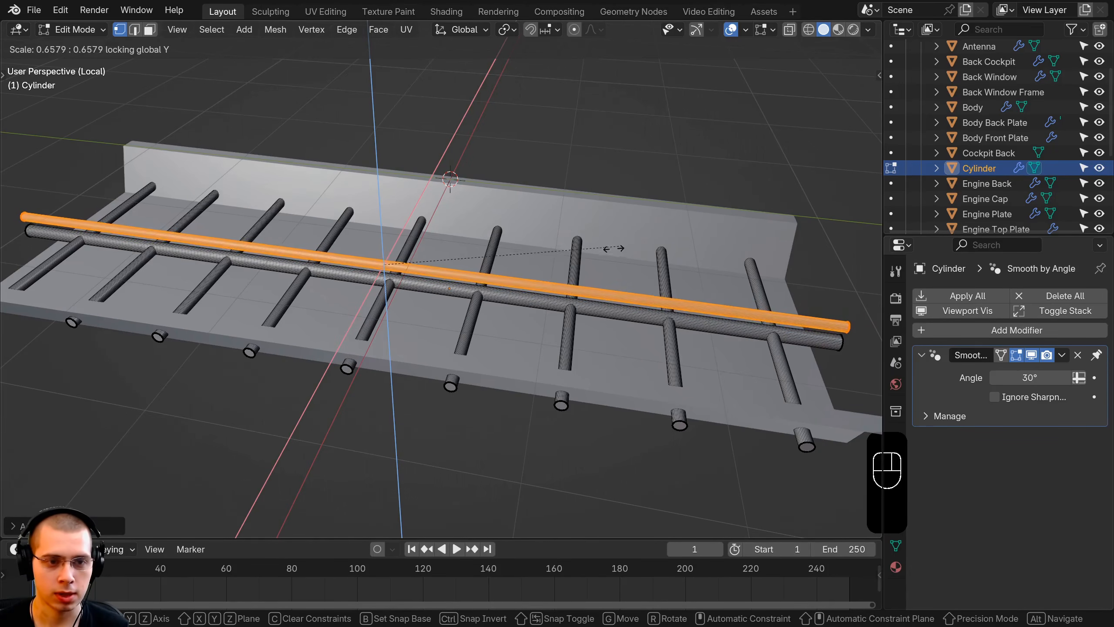
pyautogui.click(642, 248)
# Lower the thin lengthwise rod about 0.056' along Z so that it rests on the thicker rod.
pyautogui.moveTo(456, 299); pyautogui.dragTo(487, 272, button='middle')
pyautogui.scroll(4, 482, 272)
pyautogui.keyDown('shift'); pyautogui.moveTo(483, 272); pyautogui.dragTo(507, 269, button='middle'); pyautogui.keyUp('shift')
pyautogui.scroll(2, 465, 276)
pyautogui.press('g')
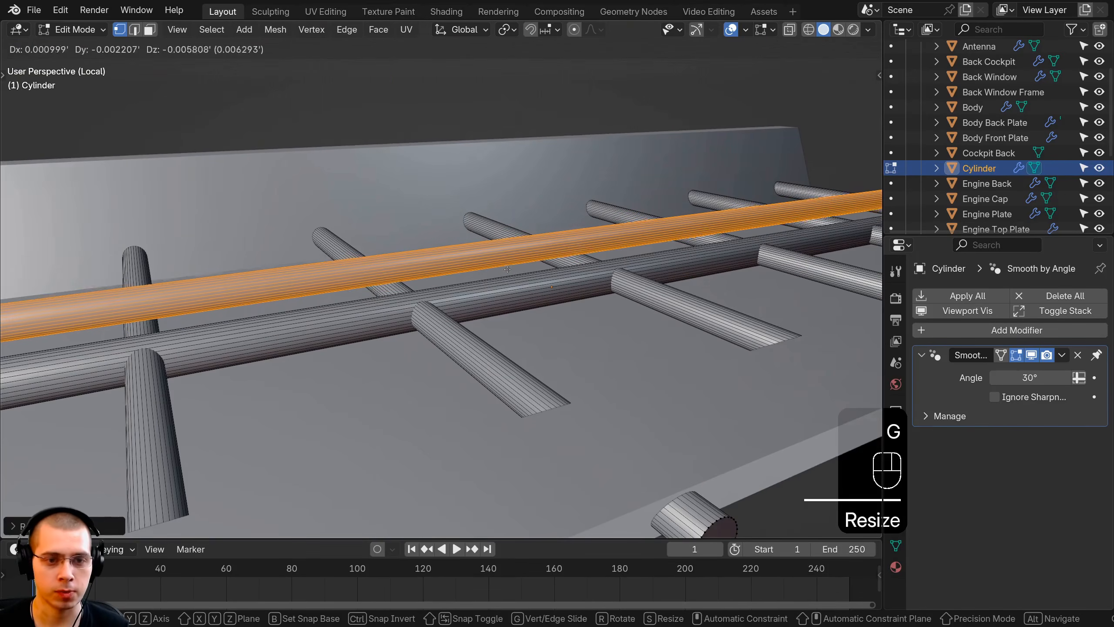
pyautogui.press('z')
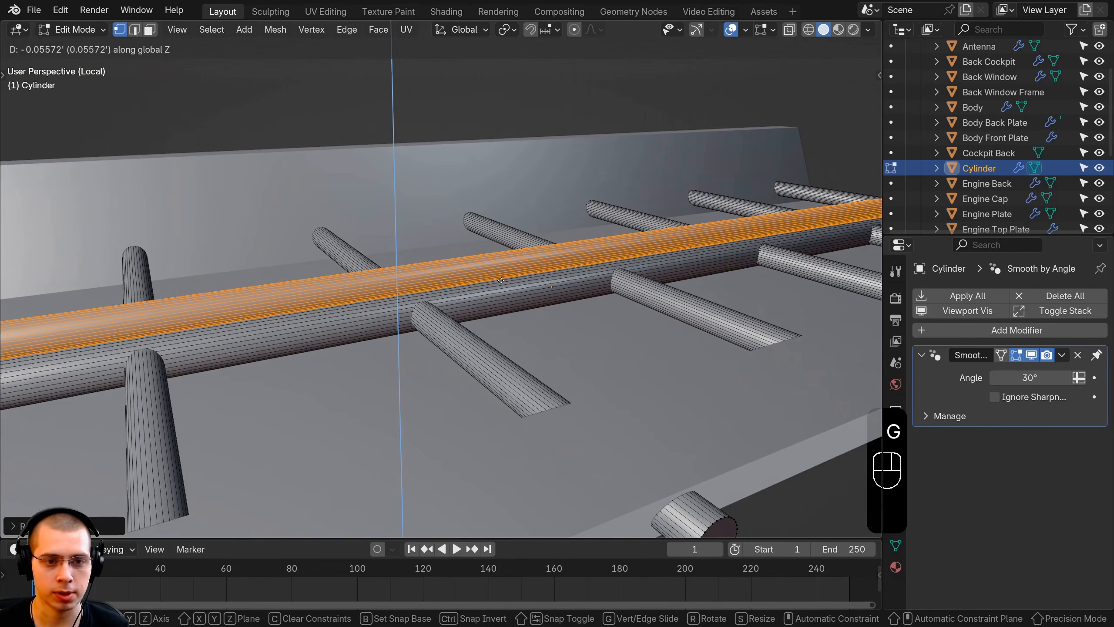
pyautogui.click(501, 280)
# Add a loop cut around the thin lengthwise rod and slide it over the third cross rod from the floor's end.
pyautogui.scroll(-5, 501, 280)
pyautogui.hotkey('ctrl', 'r')
pyautogui.click(500, 284)
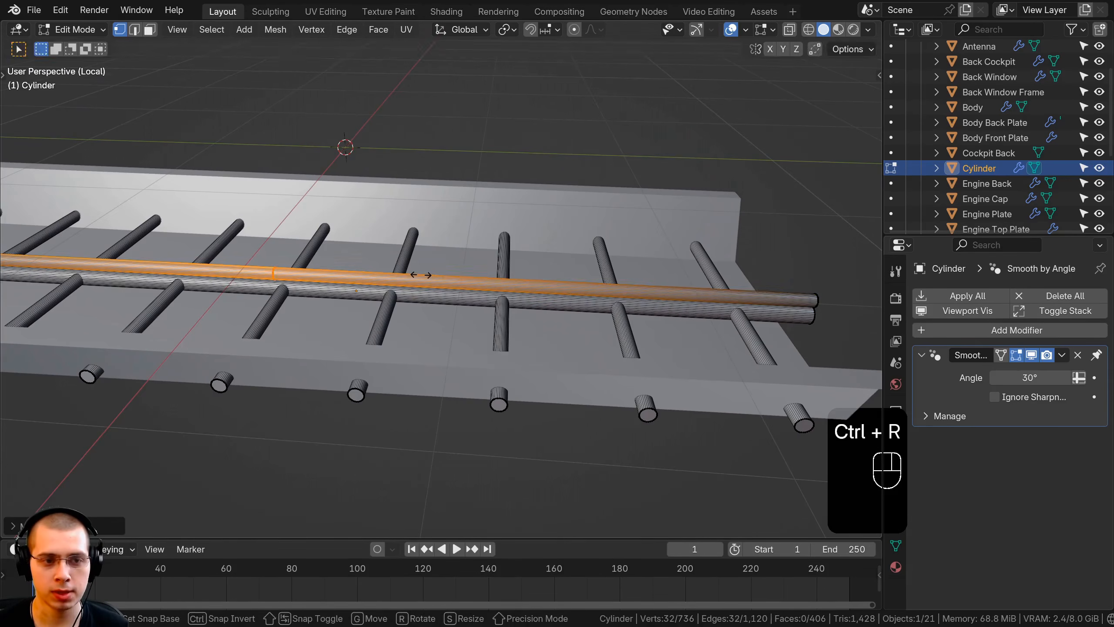
pyautogui.click(634, 273)
pyautogui.scroll(1, 579, 312)
pyautogui.moveTo(606, 277); pyautogui.dragTo(535, 300, button='middle')
pyautogui.press('g')
pyautogui.click(579, 316)
pyautogui.scroll(1, 535, 301)
pyautogui.press('Tab')
pyautogui.press('Tab')
# Bevel the new edge loop into a short band with one segment and an offset of about 0.12'.
pyautogui.scroll(1, 534, 300)
pyautogui.hotkey('ctrl', 'b')
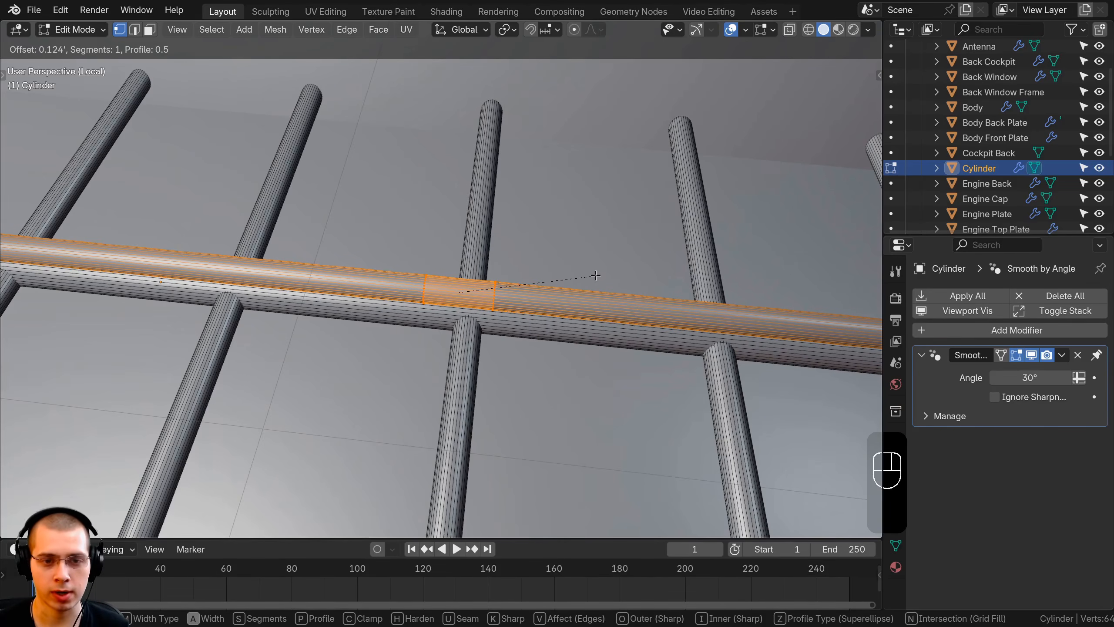
pyautogui.click(596, 275)
pyautogui.moveTo(596, 275); pyautogui.dragTo(477, 276, button='middle')
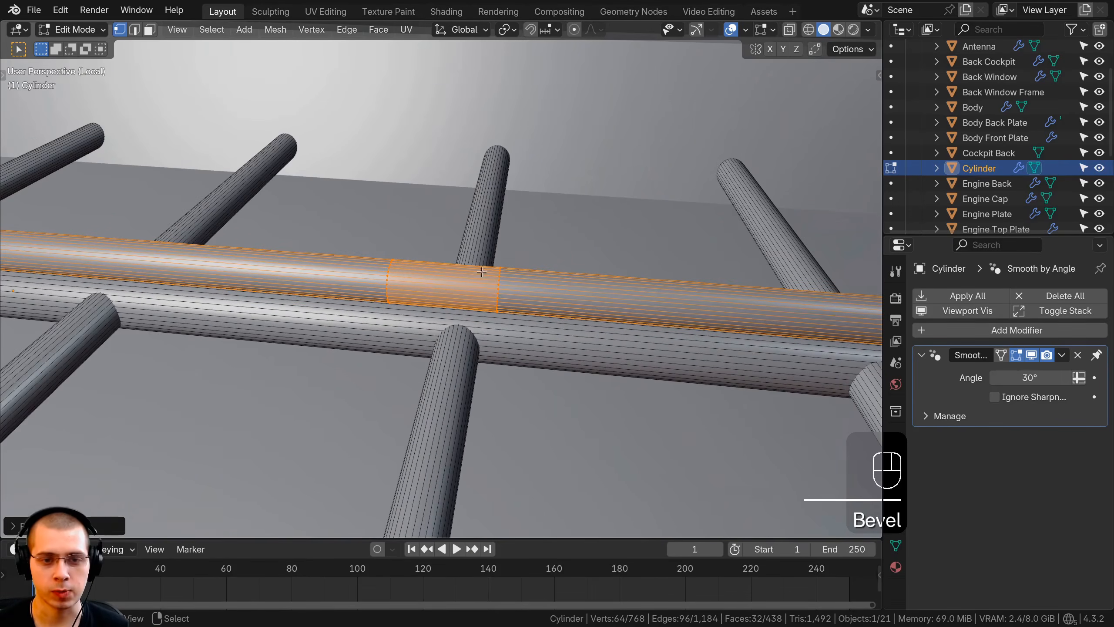
pyautogui.scroll(-6, 478, 276)
pyautogui.moveTo(432, 307); pyautogui.dragTo(493, 301, button='middle')
pyautogui.scroll(8, 465, 324)
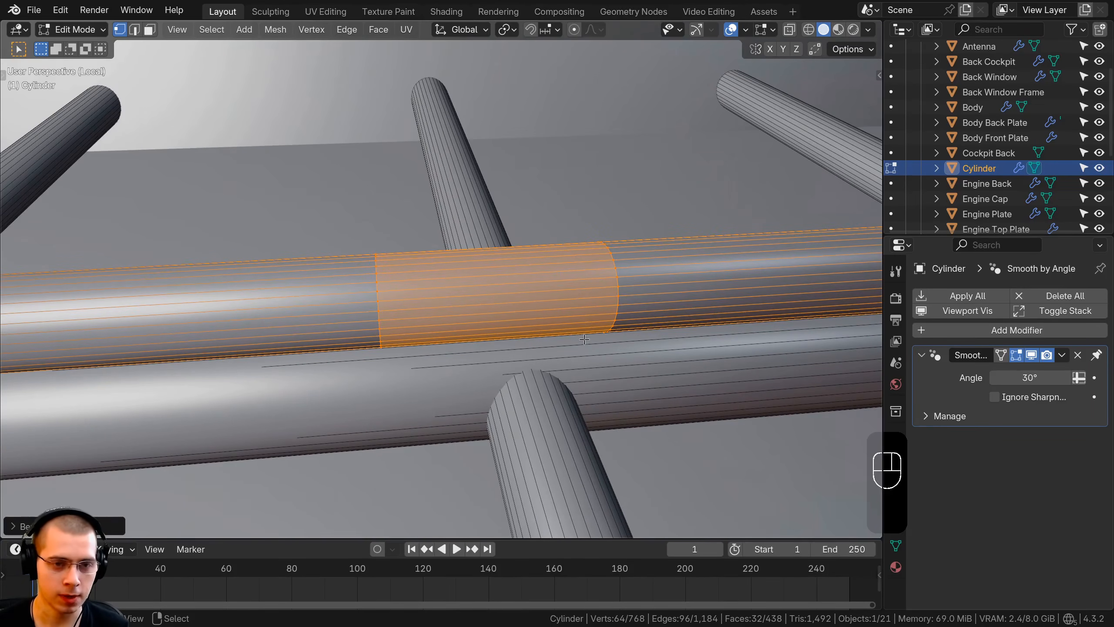
# Extrude the band in place and fatten it about 0.019' along its normals into a raised collar.
pyautogui.hotkey('ctrl', 'z')
pyautogui.hotkey('ctrl', 'z')
pyautogui.press('e')
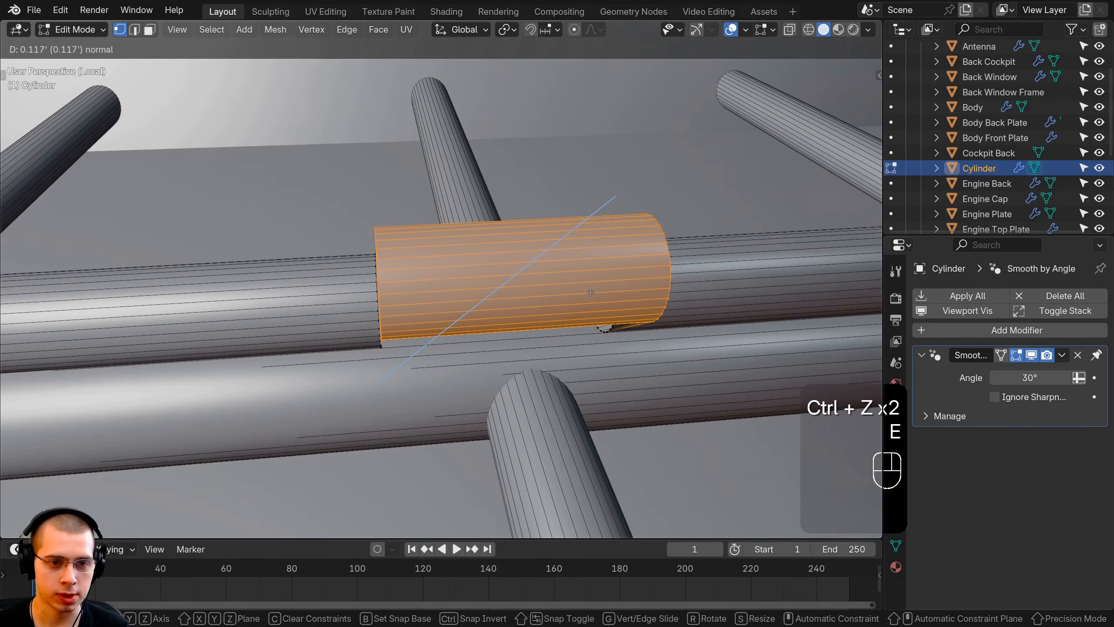
pyautogui.rightClick(603, 280)
pyautogui.hotkey('alt', 's')
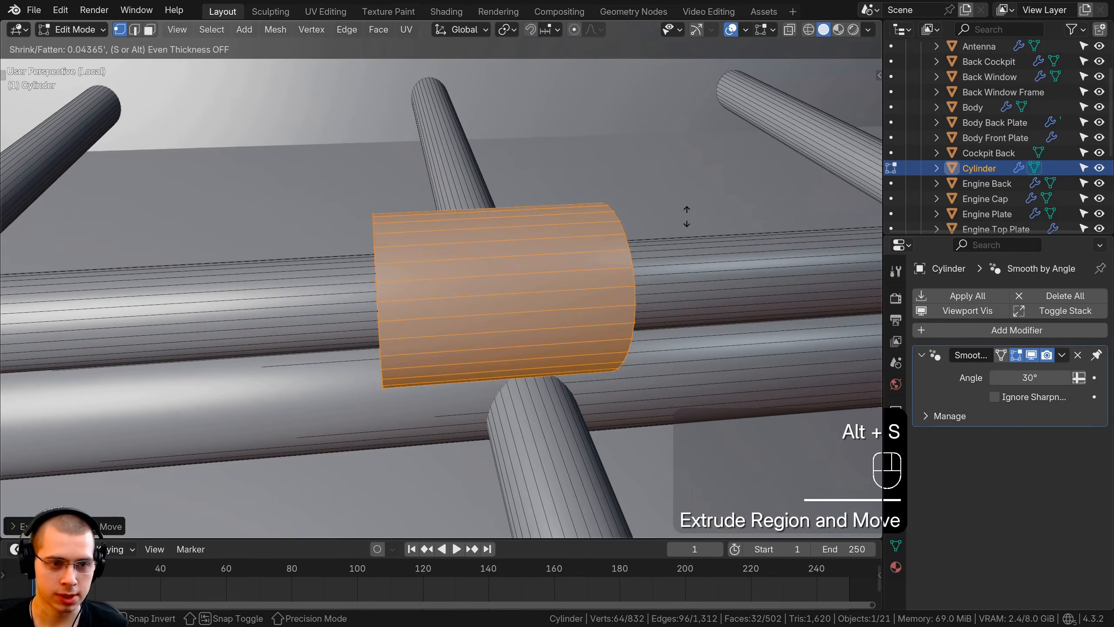
pyautogui.moveTo(663, 230); pyautogui.dragTo(736, 220, button='middle')
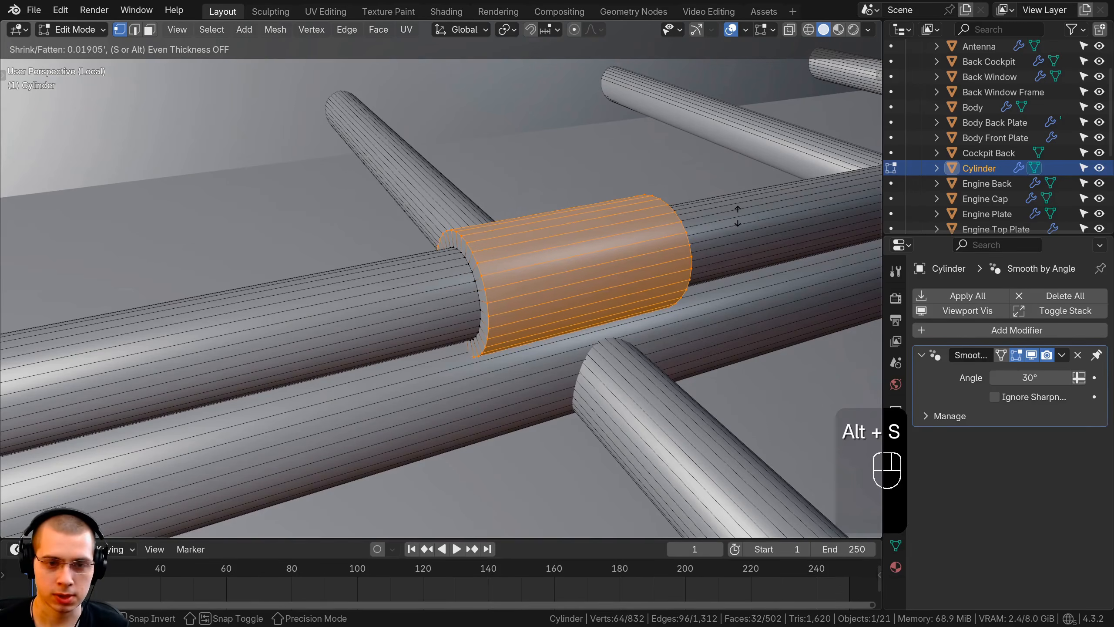
pyautogui.click(736, 217)
# Select the whole thin rod with its collar and raise it slightly along Z above the thicker rod.
pyautogui.press('l')
pyautogui.moveTo(485, 262); pyautogui.dragTo(495, 209, button='middle')
pyautogui.press('g')
pyautogui.press('z')
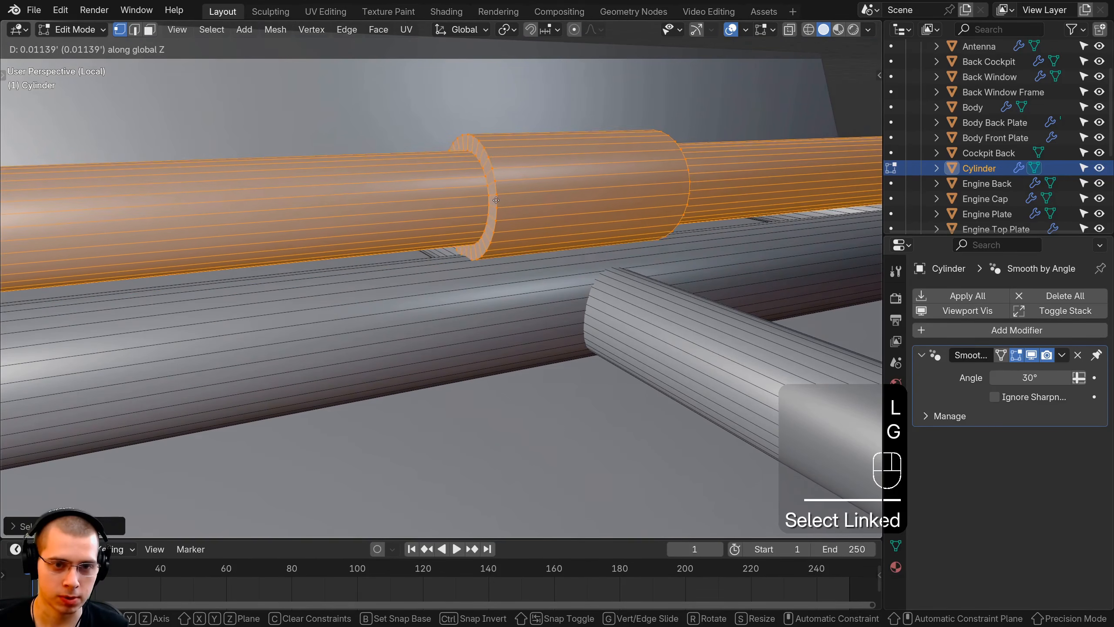
pyautogui.click(398, 269)
pyautogui.scroll(-4, 399, 269)
pyautogui.scroll(-4, 398, 269)
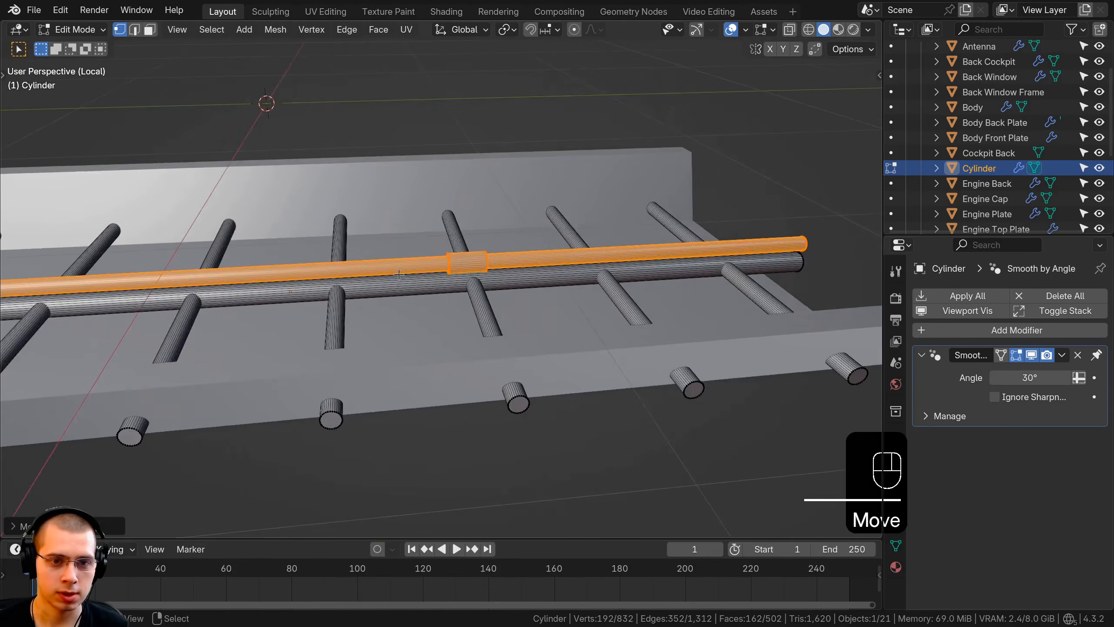
# Add a loop cut around the thin rod's other half, over the third cross rod from the floor's opposite end.
pyautogui.moveTo(398, 269); pyautogui.dragTo(443, 268, button='middle')
pyautogui.press('a')
pyautogui.moveTo(552, 246); pyautogui.dragTo(542, 259, button='middle')
pyautogui.keyDown('shift'); pyautogui.moveTo(542, 259); pyautogui.dragTo(737, 276, button='middle'); pyautogui.keyUp('shift')
pyautogui.keyDown('shift'); pyautogui.moveTo(259, 280); pyautogui.dragTo(450, 293, button='middle'); pyautogui.keyUp('shift')
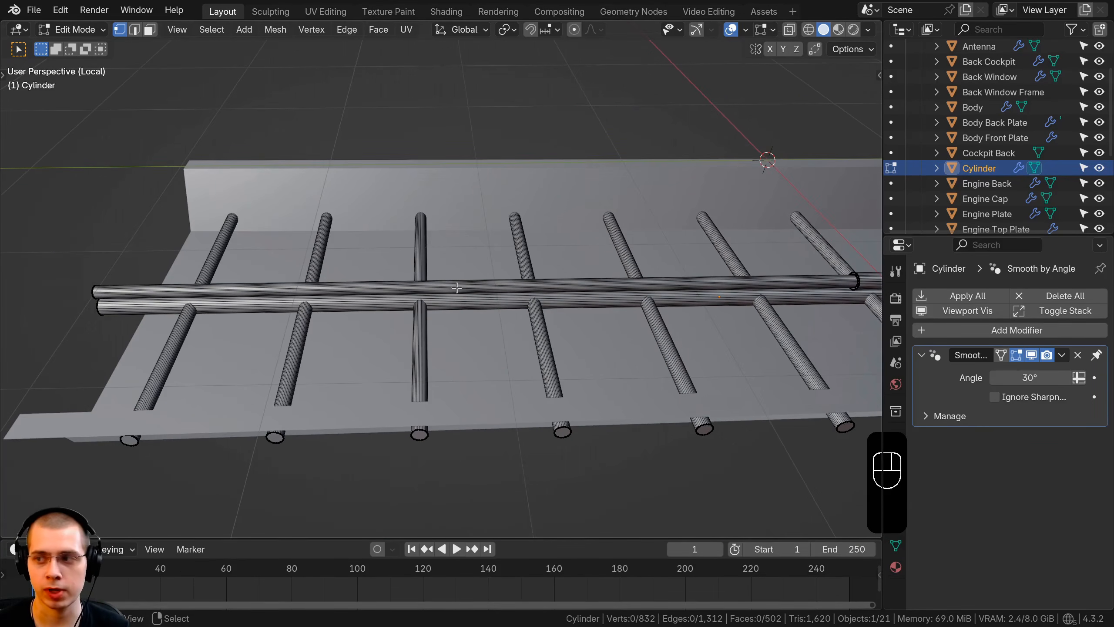
pyautogui.scroll(3, 450, 294)
pyautogui.hotkey('ctrl', 'r')
pyautogui.click(460, 297)
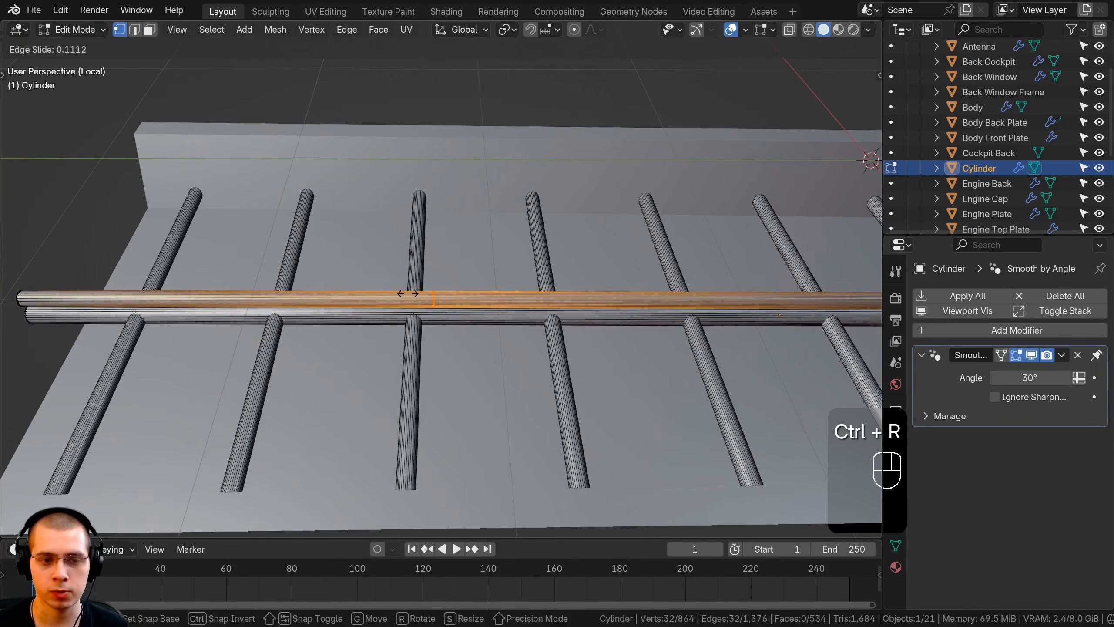
pyautogui.rightClick(393, 293)
# Bevel the second loop about 0.095' into a band, then extrude it and fatten it about 0.022' into a matching collar.
pyautogui.scroll(3, 393, 294)
pyautogui.hotkey('ctrl', 'b')
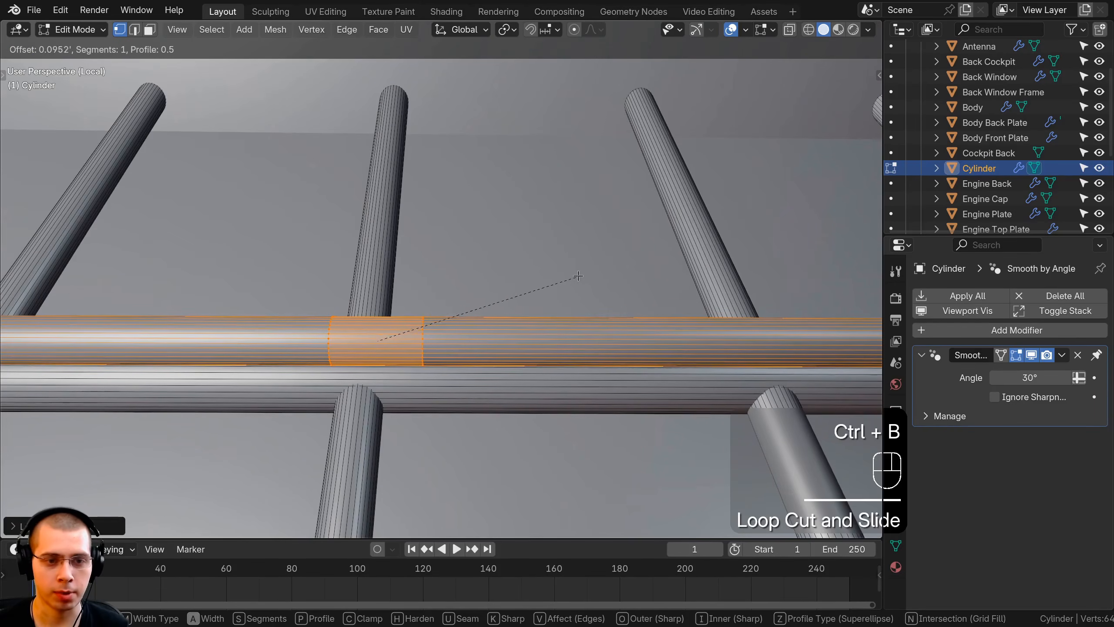
pyautogui.click(581, 275)
pyautogui.moveTo(581, 275); pyautogui.dragTo(593, 241, button='middle')
pyautogui.scroll(3, 594, 240)
pyautogui.press('e')
pyautogui.rightClick(593, 240)
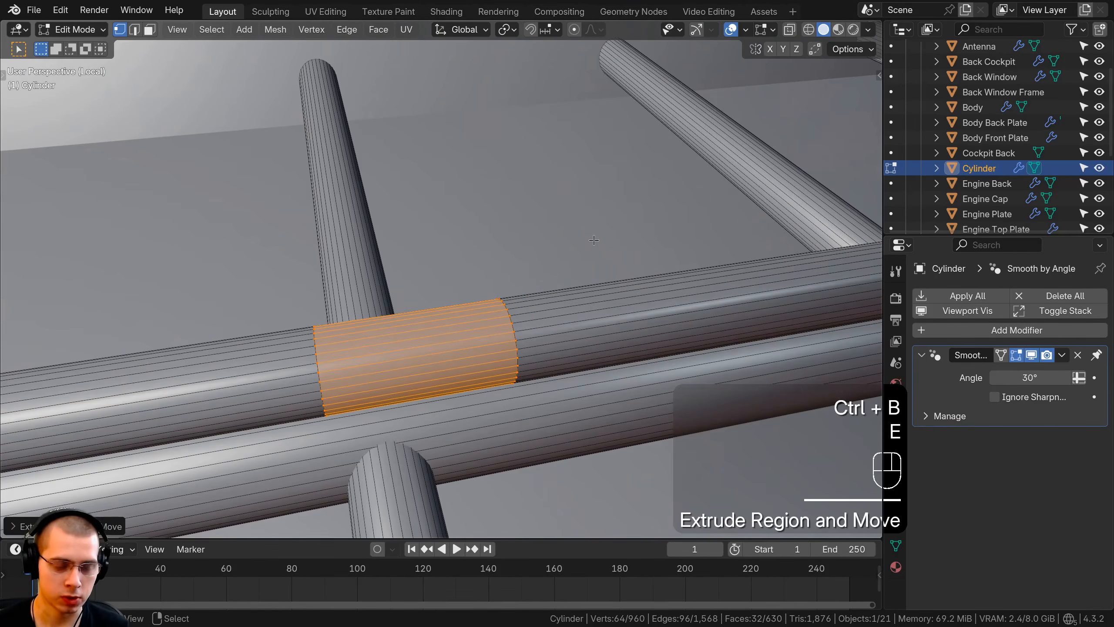
pyautogui.hotkey('alt', 's')
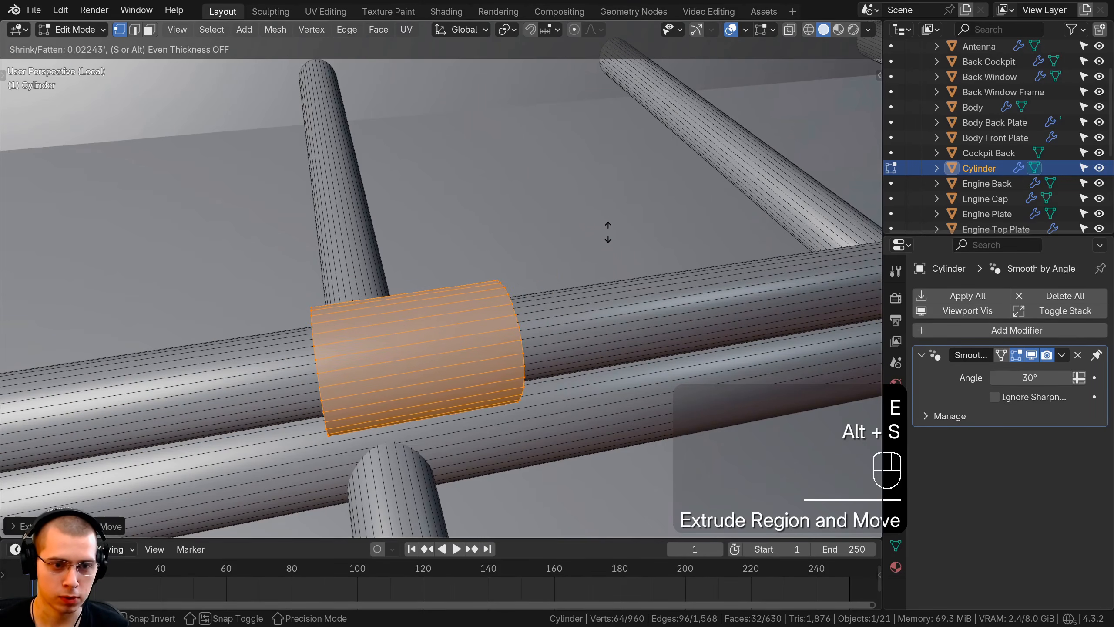
pyautogui.click(609, 232)
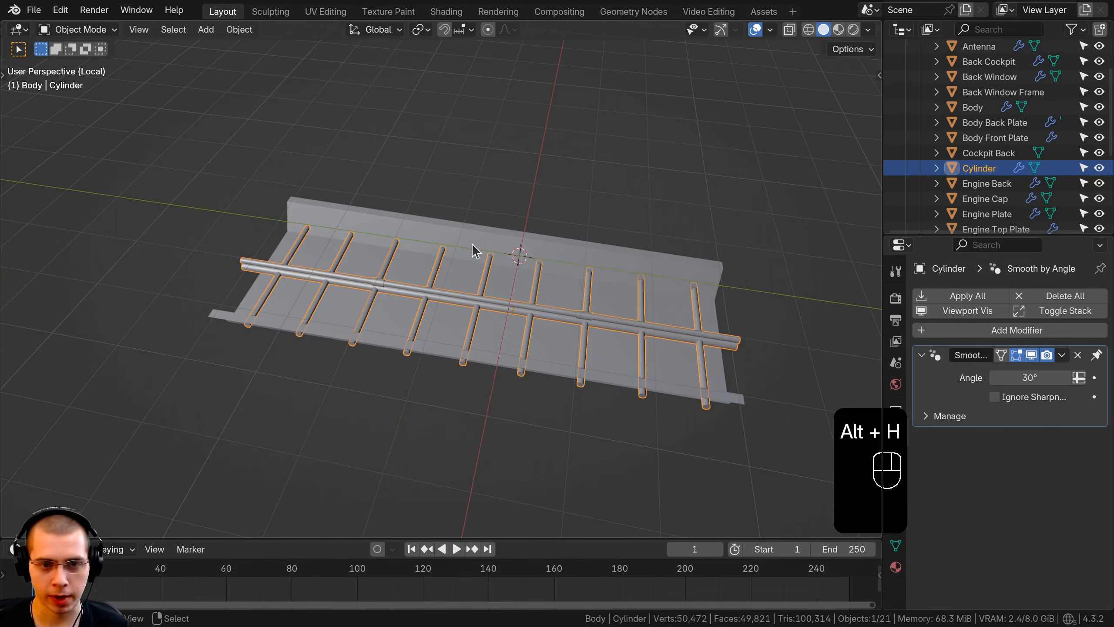
# Exit local view, clear the selection and examine the cross rod ends along the outside of the fuselage.
pyautogui.press('KP_Divide')
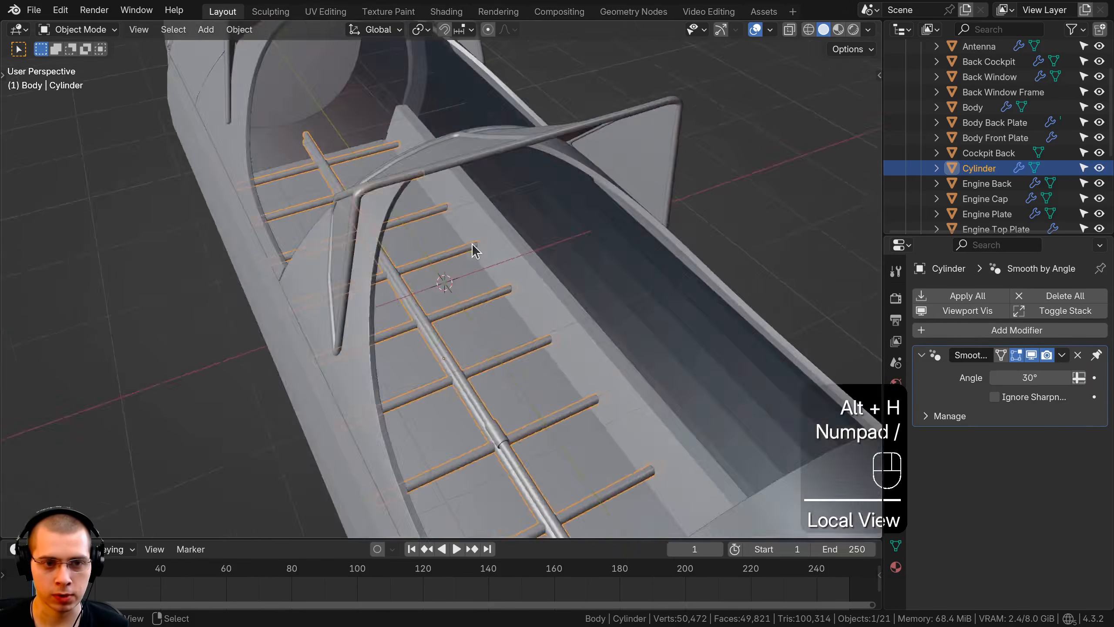
pyautogui.scroll(-5, 473, 246)
pyautogui.press('a')
pyautogui.moveTo(454, 282); pyautogui.dragTo(588, 318, button='middle')
pyautogui.scroll(-4, 588, 318)
pyautogui.moveTo(588, 318); pyautogui.dragTo(496, 293, button='middle')
pyautogui.scroll(7, 497, 293)
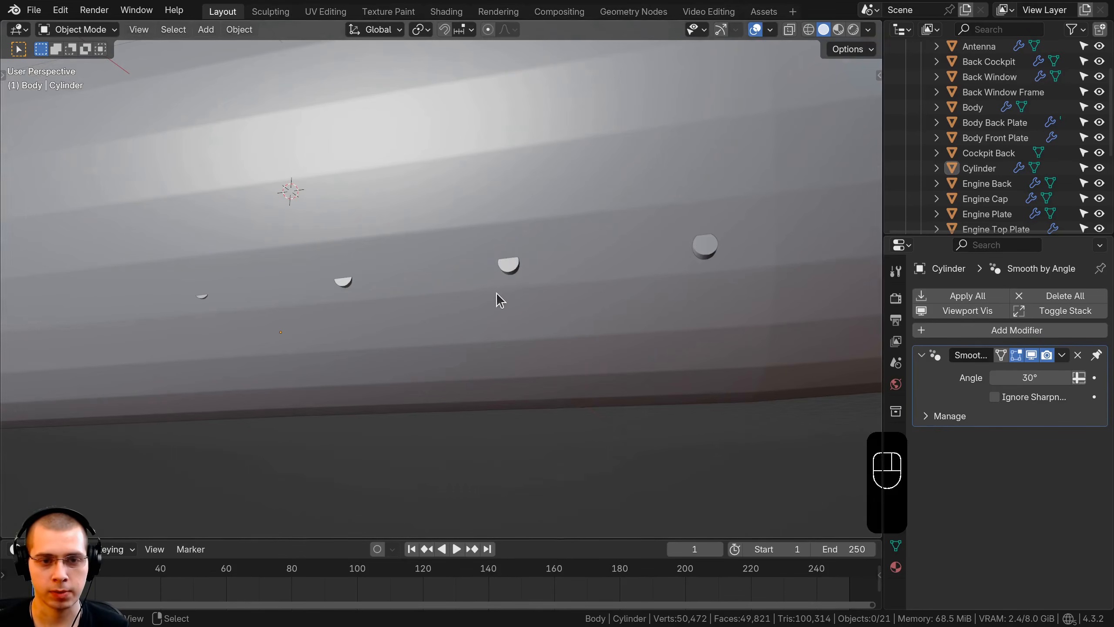
# Select both end faces of the four cross rods poking through the fuselage and scale them inward along X to about 0.94.
pyautogui.click(509, 273)
pyautogui.press('Tab')
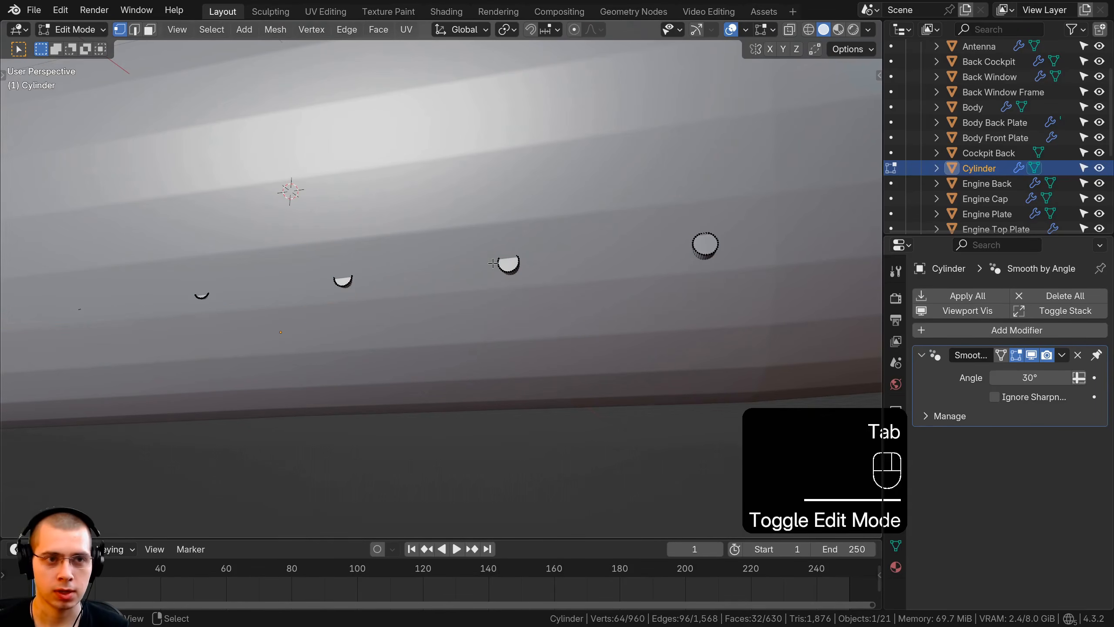
pyautogui.click(150, 30)
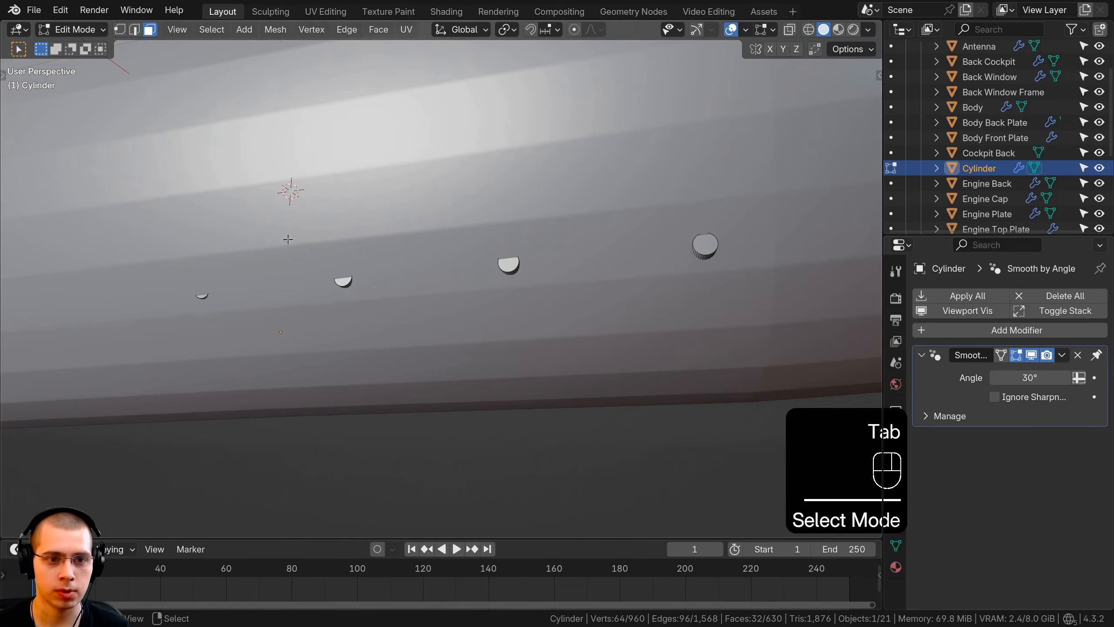
pyautogui.click(199, 294)
pyautogui.keyDown('shift'); pyautogui.click(699, 242); pyautogui.keyUp('shift')
pyautogui.moveTo(698, 243); pyautogui.dragTo(351, 263, button='middle')
pyautogui.scroll(1, 246, 285)
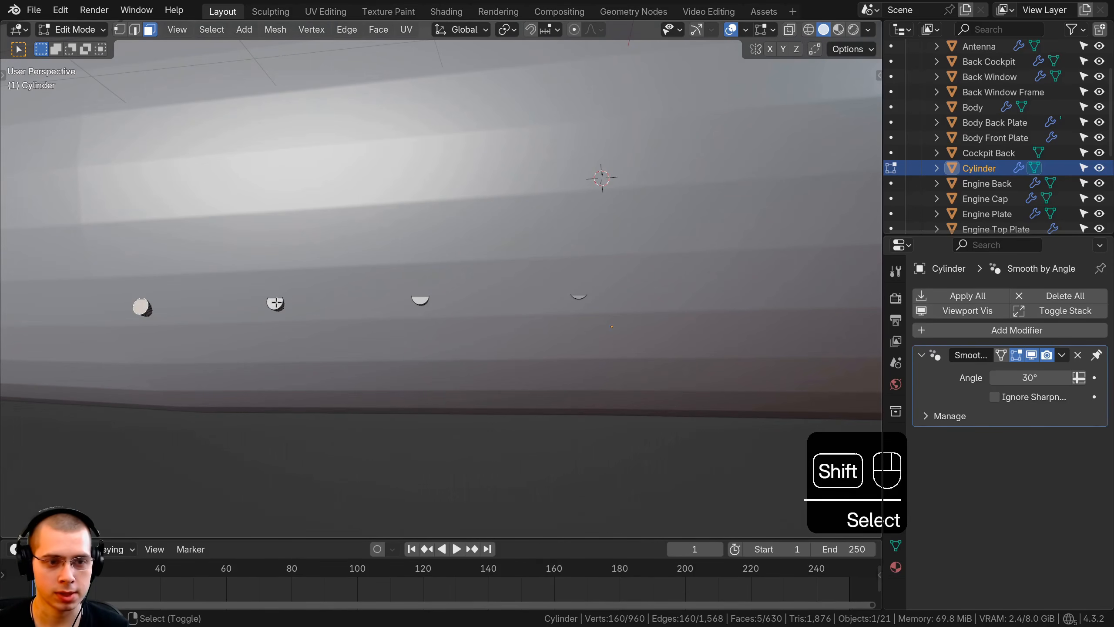
pyautogui.keyDown('shift'); pyautogui.click(583, 299); pyautogui.keyUp('shift')
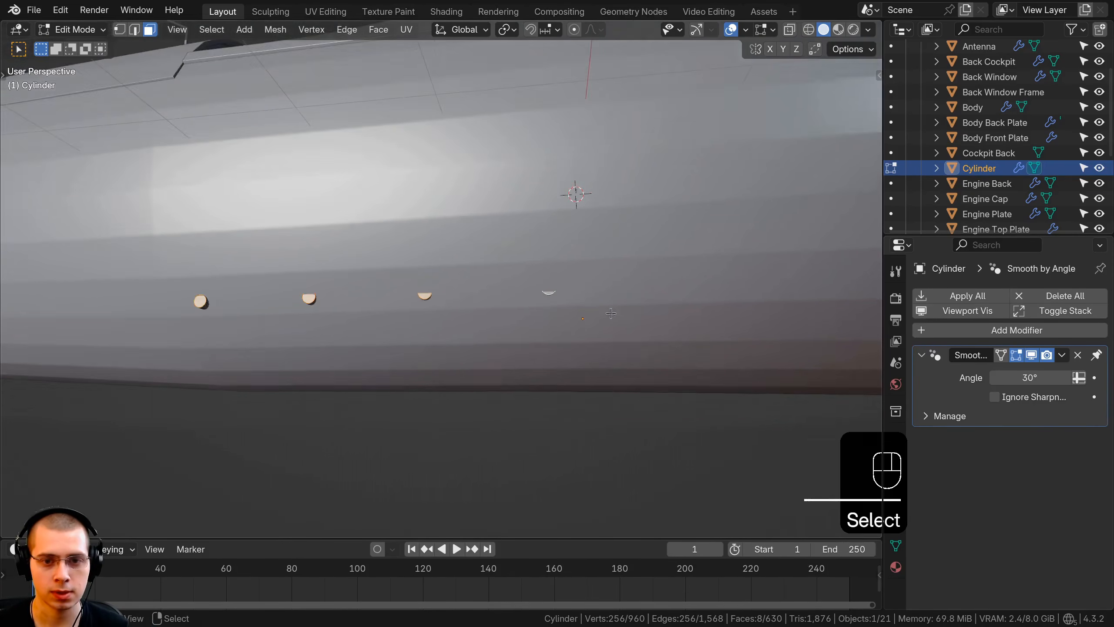
pyautogui.press('KP_7')
pyautogui.press('z')
pyautogui.click(556, 309)
pyautogui.press('s')
pyautogui.press('x')
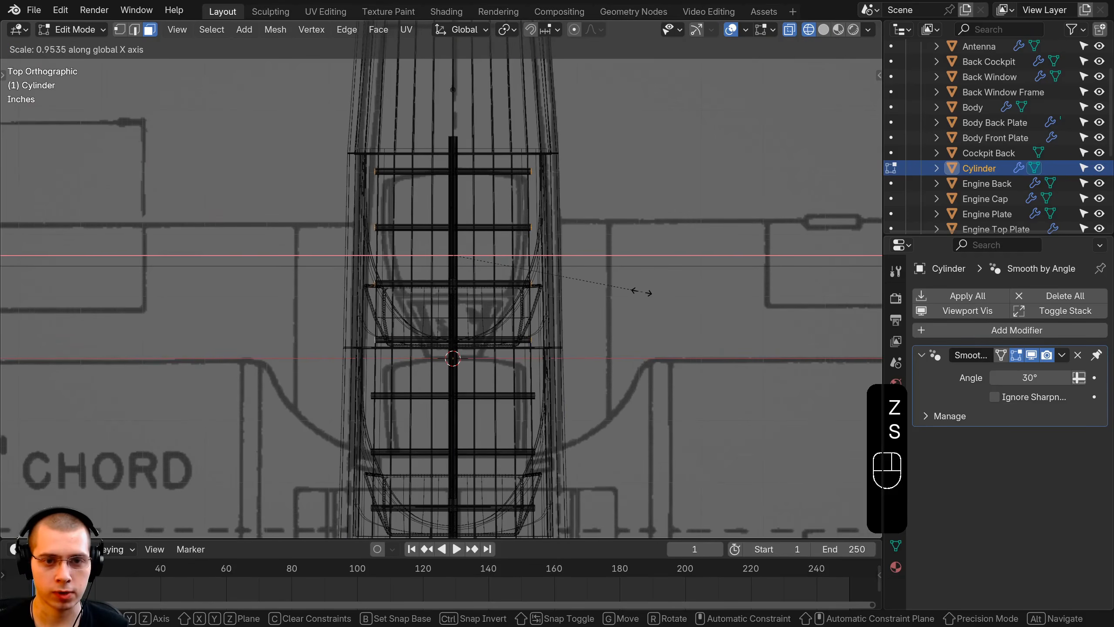
pyautogui.press('z')
pyautogui.click(801, 294)
pyautogui.scroll(2, 801, 293)
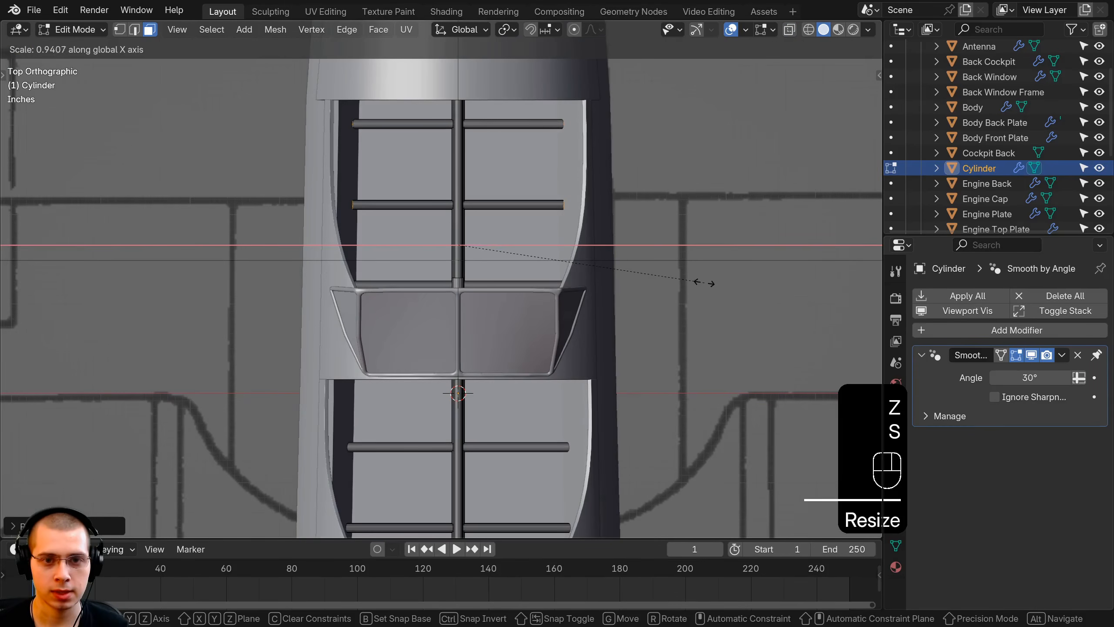
pyautogui.click(710, 286)
pyautogui.moveTo(710, 286); pyautogui.dragTo(506, 384, button='middle')
pyautogui.press('Tab')
# Clear the selection and examine the rod framework in both cockpits, the floor edges and the fuselage as a whole.
pyautogui.scroll(-3, 562, 268)
pyautogui.scroll(3, 506, 382)
pyautogui.scroll(-2, 505, 381)
pyautogui.press('a')
pyautogui.scroll(-5, 430, 314)
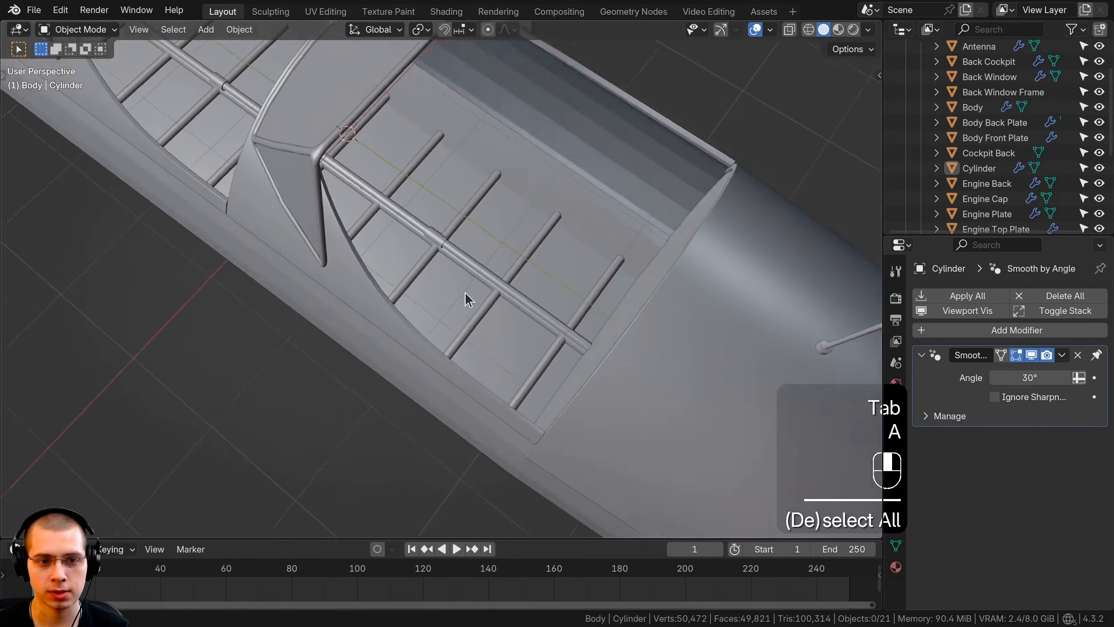
pyautogui.scroll(6, 517, 281)
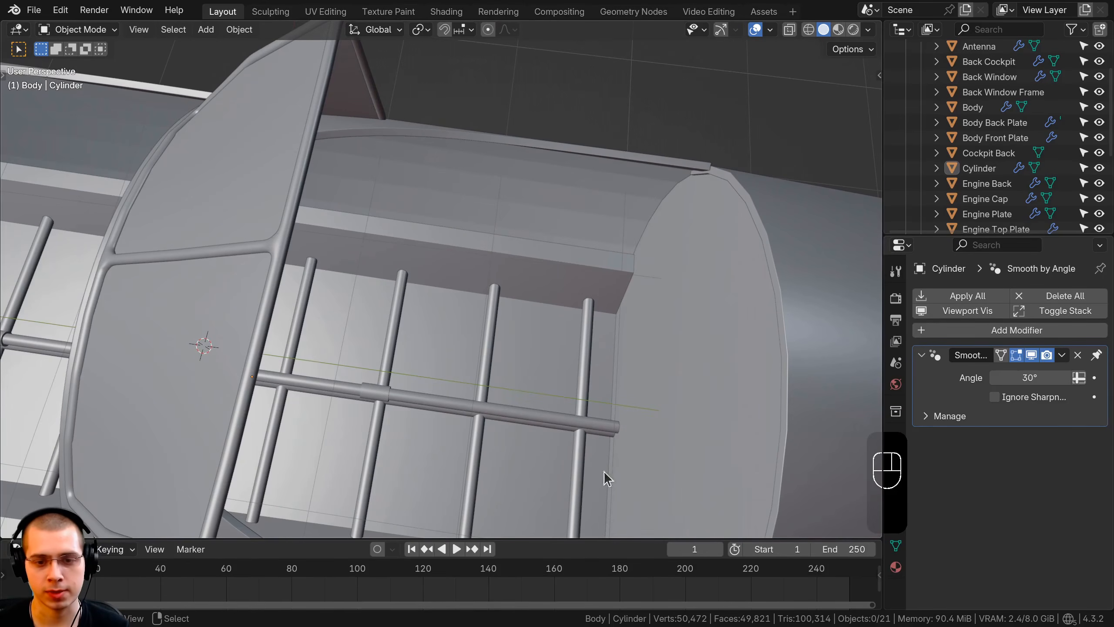
pyautogui.moveTo(523, 402); pyautogui.dragTo(441, 181, button='middle')
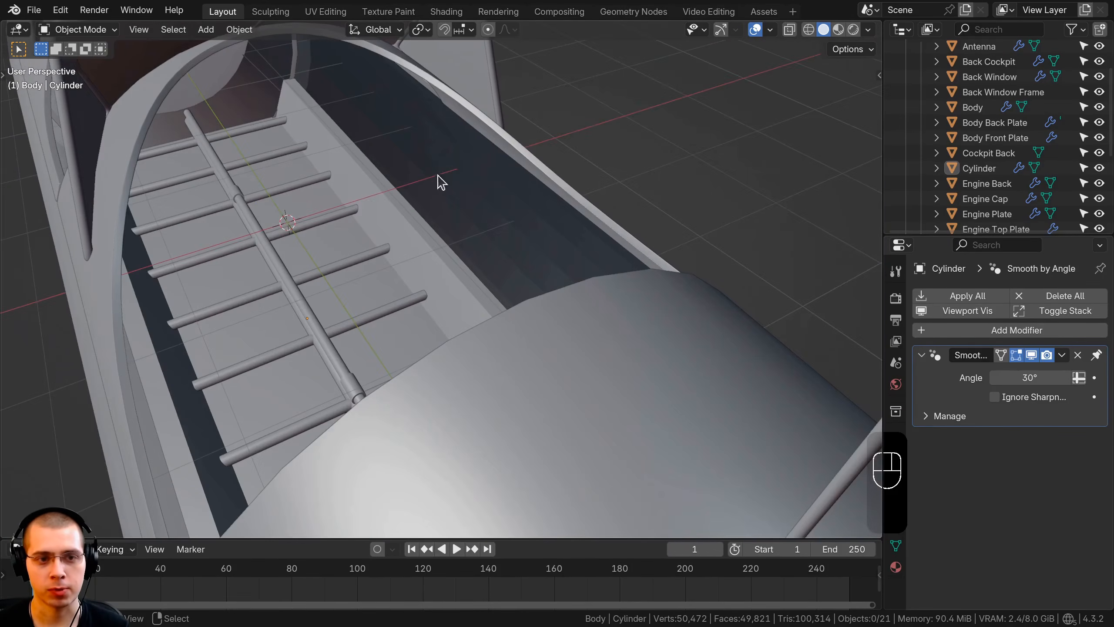
pyautogui.scroll(-5, 315, 225)
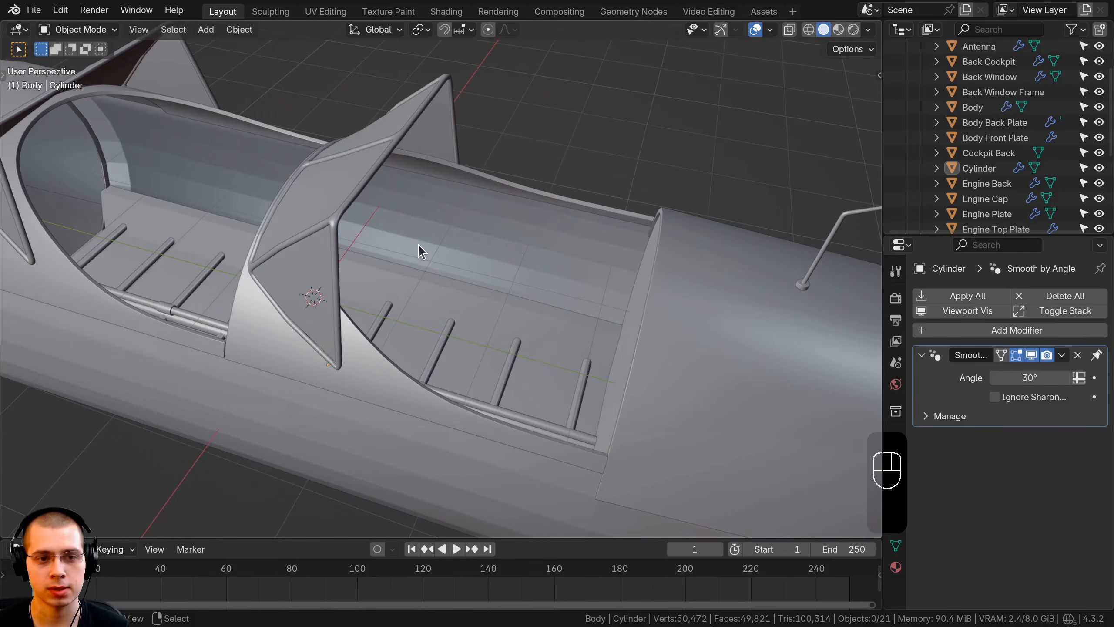
pyautogui.scroll(5, 417, 244)
pyautogui.scroll(-5, 216, 315)
pyautogui.moveTo(338, 306); pyautogui.dragTo(534, 311, button='middle')
pyautogui.scroll(-3, 459, 356)
pyautogui.scroll(-3, 534, 311)
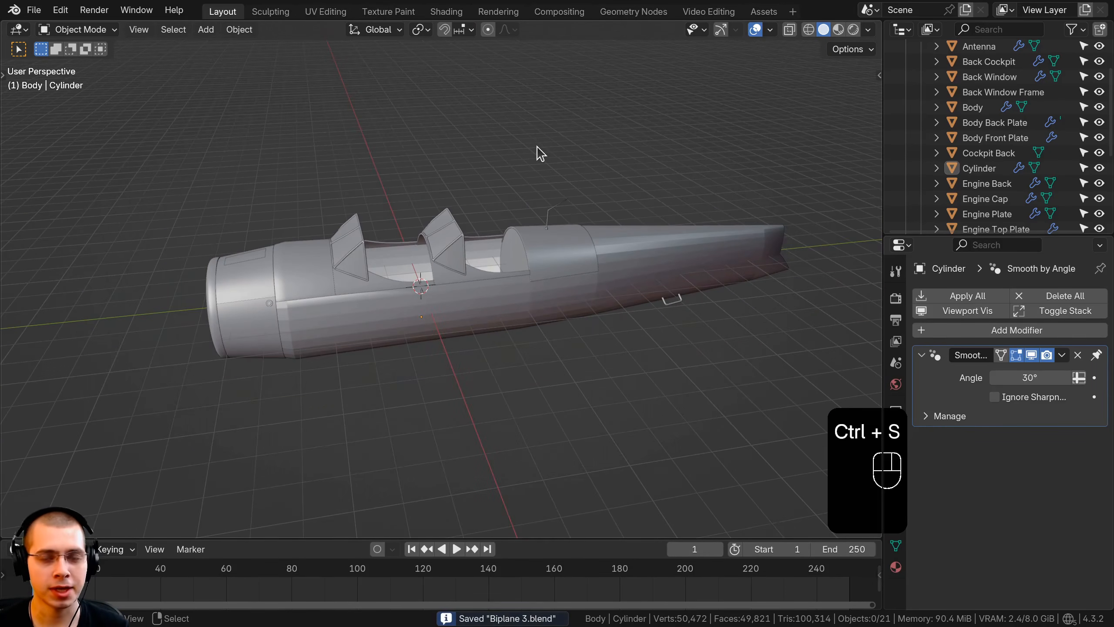